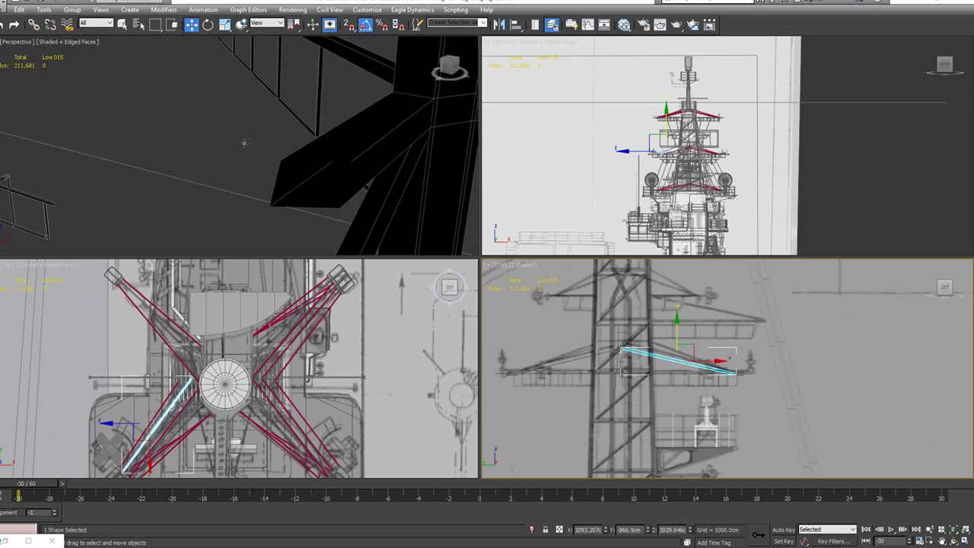
Step: Select the island antenna assembly and check the mast's antenna arms against the reference sketch and side-elevation drawings in the image viewer
left_click(199, 207)
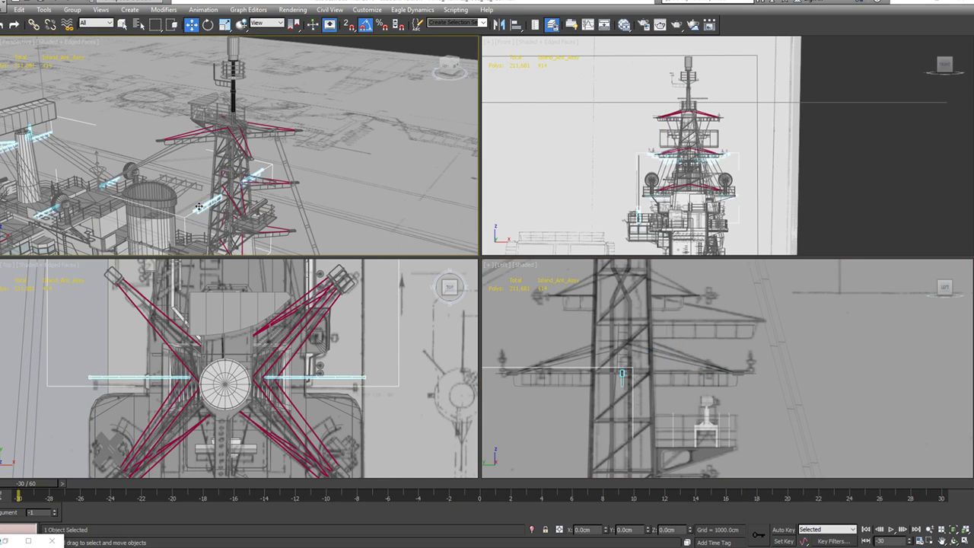
scroll(660, 392, "up", 2)
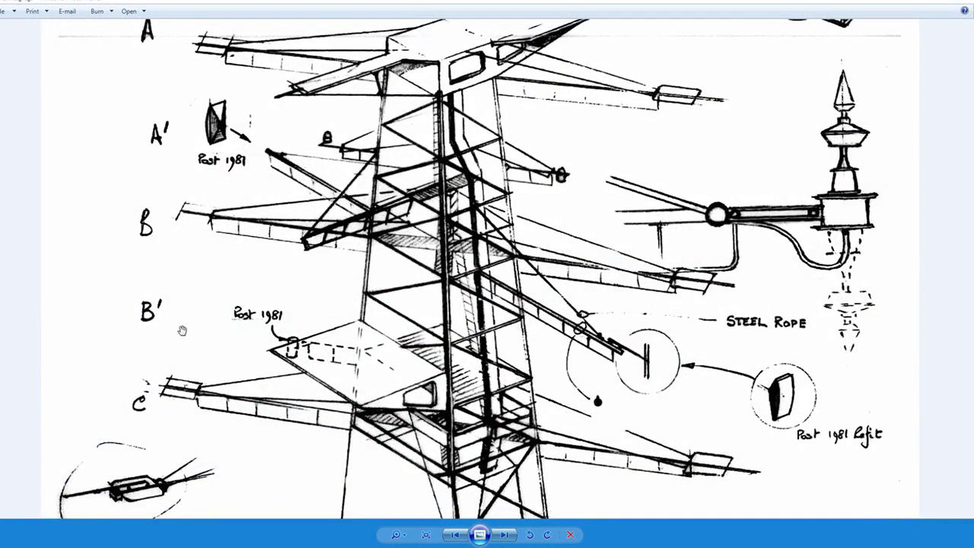
key("Right")
key("Right")
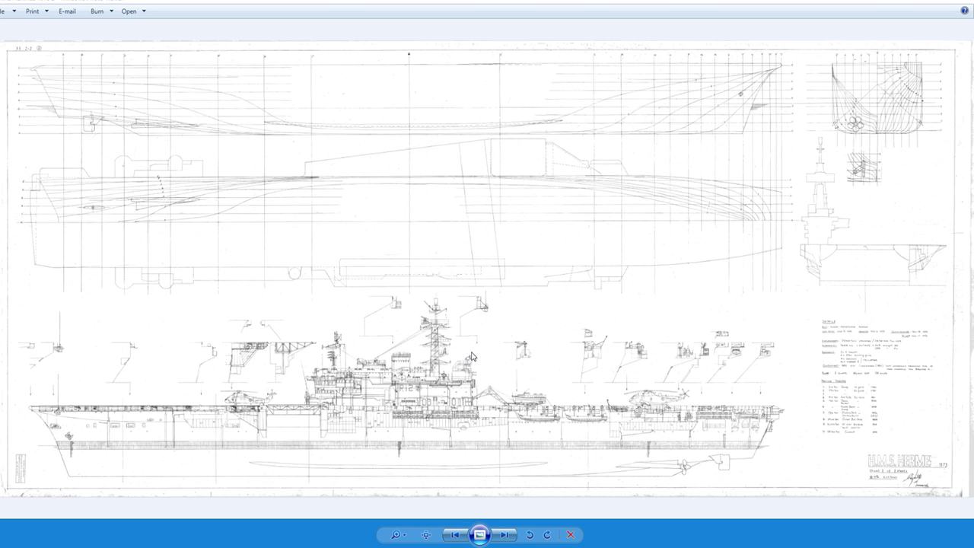
key("Right")
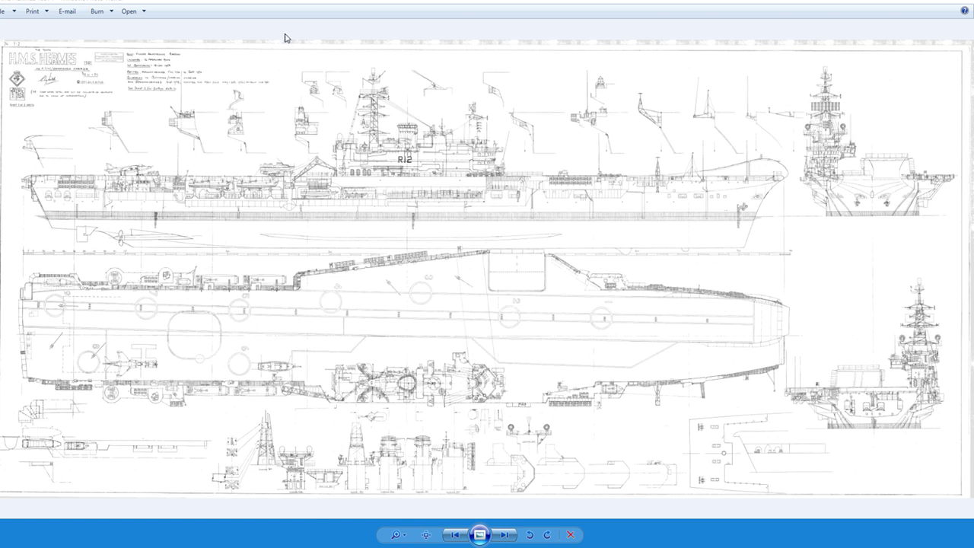
scroll(521, 164, "up", 5)
scroll(560, 213, "up", 2)
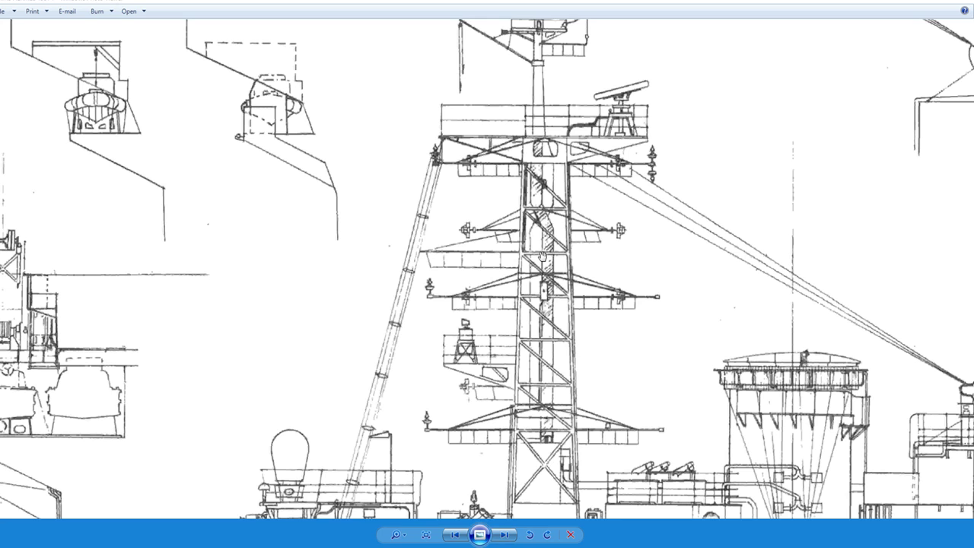
key("Right")
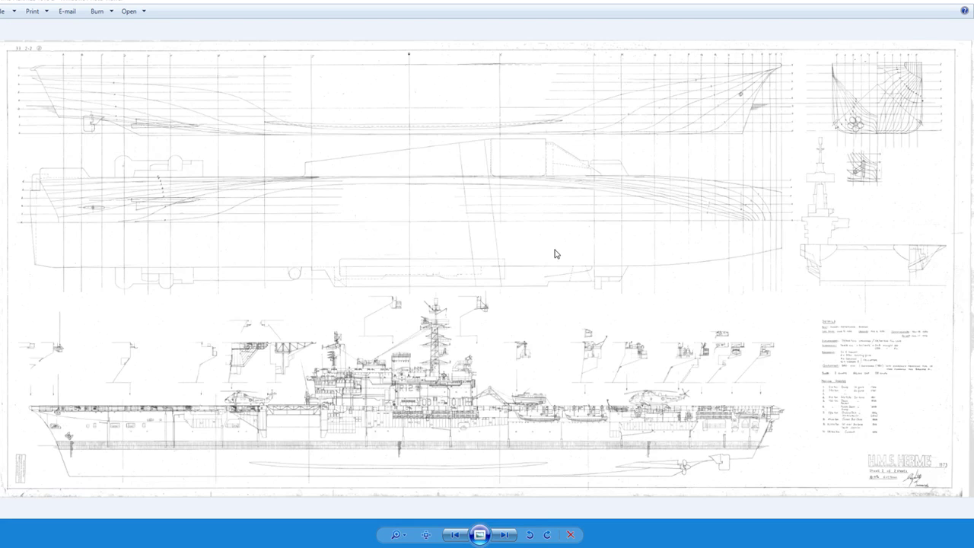
scroll(473, 345, "up", 5)
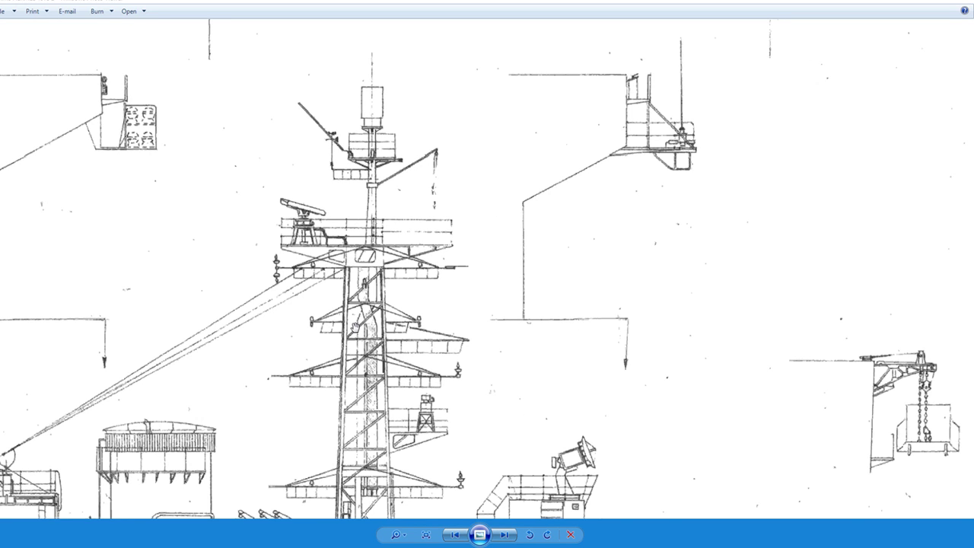
scroll(500, 304, "down", 5)
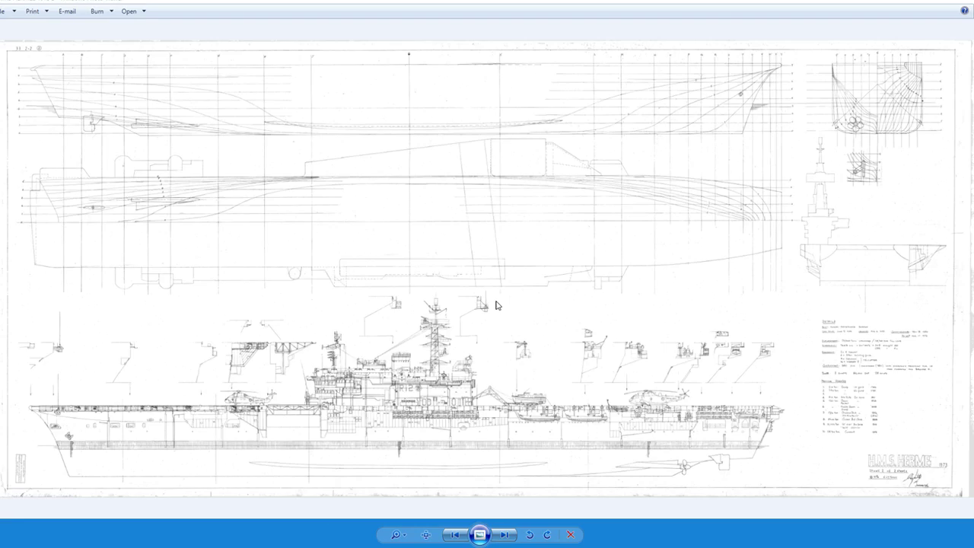
Step: Examine the mast's antenna arms and stays in the end, plan and side views of the next H.M.S. Hermes drawing sheet
key("Right")
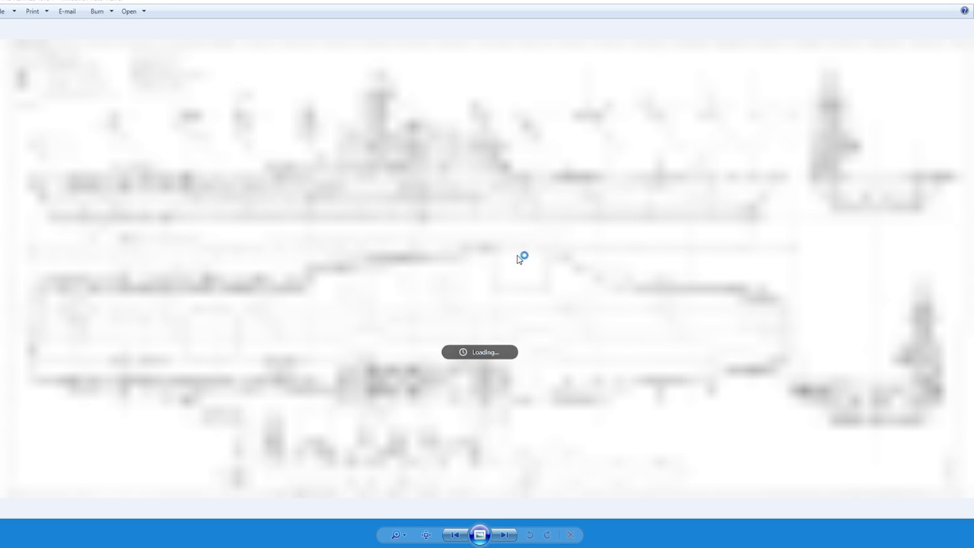
scroll(920, 367, "up", 5)
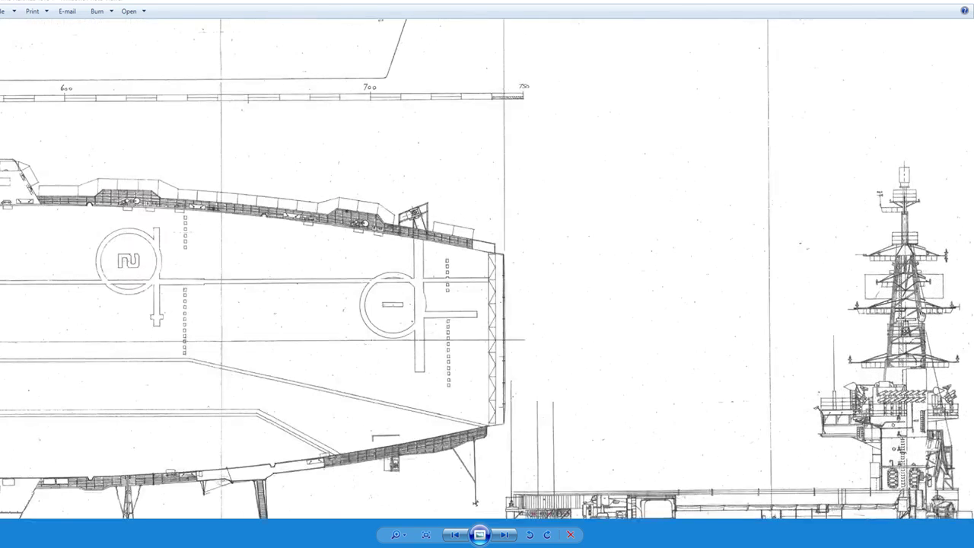
left_click_drag(901, 373, 762, 393)
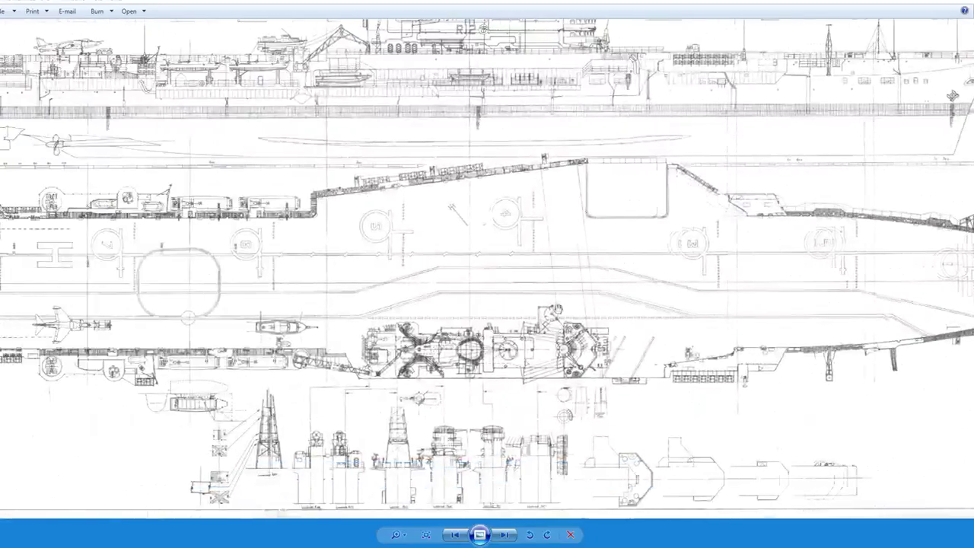
scroll(495, 351, "up", 6)
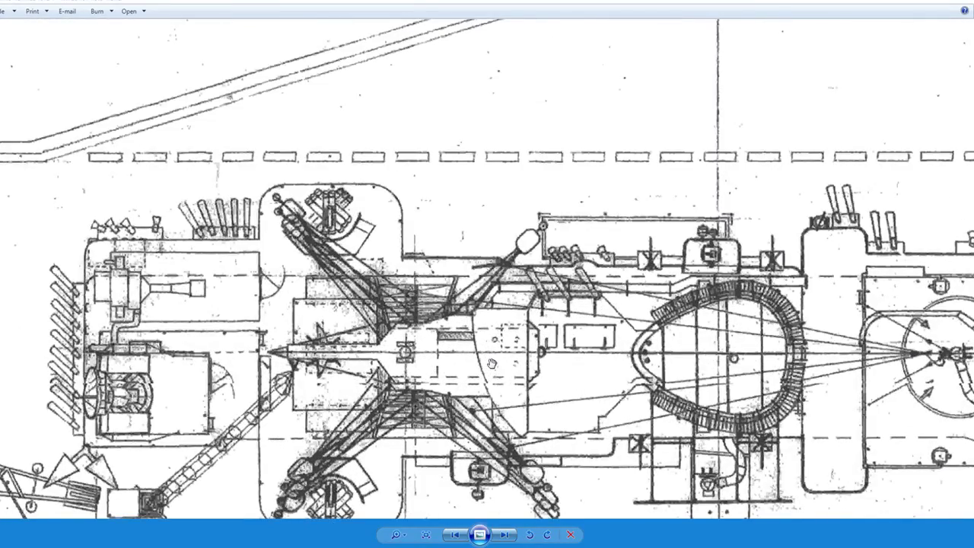
left_click_drag(420, 176, 419, 423)
left_click_drag(398, 116, 405, 424)
left_click_drag(373, 94, 407, 348)
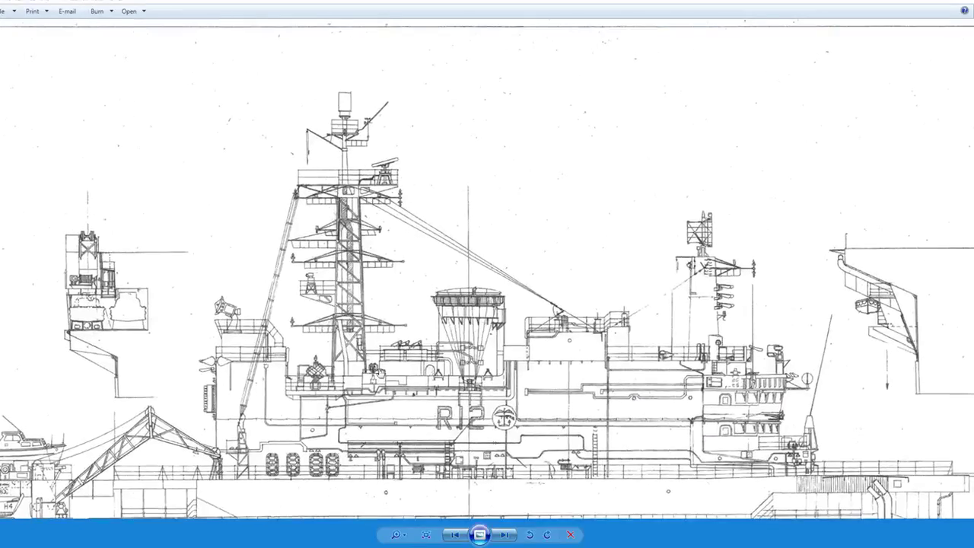
scroll(330, 295, "up", 3)
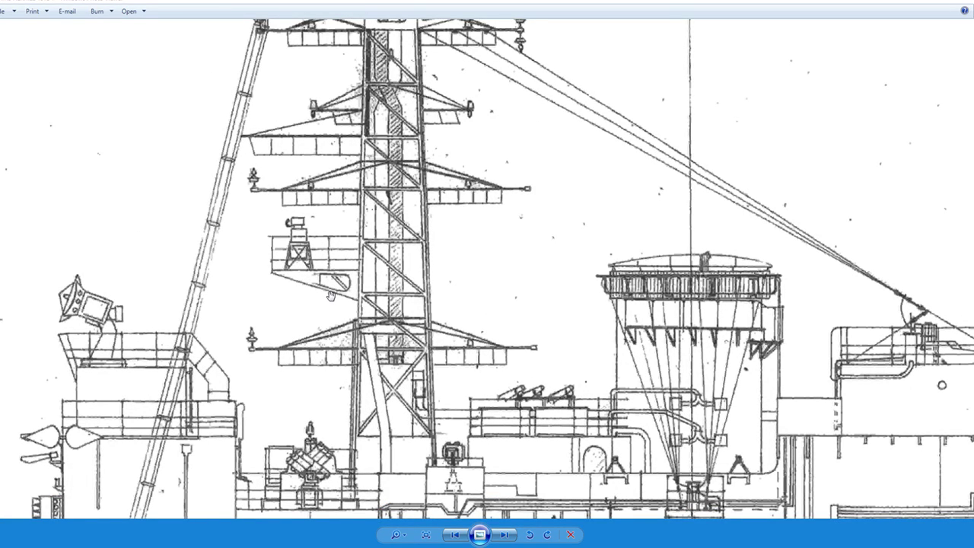
left_click_drag(468, 172, 454, 283)
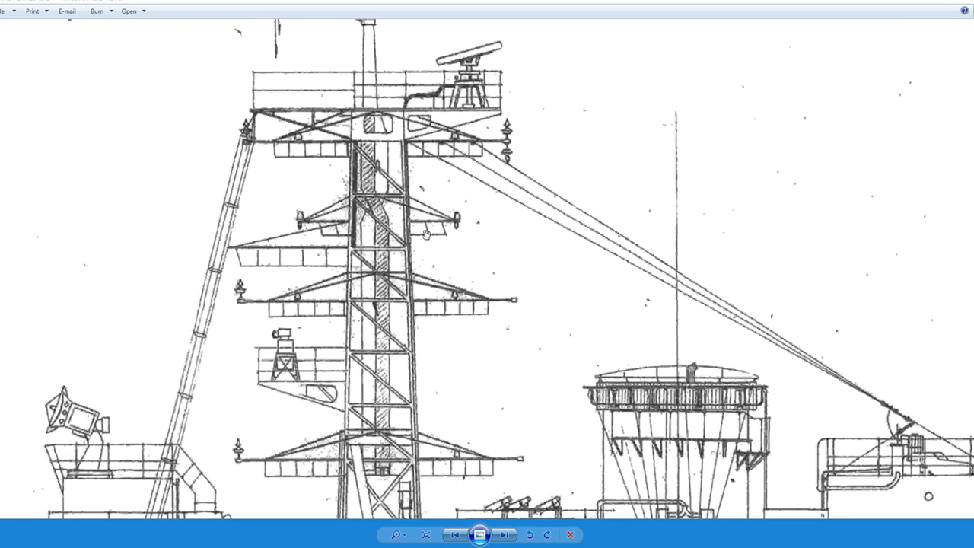
Step: Return to 3ds Max, maximize the perspective viewport around the lattice mast, clear the selection and turn off the edged-faces display
left_click(913, 2)
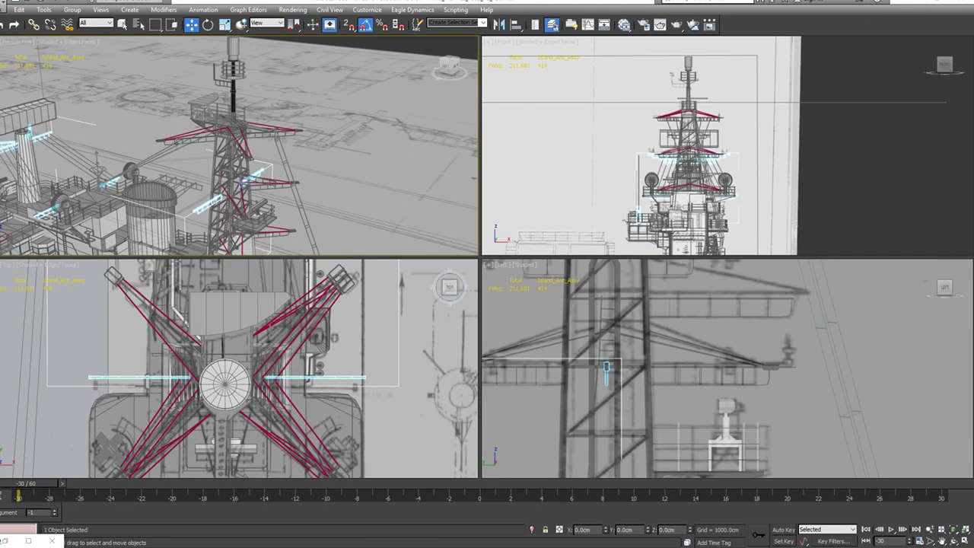
key("alt+w")
middle_click_drag(517, 284, 415, 306, "alt")
scroll(478, 157, "up", 2)
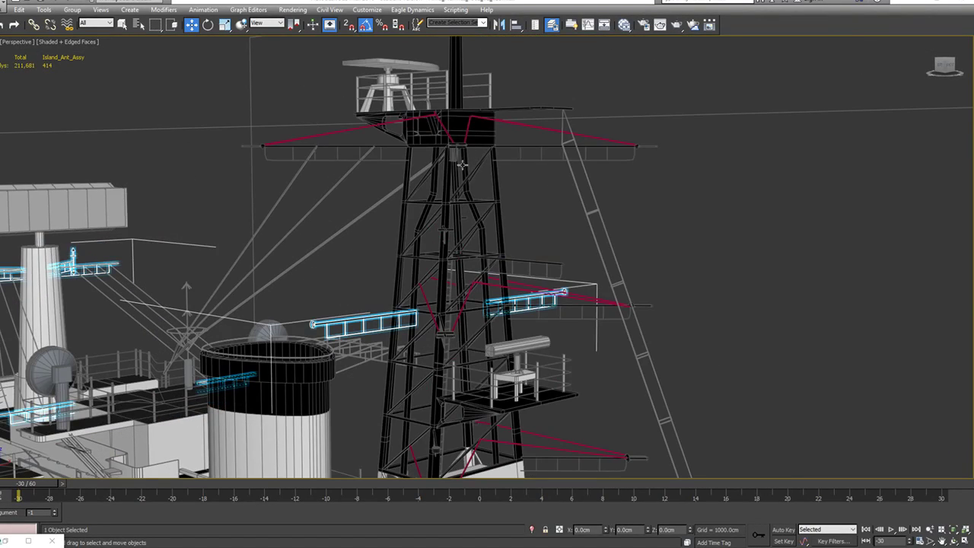
middle_click_drag(461, 162, 463, 168, "alt")
middle_click_drag(488, 220, 250, 239, "alt")
middle_click_drag(407, 196, 581, 221, "alt")
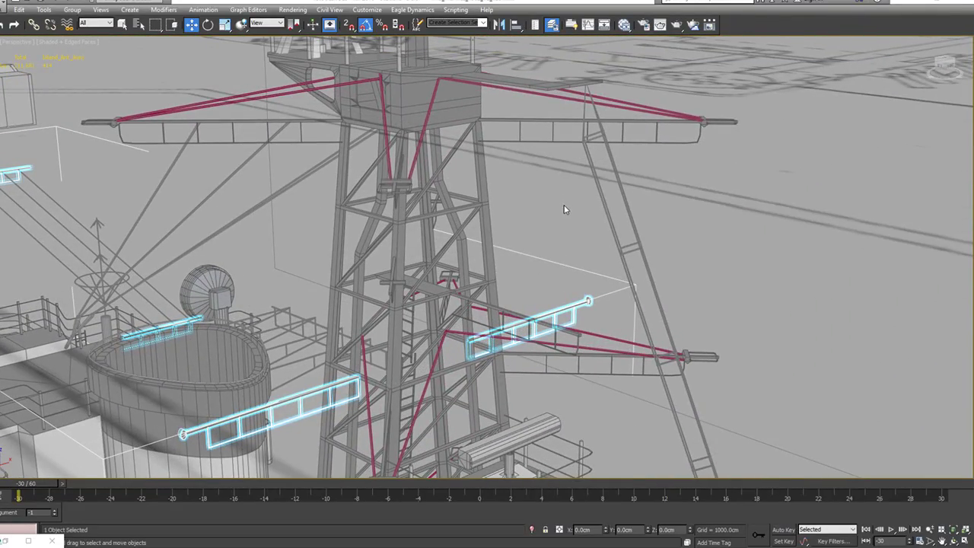
left_click(710, 220)
key("F4")
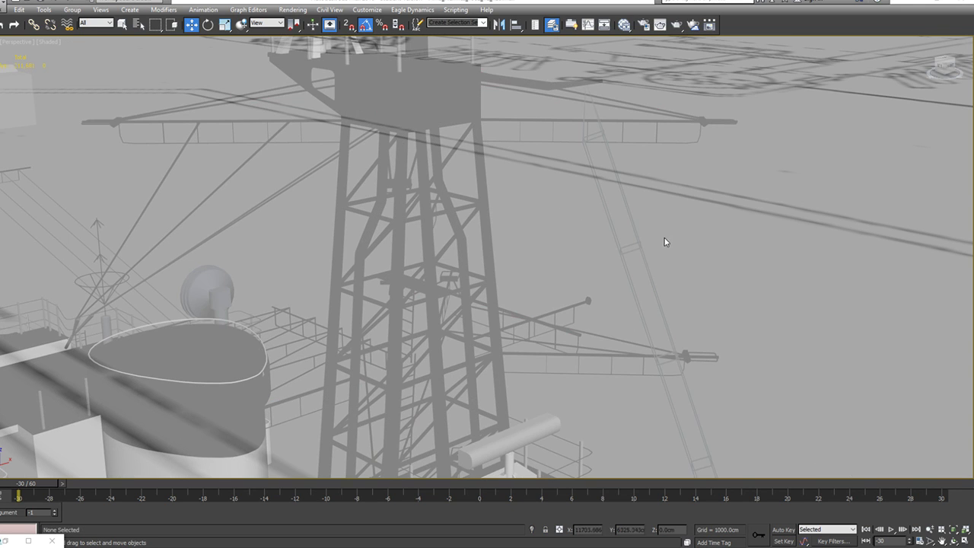
Step: Inspect the rigging wires from the mast past the funnel down to their lower end above the railed island deck
middle_click_drag(598, 293, 599, 289, "alt")
middle_click_drag(630, 227, 599, 296)
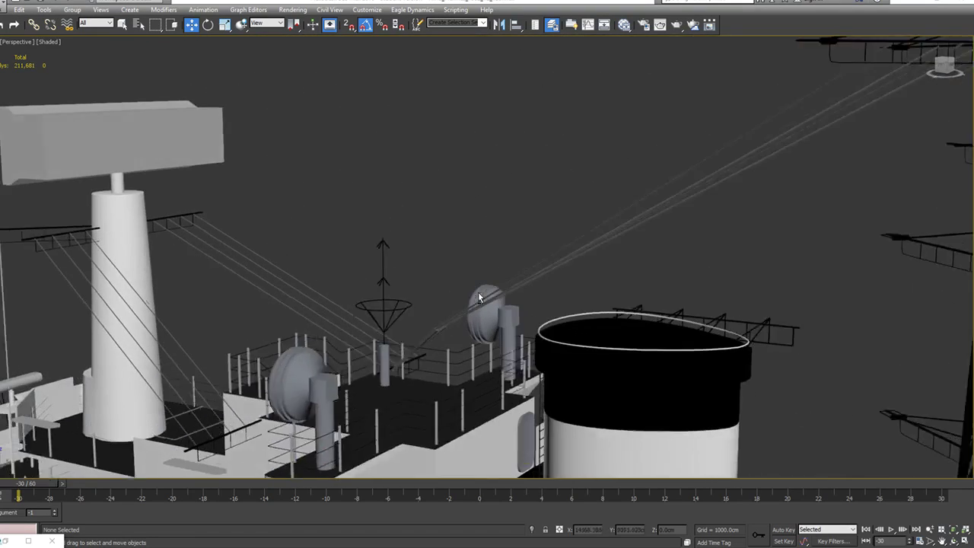
scroll(477, 291, "up", 3)
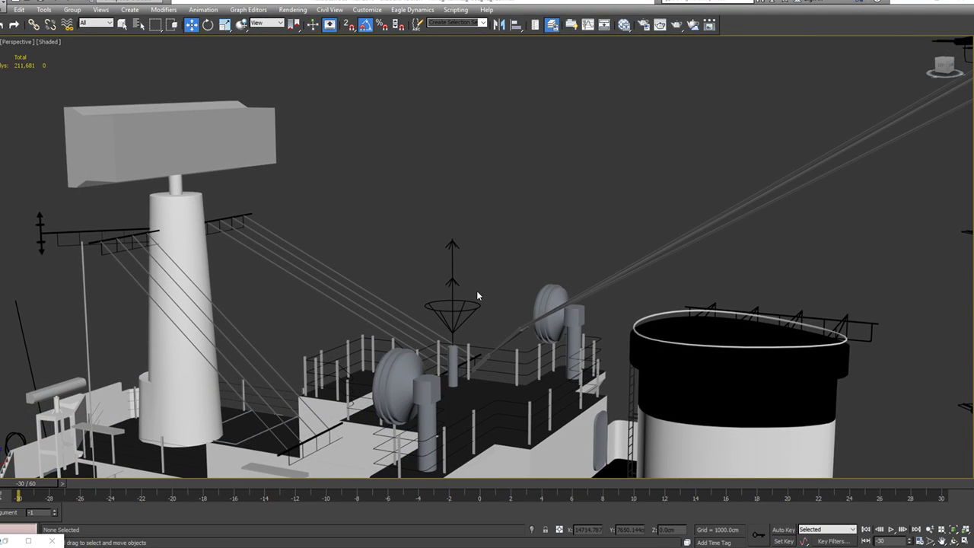
middle_click_drag(844, 321, 702, 304)
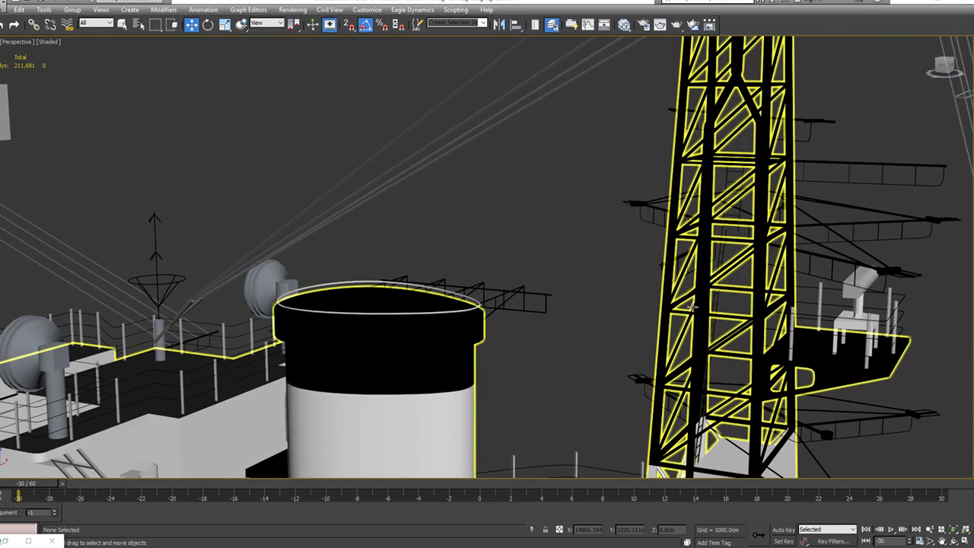
middle_click_drag(579, 387, 460, 197)
scroll(615, 319, "up", 5)
middle_click_drag(575, 441, 594, 350)
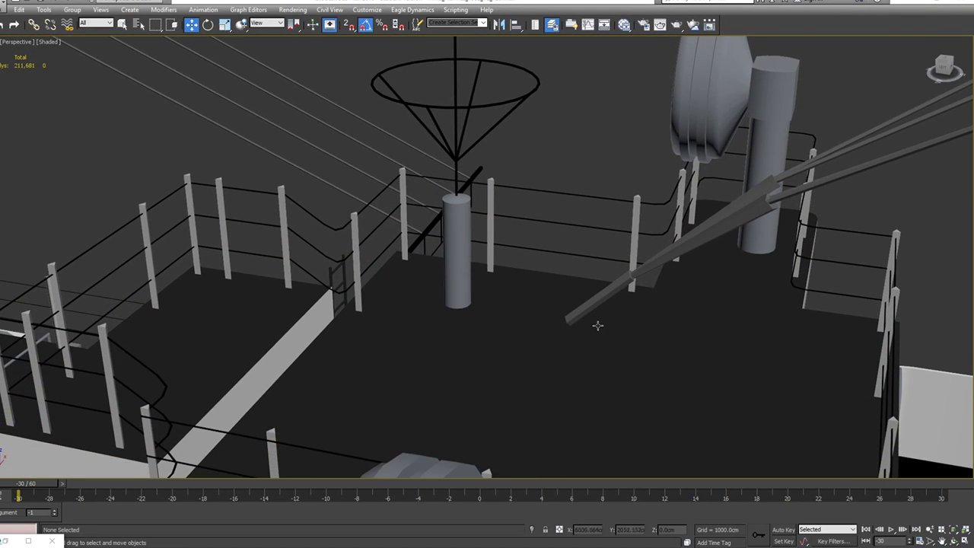
left_click(592, 306)
middle_click_drag(667, 295, 659, 292, "alt")
middle_click_drag(597, 257, 608, 267, "alt")
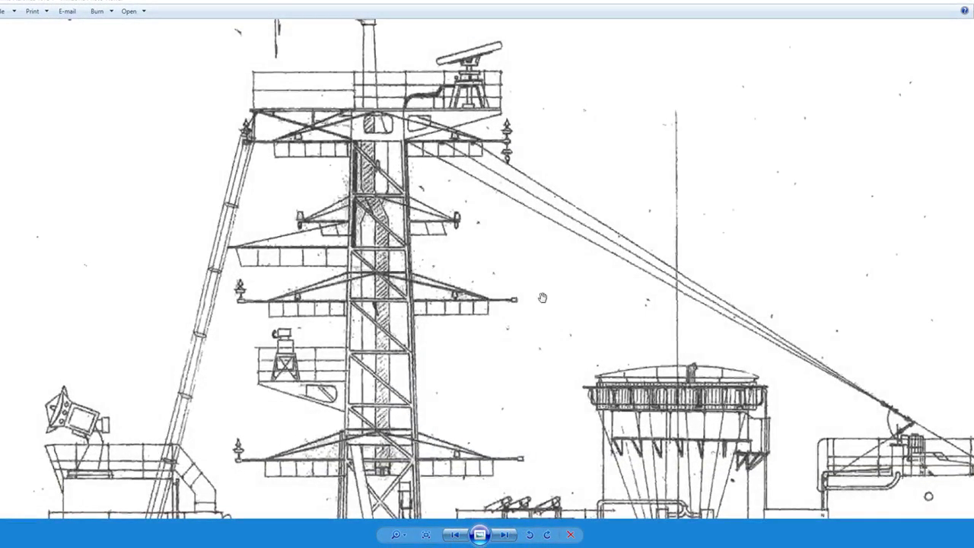
Step: Switch to the image viewer and trace the mast's rigging wires to the island deck in the side elevation and plan
scroll(583, 275, "down", 3)
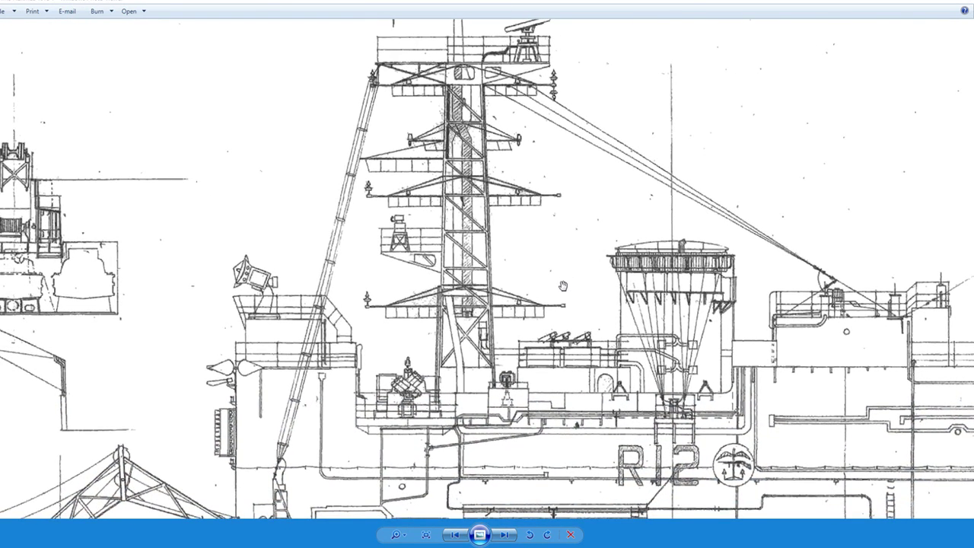
left_click_drag(791, 333, 575, 329)
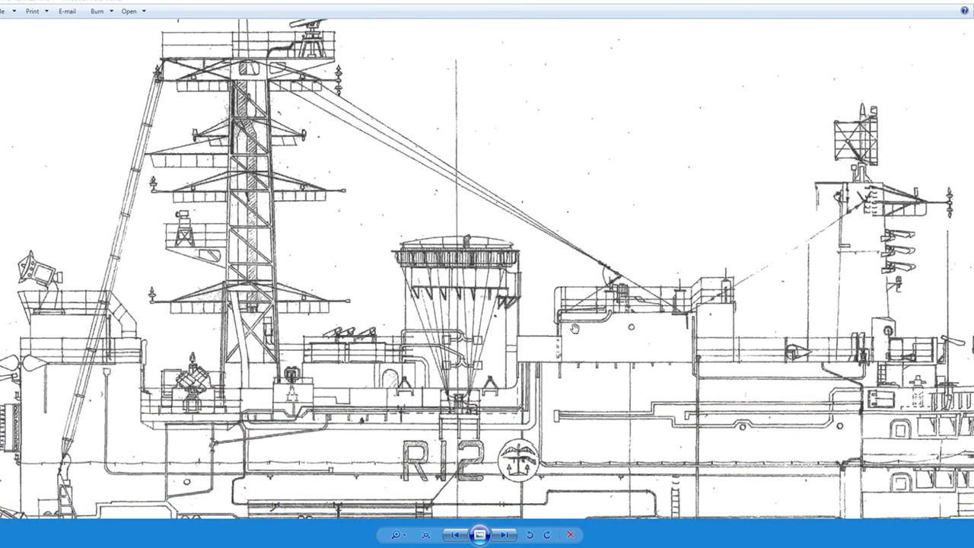
scroll(673, 366, "down", 4)
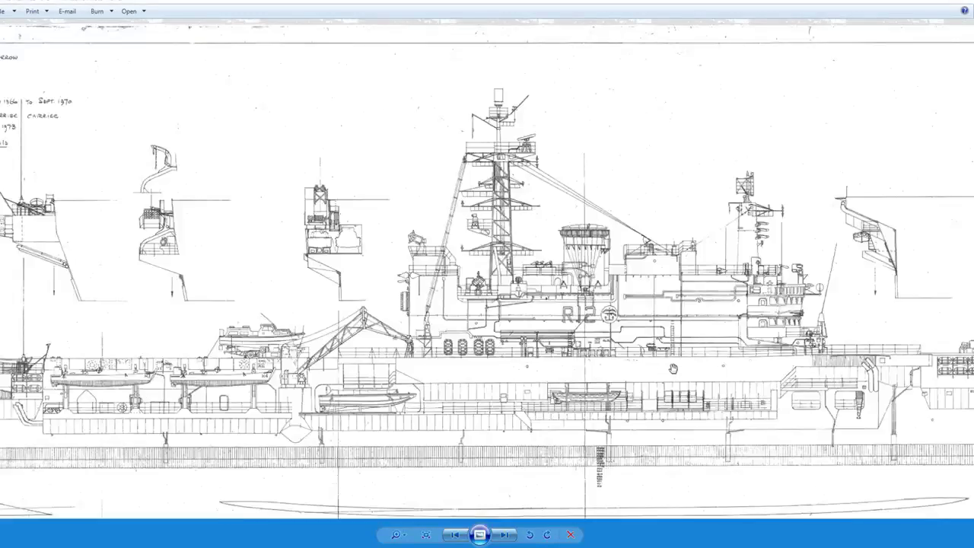
scroll(673, 370, "down", 3)
scroll(394, 431, "up", 5)
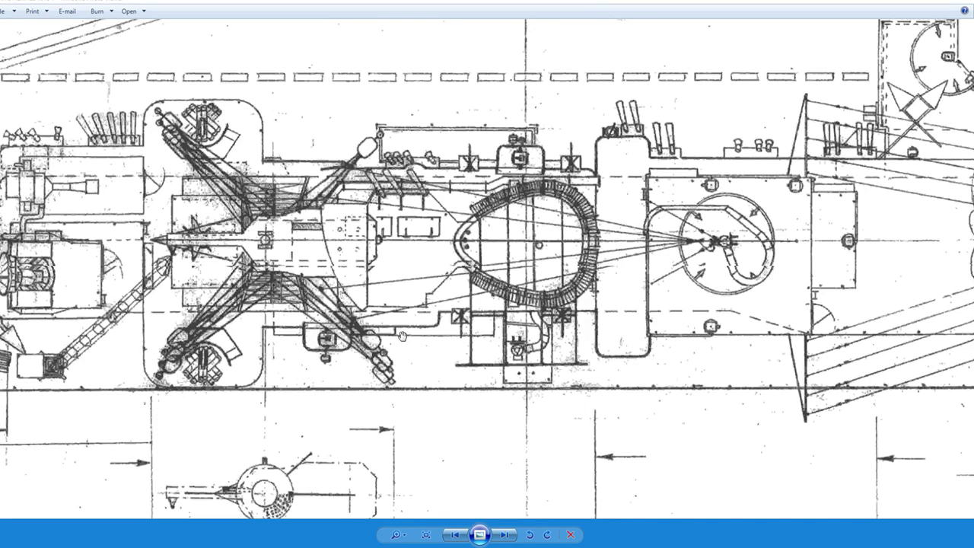
scroll(402, 336, "down", 10)
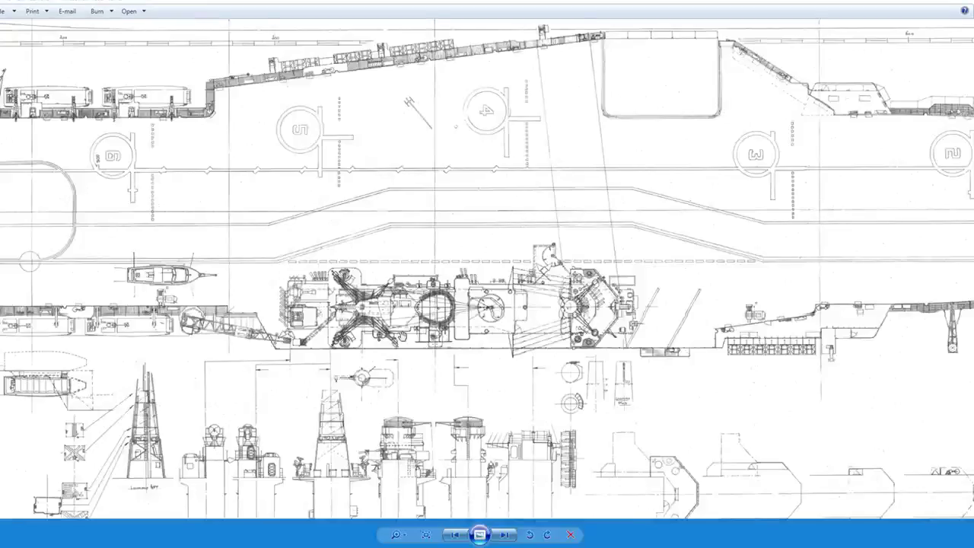
Step: Compare where the mast's rigging wires end on the opposite side elevation and on the island plan of the other drawing sheets
key("Right")
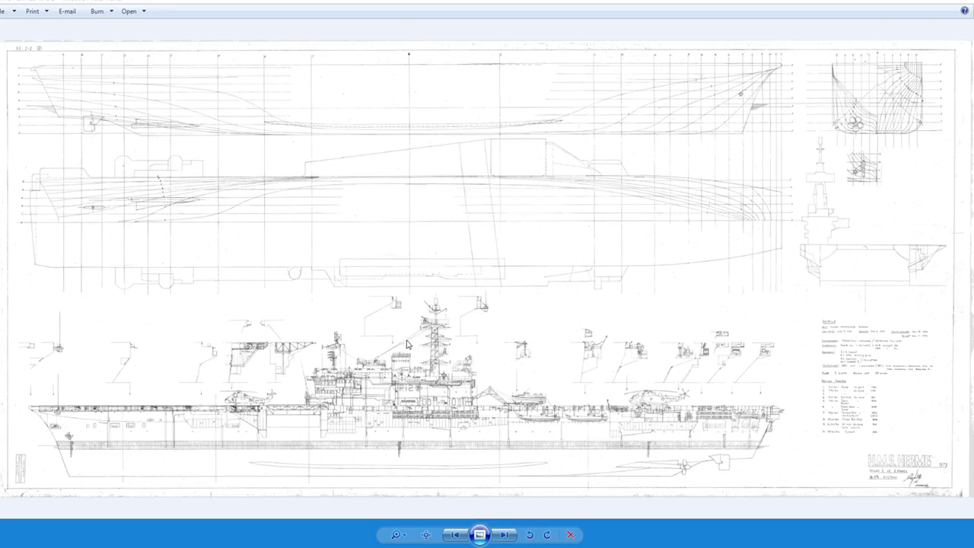
scroll(389, 372, "up", 3)
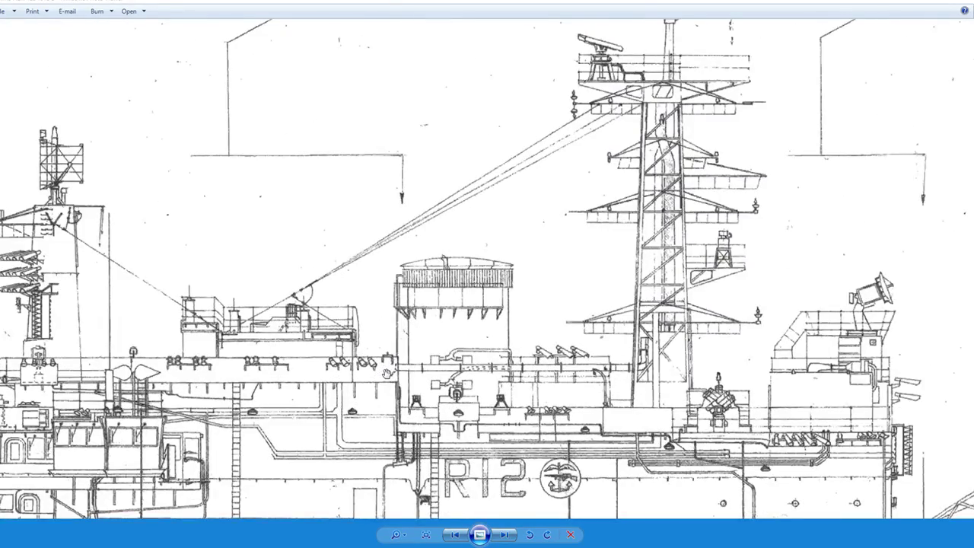
scroll(387, 373, "down", 1)
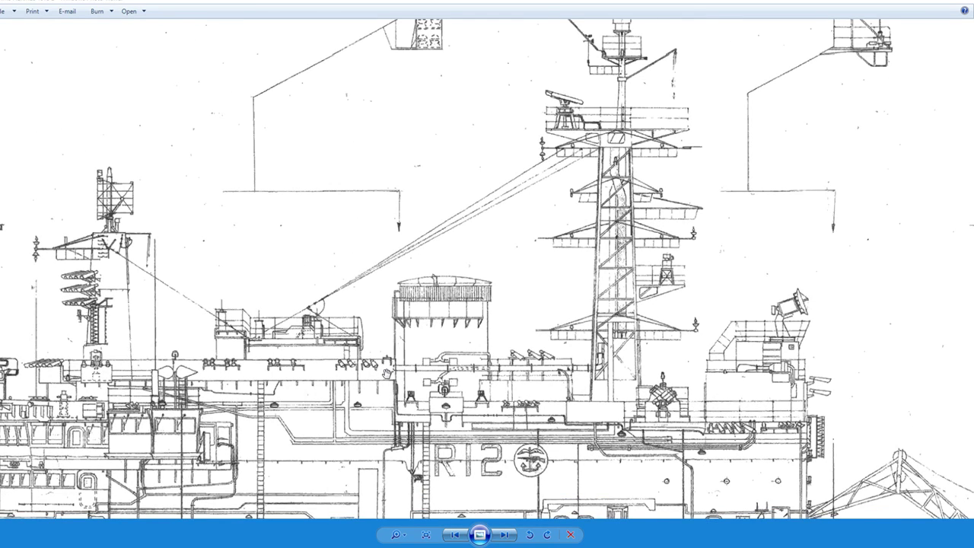
scroll(387, 373, "down", 5)
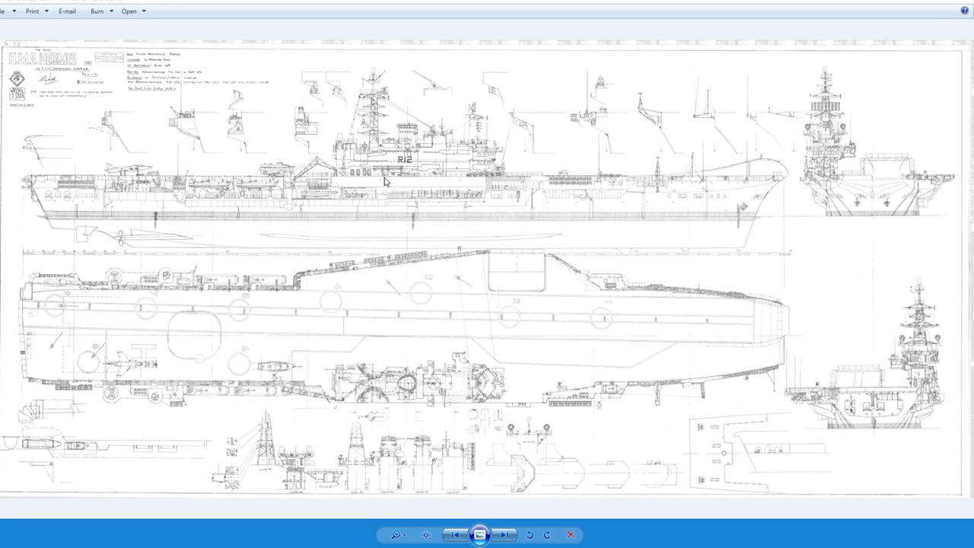
scroll(372, 177, "up", 3)
left_click_drag(444, 448, 476, 203)
left_click_drag(551, 347, 467, 260)
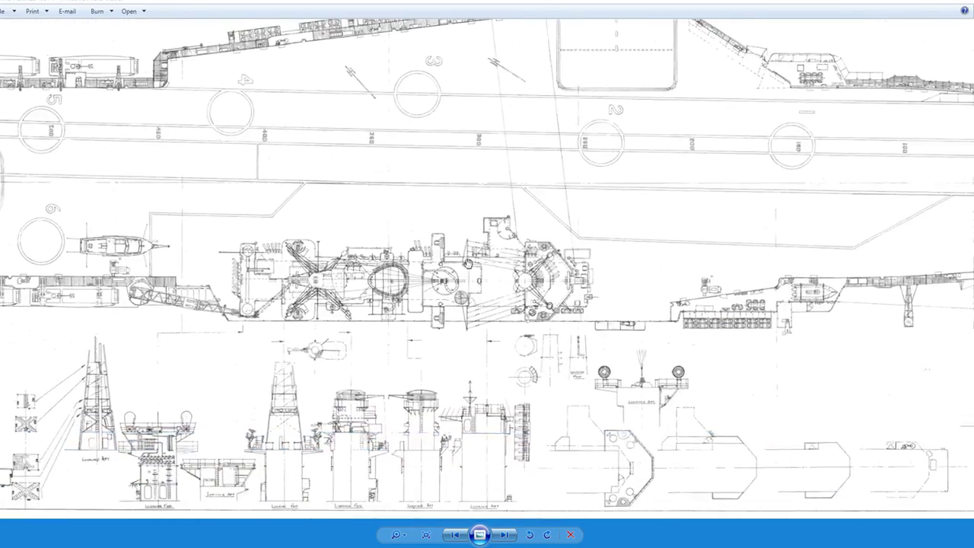
scroll(467, 260, "up", 4)
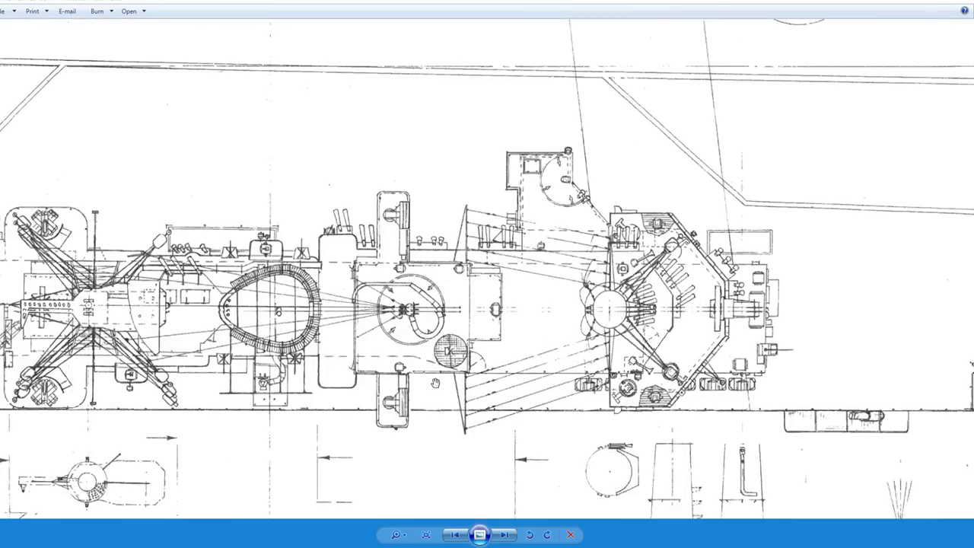
Step: Examine the lower anchorage of the mast's rigging wires and the fittings on the deck forward of the funnel in both side elevations
scroll(435, 382, "down", 3)
scroll(476, 100, "up", 4)
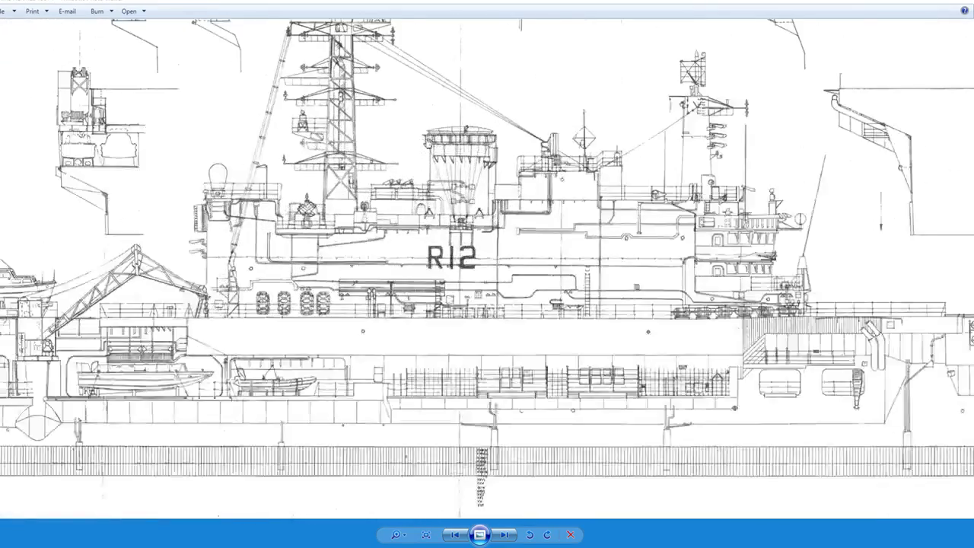
scroll(510, 168, "up", 2)
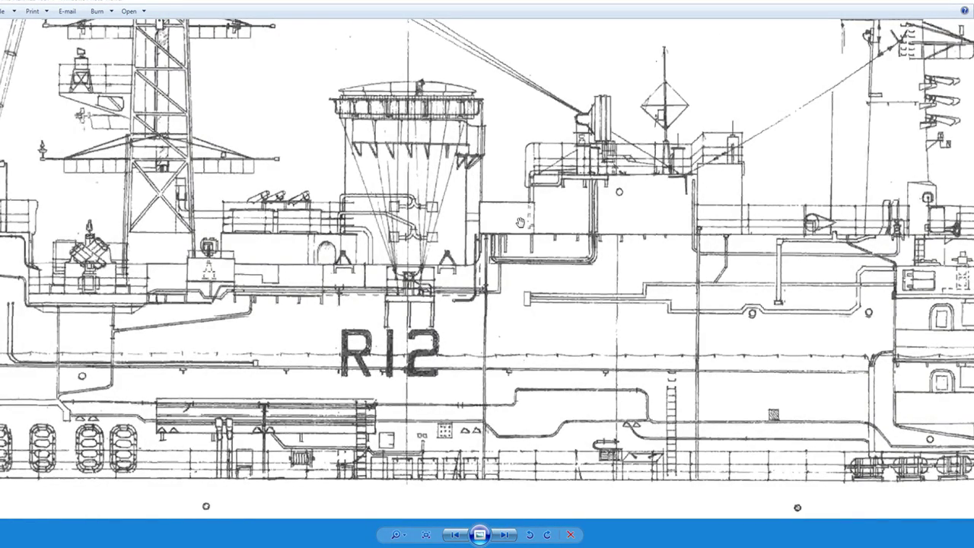
scroll(613, 292, "down", 5)
scroll(419, 377, "up", 6)
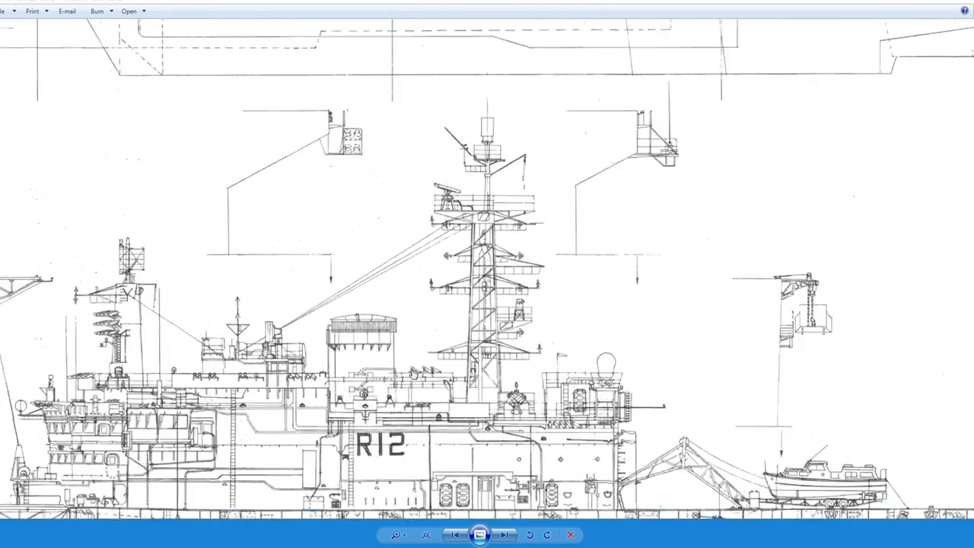
left_click_drag(256, 371, 500, 379)
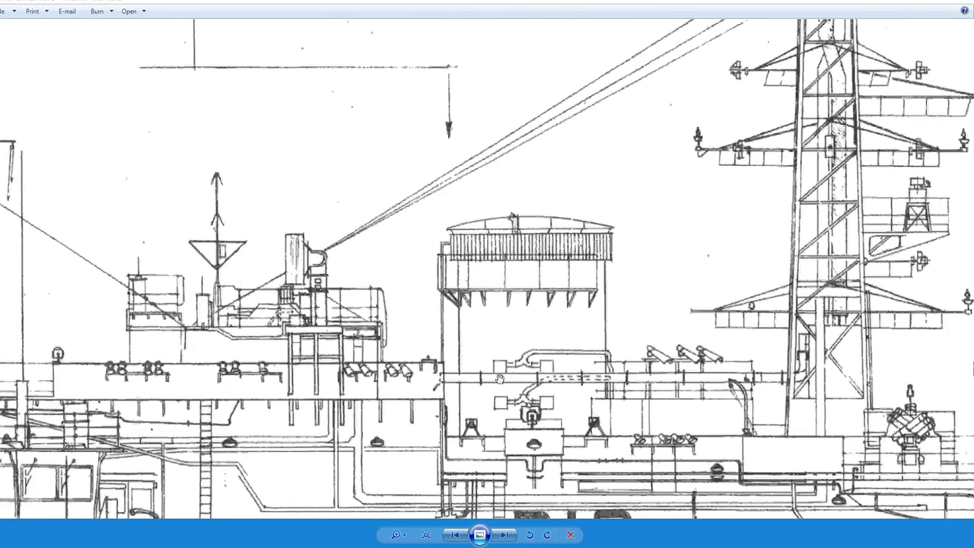
Step: Return to 3ds Max, select the cylinder beneath the conical wire antenna and inspect the island side and the railed deck around it
left_click(911, 3)
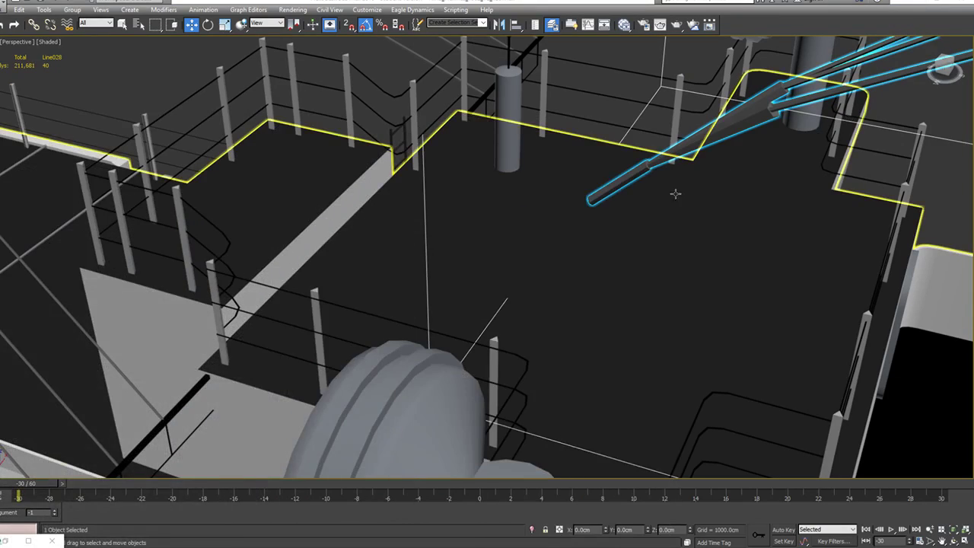
left_click(507, 97)
middle_click_drag(537, 143, 588, 268, "alt")
middle_click_drag(423, 279, 510, 272)
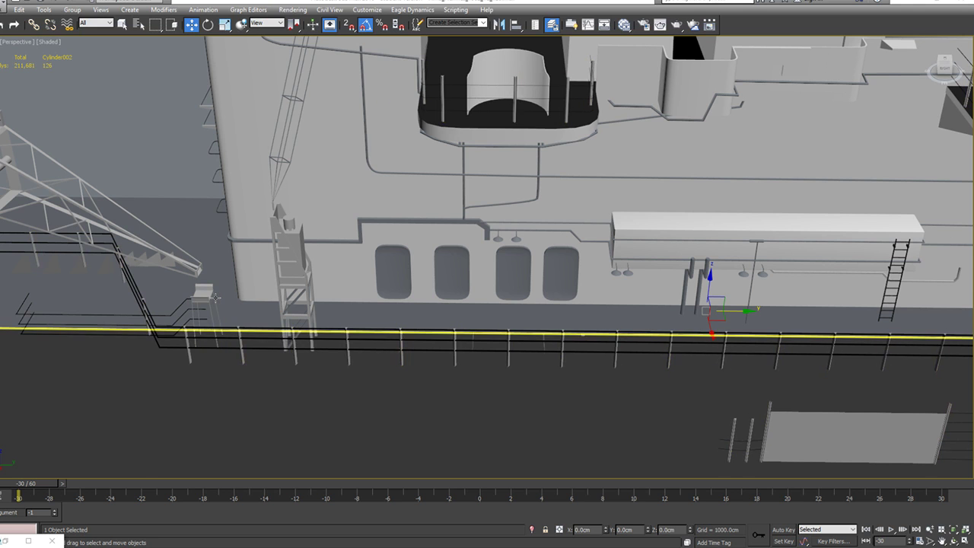
middle_click_drag(648, 231, 348, 377)
middle_click_drag(652, 187, 356, 316)
middle_click_drag(621, 335, 519, 318)
scroll(690, 343, "up", 2)
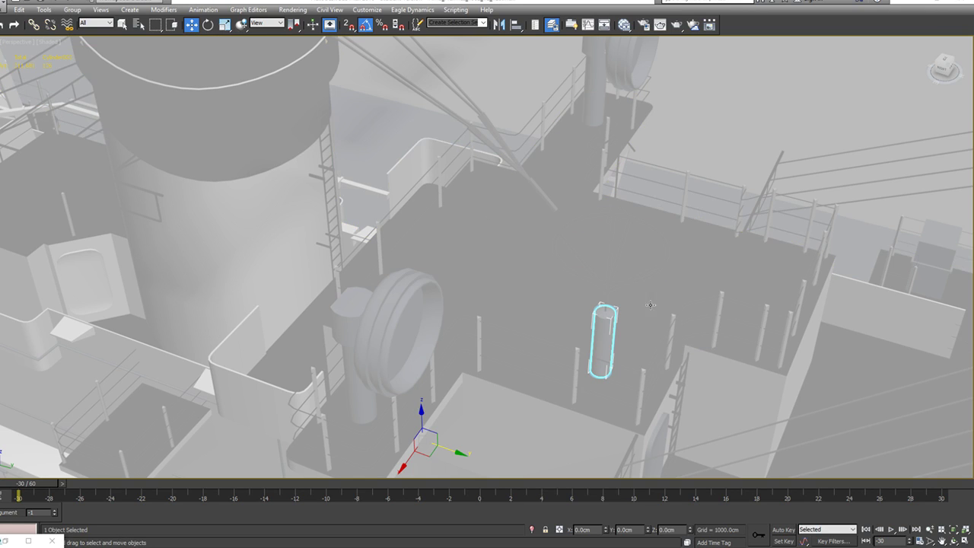
middle_click_drag(652, 319, 465, 363, "alt")
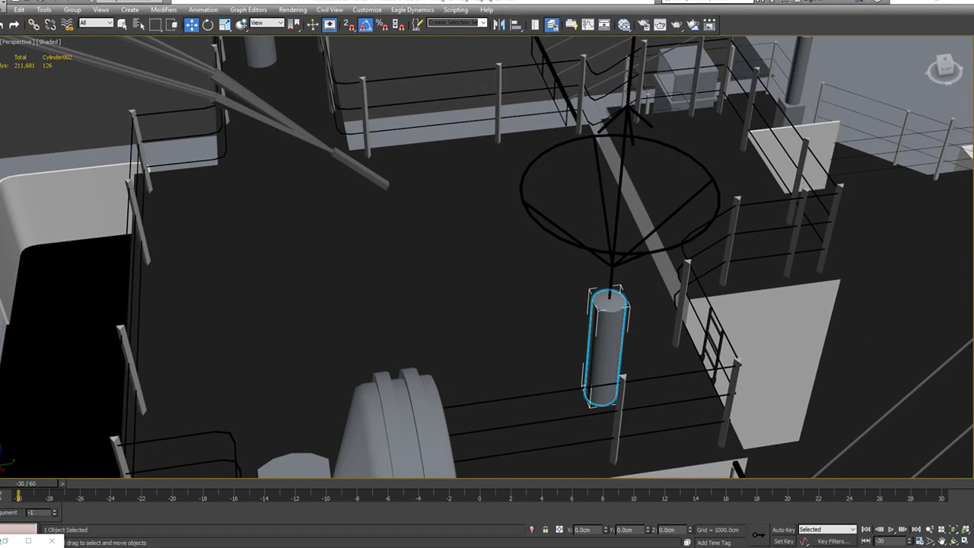
Step: Switch to the image viewer and study the dish mounts and conical antenna forward of the funnel in both side elevations and the plan
key("alt+Tab")
left_click_drag(441, 352, 448, 340)
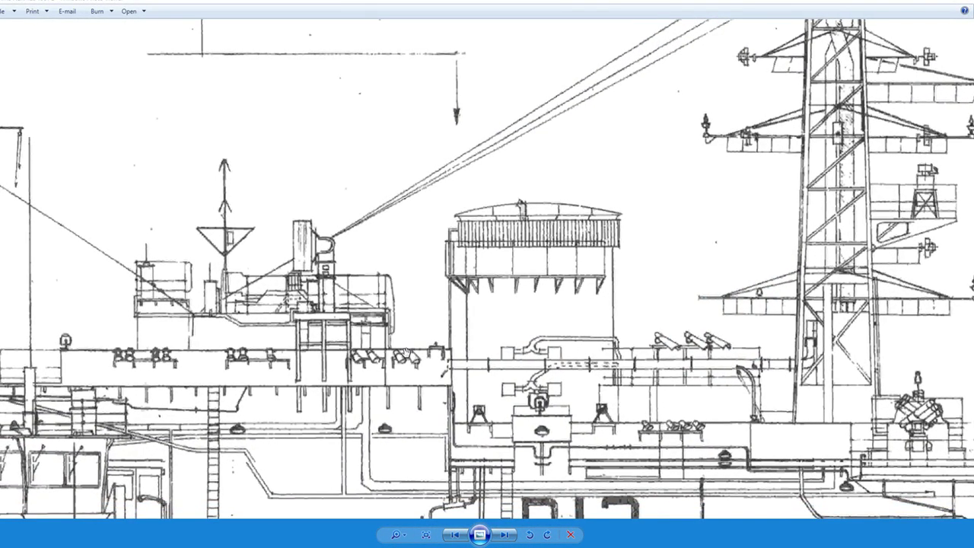
scroll(380, 354, "down", 5)
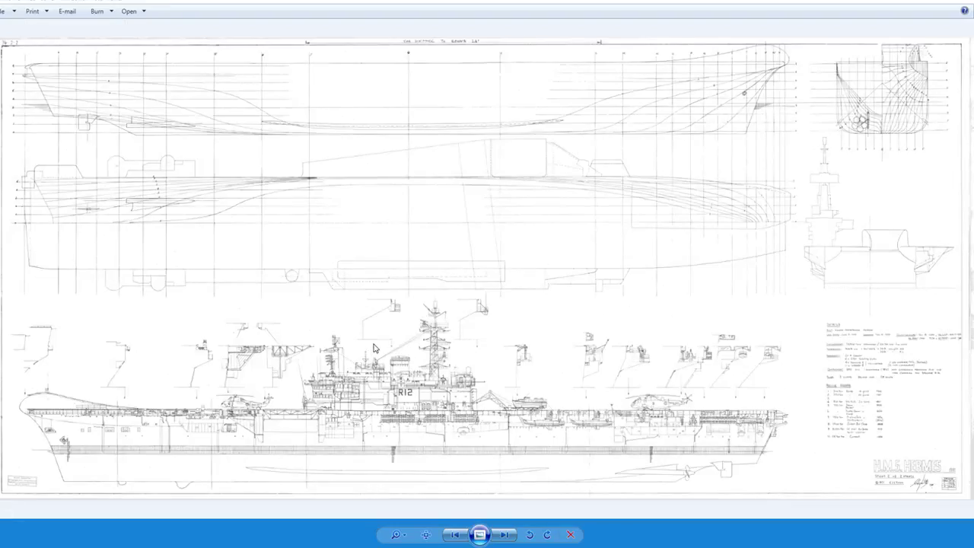
scroll(379, 347, "up", 2)
scroll(430, 96, "up", 5)
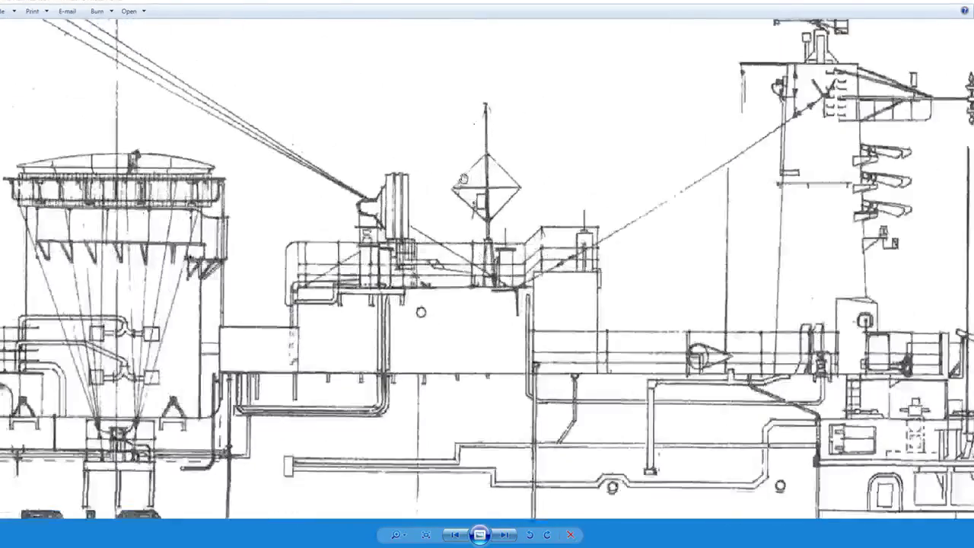
scroll(485, 295, "down", 4)
left_click_drag(486, 296, 554, 93)
left_click_drag(535, 370, 507, 58)
left_click_drag(690, 448, 494, 216)
left_click_drag(350, 445, 533, 229)
scroll(449, 207, "up", 6)
scroll(685, 259, "down", 3)
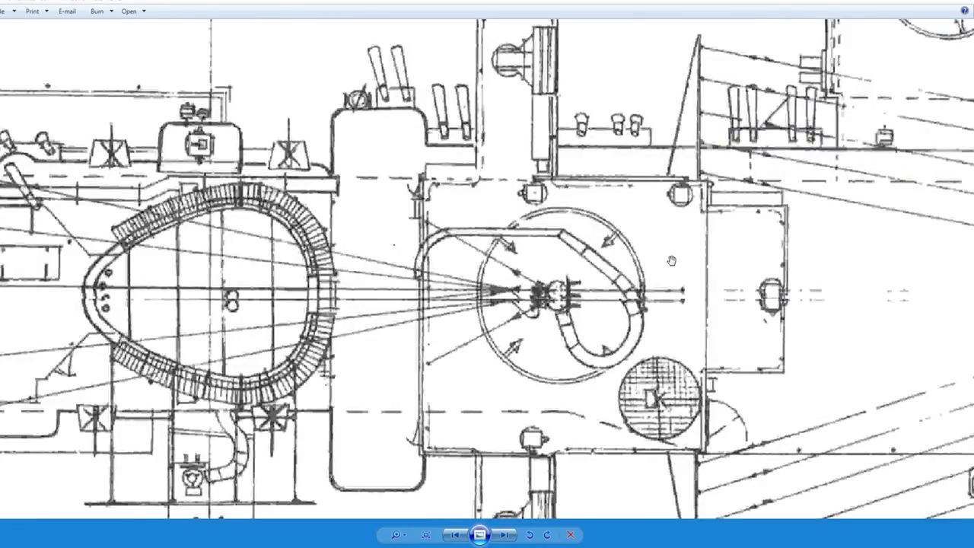
Step: Compare the deck forward of the funnel on the following drawing sheets, including the side elevation and plan of the 1973 sheet
key("Right")
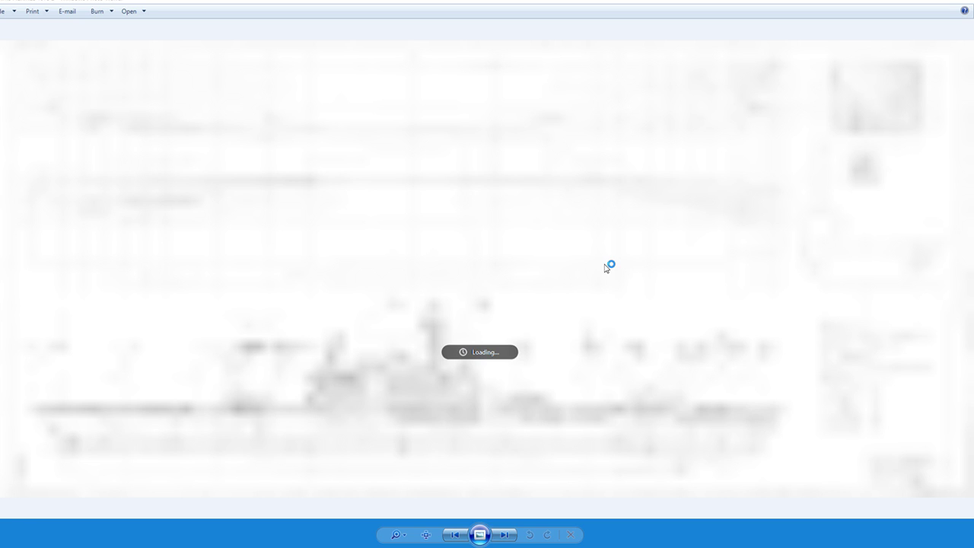
scroll(340, 379, "up", 3)
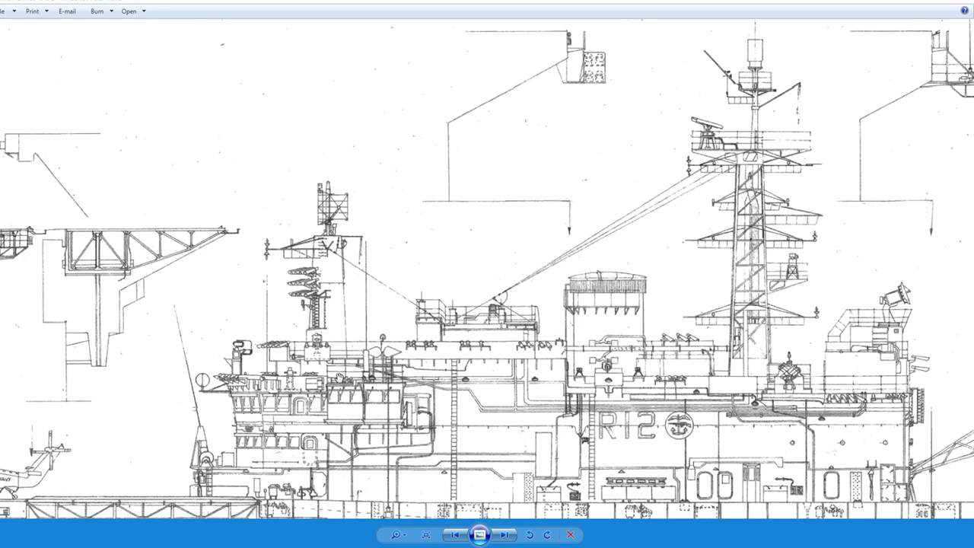
scroll(663, 285, "down", 8)
key("Right")
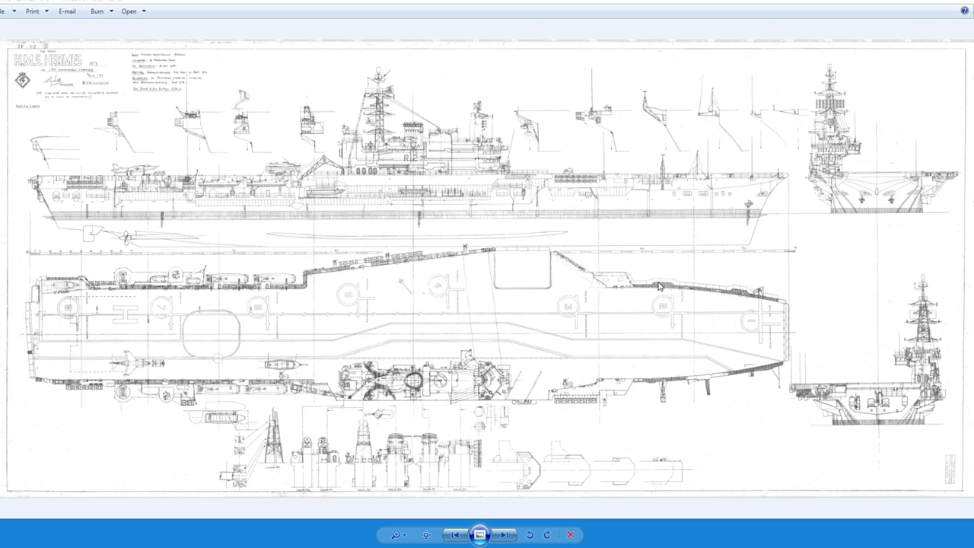
scroll(475, 140, "up", 3)
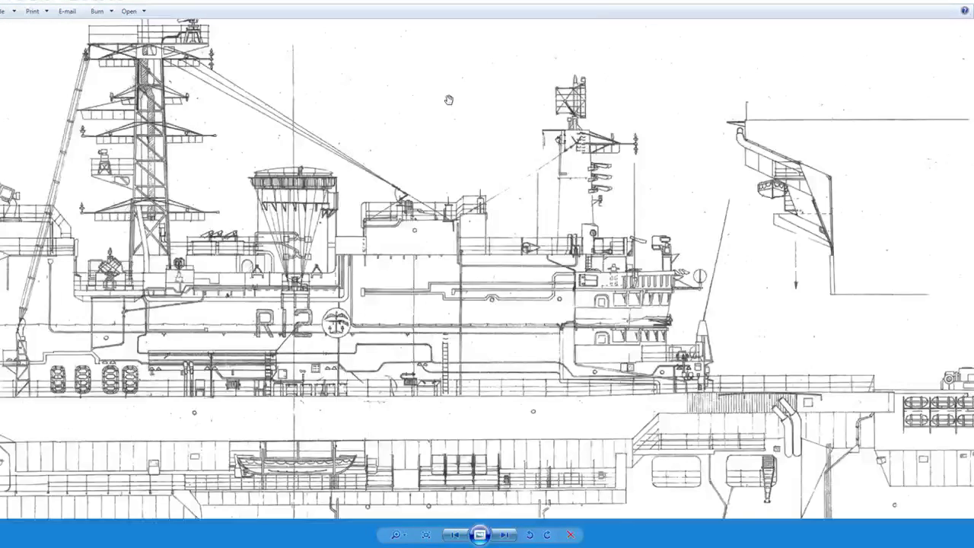
scroll(421, 195, "up", 2)
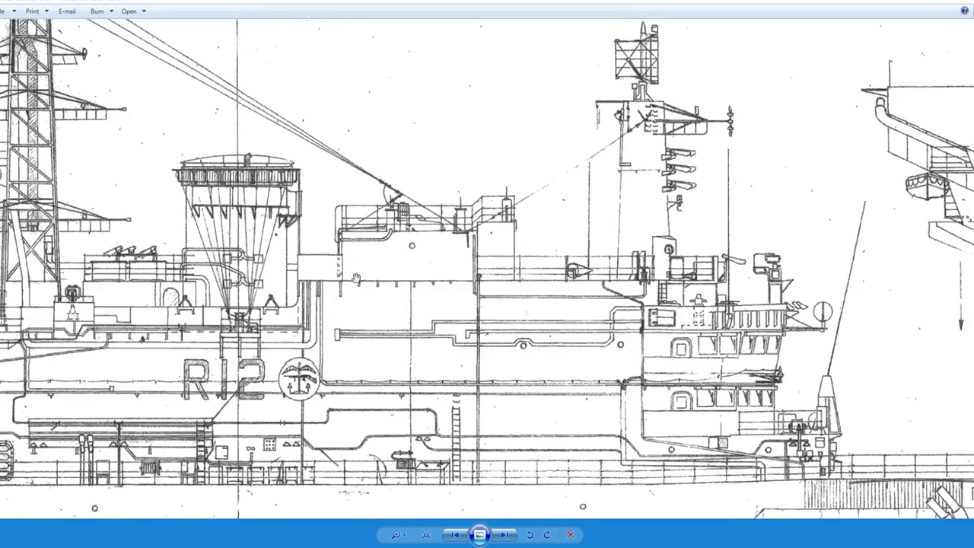
left_click_drag(315, 402, 404, 10)
left_click_drag(441, 502, 462, 248)
scroll(462, 247, "down", 3)
scroll(502, 335, "up", 3)
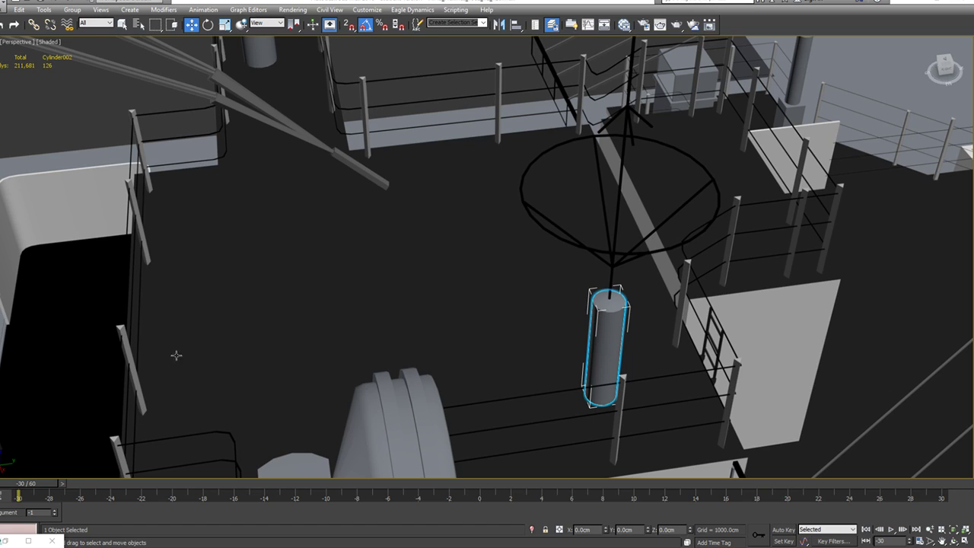
Step: Switch to 3ds Max and inspect the large dish antenna on its railed side platform near the funnel
scroll(381, 298, "up", 5)
scroll(487, 366, "down", 1)
scroll(444, 387, "down", 1)
scroll(444, 394, "up", 1)
middle_click_drag(445, 395, 484, 346)
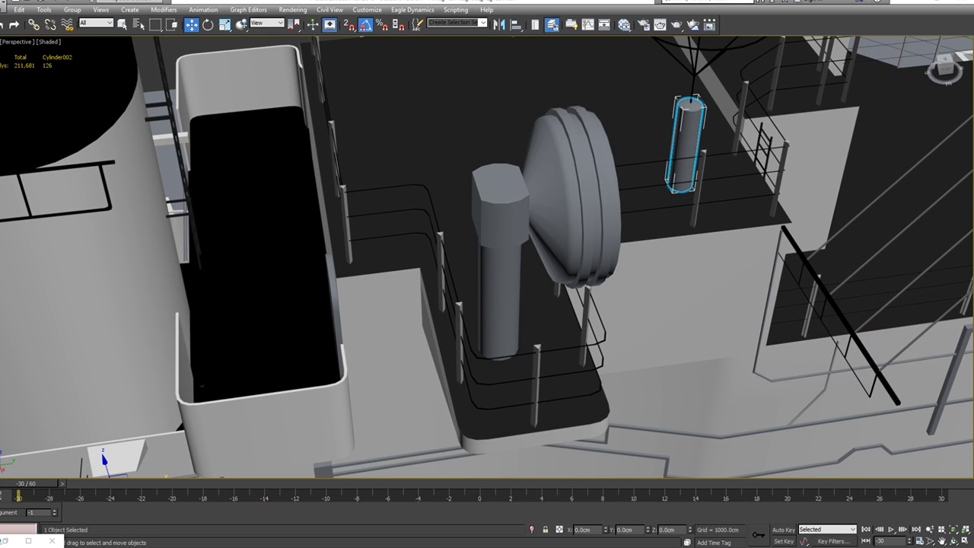
Step: Switch to the image viewer and look for the dish antennas in the island plan and cross-section views of two drawing sheets
key("alt+Tab")
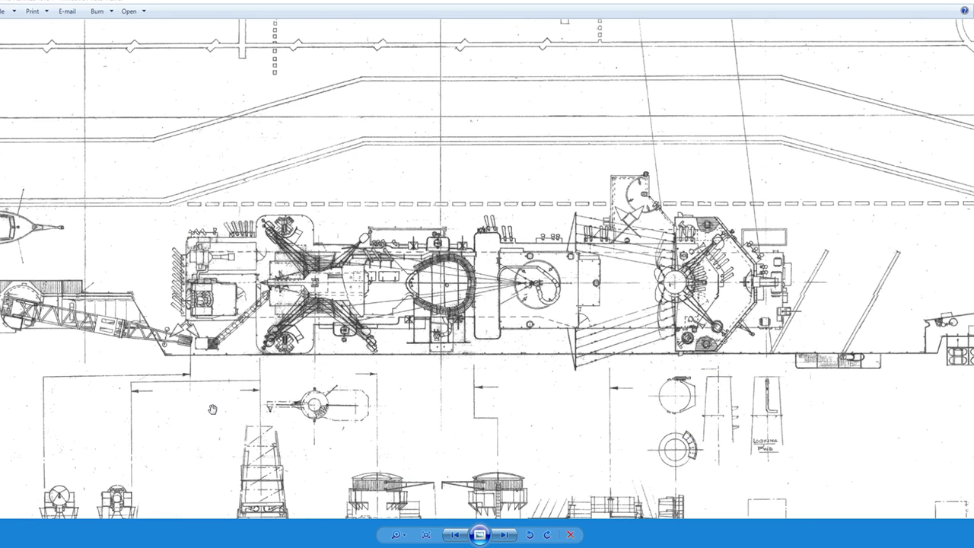
scroll(387, 379, "down", 2)
left_click_drag(495, 168, 586, 175)
left_click_drag(540, 366, 564, 263)
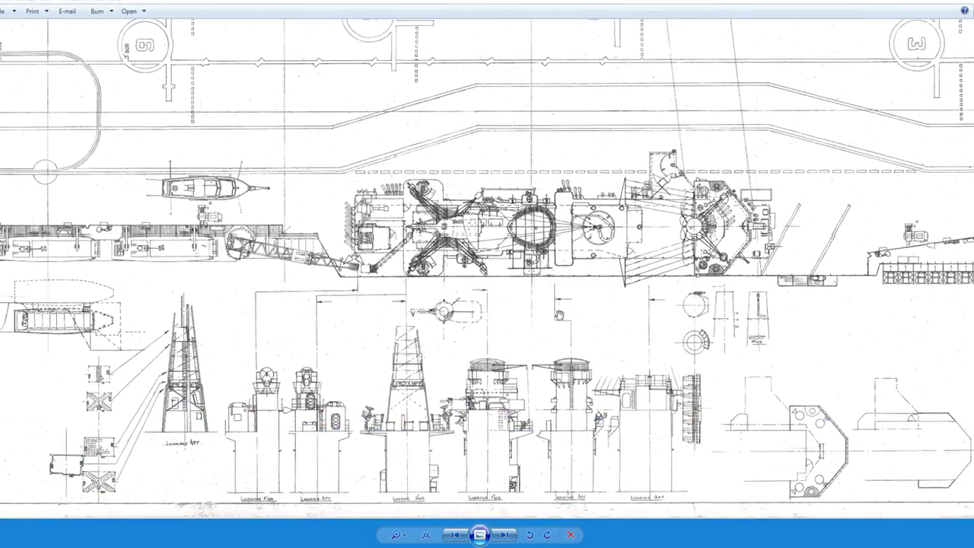
scroll(509, 406, "up", 2)
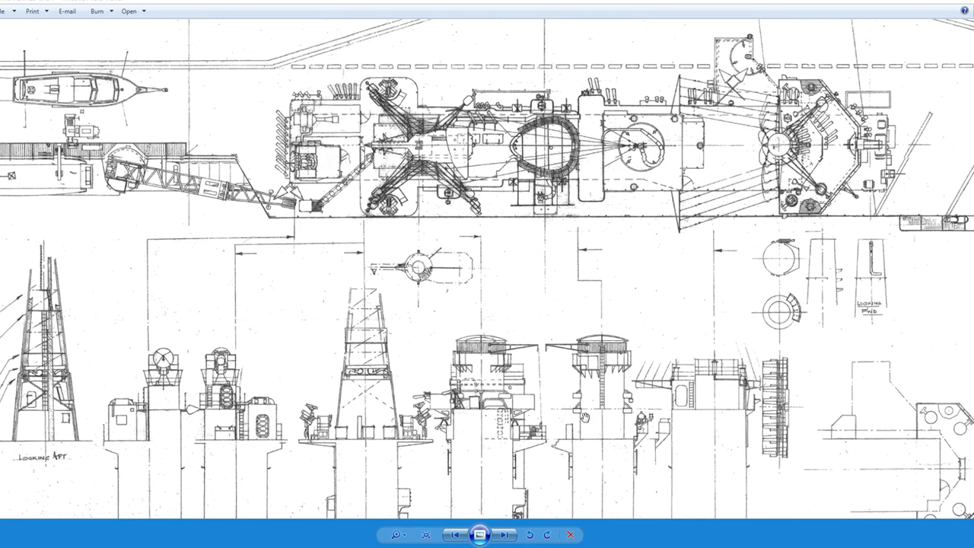
scroll(586, 421, "down", 5)
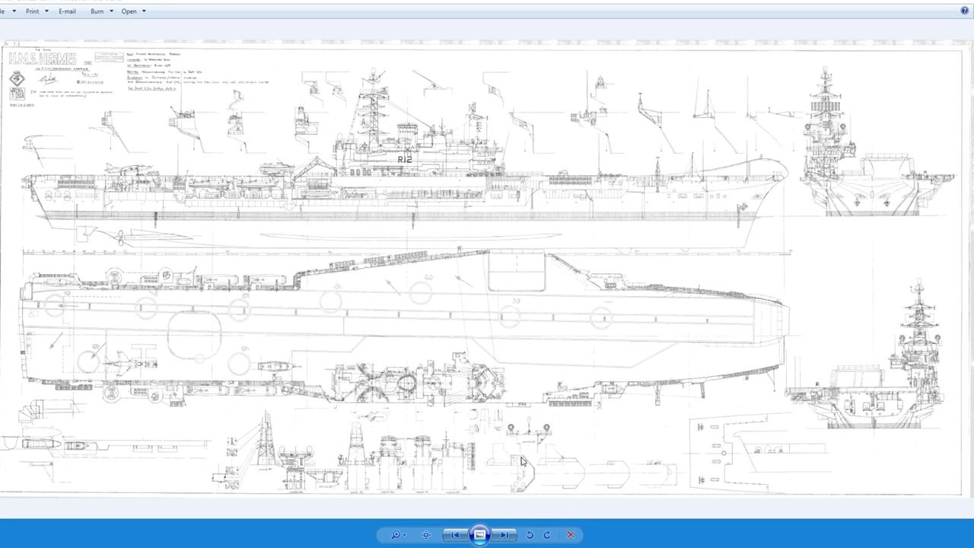
scroll(539, 456, "up", 5)
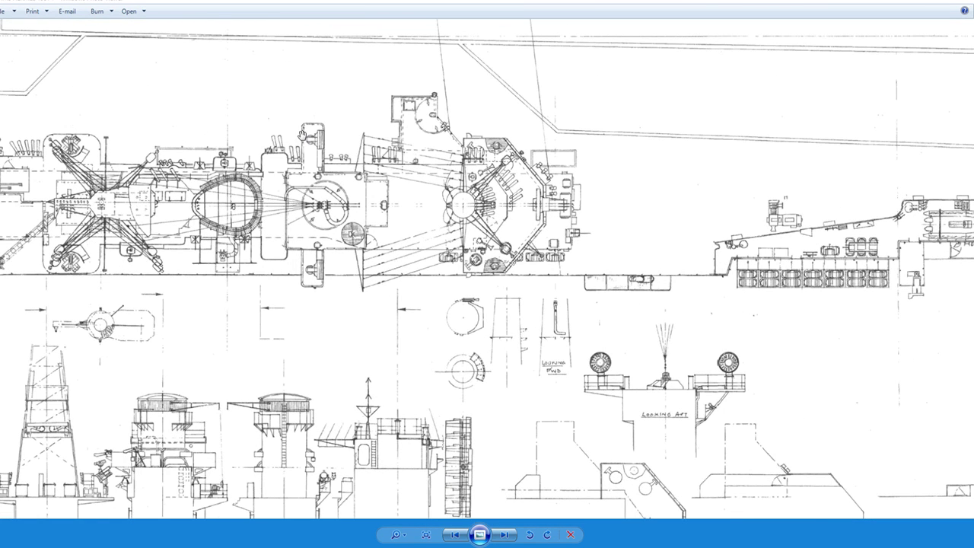
Step: Browse the other drawing sheets and recheck the island plan of the 1973 sheet for the dish antennas and their side platforms
key("Right")
key("Right")
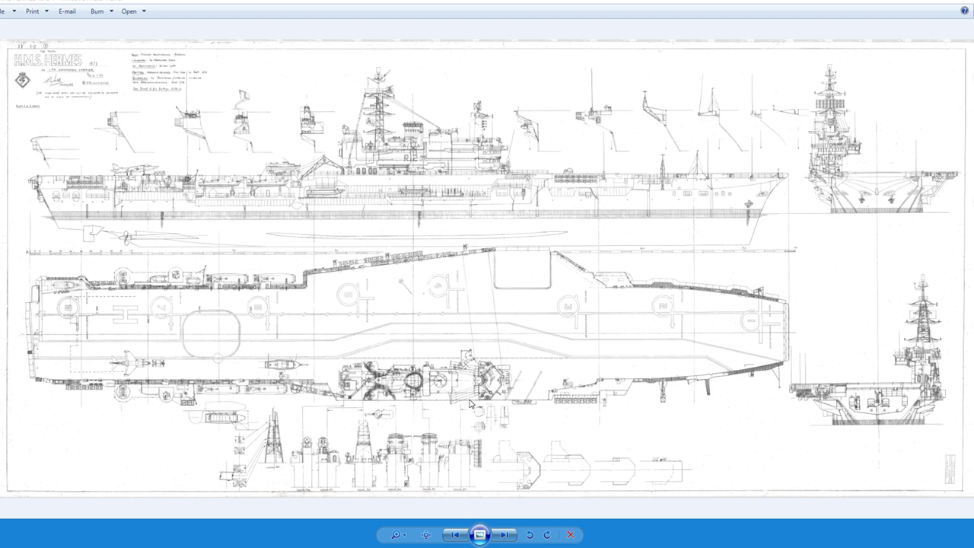
scroll(470, 399, "up", 4)
scroll(468, 400, "up", 1)
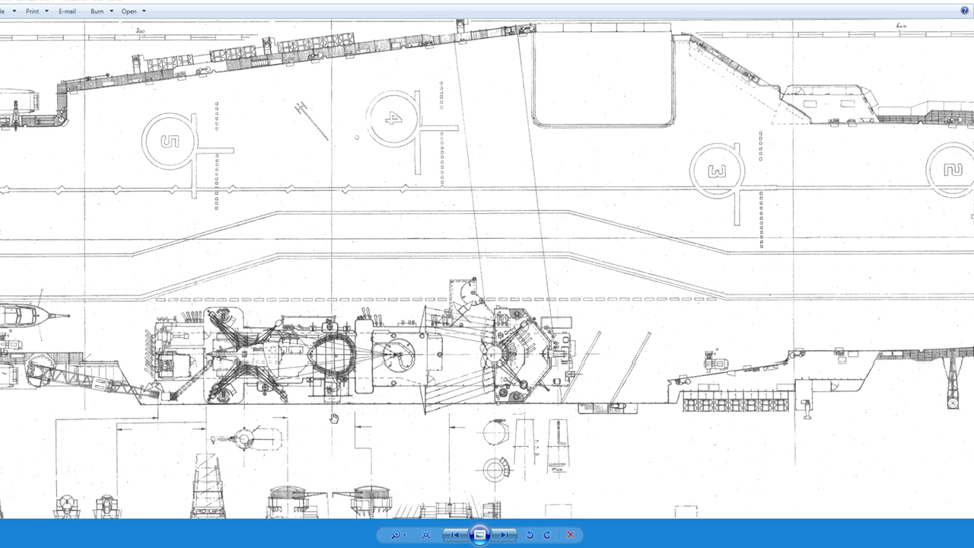
scroll(336, 424, "down", 5)
key("Right")
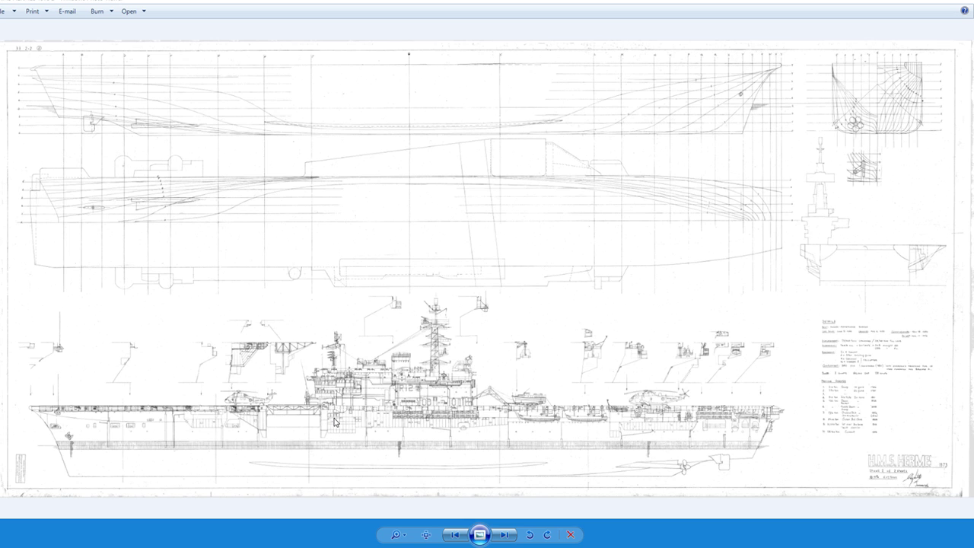
key("Left")
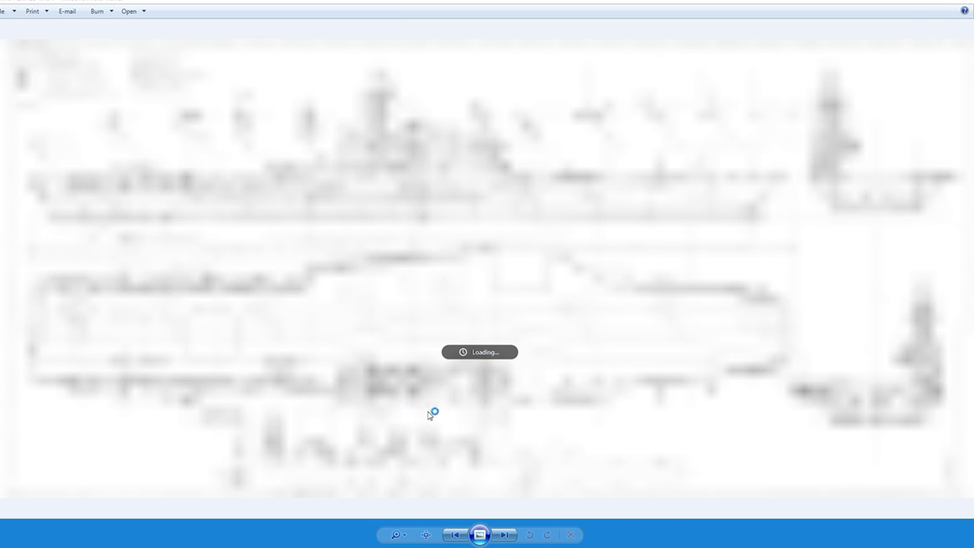
scroll(433, 412, "up", 5)
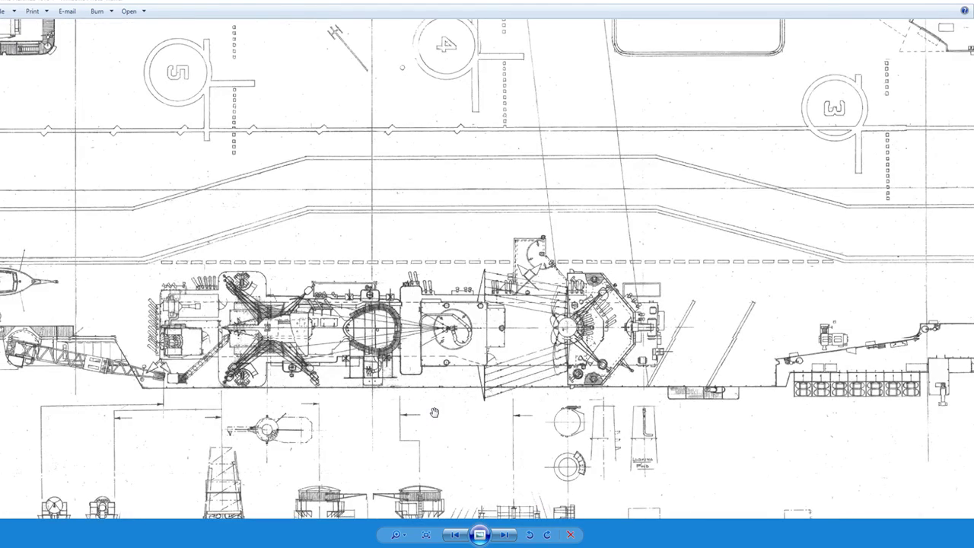
scroll(445, 388, "up", 4)
scroll(453, 375, "down", 6)
Step: Switch to 3ds Max and detach both dish antennas with their pedestals from IMS 02 as a new object named Island Spot Lights
left_click(913, 3)
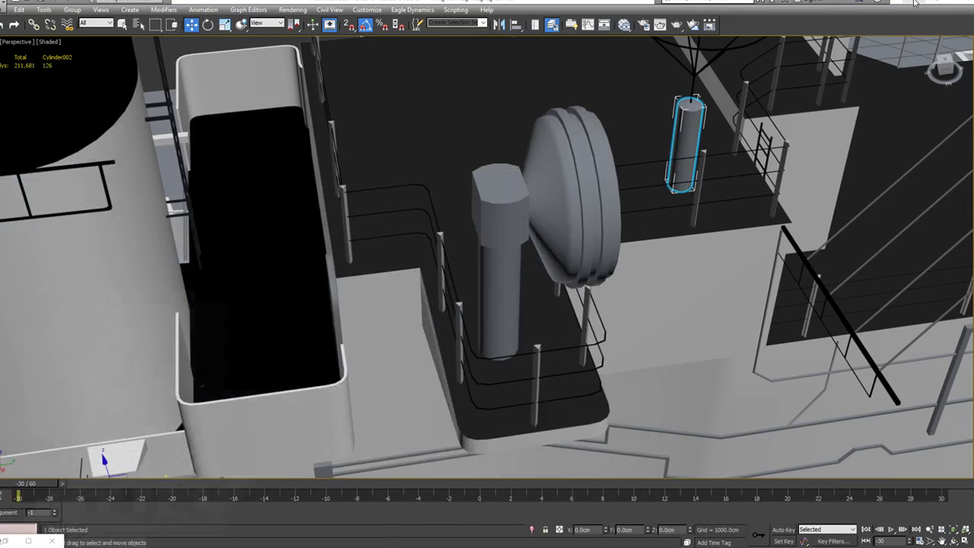
left_click(500, 200)
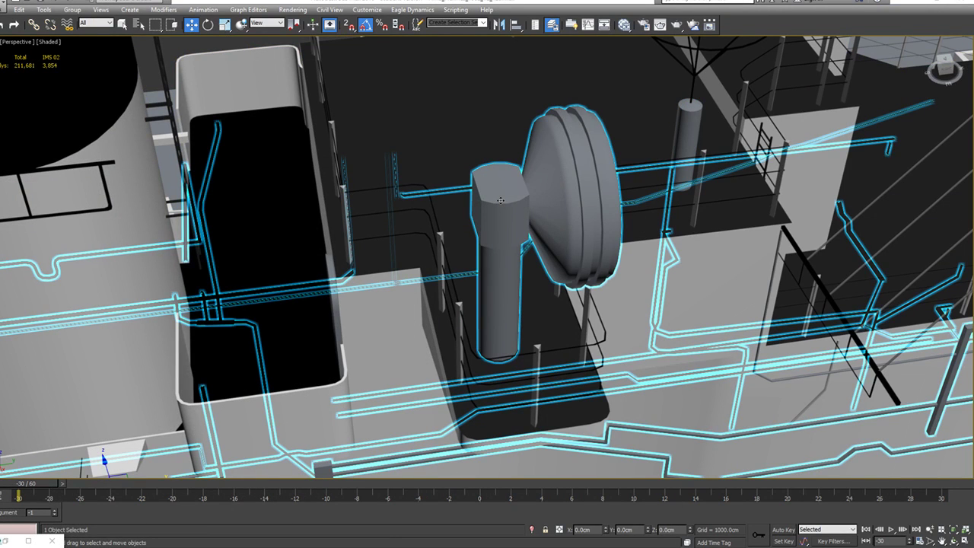
key("Delete")
left_click(500, 200)
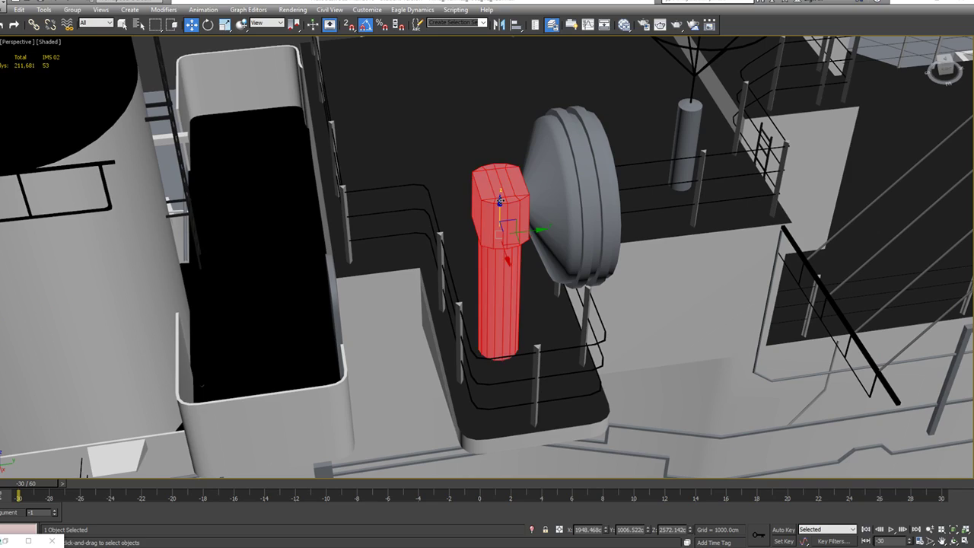
left_click(555, 190, "ctrl")
middle_click_drag(564, 202, 762, 335, "alt")
left_click(377, 263, "ctrl")
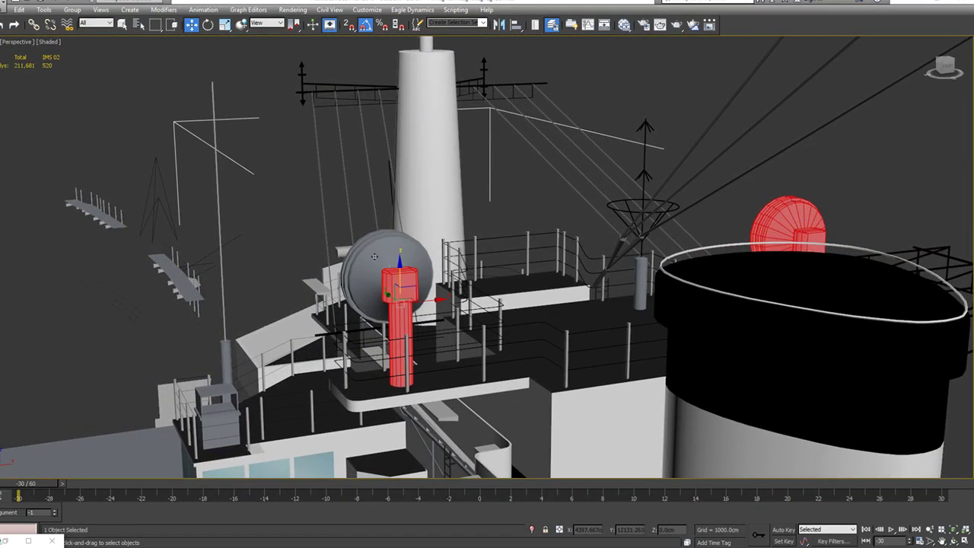
middle_click_drag(481, 300, 527, 313, "alt")
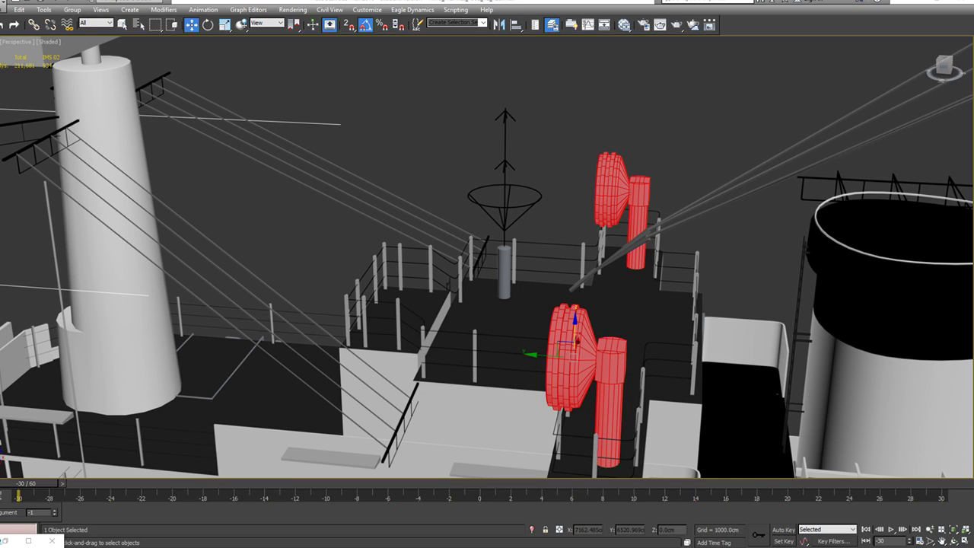
left_click(468, 304)
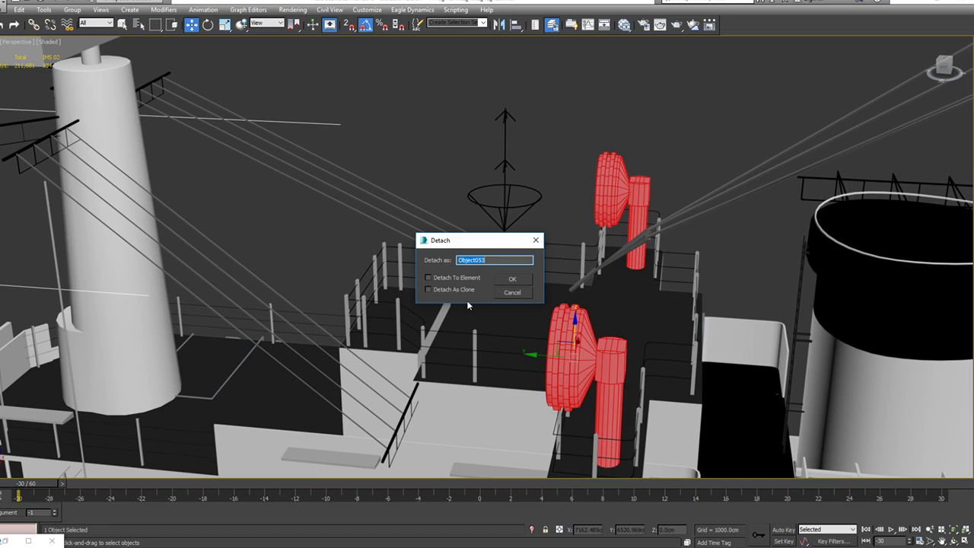
key("BackSpace")
key("Return")
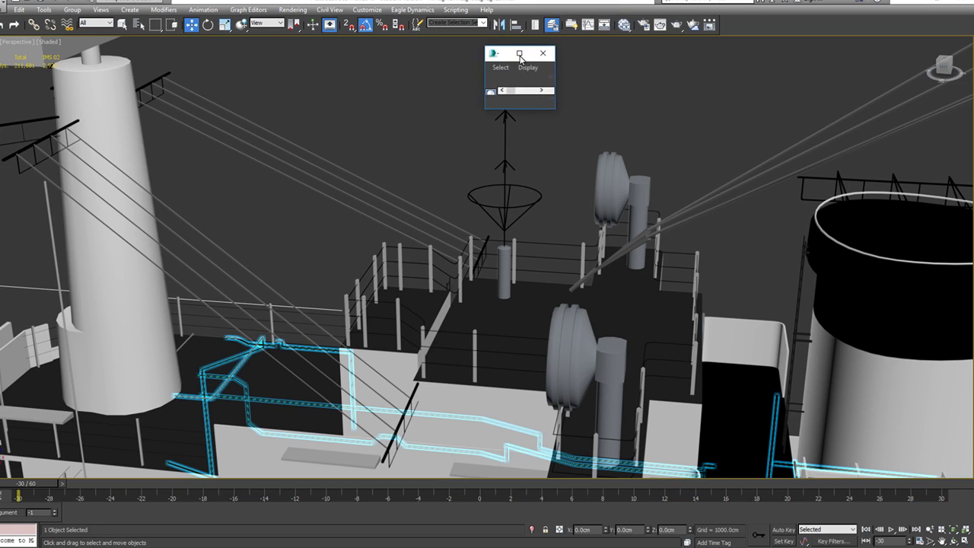
Step: Enlarge the Layer Explorer, move Island Spot Lights from the Complete layer into the 1982 refit layer, and hide it
left_click_drag(518, 46, 54, 27)
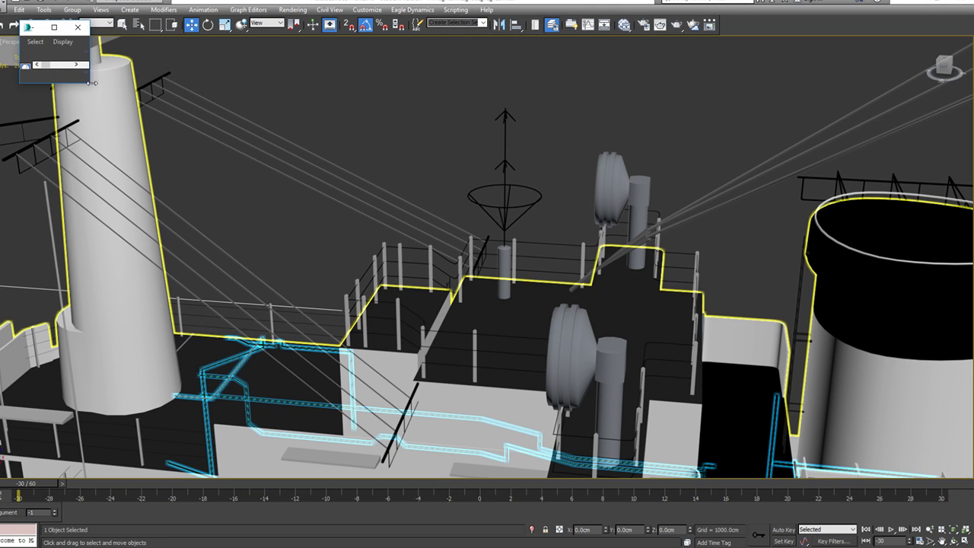
left_click_drag(93, 85, 474, 531)
left_click(571, 347)
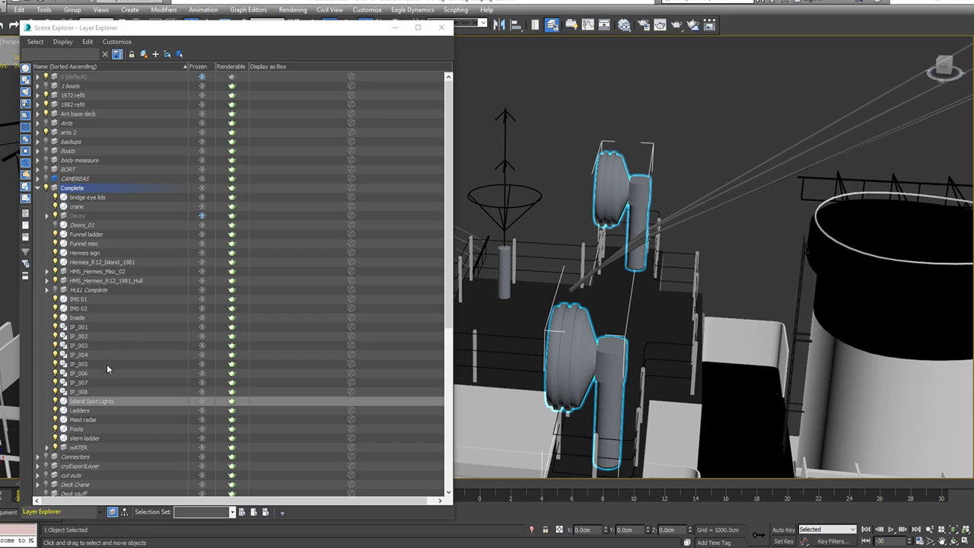
left_click_drag(100, 402, 89, 107)
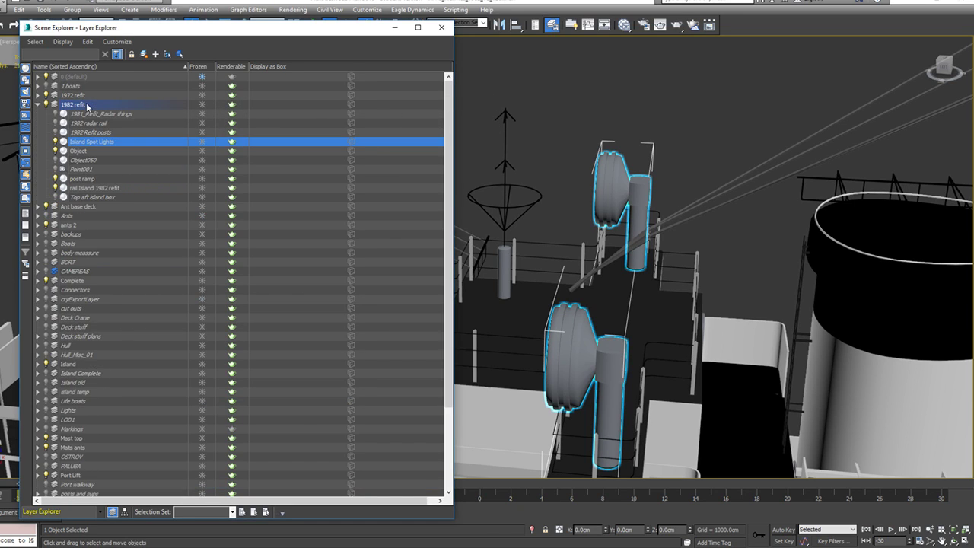
left_click(55, 142)
left_click(37, 105)
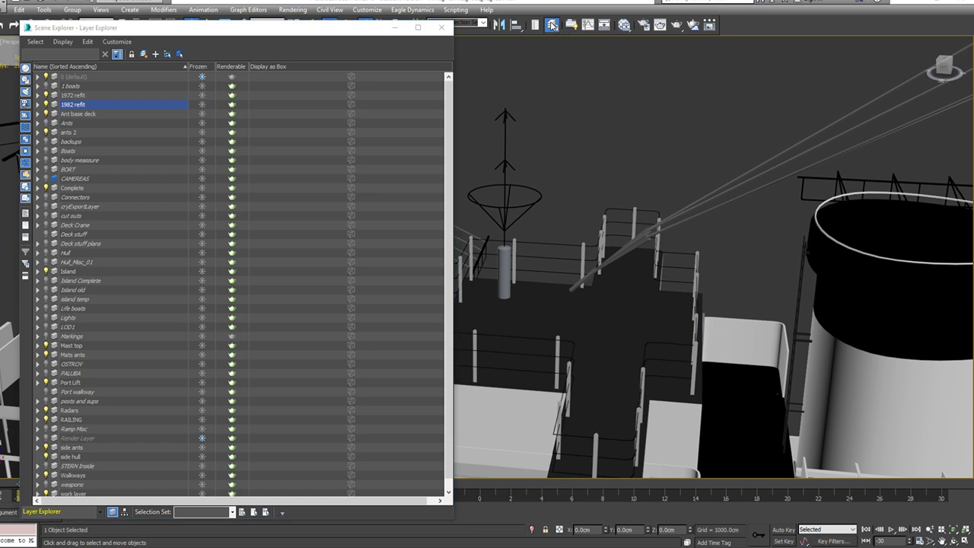
key("ctrl+x")
key("ctrl+x")
Step: Detach the railing posts around the two side platforms near the funnel from the Posts object
left_click(589, 377)
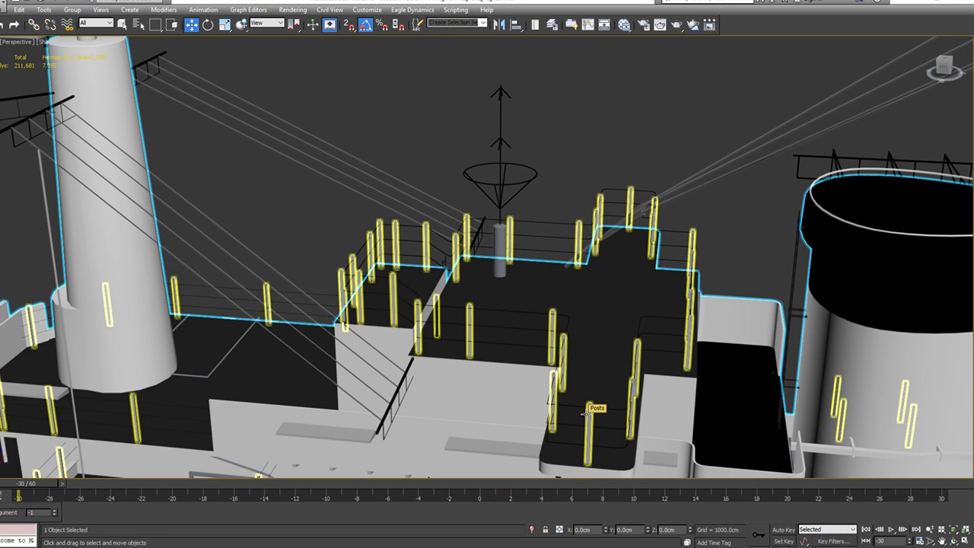
left_click(585, 415)
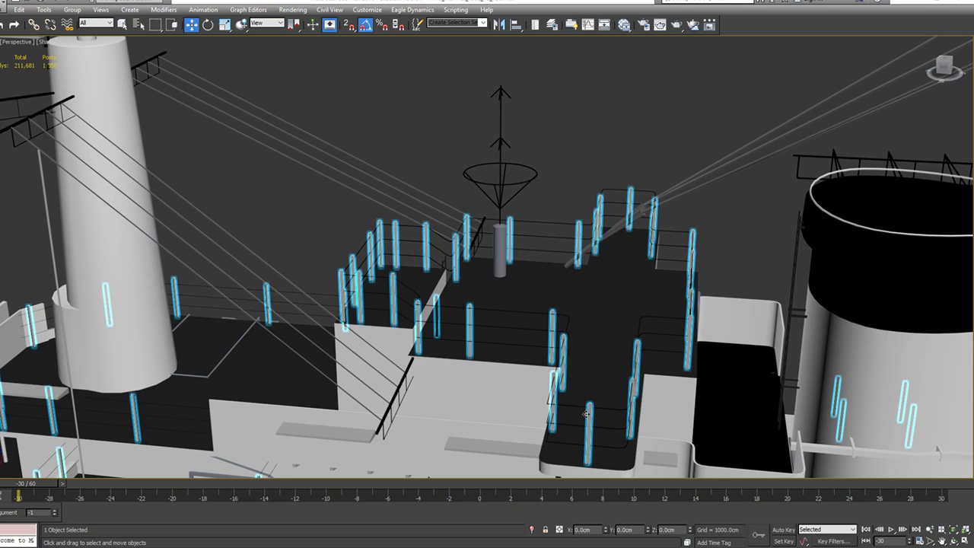
key("5")
left_click(590, 430)
left_click(553, 391, "ctrl")
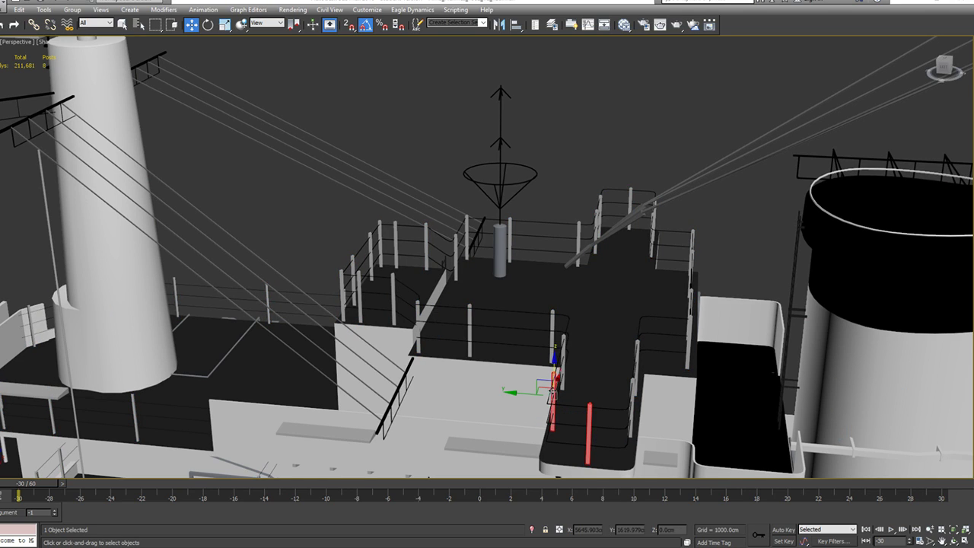
left_click(632, 398, "ctrl")
left_click(638, 357, "ctrl")
left_click(562, 362, "ctrl")
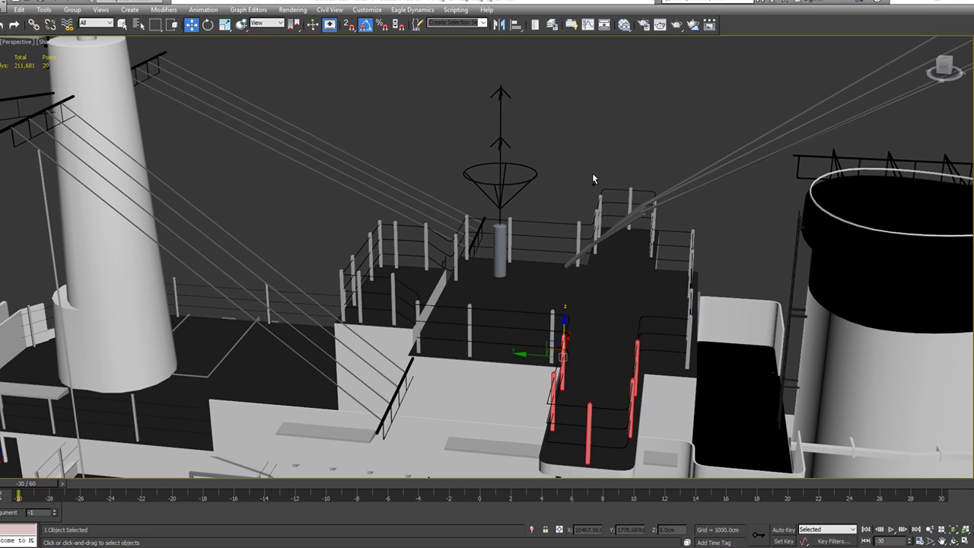
left_click(599, 207, "ctrl")
left_click(629, 196, "ctrl")
left_click(653, 213, "ctrl")
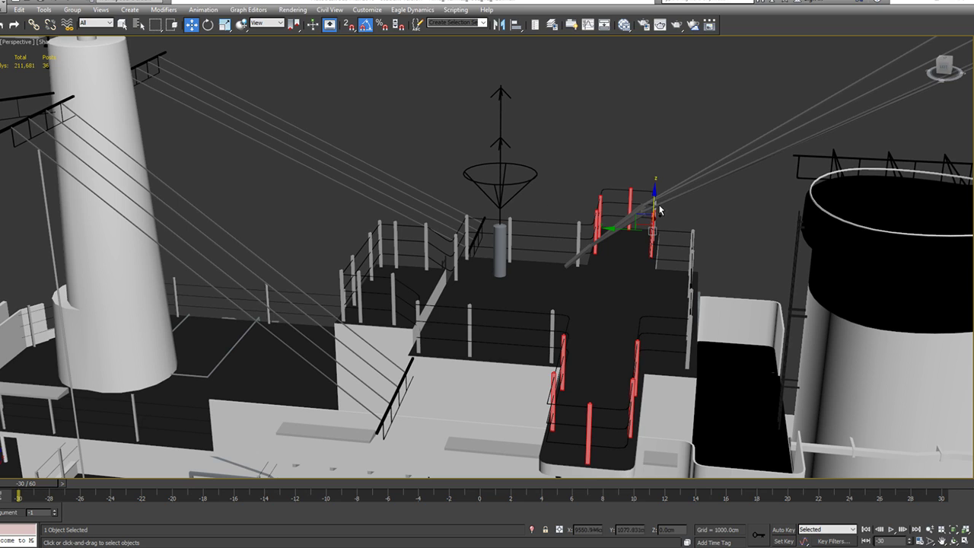
middle_click_drag(654, 208, 652, 261, "alt")
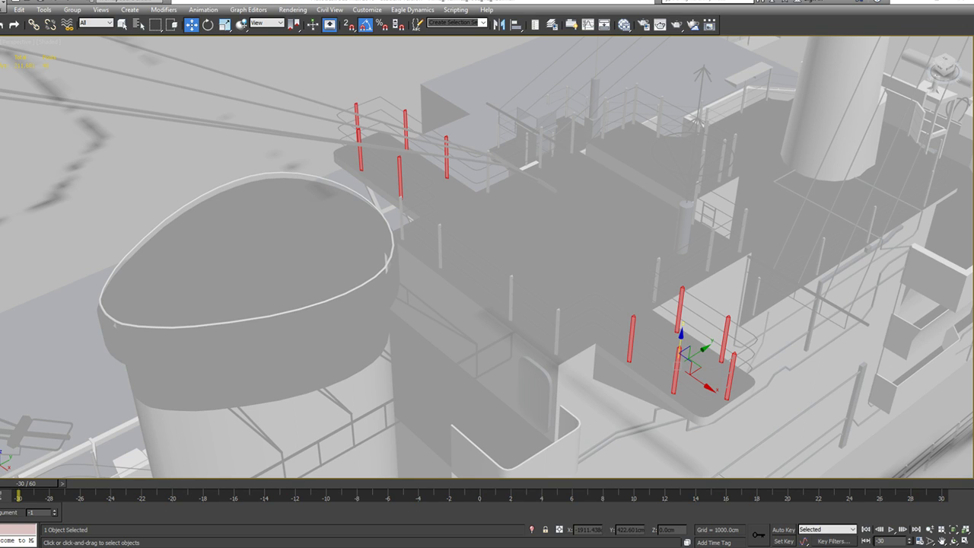
key("alt+d")
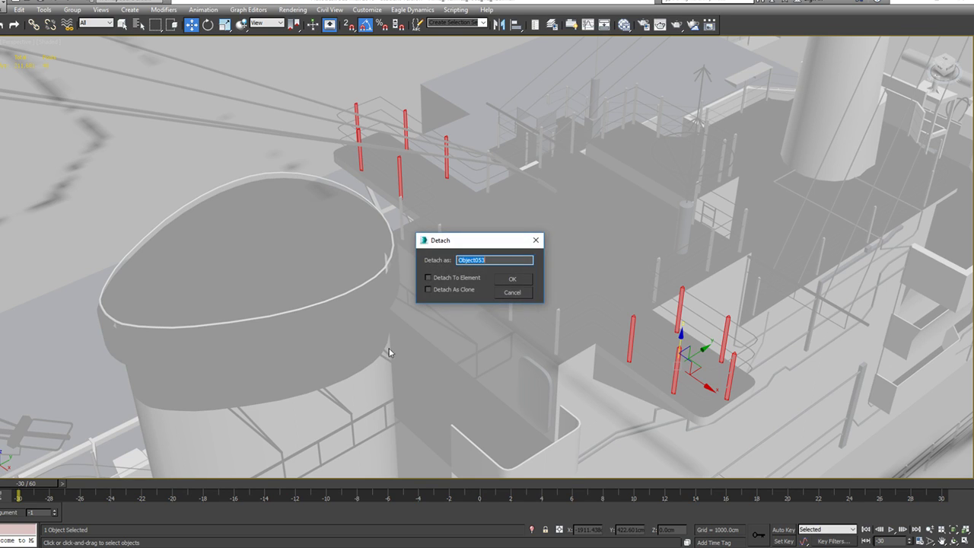
left_click(519, 280)
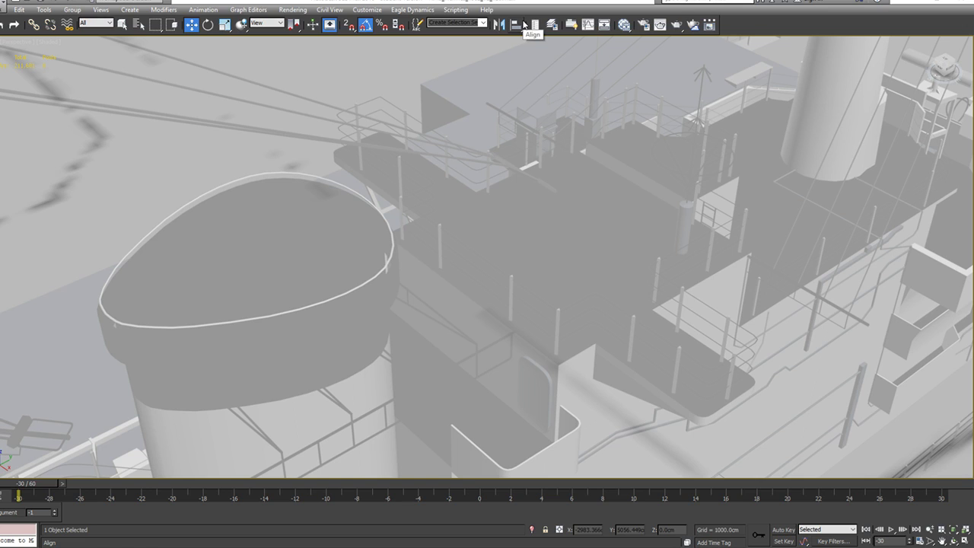
Step: Move the detached platform posts into the 1982 refit layer and rename them Post Spot Lights
left_click(552, 25)
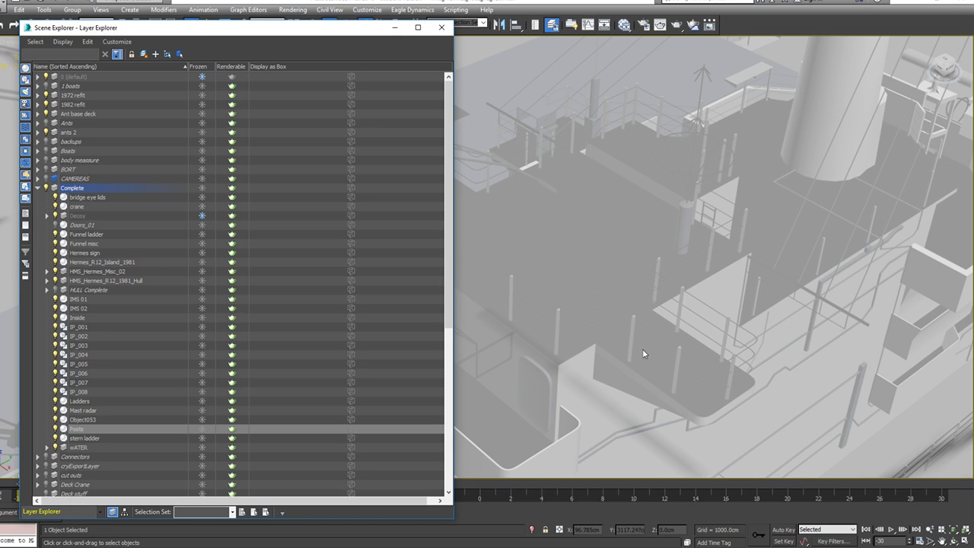
left_click(674, 371)
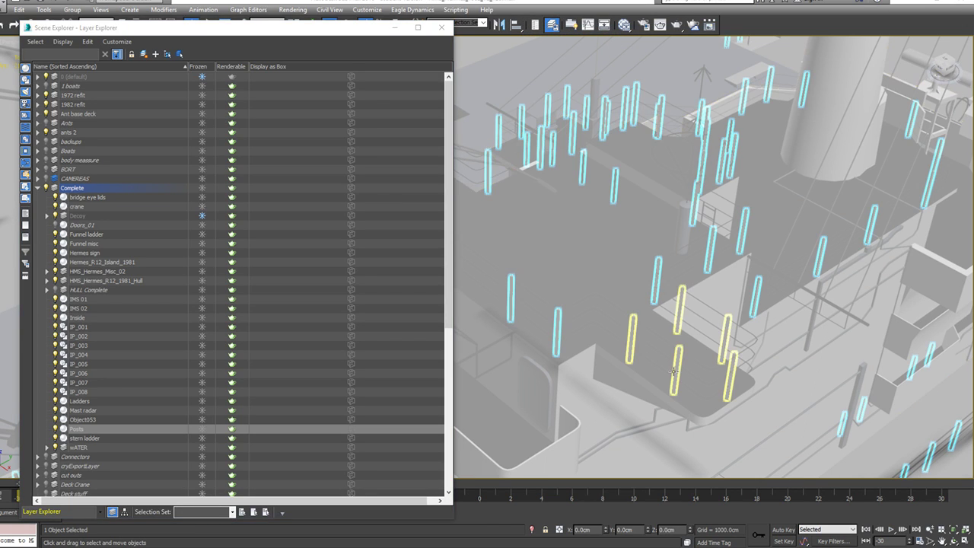
left_click(674, 371)
left_click_drag(107, 419, 91, 106)
left_click(81, 170)
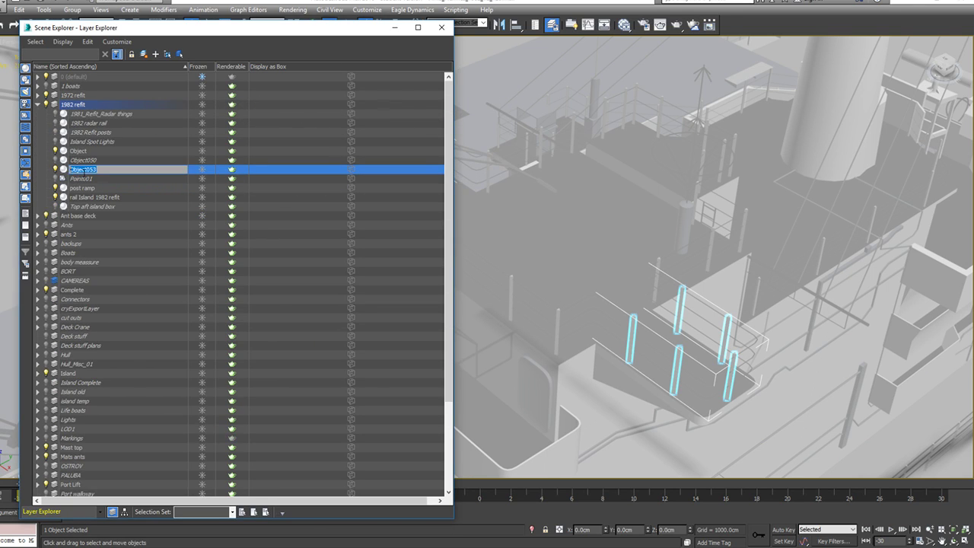
key("BackSpace")
type("Post Spot Lights")
key("Return")
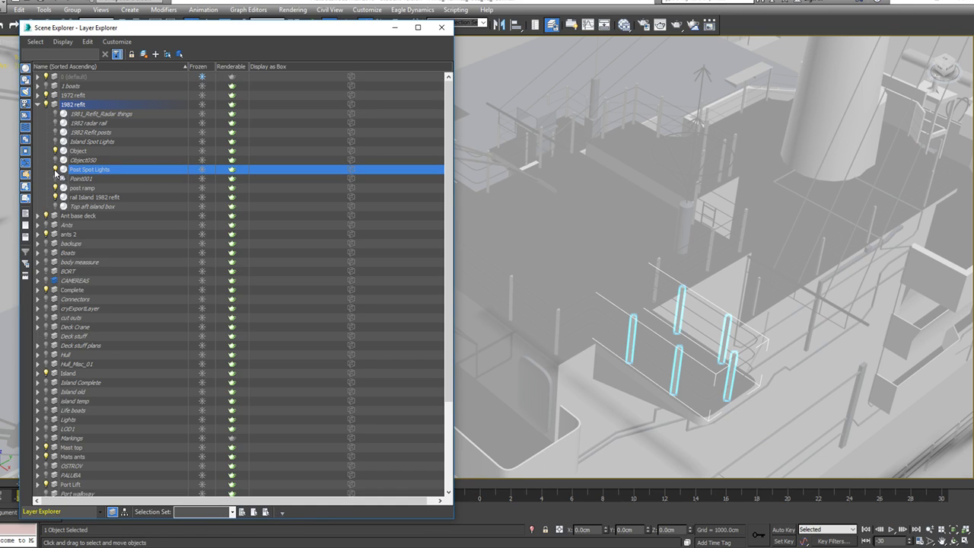
Step: Hide Post Spot Lights, and unhide the pipe Object050 at the island's rear and rename it Rear Pipe Island
left_click(59, 161)
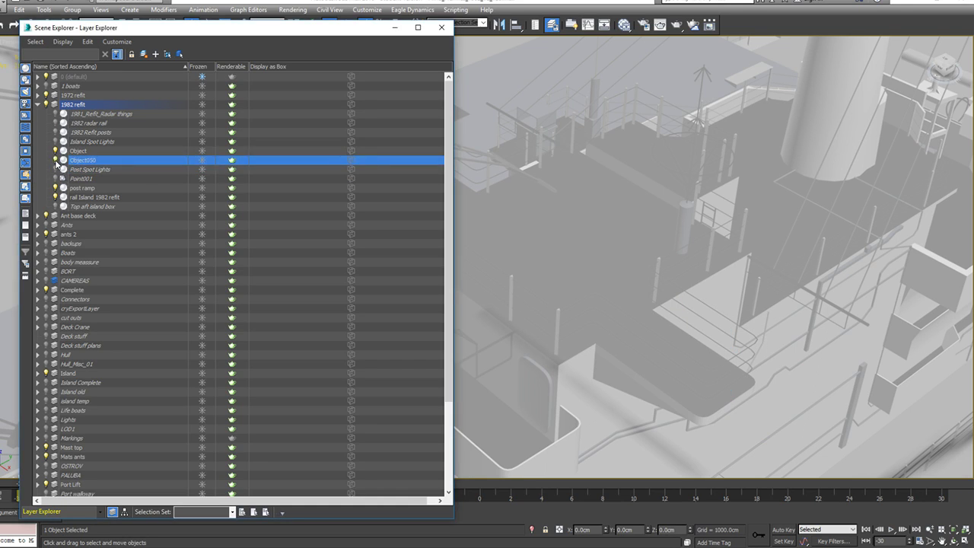
double_click(103, 163)
key("Escape")
scroll(646, 302, "down", 10)
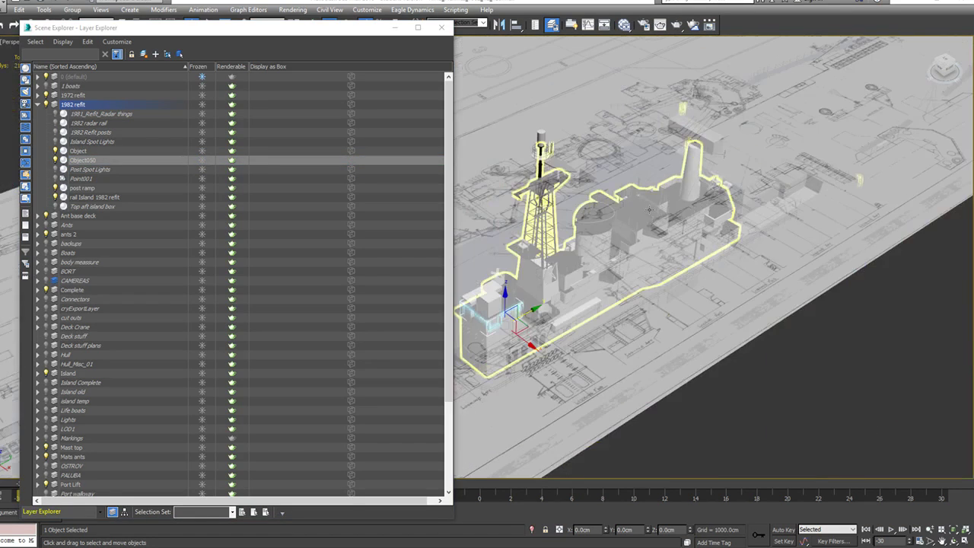
middle_click_drag(546, 373, 682, 306)
scroll(681, 306, "up", 4)
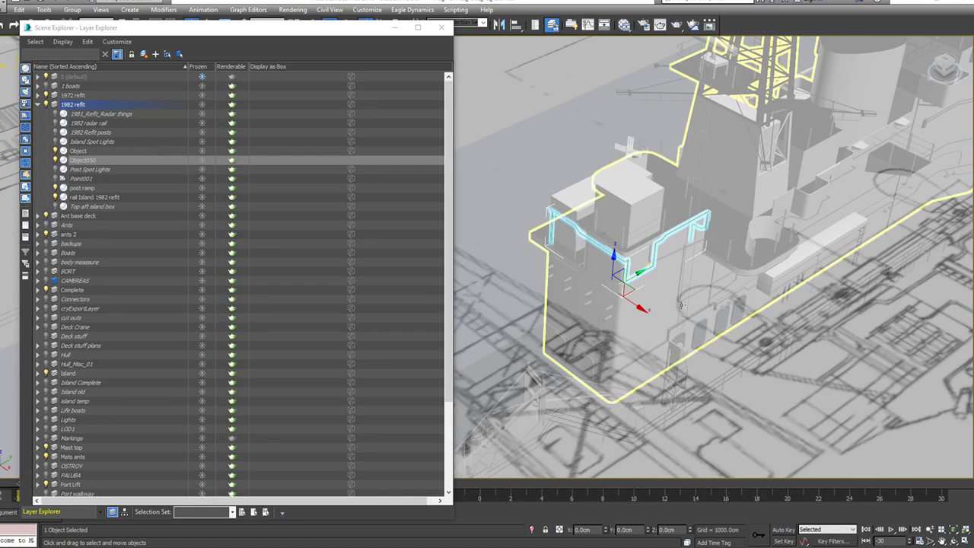
left_click(88, 164)
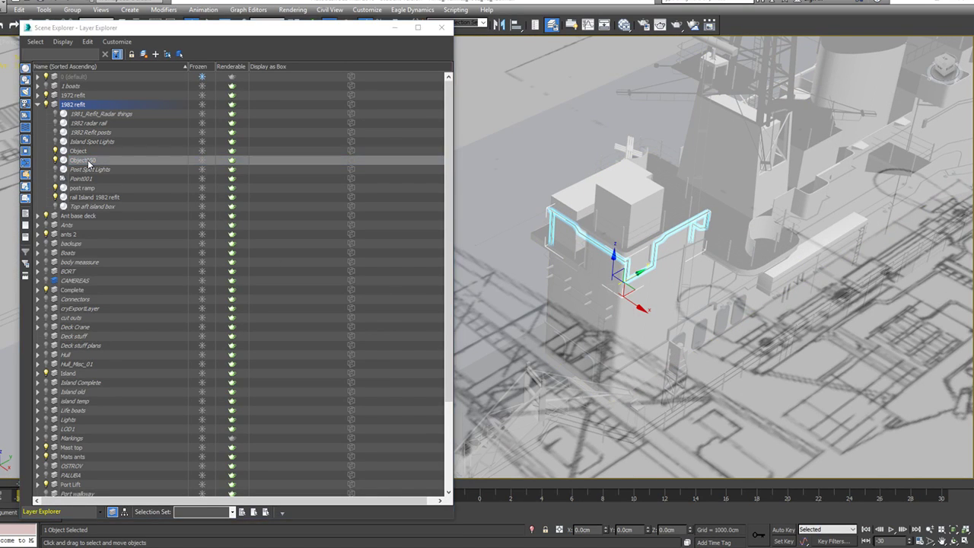
left_click(88, 164)
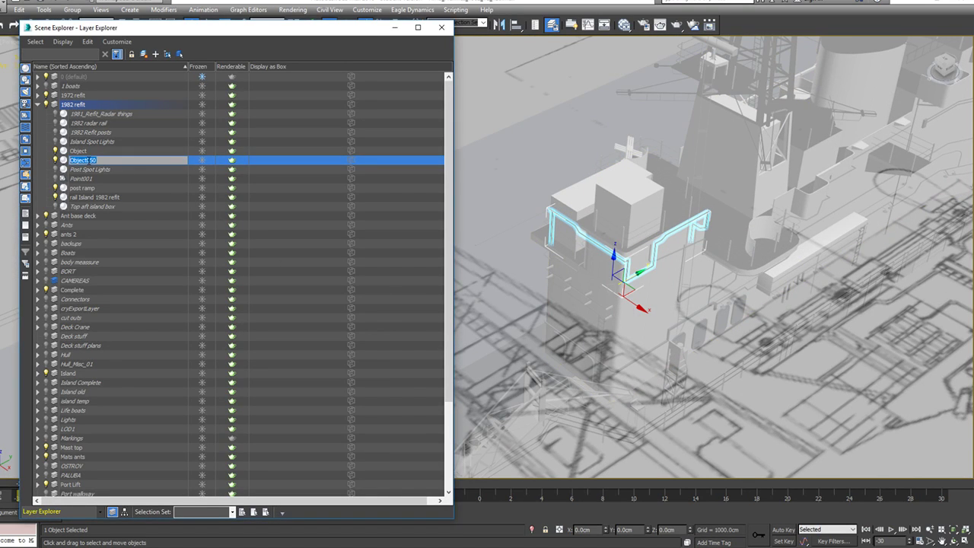
type("Rear Pipe Island")
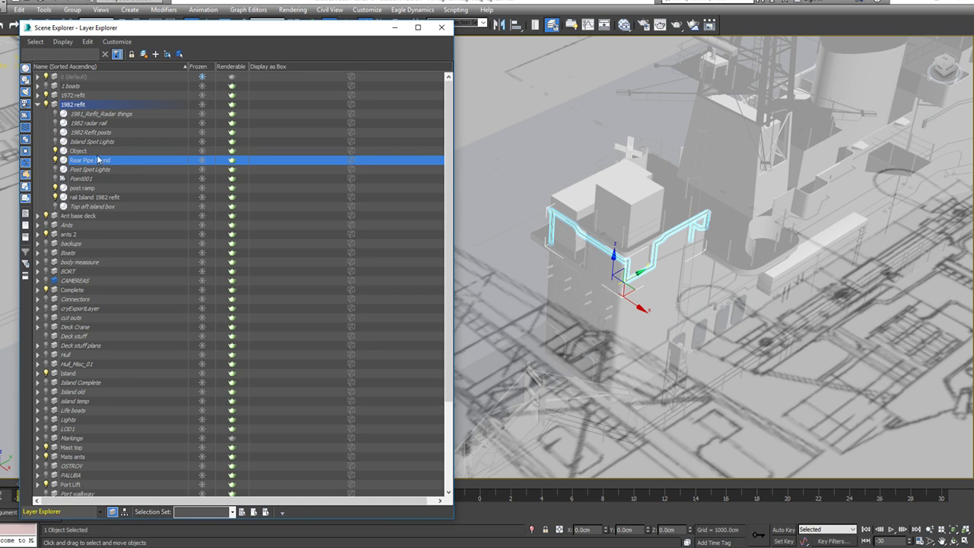
Step: Examine which parts the Object and post ramp items in the 1982 refit layer represent
left_click(97, 151)
scroll(591, 263, "down", 10)
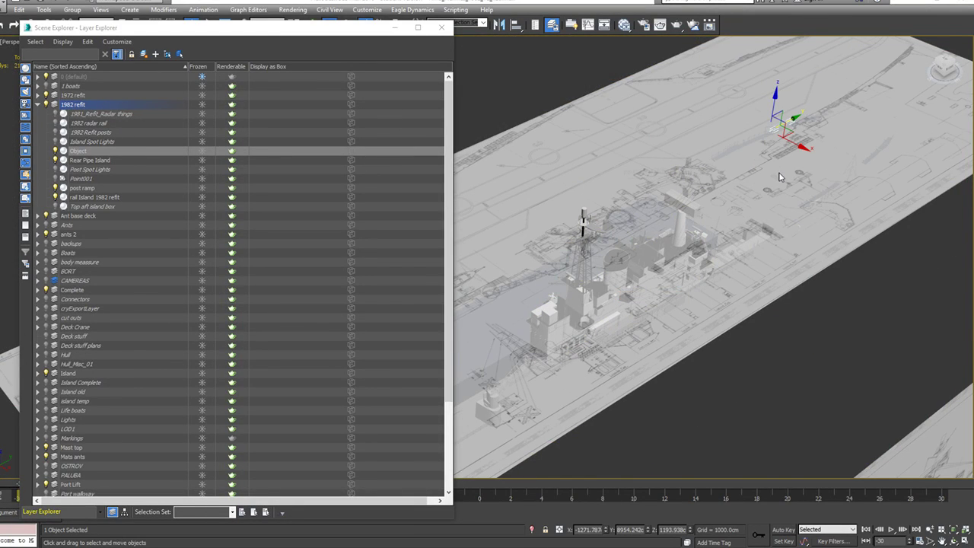
key("z")
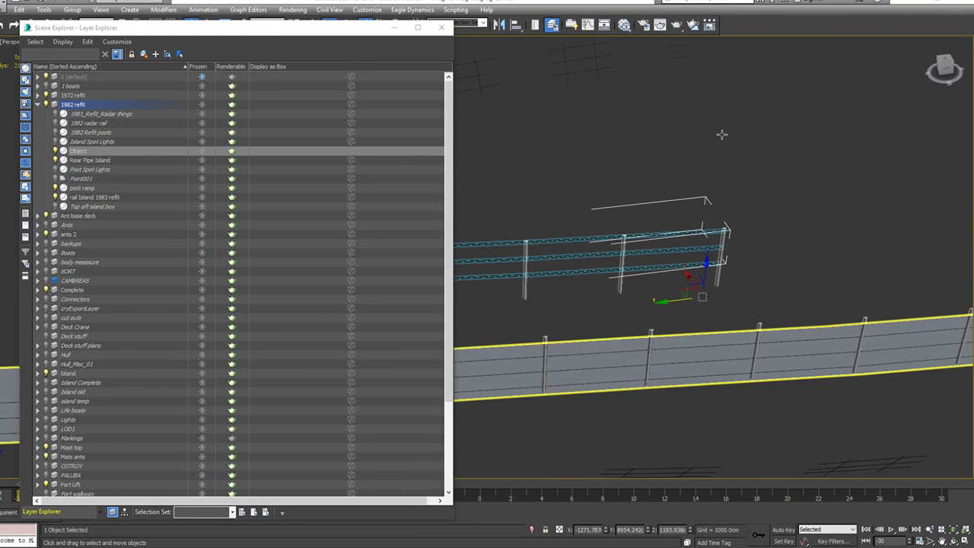
middle_click_drag(712, 262, 855, 264, "alt")
scroll(855, 264, "down", 2)
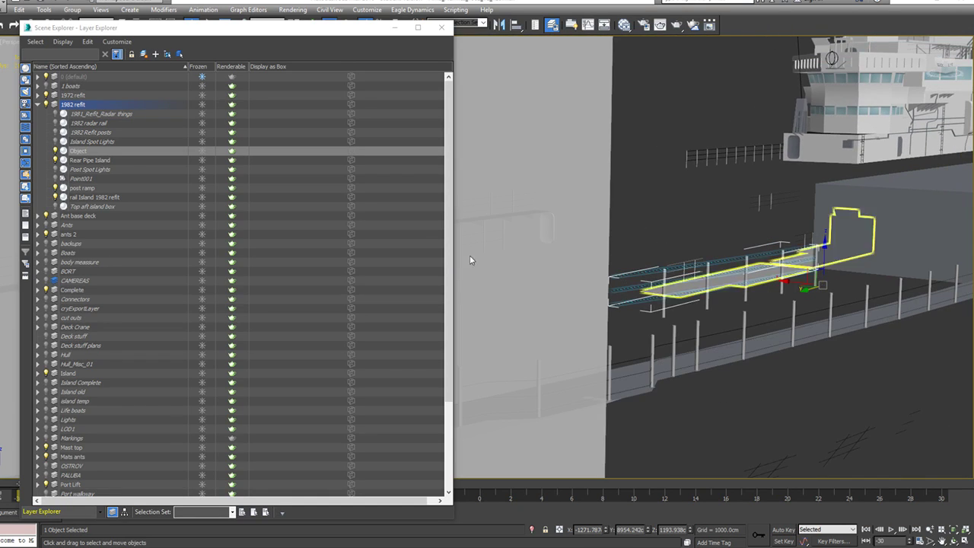
left_click(58, 152)
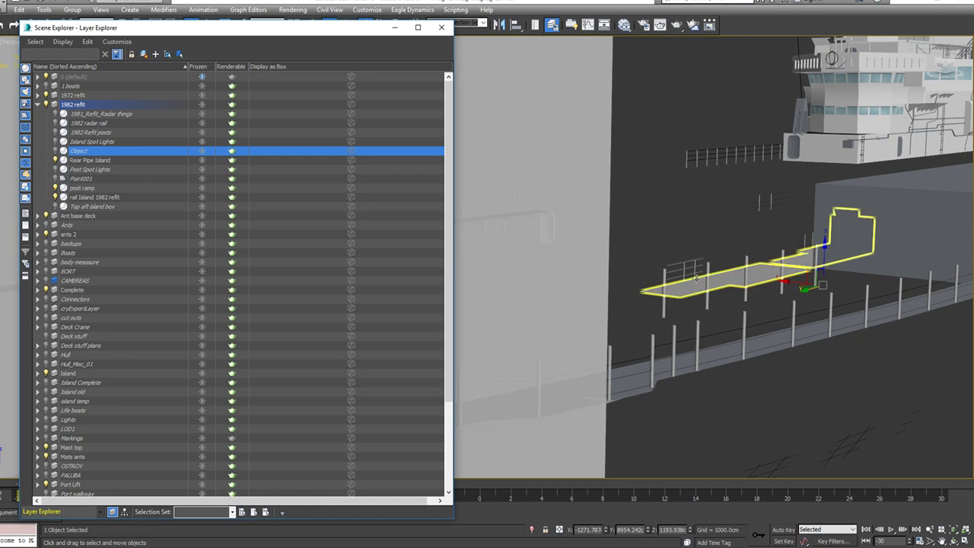
left_click(72, 188)
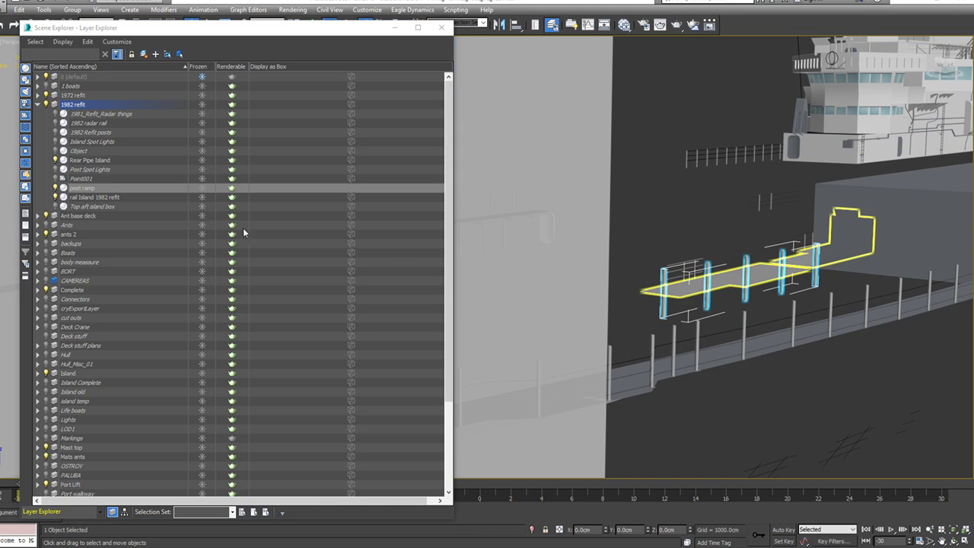
left_click(51, 190)
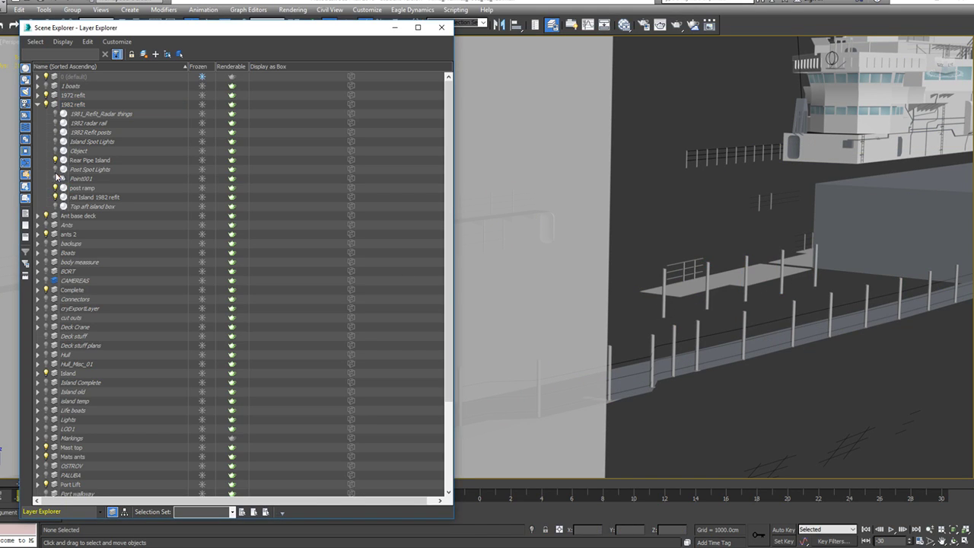
Step: Hide Object and Rear Pipe Island, and switch off the visibility of the whole 1982 refit layer
left_click(55, 151)
left_click(78, 150)
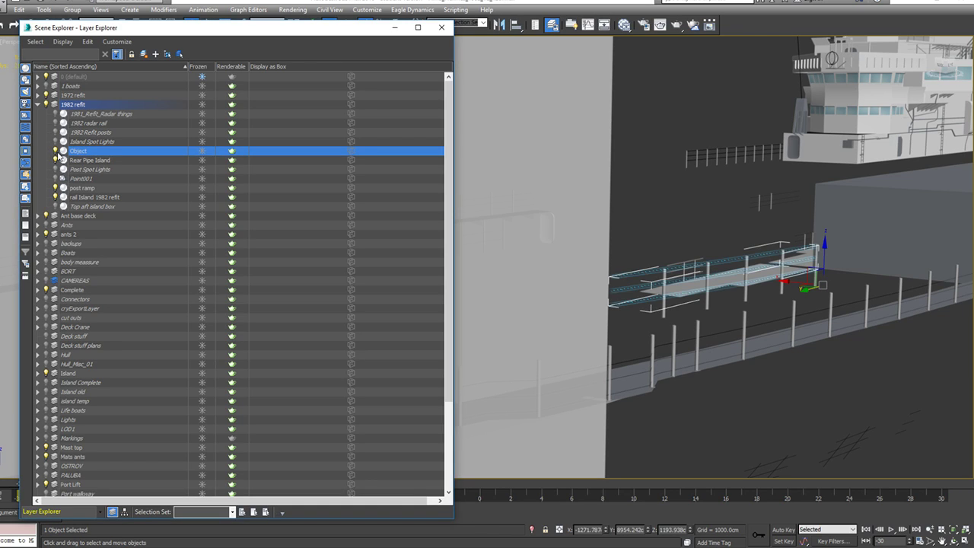
left_click(56, 151)
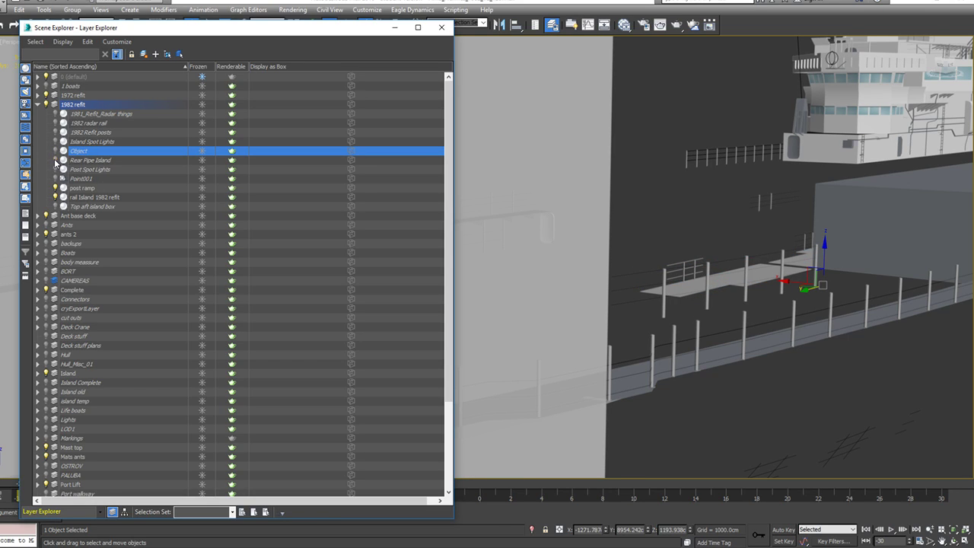
left_click(46, 105)
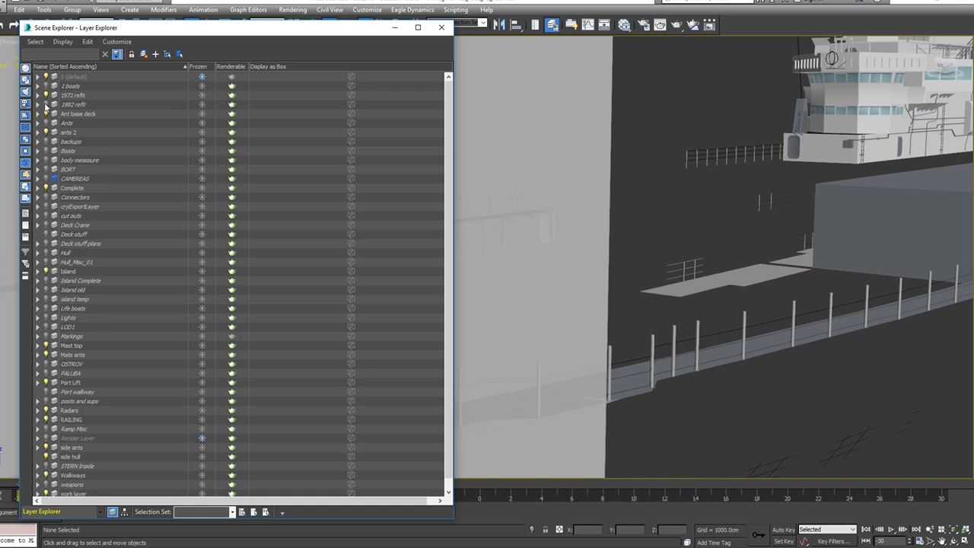
Step: Select Hermes_R12_Island_1981 and examine the island's upper deck beside the funnel
scroll(793, 289, "up", 5)
middle_click_drag(786, 296, 682, 405)
middle_click_drag(942, 272, 524, 310)
middle_click_drag(868, 248, 607, 275)
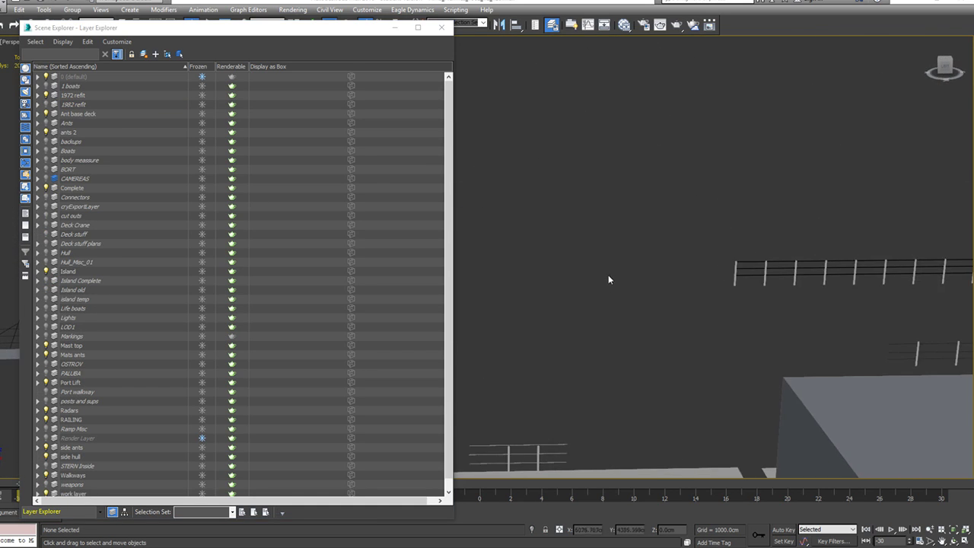
middle_click_drag(784, 308, 496, 311)
middle_click_drag(892, 295, 481, 418)
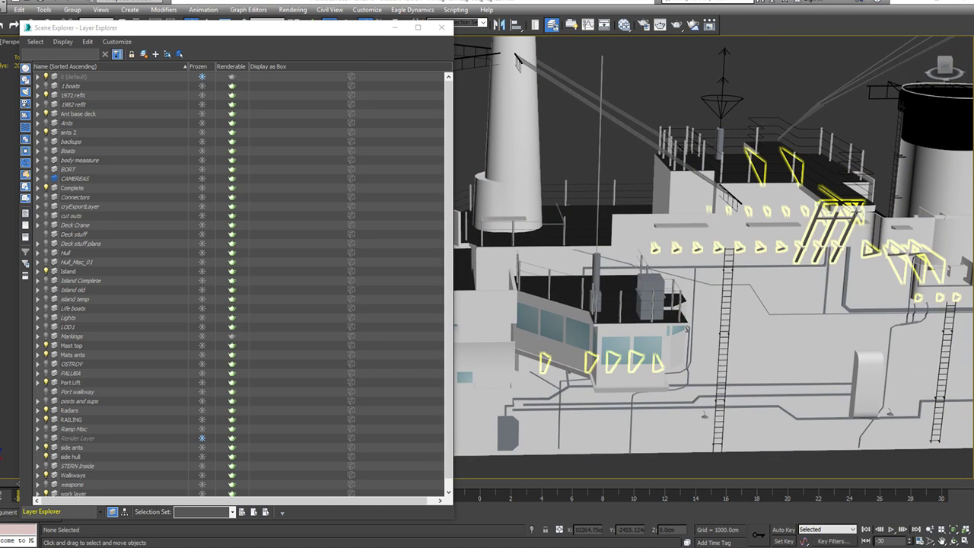
left_click(847, 200)
key("z")
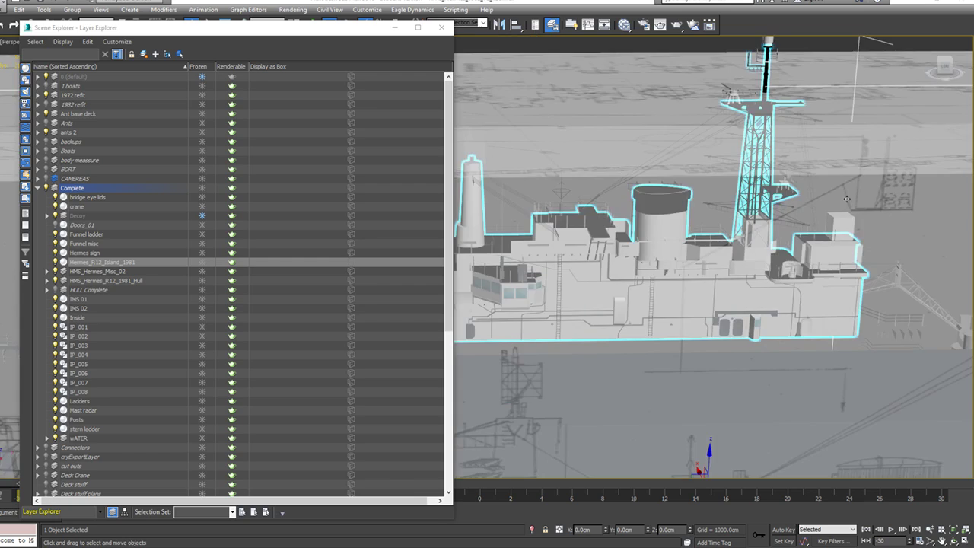
middle_click_drag(801, 220, 780, 331, "alt")
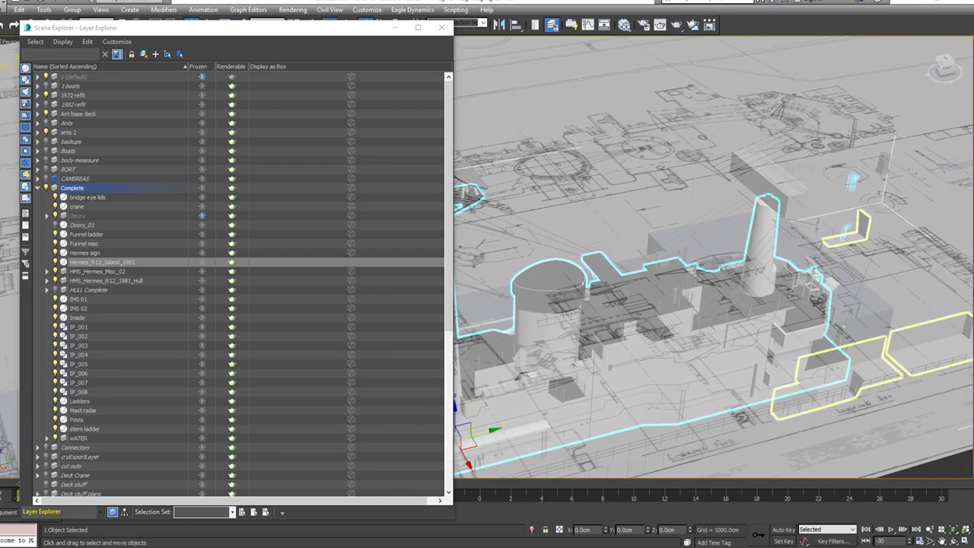
scroll(592, 282, "up", 5)
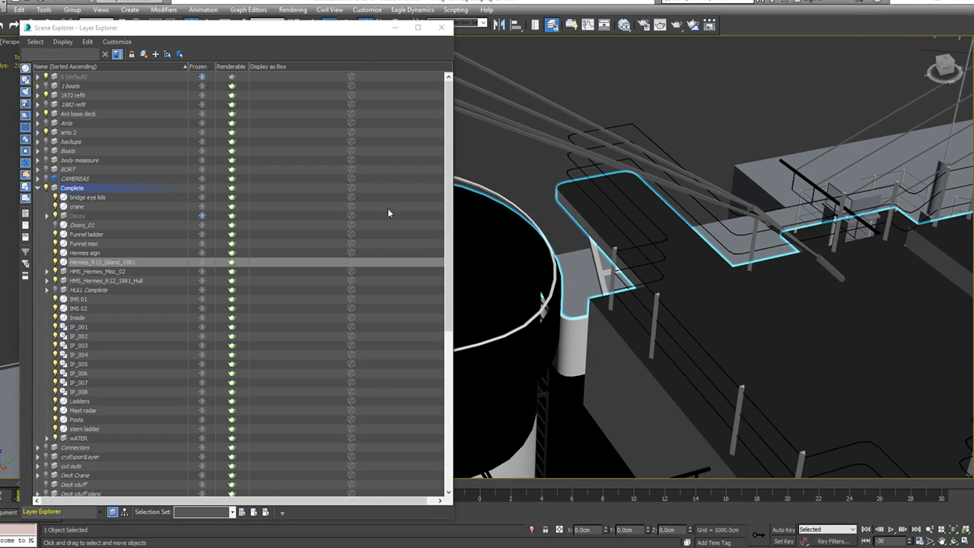
Step: Hide the Top Island rail and the Posts object around the island's upper deck
left_click(603, 195)
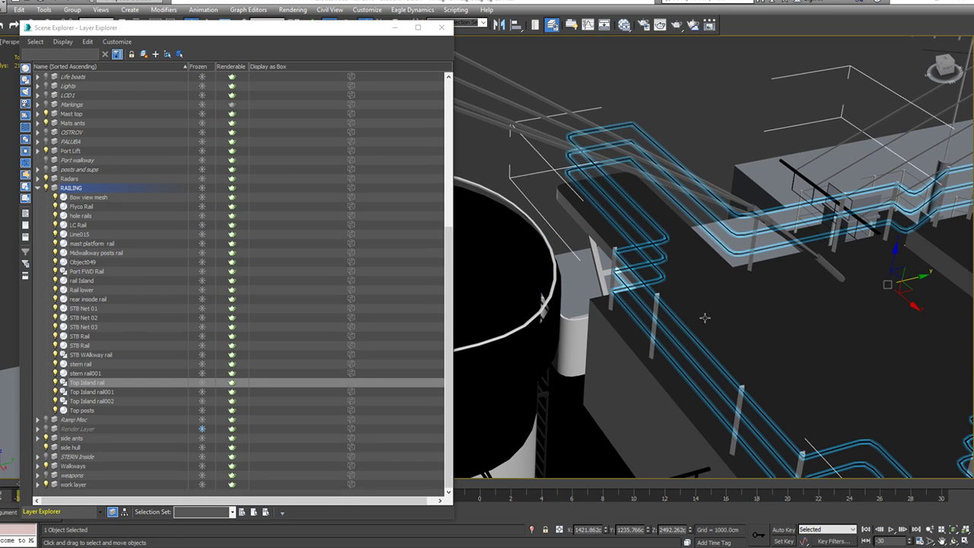
scroll(740, 342, "up", 4)
middle_click_drag(617, 258, 628, 268)
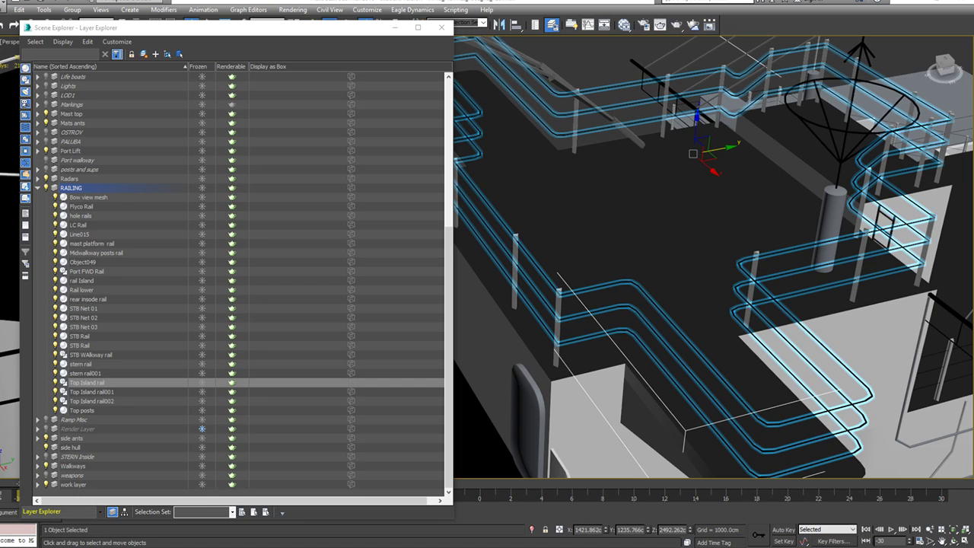
scroll(682, 324, "down", 3)
scroll(678, 327, "up", 3)
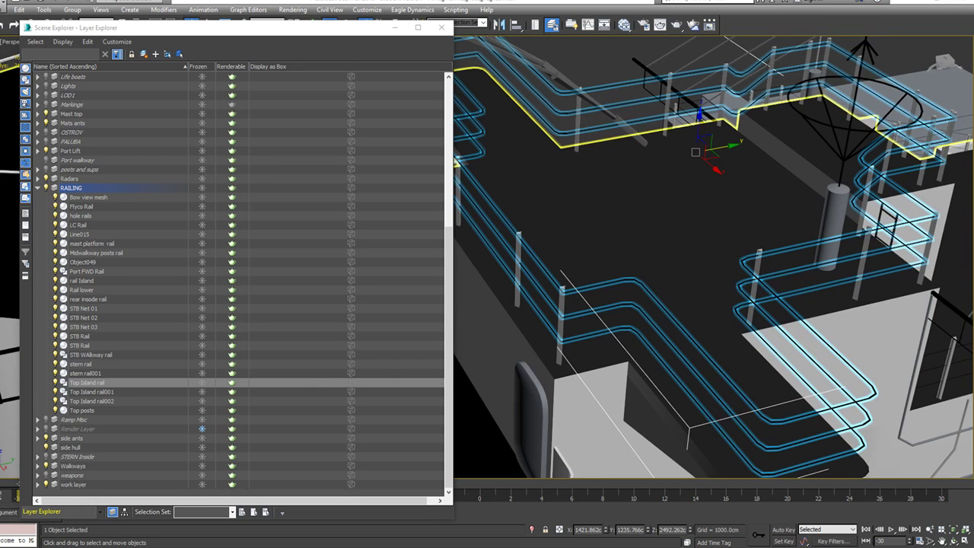
left_click(58, 383)
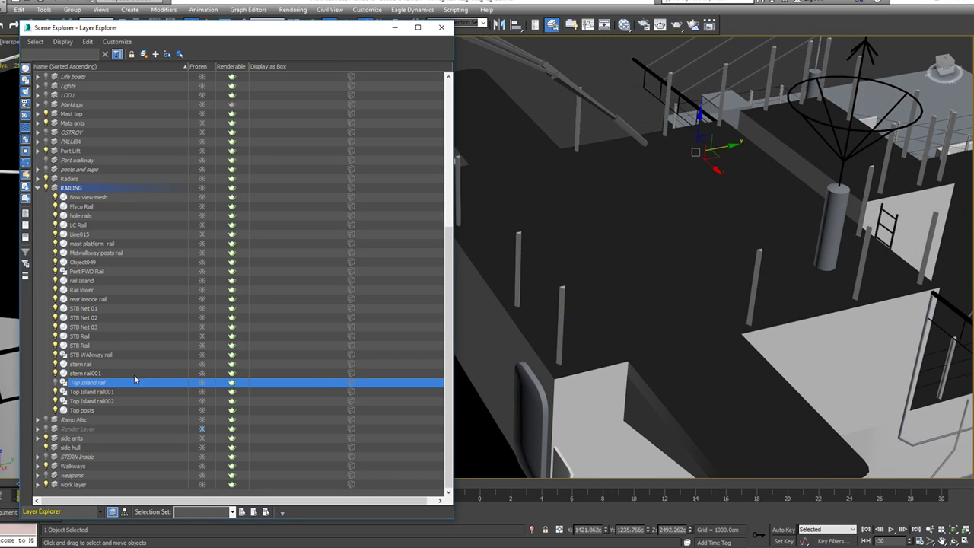
left_click(560, 304)
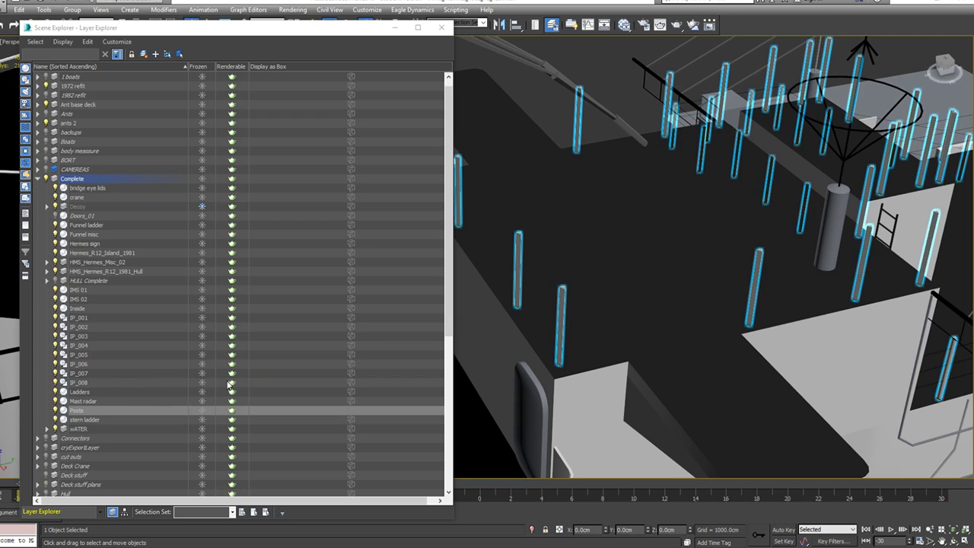
left_click(59, 411)
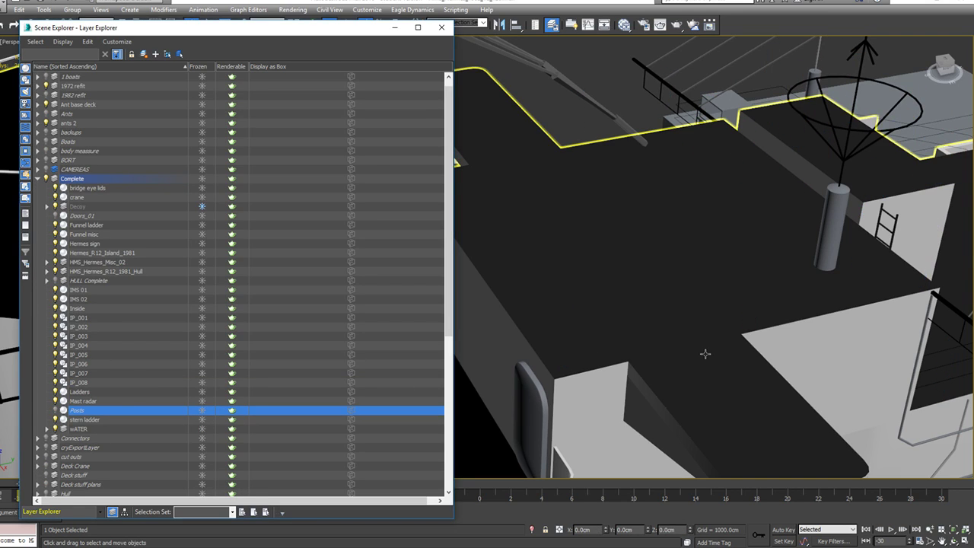
left_click(831, 225)
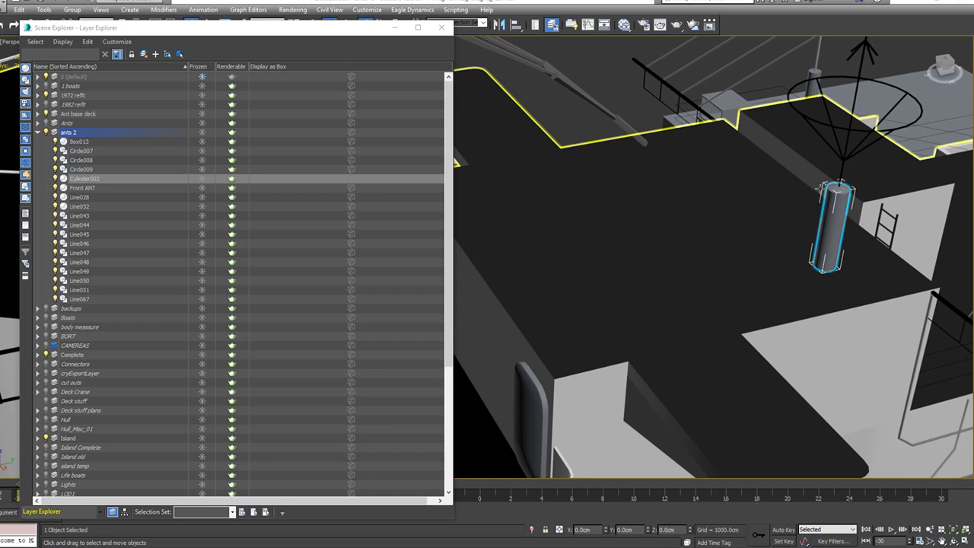
left_click(45, 133)
left_click(46, 133)
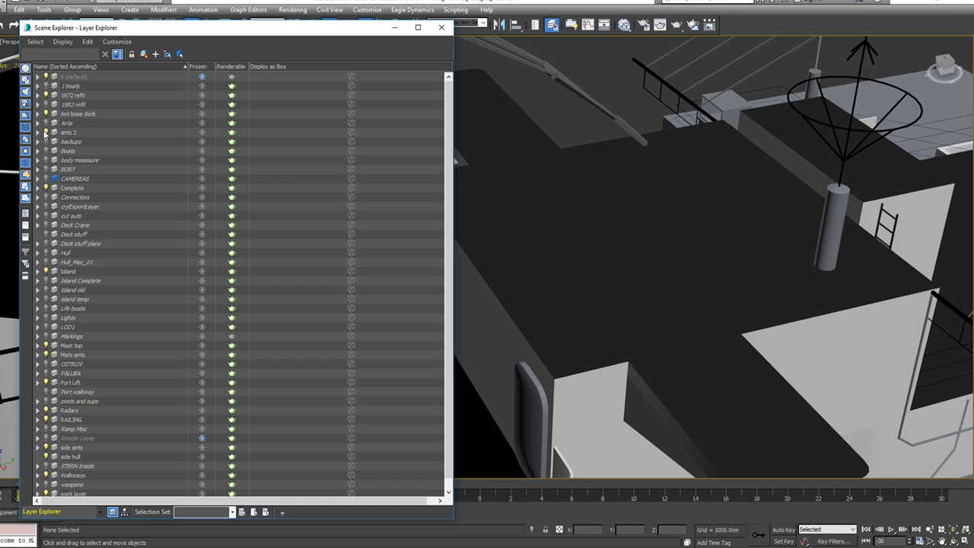
Step: Select the top, edge and underside polygons of the narrow side platform projecting from Hermes_R12_Island_1981's upper deck
left_click(668, 381)
key("4")
left_click(668, 381)
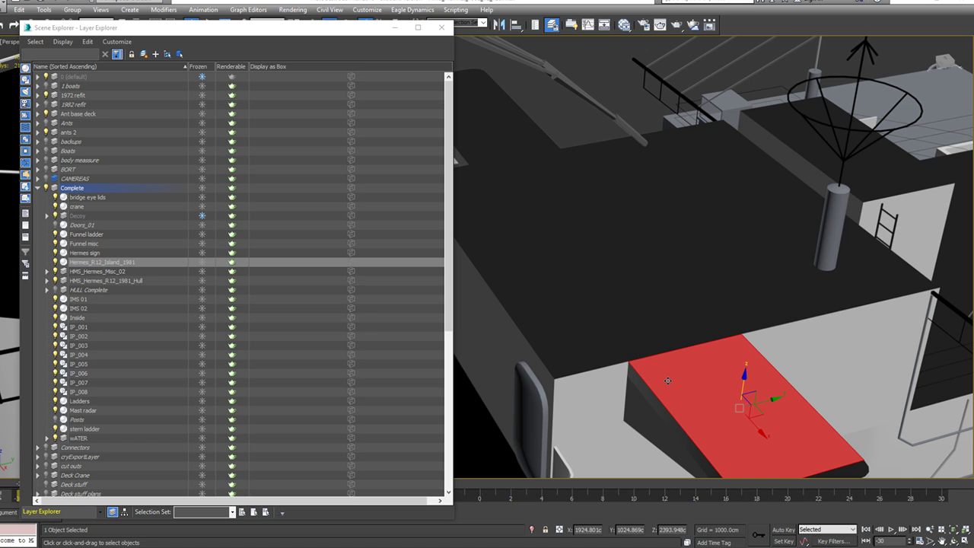
key("q")
middle_click_drag(675, 378, 831, 310, "alt")
middle_click_drag(742, 306, 618, 267, "alt")
scroll(817, 389, "up", 4)
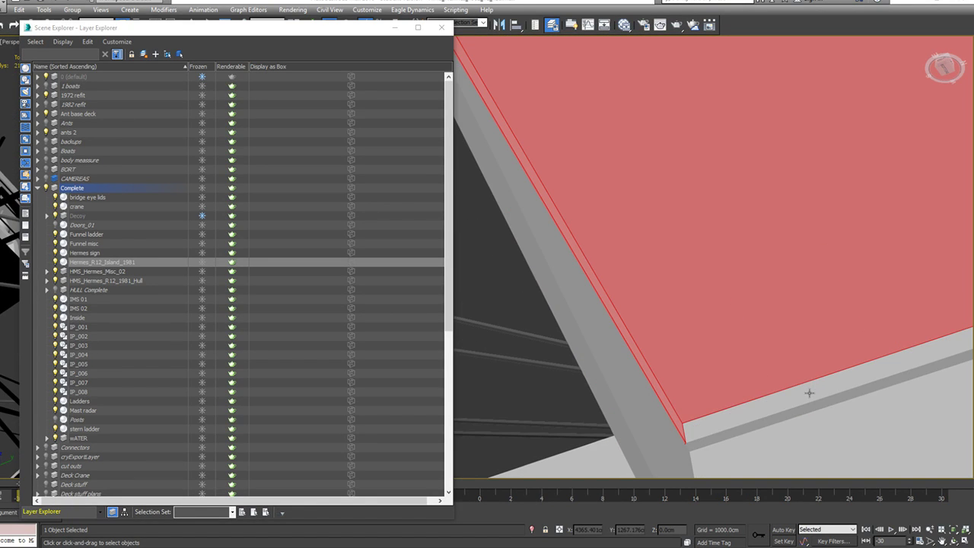
left_click(810, 392, "ctrl")
left_click(807, 404, "ctrl")
middle_click_drag(833, 369, 804, 369, "alt")
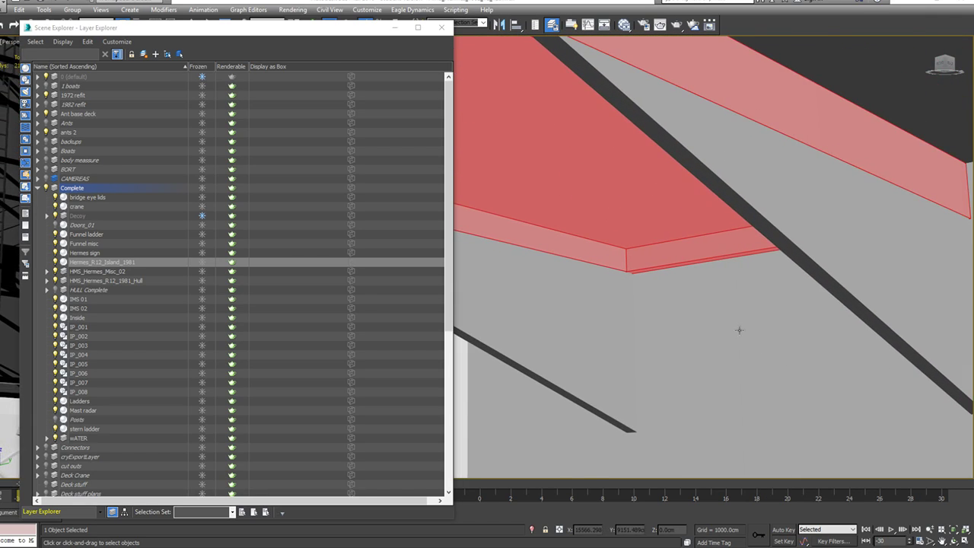
Step: Add the polygons of the matching platform on the opposite side of the upper deck to the selection
scroll(739, 330, "down", 5)
mouse_move(719, 327)
middle_mouse_down("alt")
mouse_move(813, 324)
mouse_move(826, 350)
mouse_move(731, 372)
mouse_move(669, 360)
mouse_move(716, 339)
mouse_move(723, 325)
middle_mouse_up("alt")
middle_click_drag(715, 261, 624, 270)
middle_click_drag(914, 294, 747, 229)
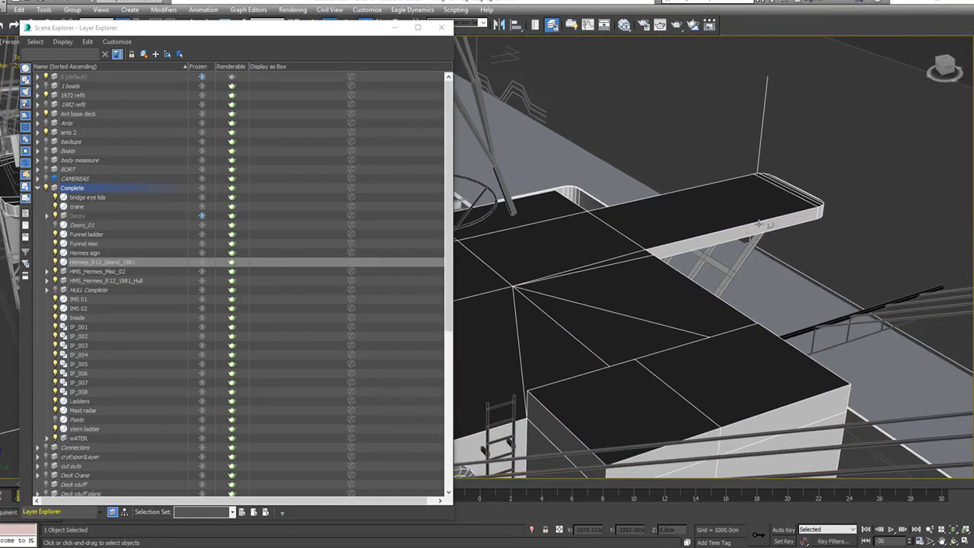
left_click_drag(819, 188, 723, 230)
middle_click_drag(722, 230, 641, 199, "alt")
left_click(514, 200, "ctrl")
left_click(515, 204, "ctrl")
middle_click_drag(539, 223, 799, 259, "alt")
scroll(664, 192, "up", 2)
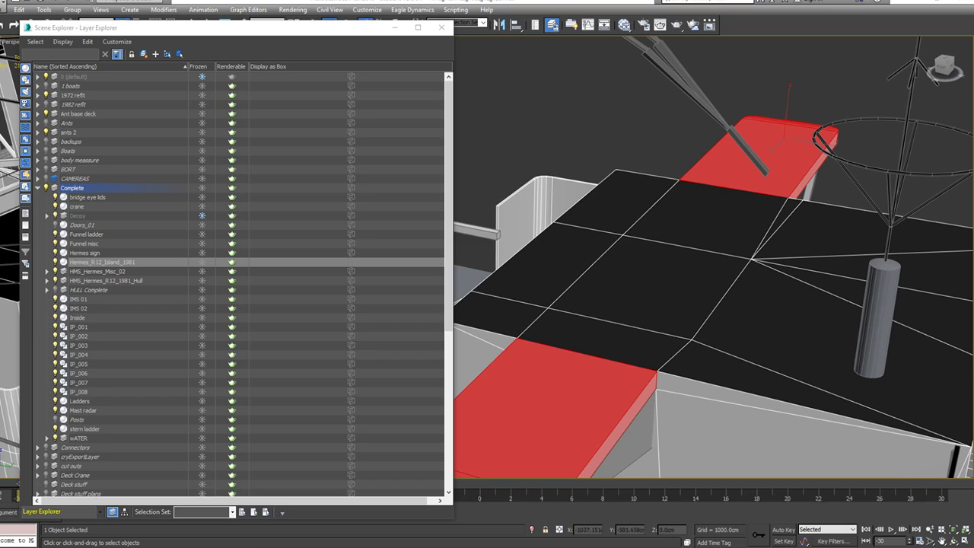
Step: Switch to the image viewer and compare the side platforms near the funnel across the scanned H.M.S. Hermes plans
key("alt+Tab")
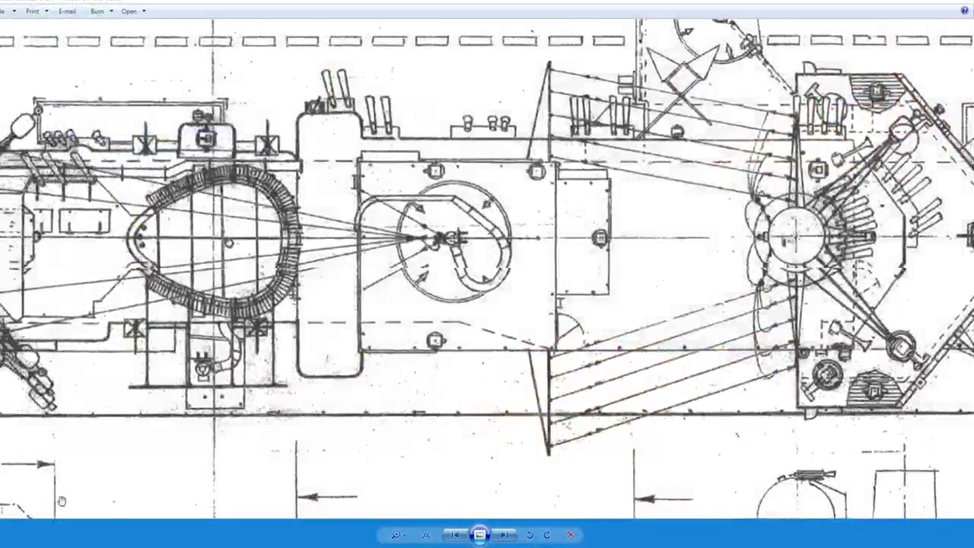
scroll(473, 376, "down", 5)
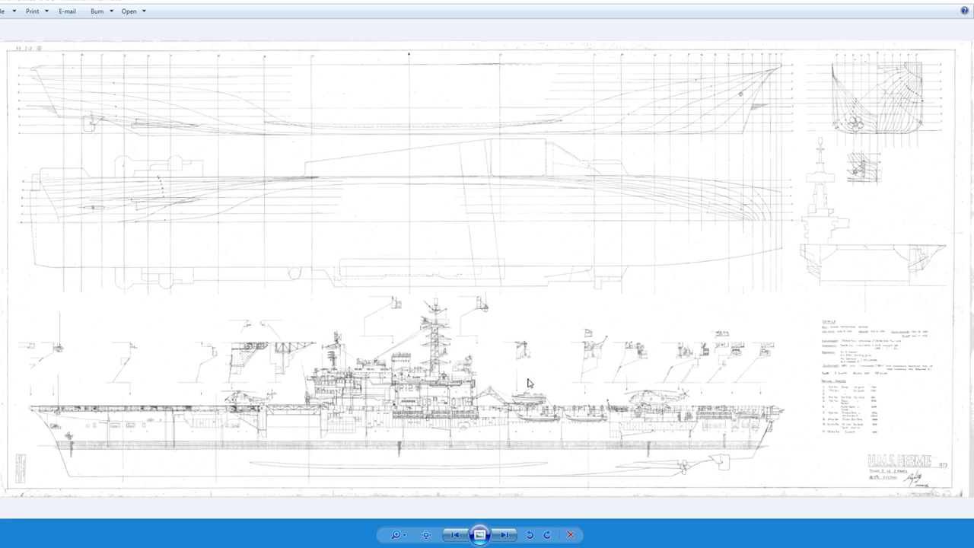
scroll(456, 381, "up", 1)
scroll(438, 389, "up", 3)
scroll(439, 389, "up", 2)
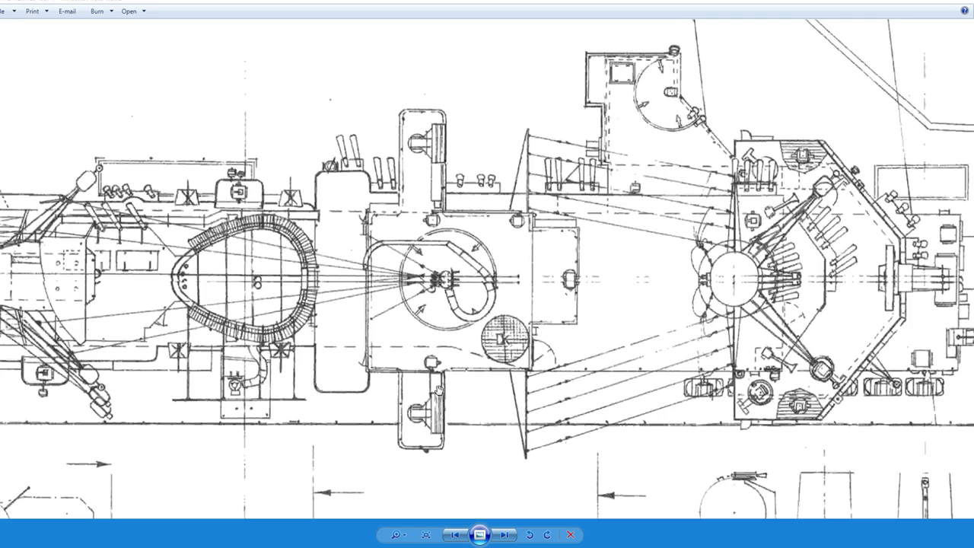
key("Right")
key("Right")
scroll(444, 393, "up", 3)
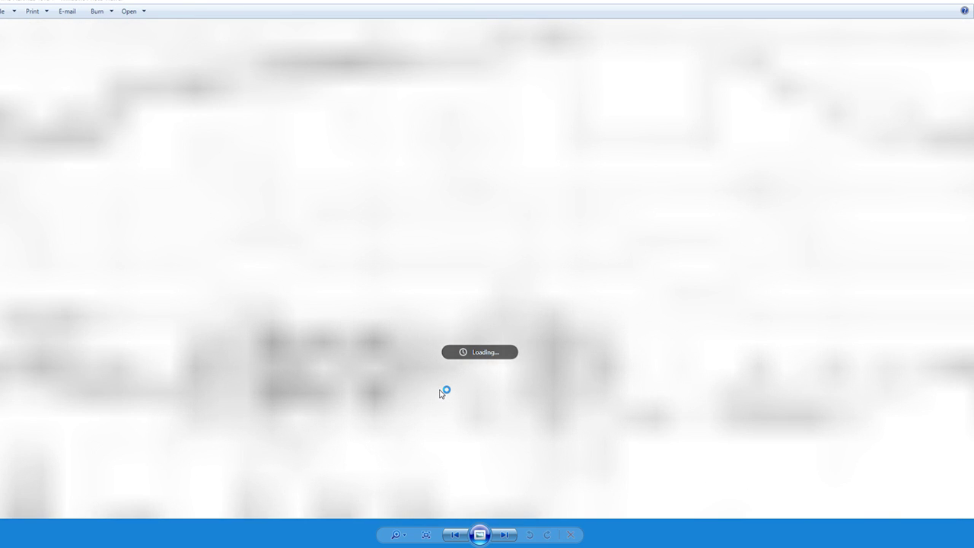
scroll(605, 233, "up", 1)
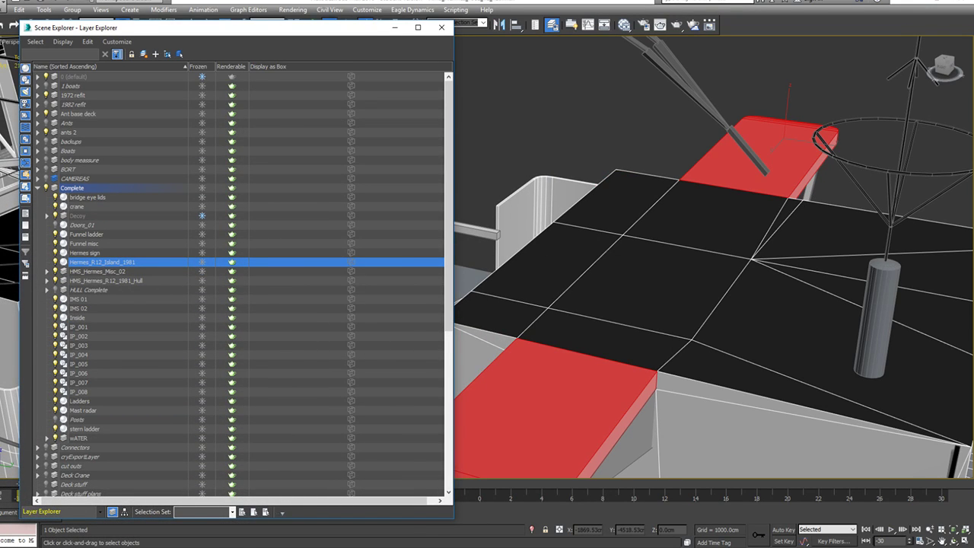
Step: Back in 3ds Max, detach the selected platform polygons from Hermes_R12_Island_1981 as a separate object and select that object
key("ctrl+d")
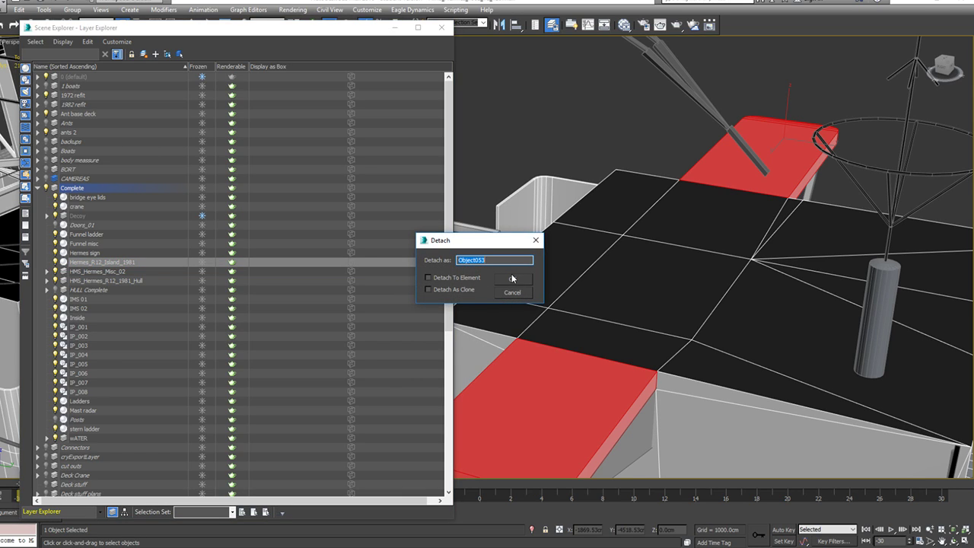
left_click(511, 279)
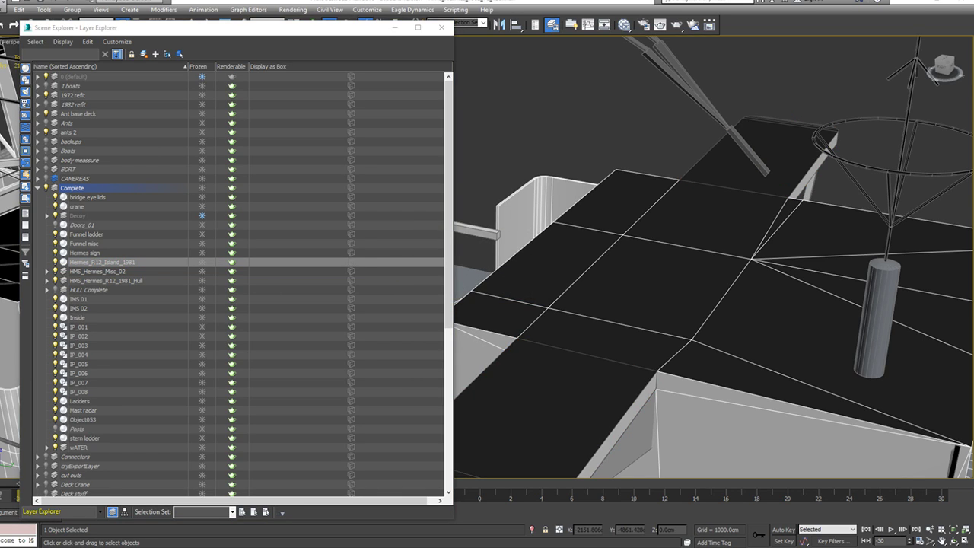
left_click(775, 167)
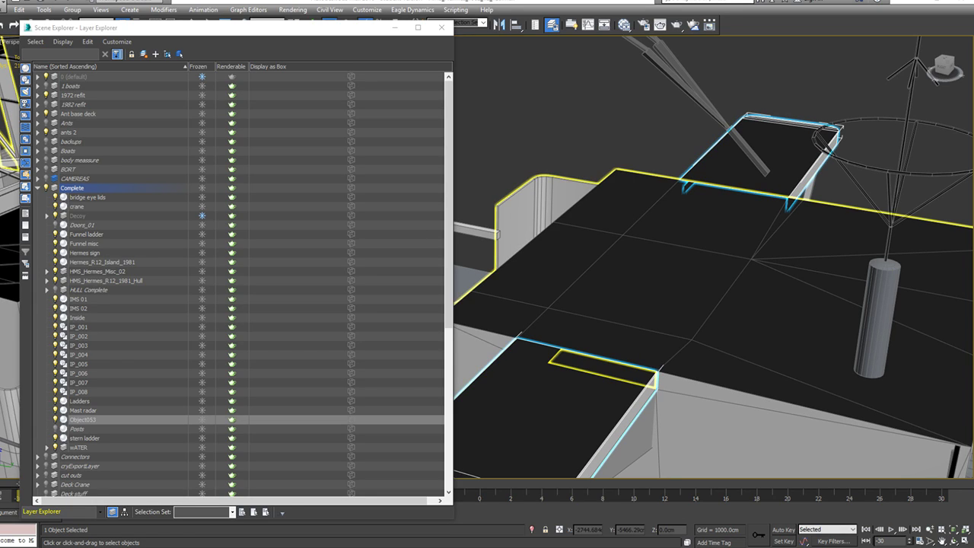
Step: Rename the detached side platforms as Spot Light Ptooms and move them into the 1982 refit layer
left_click(85, 419)
left_click(85, 420)
type("s")
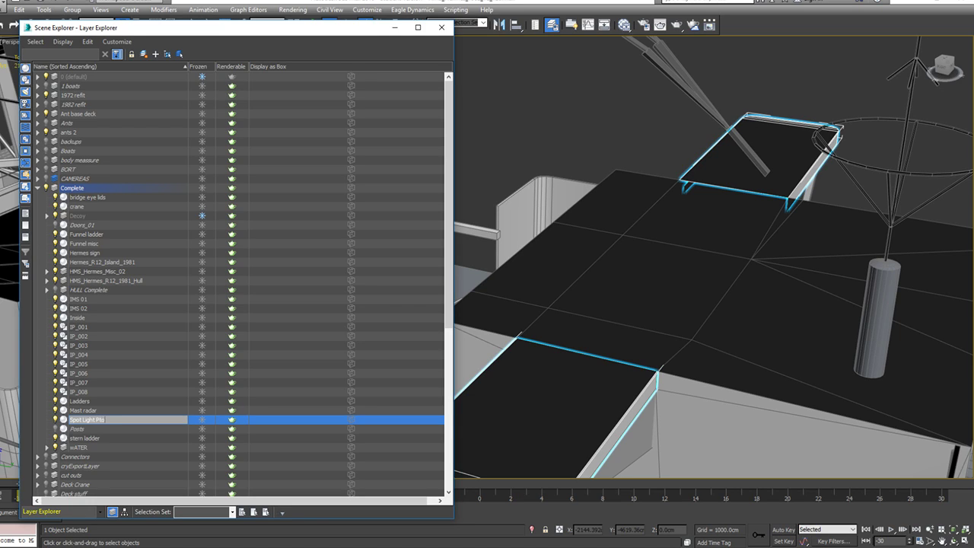
type("s")
key("Return")
left_click_drag(84, 421, 85, 105)
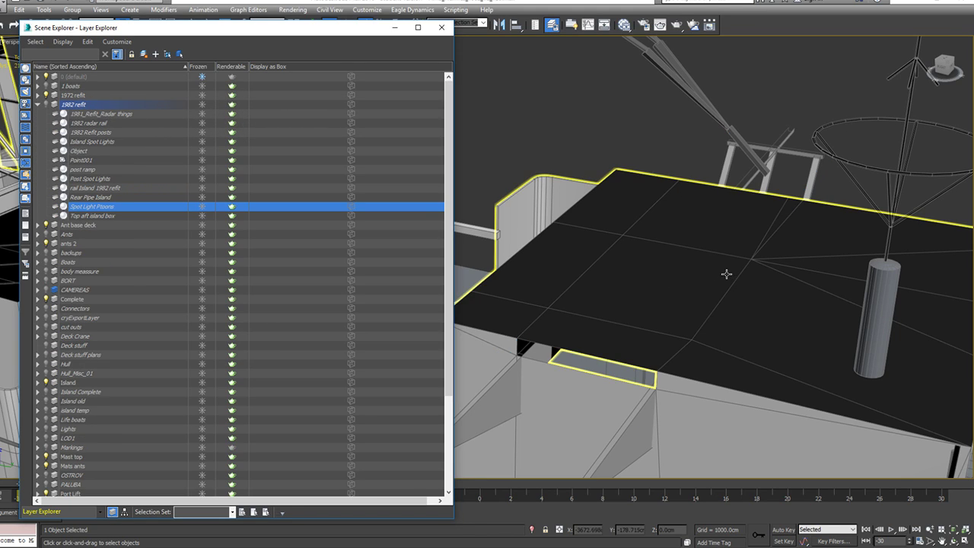
Step: Cap the openings left by the platforms on both sides of Hermes_R12_Island_1981's upper deck
left_click(651, 290)
key("4")
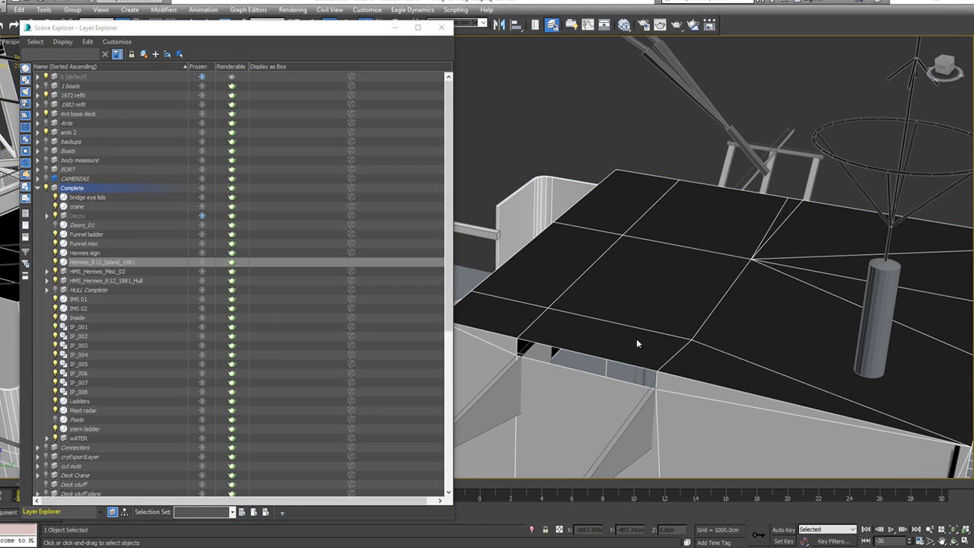
left_click(632, 368)
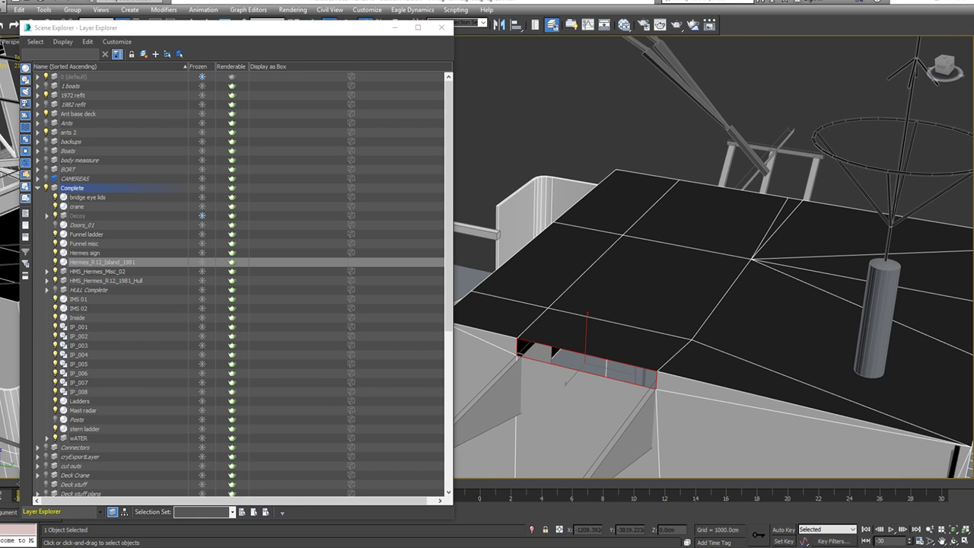
key("alt+p")
middle_click_drag(898, 274, 724, 392, "alt")
middle_click_drag(723, 392, 771, 225)
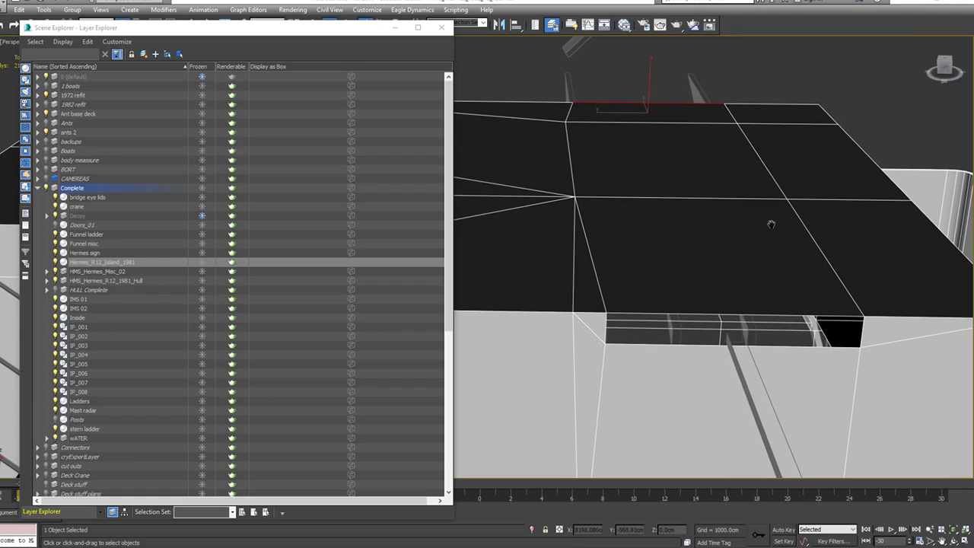
left_click(738, 316)
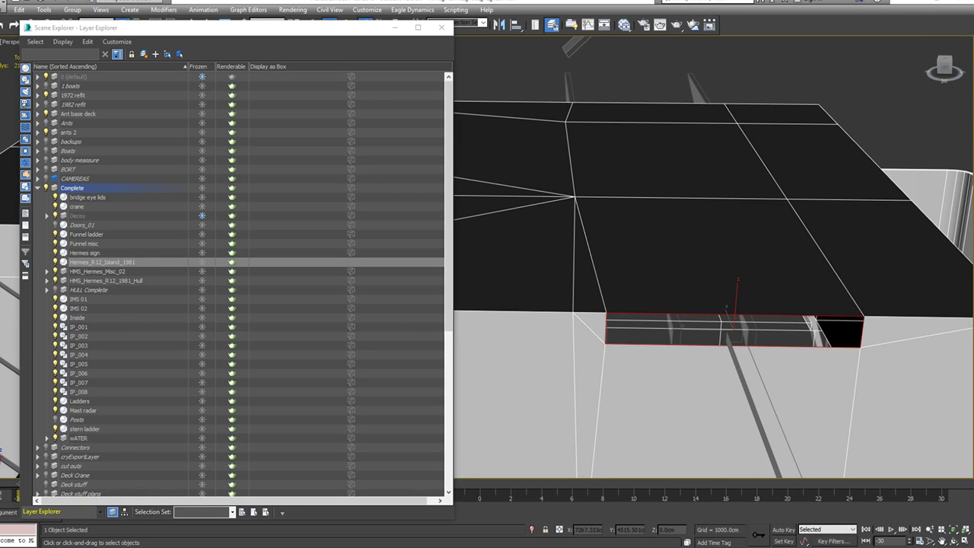
mouse_move(644, 313)
middle_mouse_down("alt")
mouse_move(663, 246)
mouse_move(683, 292)
mouse_move(631, 294)
mouse_move(636, 350)
mouse_move(629, 324)
middle_mouse_up("alt")
Step: Weld the leftover vertices below the deck edge at the first capped opening to the deck-edge vertices directly above them
key("1")
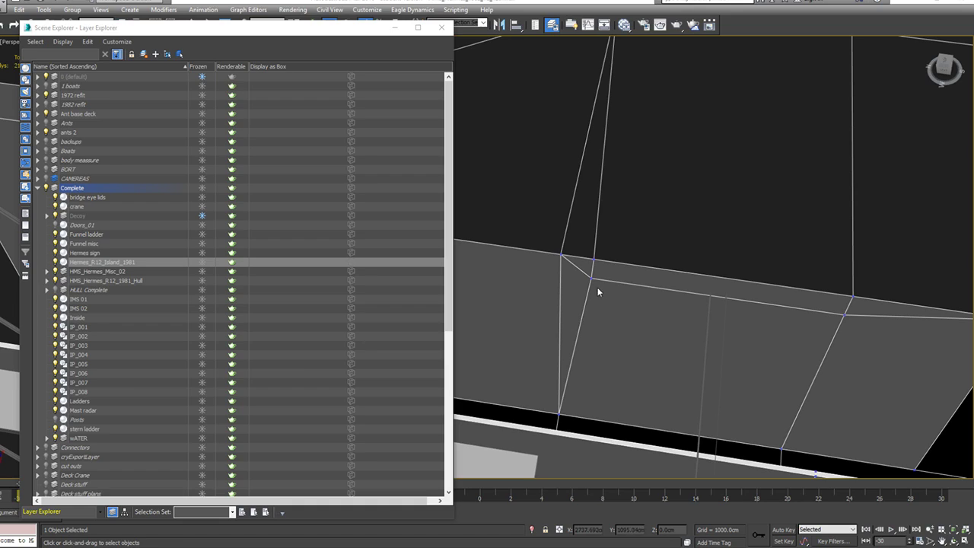
left_click(560, 255)
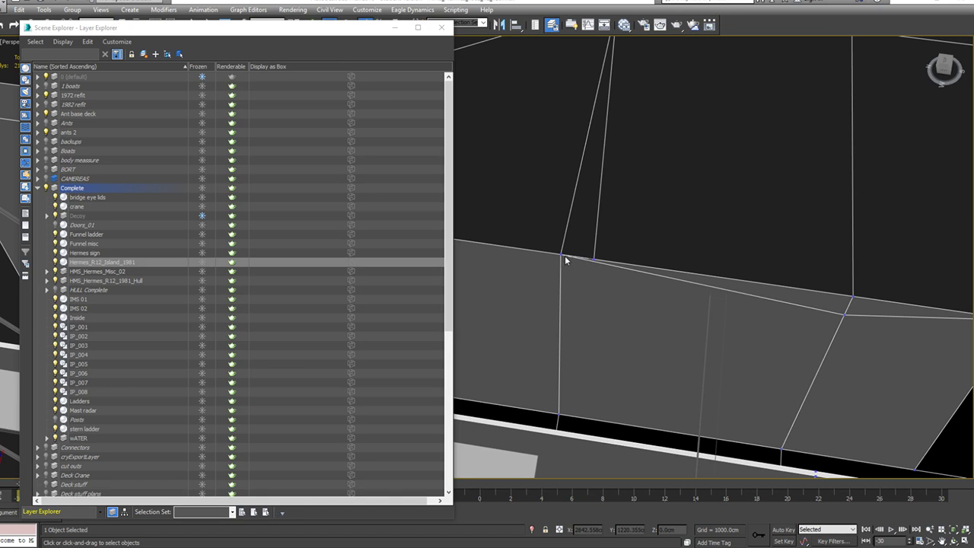
left_click(561, 256)
left_click(843, 314)
left_click(852, 297)
Step: Weld the leftover vertices at the capped opening on the opposite side into the deck edge and finish vertex editing
middle_click_drag(855, 213, 812, 418)
left_click(592, 158)
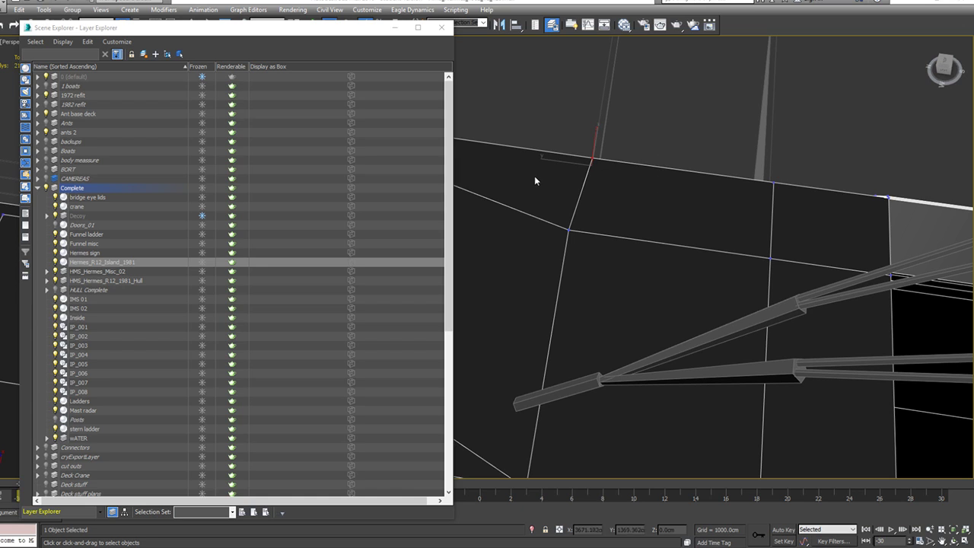
middle_click_drag(714, 175, 676, 176, "alt")
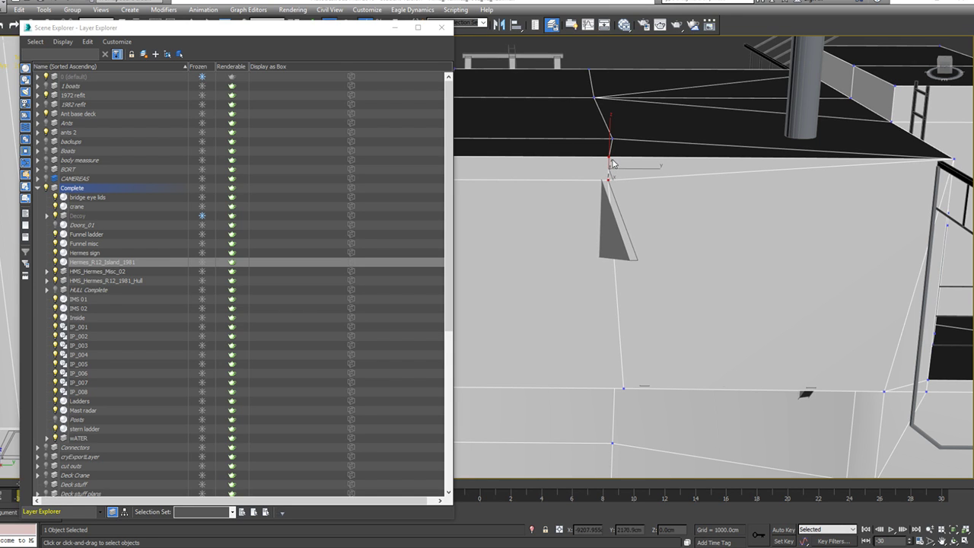
middle_click_drag(612, 157, 724, 160, "alt")
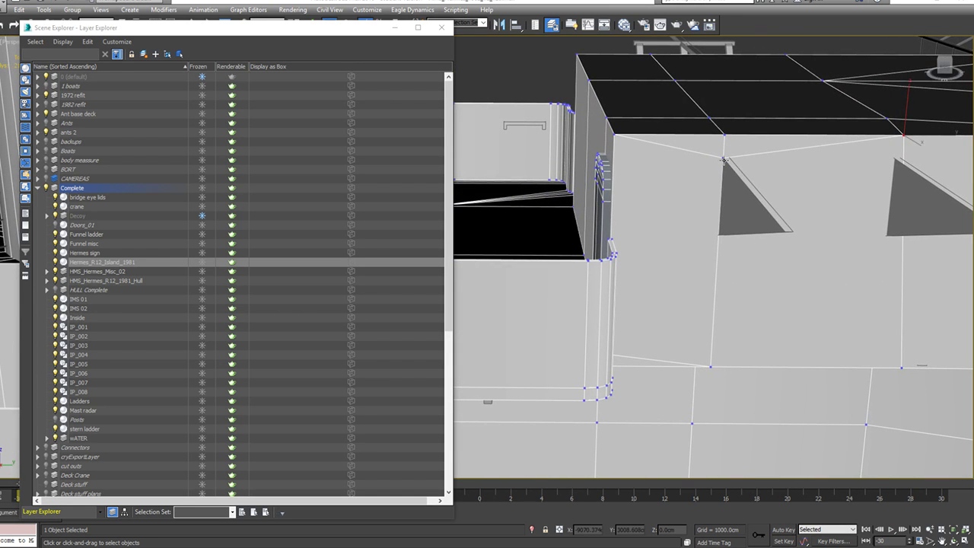
left_click(724, 160)
left_click(725, 136)
key("1")
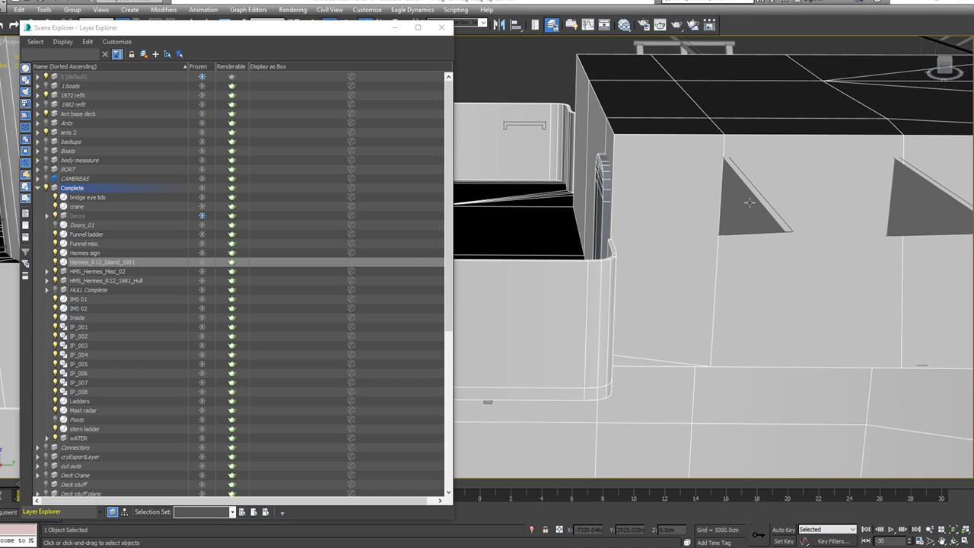
Step: Select the two triangular platform bracket elements on the island wall within the Sup Brace object
left_click(749, 203)
key("4")
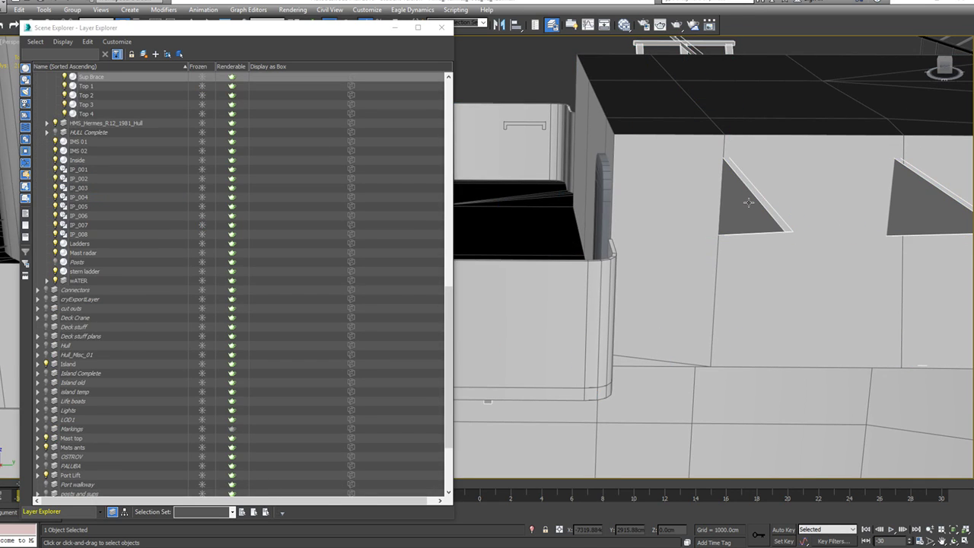
left_click(749, 202)
left_click(941, 210, "ctrl")
middle_click_drag(902, 193, 588, 195, "alt")
Step: Add the platform's strut and crossbar elements on the opposite side to the selection, leaving out the small walkway braces below
scroll(759, 278, "down", 4)
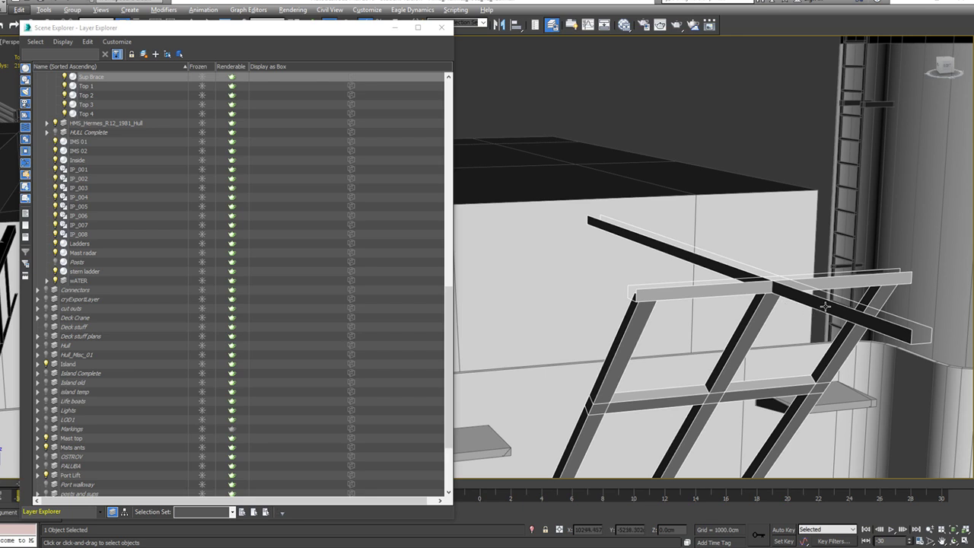
left_click(757, 317, "ctrl")
left_click(739, 284, "ctrl")
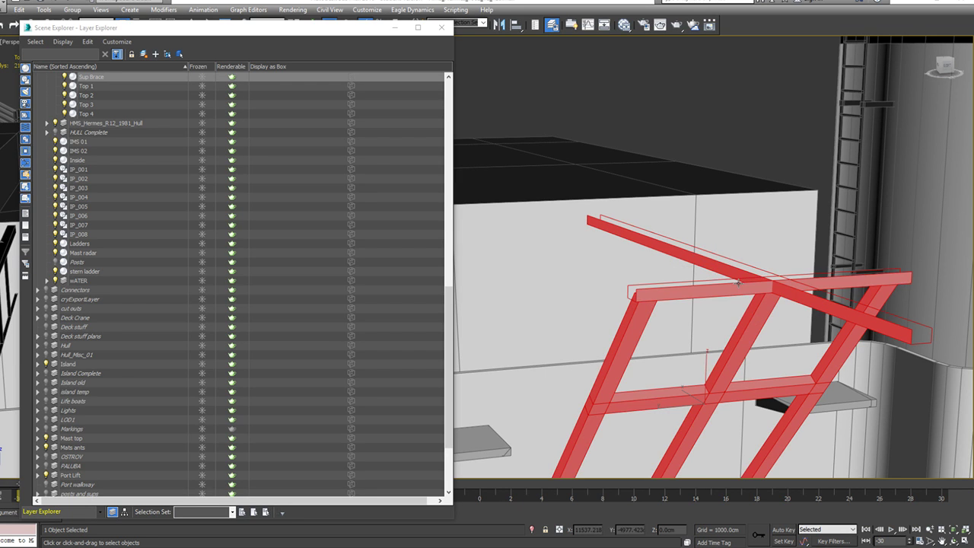
middle_click_drag(765, 341, 768, 244)
middle_click_drag(741, 302, 707, 271, "alt")
left_click(673, 171, "ctrl")
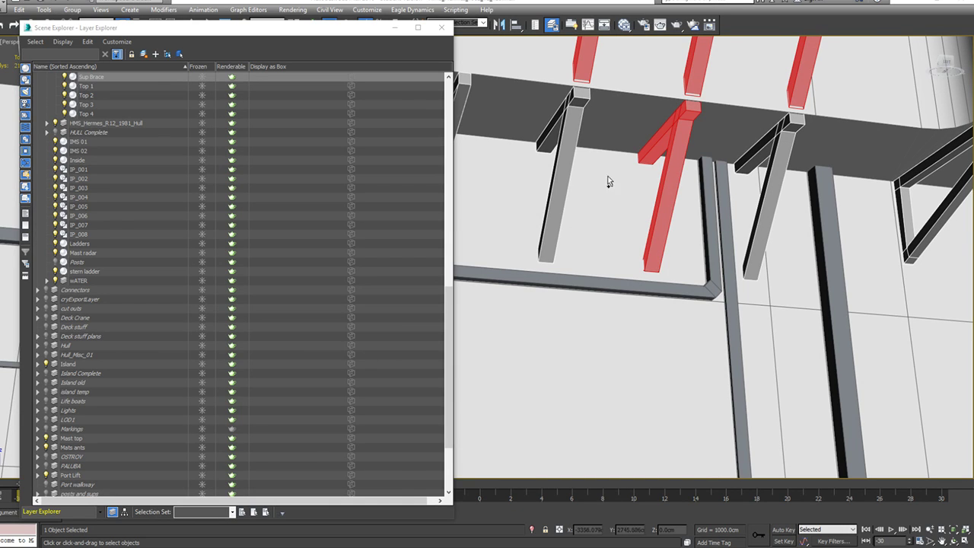
left_click(678, 163, "alt")
Step: Detach the selected platform supports from Sup Brace as a separate object and select that object
middle_click_drag(741, 143, 747, 210, "alt")
middle_click_drag(837, 263, 775, 246, "alt")
middle_click_drag(586, 221, 814, 244)
middle_click_drag(532, 221, 580, 283, "alt")
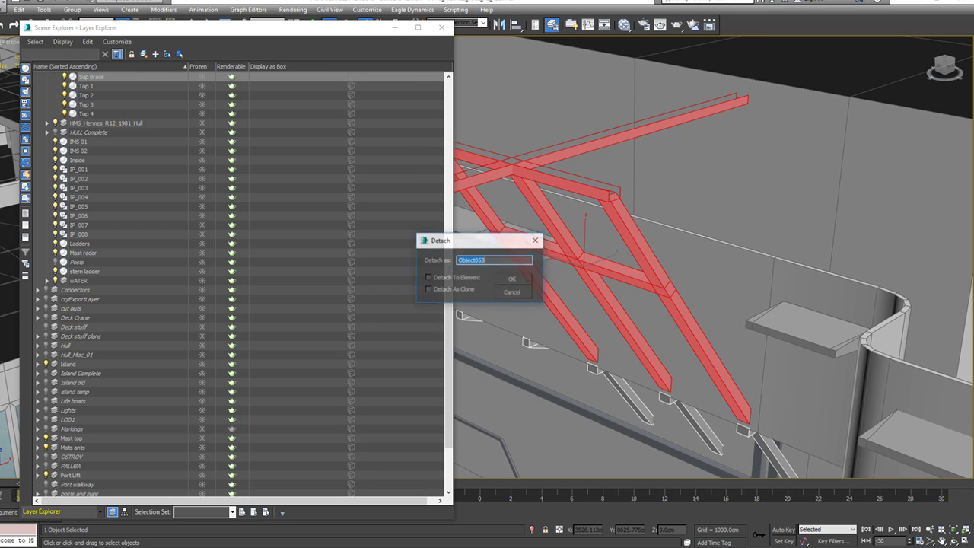
left_click(503, 277)
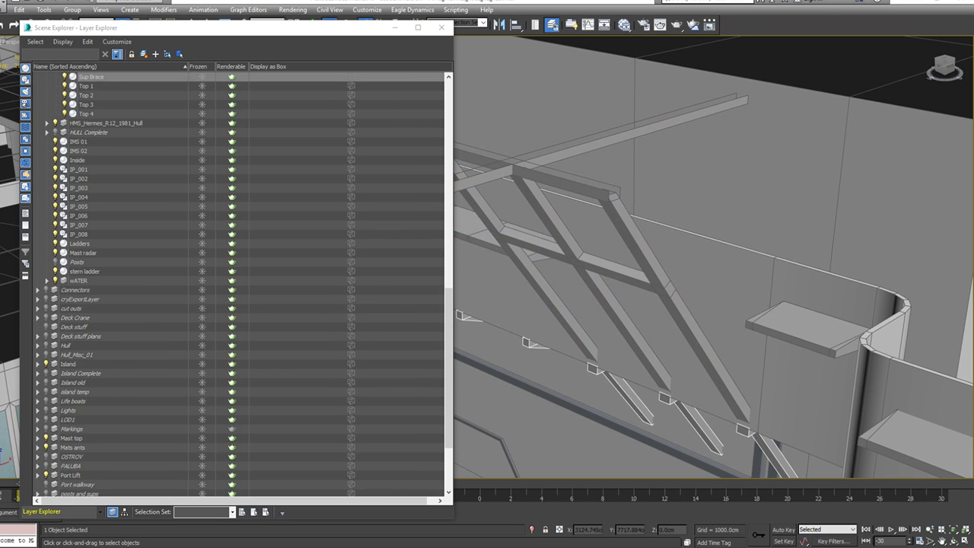
left_click(538, 179)
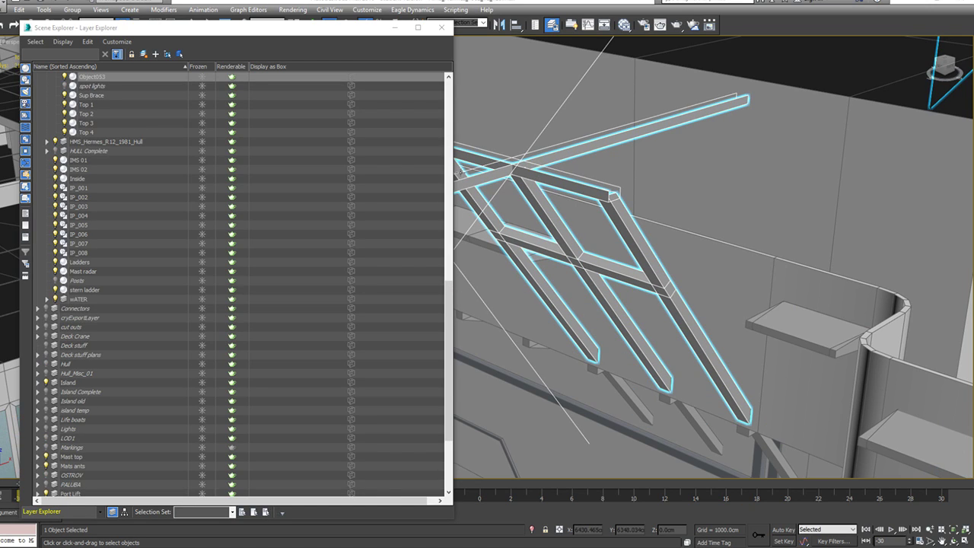
Step: Rename the detached supports as Spot Light PT Sups and move them into the 1982 refit layer
left_click(93, 77)
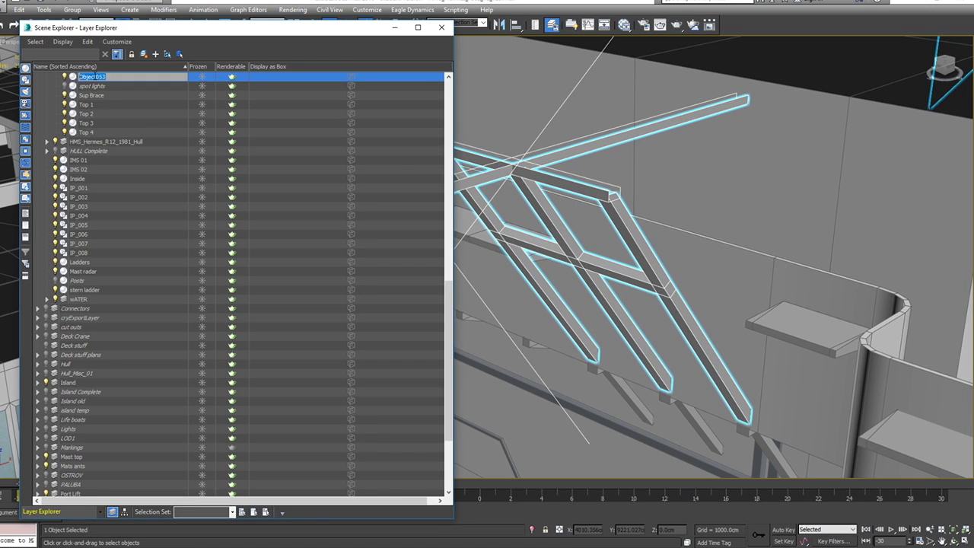
type("Spot Light PT Sups")
key("Return")
scroll(76, 396, "up", 13)
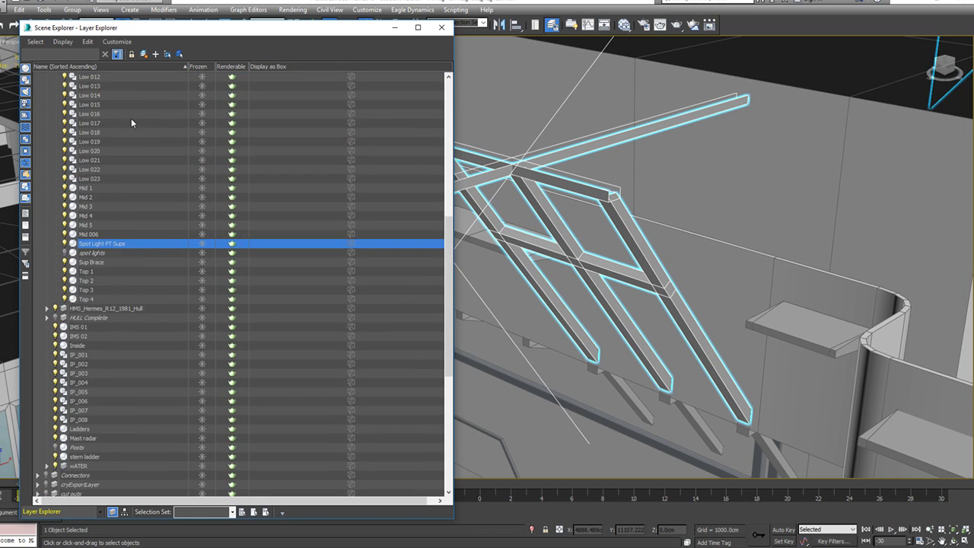
scroll(154, 448, "up", 1)
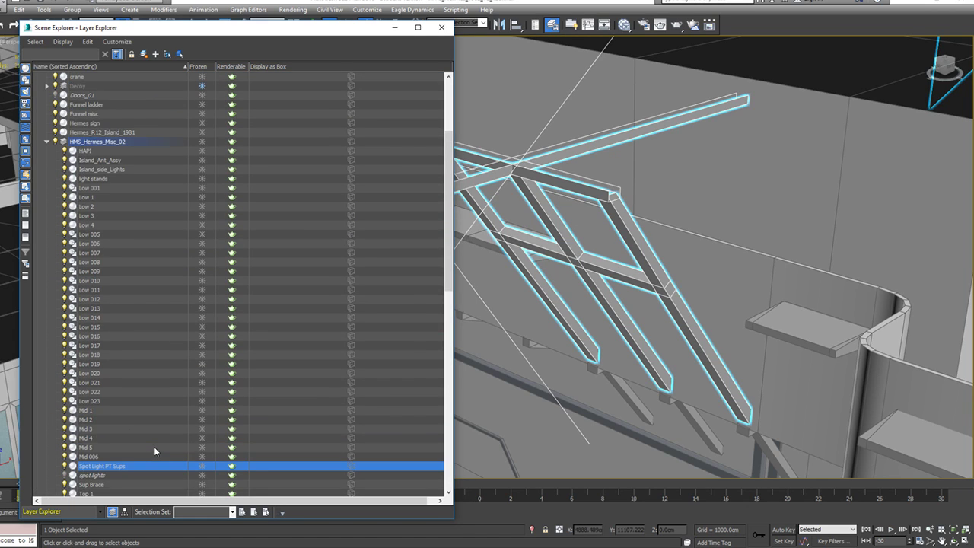
left_click_drag(145, 466, 85, 104)
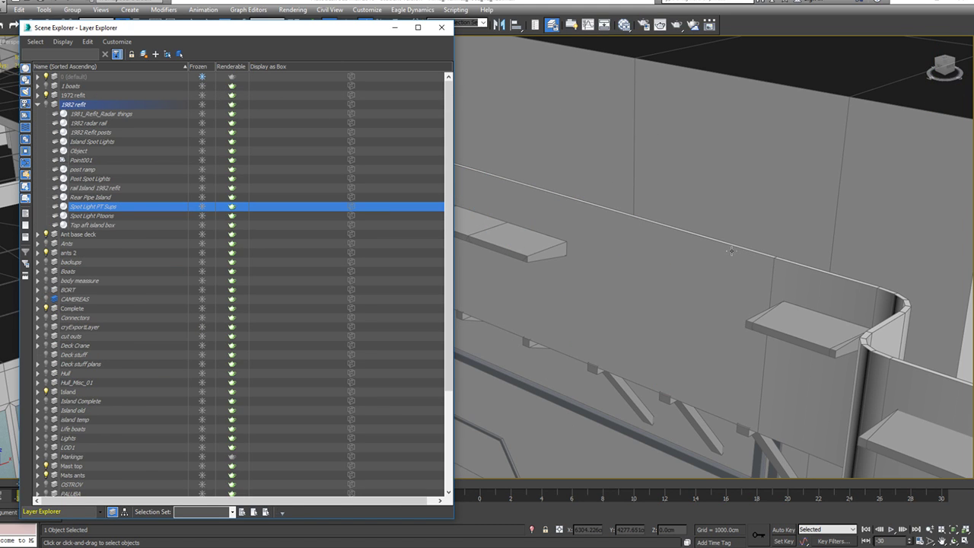
Step: Show the 1982 refit layer and inspect the platforms and their supports around the island's upper deck and funnel
scroll(634, 320, "down", 8)
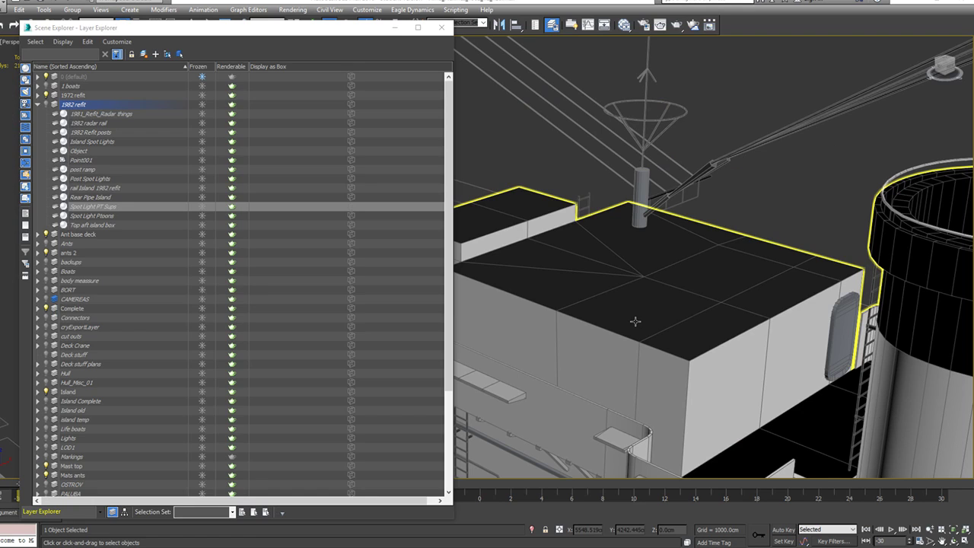
middle_click_drag(713, 314, 559, 315, "alt")
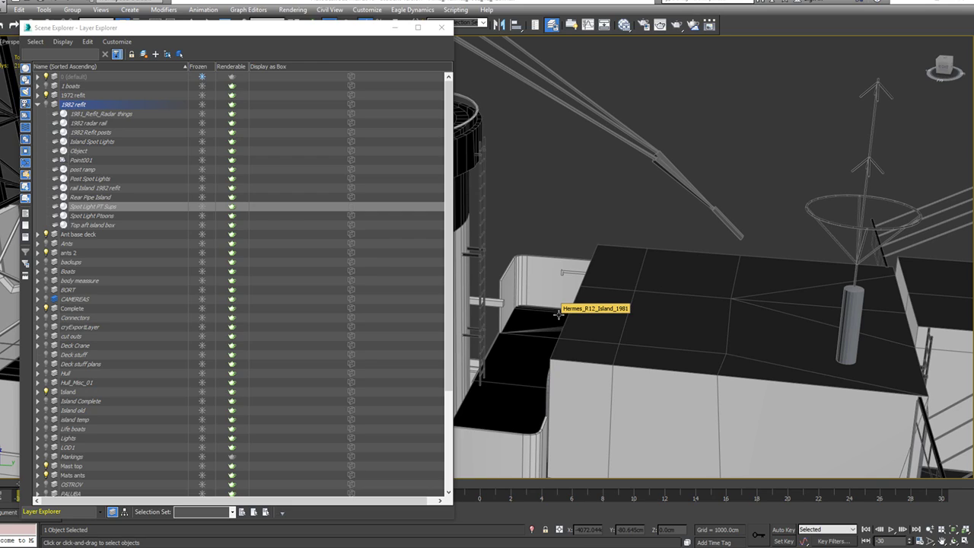
left_click(47, 104)
middle_click_drag(863, 361, 895, 417, "alt")
scroll(704, 383, "down", 5)
middle_click_drag(687, 278, 923, 286)
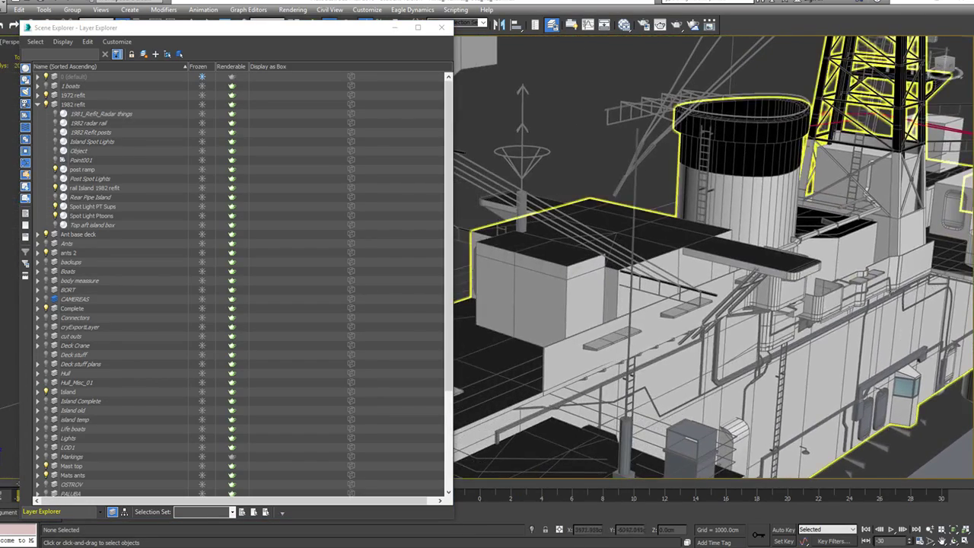
middle_click_drag(805, 450, 609, 415, "alt")
scroll(697, 305, "up", 2)
scroll(695, 304, "up", 8)
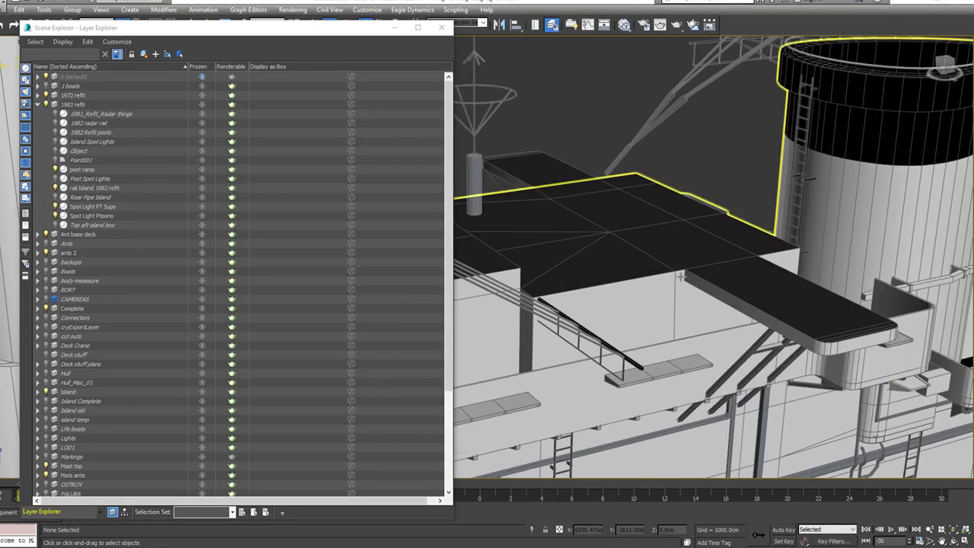
Step: Turn off the edge display in the shaded view and hide the 1982 refit layer
mouse_move(707, 324)
middle_mouse_down("alt")
mouse_move(739, 272)
mouse_move(733, 290)
mouse_move(744, 279)
mouse_move(689, 298)
middle_mouse_up("alt")
key("F4")
left_click(44, 104)
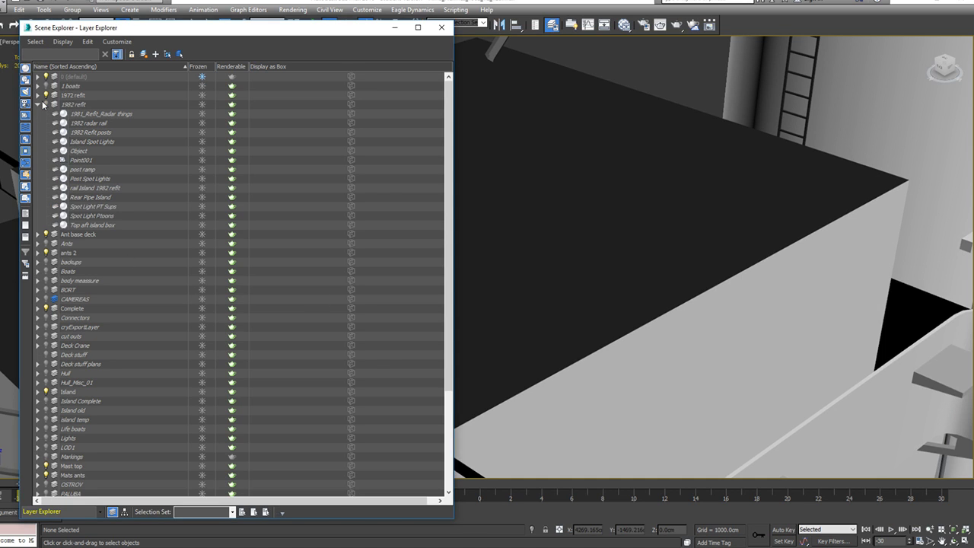
scroll(499, 287, "down", 4)
middle_click_drag(791, 278, 544, 348, "alt")
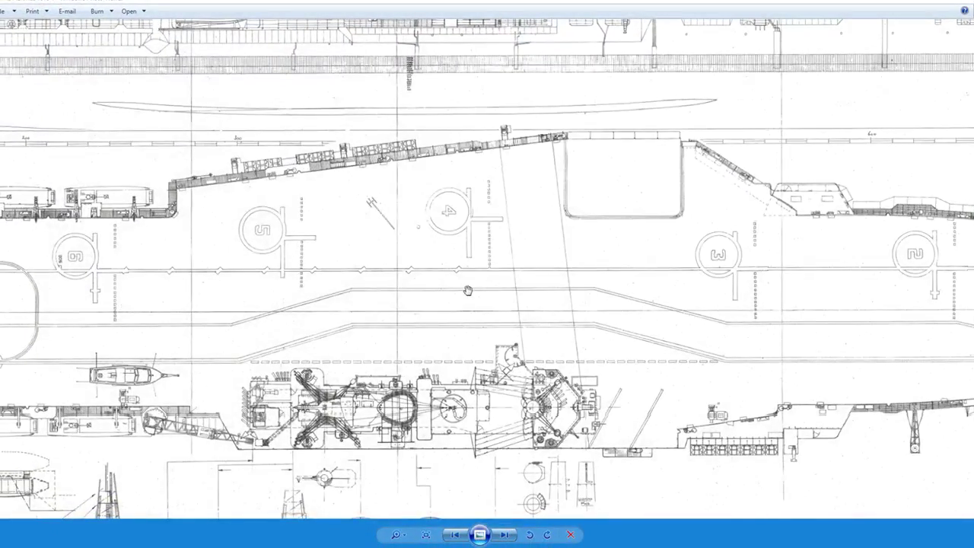
Step: Switch to the image viewer and examine the side elevation of the island's deckhouse between the funnel and the mast
scroll(463, 426, "up", 4)
scroll(466, 426, "down", 7)
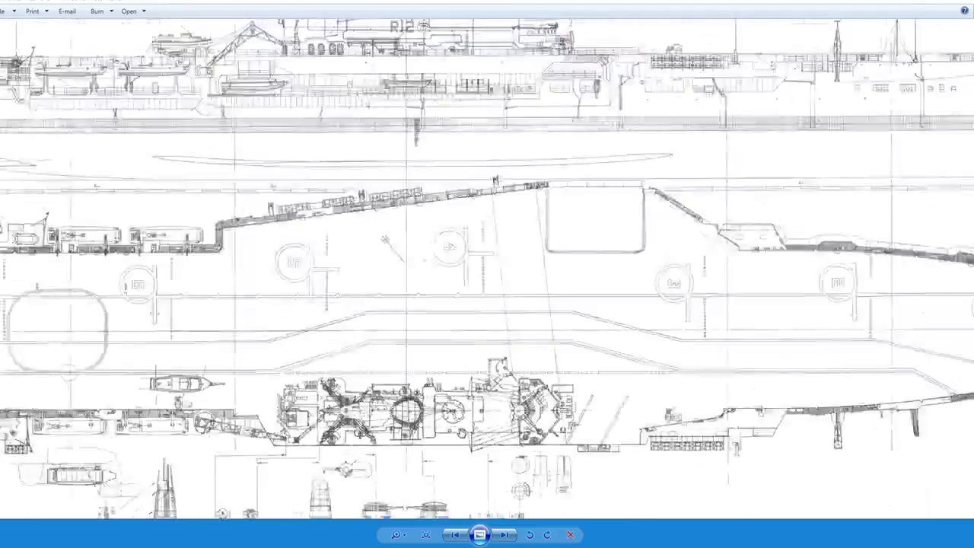
left_click_drag(496, 215, 511, 227)
scroll(510, 227, "up", 6)
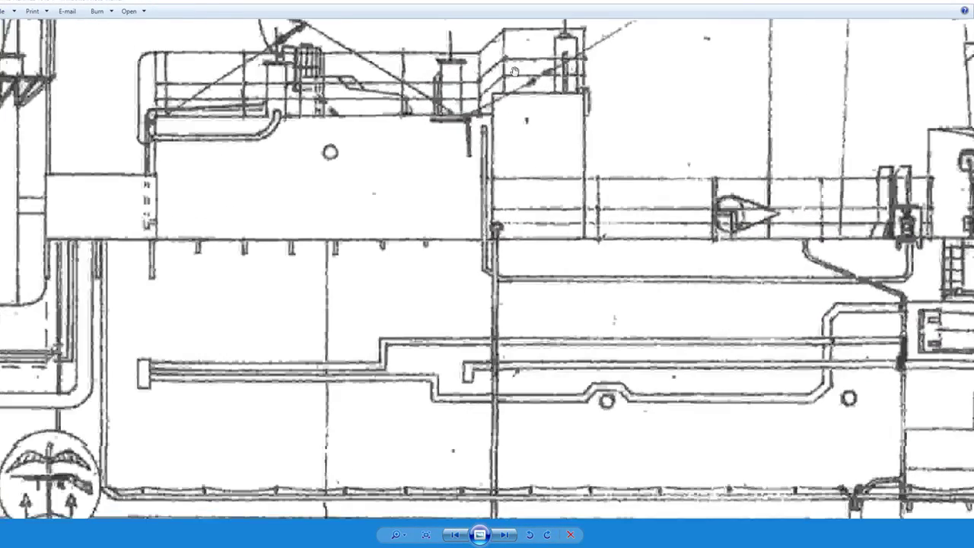
left_click_drag(515, 70, 537, 331)
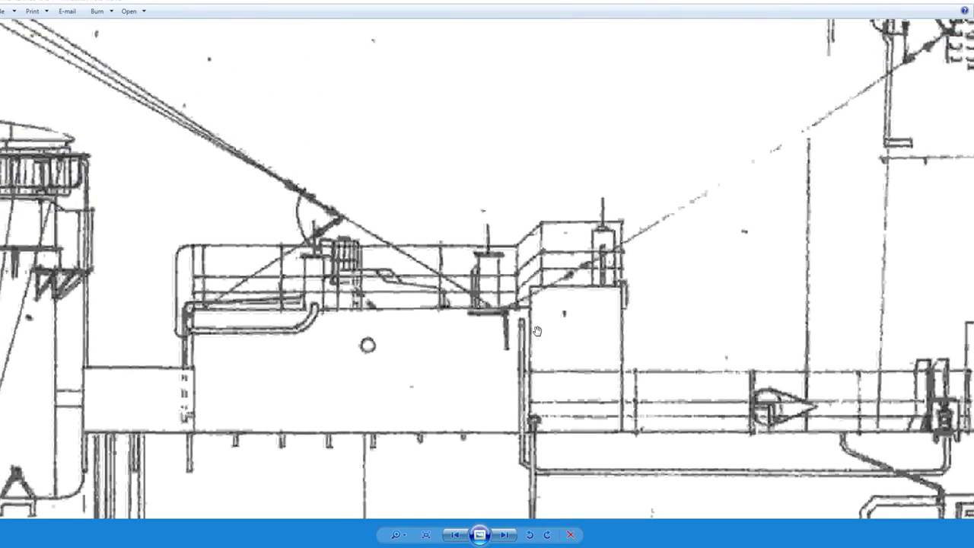
scroll(527, 355, "down", 3)
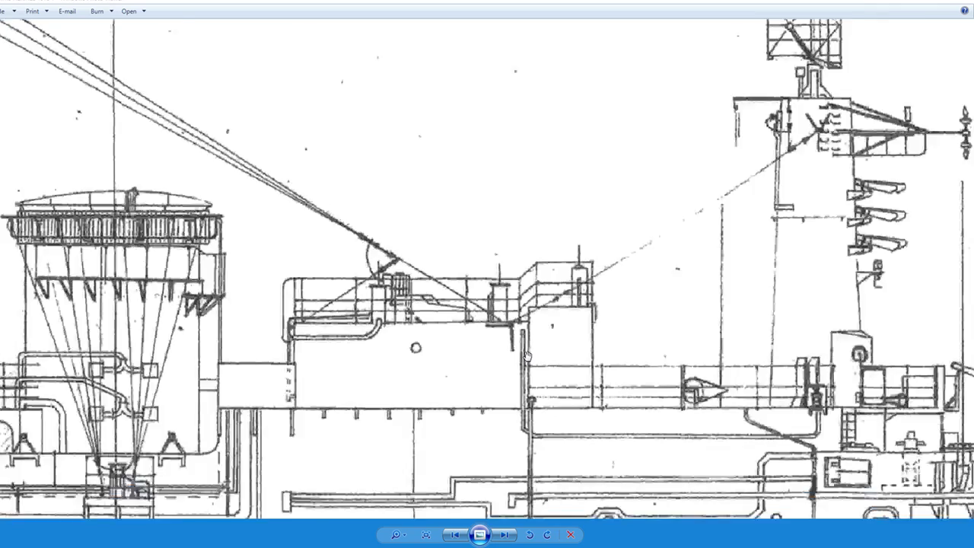
Step: Examine the island's top view on the scanned plans, from the funnel to the bridge
left_click_drag(495, 391, 561, 26)
left_click_drag(539, 456, 567, 8)
left_click_drag(580, 488, 527, 0)
scroll(537, 290, "down", 5)
left_click_drag(571, 388, 515, 274)
scroll(567, 324, "up", 5)
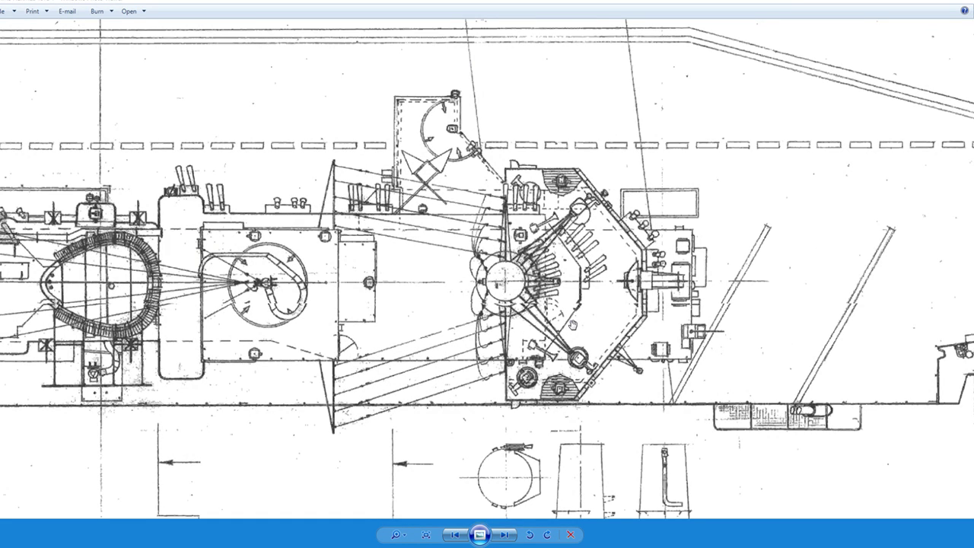
scroll(589, 259, "down", 1)
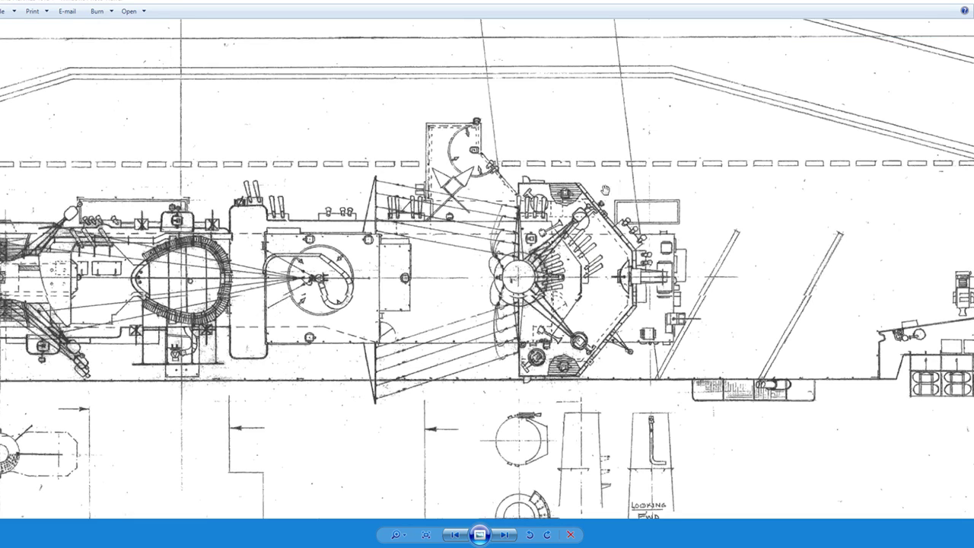
Step: Examine the end elevation of the radar mast and bridge on the scanned plans
left_click_drag(602, 205, 535, 468)
scroll(617, 170, "down", 5)
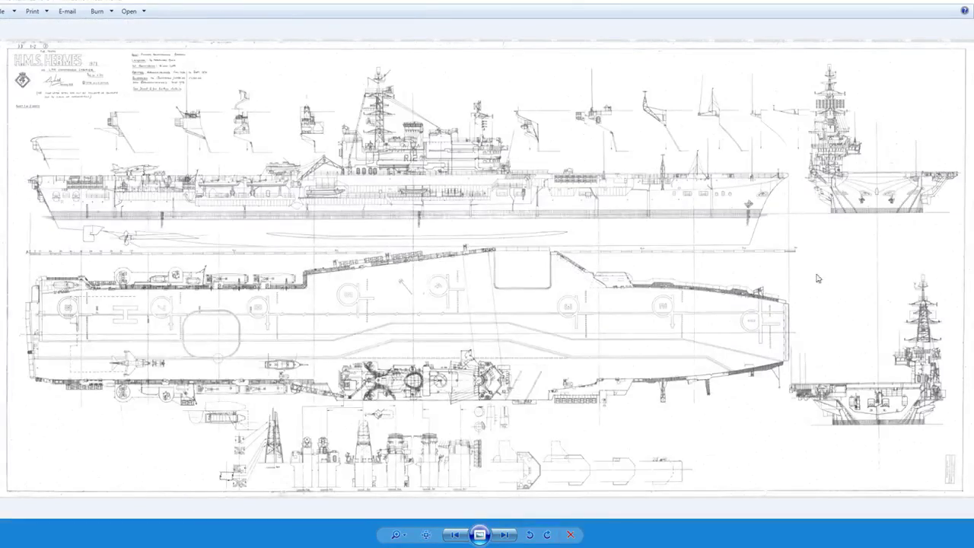
scroll(842, 145, "up", 8)
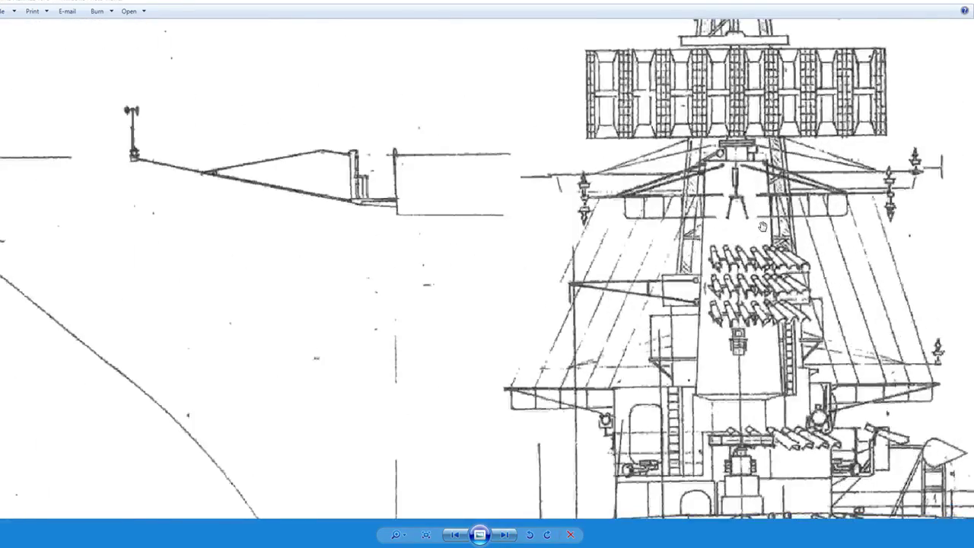
Step: Switch to 3ds Max and inspect the forward mast and the deckhouse roofs around it on the island model
key("alt+Tab")
middle_click_drag(568, 358, 175, 404)
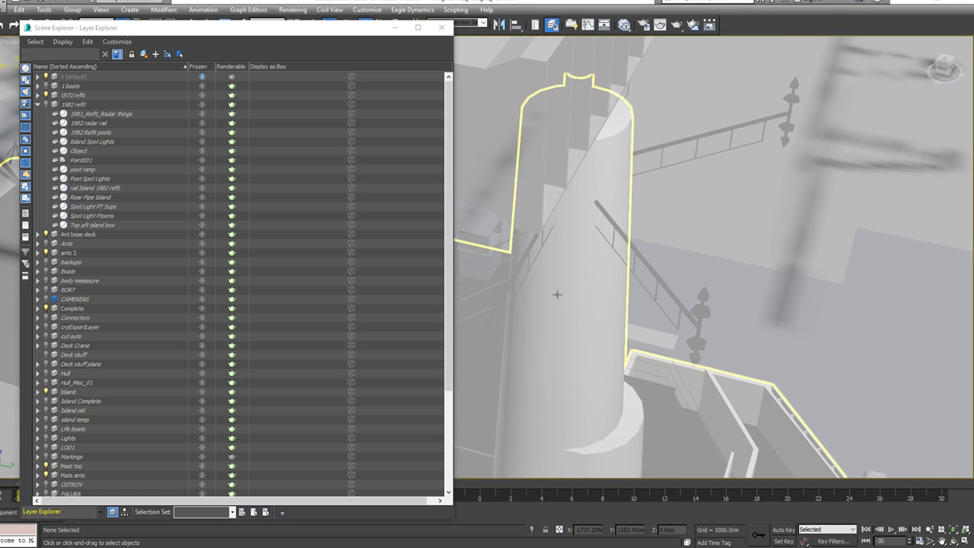
middle_click_drag(643, 323, 673, 303, "alt")
scroll(673, 303, "down", 10)
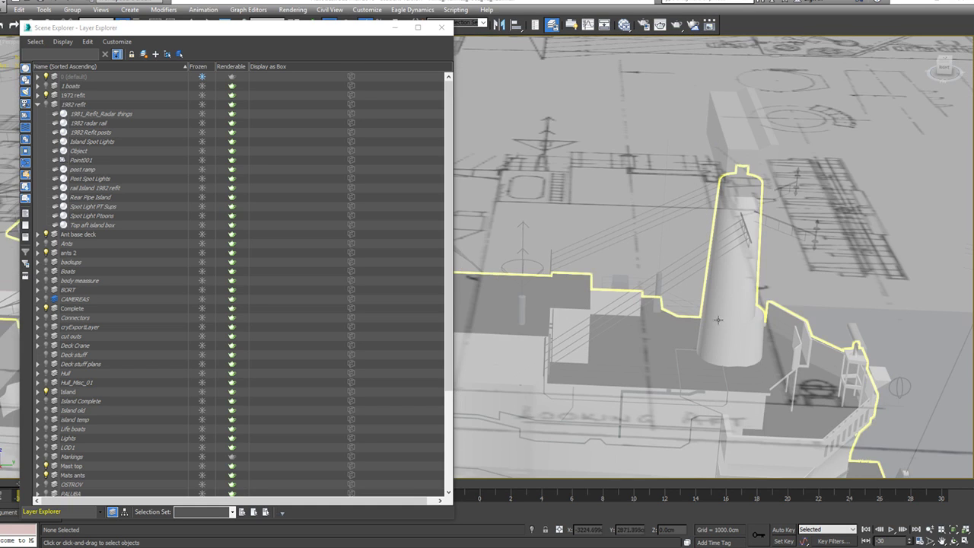
middle_click_drag(699, 242, 836, 252, "alt")
middle_click_drag(681, 294, 667, 266, "alt")
scroll(667, 266, "up", 5)
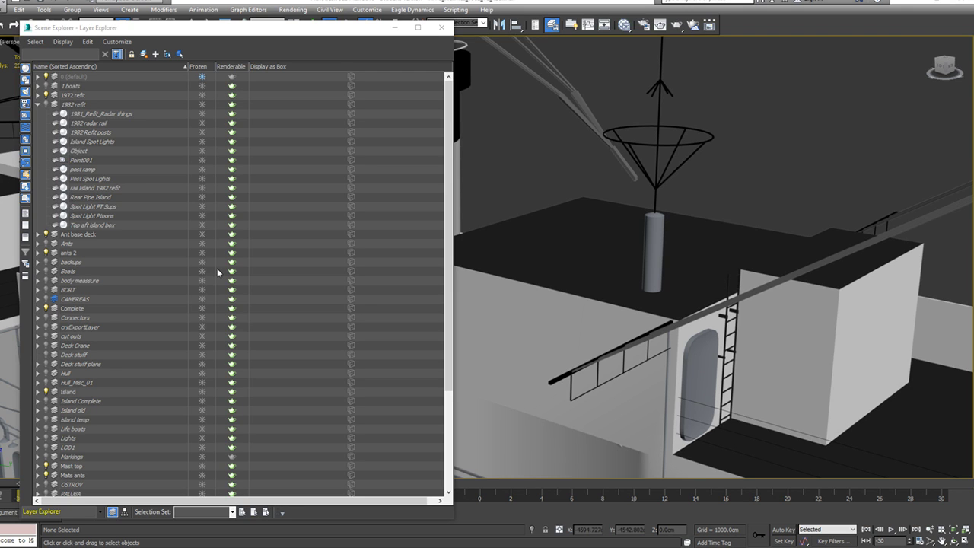
middle_click_drag(598, 263, 686, 280, "alt")
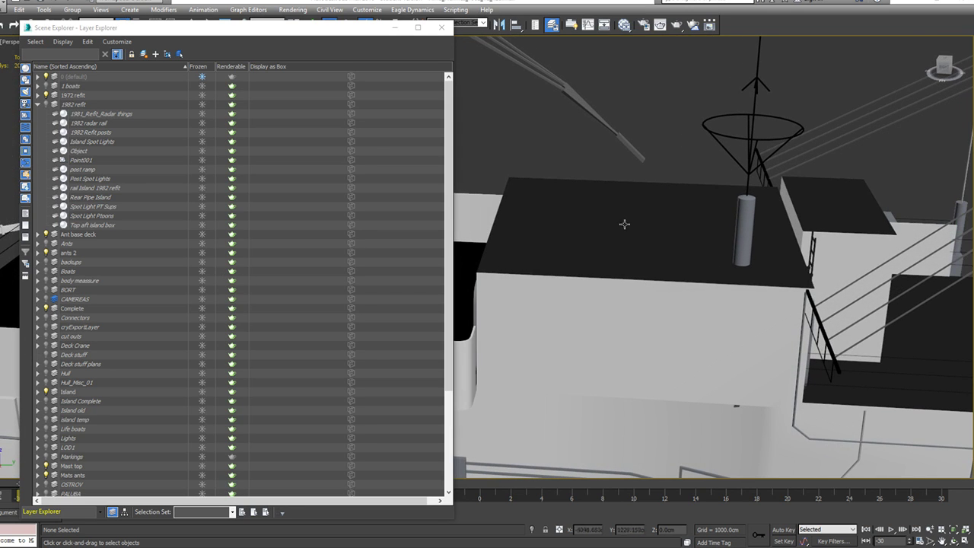
Step: Select the aerial wires running from the lattice mast down to the deckhouse roof ahead of the funnel
left_click(580, 100)
middle_click_drag(569, 144, 672, 313)
scroll(715, 319, "down", 5)
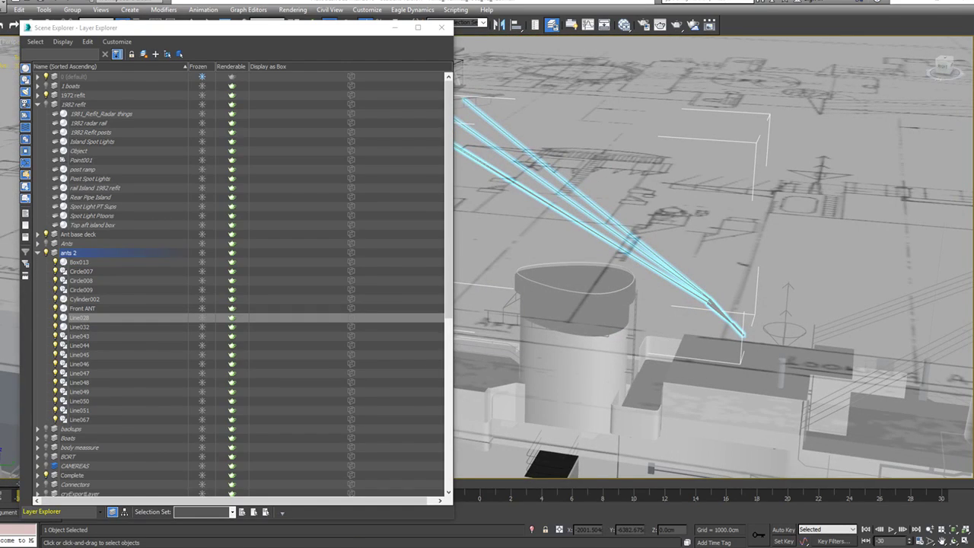
Step: Switch to the image viewer and examine where the aerial wires meet on the deckhouse roof in the plans' top view
key("alt+Tab")
mouse_move(650, 372)
left_mouse_down()
mouse_move(619, 234)
mouse_move(618, 290)
left_mouse_up()
scroll(619, 291, "down", 5)
left_click_drag(625, 359, 526, 130)
mouse_move(496, 271)
left_mouse_down()
mouse_move(509, 272)
mouse_move(633, 150)
left_mouse_up()
left_click_drag(445, 434, 627, 158)
scroll(411, 263, "up", 3)
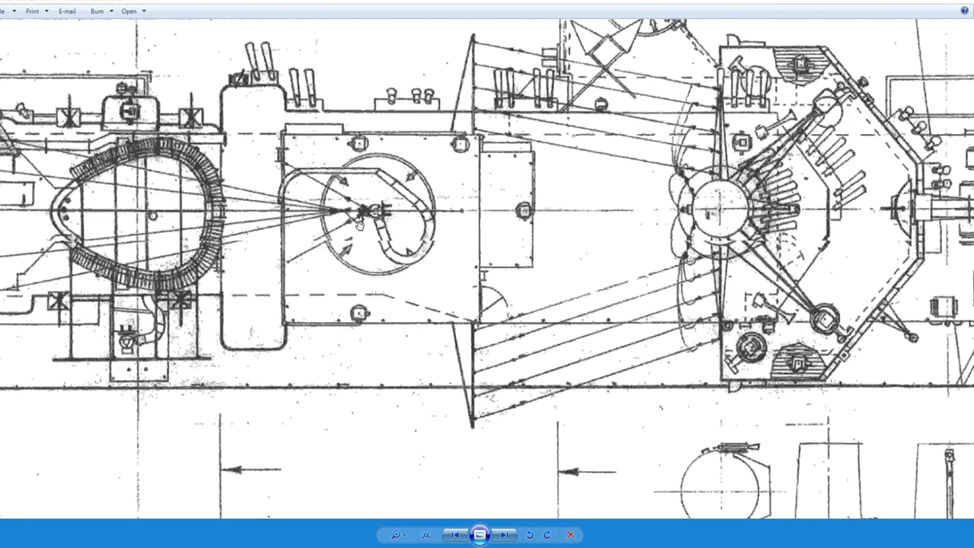
Step: Return to 3ds Max, review the contents of the work layer, and close the Layer Explorer
left_click(914, 2)
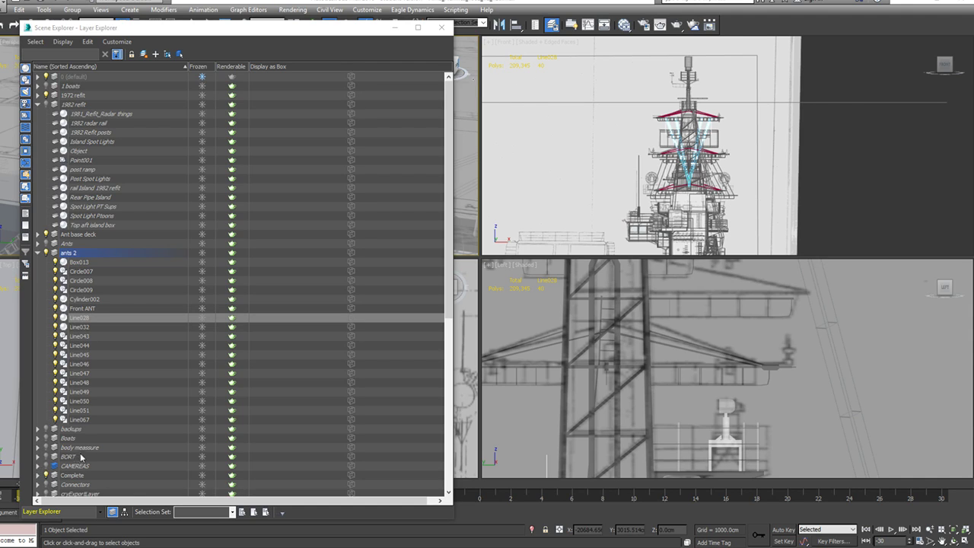
scroll(50, 478, "down", 10)
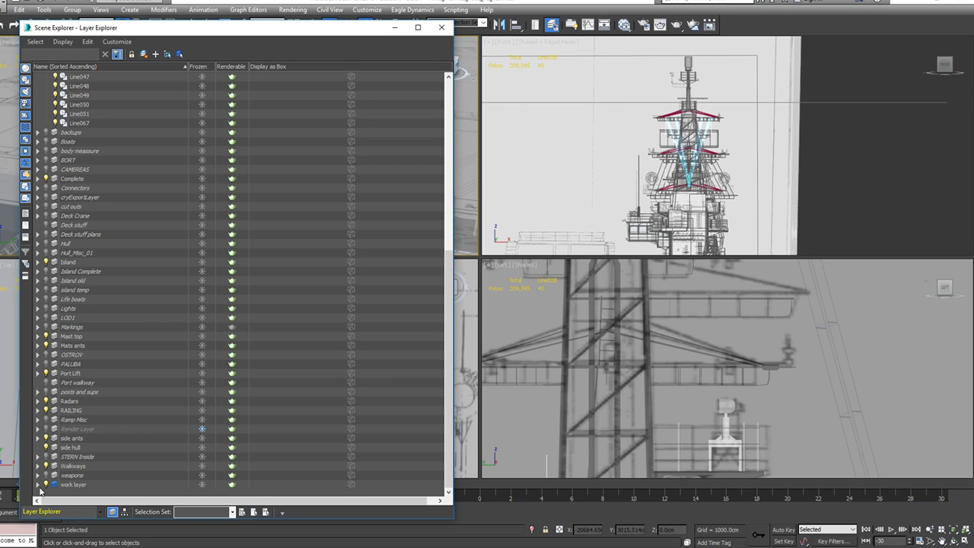
left_click(37, 485)
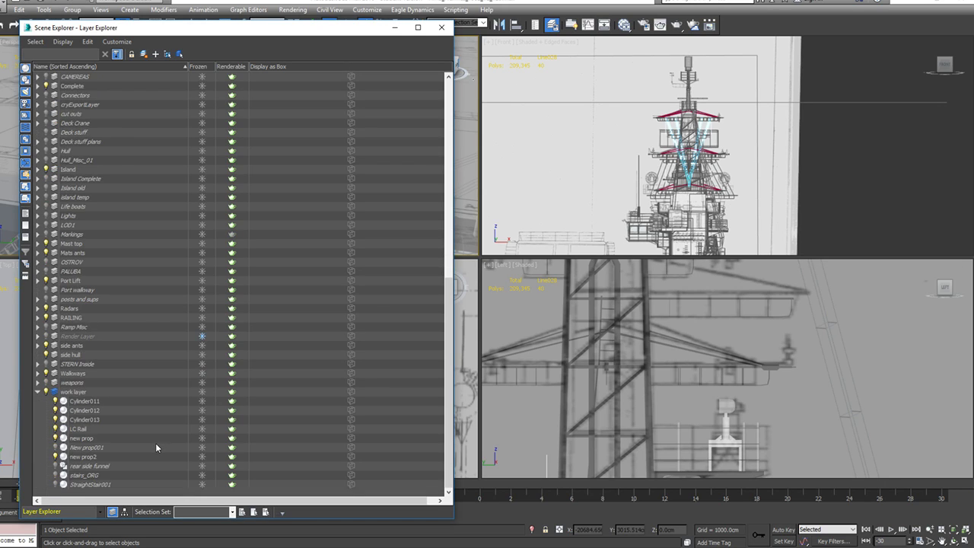
left_click(38, 393)
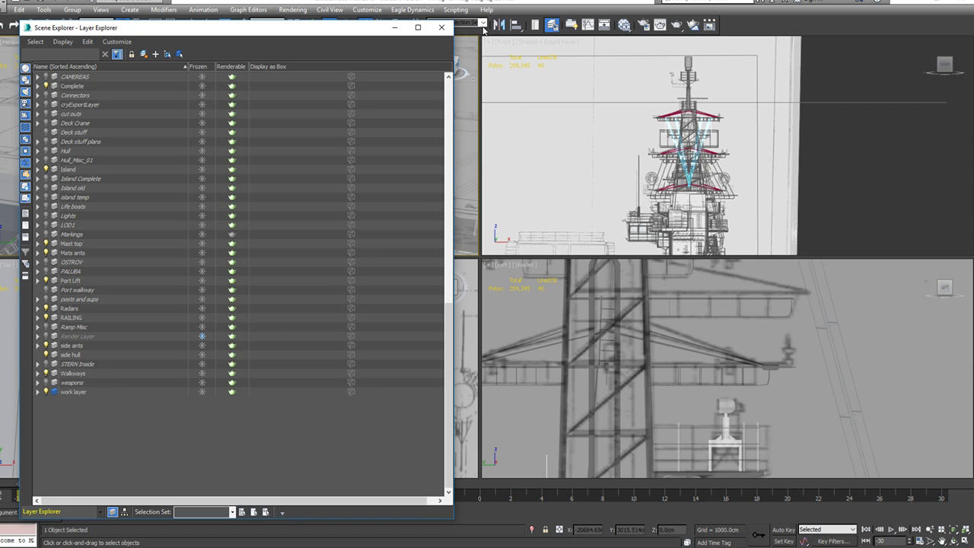
left_click(551, 26)
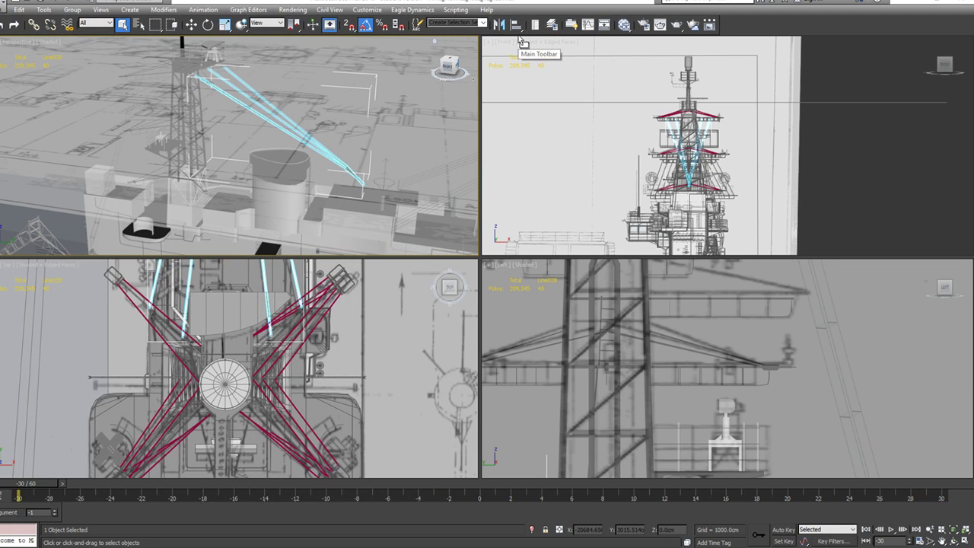
Step: Compare the lower end of the aerial wires with the background plans in the top, perspective and left views
middle_click_drag(320, 313, 410, 176)
scroll(314, 359, "up", 5)
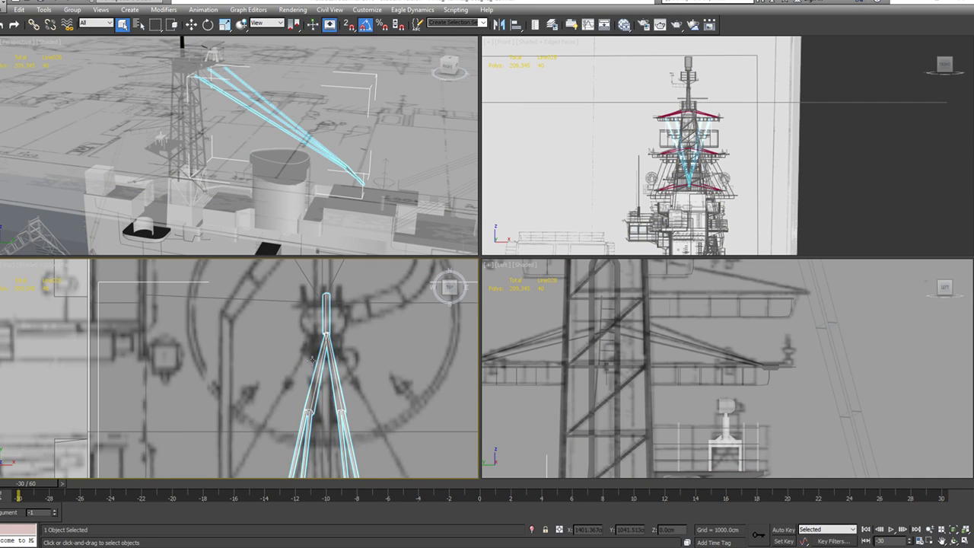
scroll(381, 350, "down", 2)
scroll(381, 340, "down", 1)
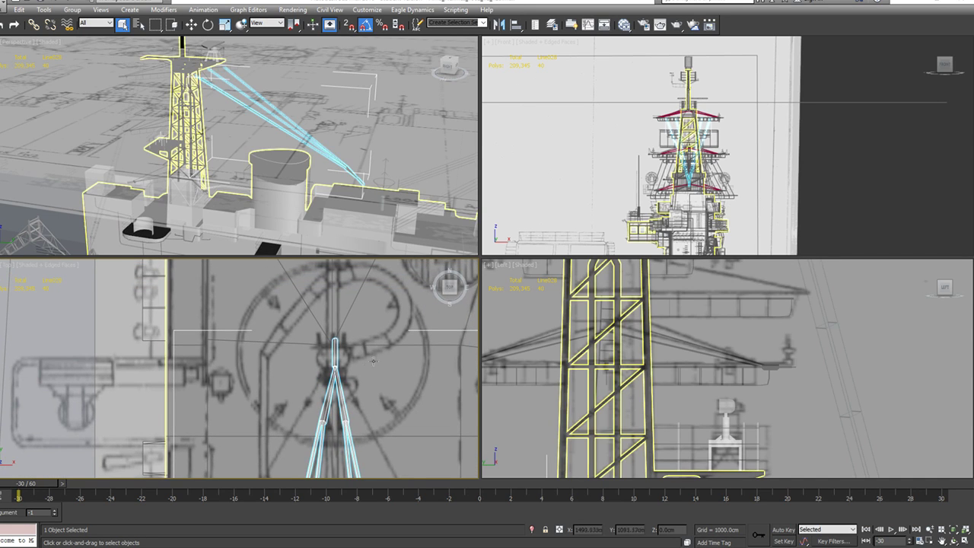
scroll(361, 177, "up", 5)
scroll(361, 176, "up", 3)
scroll(333, 235, "down", 5)
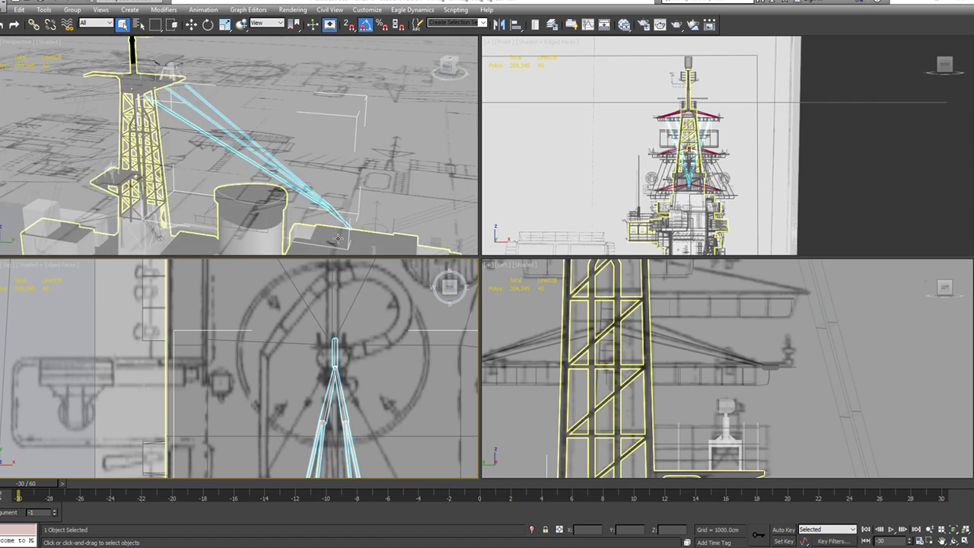
scroll(663, 373, "down", 4)
scroll(693, 382, "up", 8)
scroll(695, 381, "up", 3)
middle_click_drag(570, 387, 730, 367)
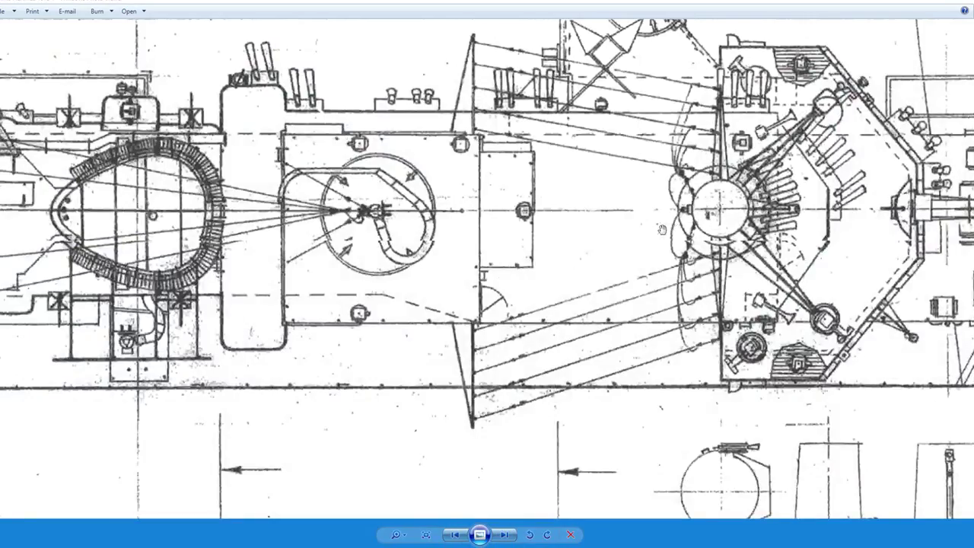
Step: In the image viewer, examine the aerial wires' lower attachment ahead of the funnel in the side elevation and top view
scroll(503, 435, "down", 2)
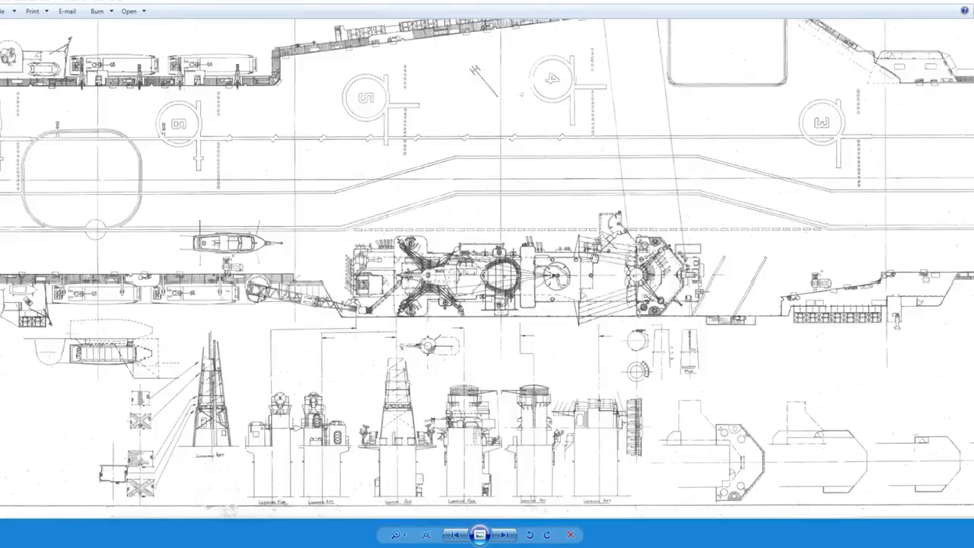
scroll(538, 79, "up", 5)
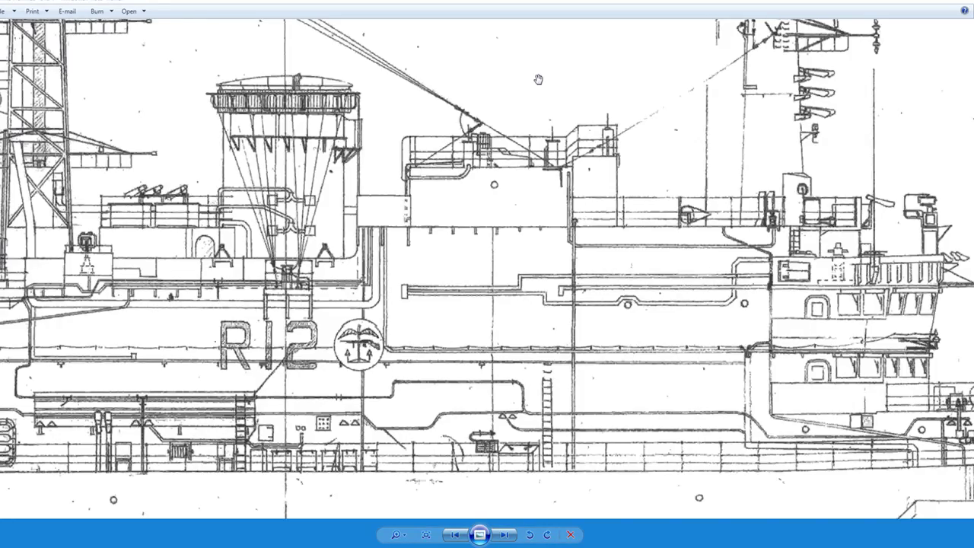
scroll(509, 115, "up", 2)
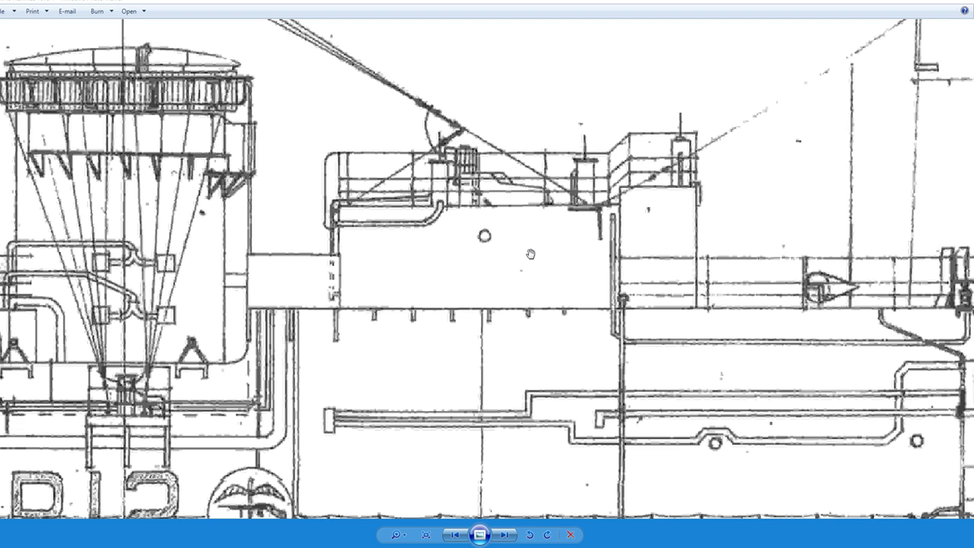
scroll(529, 245, "down", 3)
scroll(529, 245, "up", 2)
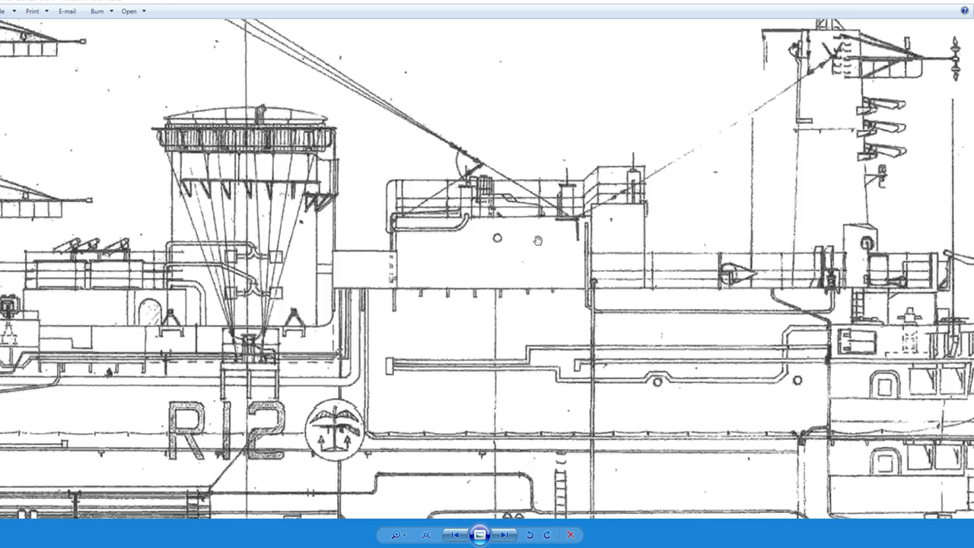
left_click_drag(501, 427, 539, 72)
left_click_drag(482, 476, 505, 91)
left_click_drag(463, 407, 453, 31)
mouse_move(575, 502)
left_mouse_down()
mouse_move(542, 288)
mouse_move(485, 169)
left_mouse_up()
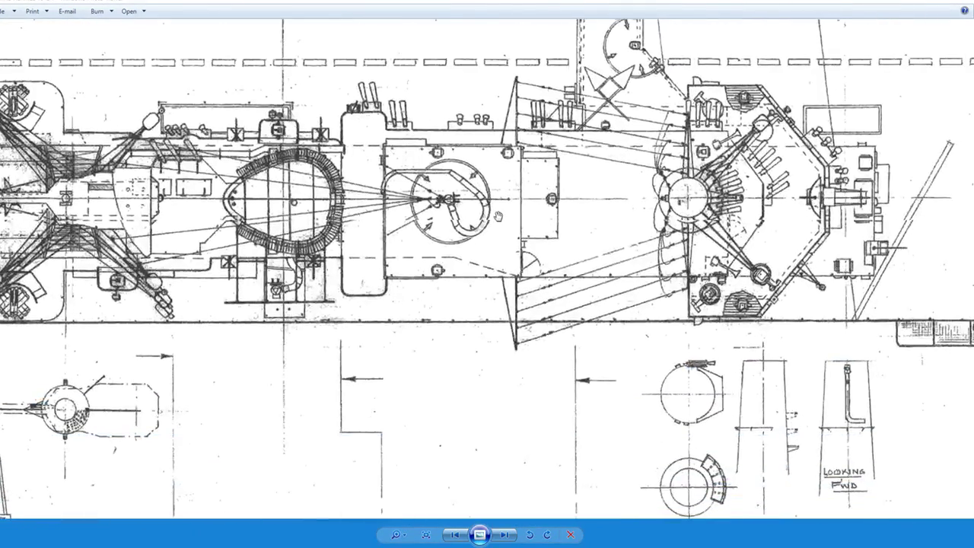
Step: Bring up another Hermes plan sheet and examine the aerial wire attachment in its side elevation and top view
scroll(504, 228, "down", 3)
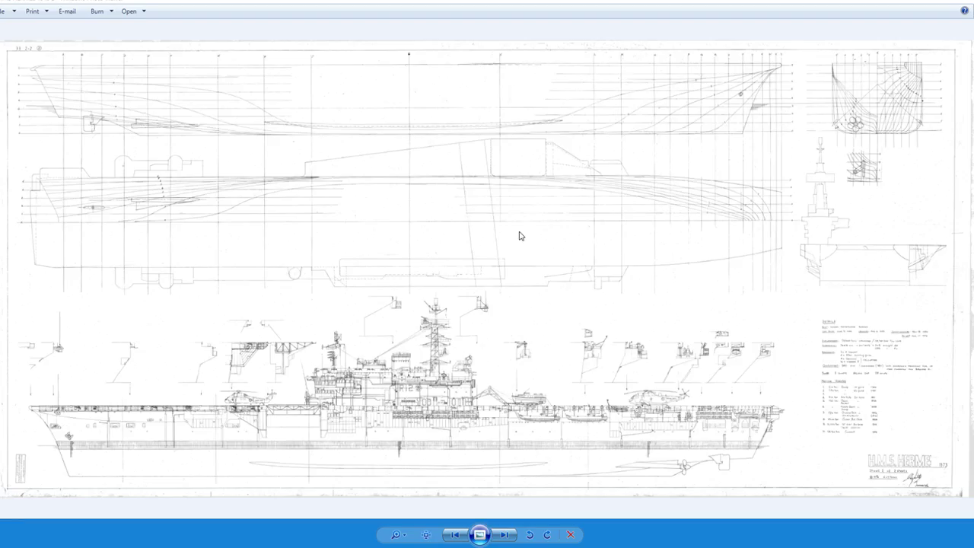
scroll(456, 126, "up", 5)
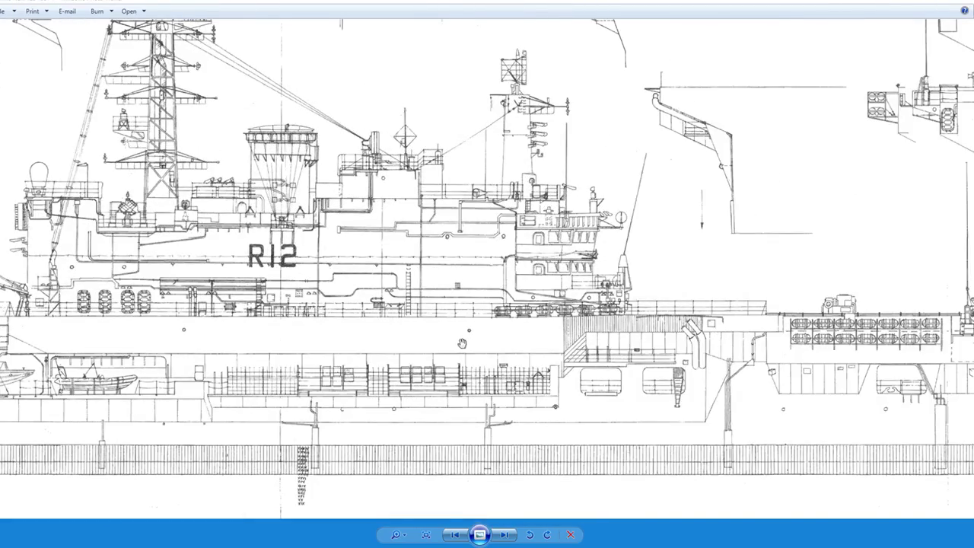
left_click_drag(451, 369, 439, 165)
left_click_drag(438, 427, 434, 164)
left_click_drag(424, 507, 420, 261)
left_click_drag(388, 499, 403, 269)
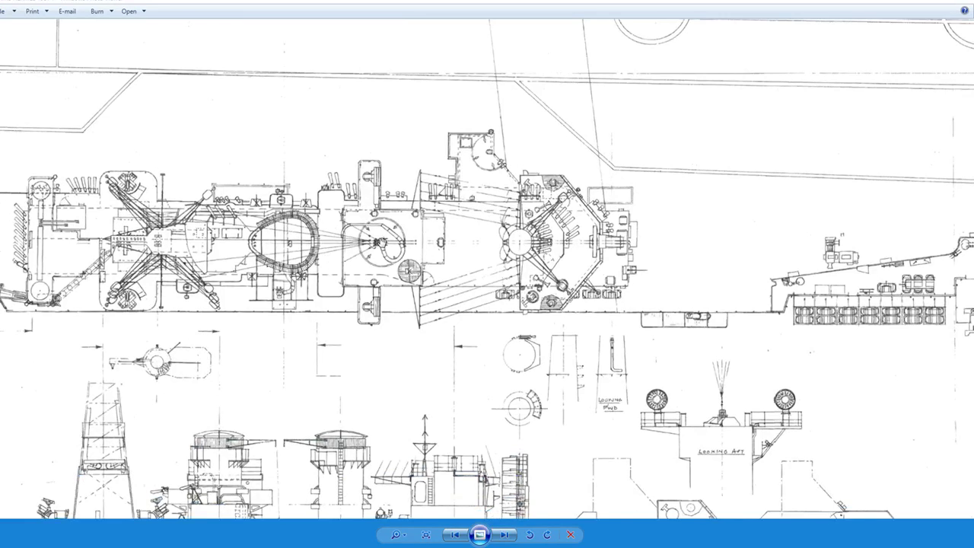
scroll(381, 242, "up", 4)
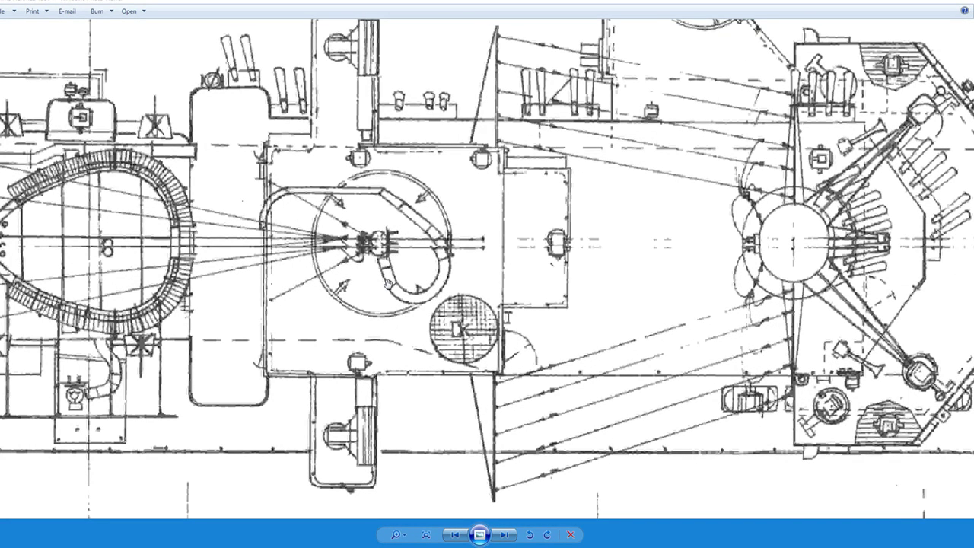
Step: Back in 3ds Max, delete the single tail segment at the lower end of the aerial wires
left_click(921, 4)
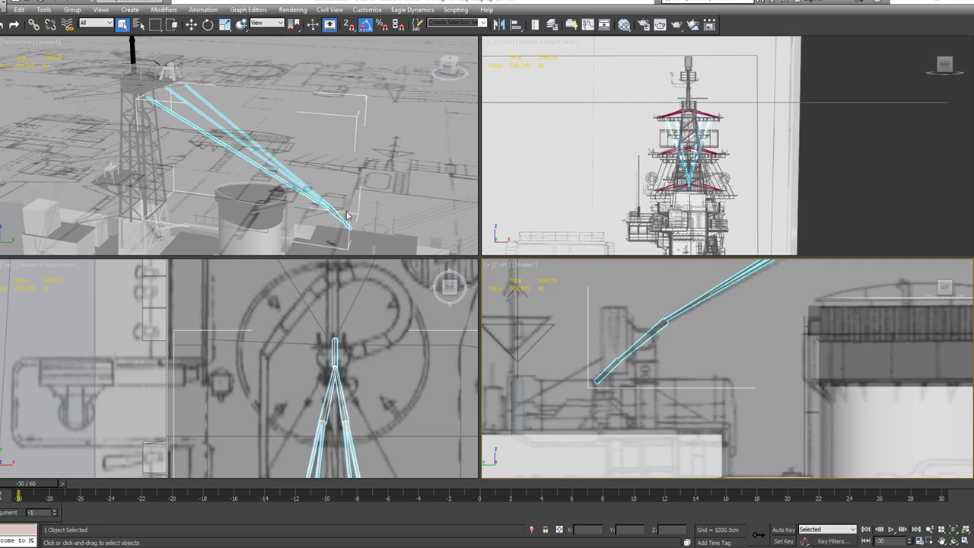
scroll(335, 223, "up", 6)
scroll(347, 220, "down", 2)
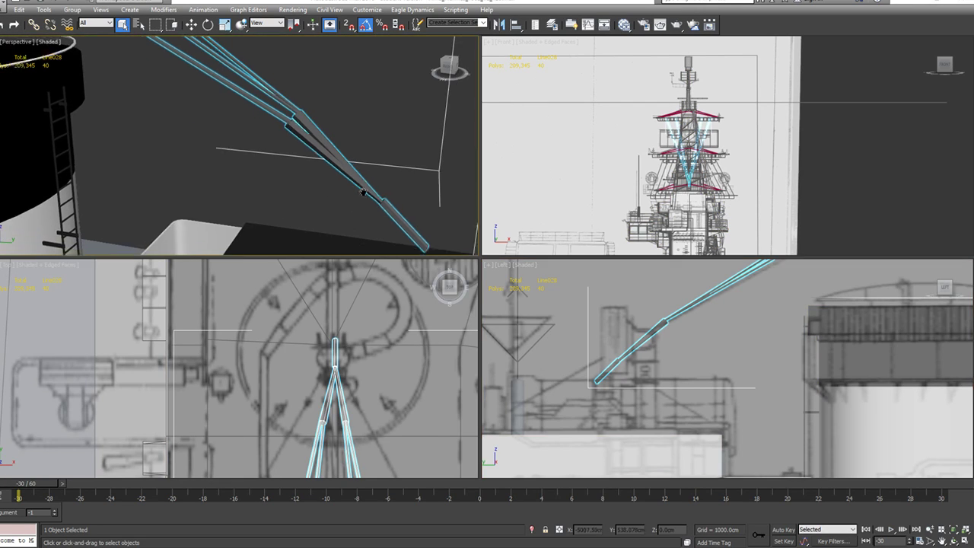
left_click(361, 189)
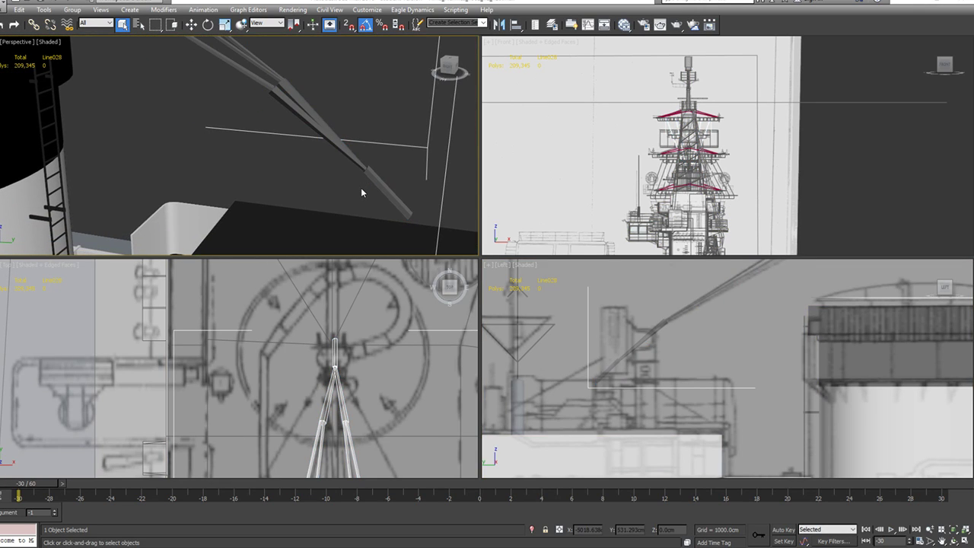
left_click(370, 183)
left_click(379, 183)
key("Delete")
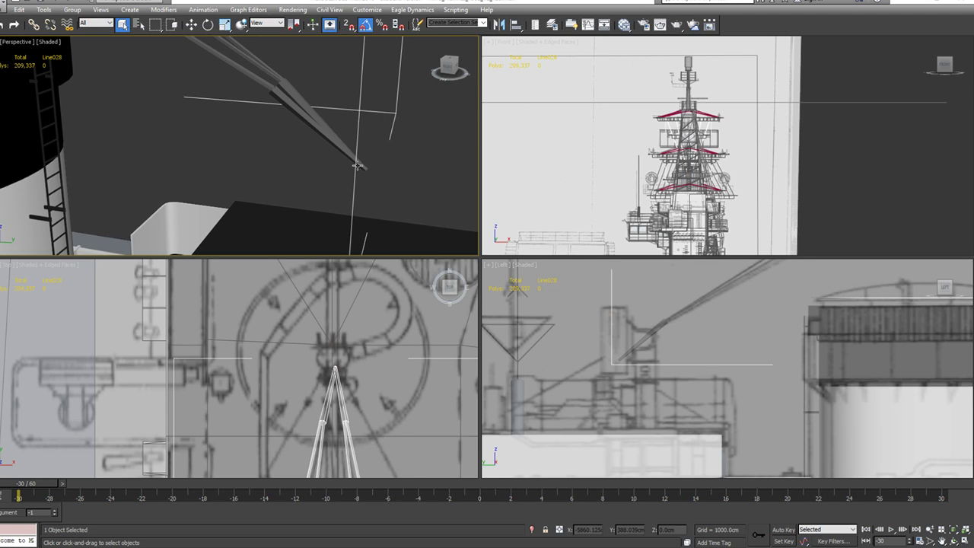
Step: Select one of the converging lower legs of the aerial wires and show edged faces in the maximized perspective view
key("ctrl+z")
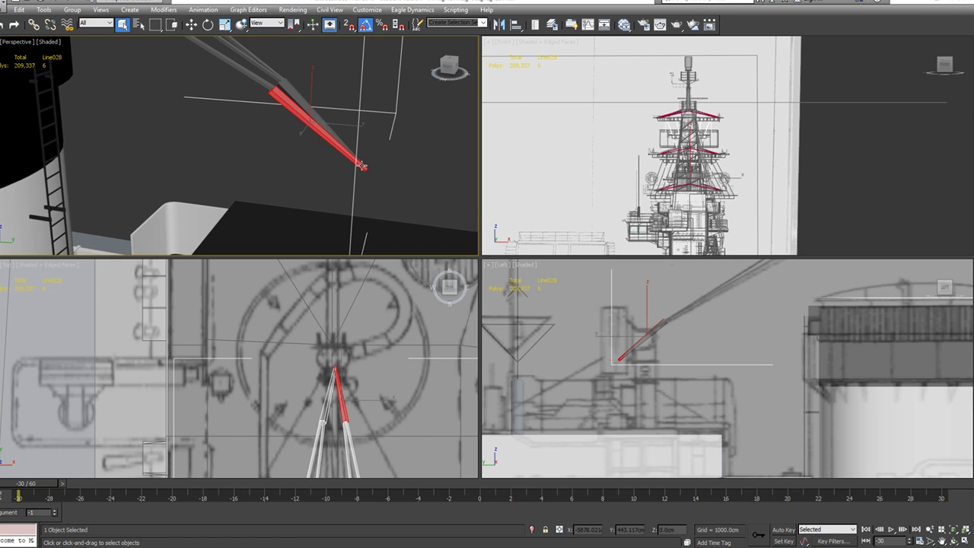
middle_click_drag(361, 191, 341, 160, "alt")
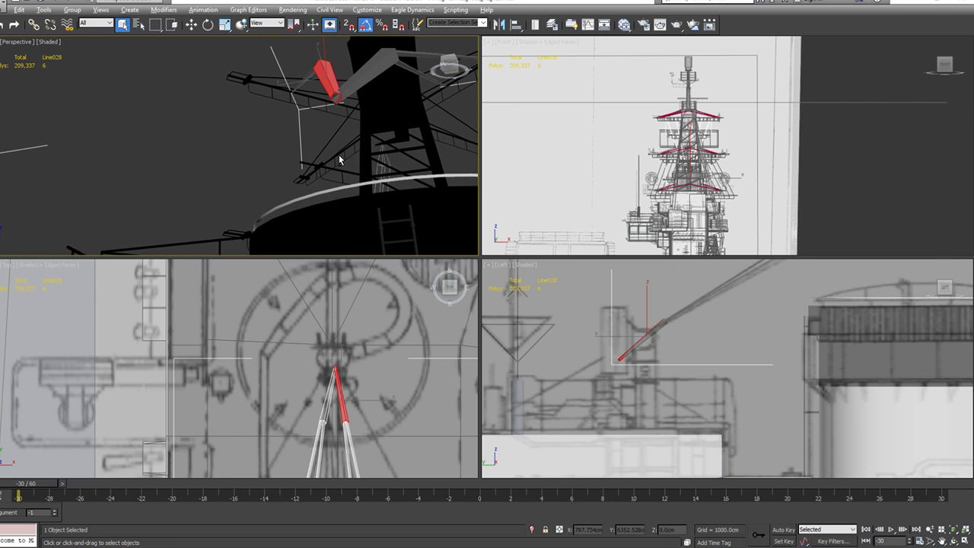
key("alt+w")
middle_click_drag(651, 144, 537, 234, "alt")
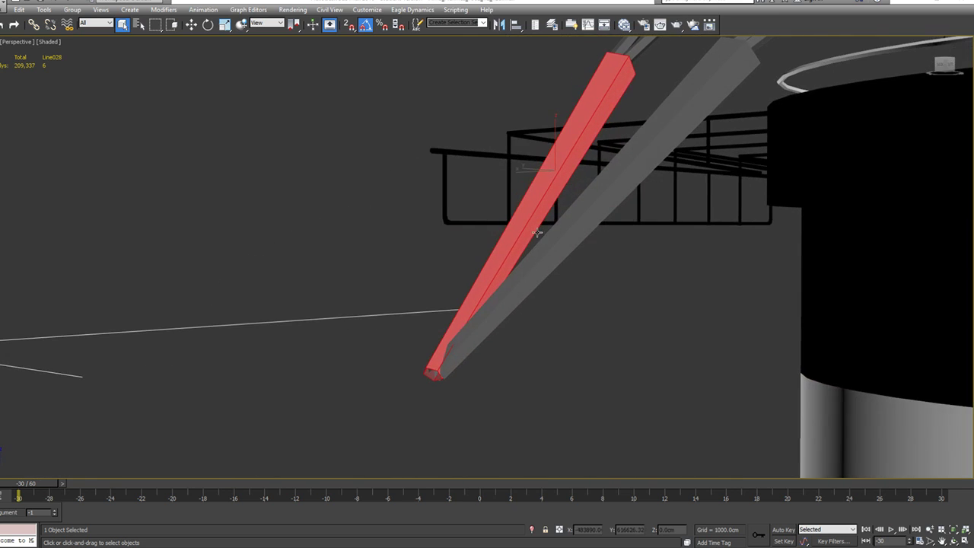
key("F4")
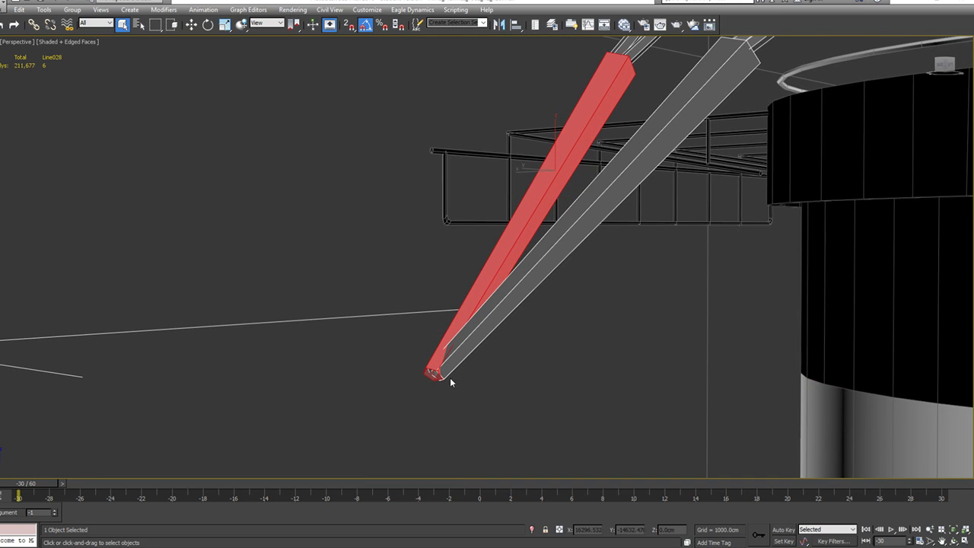
Step: Move the leg junction vertices and converged lower end of the aerial wires to fit the attachment in the side elevation
key("1")
left_click_drag(393, 335, 476, 417)
middle_click_drag(454, 404, 497, 371, "alt")
scroll(453, 386, "up", 2)
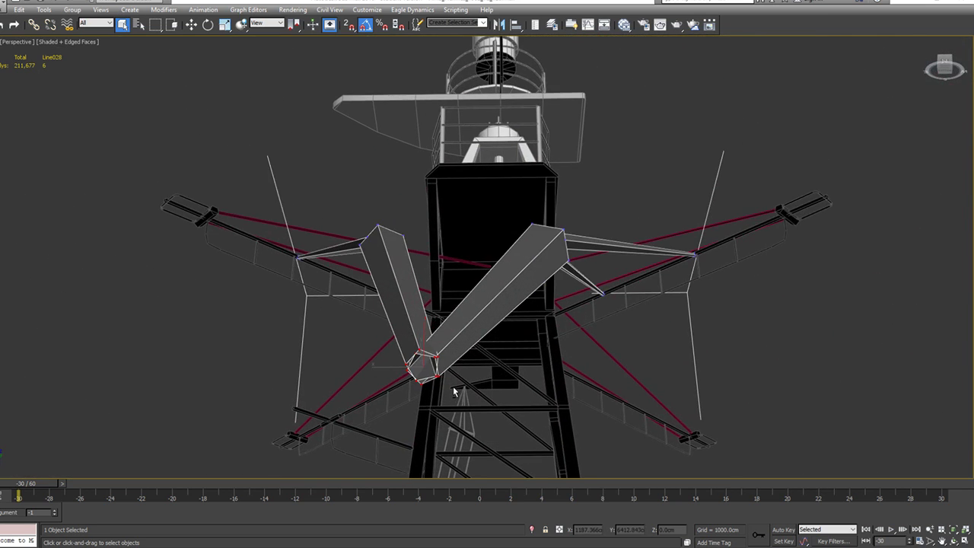
scroll(452, 387, "down", 1)
middle_click_drag(454, 356, 416, 395, "alt")
scroll(419, 367, "down", 3)
key("w")
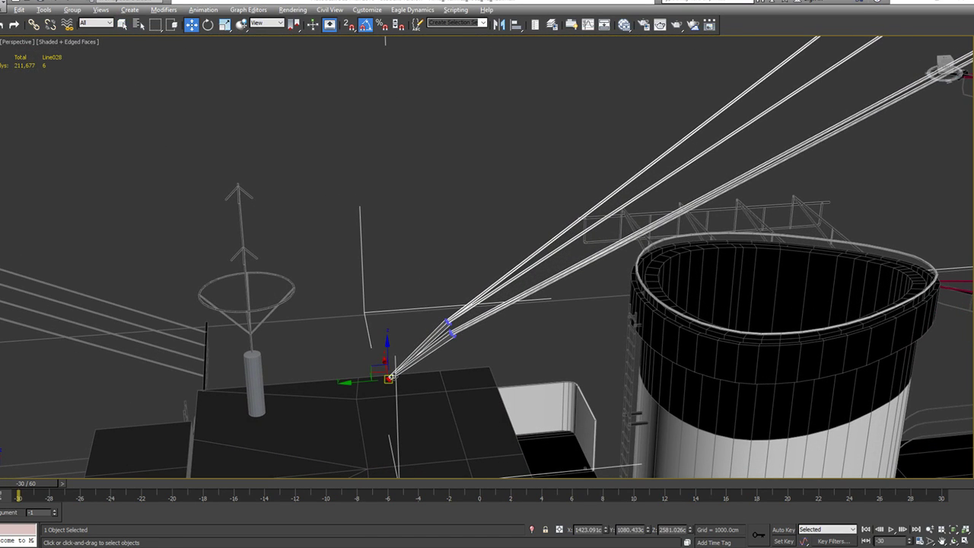
key("alt+w")
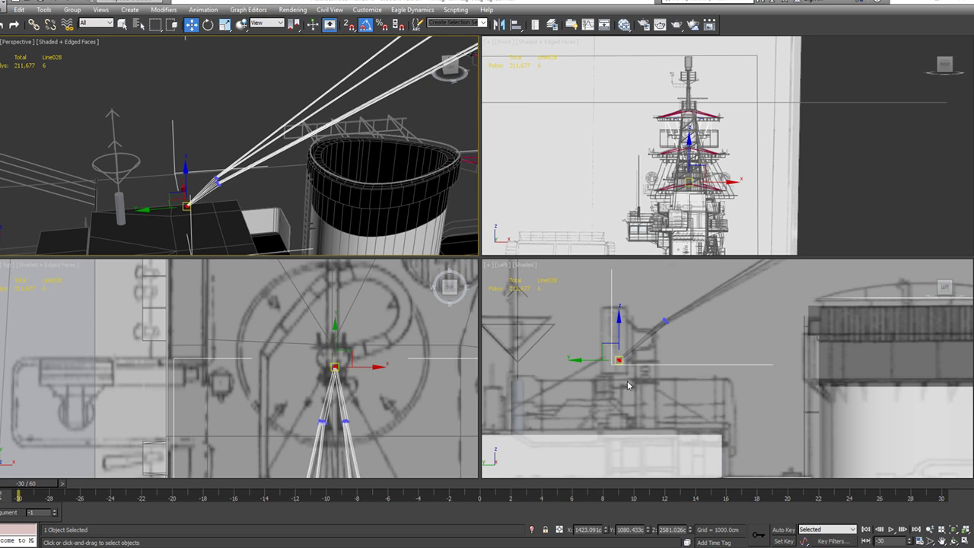
left_click_drag(651, 312, 691, 342)
left_click_drag(666, 287, 665, 295)
left_click(620, 358)
left_click_drag(626, 346, 622, 344)
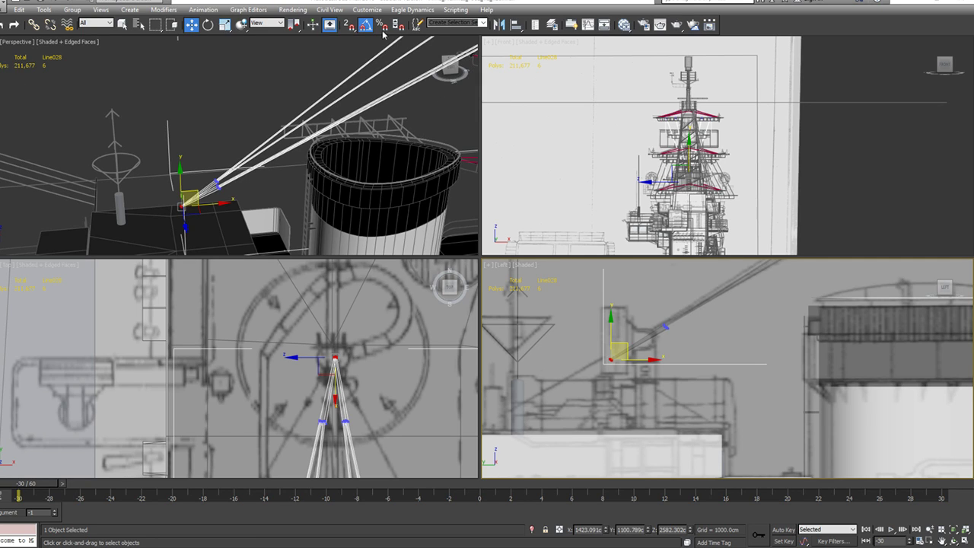
Step: Check which layer holds the aerial wires object
left_click(536, 25)
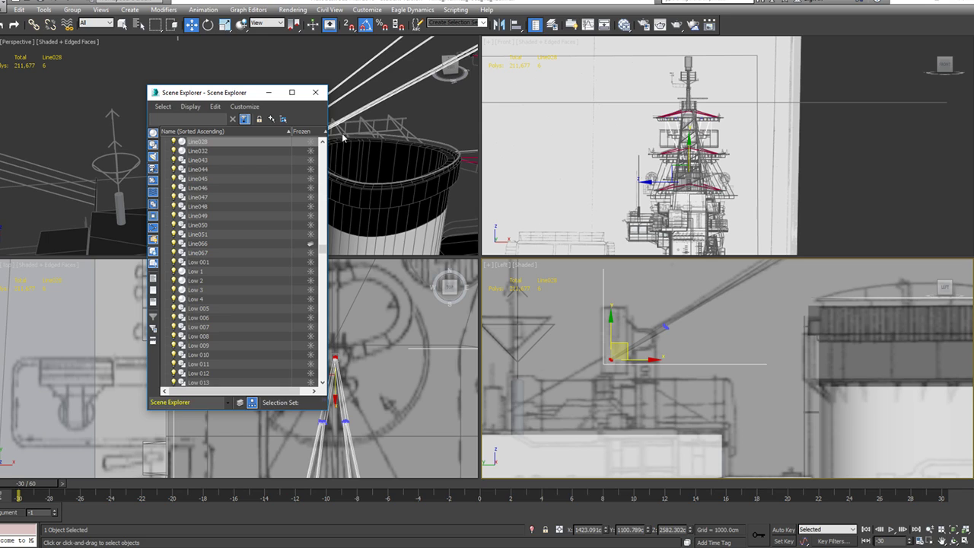
left_click(552, 26)
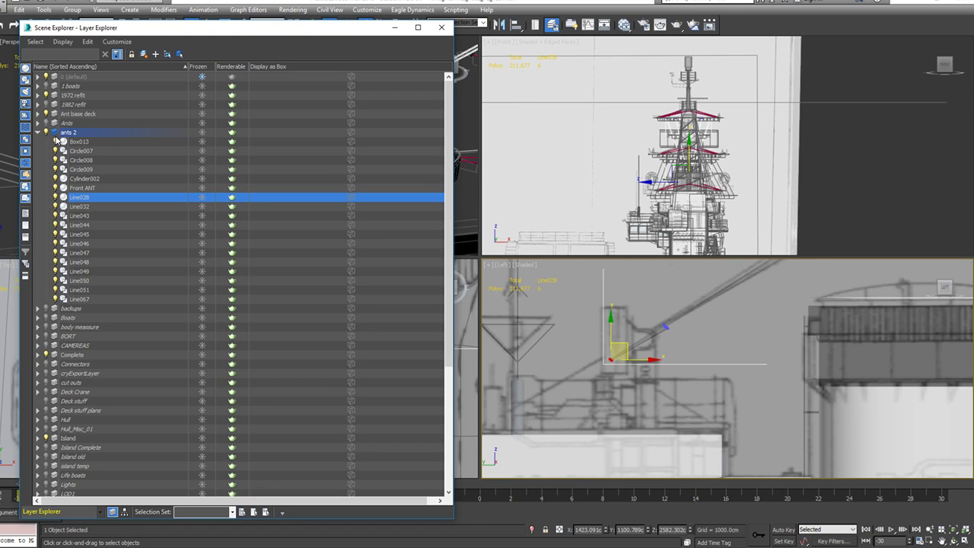
left_click(553, 27)
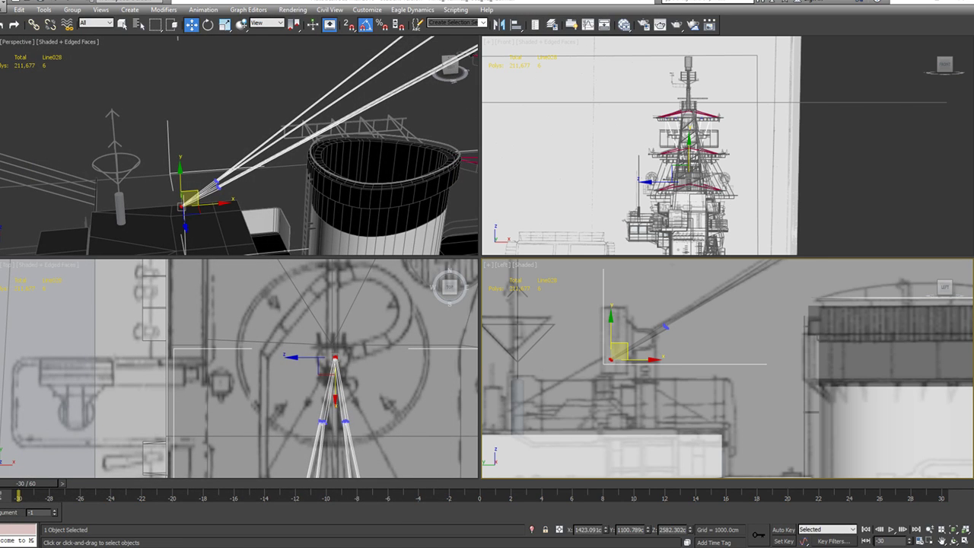
Step: Leave vertex editing and create a cylinder about 30 cm in radius and 79 cm high at the wires' attachment point in the top view
key("1")
left_click_drag(1, 92, 842, 9)
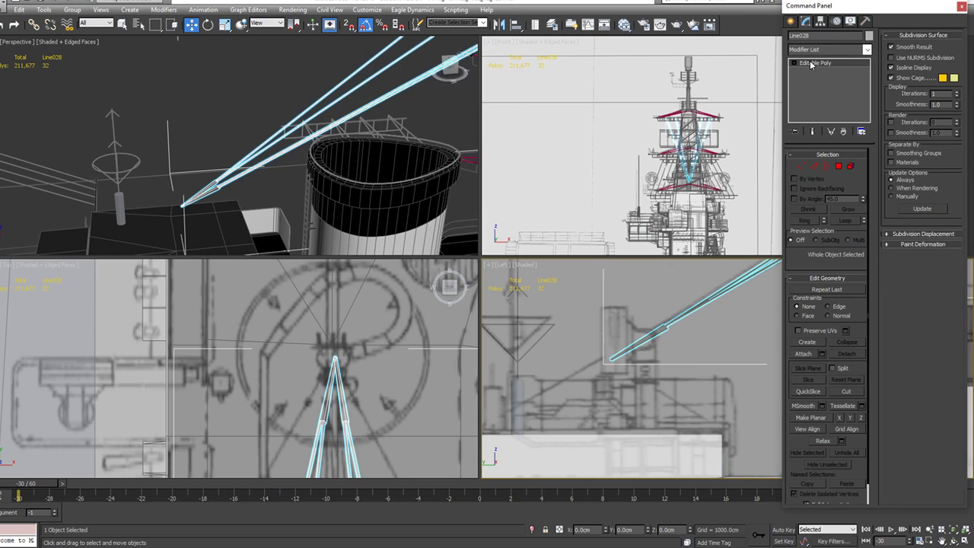
left_click(792, 21)
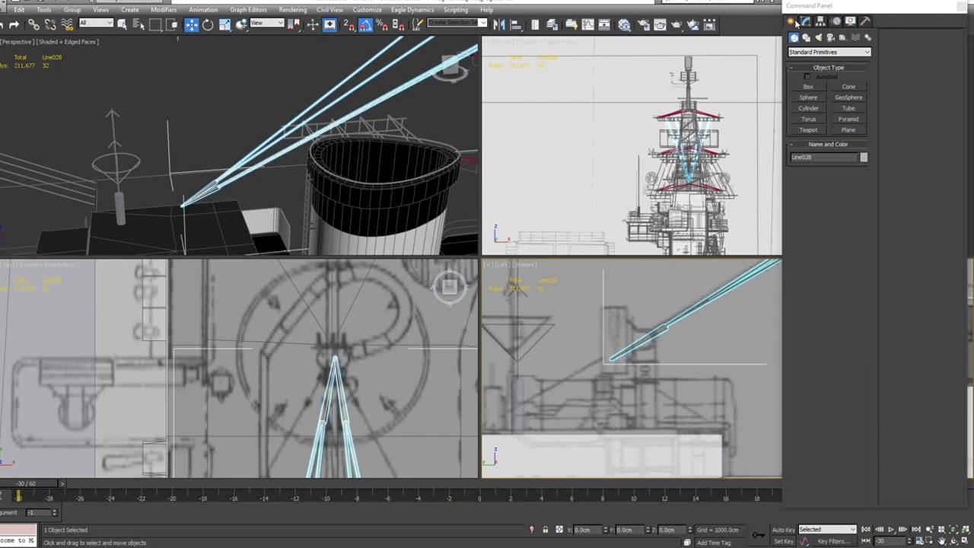
left_click(810, 109)
left_click_drag(333, 363, 342, 358)
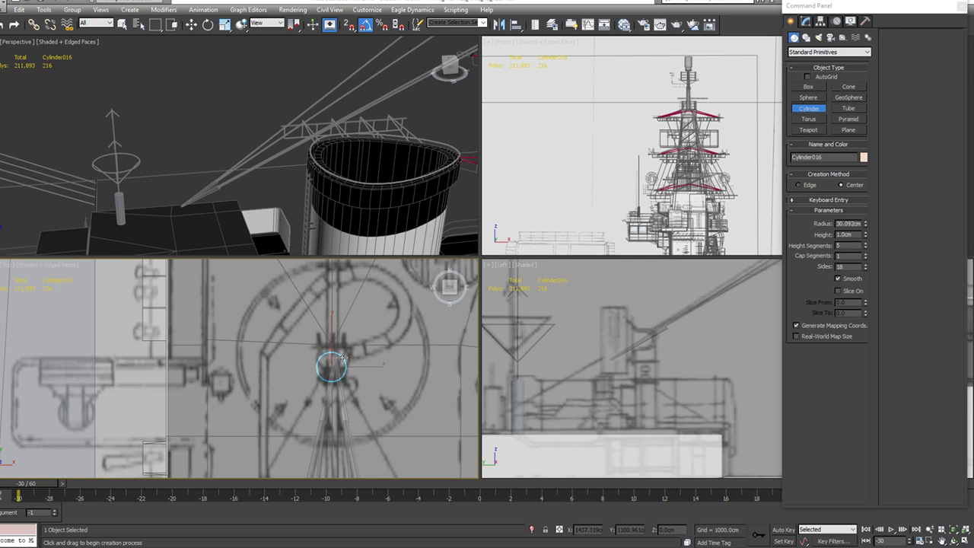
Step: Raise the cylinder so its base rests on the black deckhouse roof, at about Z 2386 cm
key("w")
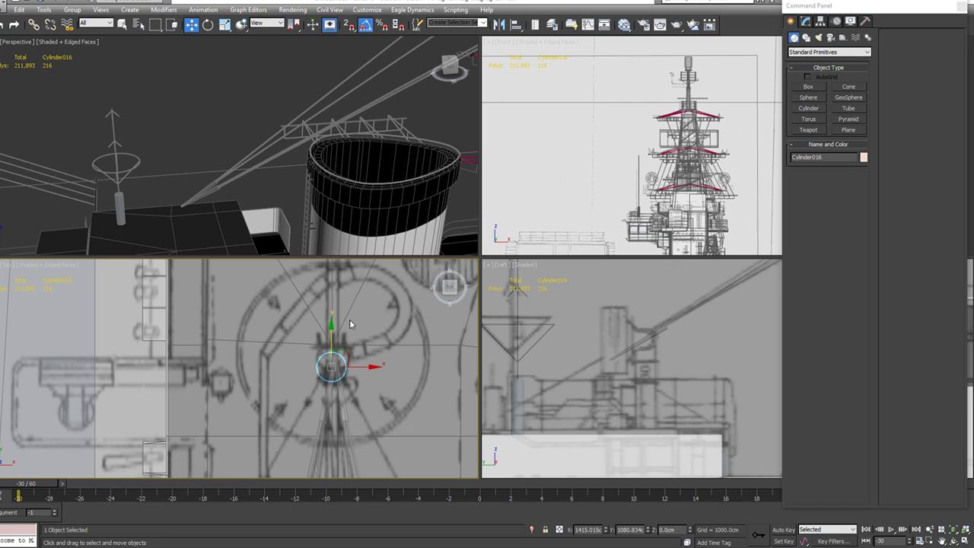
scroll(230, 234, "down", 5)
middle_click_drag(230, 237, 285, 59)
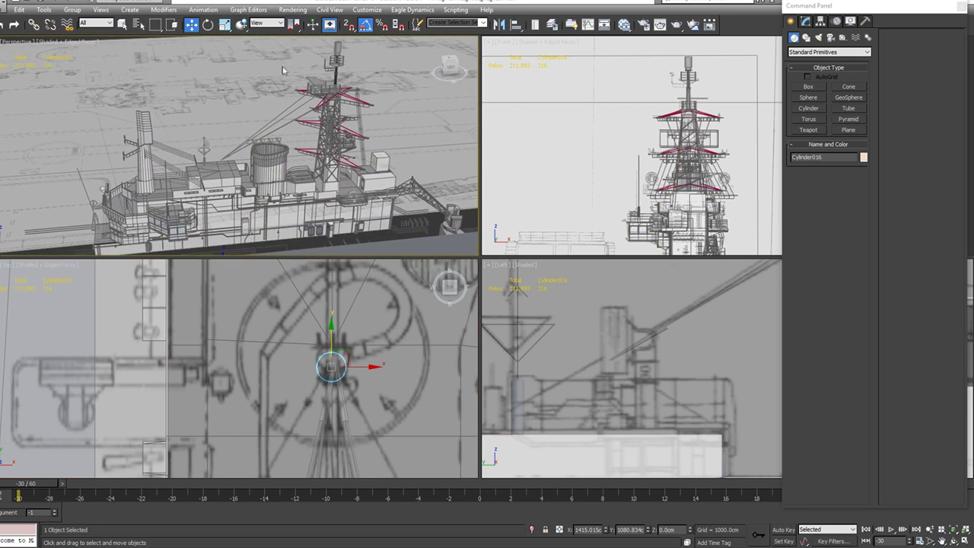
scroll(245, 160, "down", 4)
left_click_drag(255, 208, 259, 151)
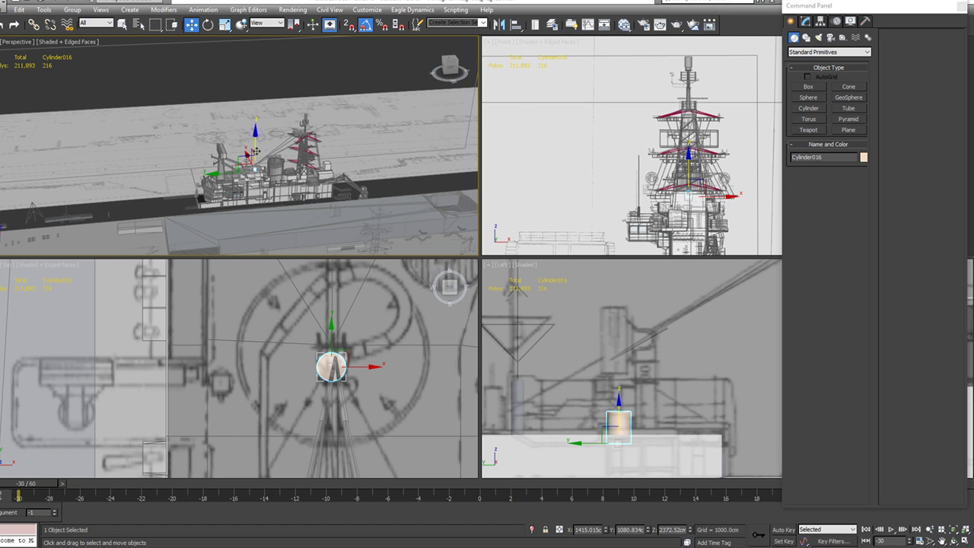
key("z")
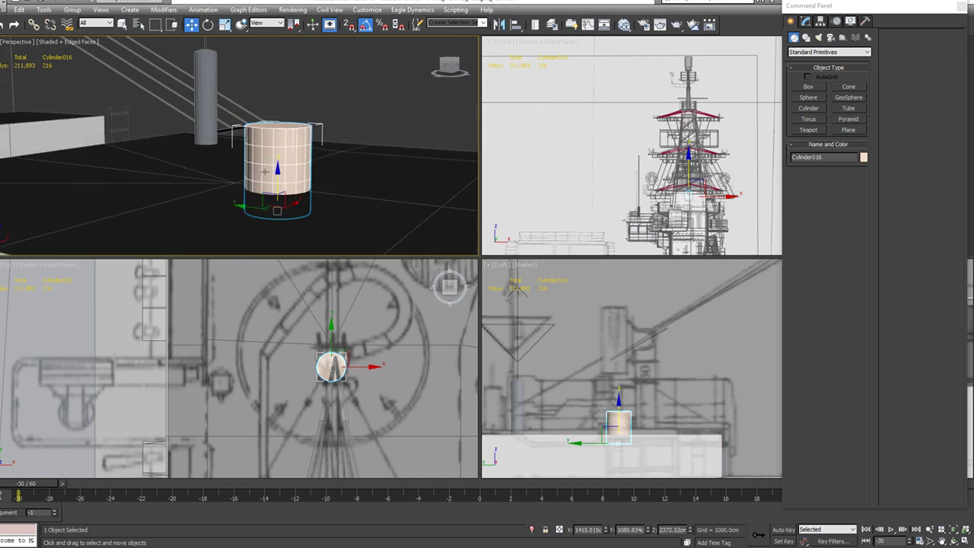
middle_click_drag(271, 162, 273, 166, "alt")
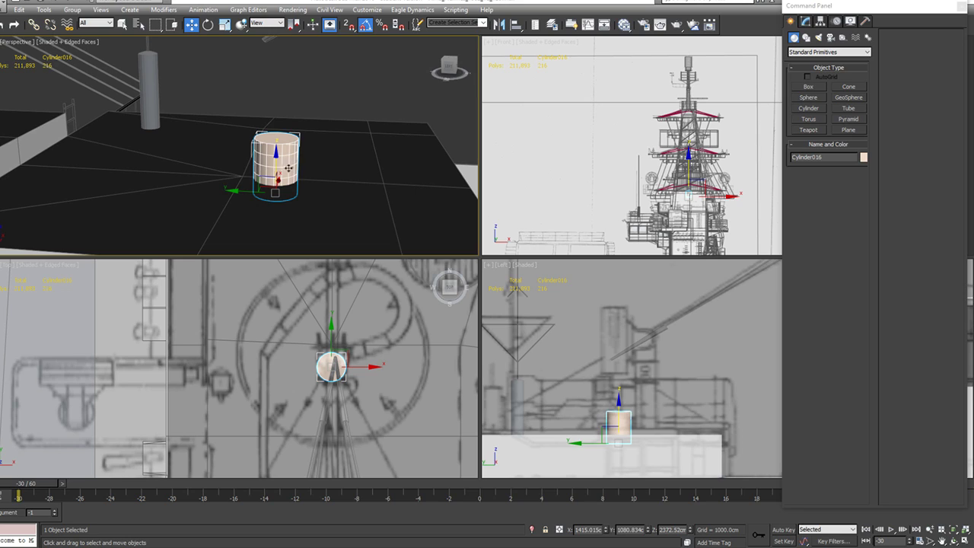
left_click_drag(273, 167, 272, 155)
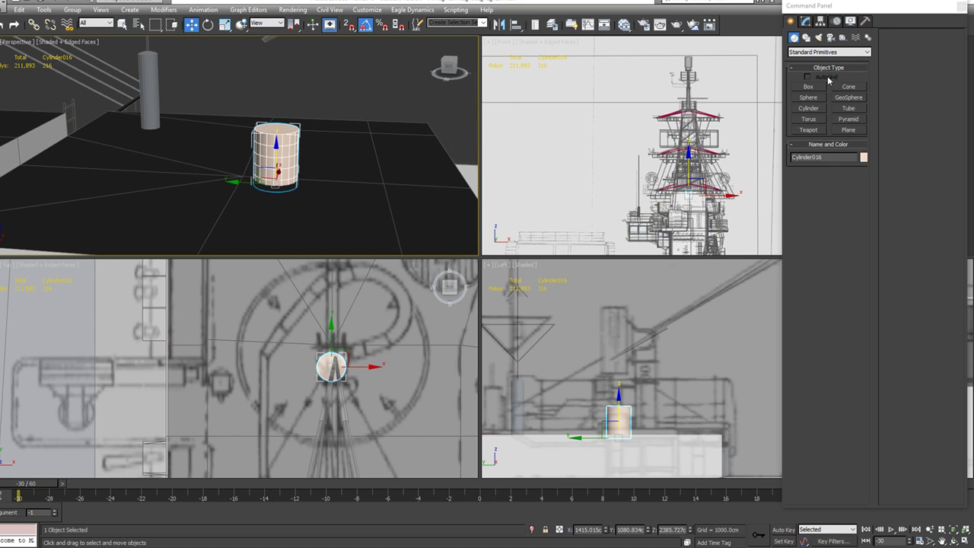
Step: Set the cylinder to 1 height segment and 2 cap segments
left_click(806, 21)
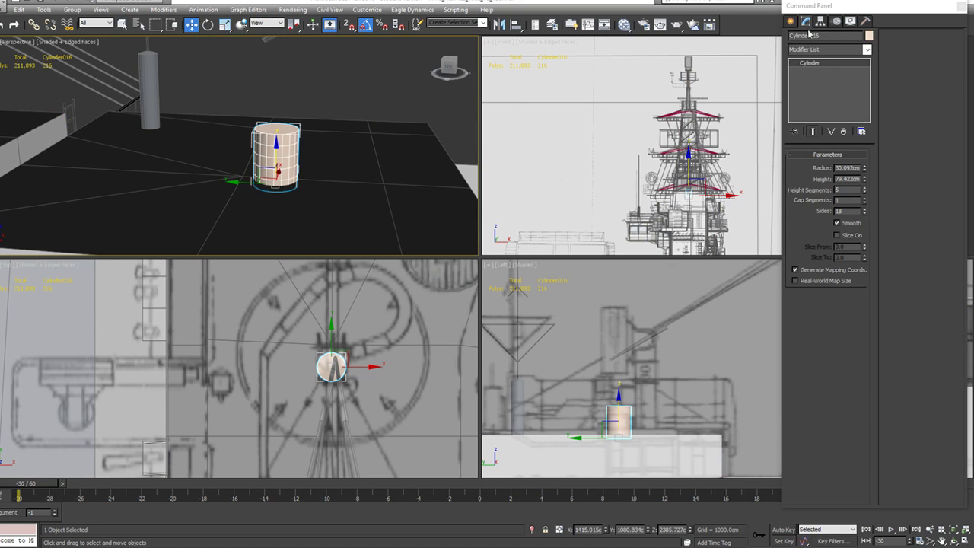
right_click(865, 189)
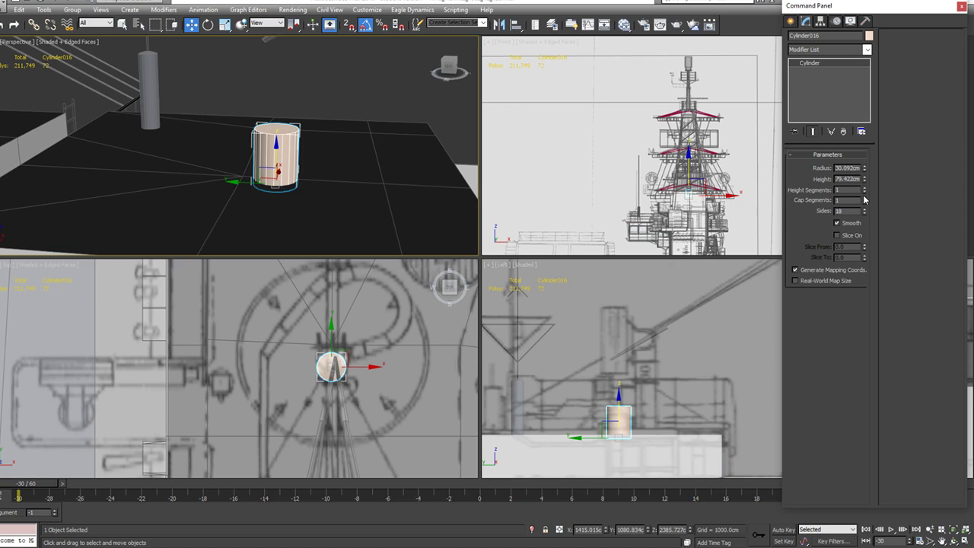
left_click(865, 198)
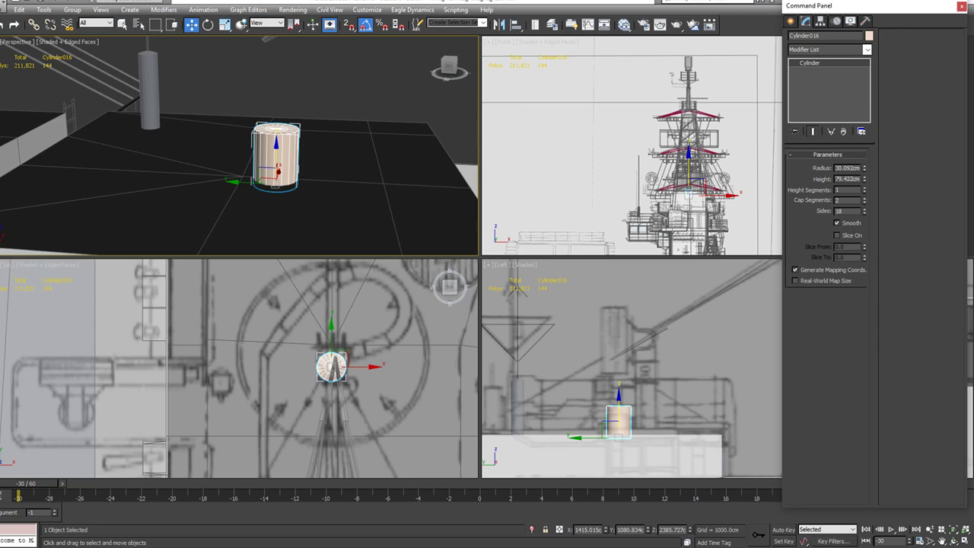
Step: In the image viewer, compare the Hermes plan sheets and examine the wire attachment and neighbouring roof fittings in the top view
key("alt+Tab")
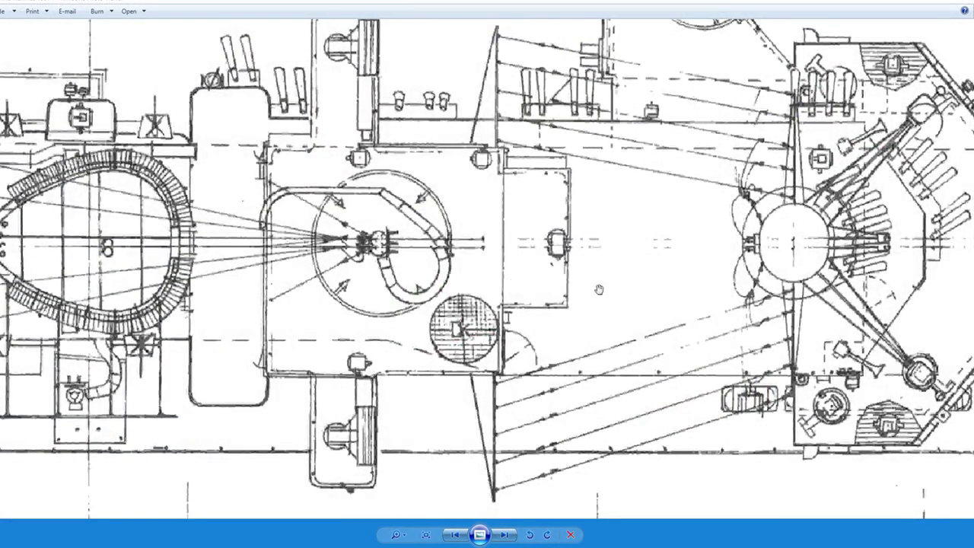
scroll(508, 334, "down", 8)
scroll(515, 327, "down", 4)
key("Right")
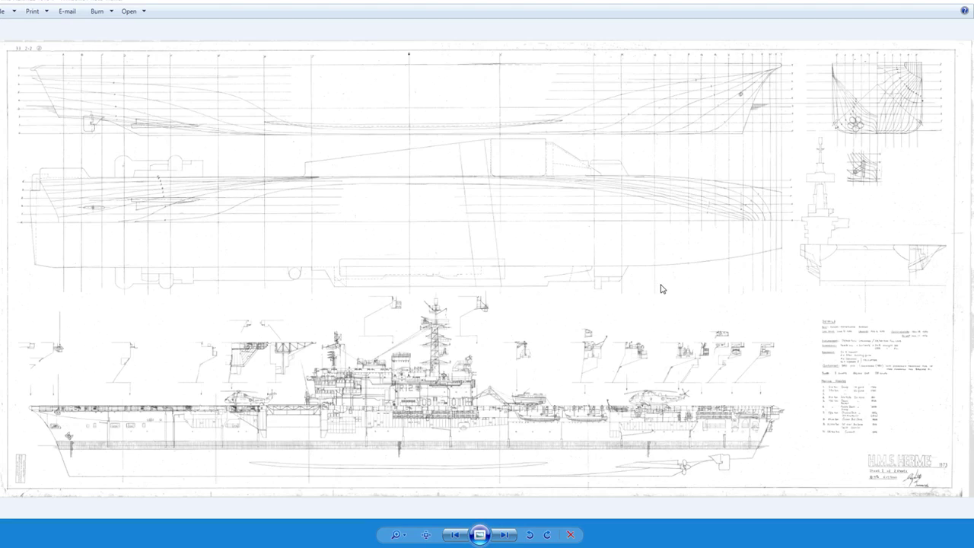
key("Left")
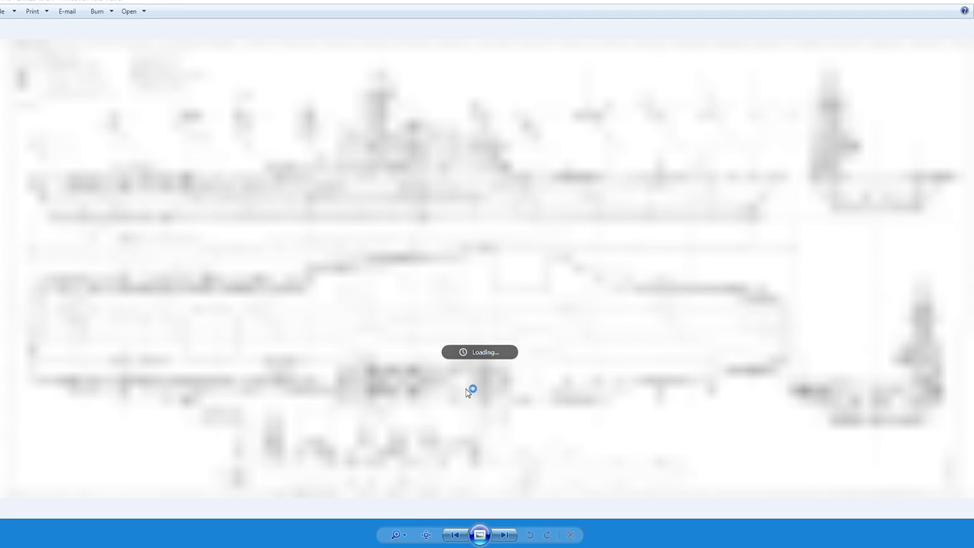
scroll(449, 386, "up", 5)
scroll(449, 387, "up", 3)
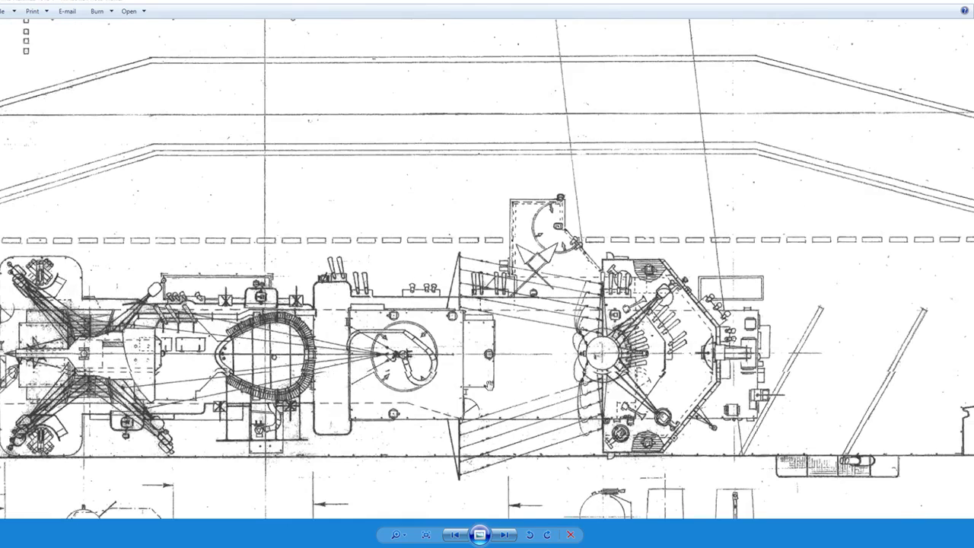
scroll(489, 384, "down", 8)
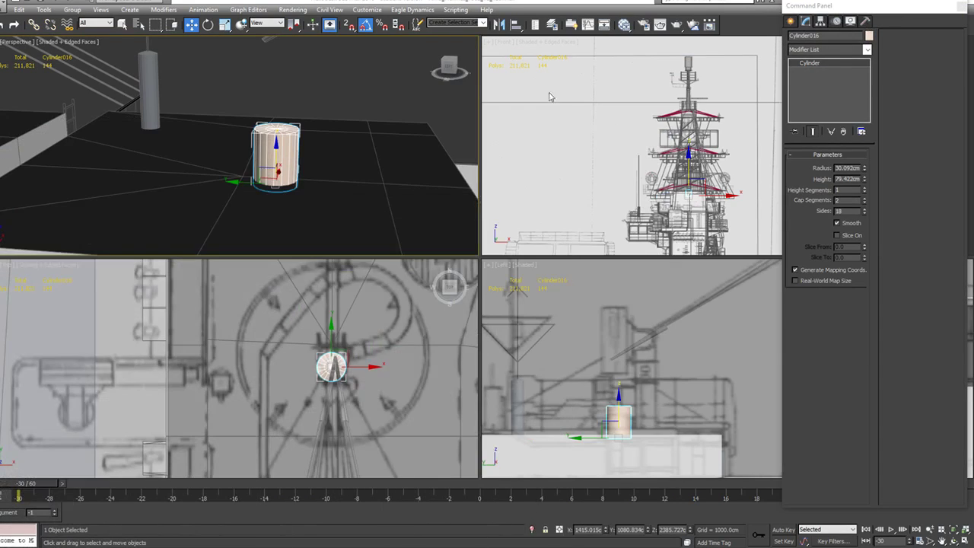
Step: Back in 3ds Max, select the whole ring antenna with its base and bring up the layer list out of the viewports' way
middle_click_drag(218, 112, 266, 176)
left_click_drag(298, 174, 249, 201)
middle_click_drag(311, 145, 307, 164)
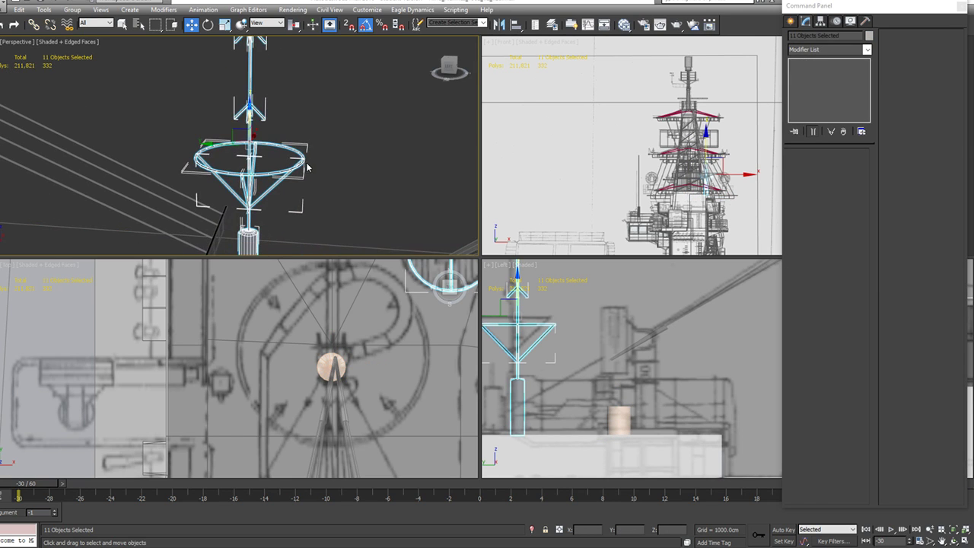
left_click(550, 26)
left_click_drag(309, 29, 0, 61)
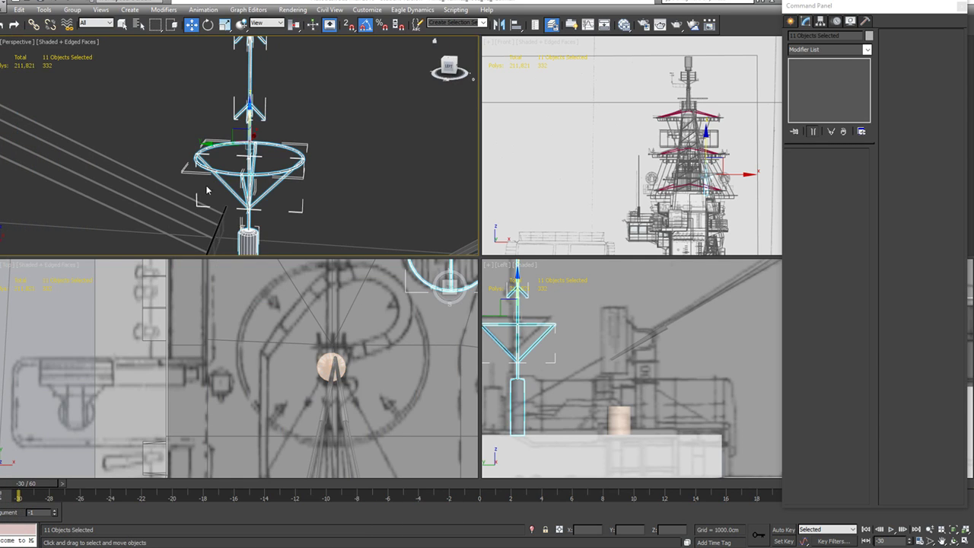
left_click(248, 217)
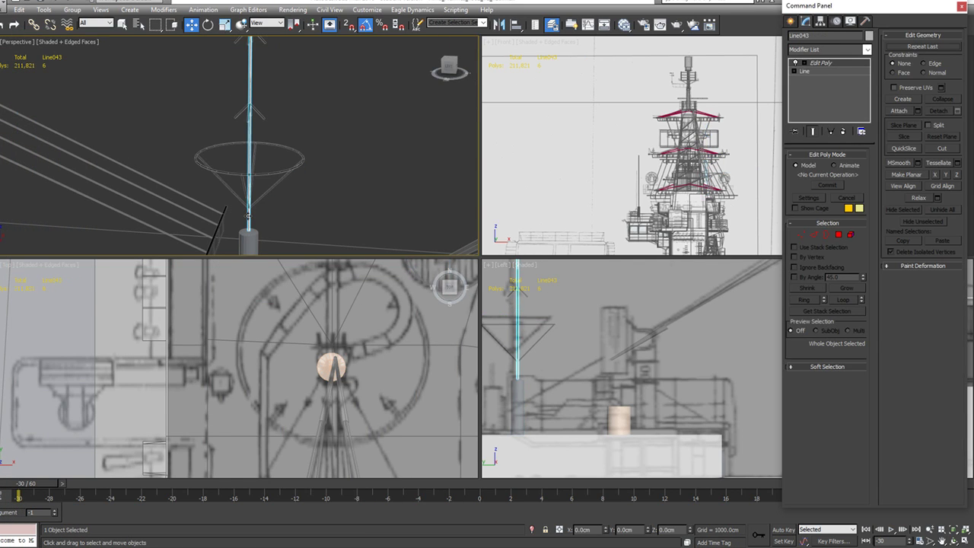
scroll(320, 120, "down", 2)
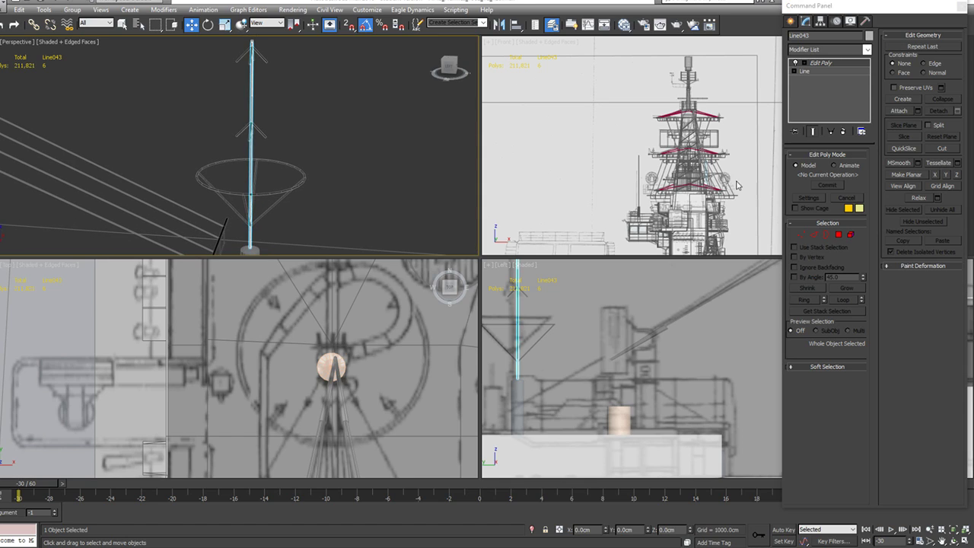
left_click(900, 111)
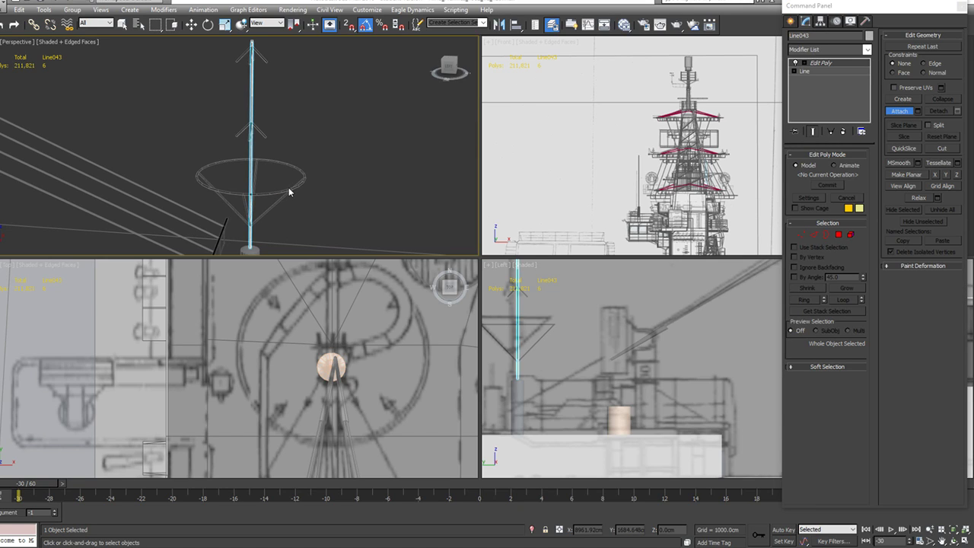
key("w")
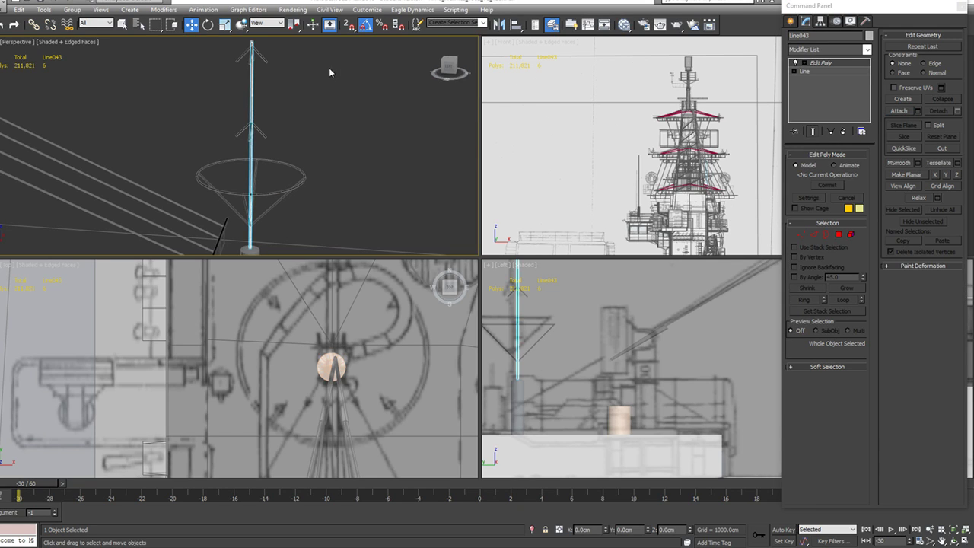
Step: Group the antenna's mast, arrow-shaped arms, ring and struts as "Top ant", leaving out the cylindrical base, and clear the selection
left_click_drag(315, 73, 202, 193)
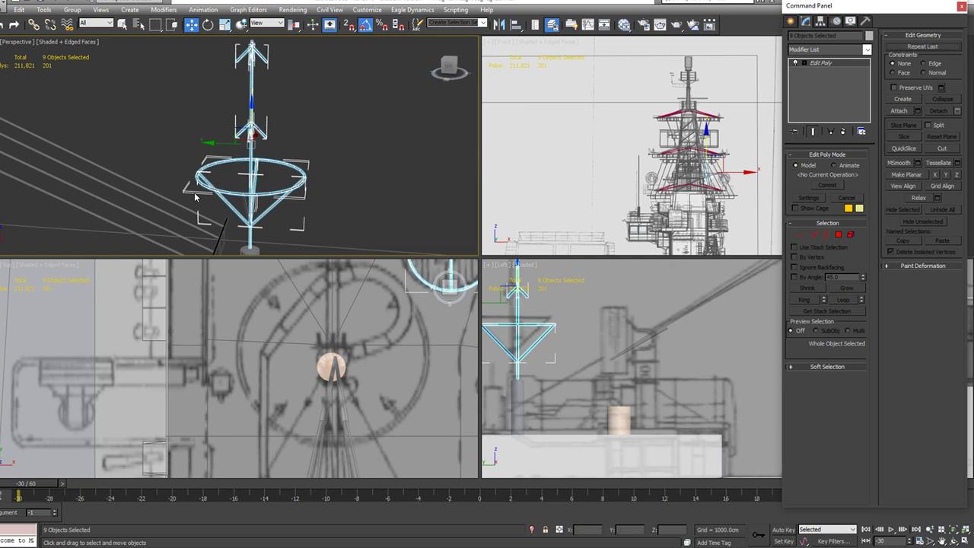
left_click_drag(344, 147, 220, 202, "ctrl")
middle_click_drag(297, 99, 317, 161)
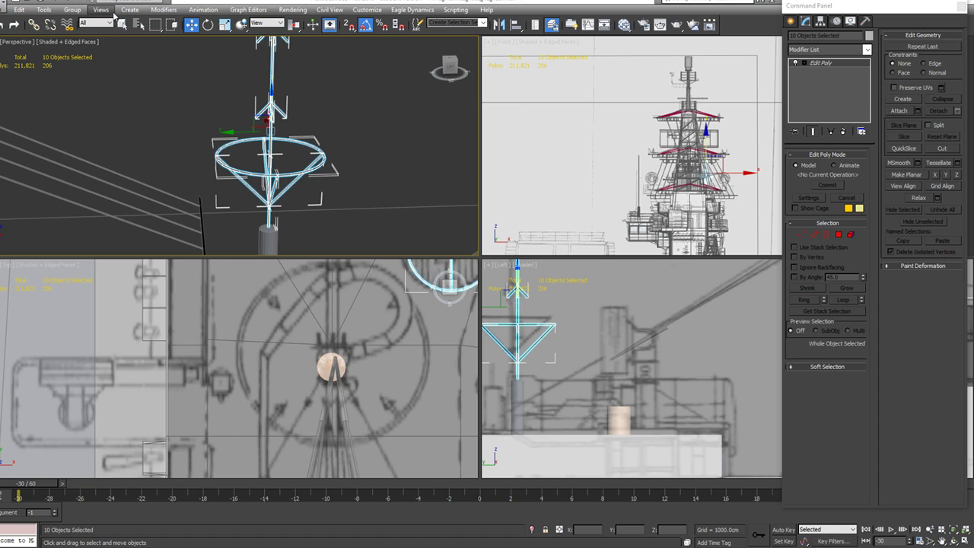
left_click(72, 10)
left_click(78, 21)
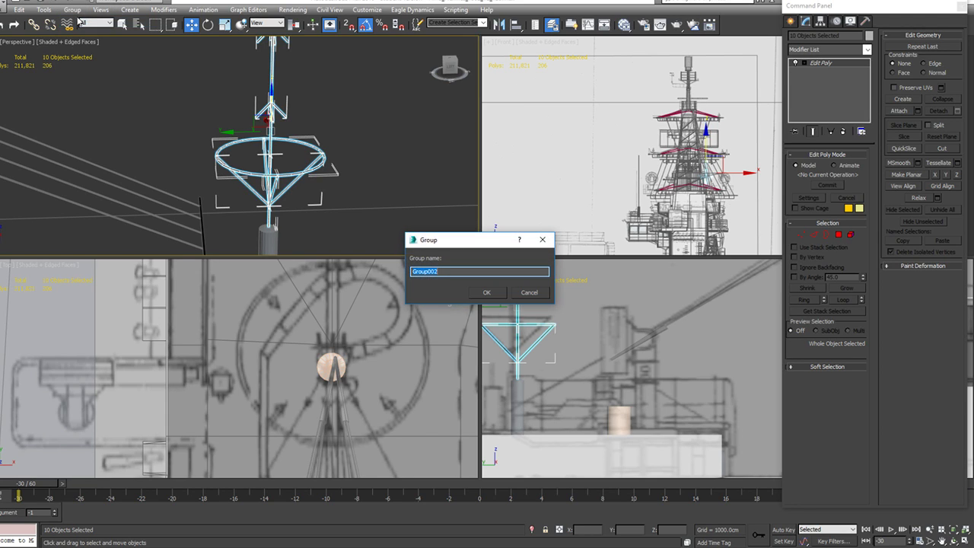
type("Top ant")
key("Return")
left_click(262, 228, "ctrl")
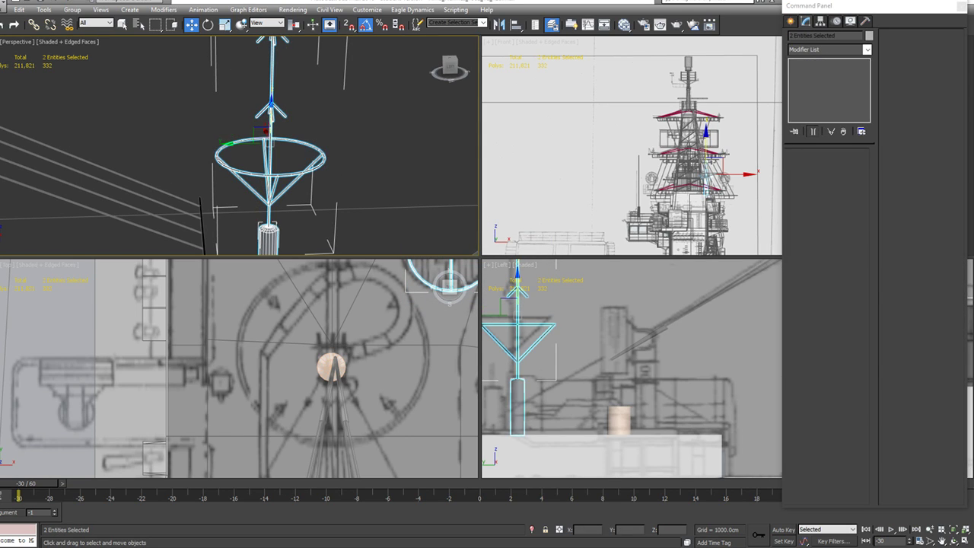
left_click(359, 161)
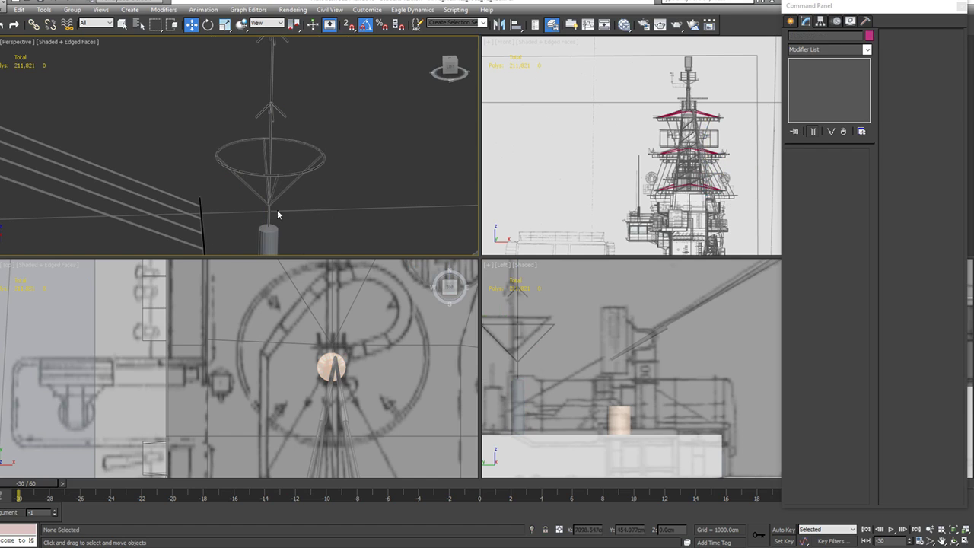
Step: Try moving the "Top ant" group together with its cylindrical base along the Y axis, undo the move and clear the selection
left_click(274, 183)
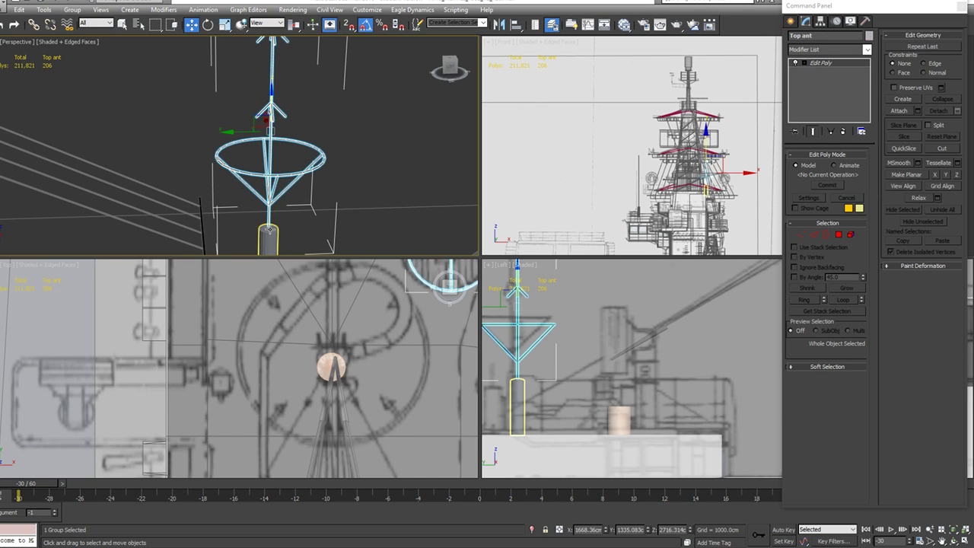
left_click(269, 228, "ctrl")
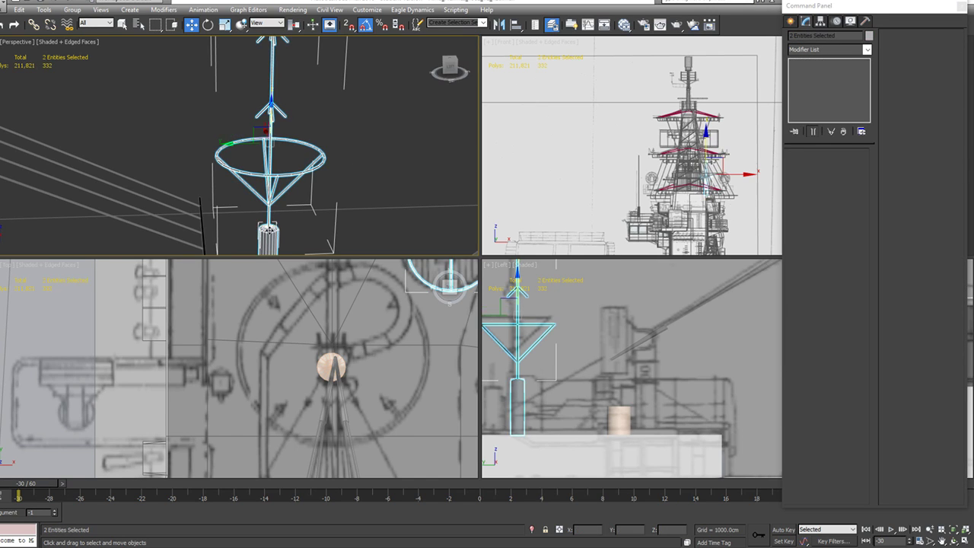
left_click(382, 197)
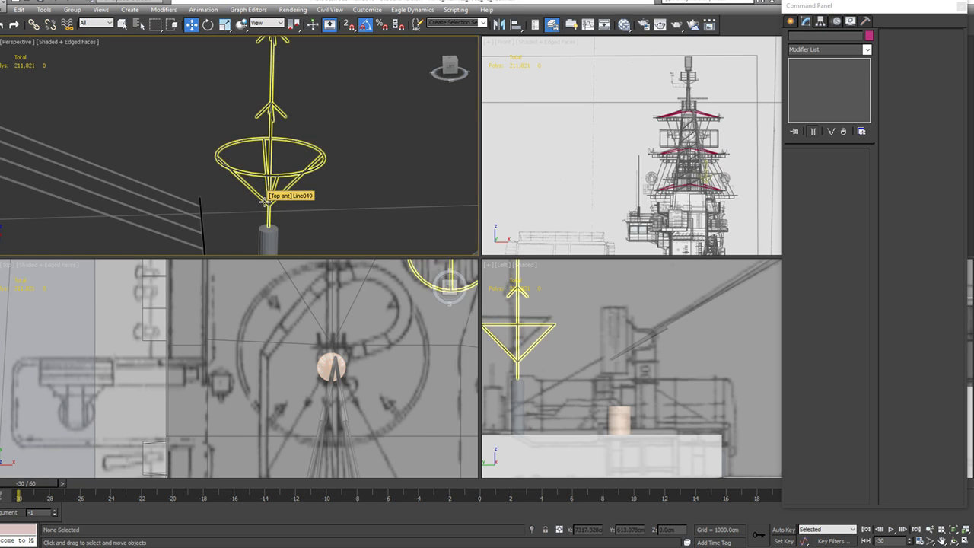
left_click(265, 201)
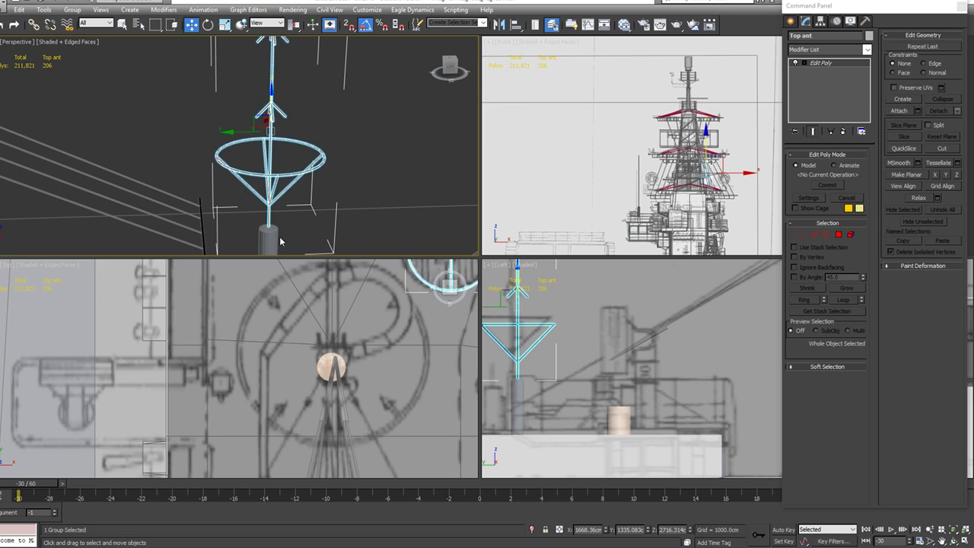
left_click(268, 237, "ctrl")
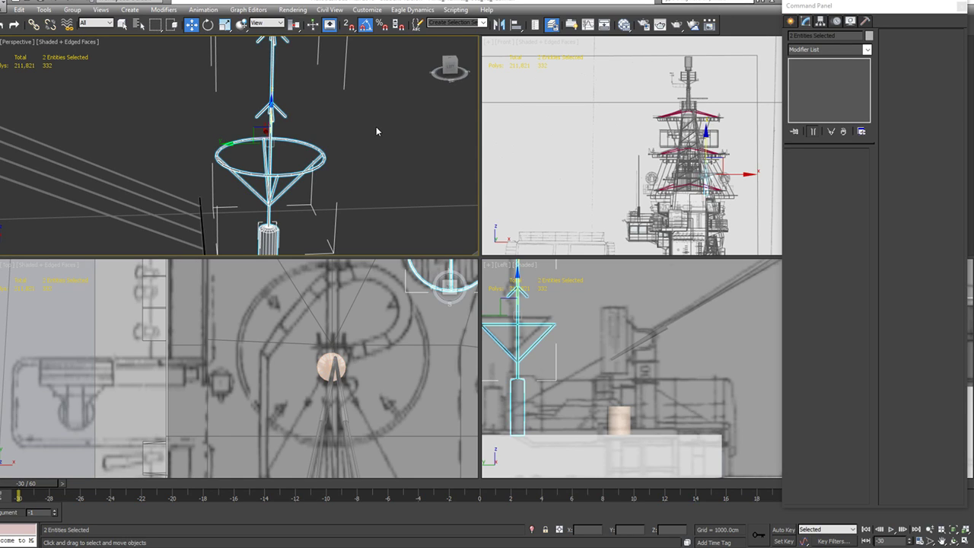
left_click_drag(238, 145, 388, 146)
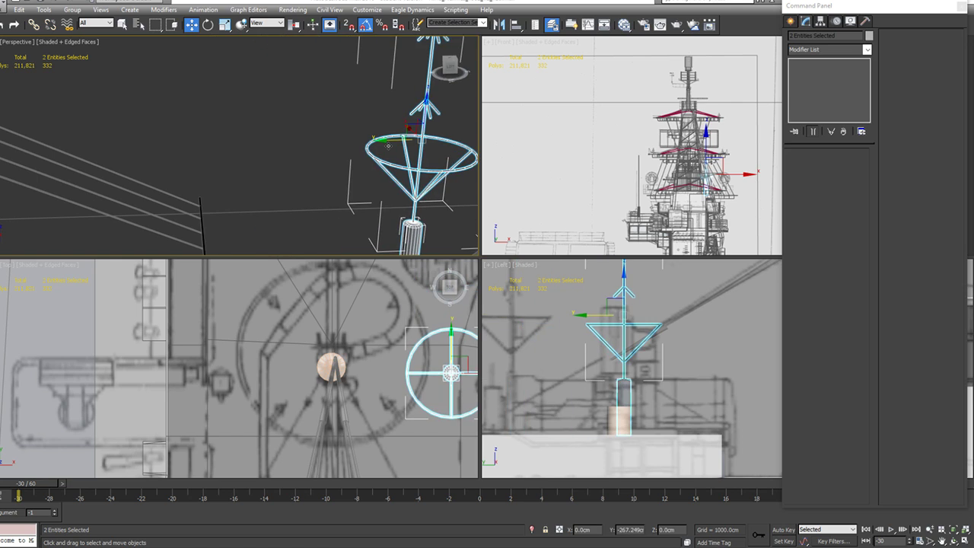
key("ctrl+z")
left_click(363, 151)
Step: Ungroup the "Top ant" group into its separate mast, arm, ring and strut objects
left_click(248, 161)
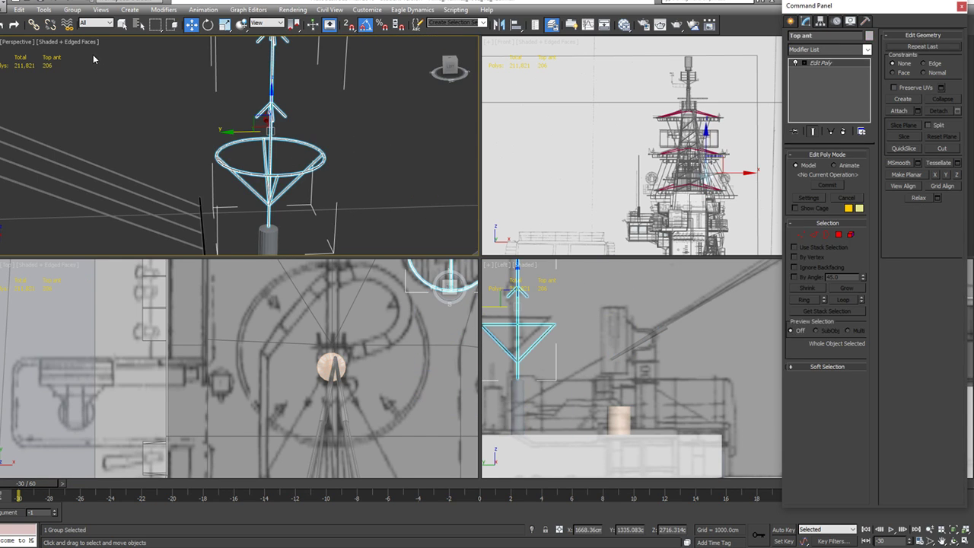
left_click(72, 9)
left_click(73, 33)
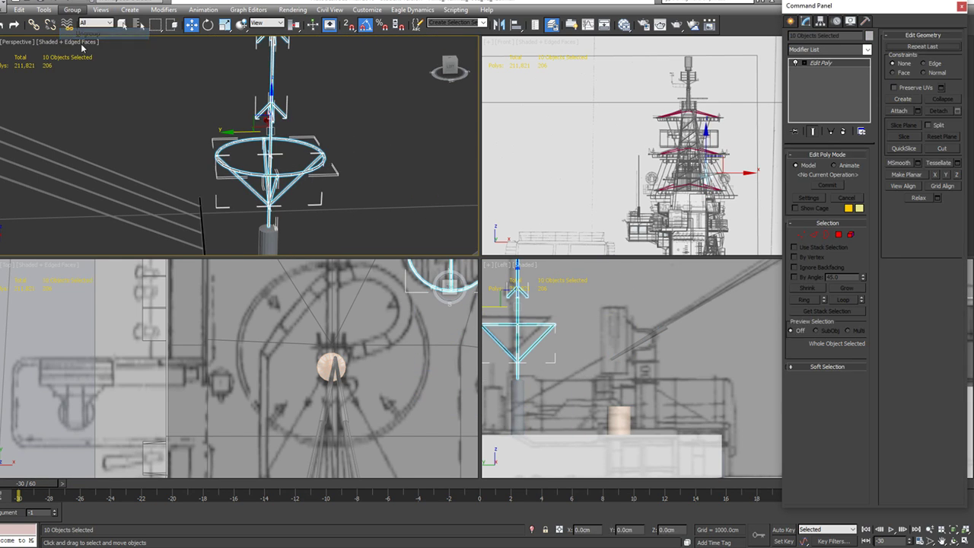
Step: Apply an Edit Poly modifier to the ungrouped antenna parts and collapse their whole modifier stack
left_click(826, 50)
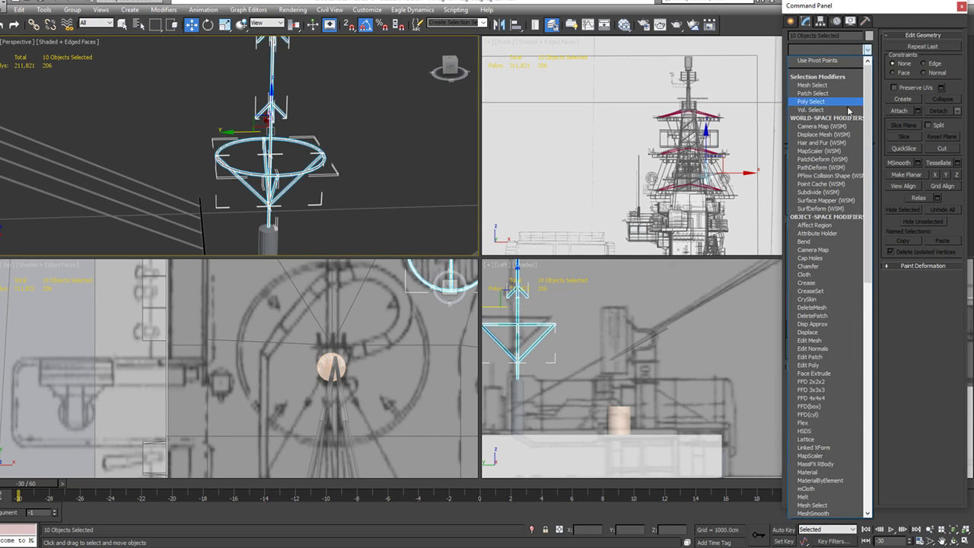
left_click(838, 365)
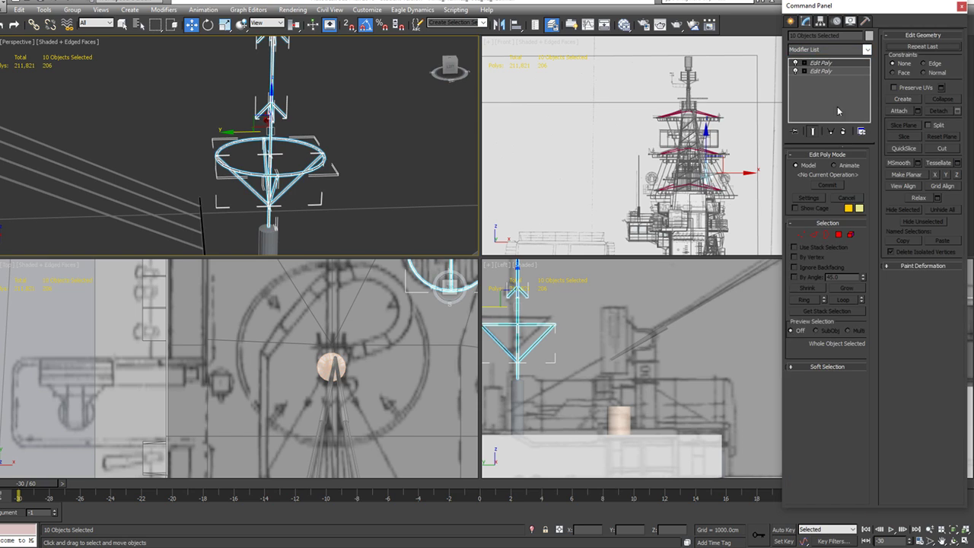
right_click(831, 63)
left_click(845, 170)
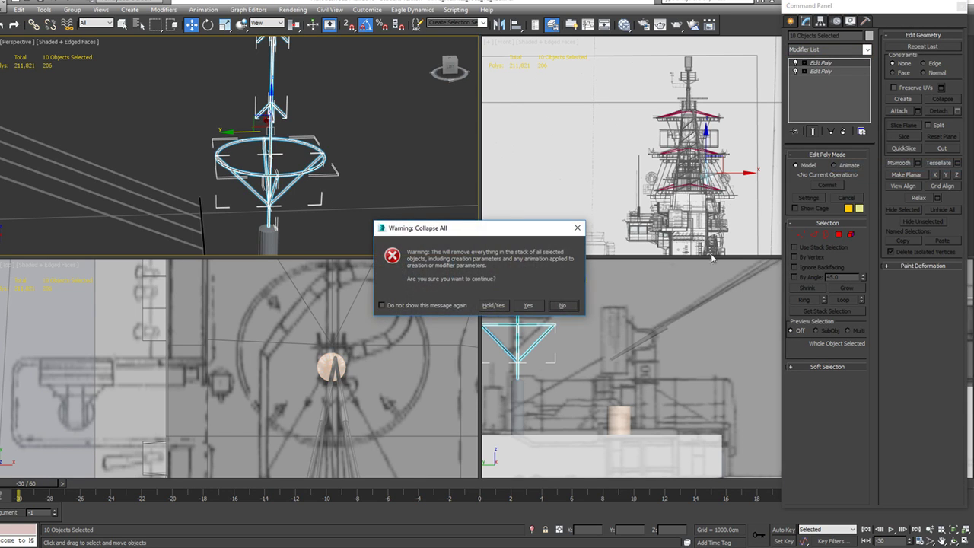
left_click(528, 305)
Step: Attach the antenna's ring, struts and arrow-shaped arms to the mast so they form one editable poly object
left_click(299, 88)
left_click(271, 76)
left_click(806, 354)
left_click(279, 181)
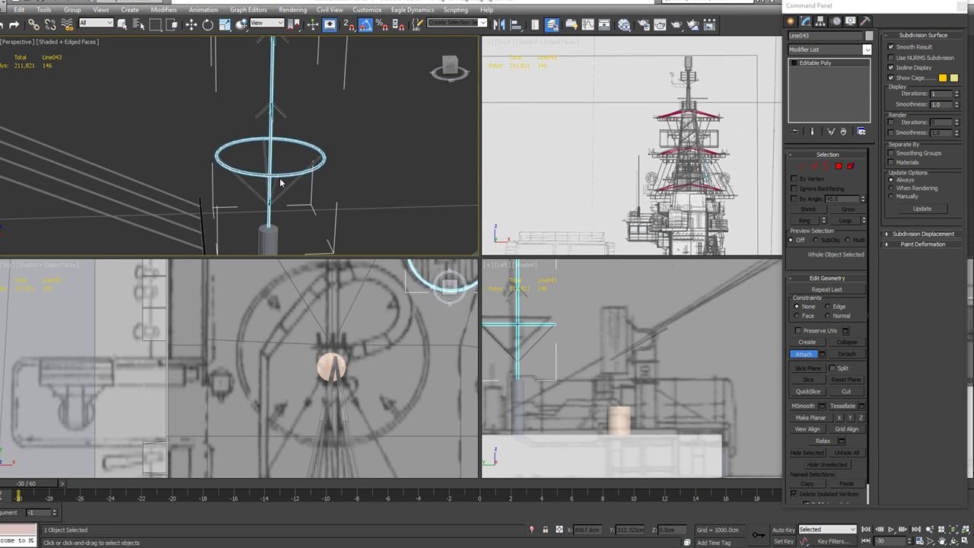
left_click(296, 181)
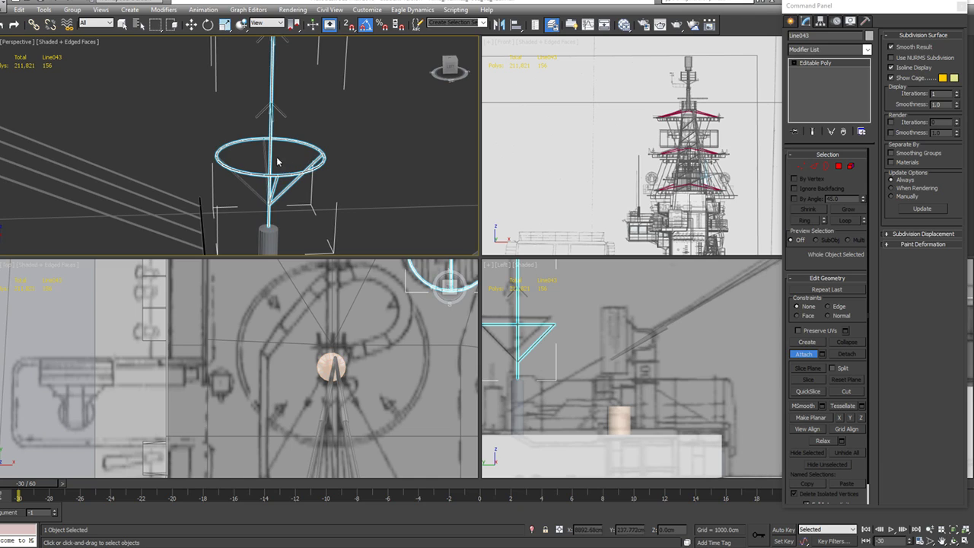
left_click(245, 183)
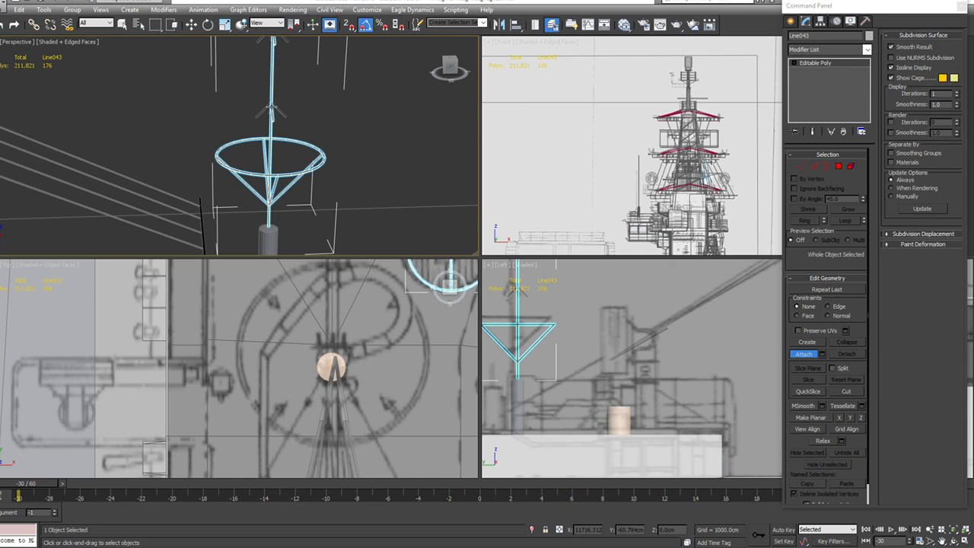
left_click(277, 110)
left_click(261, 113)
middle_click_drag(302, 104, 309, 167, "alt")
left_click(272, 46)
Step: Select the merged ring antenna together with its cylindrical base and hide both from the viewports
key("w")
left_click_drag(283, 182, 271, 138)
left_click(267, 224, "ctrl")
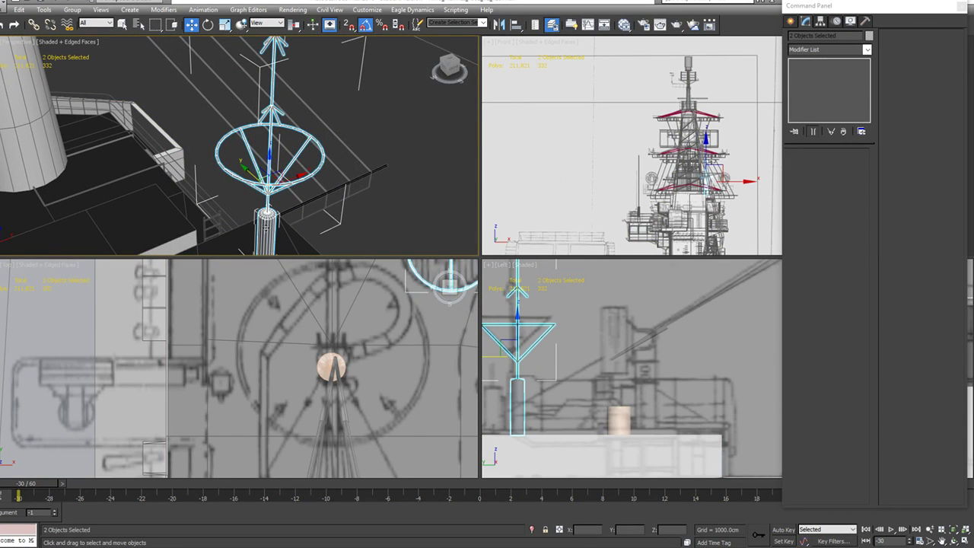
middle_click_drag(266, 225, 288, 231, "alt")
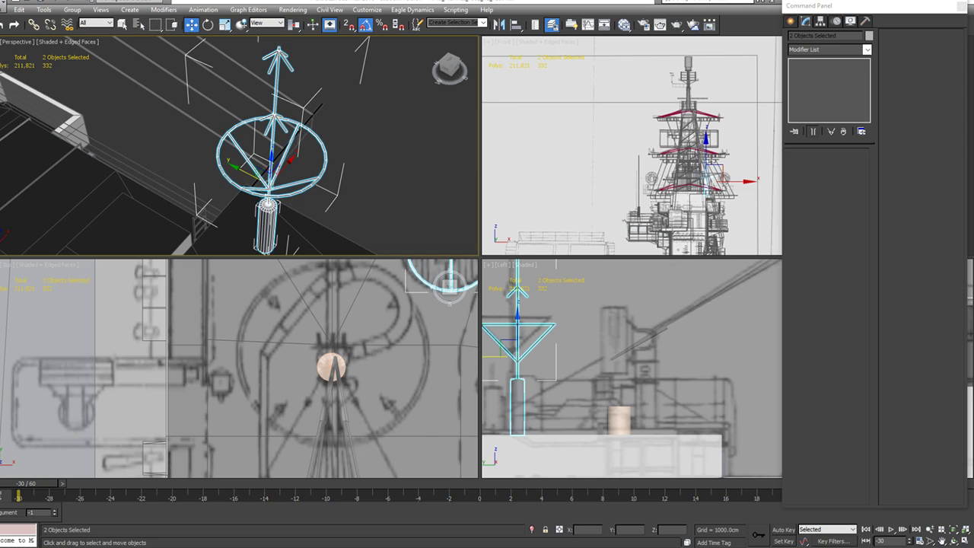
key("Delete")
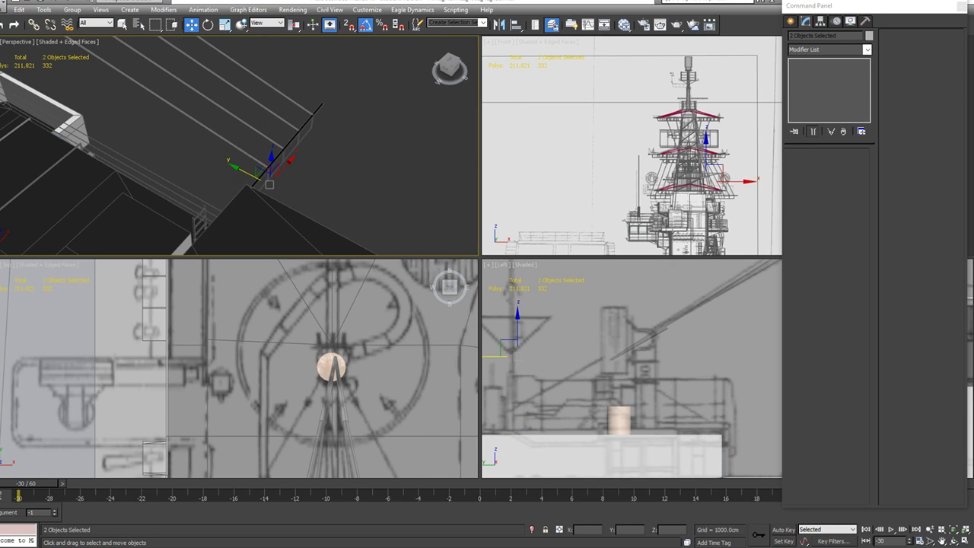
Step: Move the roof cylinder beneath the aerial wires along Y to about 1099.35 cm, matching the plan in the top view
left_click(405, 174)
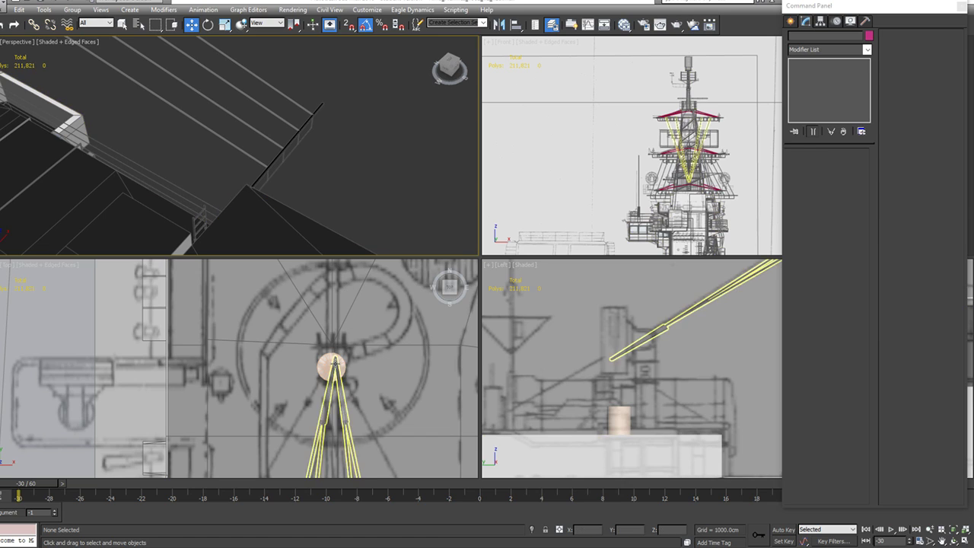
left_click(331, 366)
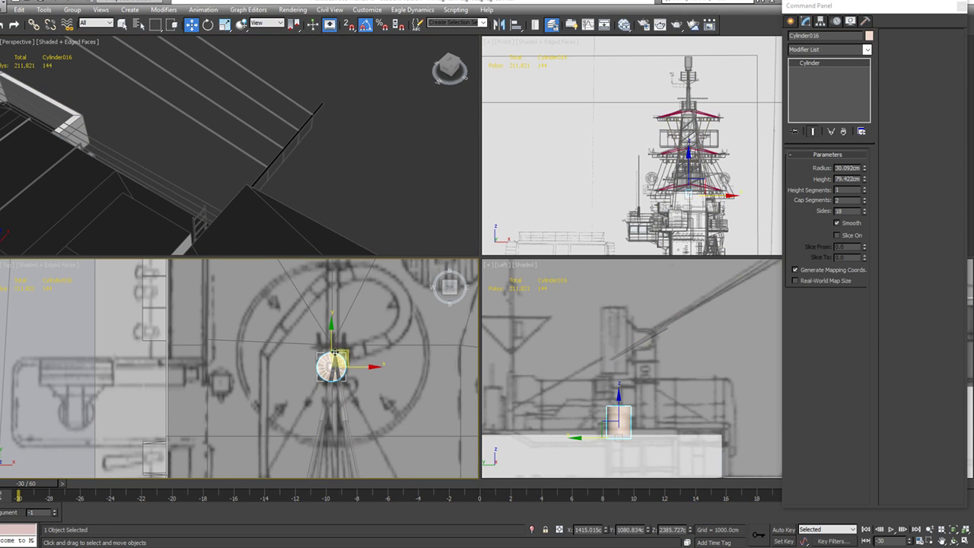
left_click_drag(331, 366, 331, 357)
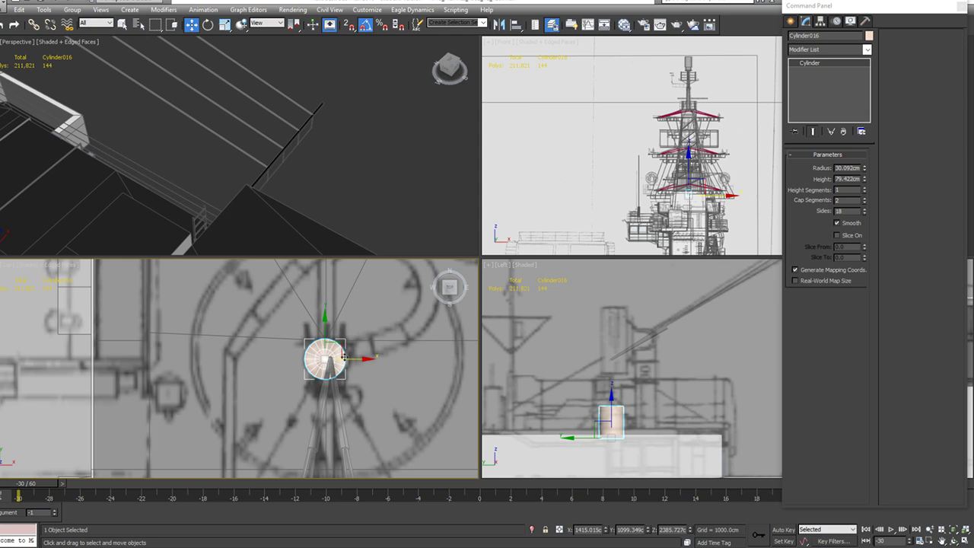
Step: Select the island roof's centre-line vertex in the top view and copy its X coordinate, leaving the island mesh as it was
scroll(343, 355, "down", 5)
middle_click_drag(339, 300, 347, 366)
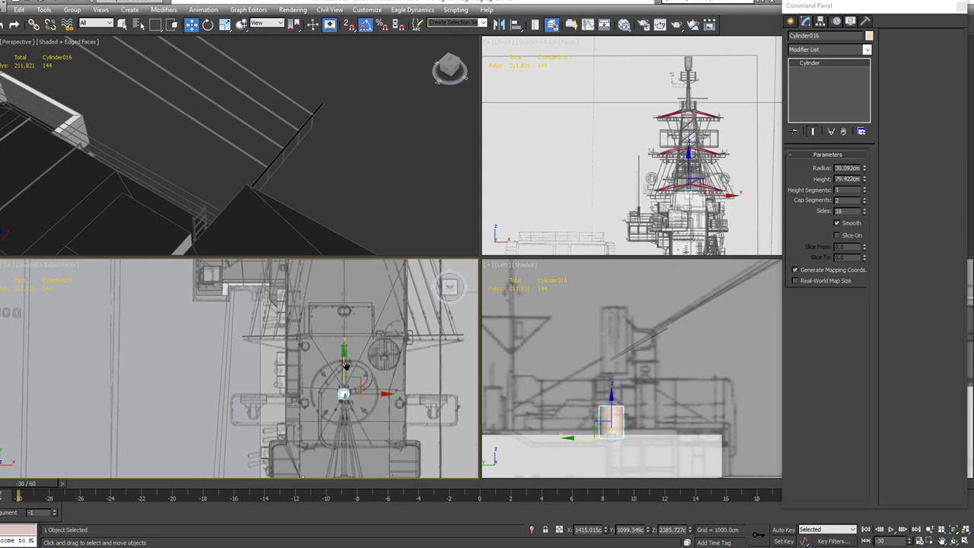
left_click(349, 334)
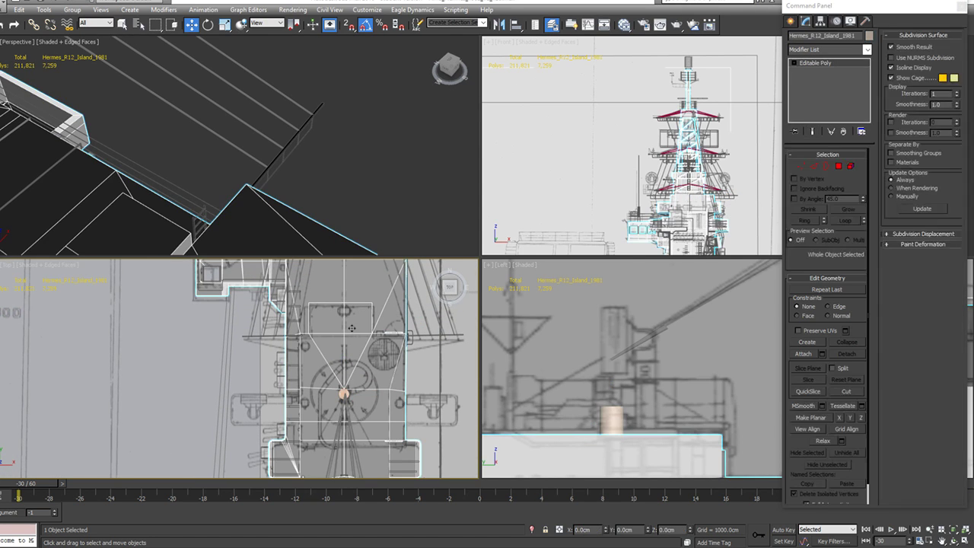
key("1")
left_click(346, 333)
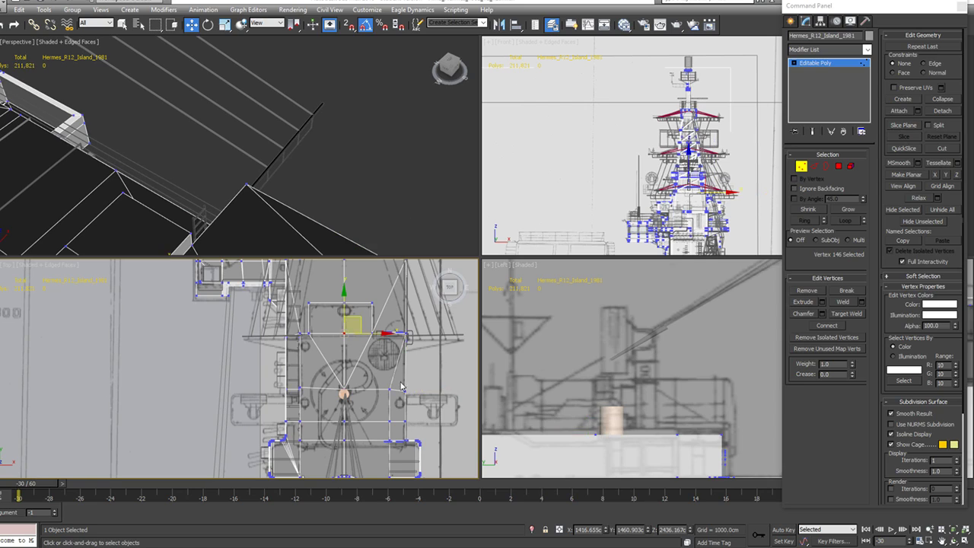
double_click(584, 530)
type("1")
key("Return")
key("ctrl+z")
key("1")
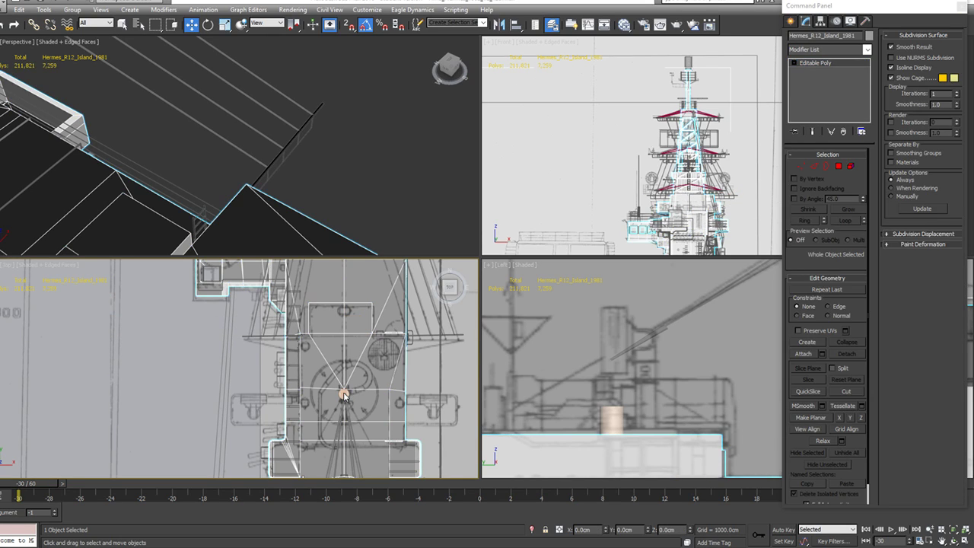
Step: Set the roof cylinder's X position to 1416.655 cm and close the layer list
left_click(345, 393)
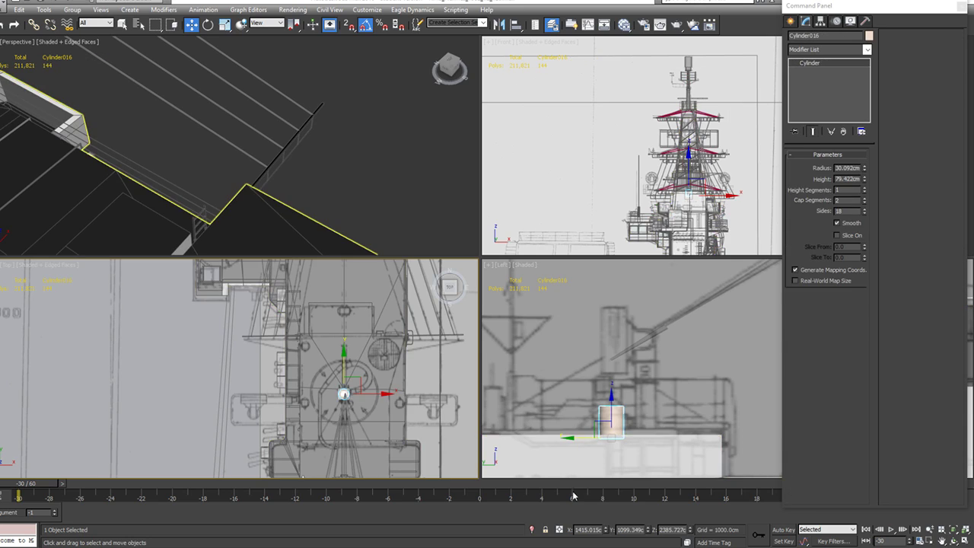
left_click(582, 529)
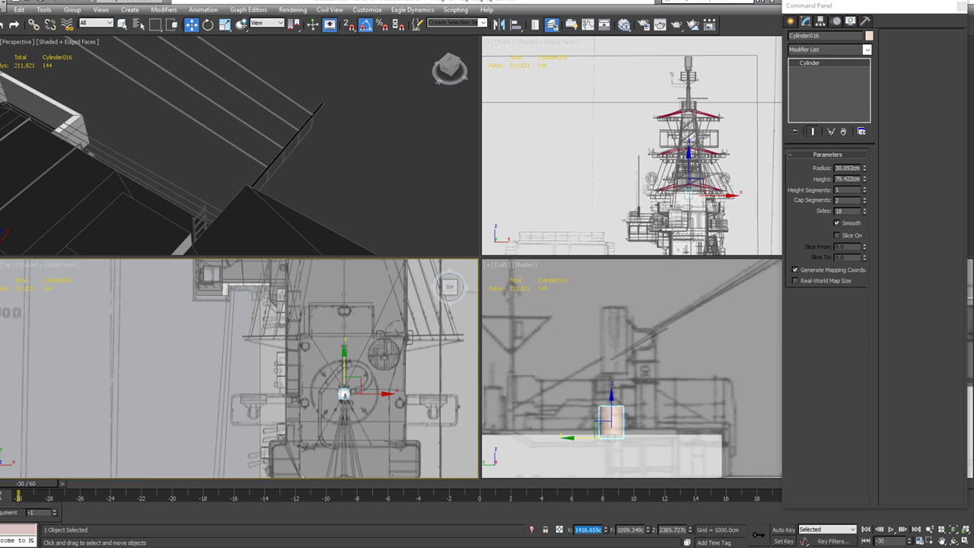
left_click(550, 25)
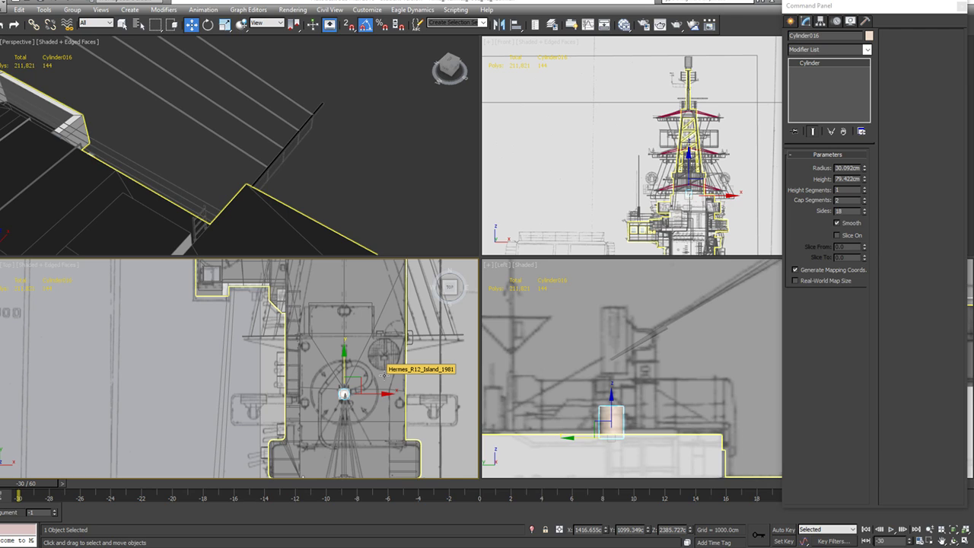
Step: Shift the aerial wires' lower end vertices onto the roof cylinder's centre in the top view, and reselect the cylinder
key("z")
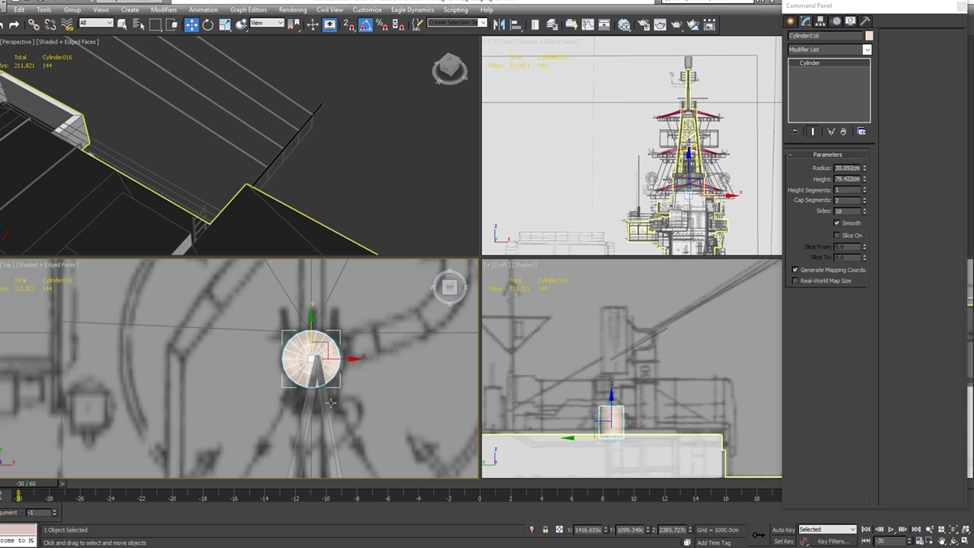
left_click(327, 399)
key("1")
left_click_drag(356, 333, 336, 368)
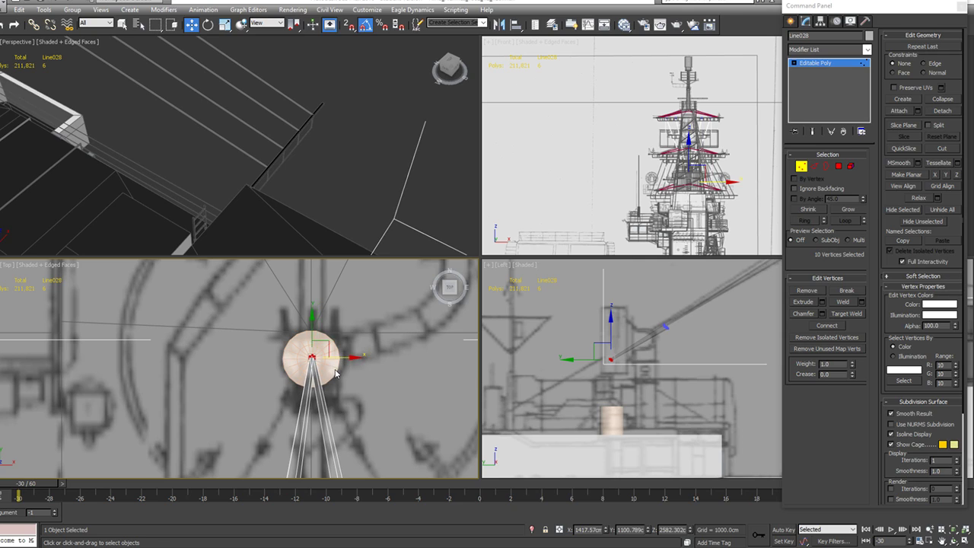
key("1")
left_click(329, 373)
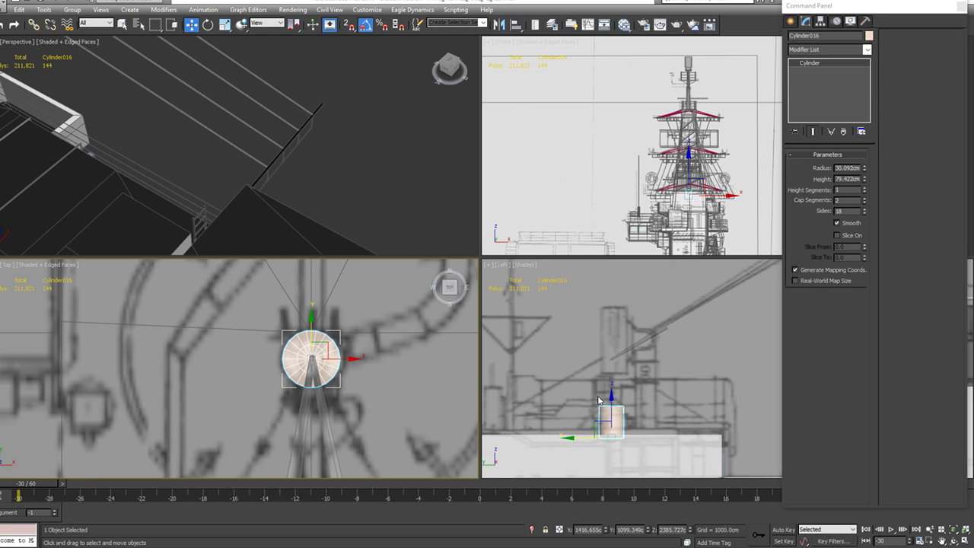
Step: In the image viewer, examine the wires' lower attachment on the plan sheets, and back in 3ds Max check the wires against the roof cylinder
key("alt+Tab")
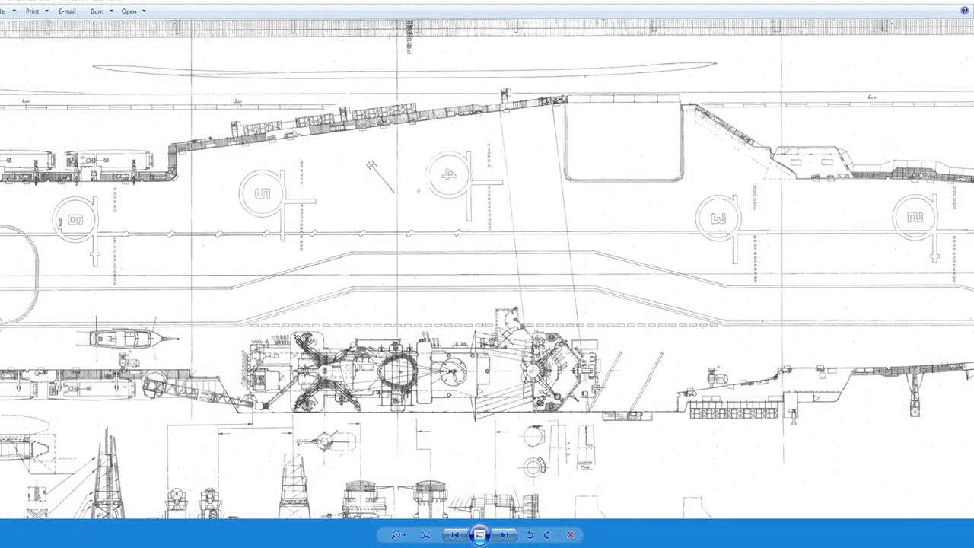
left_click_drag(508, 156, 481, 460)
scroll(442, 186, "up", 2)
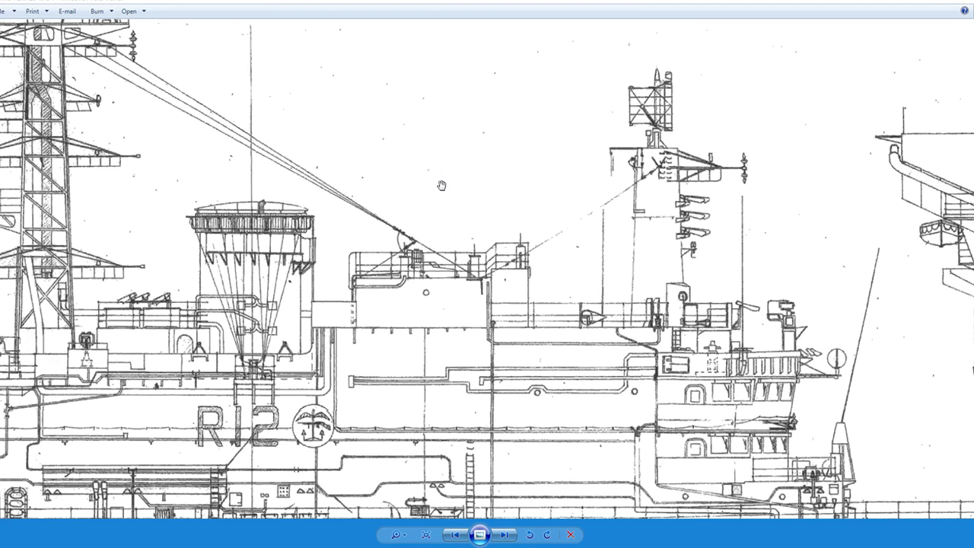
left_click(913, 2)
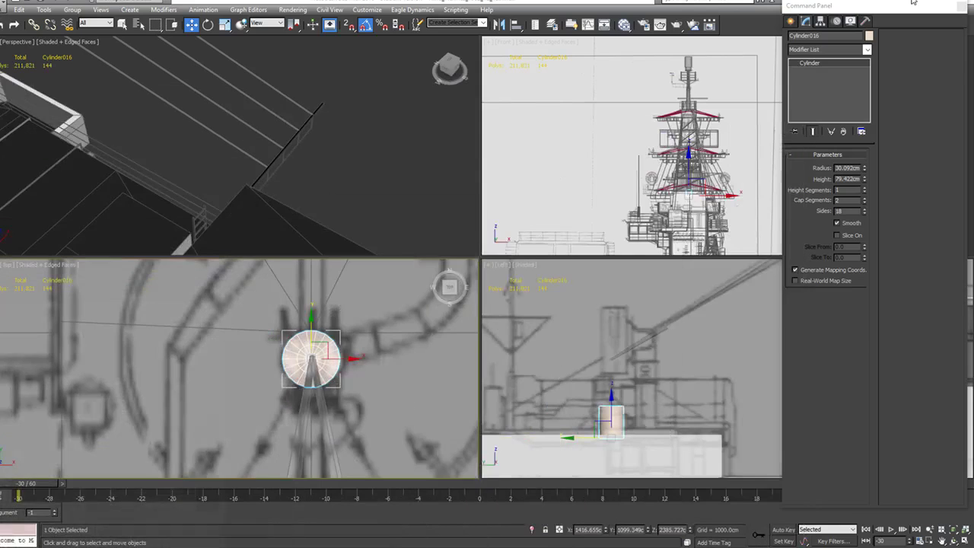
left_click(319, 397)
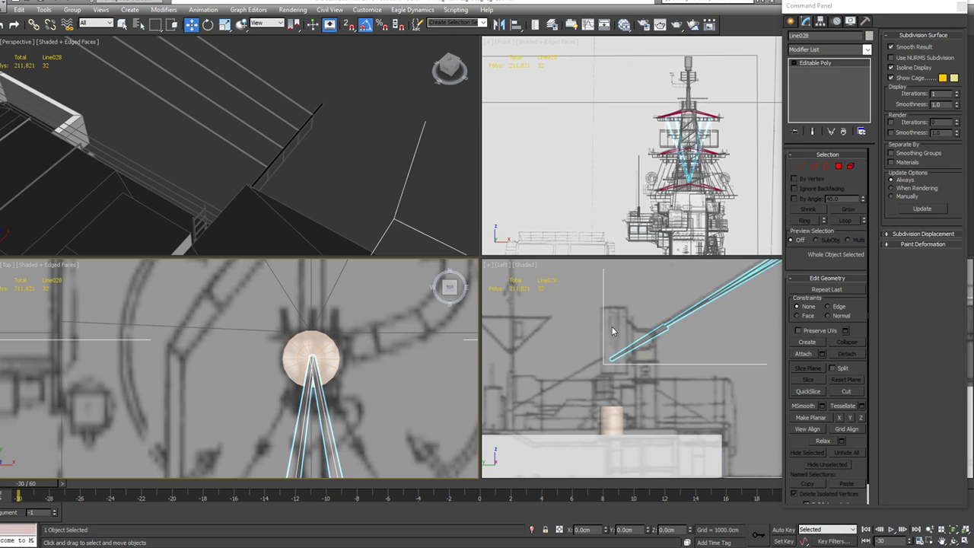
left_click(606, 414)
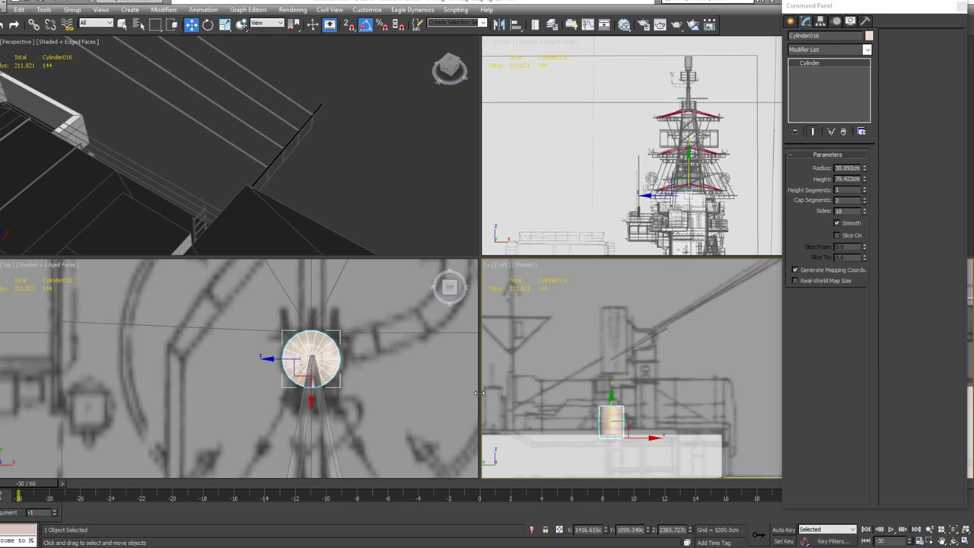
Step: Reduce the roof cylinder's number of sides to 12
scroll(306, 387, "up", 3)
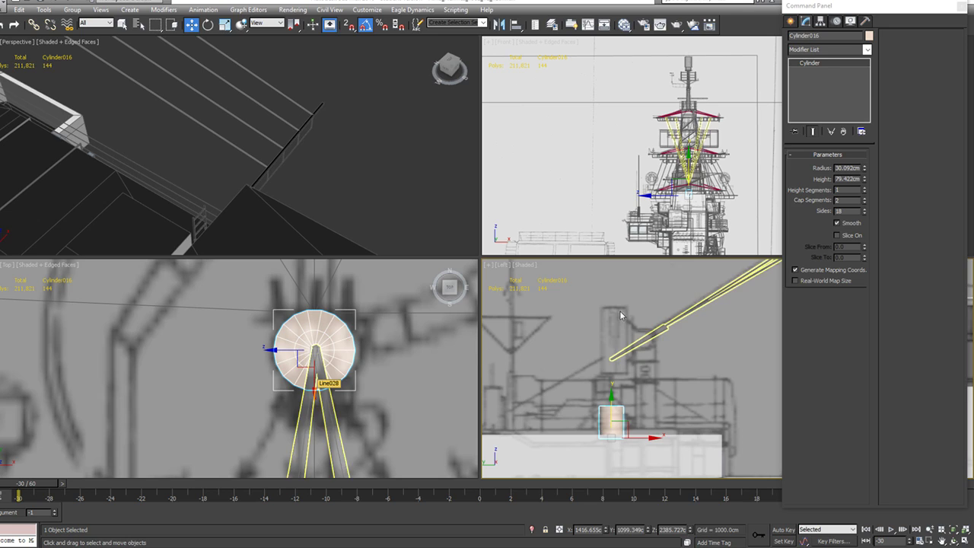
left_click(825, 49)
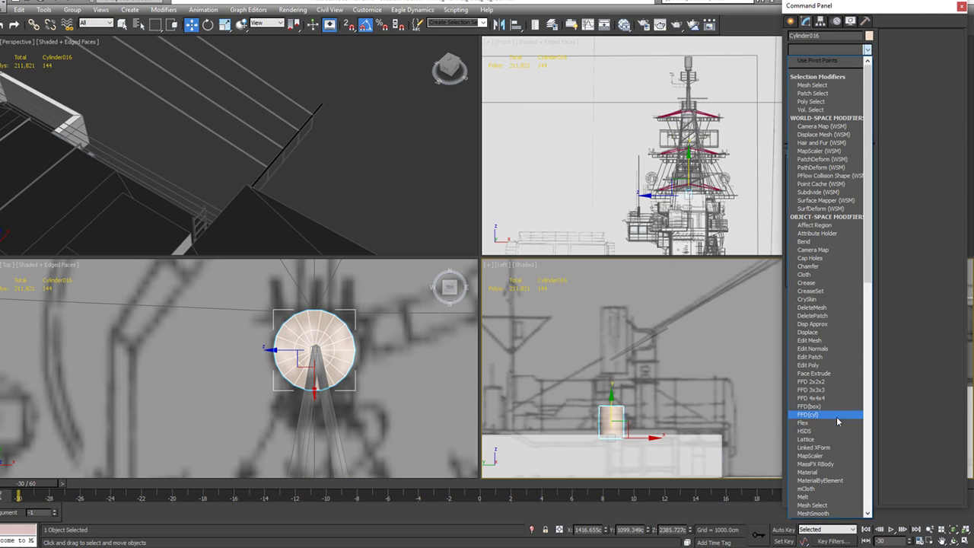
left_click(928, 249)
left_click(865, 214)
left_click(864, 213)
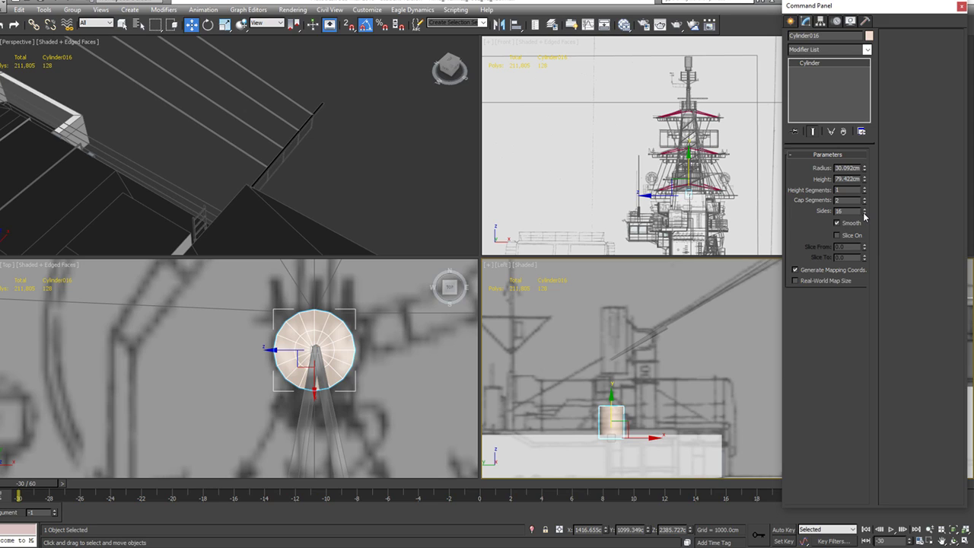
left_click(865, 214)
left_click(865, 214)
left_click(865, 214)
left_click(865, 214)
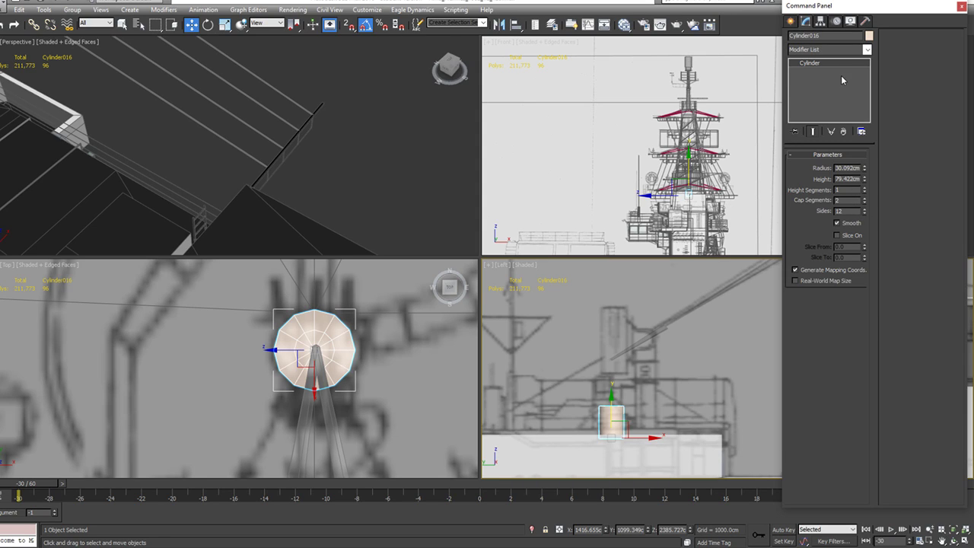
Step: Set the roof cylinder's height to 80 cm and its radius to 30 cm
double_click(853, 179)
type("80")
key("shift+Tab")
type("30")
key("Return")
Step: Add an Edit Poly modifier to the roof cylinder and delete the polygons of its bottom cap
left_click(813, 51)
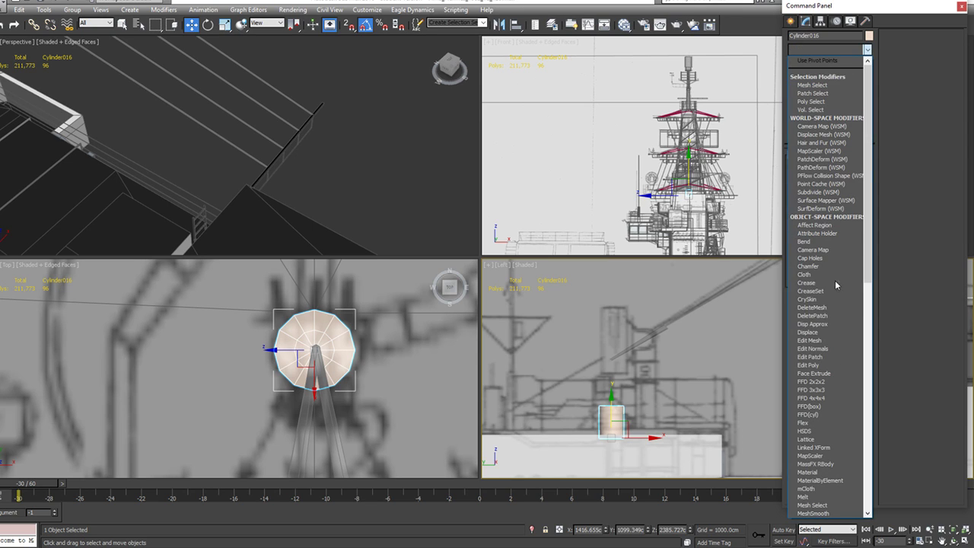
left_click(831, 366)
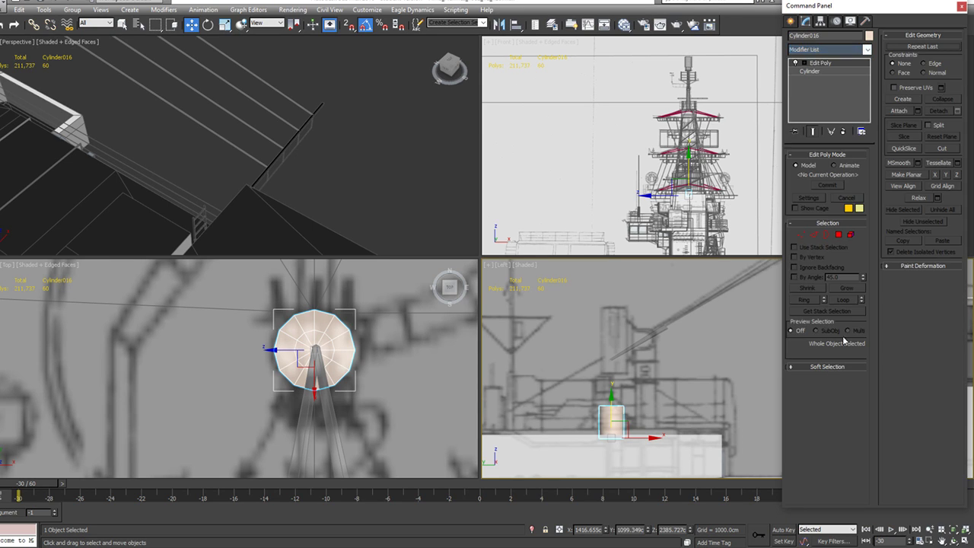
left_click(838, 235)
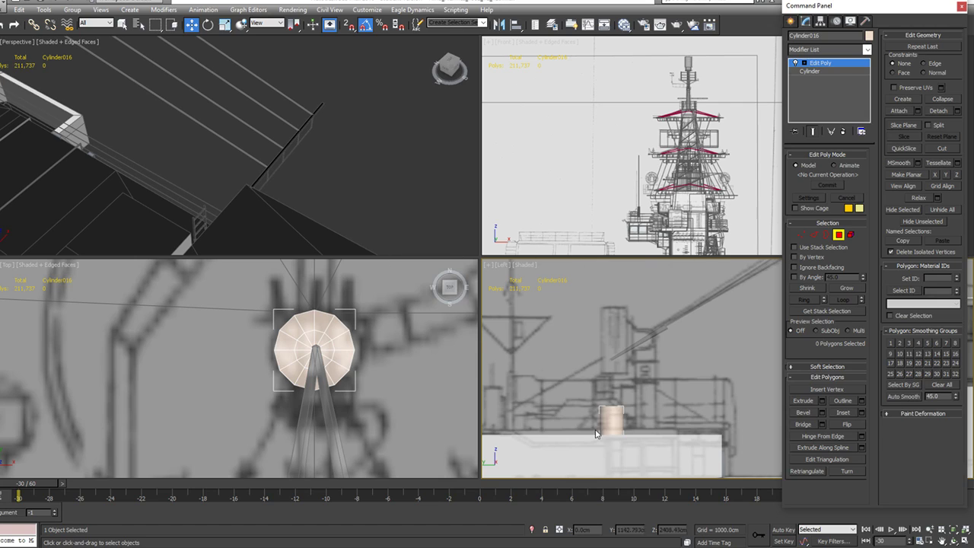
left_click_drag(638, 431, 533, 488)
left_click_drag(584, 402, 673, 420, "alt")
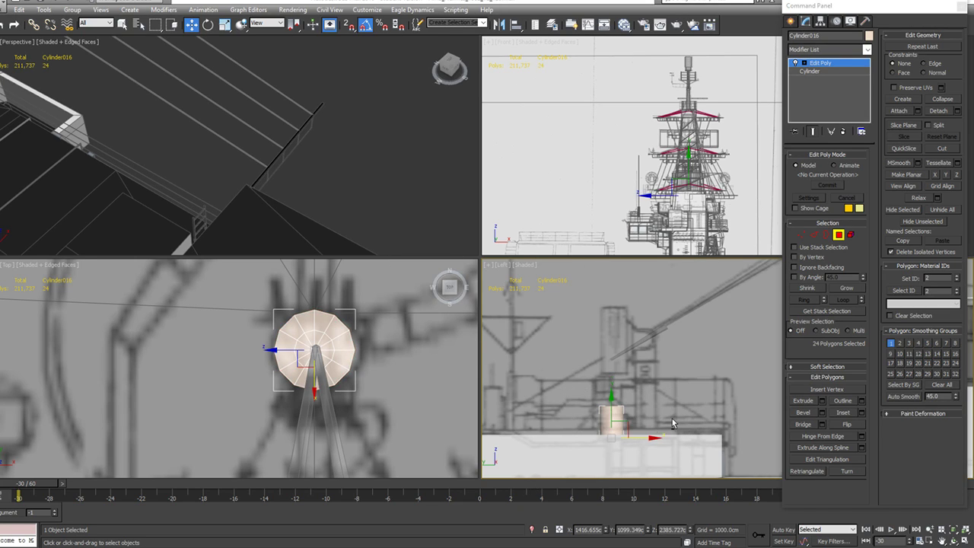
key("Delete")
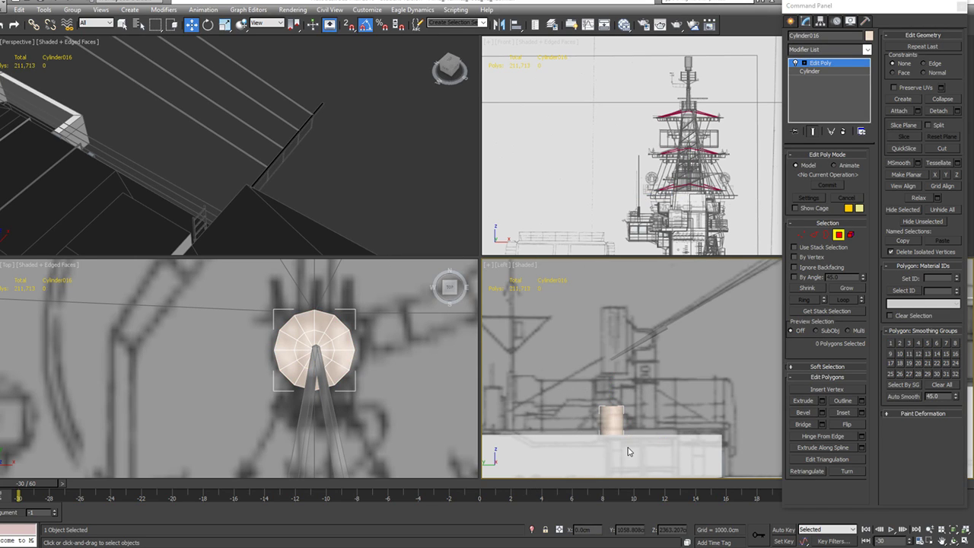
Step: Select the inner edge loop on the cylinder's top cap and scale it down to a small ring around the centre
left_click(813, 235)
double_click(319, 332)
key("e")
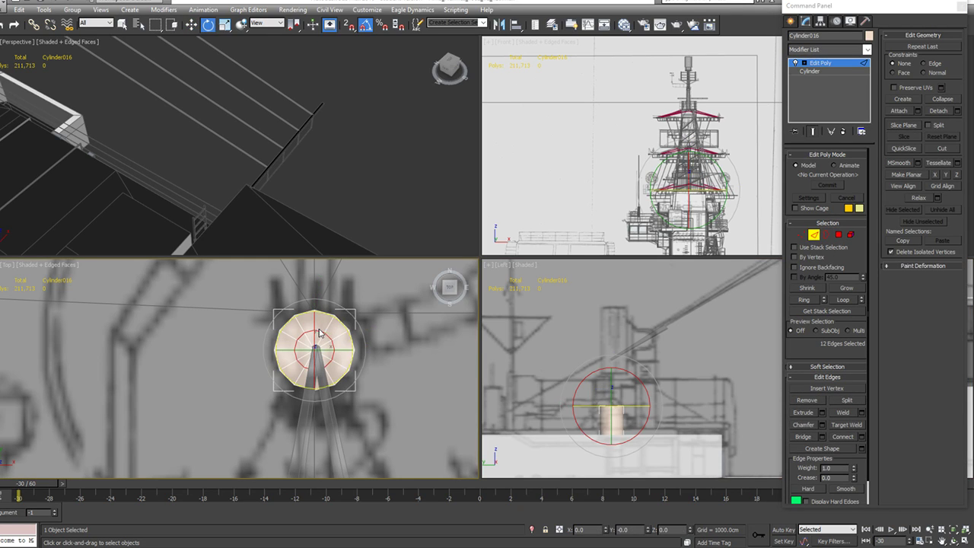
key("r")
left_click_drag(328, 335, 269, 401)
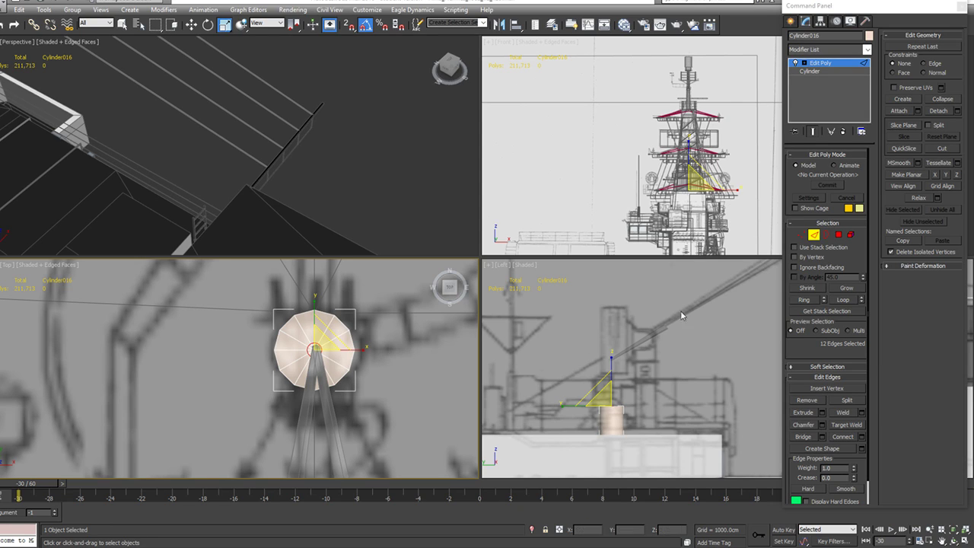
Step: Select the 12 polygons inside the small top-cap ring and extrude them 120.782 cm up to the aerial wires' lower end
left_click(840, 236)
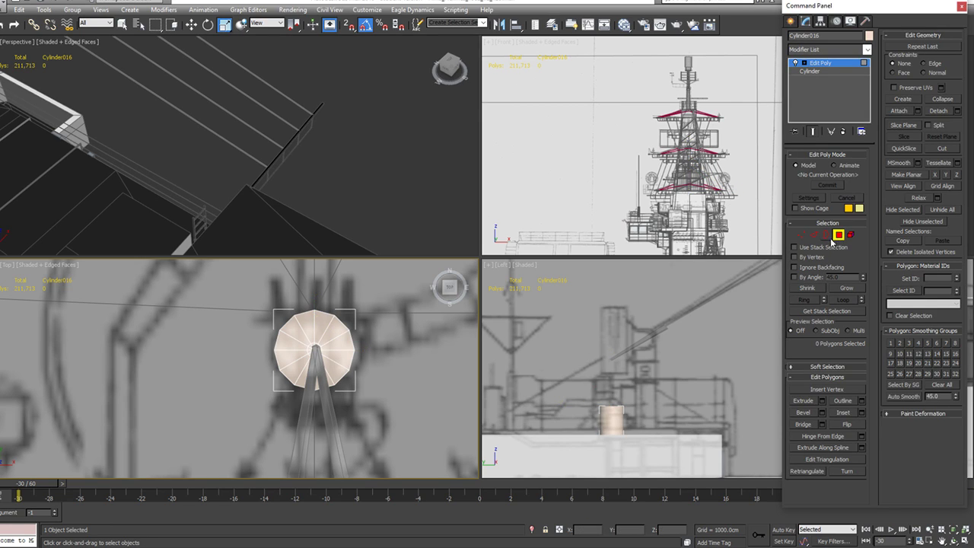
left_click(816, 237)
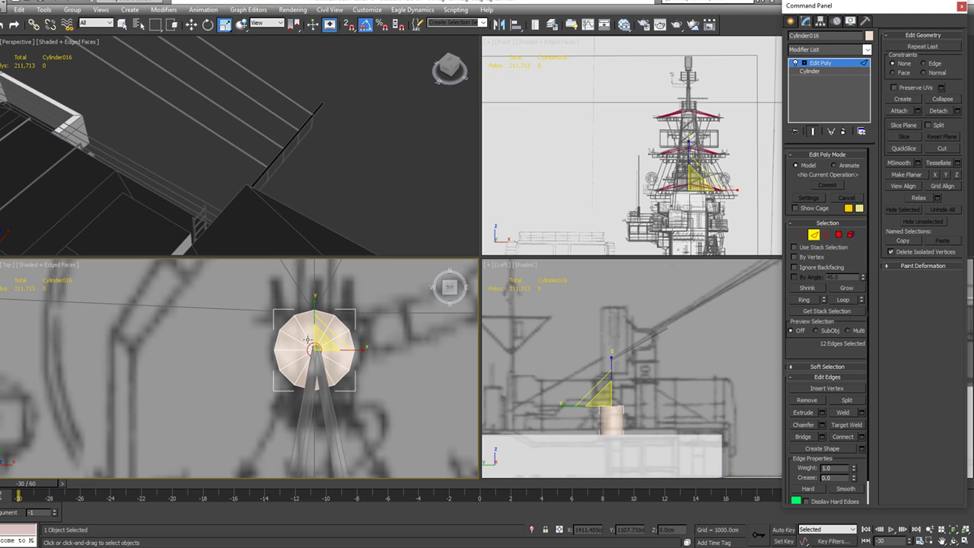
key("1")
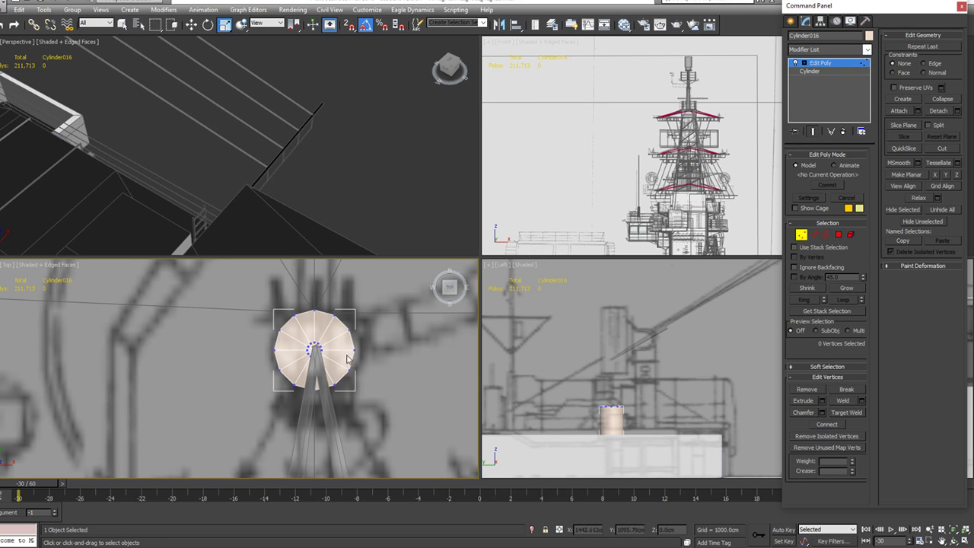
left_click(839, 235)
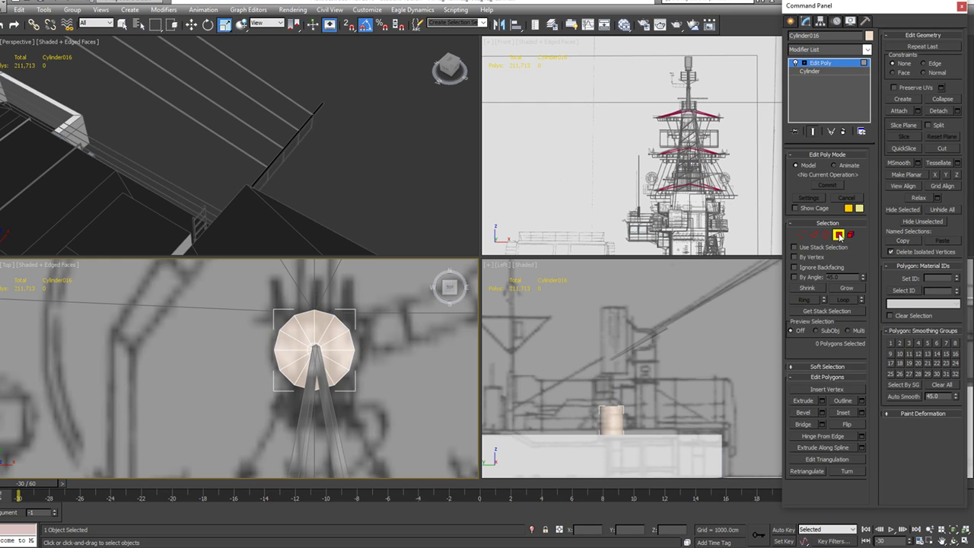
left_click(801, 235)
left_click(840, 236)
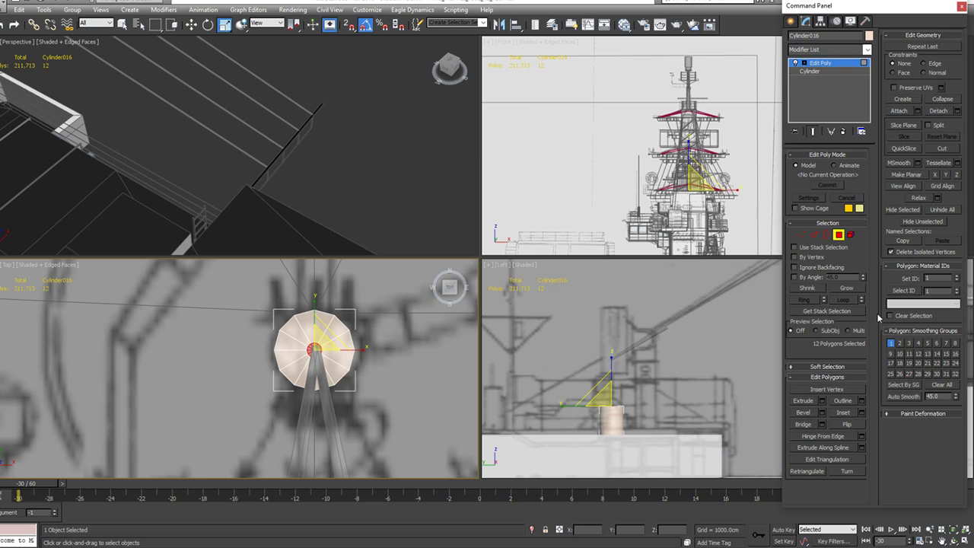
left_click(822, 400)
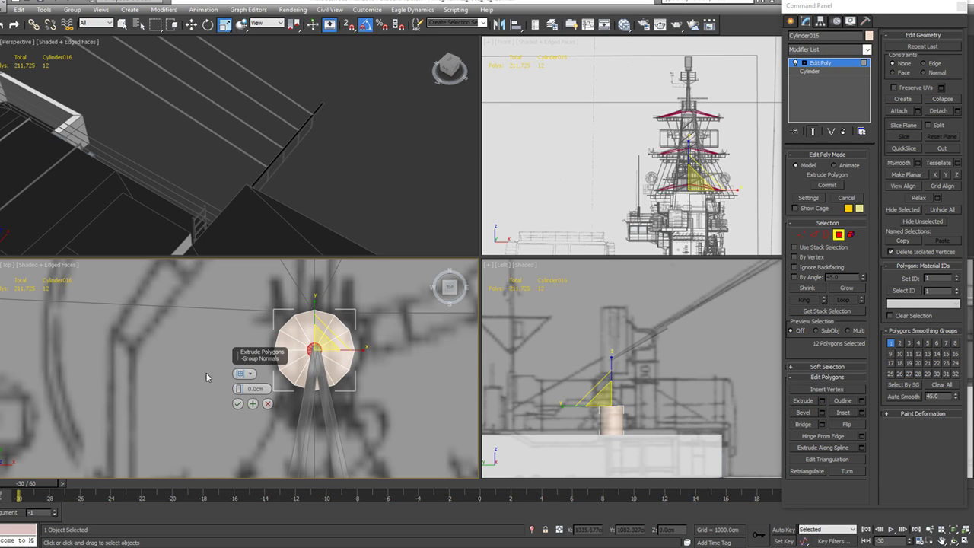
left_click_drag(238, 390, 228, 228)
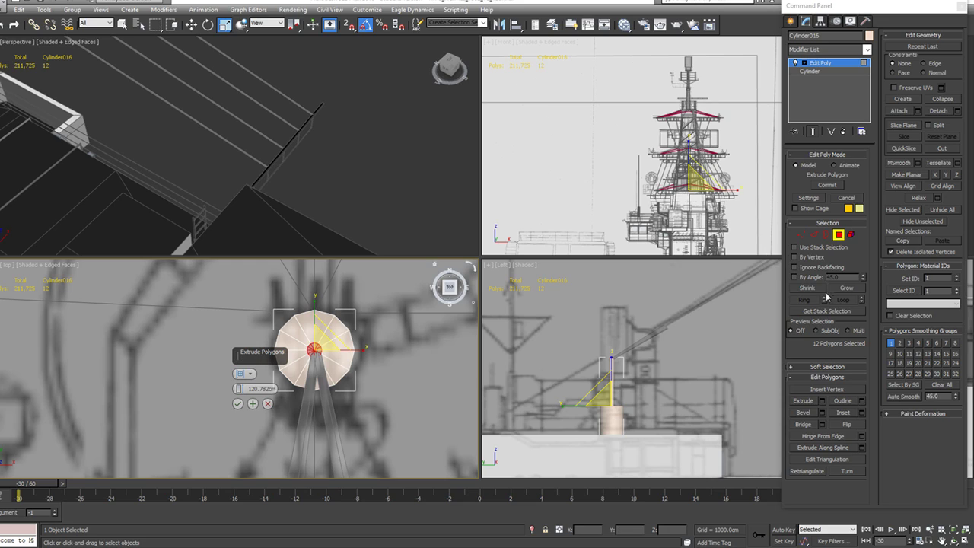
left_click(238, 404)
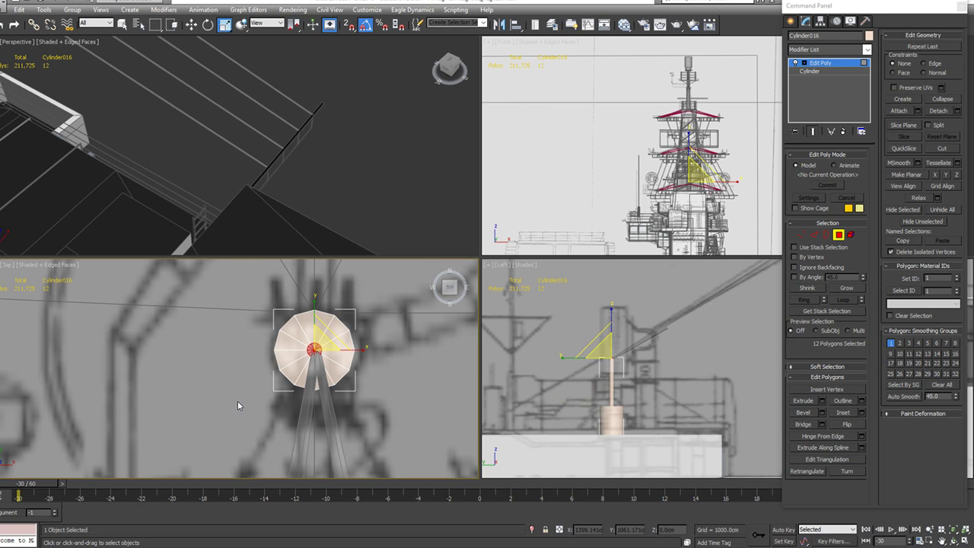
Step: Examine the extruded pole and the aerial wires' attachment in the perspective view and against the top-view plan
right_click(276, 222)
key("w")
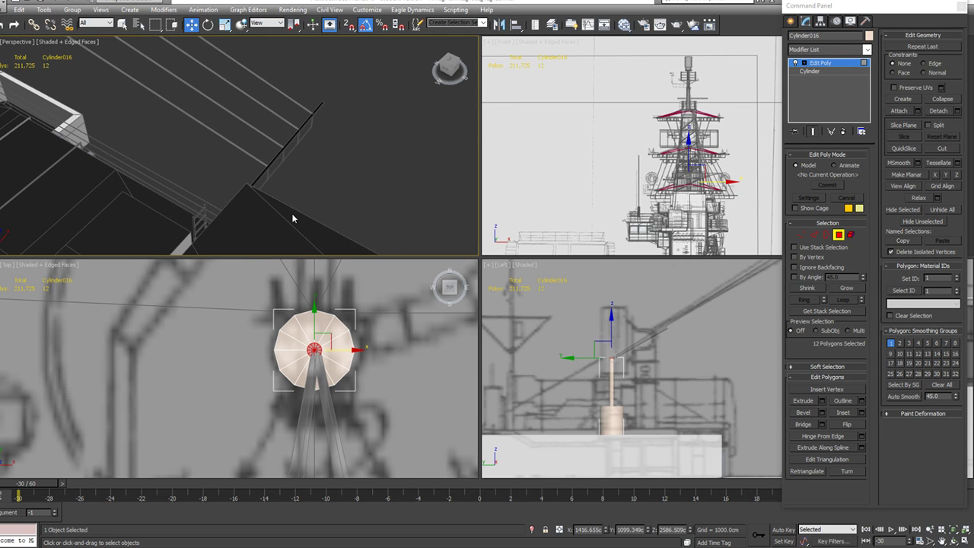
key("z")
middle_click_drag(282, 204, 319, 186, "alt")
scroll(320, 177, "down", 5)
scroll(288, 168, "down", 5)
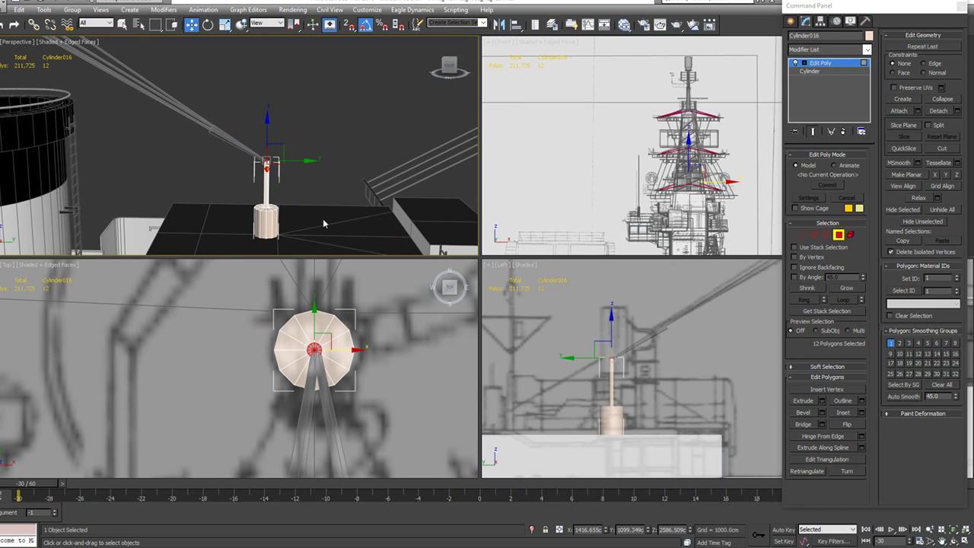
scroll(327, 415, "down", 6)
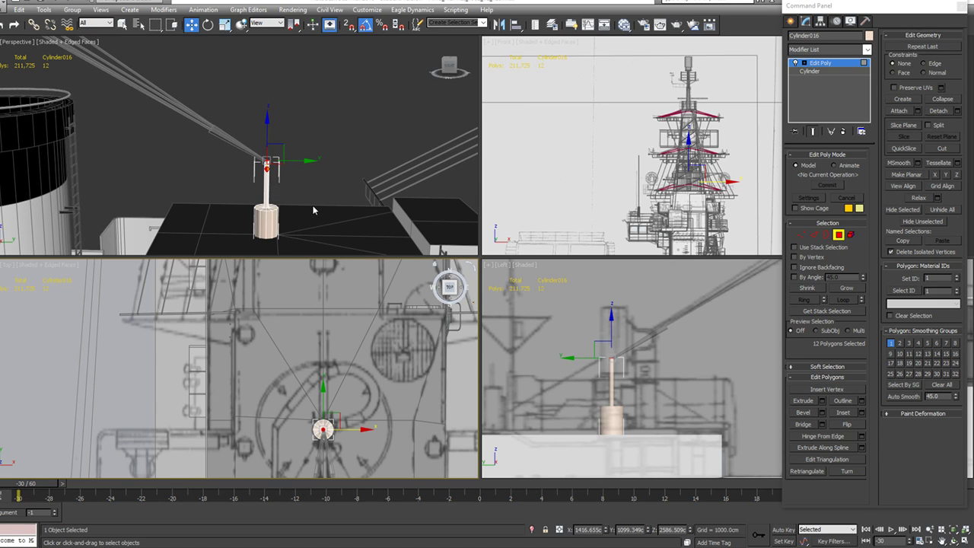
left_click_drag(328, 147, 103, 249)
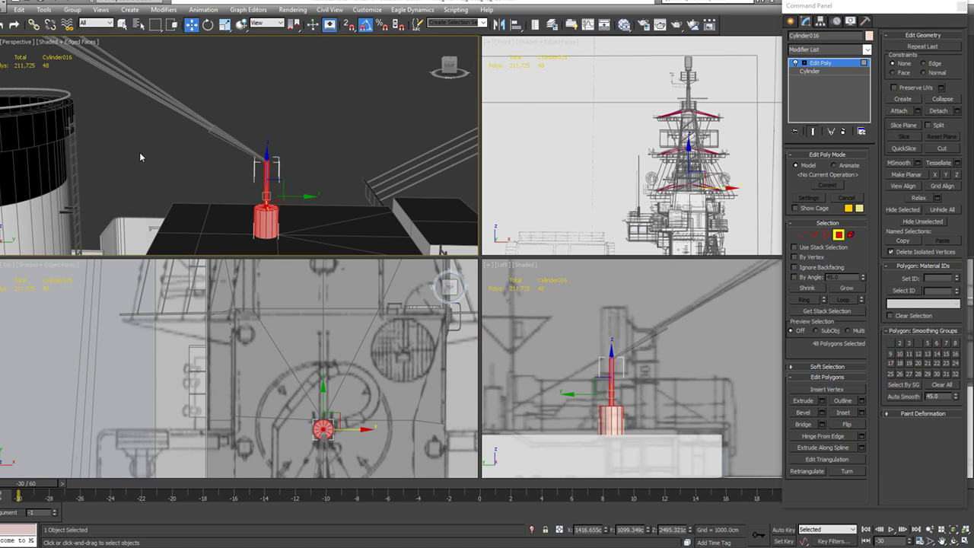
left_click_drag(348, 126, 194, 178, "alt")
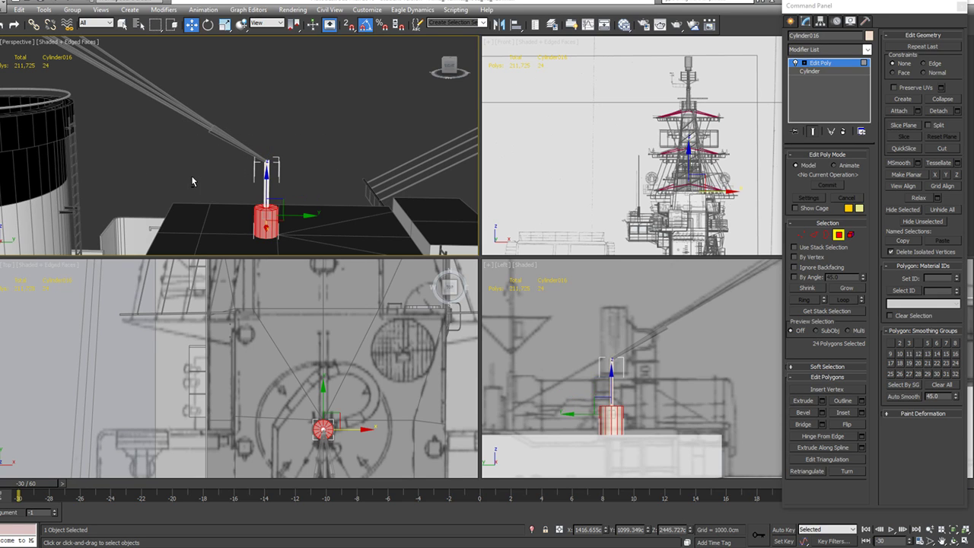
middle_click_drag(292, 225, 262, 227, "alt")
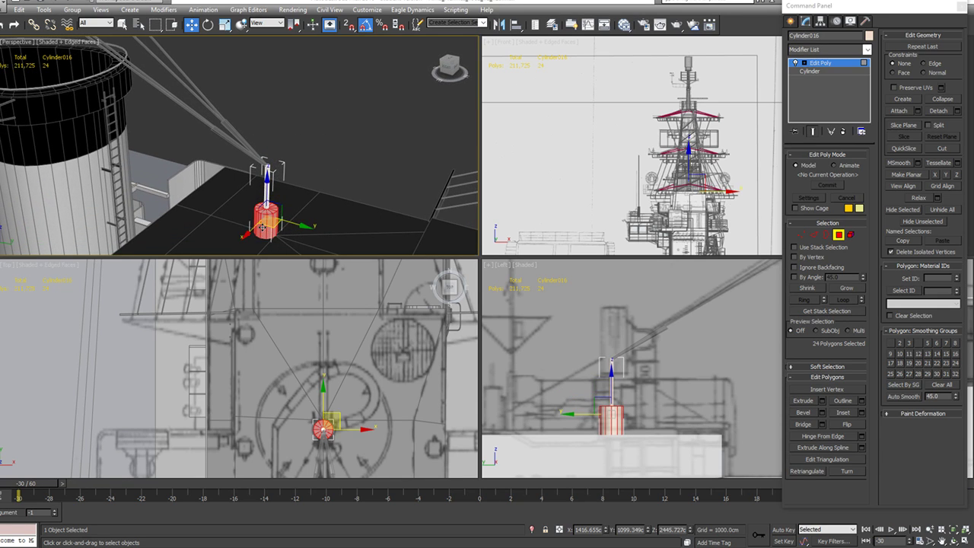
key("e")
key("r")
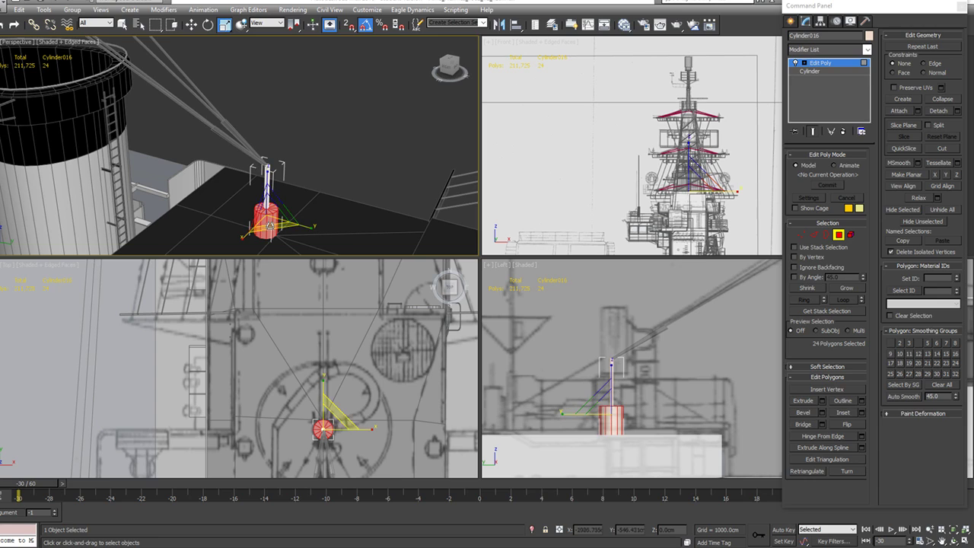
left_click_drag(270, 229, 195, 371)
key("ctrl+z")
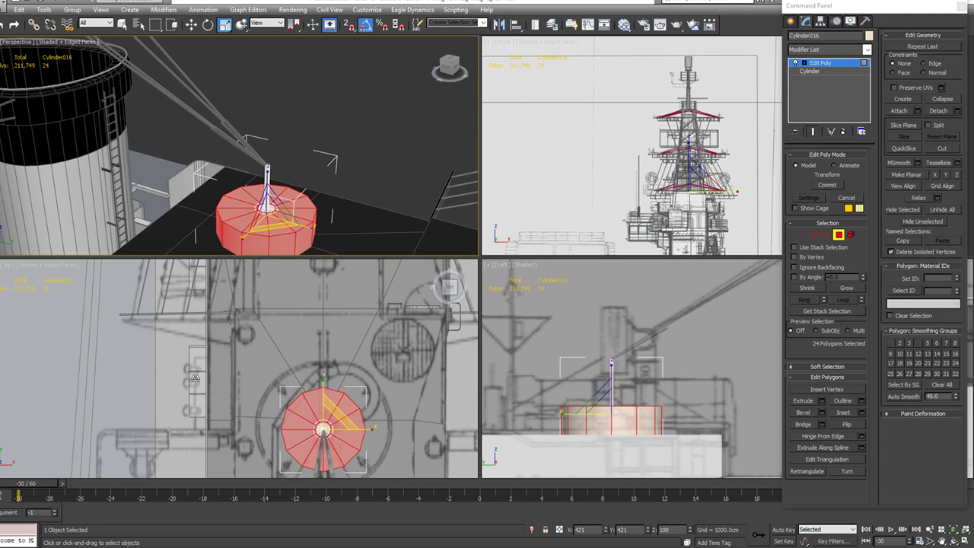
right_click(195, 371, "shift")
left_click(352, 148)
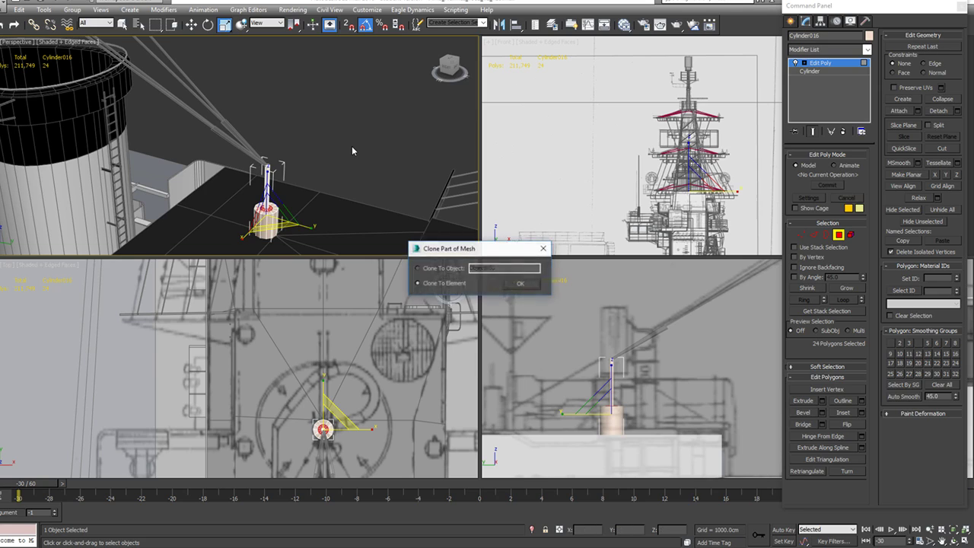
left_click(518, 285)
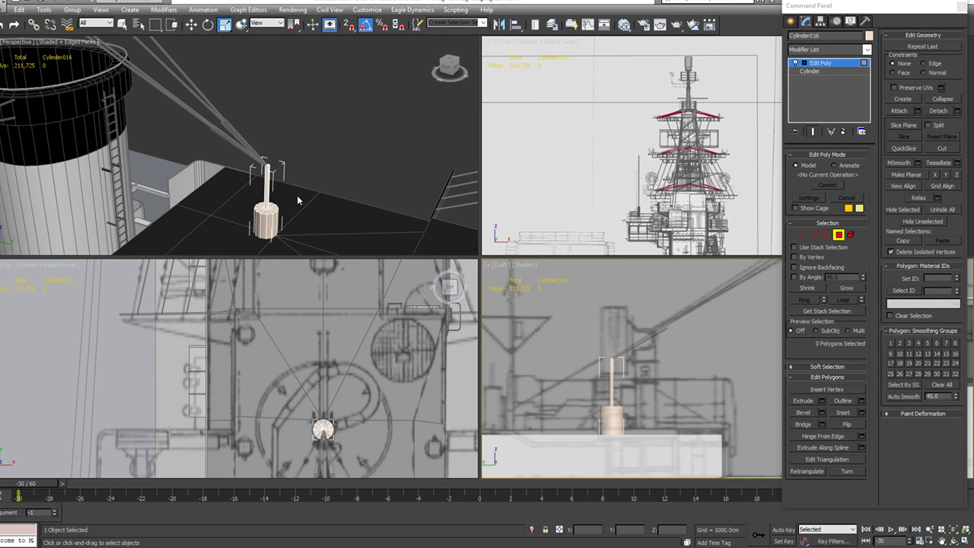
Step: Clone the whole post-and-base cylinder as an independent copy, scaled to about 163% in X and Y
scroll(298, 204, "up", 5)
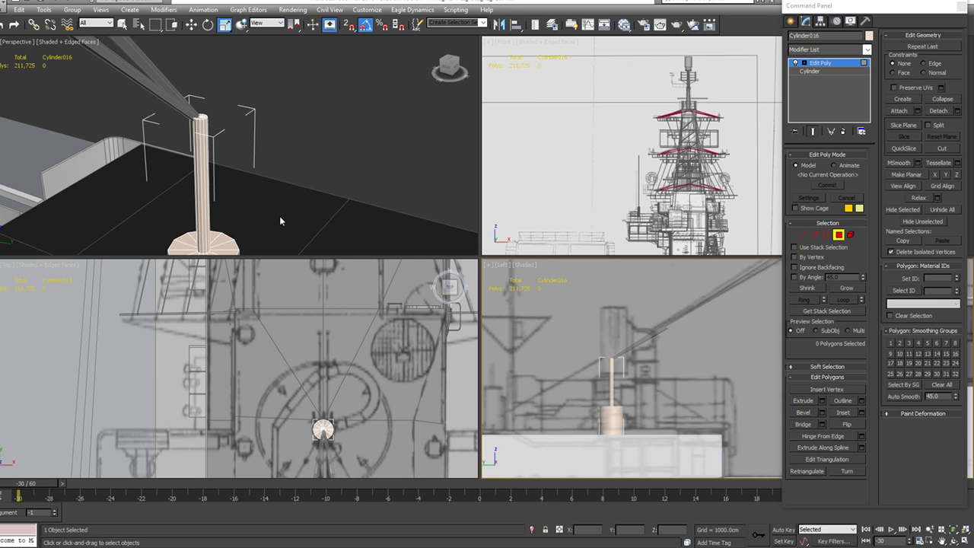
scroll(279, 215, "down", 6)
middle_click_drag(292, 163, 291, 180)
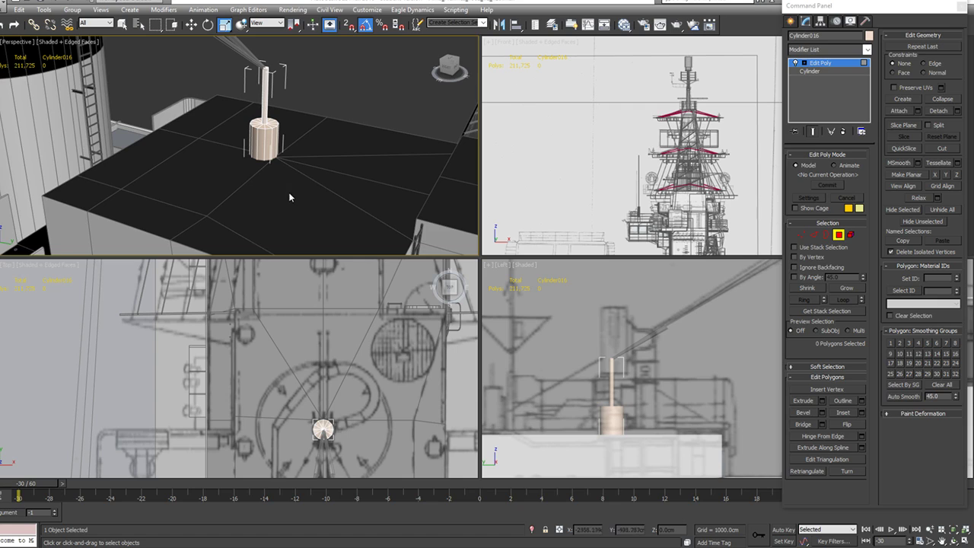
left_click(827, 235)
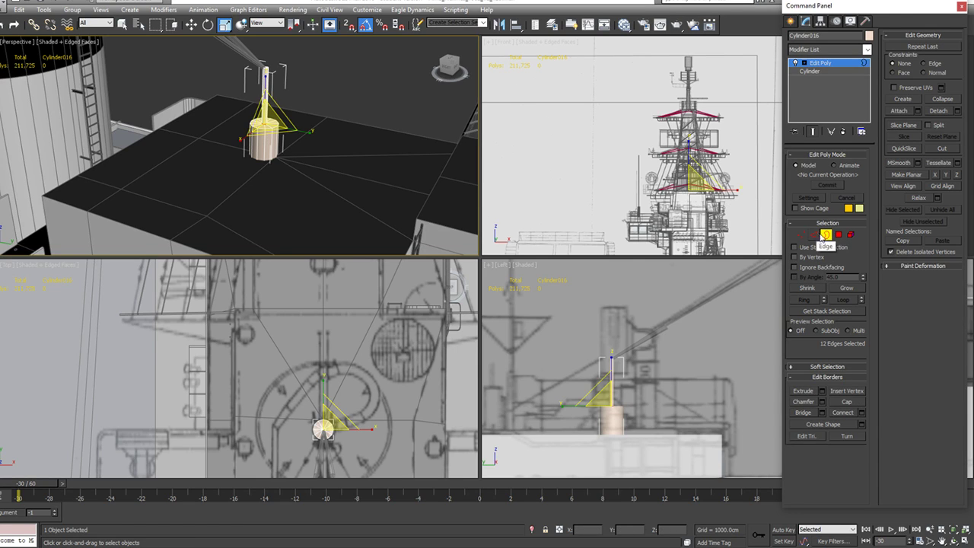
left_click(822, 236)
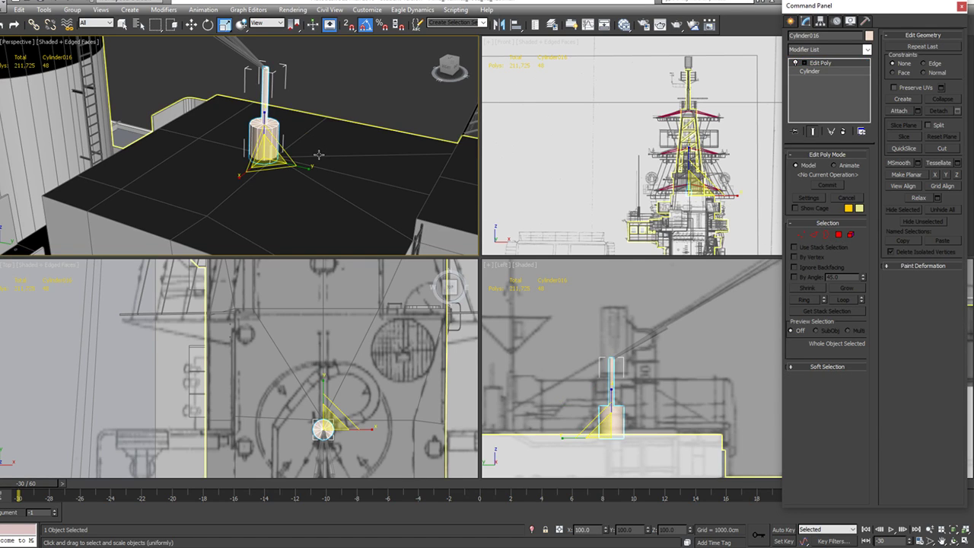
left_click_drag(272, 165, 276, 185, "shift")
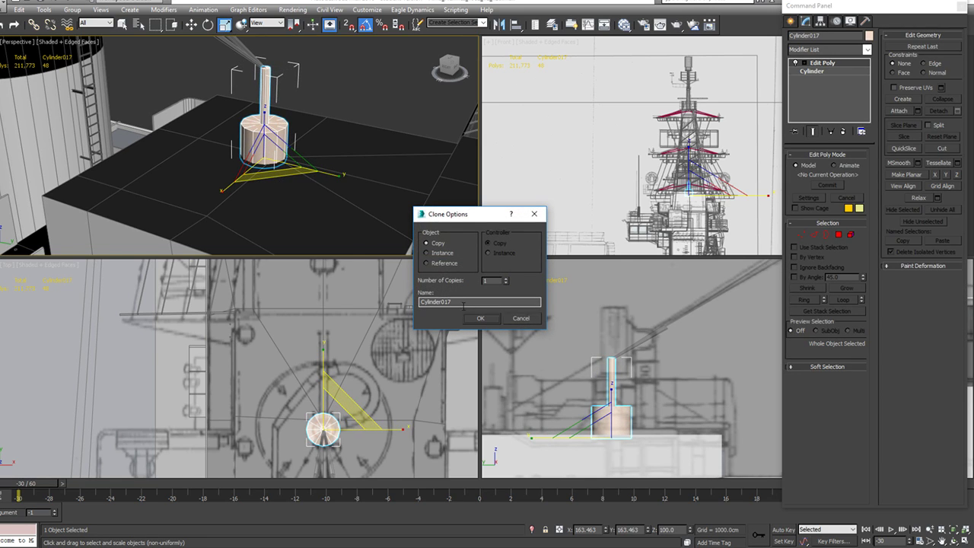
left_click(480, 318)
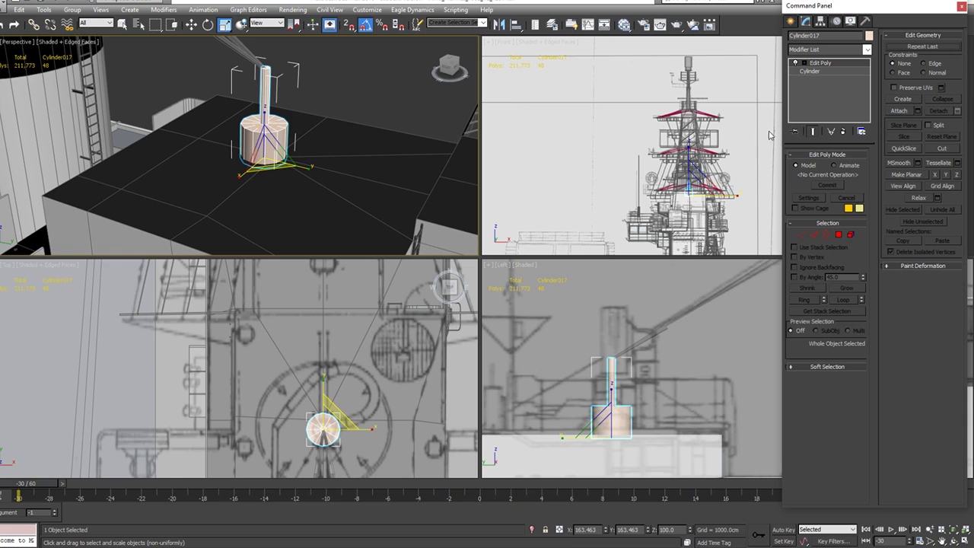
Step: Replace the copy's Edit Poly modifier with a fresh one and set the underlying cylinder to 16 sides
left_click(843, 131)
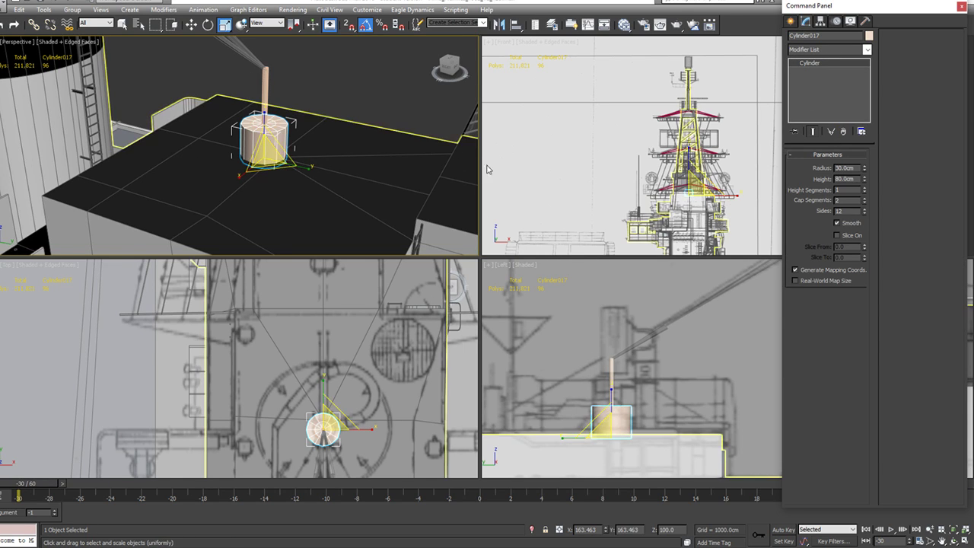
left_click(865, 210)
left_click(865, 210)
left_click(864, 210)
left_click(864, 210)
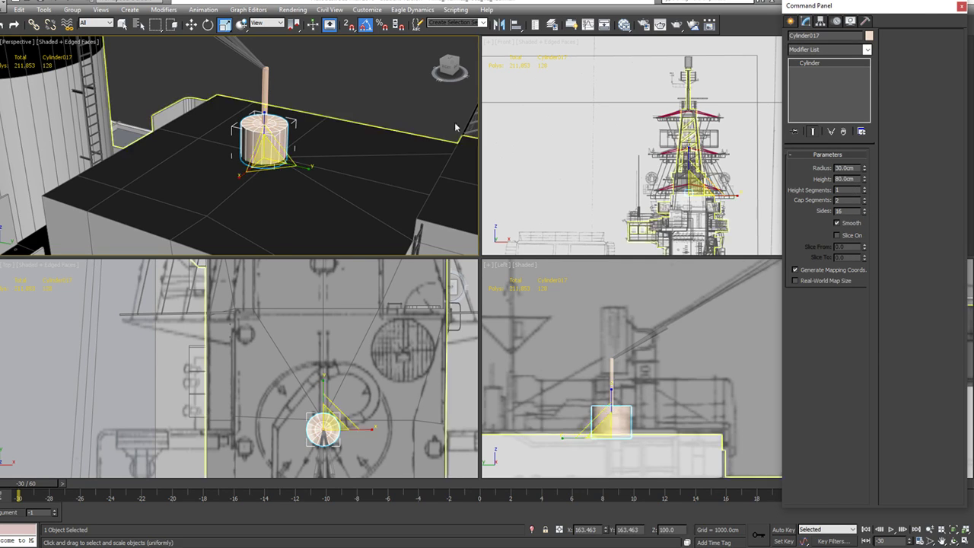
left_click(842, 50)
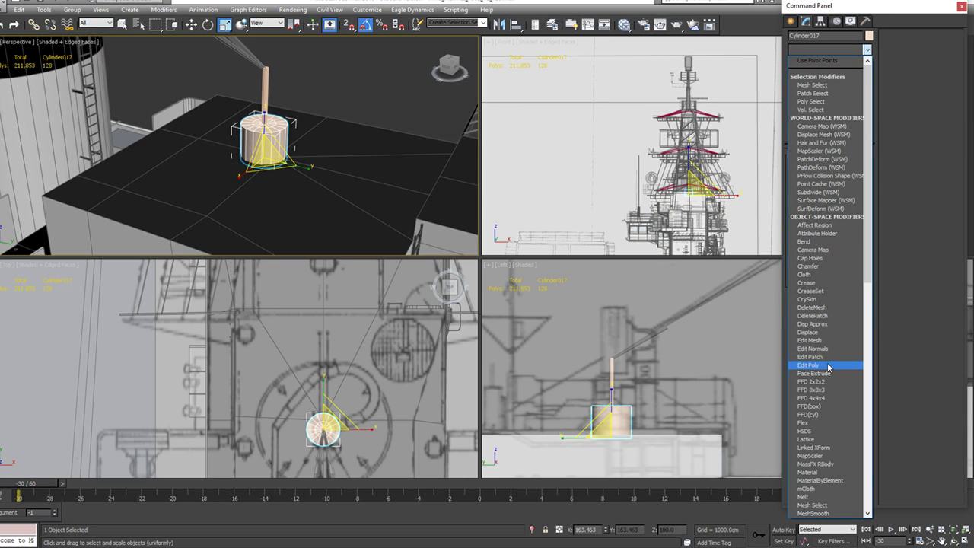
left_click(792, 367)
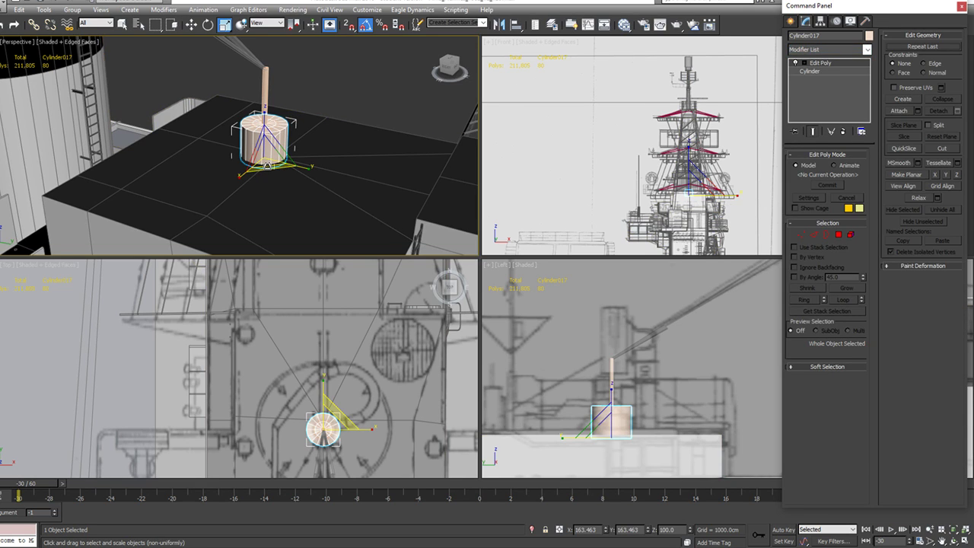
Step: Scale the copy into a flat disc fitting the blueprint circle, about 596% in X and Y and 19% in Z
left_click_drag(268, 164, 270, 173)
left_click_drag(265, 115, 235, 238)
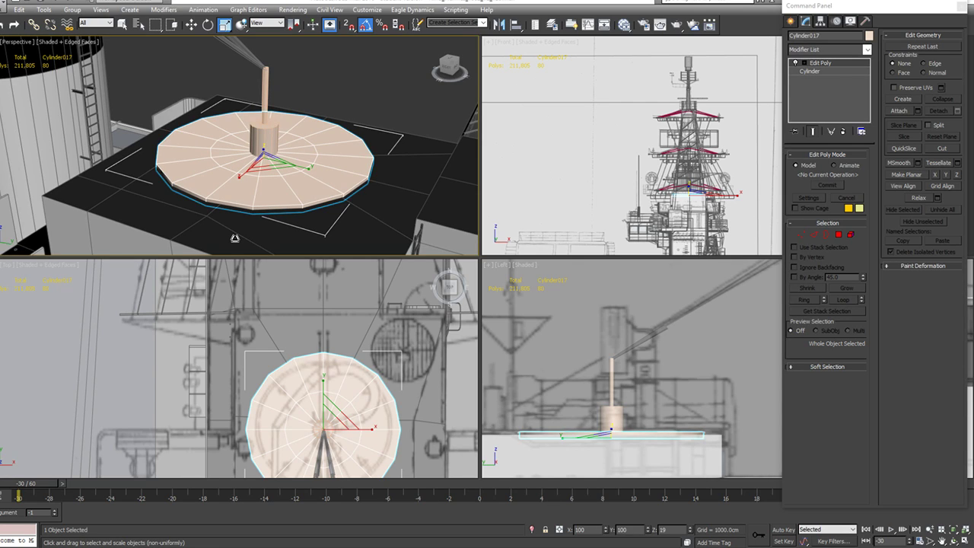
left_click_drag(266, 159, 266, 159)
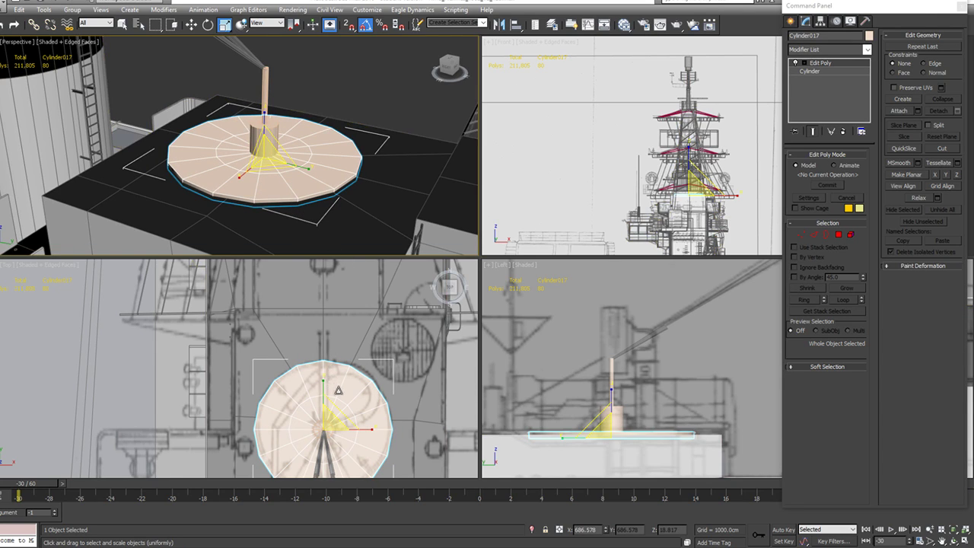
middle_click_drag(337, 391, 340, 348)
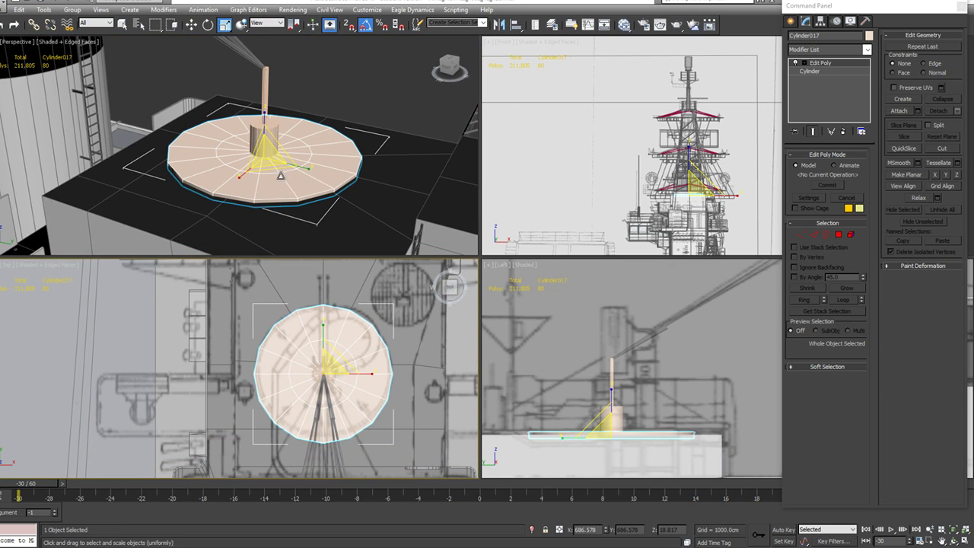
left_click_drag(333, 354, 328, 358)
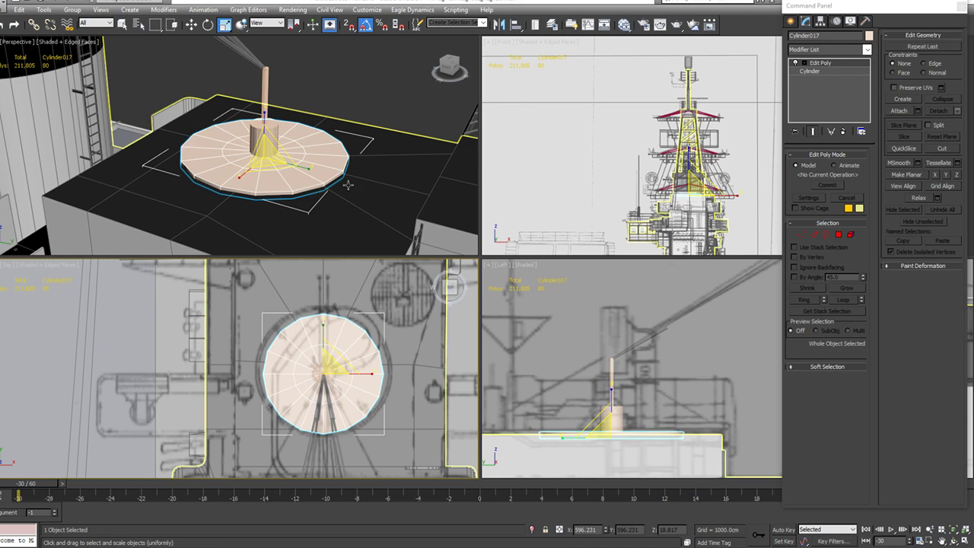
Step: Set the disc's base cylinder to 20 sides, return to its Edit Poly level, and deselect it
left_click(809, 72)
left_click(865, 209)
left_click(865, 209)
left_click(866, 209)
left_click(866, 209)
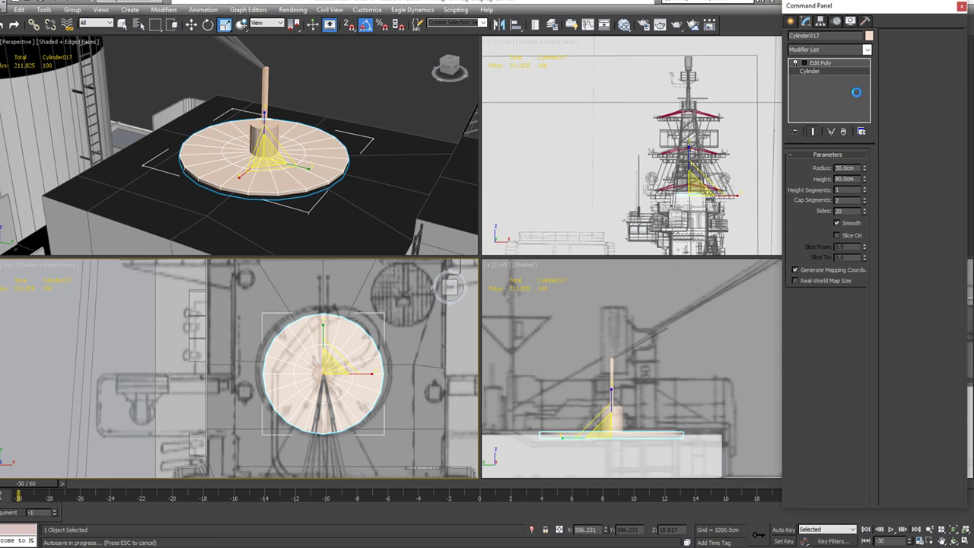
left_click(838, 64)
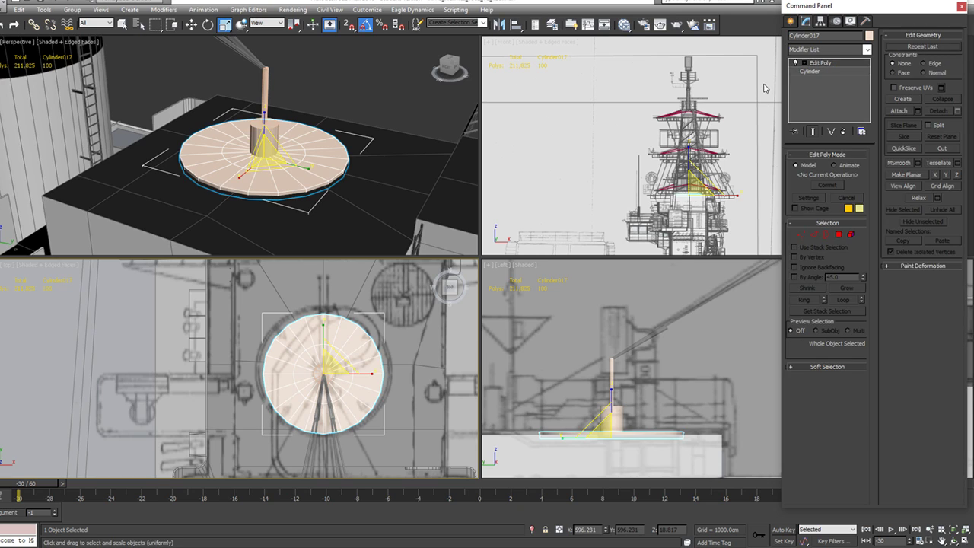
left_click(381, 89)
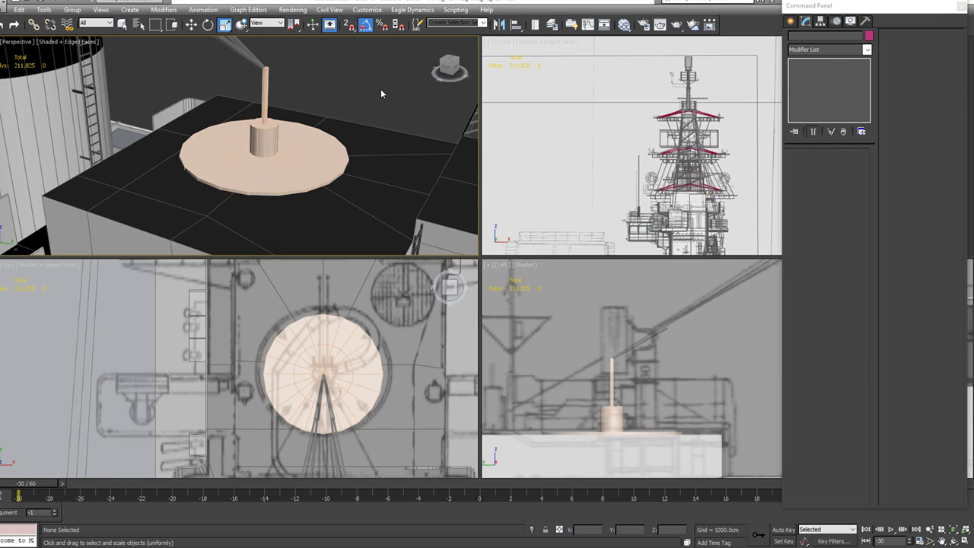
Step: Apply the grey material to both the disc and the cylindrical post, and clear the selection
left_click(318, 147)
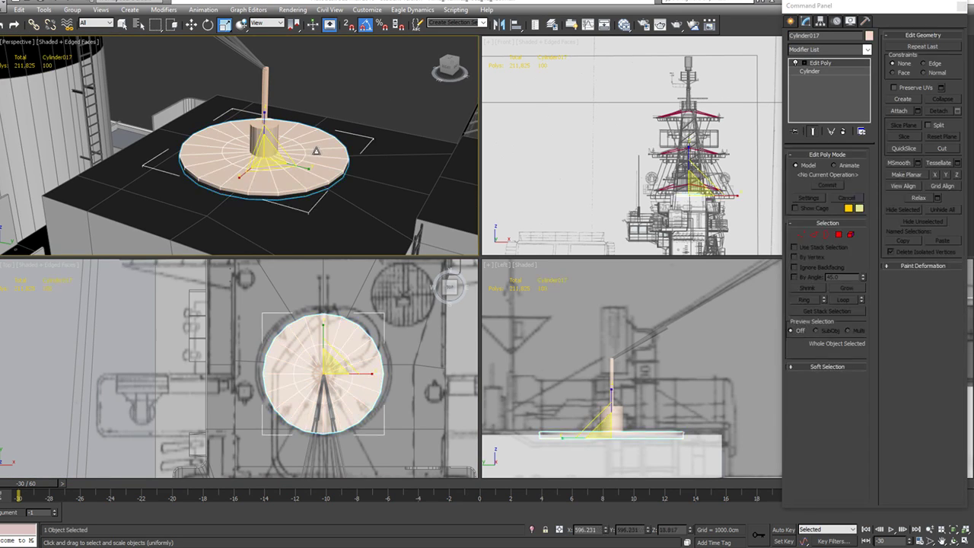
left_click(253, 133, "ctrl")
key("m")
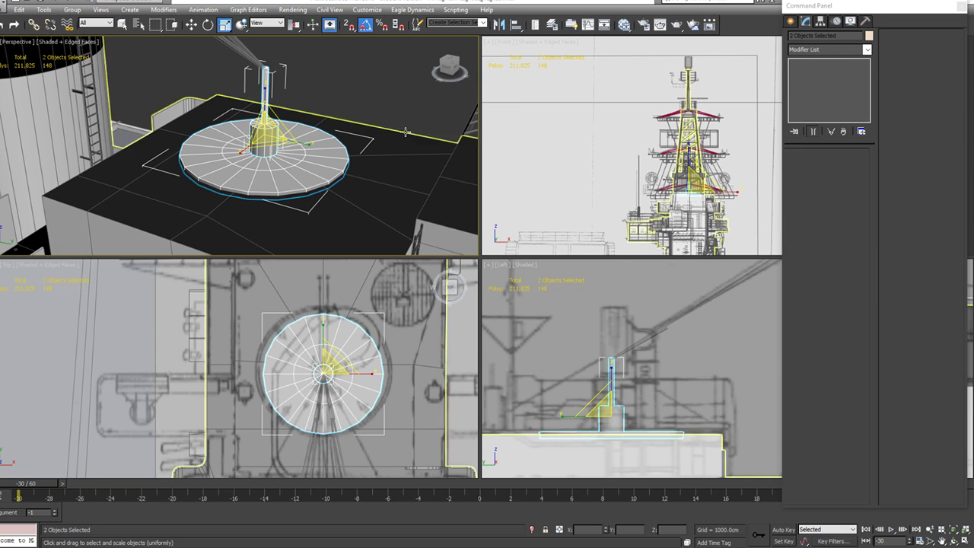
left_click(381, 100)
Step: Target weld the two island roof vertices in front of the disc onto the neighbouring vertices along the roof's near edge
middle_click_drag(284, 200, 347, 185)
middle_click_drag(411, 207, 337, 163)
left_click(338, 163)
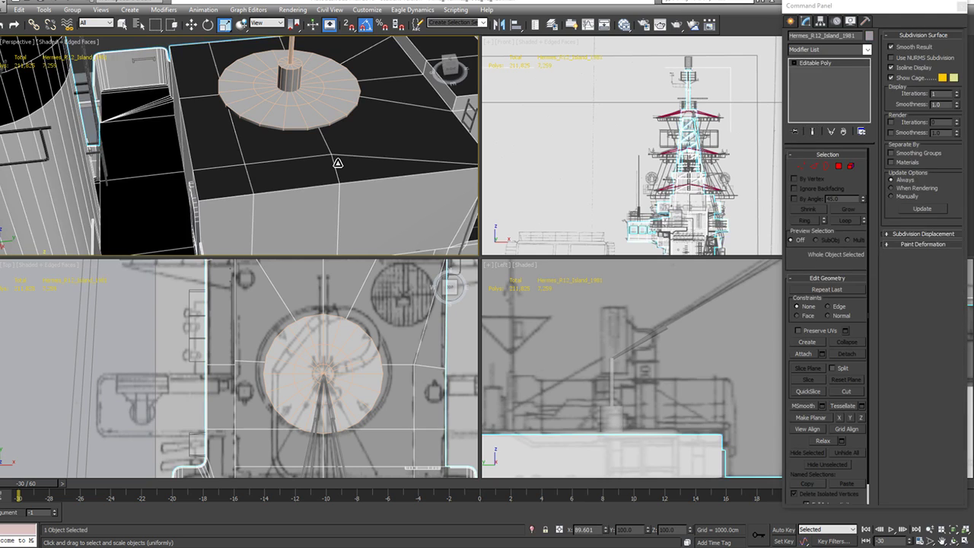
key("1")
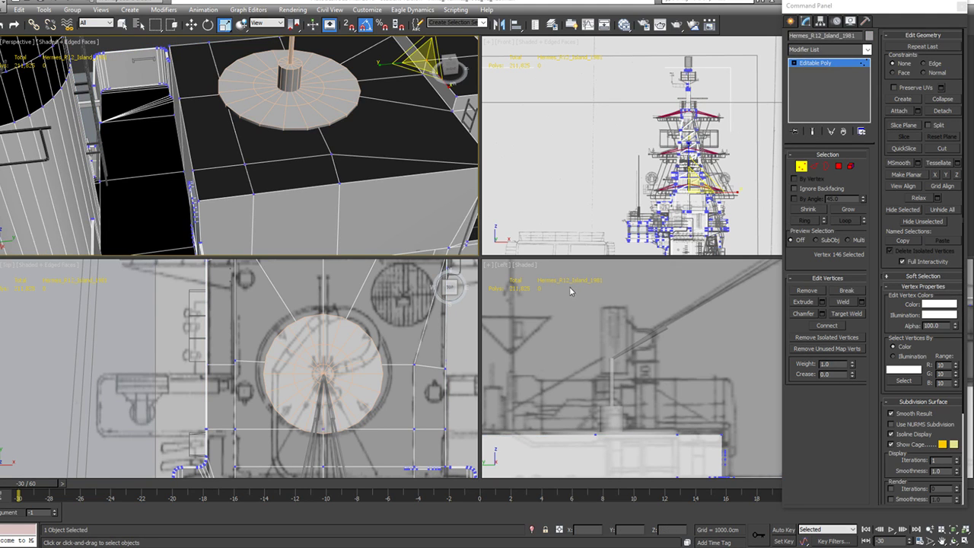
left_click(850, 315)
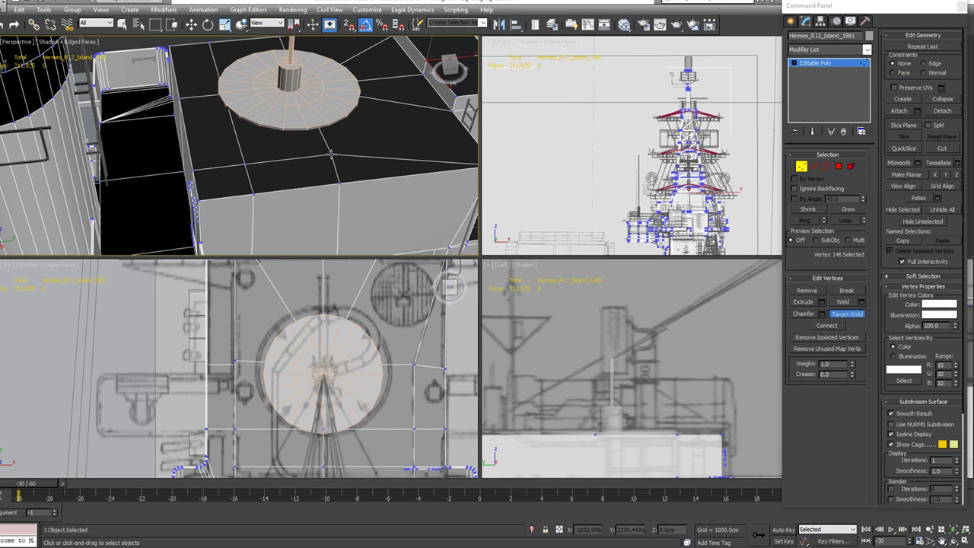
left_click(338, 183)
left_click(244, 164)
left_click(253, 192)
Step: Target weld the roof vertex hidden beneath the disc onto the vertex on the roof's far edge
middle_click_drag(228, 98, 249, 178)
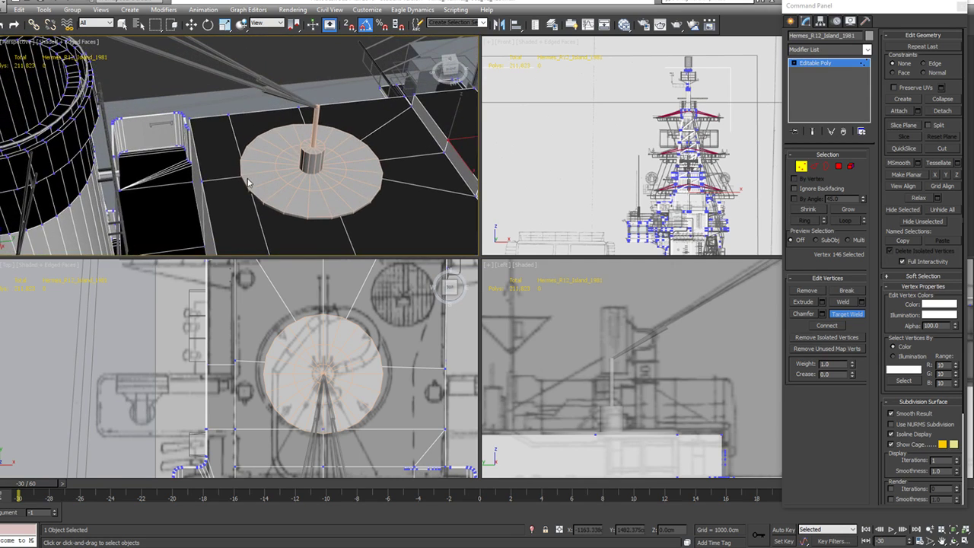
left_click(229, 116)
left_click(320, 168)
left_click(299, 106)
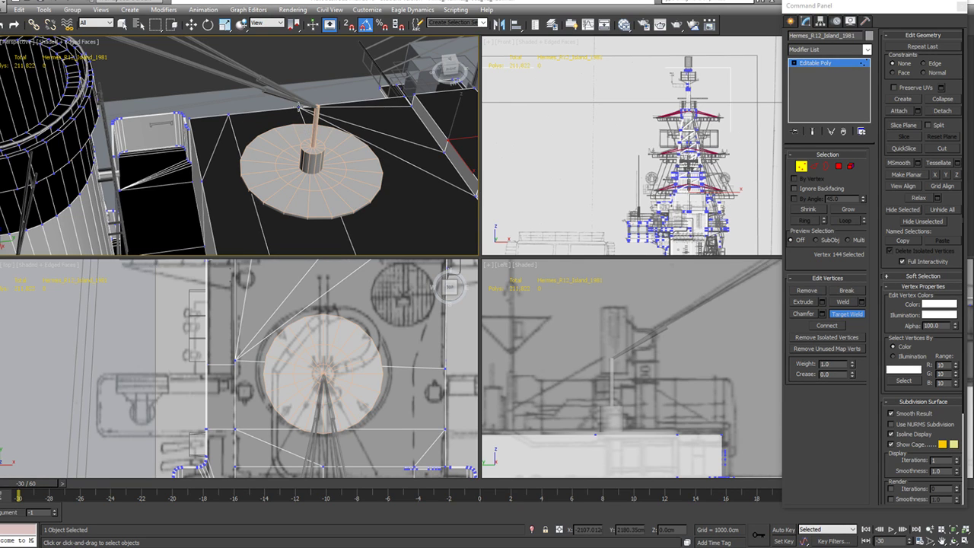
Step: Target weld the roof vertex midway along the raised block's base onto the vertex at the block's far corner
middle_click_drag(372, 156, 321, 139)
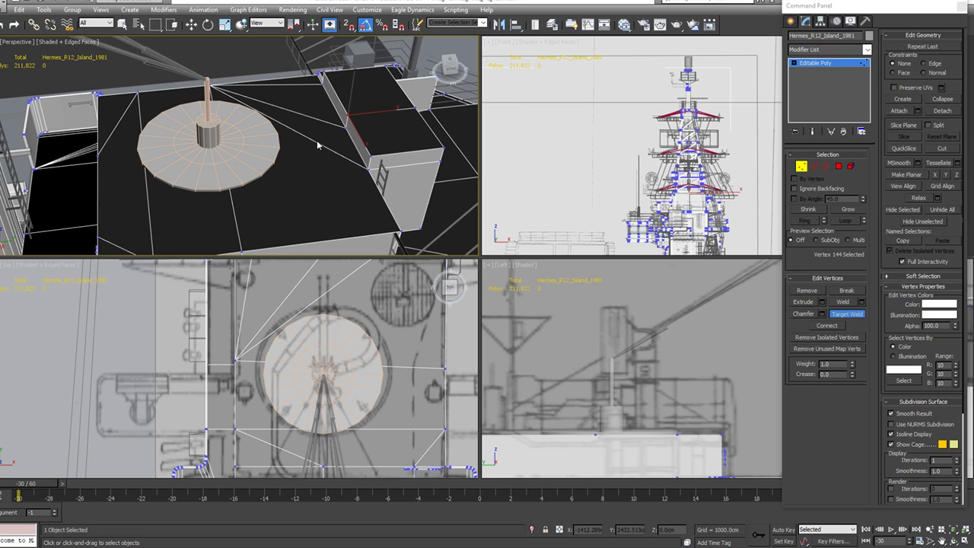
middle_click_drag(311, 146, 344, 130, "alt")
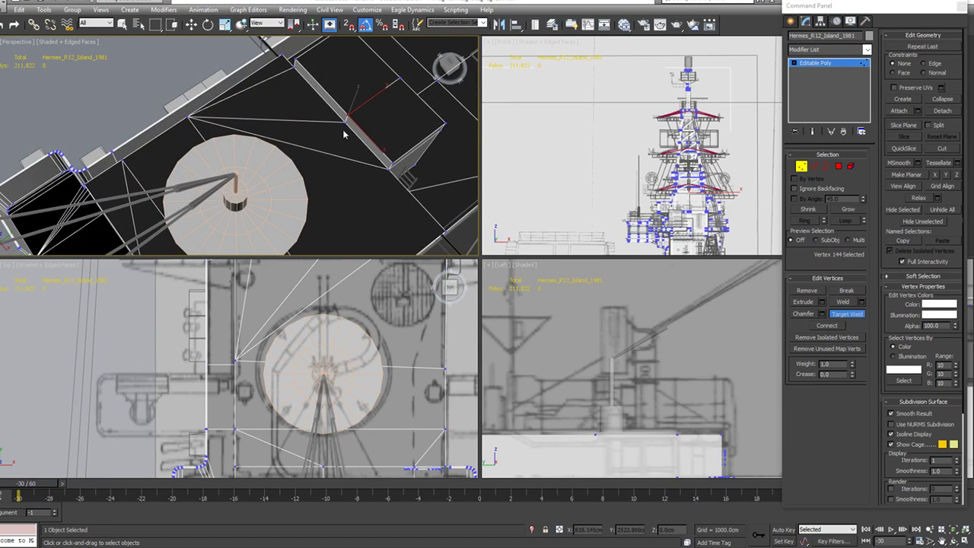
left_click(345, 122)
left_click(294, 65)
left_click(295, 59)
middle_click_drag(294, 60, 281, 125, "alt")
scroll(303, 92, "up", 3)
middle_click_drag(304, 87, 352, 187)
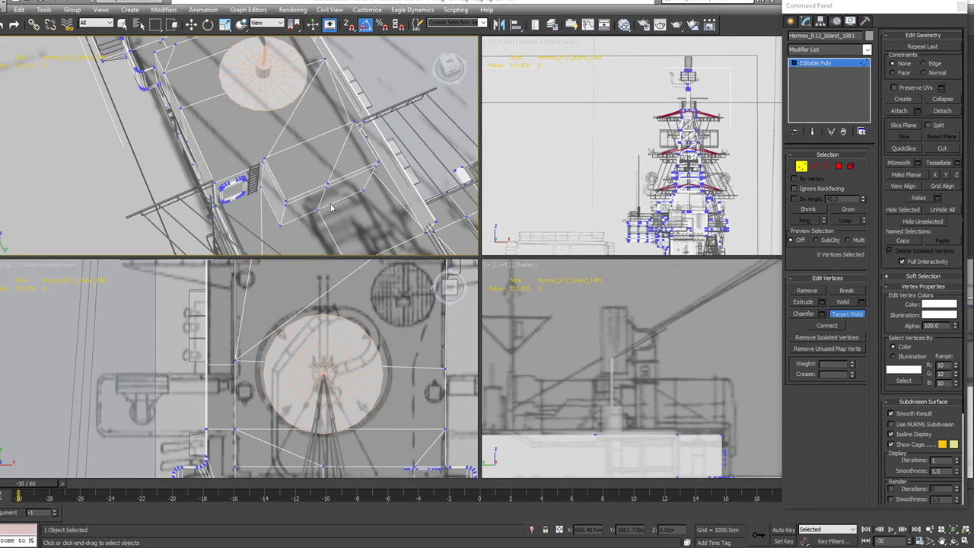
middle_click_drag(360, 221, 304, 46)
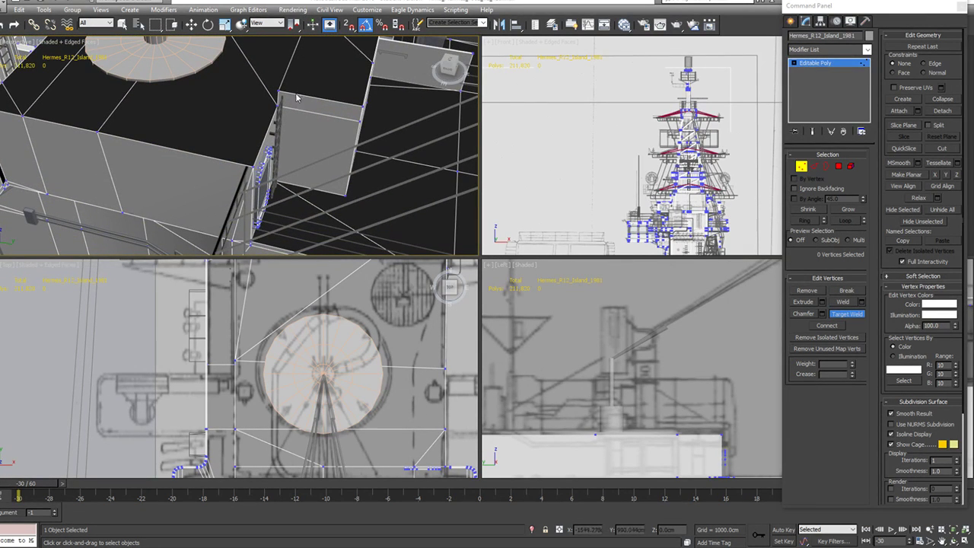
Step: Target weld the surplus vertices on the roof block's wall facing the funnel onto its upper and lower corner vertices, and leave vertex editing
middle_click_drag(308, 120, 298, 144)
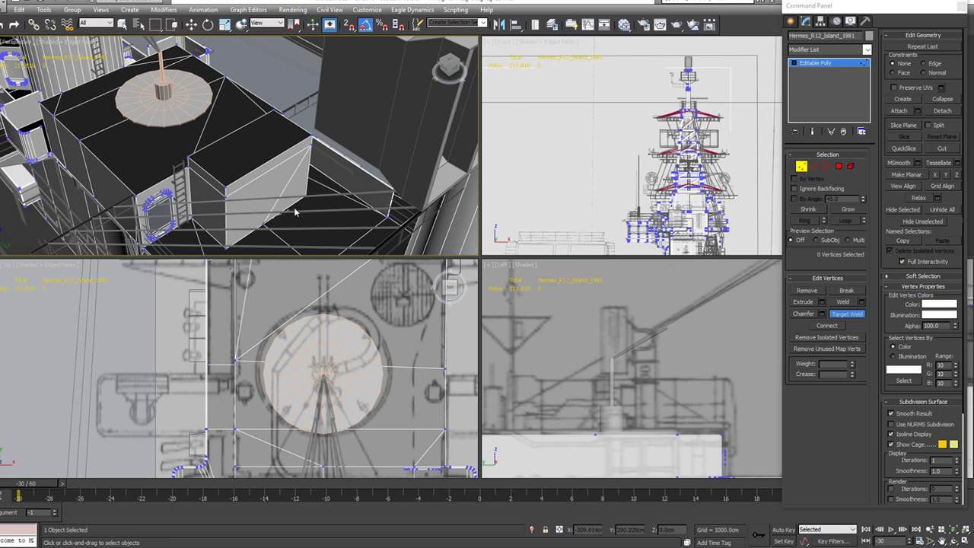
middle_click_drag(287, 216, 346, 142)
middle_click_drag(296, 169, 300, 101, "alt")
scroll(289, 142, "down", 2)
middle_click_drag(289, 143, 281, 163, "alt")
middle_click_drag(292, 203, 312, 169, "alt")
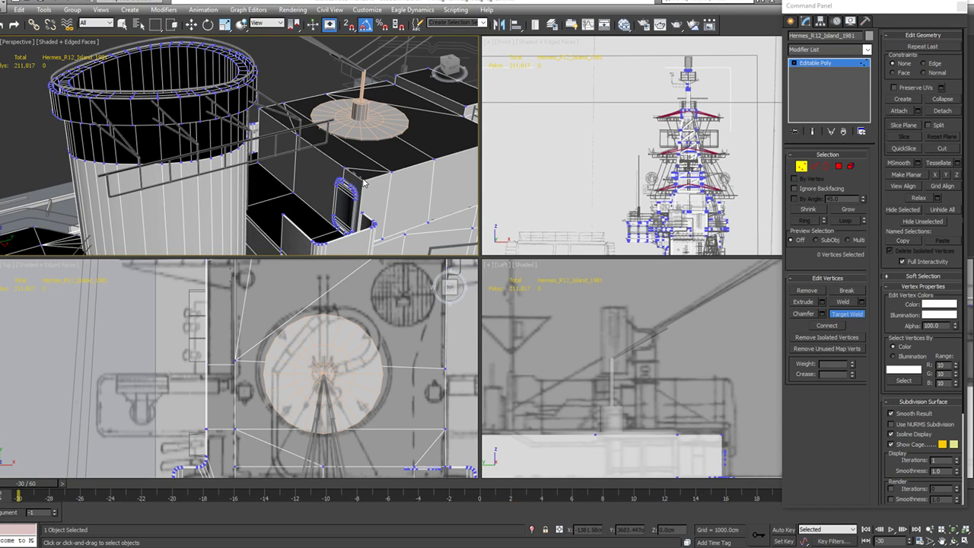
left_click(259, 109)
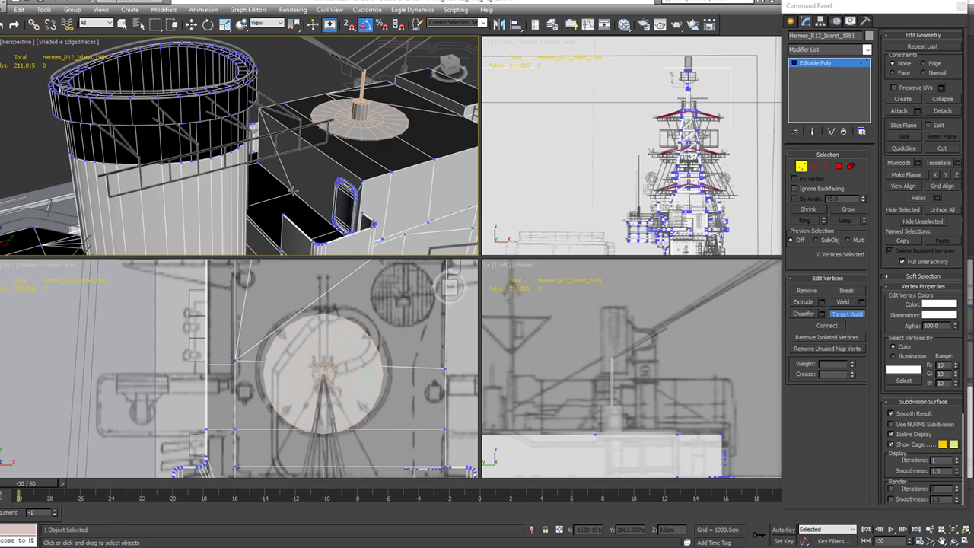
left_click(259, 164)
right_click(260, 164)
left_click(259, 164)
middle_click_drag(259, 164, 370, 213, "alt")
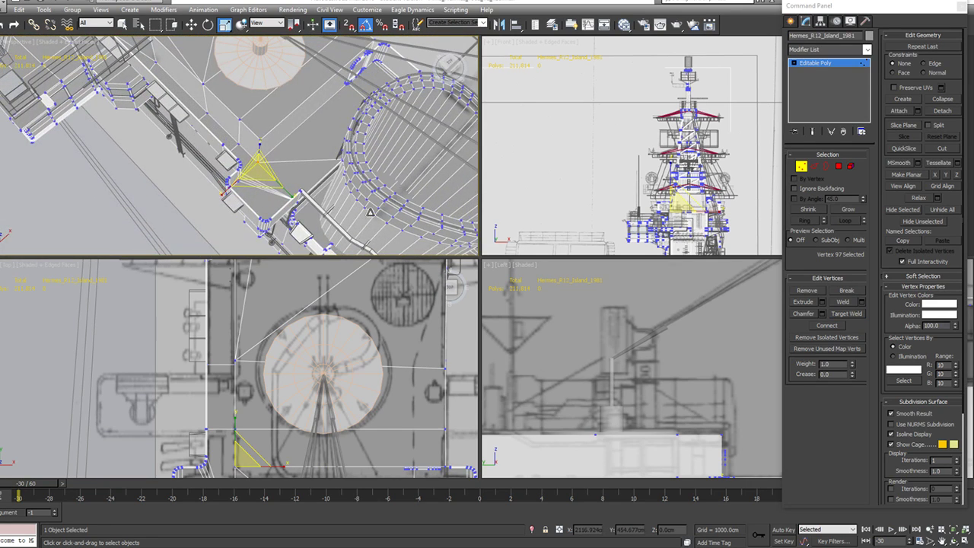
middle_click_drag(217, 201, 263, 153, "alt")
middle_click_drag(188, 182, 228, 137)
middle_click_drag(246, 184, 255, 169, "alt")
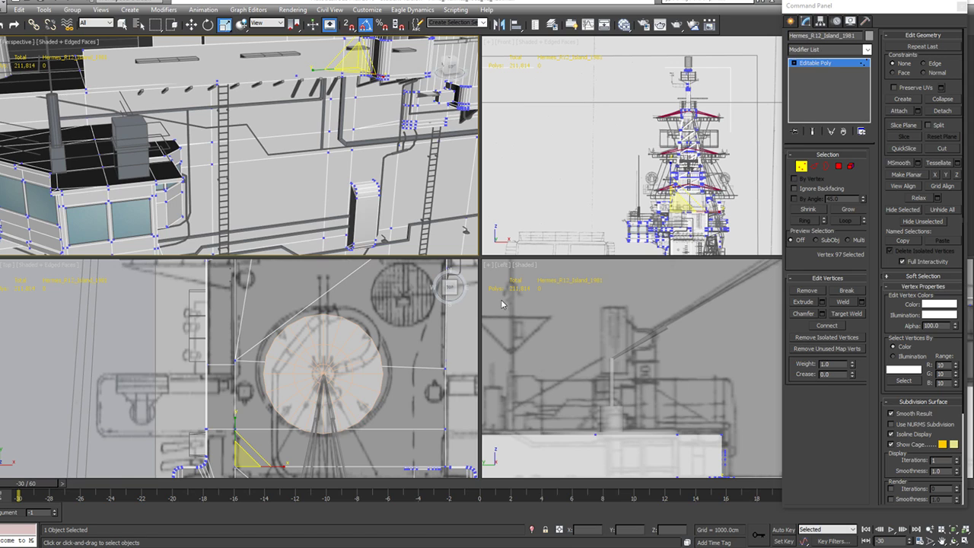
left_click(801, 166)
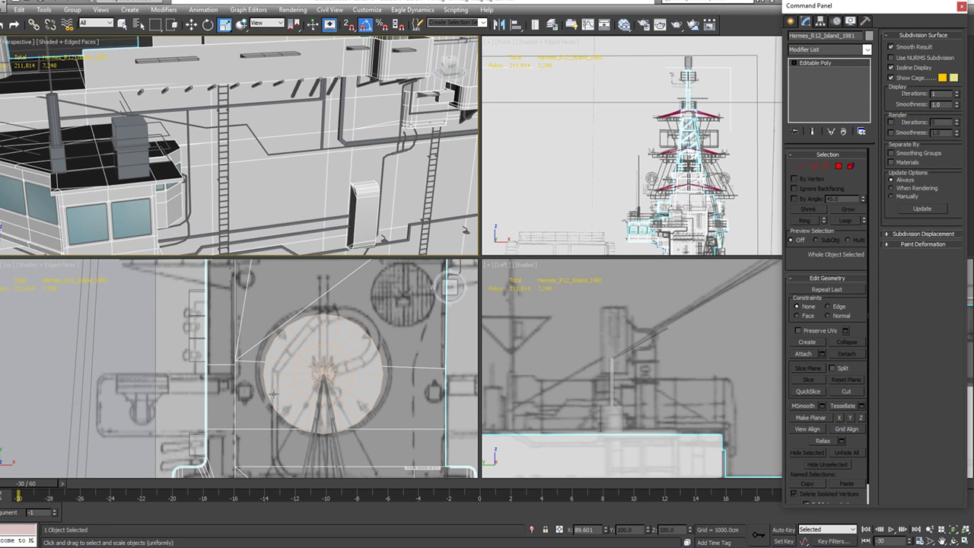
Step: Trace the curved pipe on the top-view blueprint with a line spline, from the post around the disc to the roof edge nearest the funnel
left_click(325, 380)
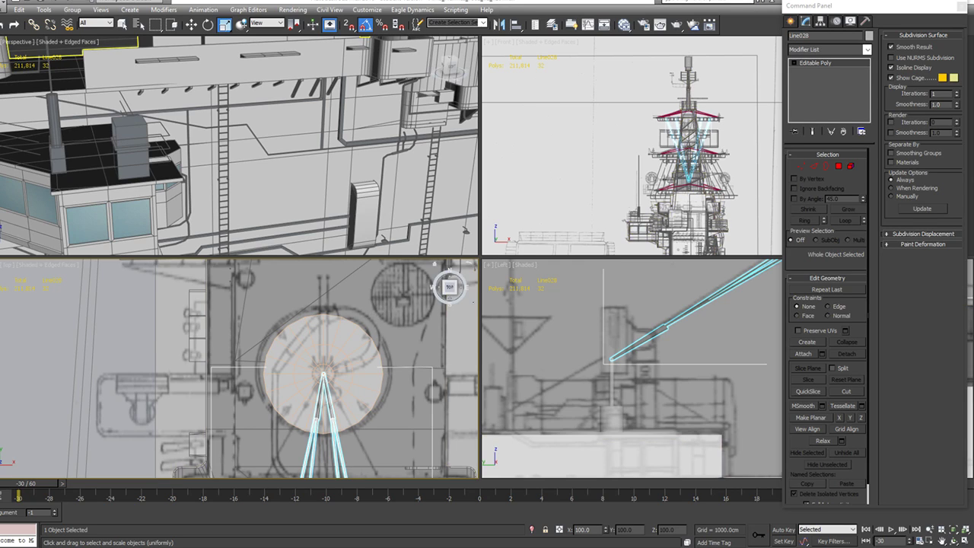
left_click(791, 23)
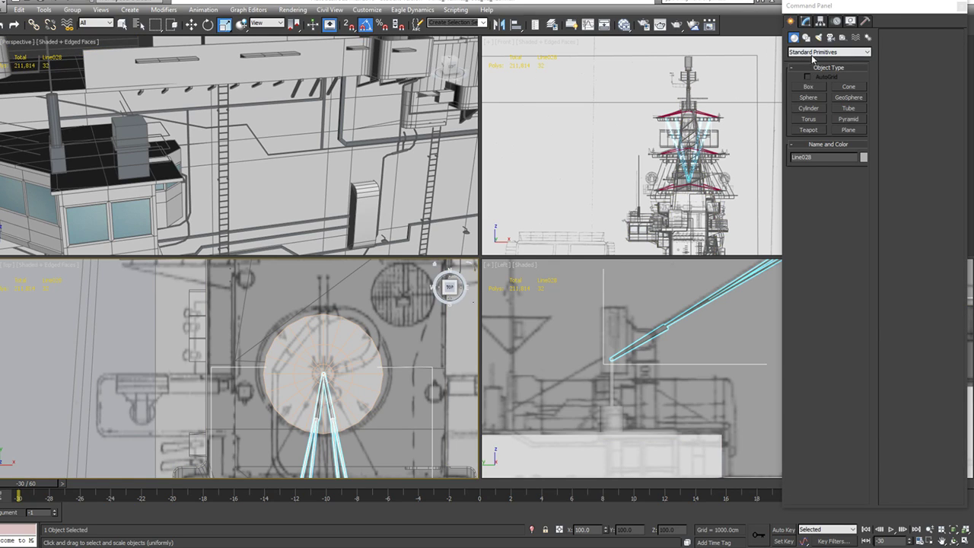
left_click(806, 37)
left_click(809, 95)
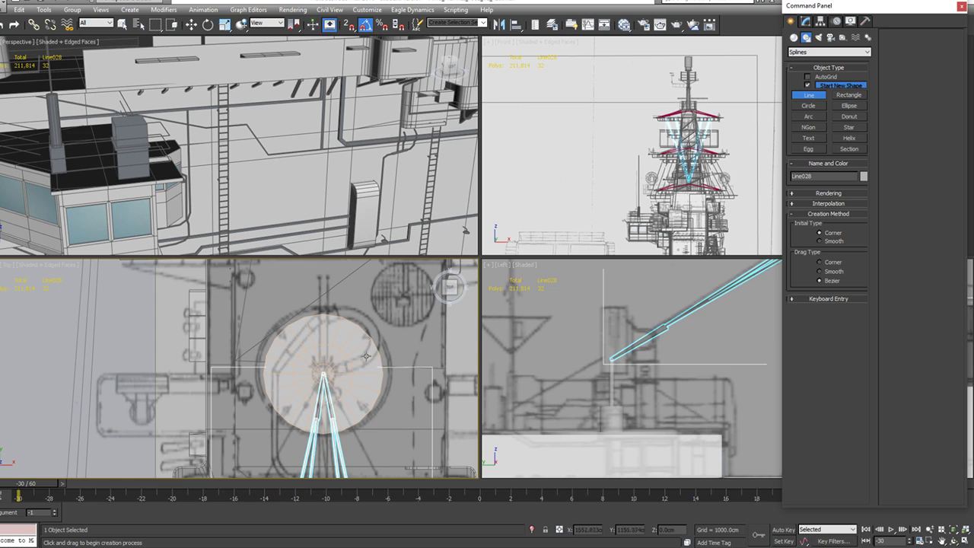
left_click(335, 370)
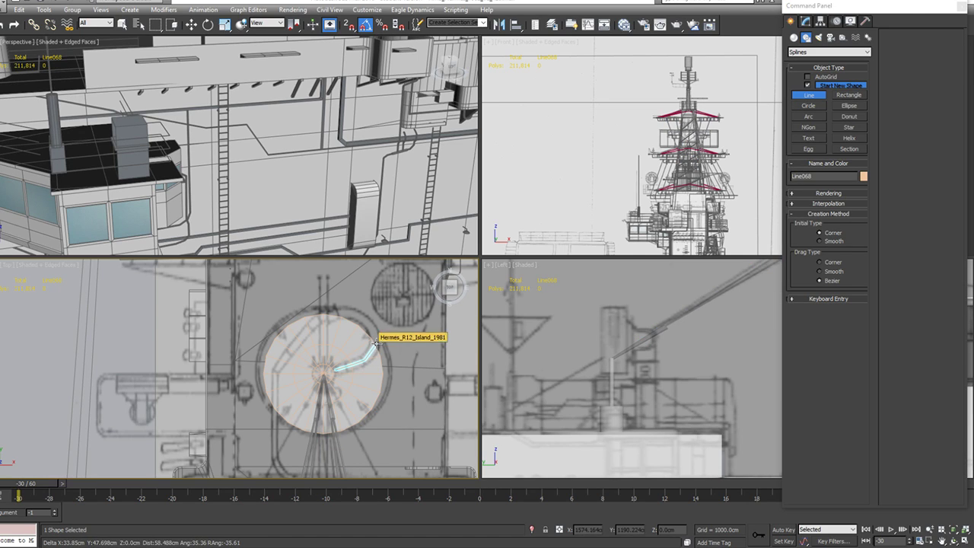
left_click(375, 348)
left_click(379, 340)
left_click(374, 333)
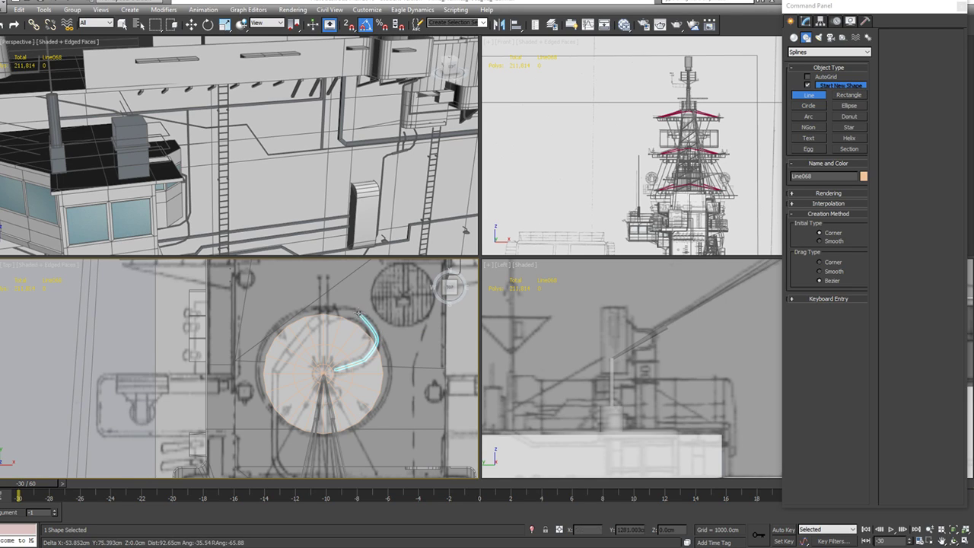
left_click(352, 314)
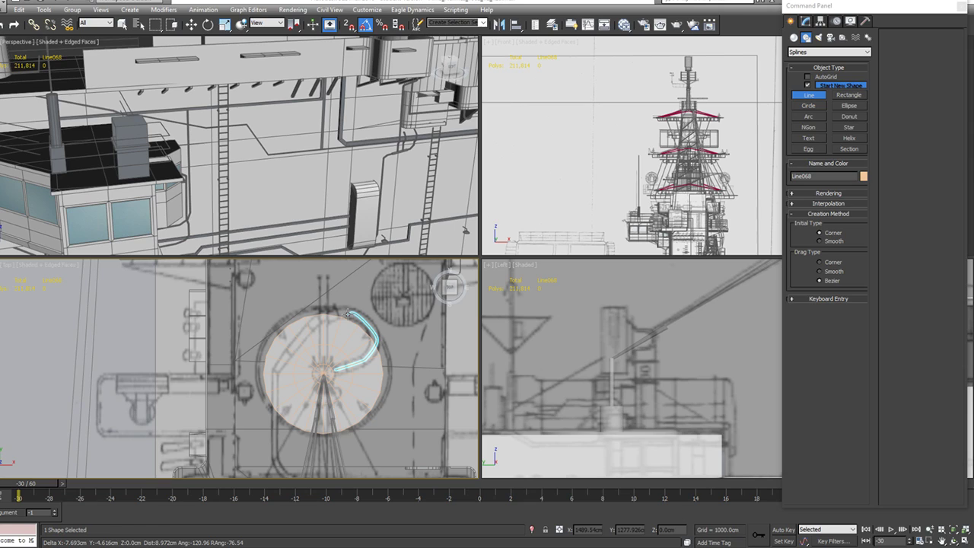
left_click(313, 318)
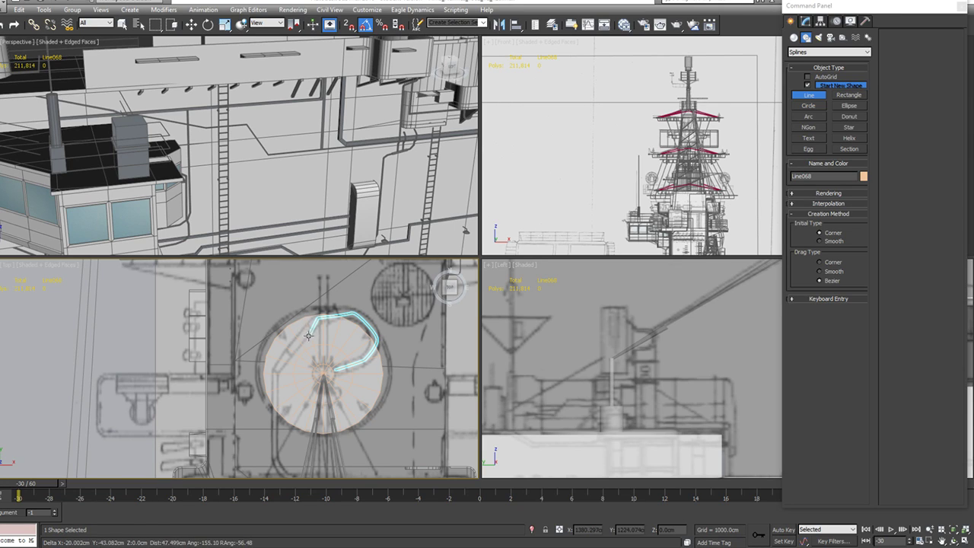
left_click(279, 369)
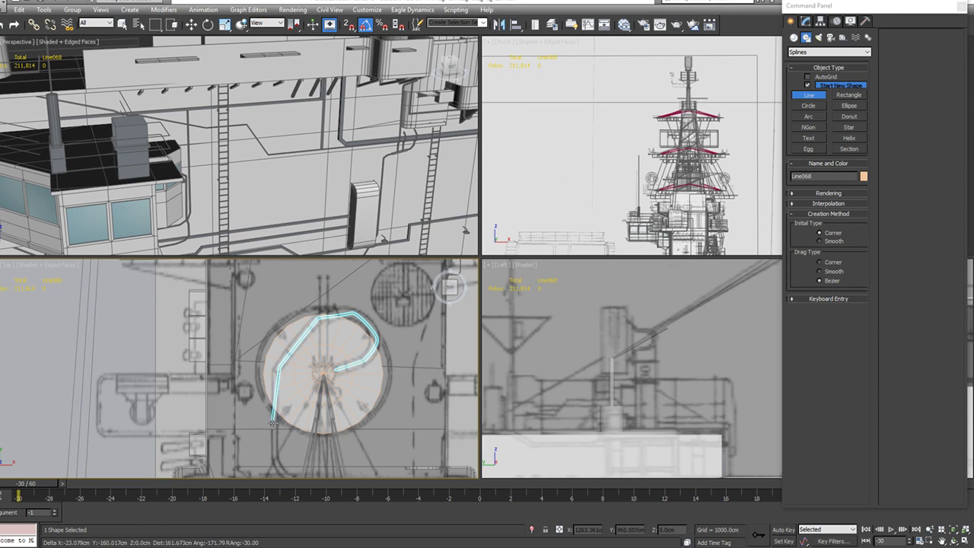
left_click(276, 451)
middle_click_drag(275, 450, 310, 360)
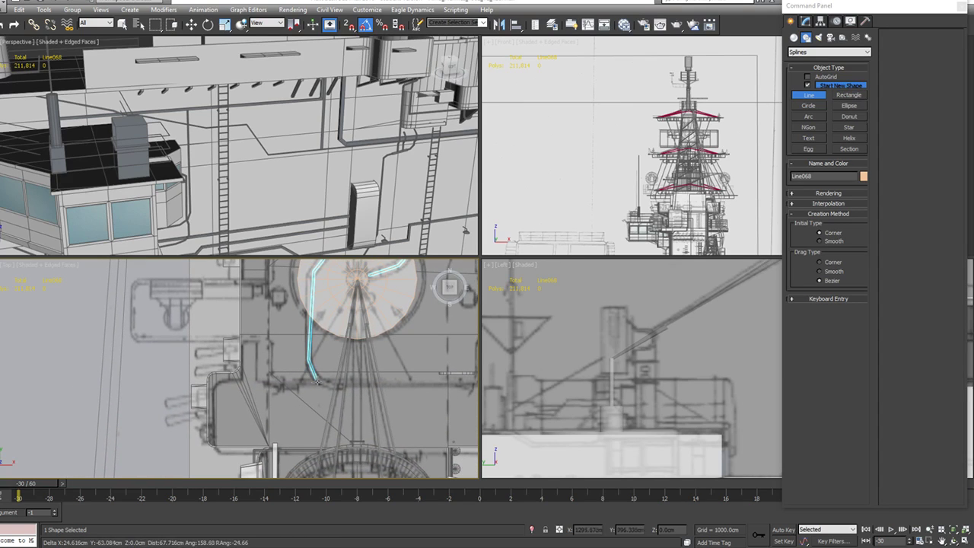
left_click(349, 387)
right_click(350, 387)
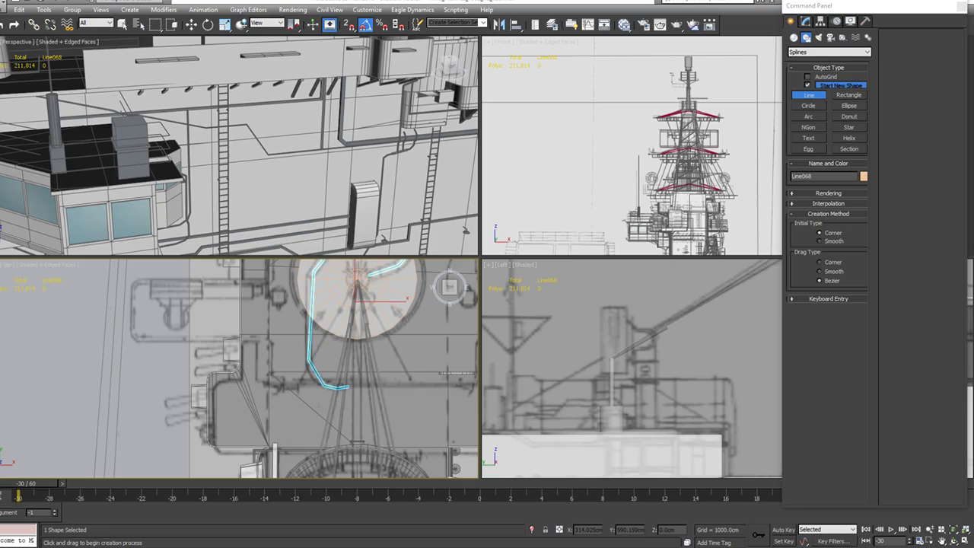
Step: Switch to the blueprint in the image viewer and examine the island's plan and end views around the circular aerial base and its pipe
key("alt+Tab")
scroll(500, 329, "down", 8)
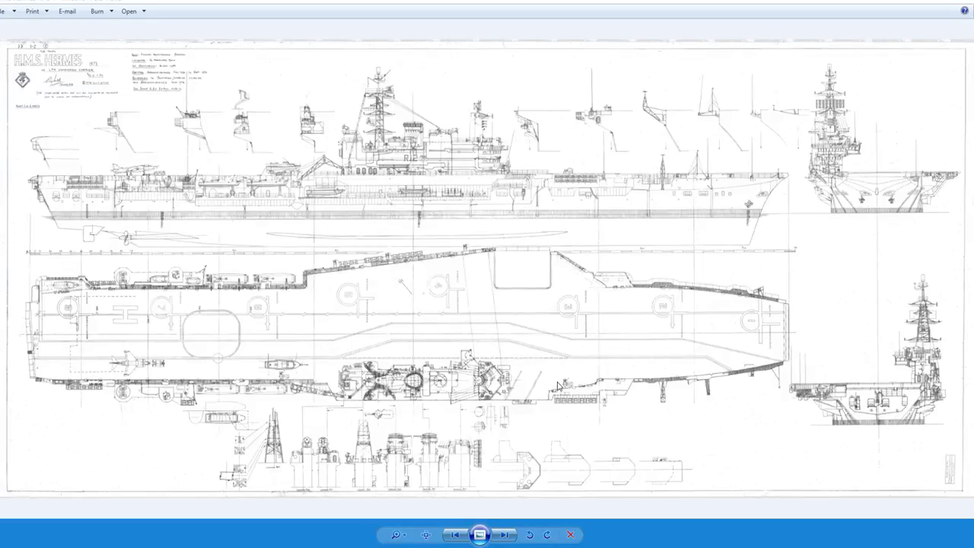
scroll(437, 438, "up", 6)
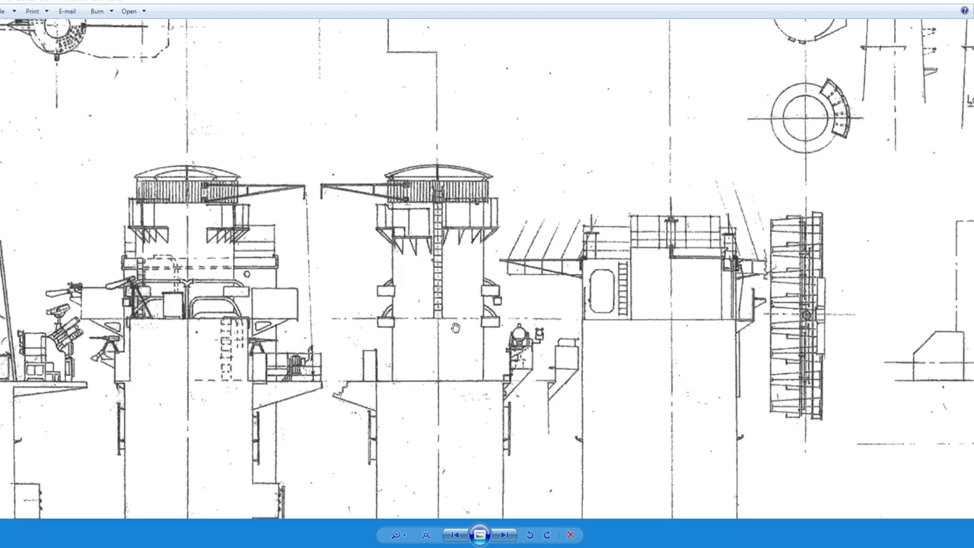
left_click_drag(677, 265, 369, 286)
left_click_drag(347, 28, 354, 425)
left_click_drag(261, 495, 374, 86)
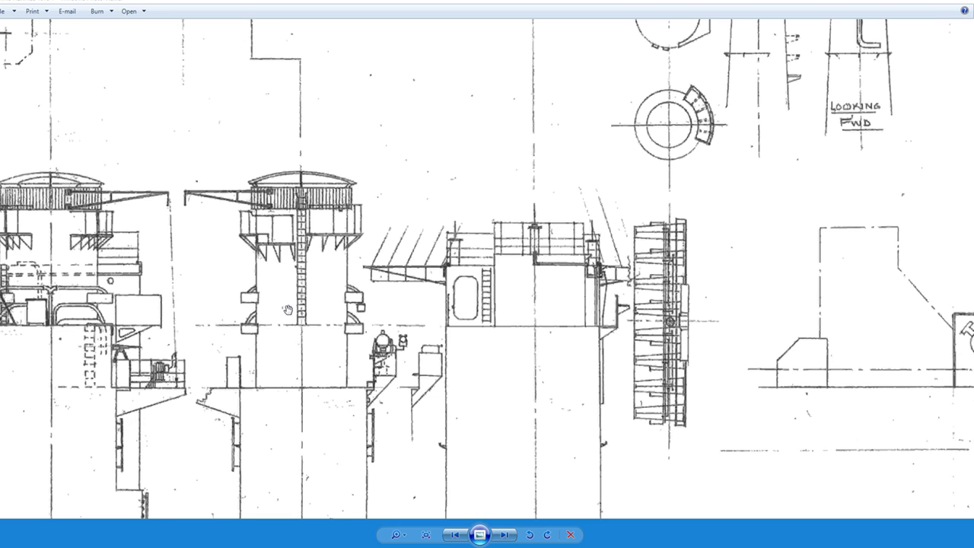
left_click_drag(249, 326, 357, 457)
left_click_drag(357, 100, 358, 383)
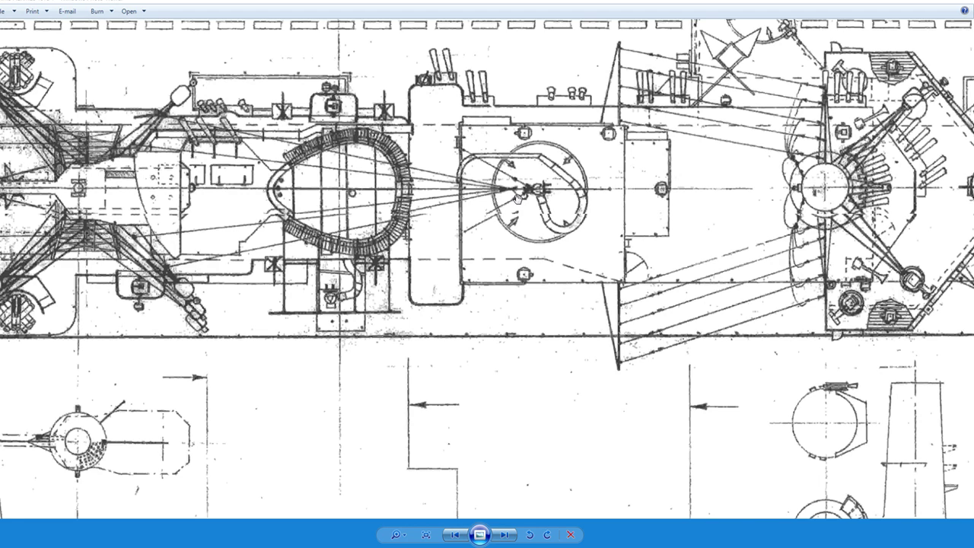
left_click_drag(385, 368, 359, 117)
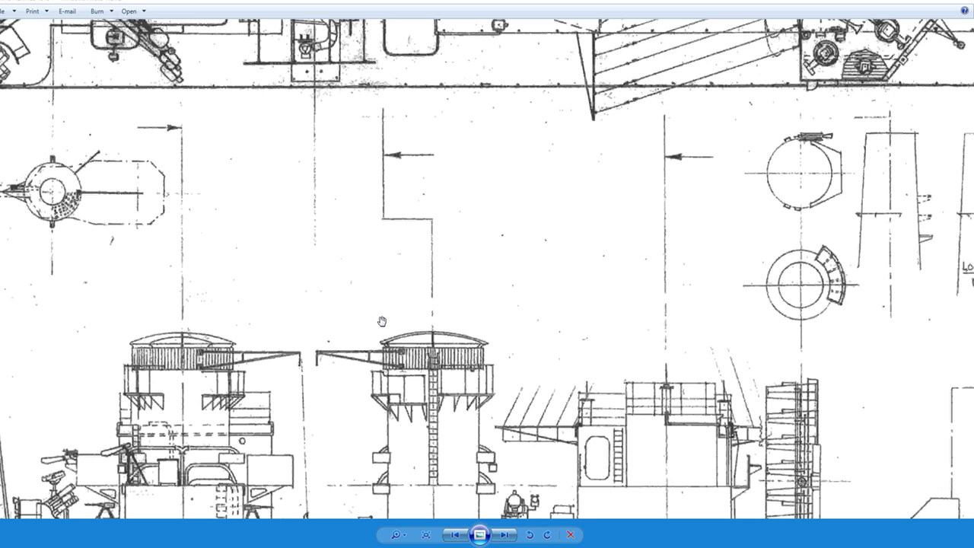
left_click_drag(409, 426, 393, 132)
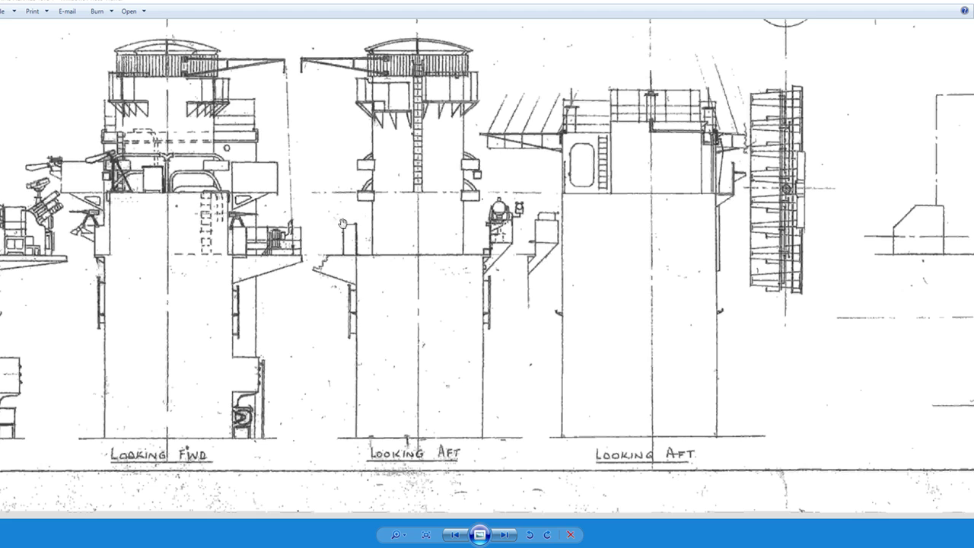
left_click_drag(365, 169, 362, 422)
left_click_drag(394, 129, 399, 367)
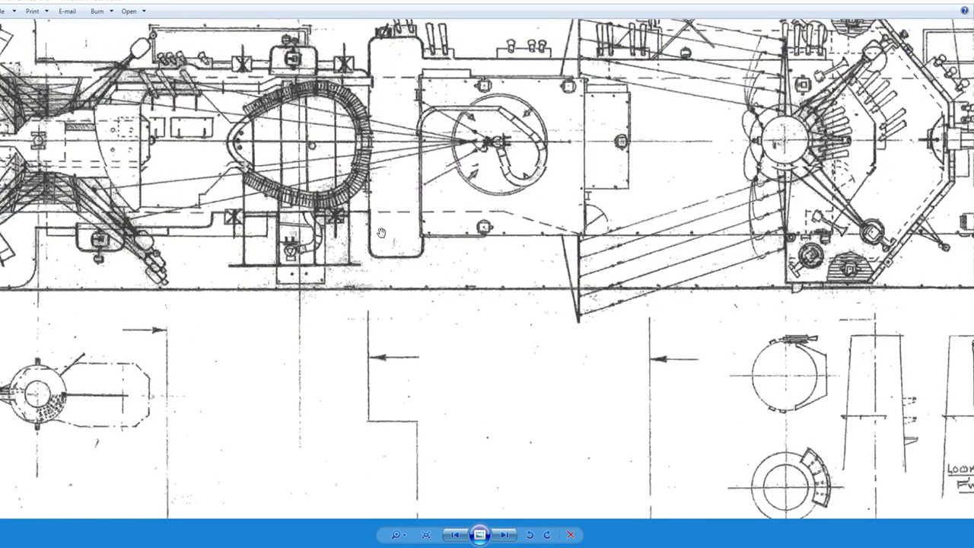
left_click_drag(355, 408, 356, 400)
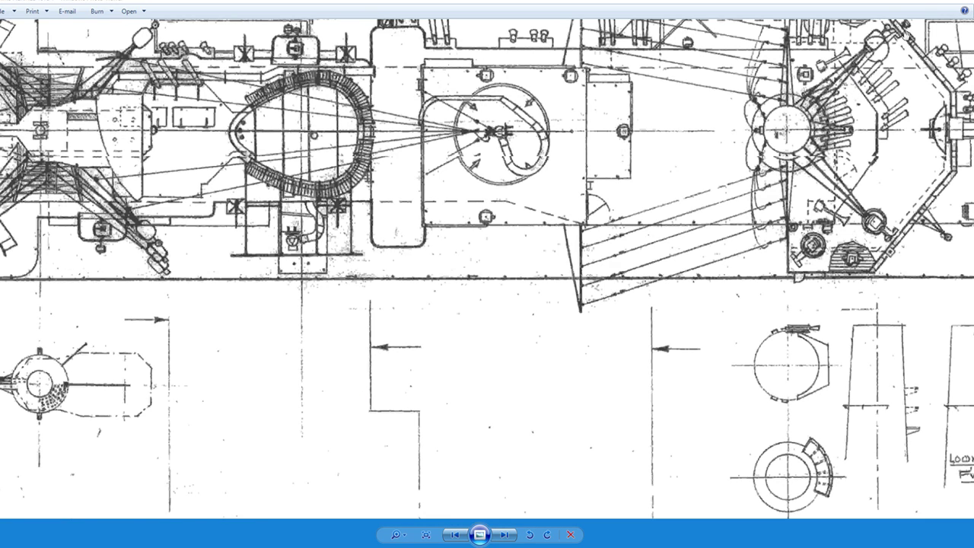
left_click(915, 1)
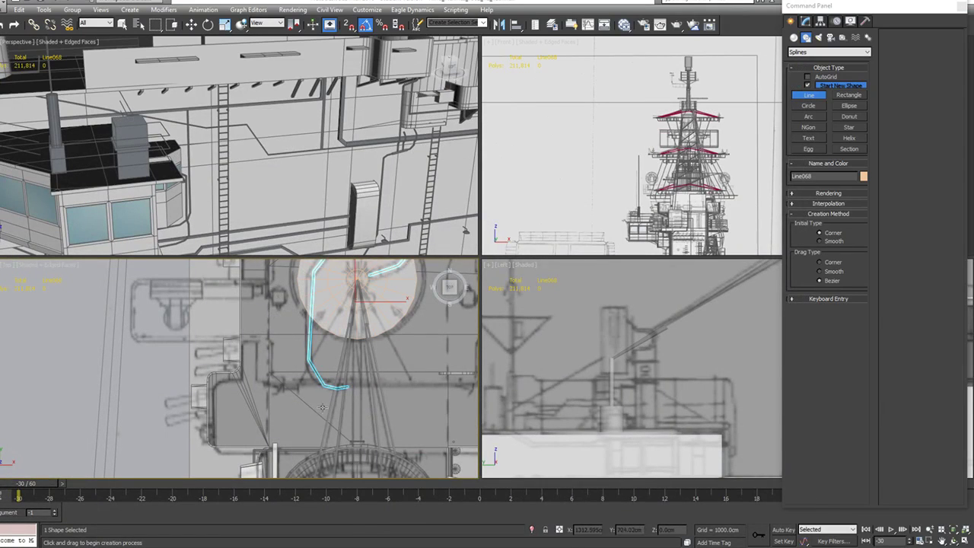
Step: Move the pipe spline vertically up to the disc on the island roof, at a height of about 2396 cm
right_click(593, 418)
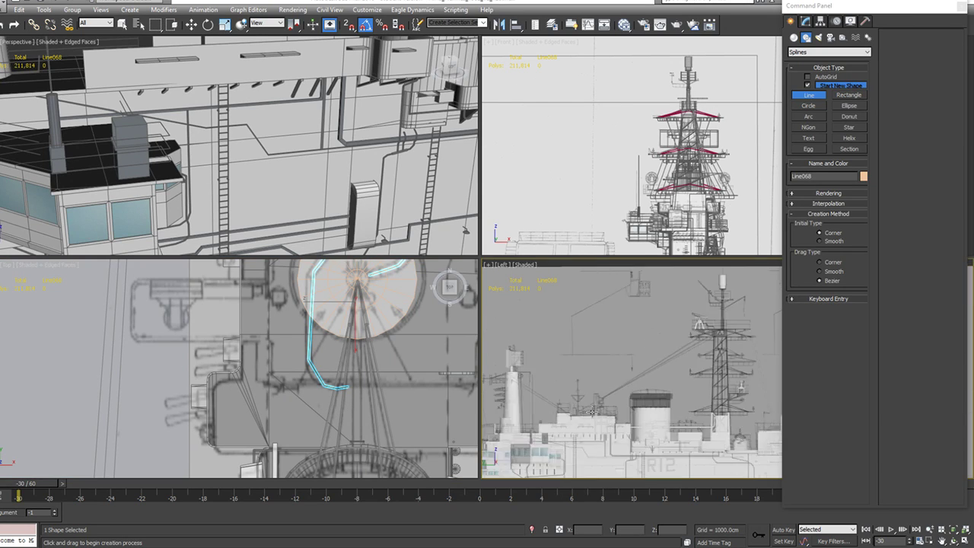
key("w")
scroll(601, 403, "down", 4)
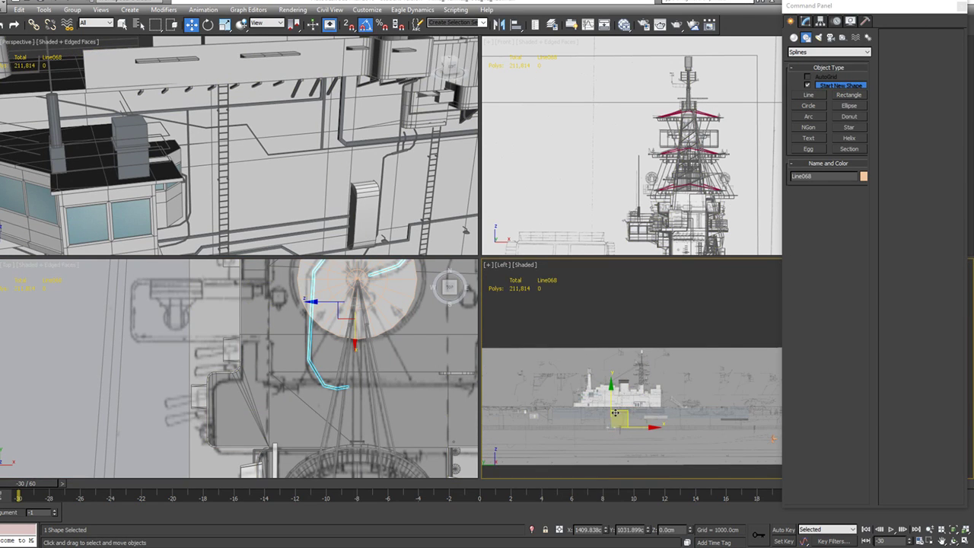
mouse_move(614, 373)
left_mouse_down()
mouse_move(607, 396)
mouse_move(613, 360)
left_mouse_up()
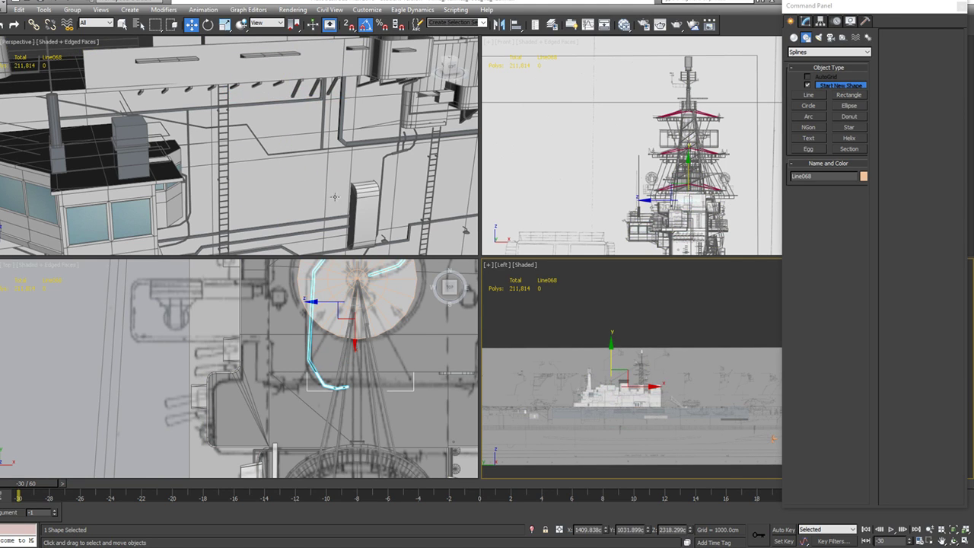
key("z")
left_click_drag(232, 124, 231, 88)
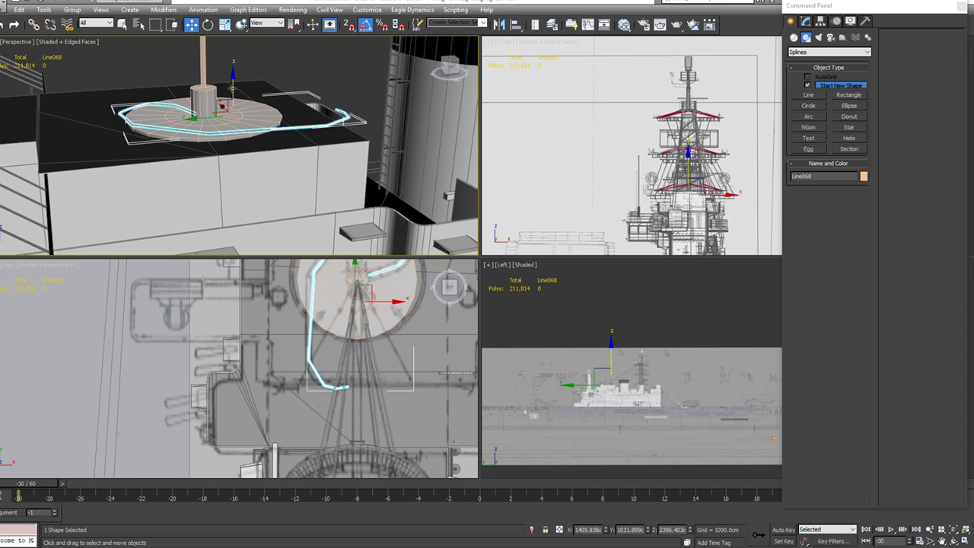
Step: Raise the pipe spline about 7 cm more so it lies on the disc's top surface
middle_click_drag(291, 338, 282, 428)
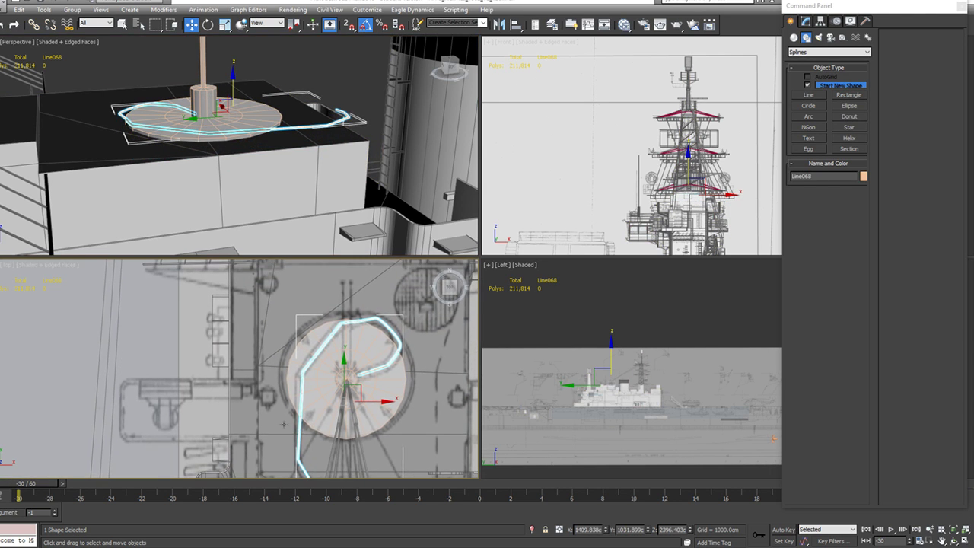
middle_click_drag(305, 243, 407, 172, "alt")
scroll(361, 140, "up", 3)
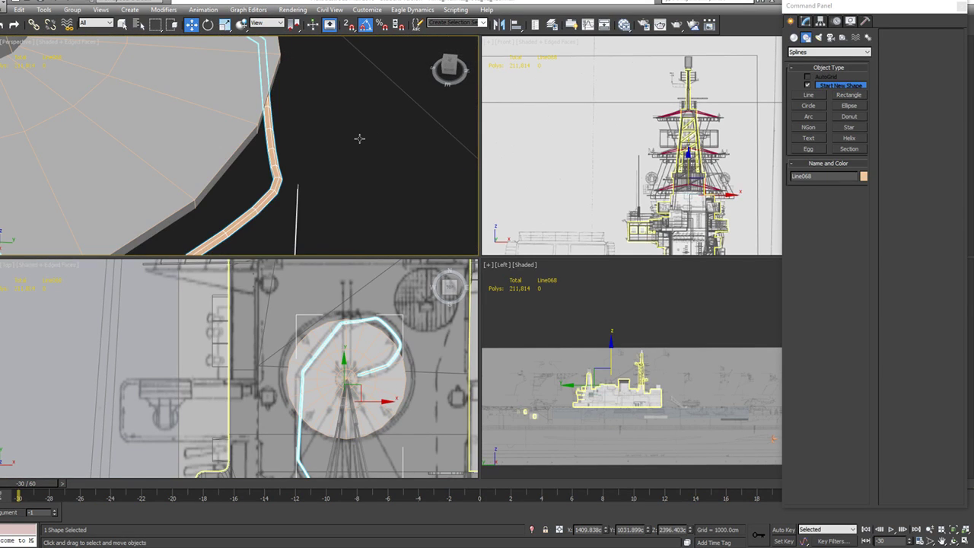
middle_click_drag(311, 166, 334, 133)
scroll(328, 163, "down", 2)
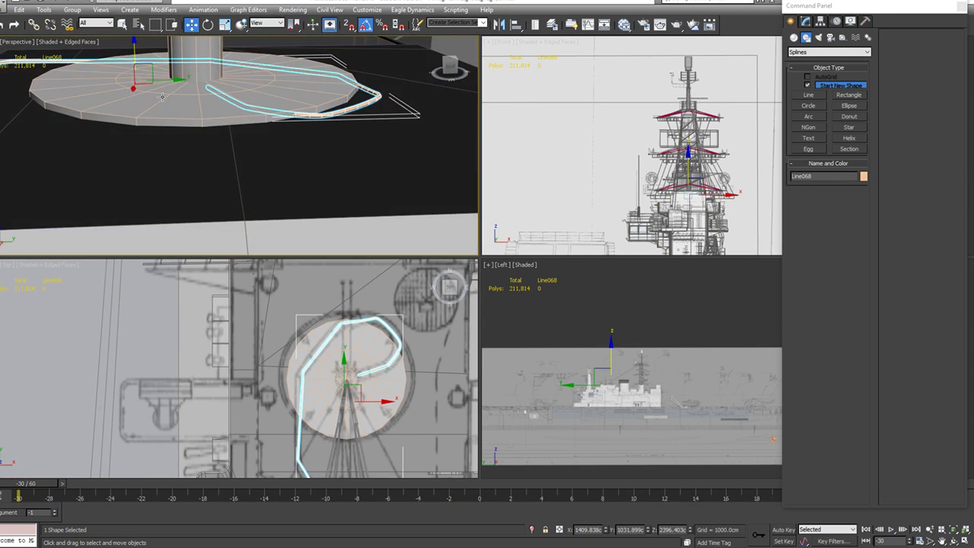
left_click_drag(133, 58, 132, 46)
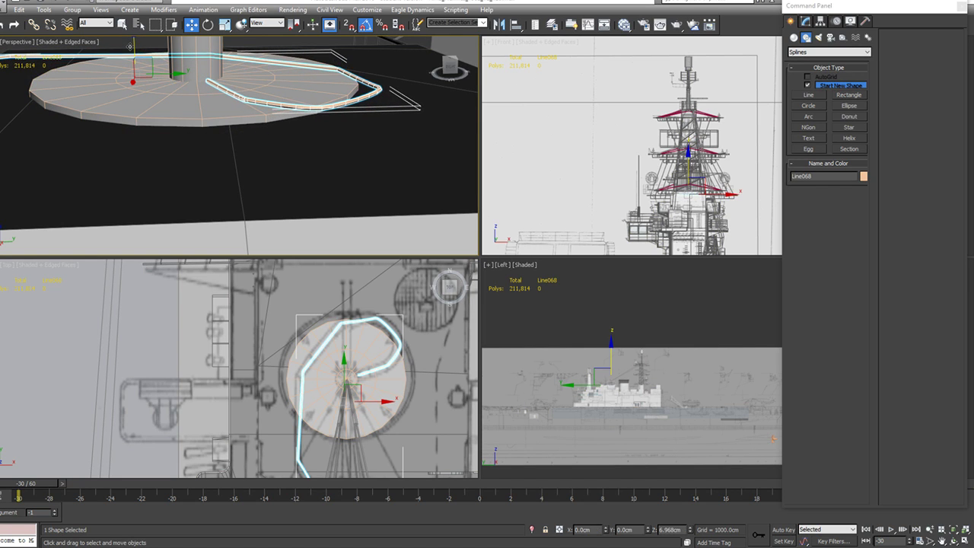
Step: Scale the disc up equally in X and Y to about 700 %, keeping its thickness, so it reaches the blueprint's outer circle
middle_click_drag(231, 111, 252, 129, "alt")
left_click(252, 131)
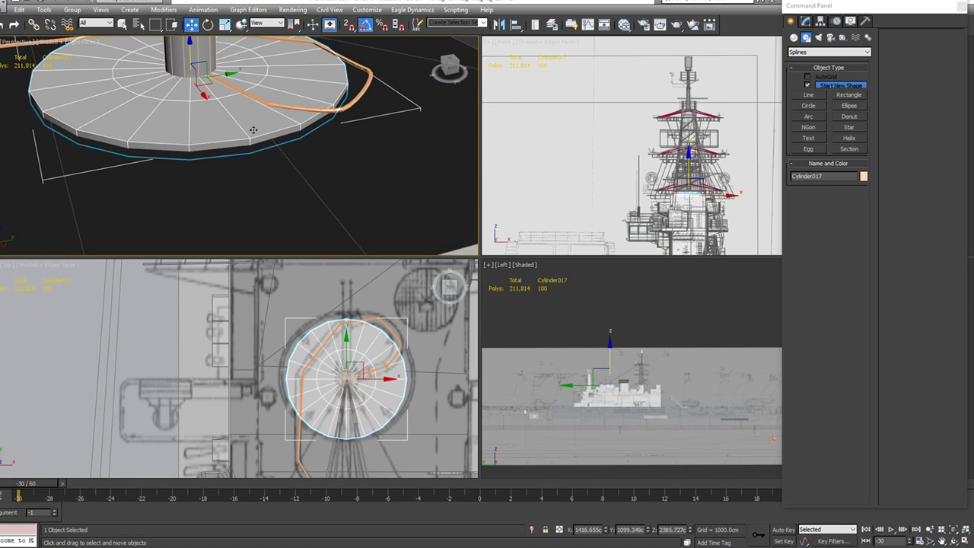
key("r")
left_click_drag(179, 91, 224, 69)
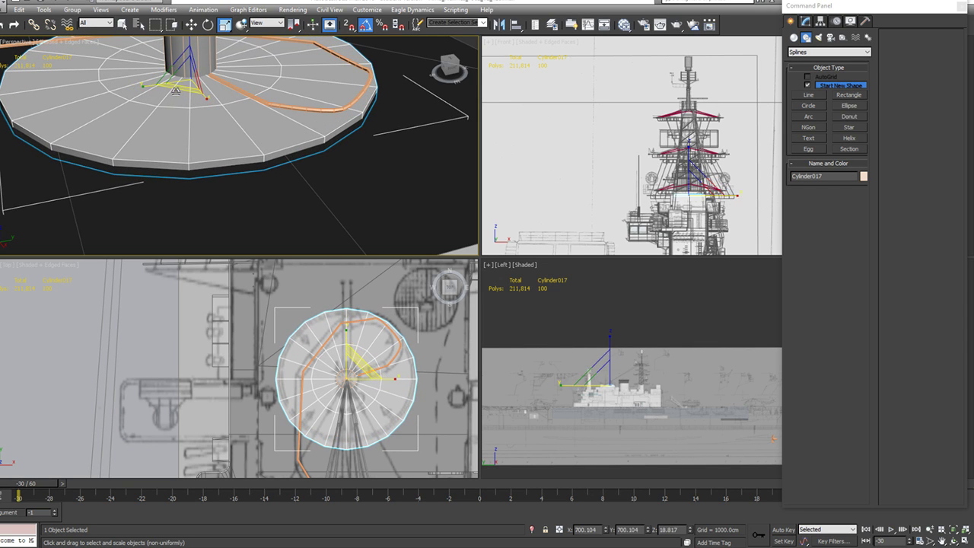
Step: Remove the inner ring edge loop from the disc around the central column and finish edge editing
middle_click_drag(278, 90, 271, 216)
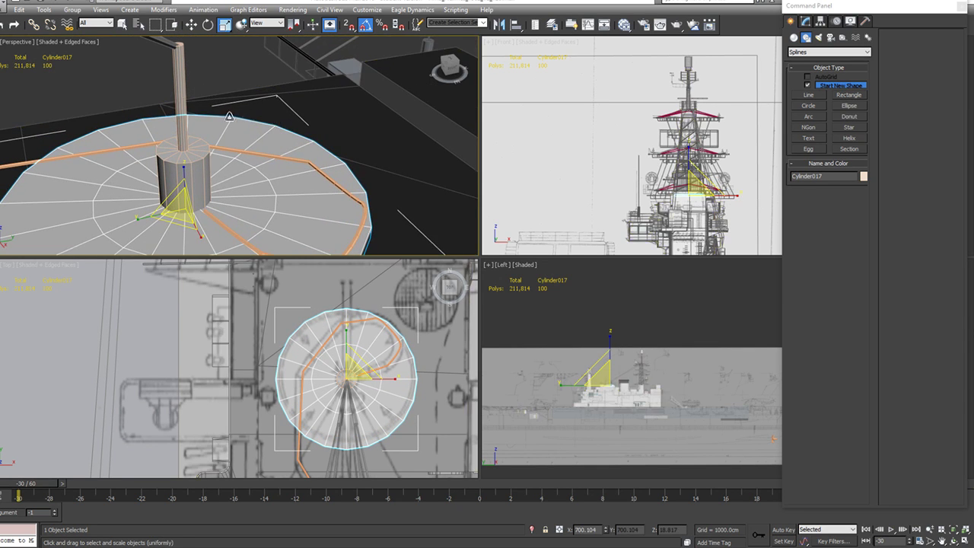
key("2")
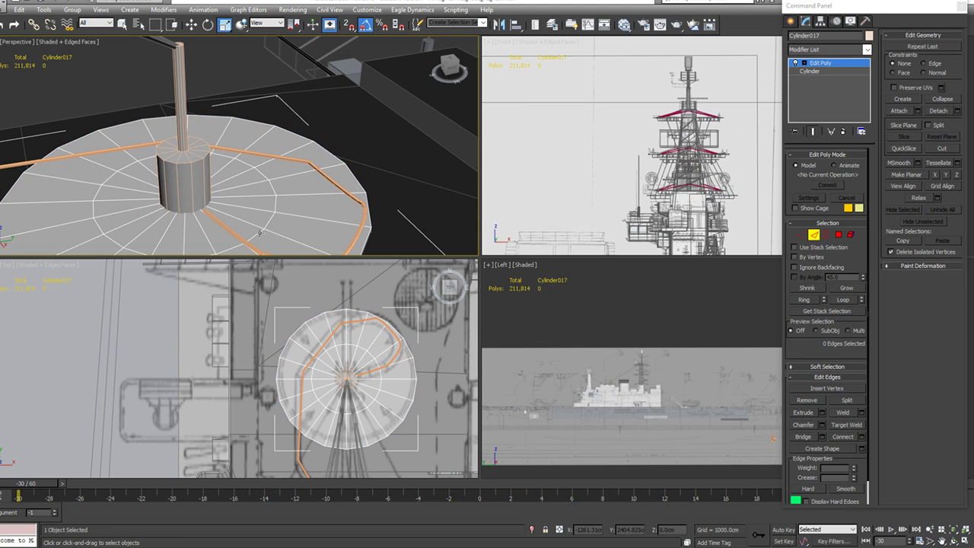
double_click(260, 232)
key("BackSpace")
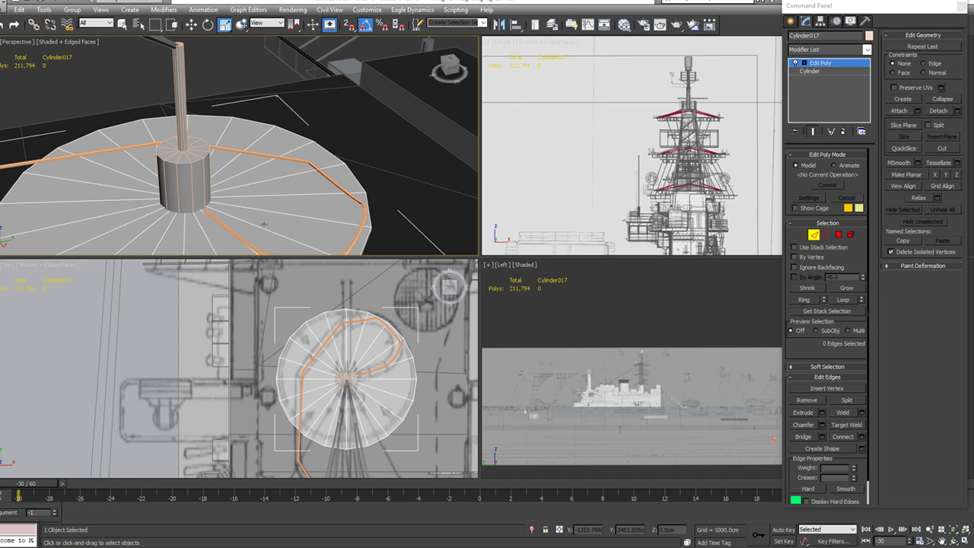
left_click(815, 235)
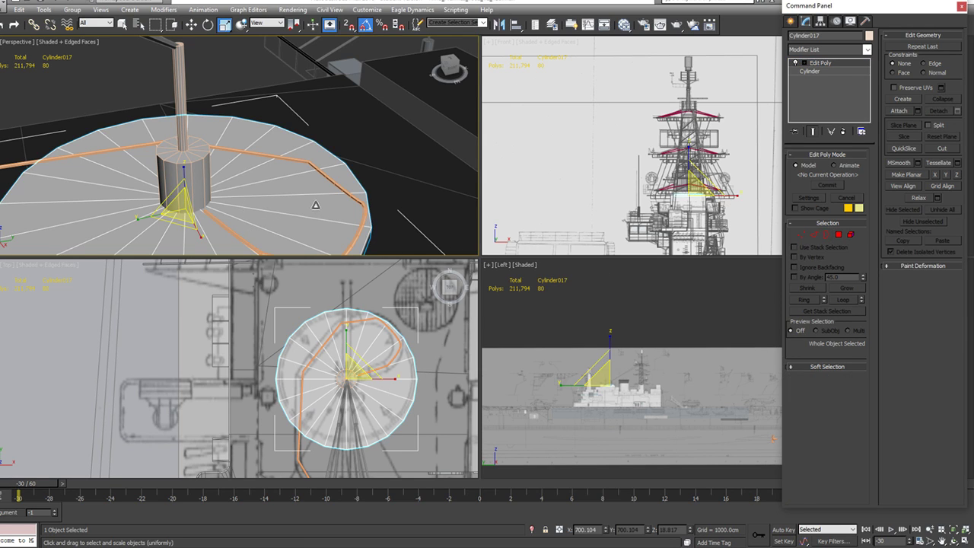
Step: Adjust the vertices and tangents of the pipe spline's loop in plan so it follows the curved pipe on the blueprint
left_click(357, 229)
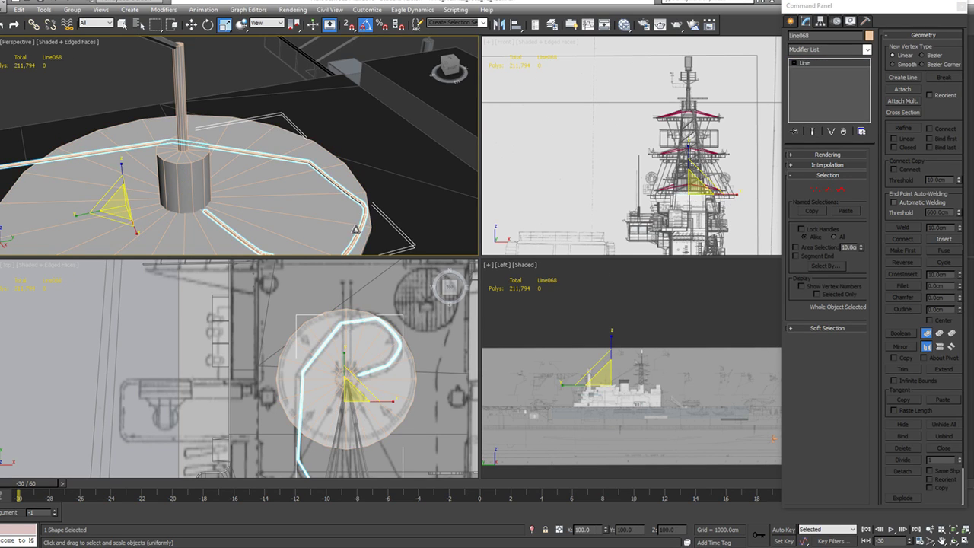
key("1")
key("w")
left_click_drag(390, 312, 365, 335)
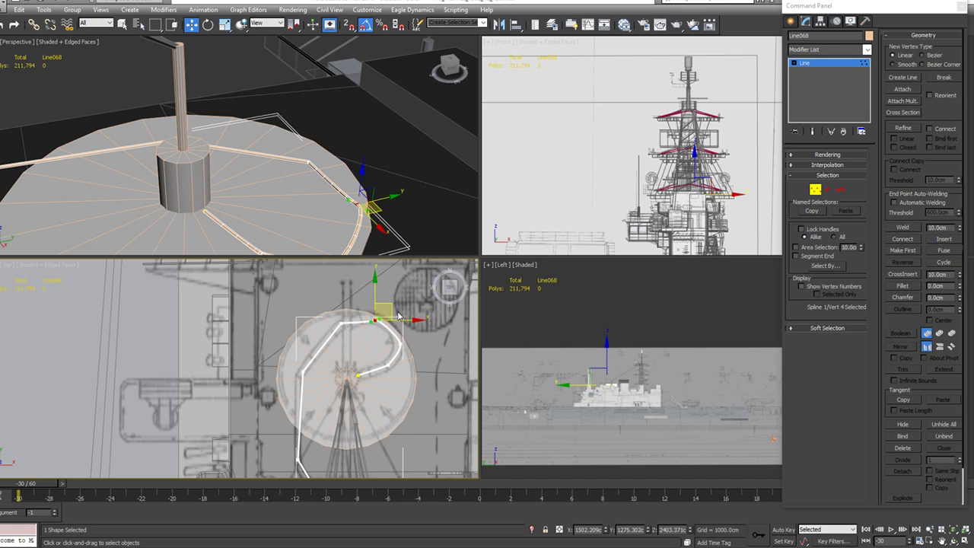
scroll(381, 333, "up", 3)
left_click_drag(375, 319, 387, 322)
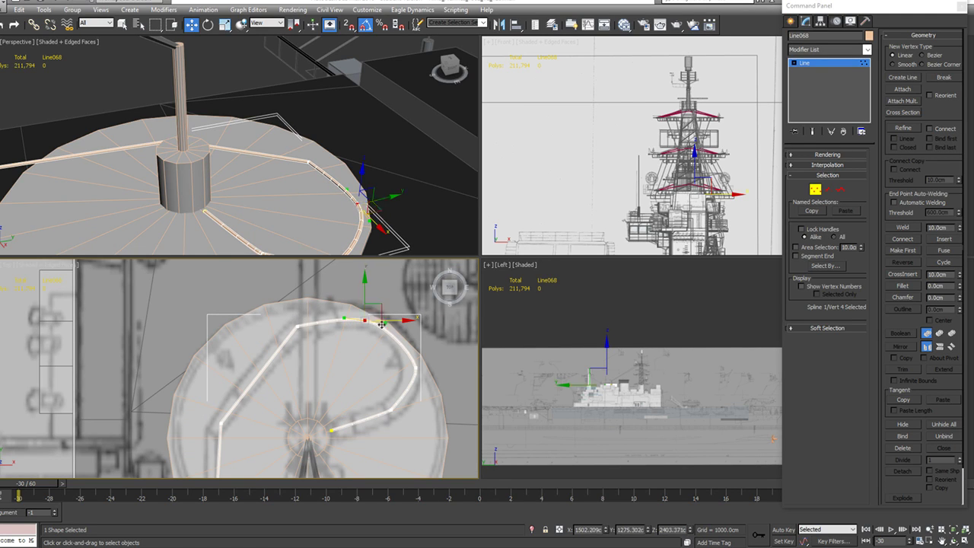
left_click(297, 328)
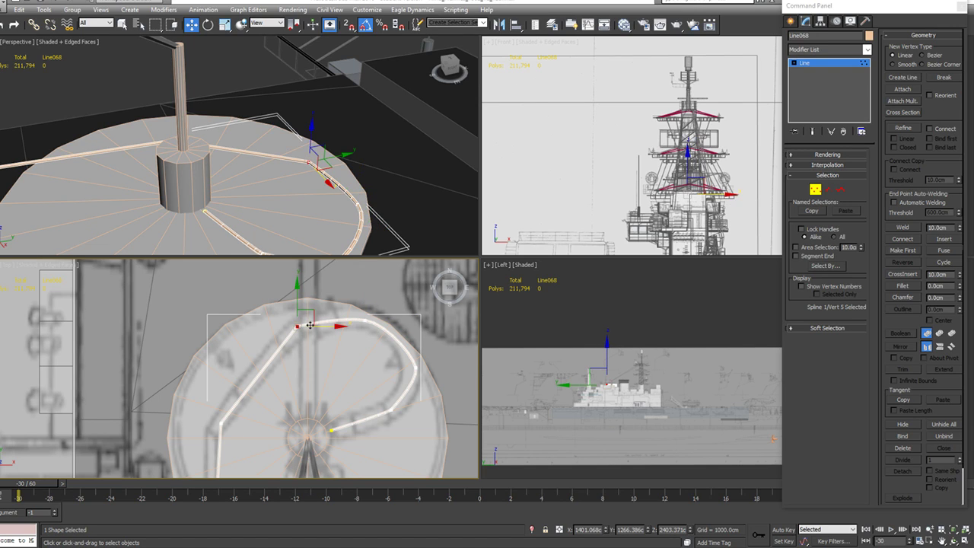
left_click(417, 367)
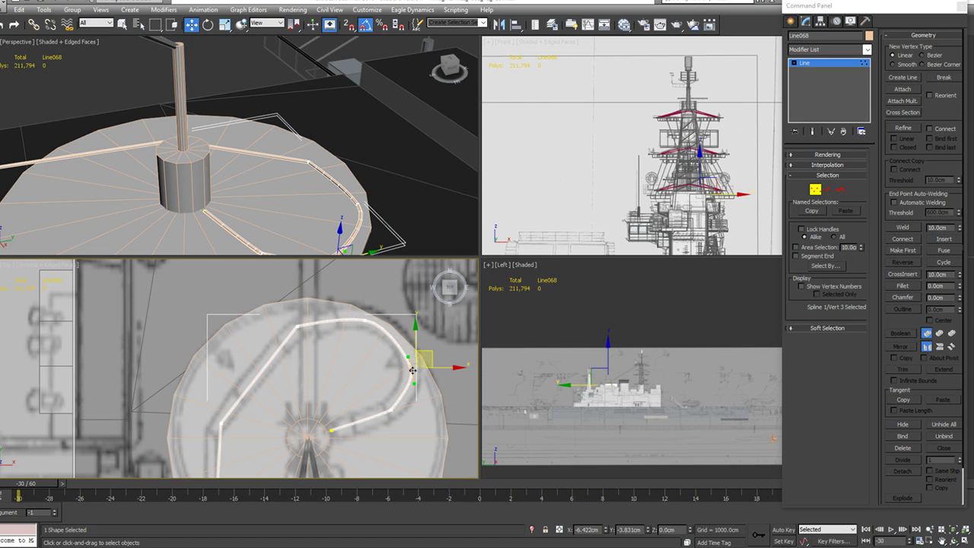
left_click(364, 317)
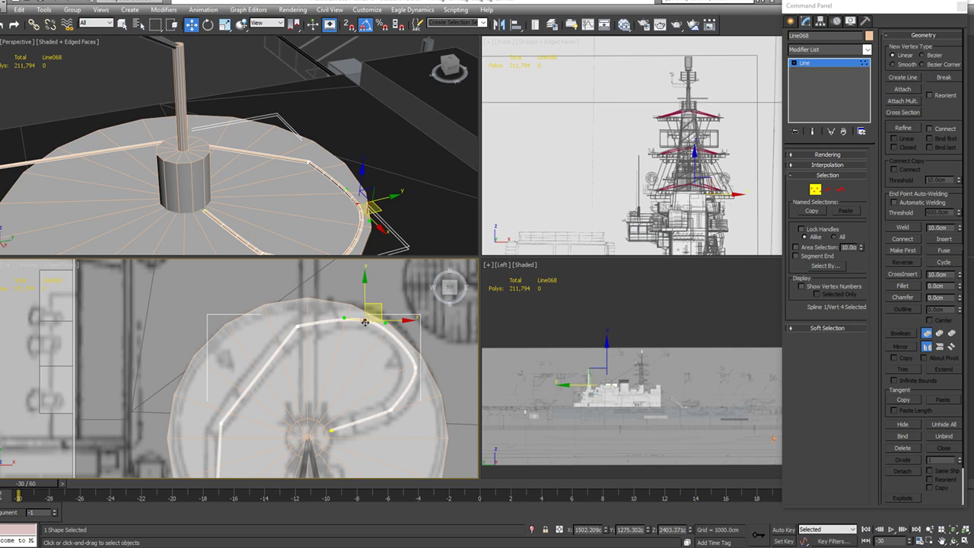
left_click(392, 409)
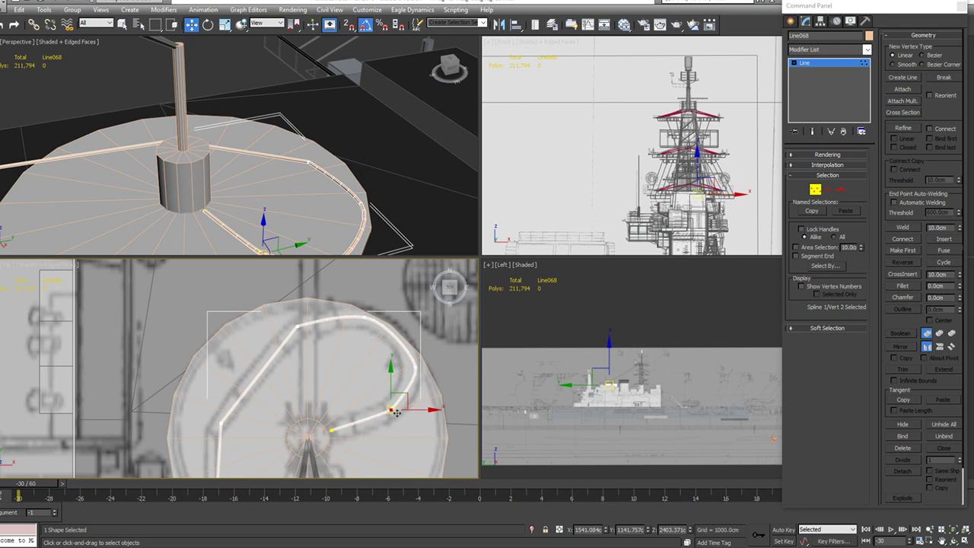
Step: Set the pipe spline's radial rendering to a thickness of 26 cm with 7 sides
left_click(829, 155)
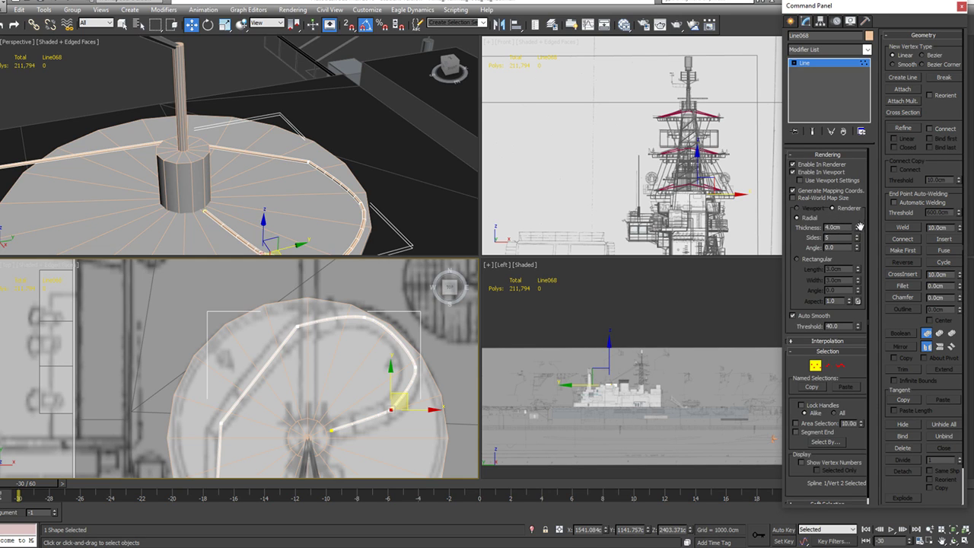
left_click_drag(858, 227, 856, 213)
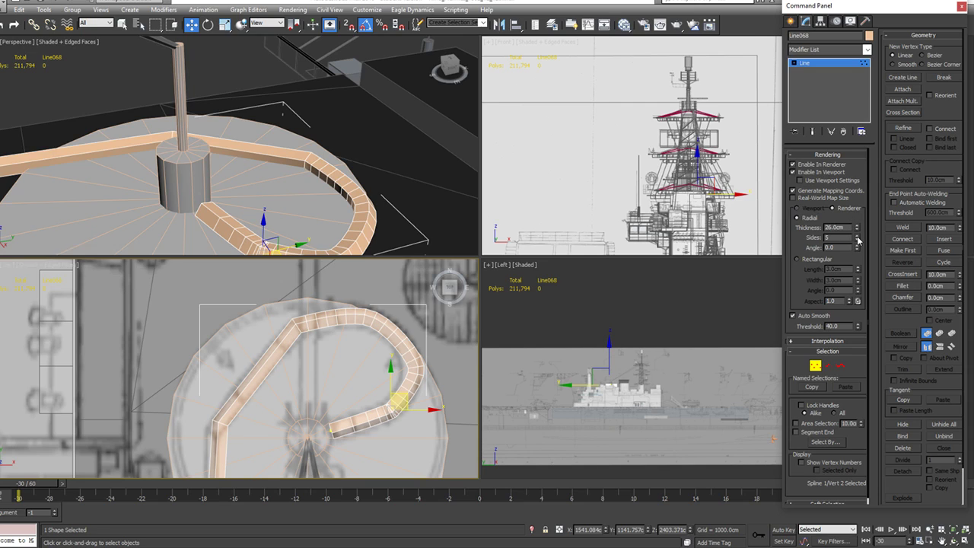
left_click(858, 238)
left_click(859, 237)
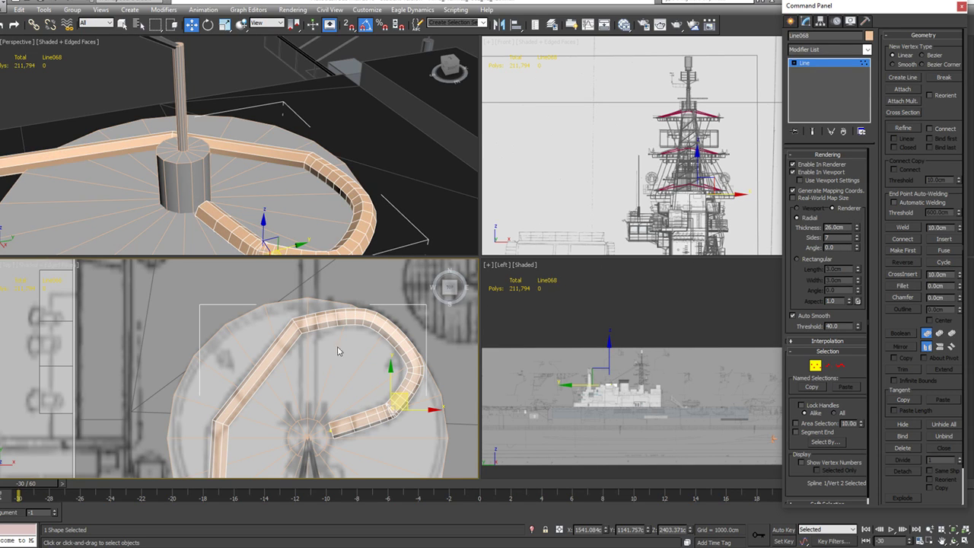
Step: Move the pipe's inner end vertex against the central column, at about X 1438, Y 1104 cm, and set the types of it and the adjacent vertex
left_click(336, 427)
left_click_drag(345, 418, 336, 423)
right_click(325, 432)
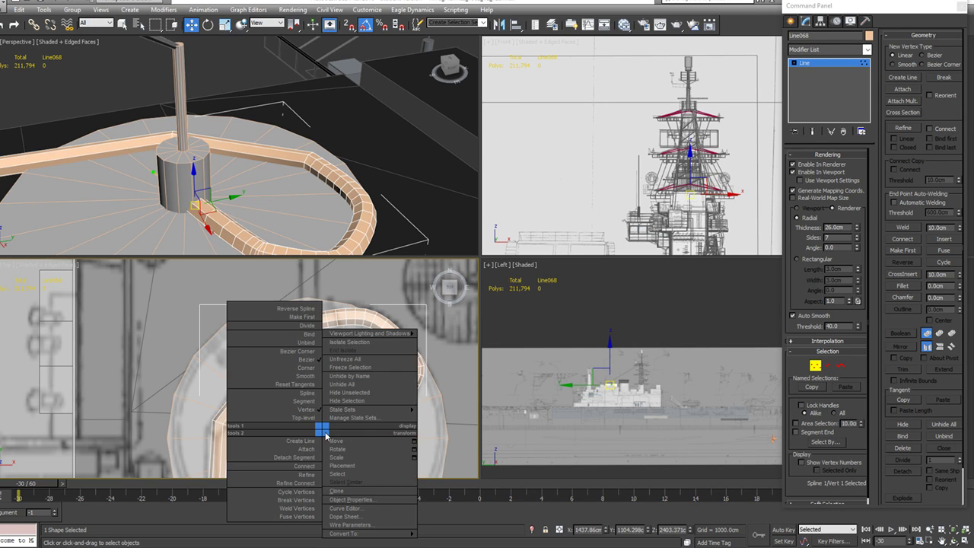
left_click(316, 378)
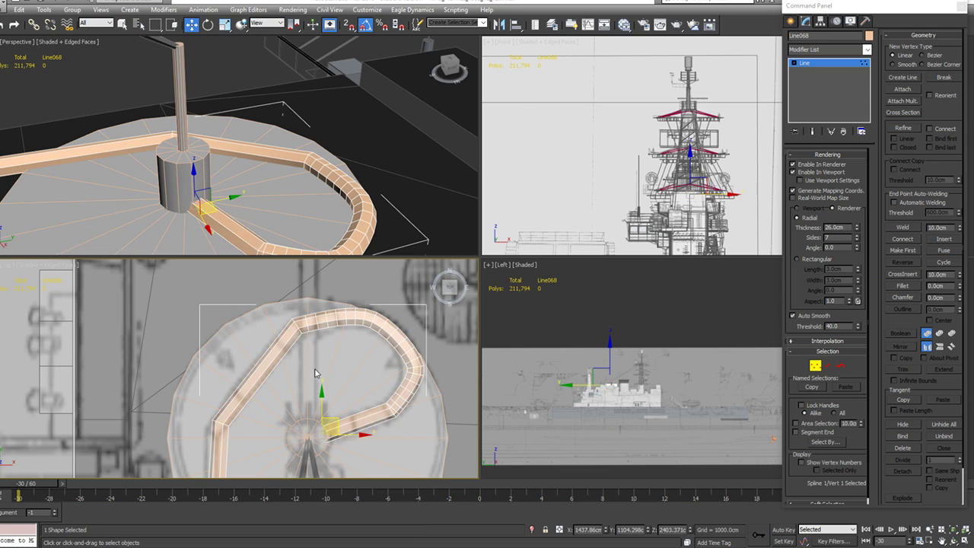
left_click(389, 408)
right_click(389, 408)
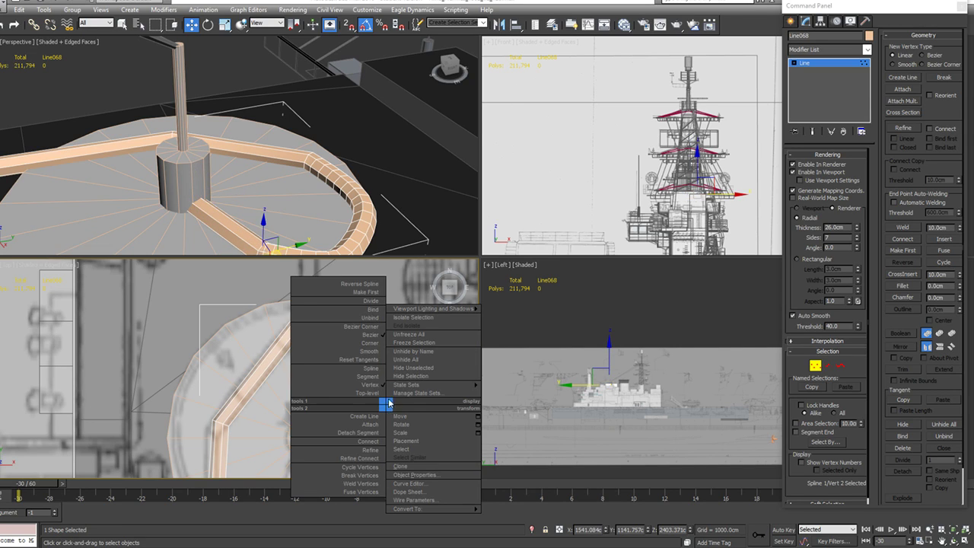
left_click(372, 337)
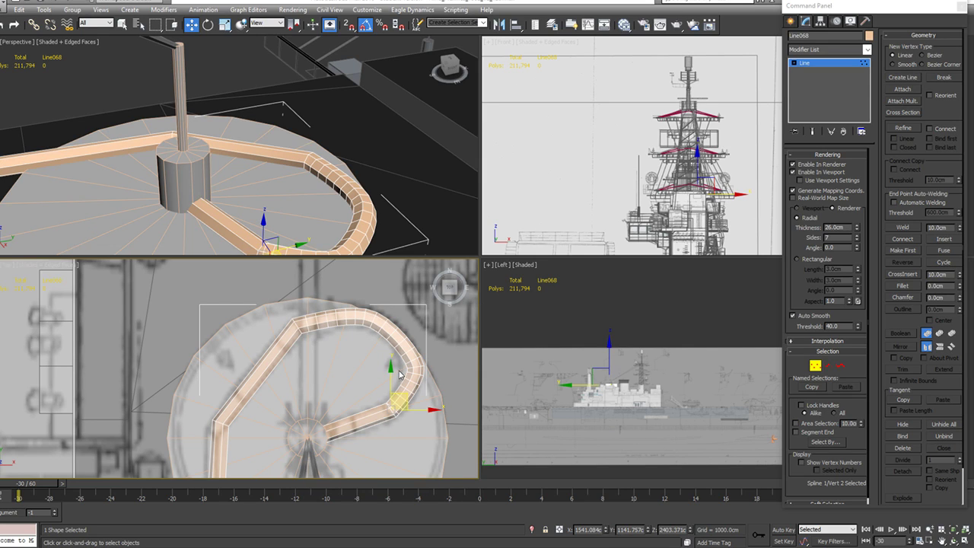
Step: Give the pipe's sharp upper corner vertex Bezier tangents and shift it to about X 1405, Y 1261 cm to round the bend
left_click(297, 328)
right_click(297, 333)
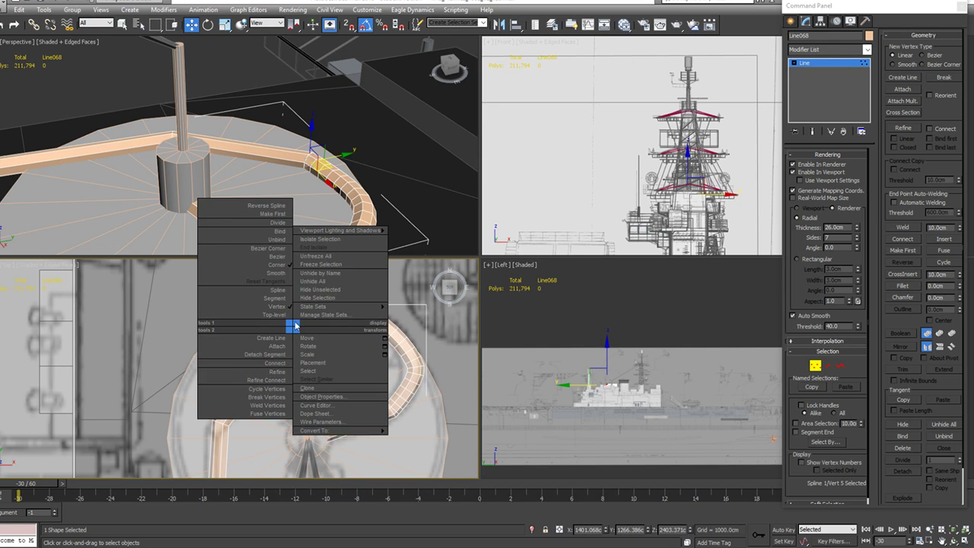
left_click(274, 251)
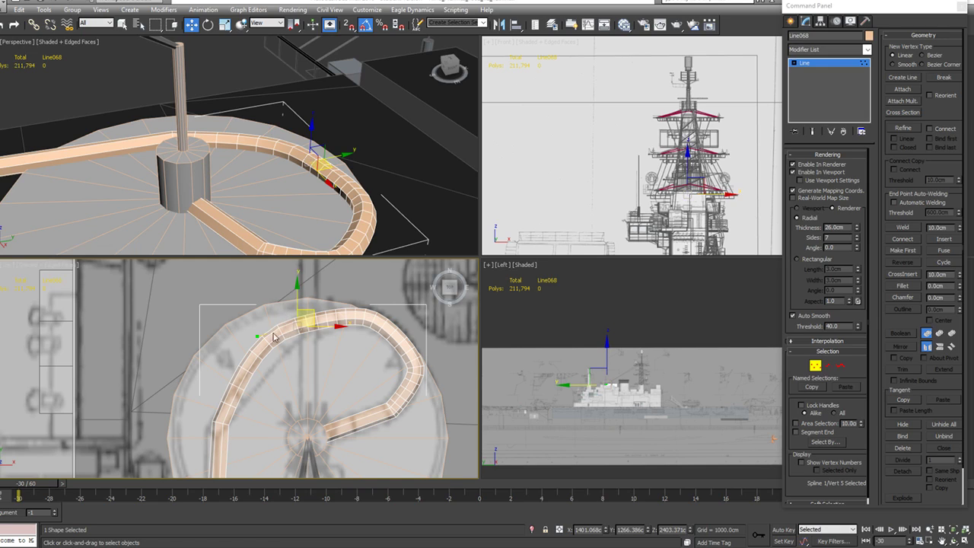
left_click_drag(259, 335, 298, 329)
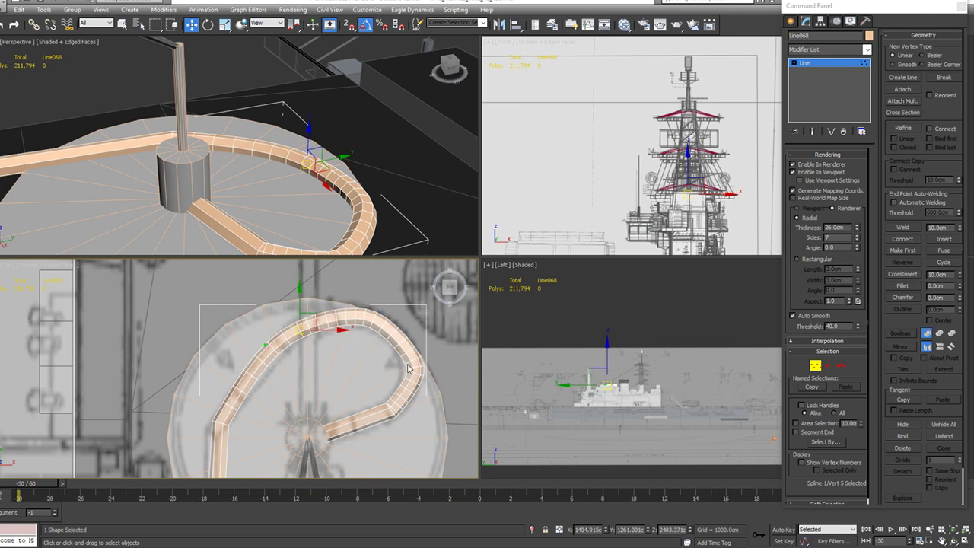
Step: Make the vertex next to the pipe's inner end a Corner and nudge it to about X 1540, Y 1143 cm, hiding the thickness meanwhile
left_click(390, 412)
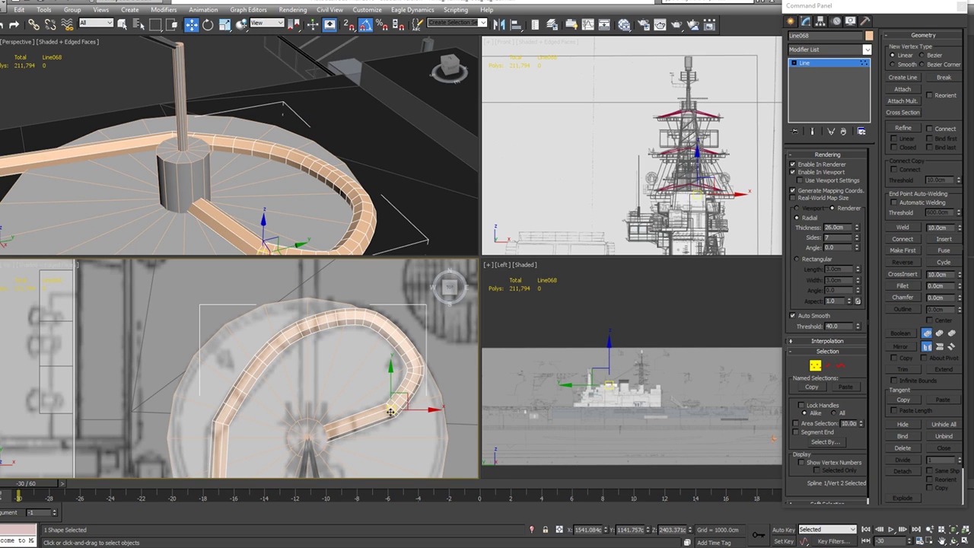
scroll(389, 412, "up", 5)
scroll(392, 417, "down", 4)
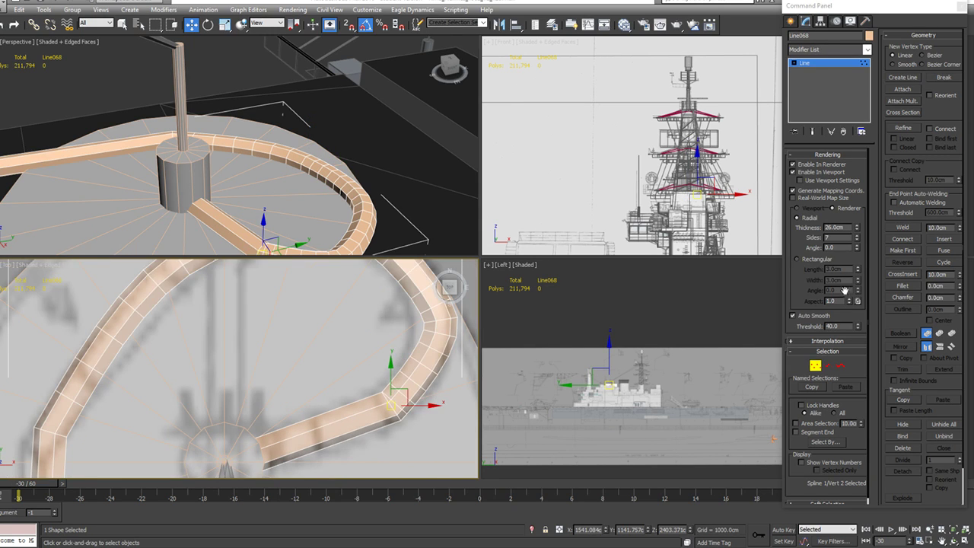
left_click(813, 174)
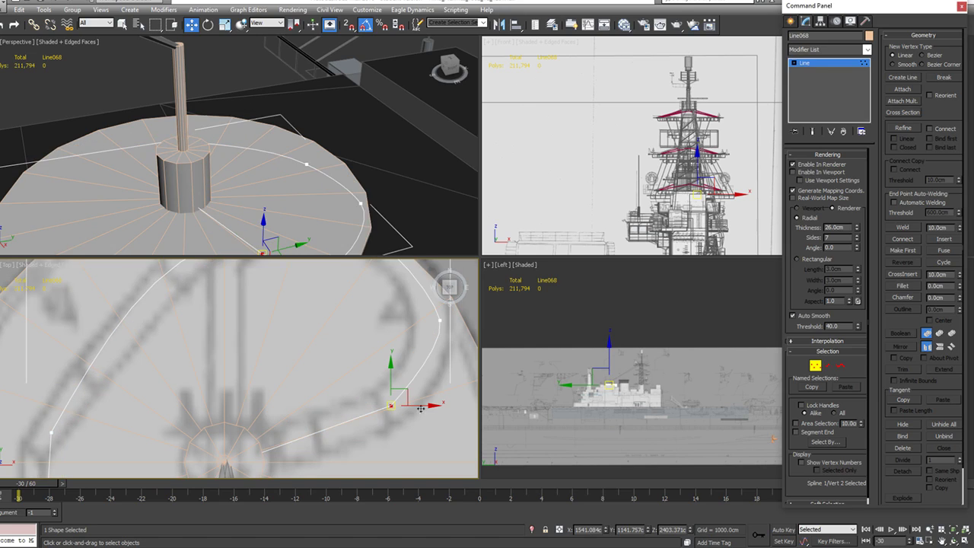
right_click(393, 405)
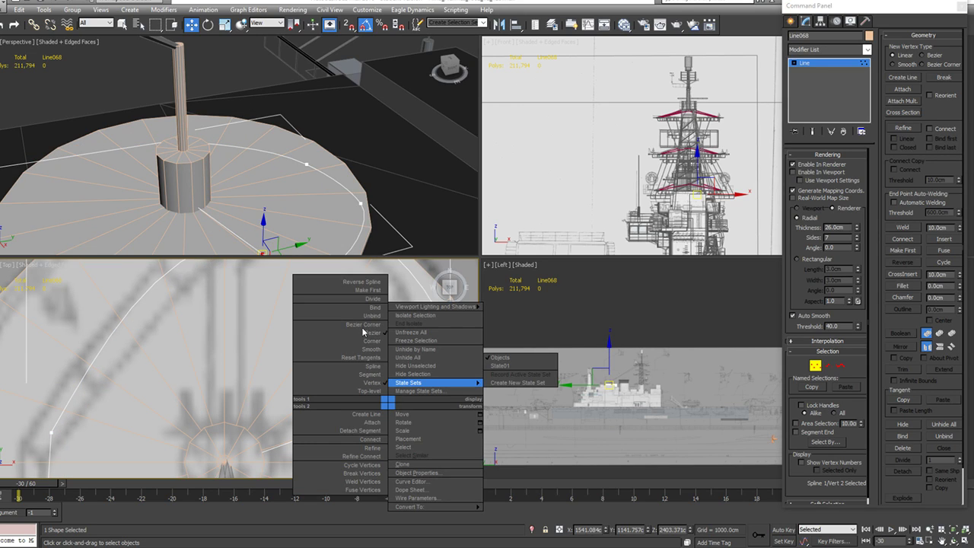
mouse_move(389, 308)
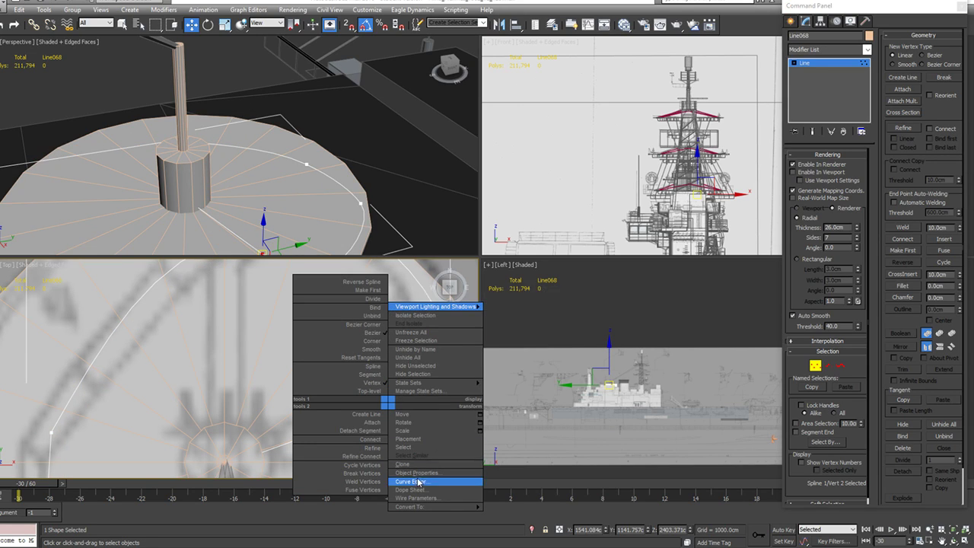
left_click(372, 333)
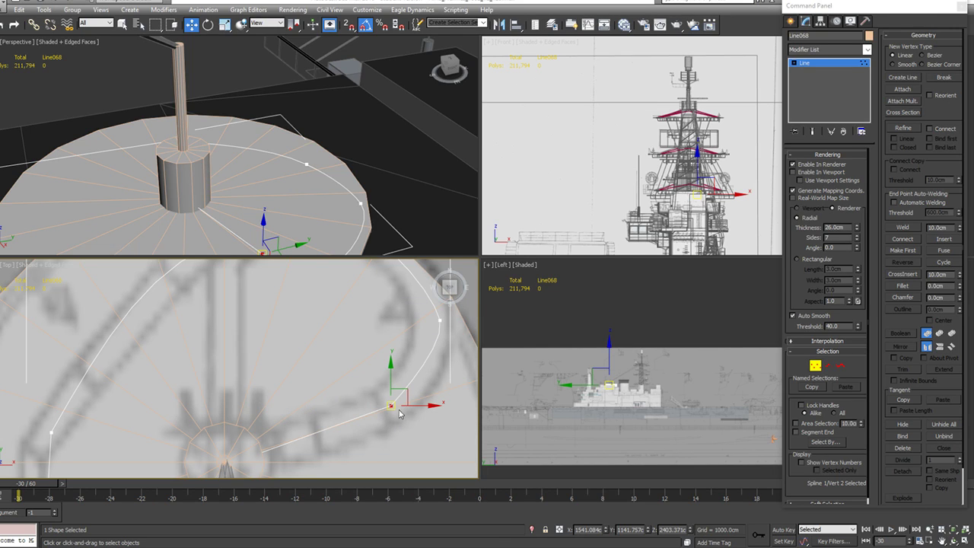
right_click(392, 405)
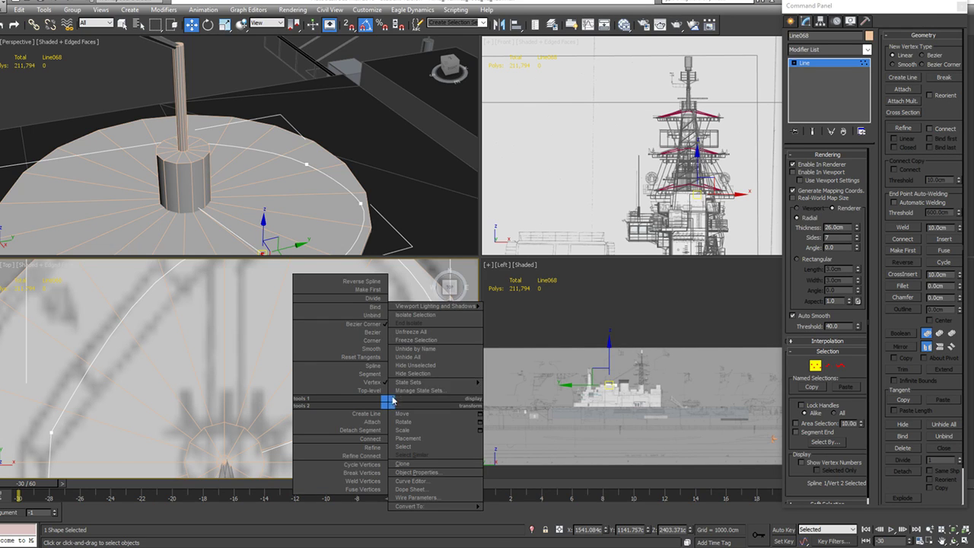
left_click(370, 341)
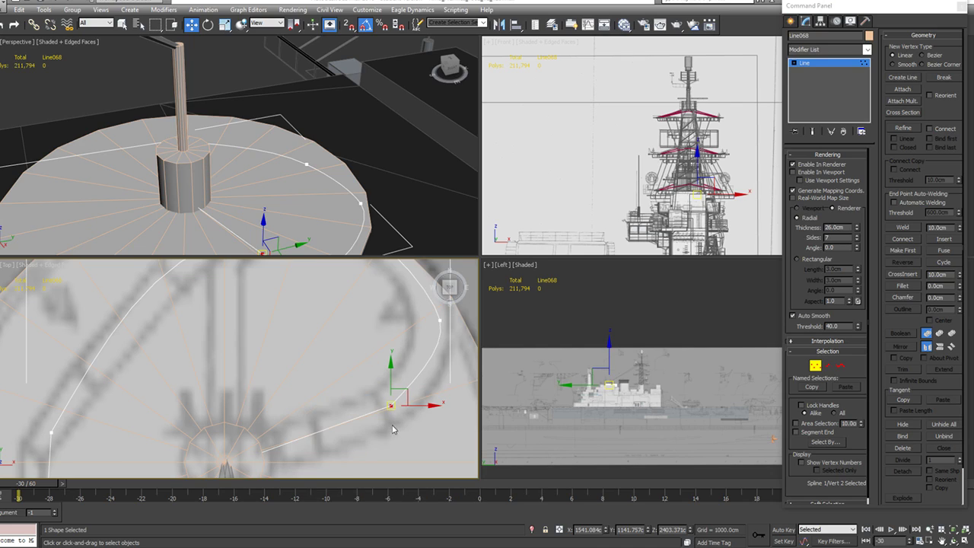
left_click(388, 405)
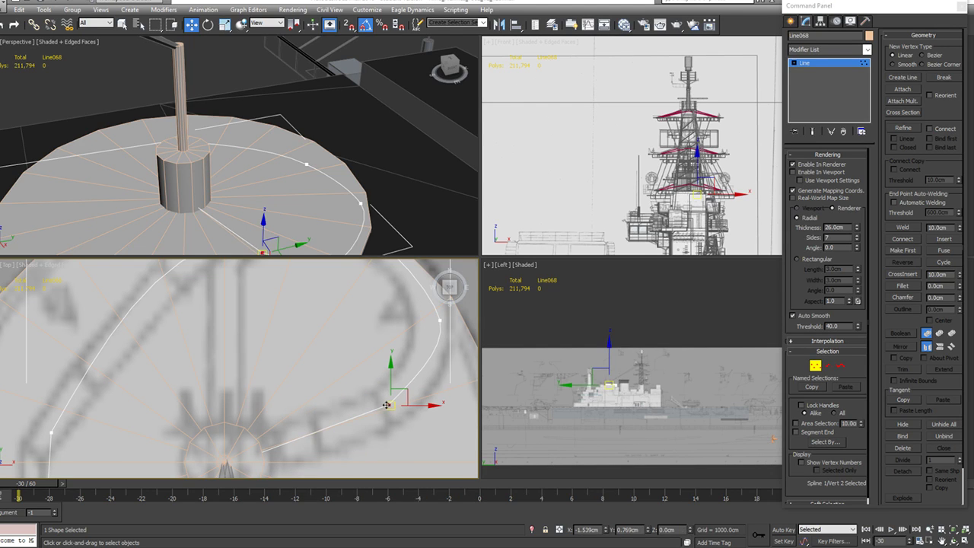
left_click(804, 174)
scroll(419, 335, "up", 3)
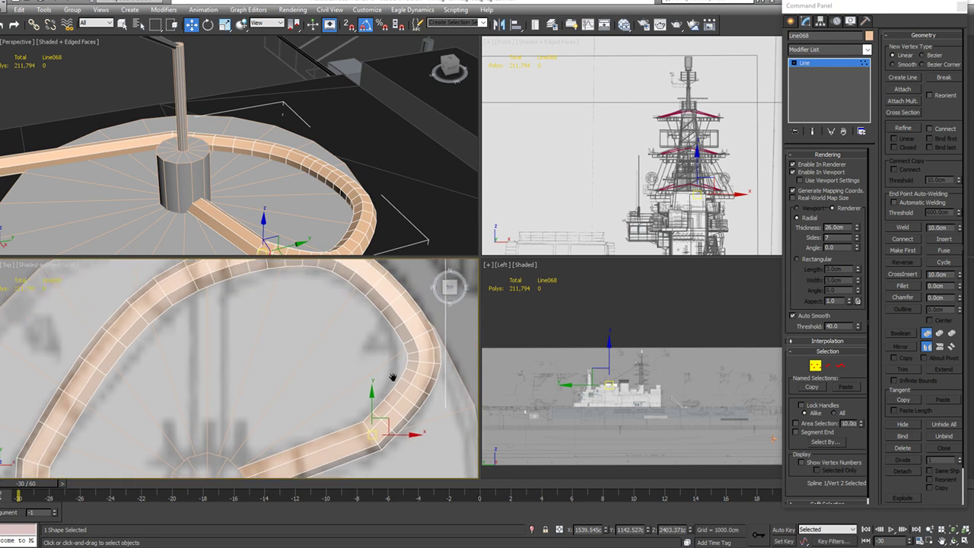
Step: Adjust the tangent at the pipe's outermost vertex to the blueprint curve with the thickness hidden, and show the thickness again
left_click(428, 365)
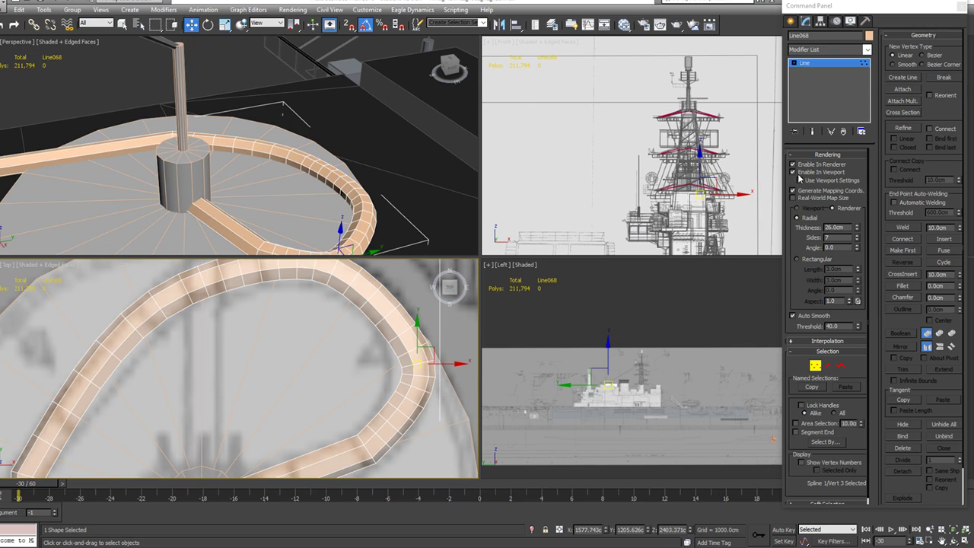
left_click(794, 172)
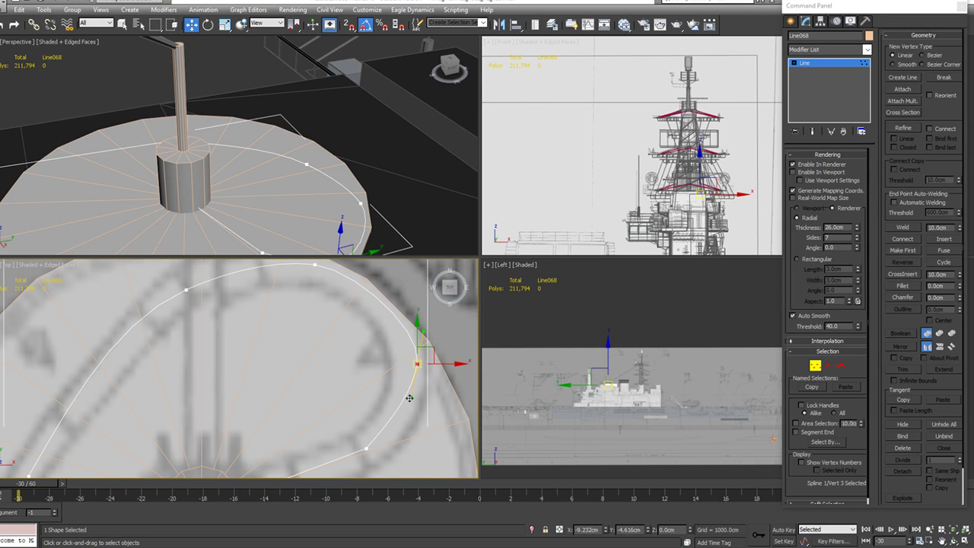
left_click(794, 172)
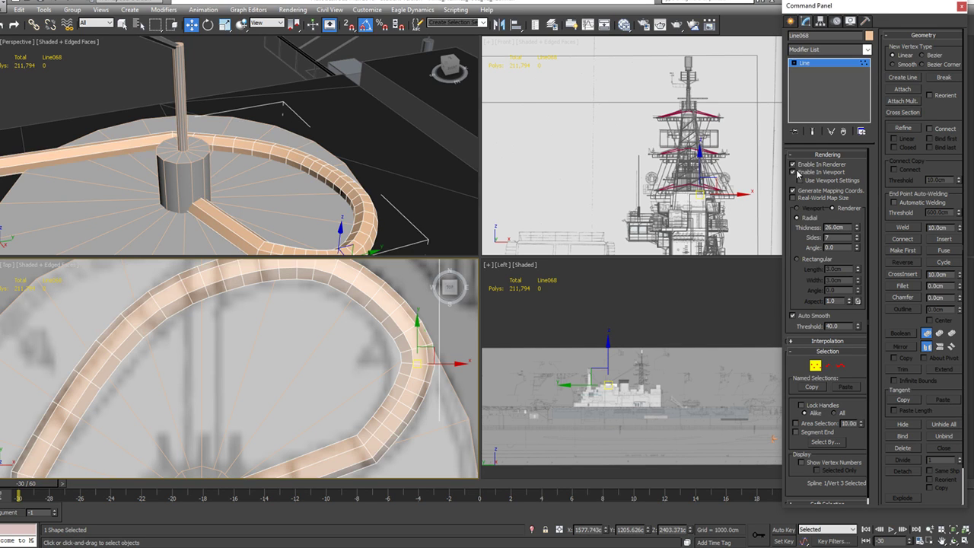
middle_click_drag(382, 353, 444, 383)
scroll(359, 377, "down", 1)
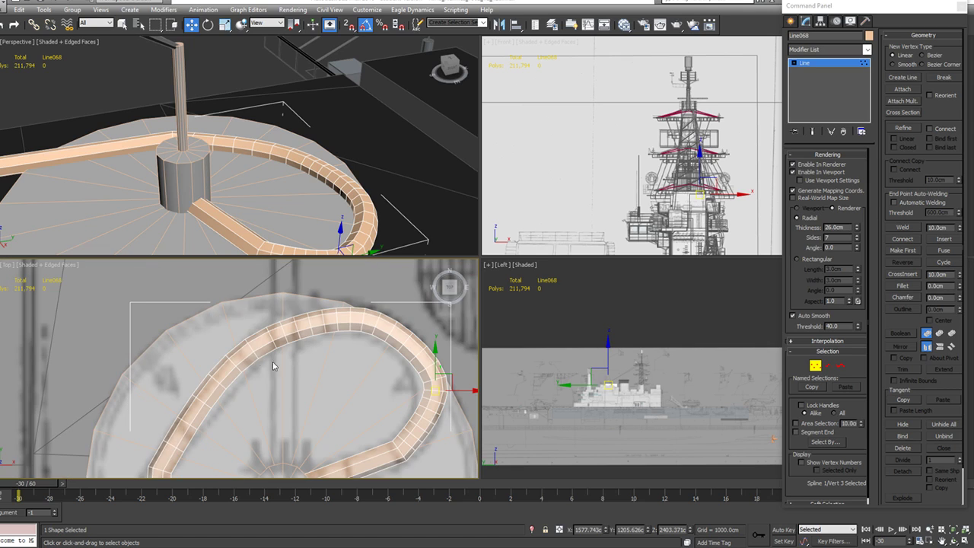
Step: Give the pipe's corner vertex near the disc's rim Bezier tangents, move it to about X 1273, Y 1105 cm with thickness hidden, and adjust the tangents
left_click(171, 401)
middle_click_drag(200, 421, 302, 382)
left_click(268, 417)
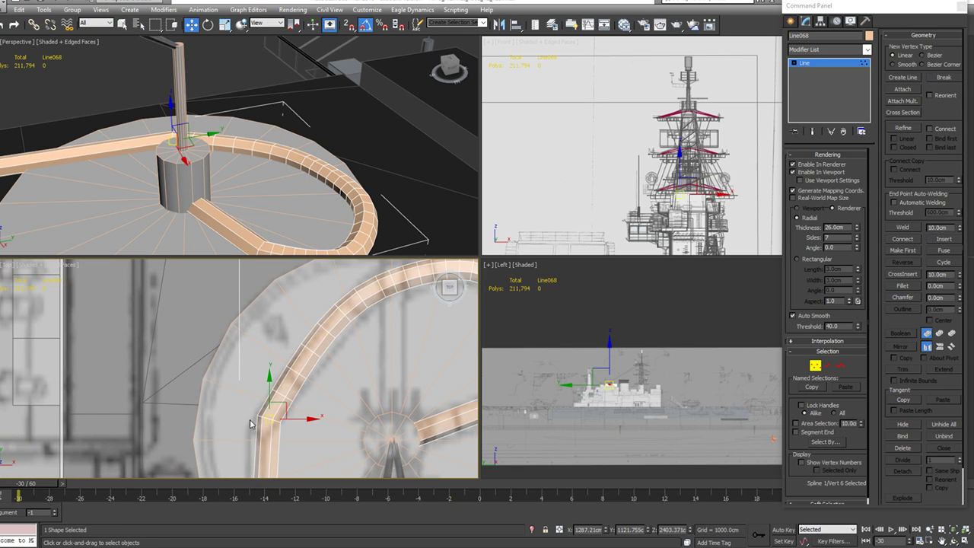
right_click(274, 418)
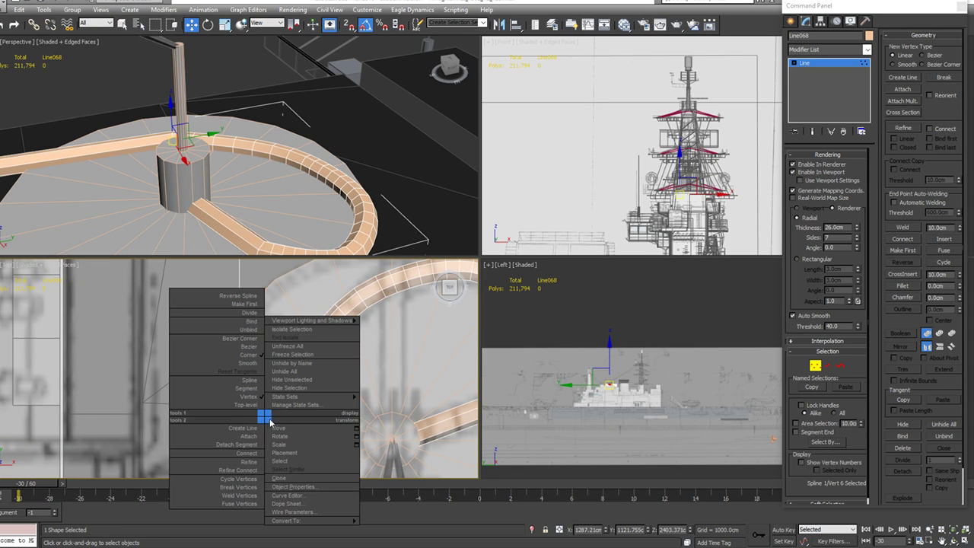
left_click(255, 344)
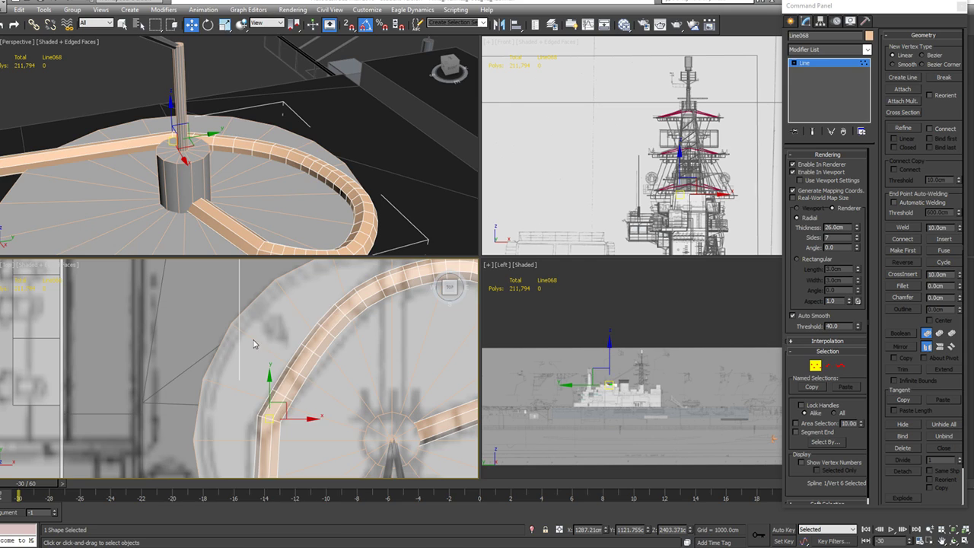
left_click(822, 174)
left_click_drag(270, 418, 257, 435)
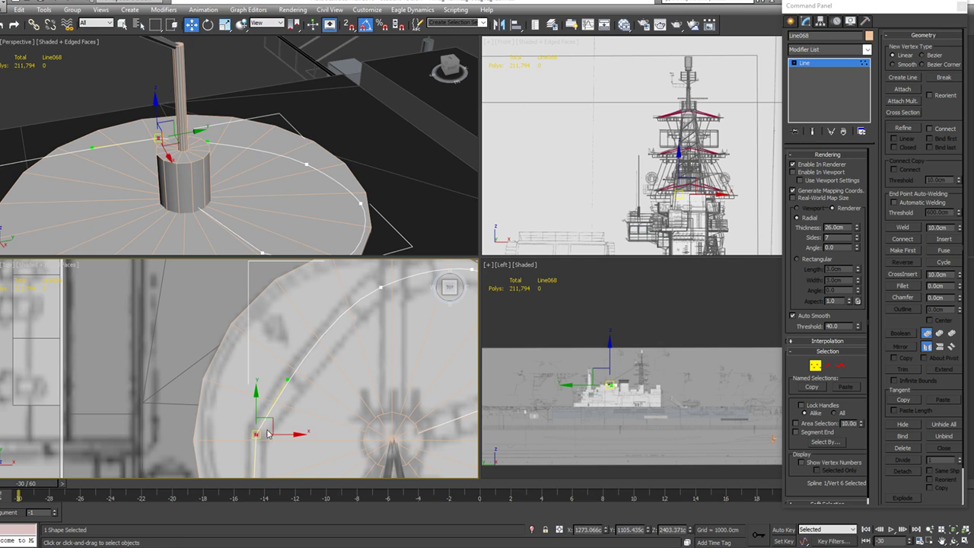
left_click_drag(291, 379, 297, 377)
left_click(380, 287)
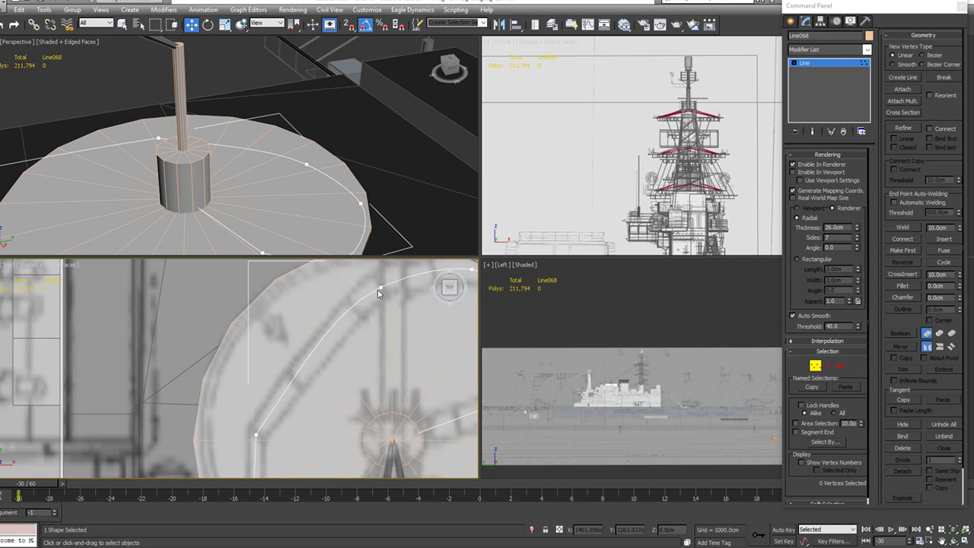
left_click_drag(331, 307, 335, 312)
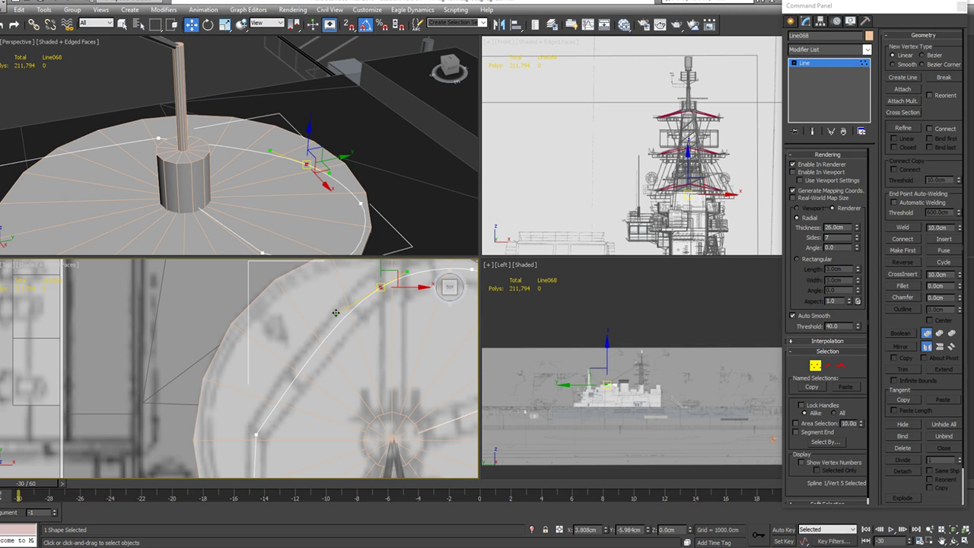
Step: Shift the straight run's lower vertex down in Y and move the following vertex to about X 1318, Y 785 cm
scroll(298, 426, "up", 5)
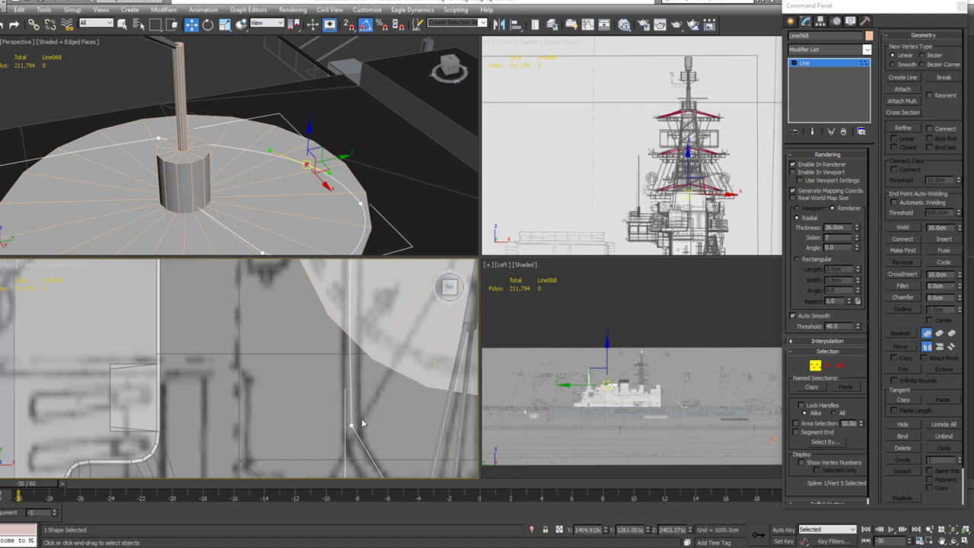
left_click(351, 425)
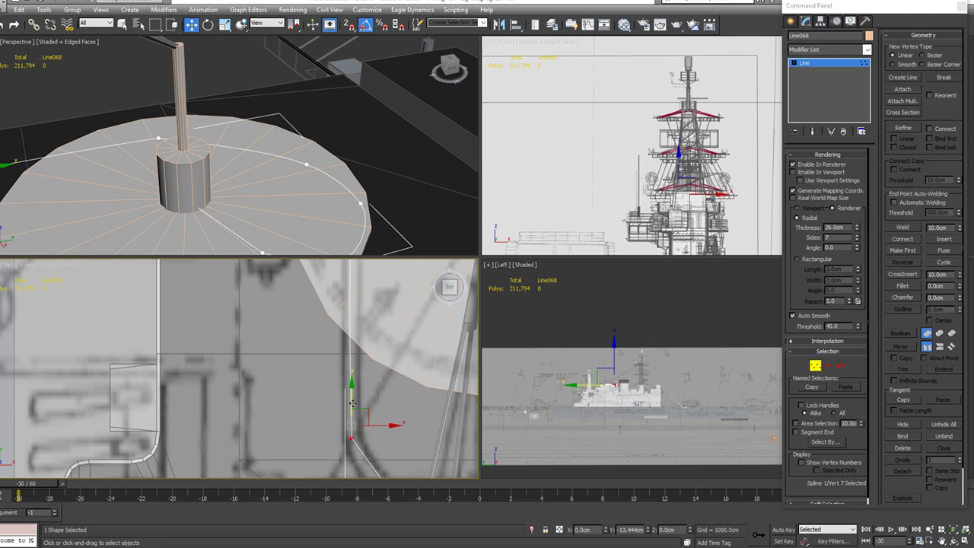
middle_click_drag(365, 459, 323, 336)
left_click(353, 375)
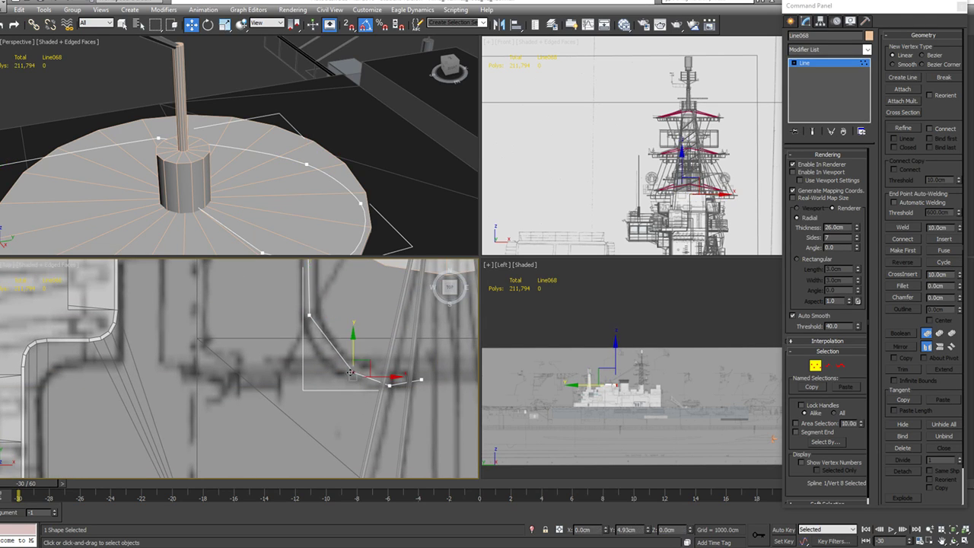
right_click(289, 166)
key("z")
middle_click_drag(289, 166, 347, 162, "alt")
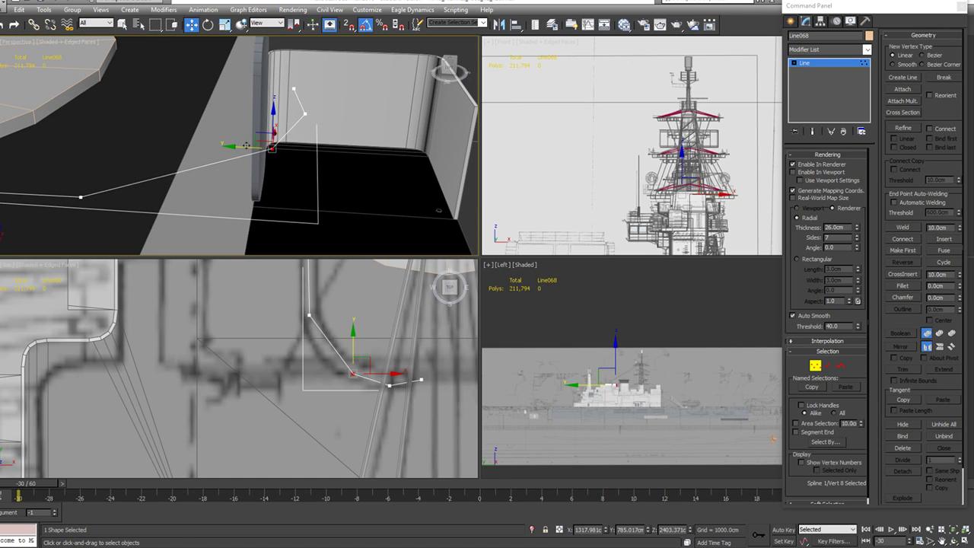
Step: Reposition the bend vertex onto the roof's edge, at about X 1290, Y 818 cm
left_click(80, 196)
left_click_drag(64, 198, 87, 198)
left_click(270, 149)
middle_click_drag(270, 148, 249, 164, "alt")
left_click_drag(285, 159, 354, 109)
middle_click_drag(312, 170, 336, 176, "alt")
Step: Lower the pipe's last two vertices below the roof edge, to about Z 2338 cm
left_click_drag(454, 112, 400, 171)
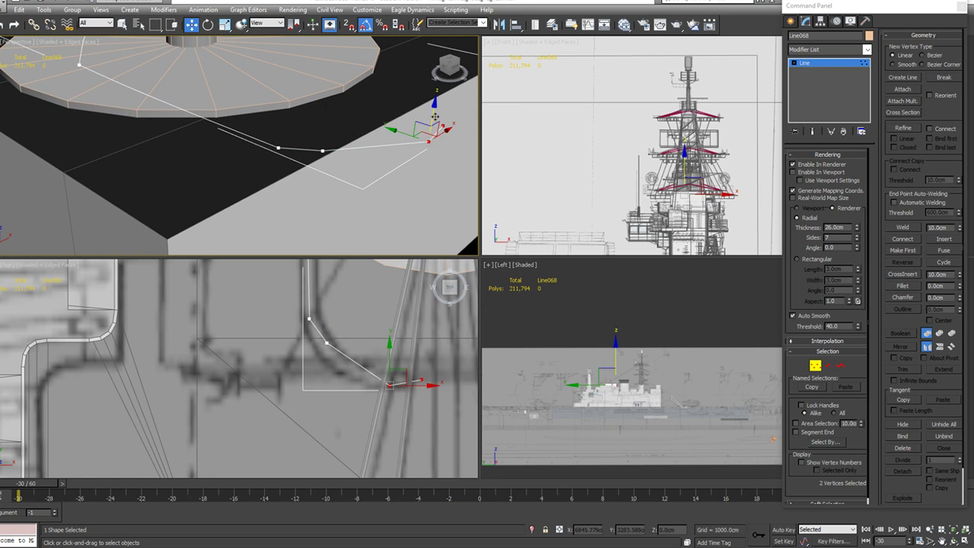
left_click(323, 150)
mouse_move(331, 169)
middle_mouse_down("alt")
mouse_move(383, 152)
mouse_move(337, 152)
middle_mouse_up("alt")
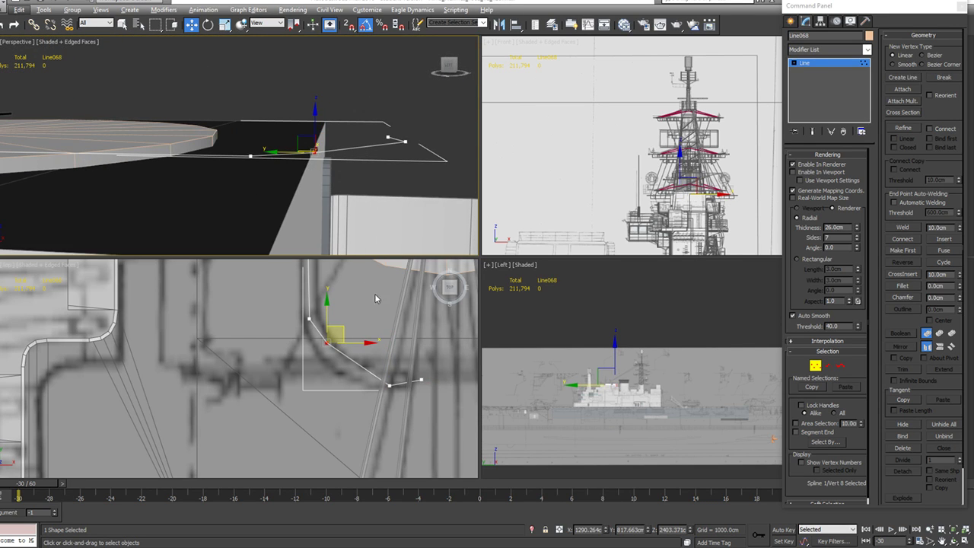
middle_click_drag(333, 141, 329, 168, "alt")
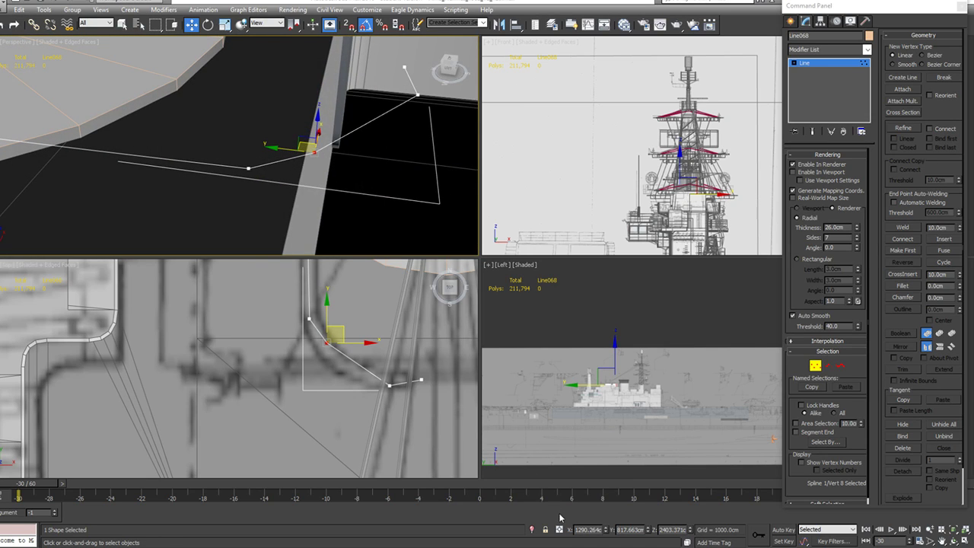
double_click(639, 530)
left_click_drag(387, 58, 426, 118)
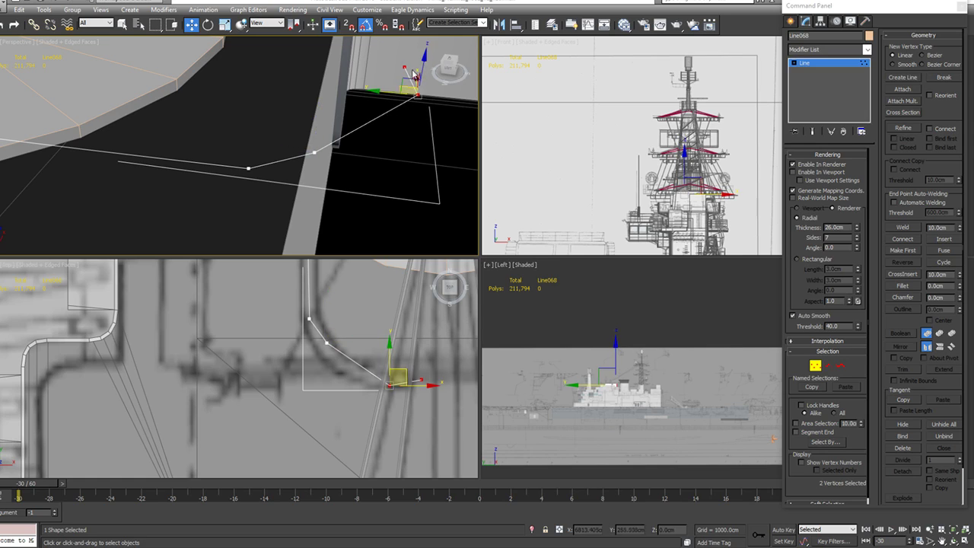
left_click_drag(422, 65, 406, 167)
double_click(627, 529)
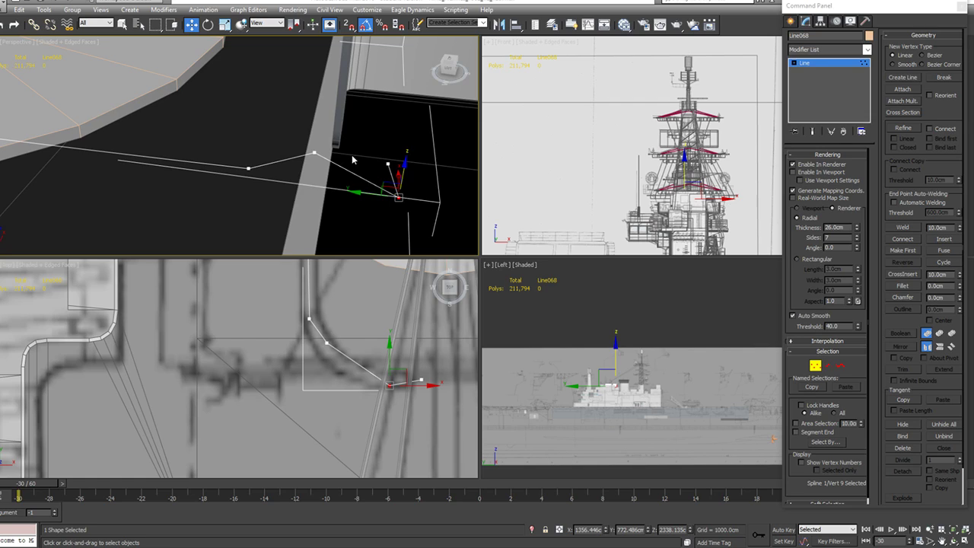
Step: Copy the roof-edge vertex's Y coordinate, 817.663 cm, to each of the pipe's last two vertices
left_click(319, 156)
double_click(637, 530)
key("ctrl+c")
left_click(398, 198)
double_click(637, 530)
key("ctrl+v")
key("Return")
left_click_drag(411, 151, 367, 199)
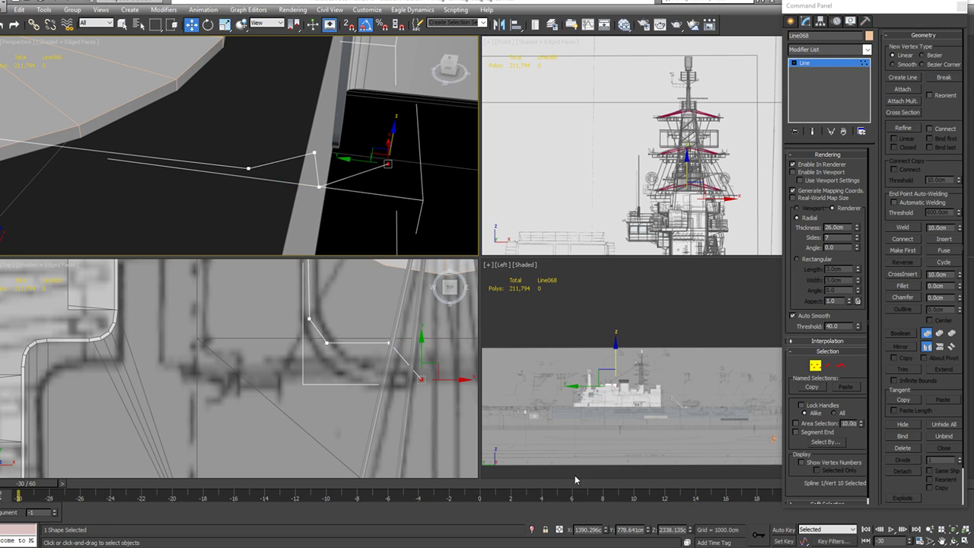
double_click(636, 530)
key("ctrl+v")
key("Return")
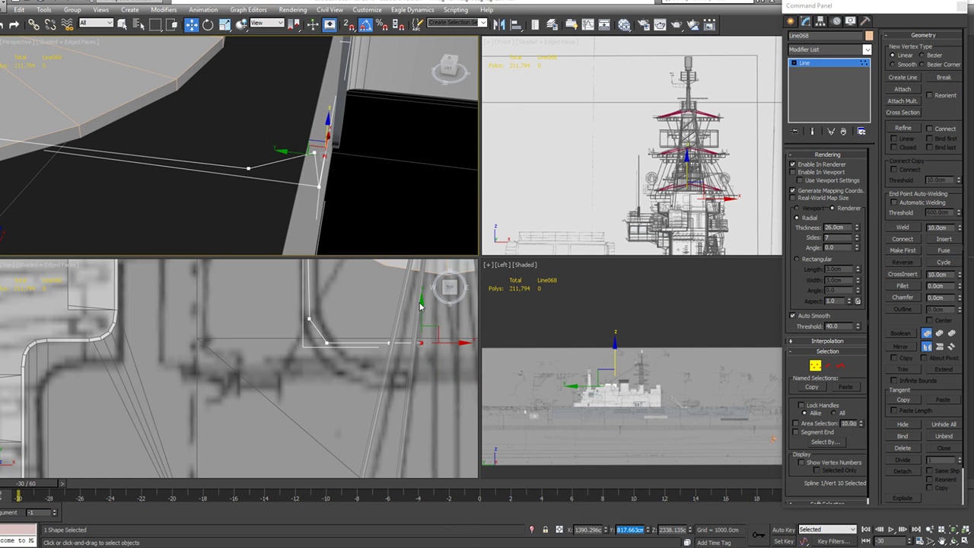
Step: Lower the roof-edge vertex slightly, to about Z 2402 cm
middle_click_drag(363, 155, 352, 120, "alt")
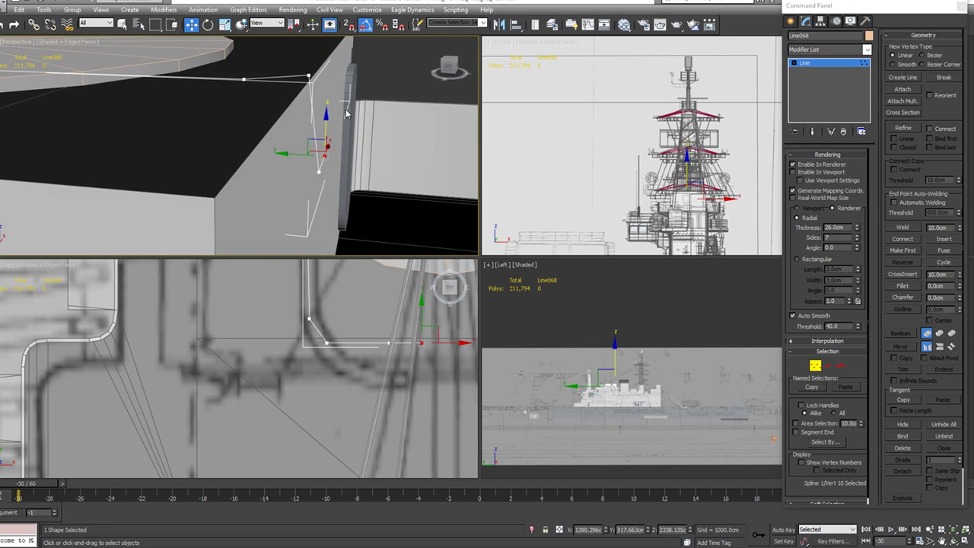
left_click(309, 77)
middle_click_drag(310, 77, 325, 73, "alt")
left_click_drag(320, 66, 332, 87)
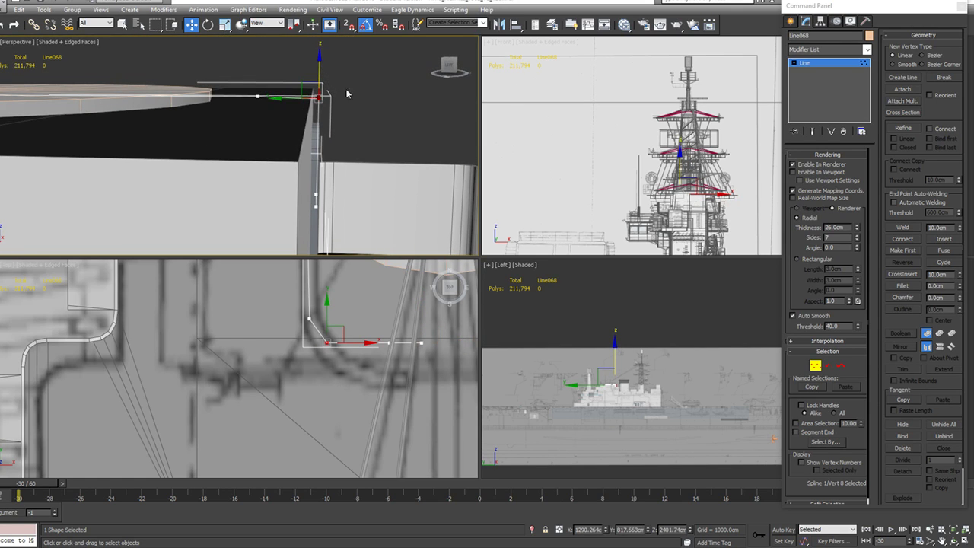
Step: Show the pipe's thickness, set it to 17 cm, and lower the pipe's end vertex to about Z 2146 cm
left_click(813, 175)
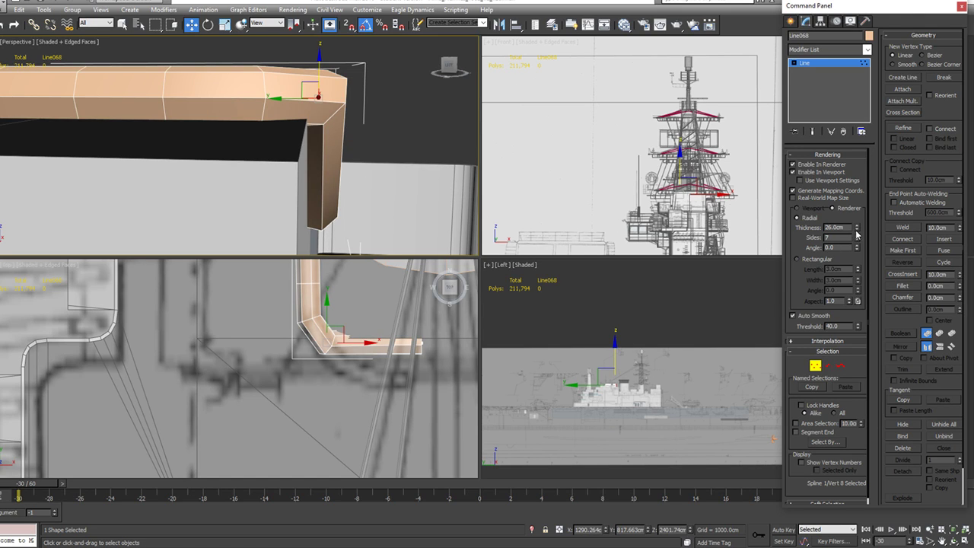
left_click_drag(856, 230, 856, 230)
middle_click_drag(404, 121, 398, 203, "alt")
left_click(387, 220)
middle_click_drag(411, 139, 210, 162, "alt")
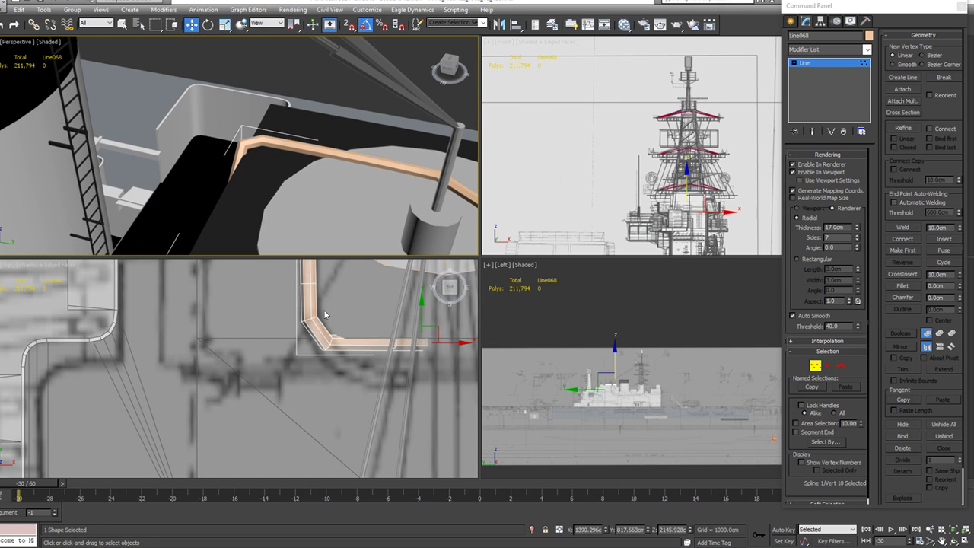
Step: Finish the vertex editing of the pipe and apply an Edit Poly modifier to it
scroll(313, 358, "down", 4)
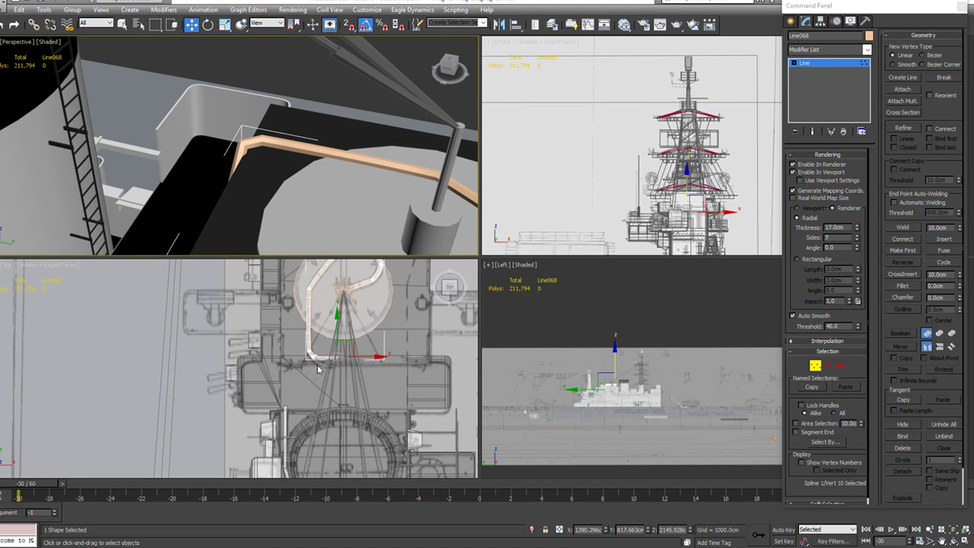
scroll(649, 417, "up", 3)
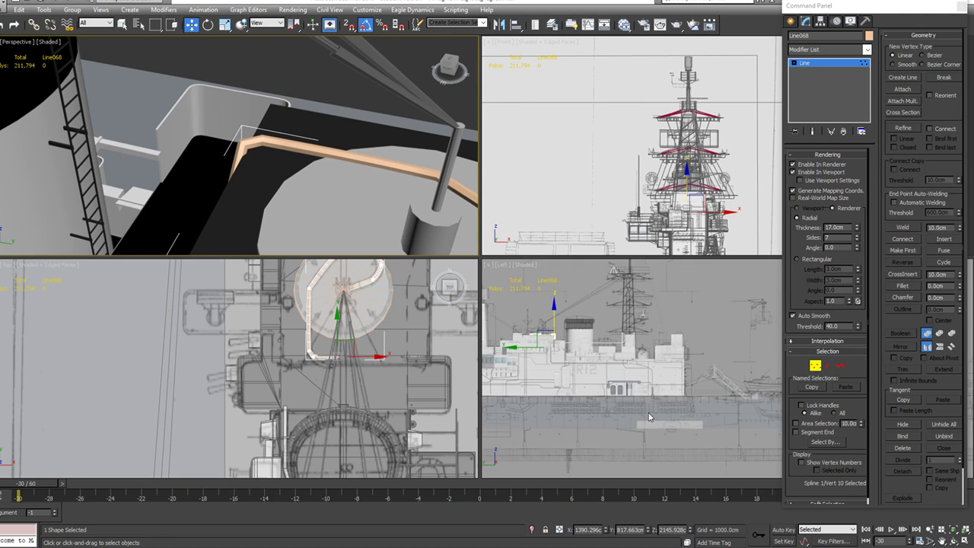
scroll(645, 416, "down", 2)
middle_click_drag(312, 318, 312, 389)
middle_click_drag(289, 223, 320, 140, "alt")
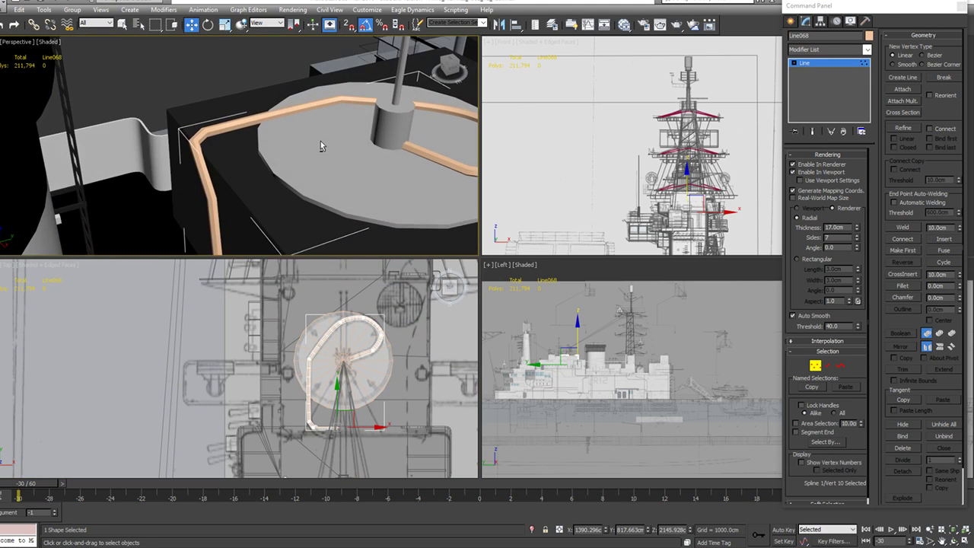
middle_click_drag(421, 132, 380, 150)
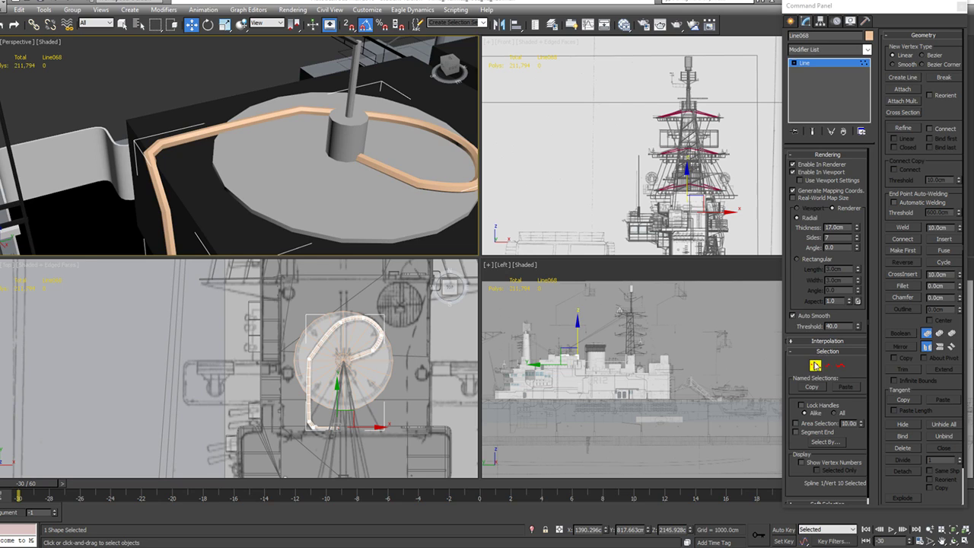
left_click(816, 365)
middle_click_drag(403, 165, 415, 162, "alt")
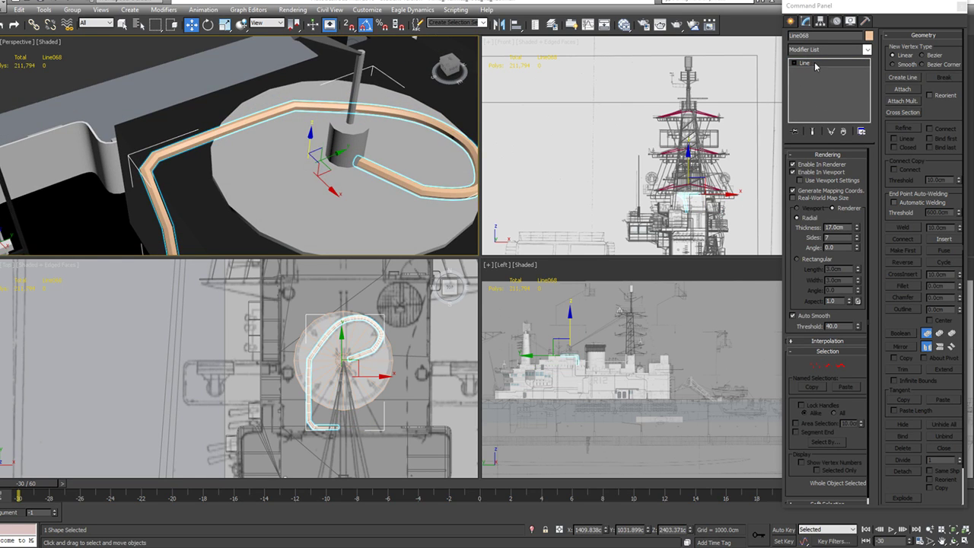
left_click(822, 50)
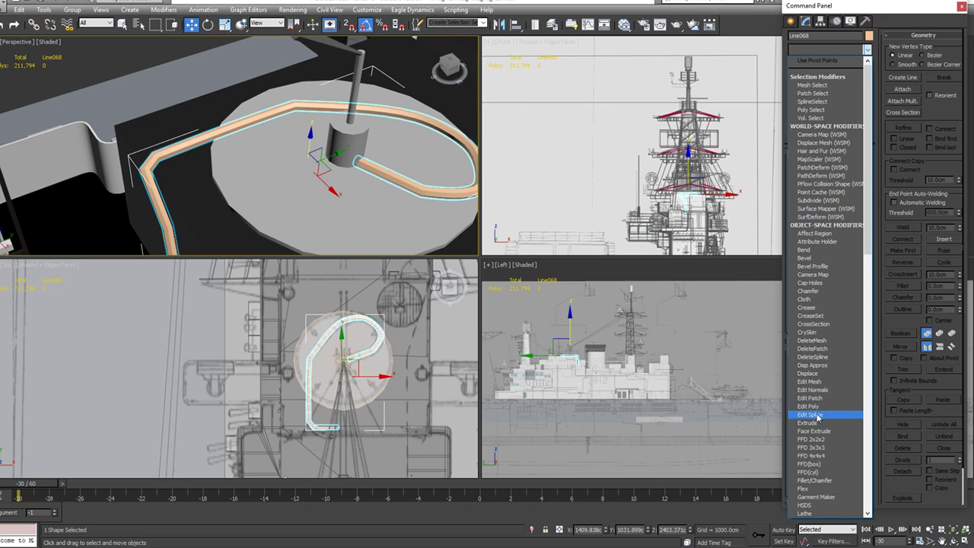
left_click(825, 408)
Step: Delete the end cap polygons at the pipe's inner end by the column and at its lower end
left_click(841, 235)
left_click_drag(381, 180, 405, 152)
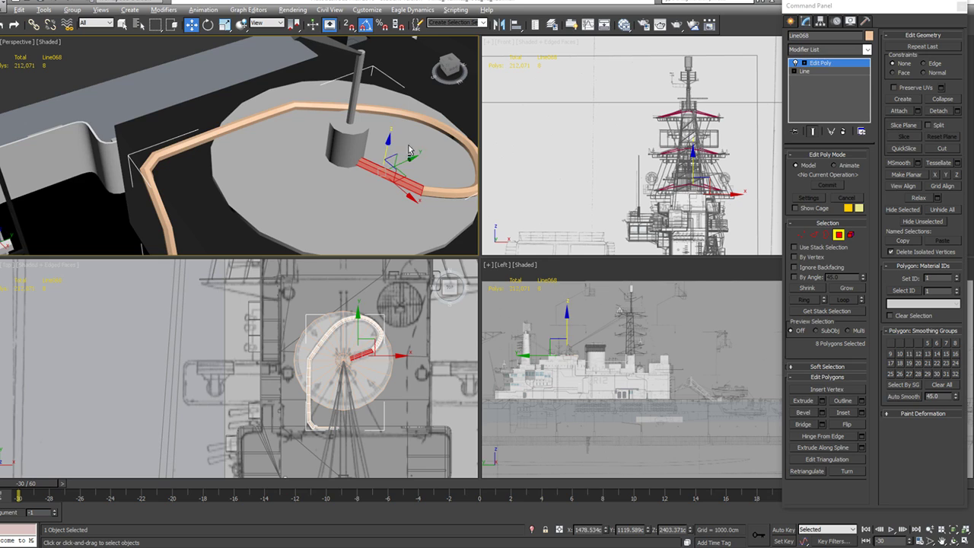
left_click(392, 236)
key("Delete")
middle_click_drag(205, 199, 280, 82)
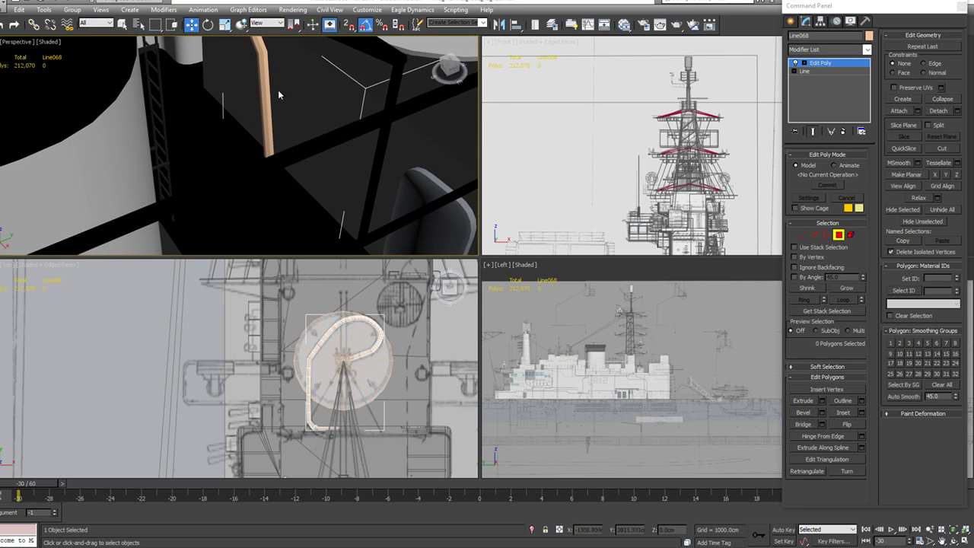
left_click_drag(261, 205, 265, 197)
key("Delete")
Step: Select the whole pipe element, clear its smoothing groups and assign smoothing group 1
left_click(851, 235)
left_click(258, 69)
key("z")
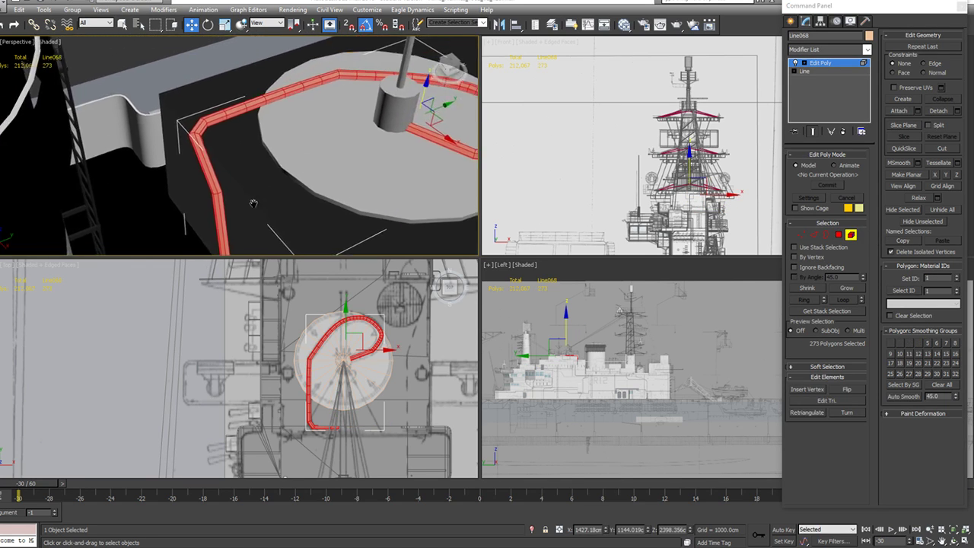
left_click(942, 384)
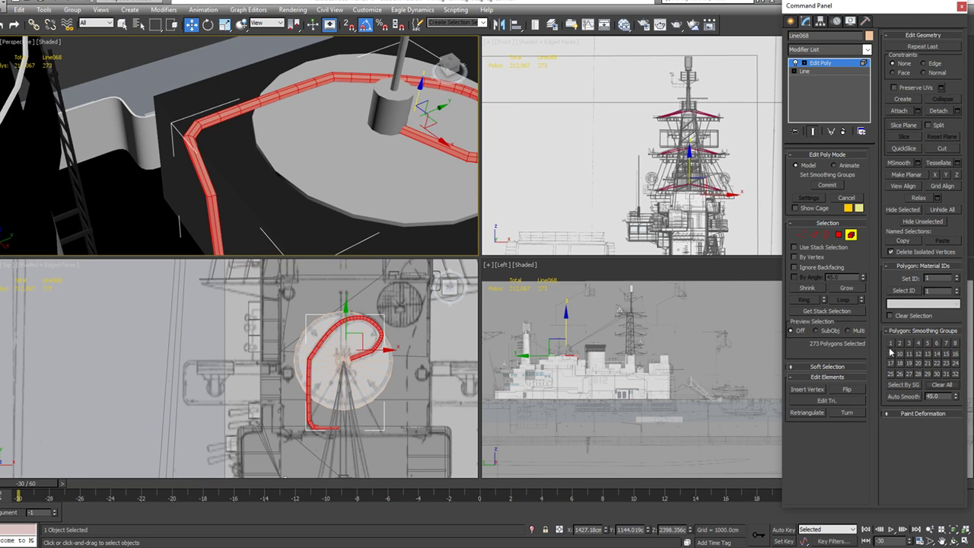
left_click(179, 53)
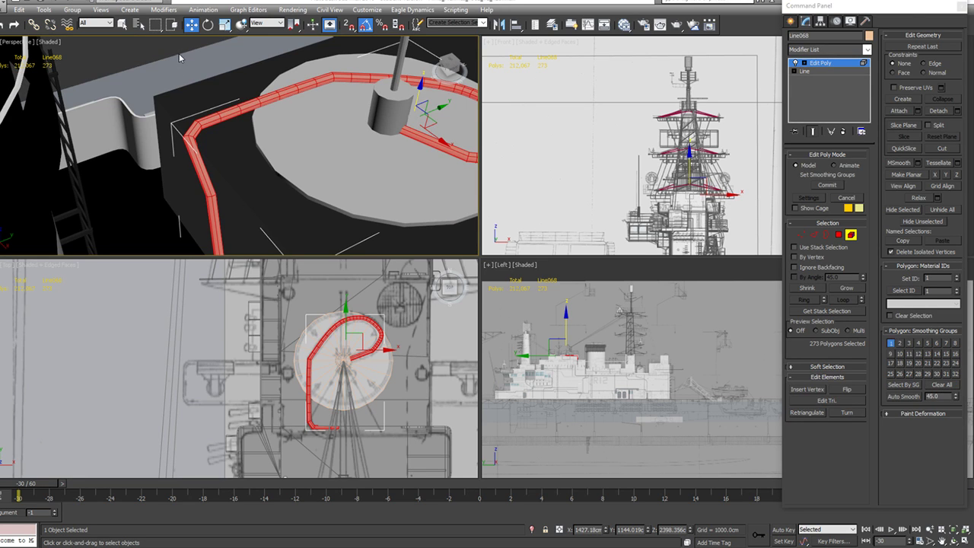
Step: Examine the smoothed pipe and its surroundings on the roof from several angles and against the top blueprint
middle_click_drag(258, 101, 139, 96, "alt")
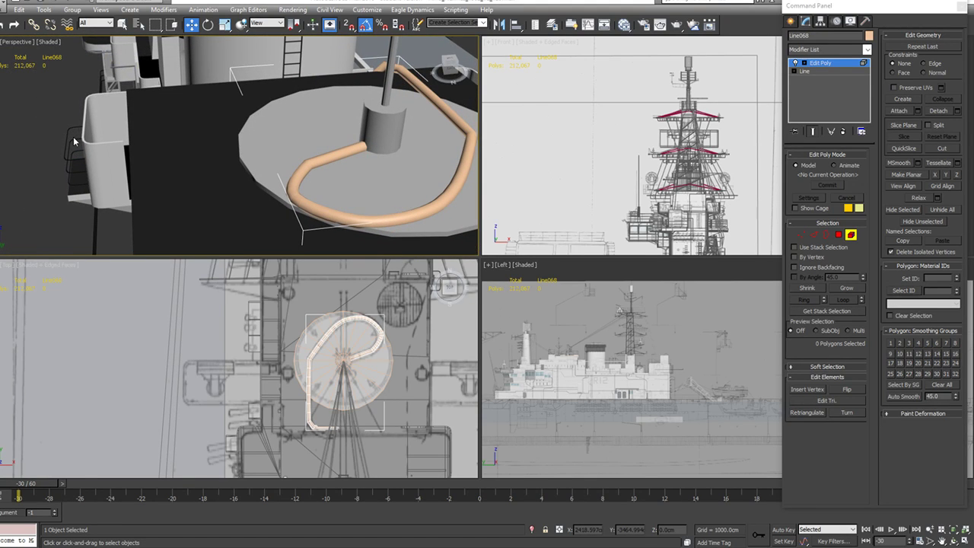
middle_click_drag(260, 152, 472, 182, "alt")
middle_click_drag(261, 186, 230, 82)
middle_click_drag(291, 168, 492, 140, "alt")
scroll(292, 171, "down", 5)
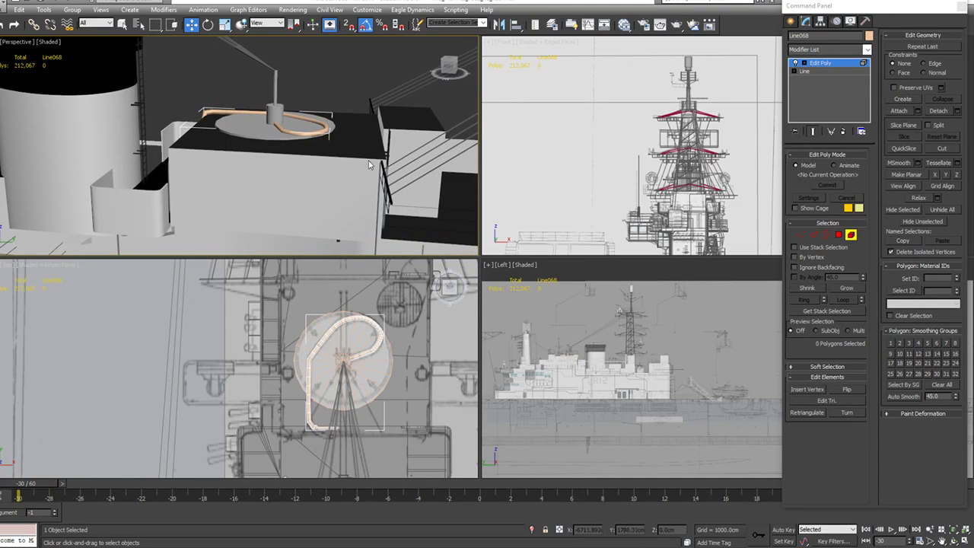
scroll(371, 329, "up", 2)
middle_click_drag(371, 329, 365, 383)
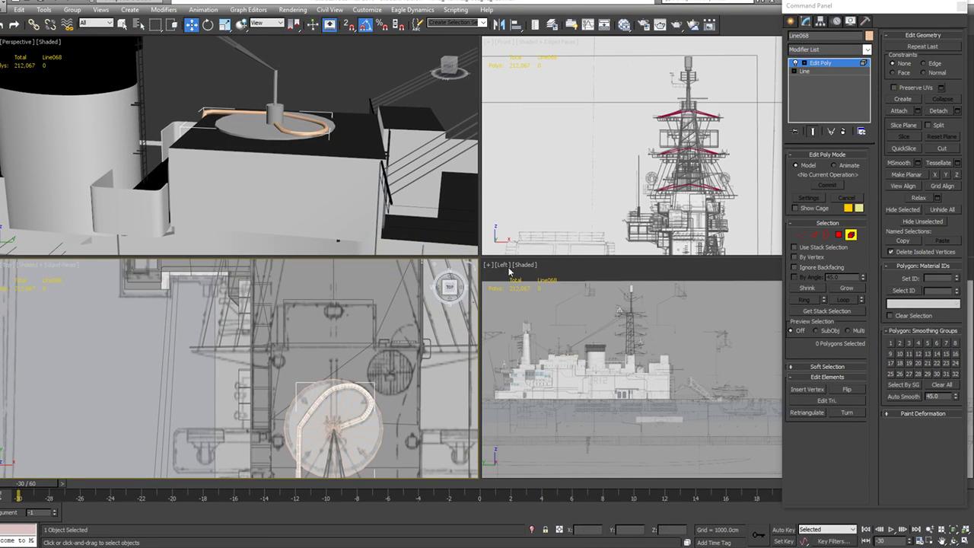
Step: Finish the pipe's element editing and draw a straight two-point line in the Left view, sloping from above the aerial column down to the roof
scroll(574, 348, "up", 5)
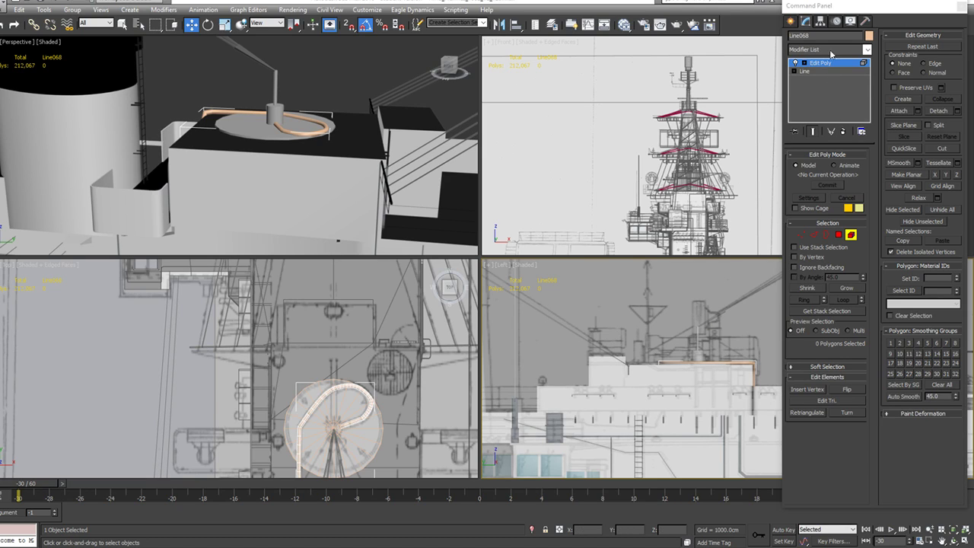
left_click(851, 234)
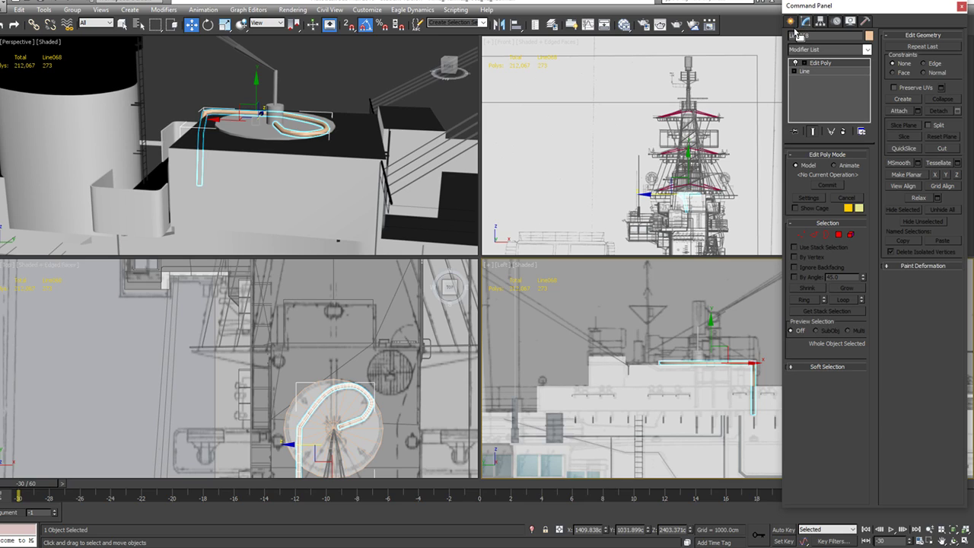
left_click(792, 23)
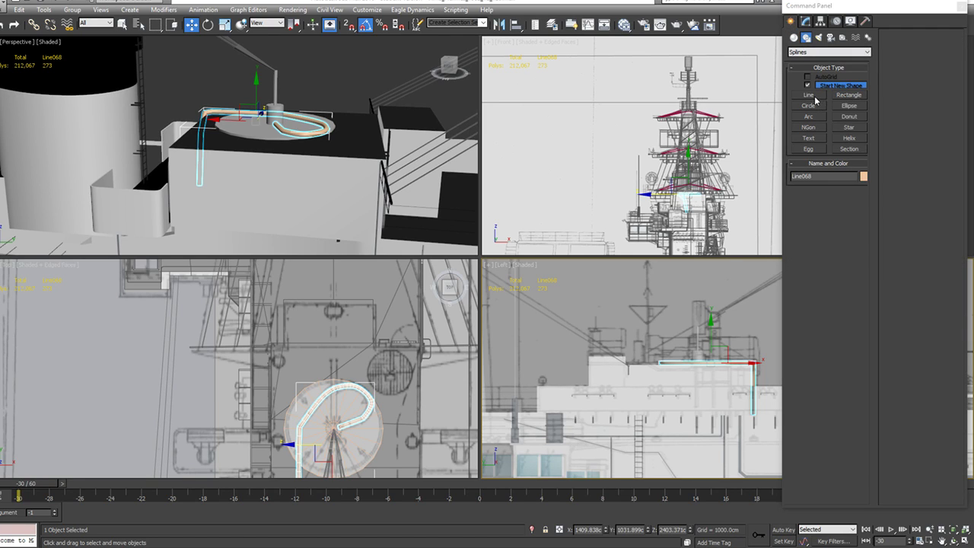
left_click(811, 96)
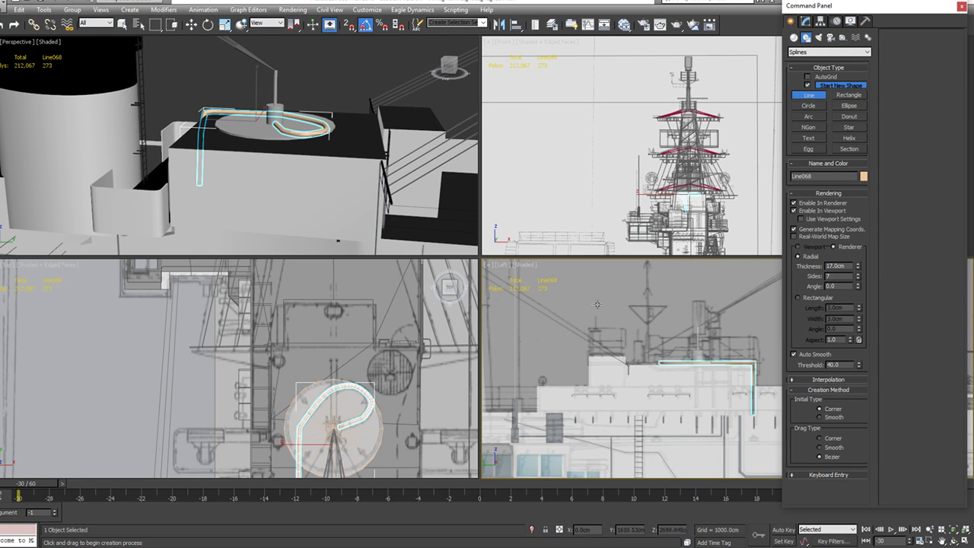
left_click(717, 312)
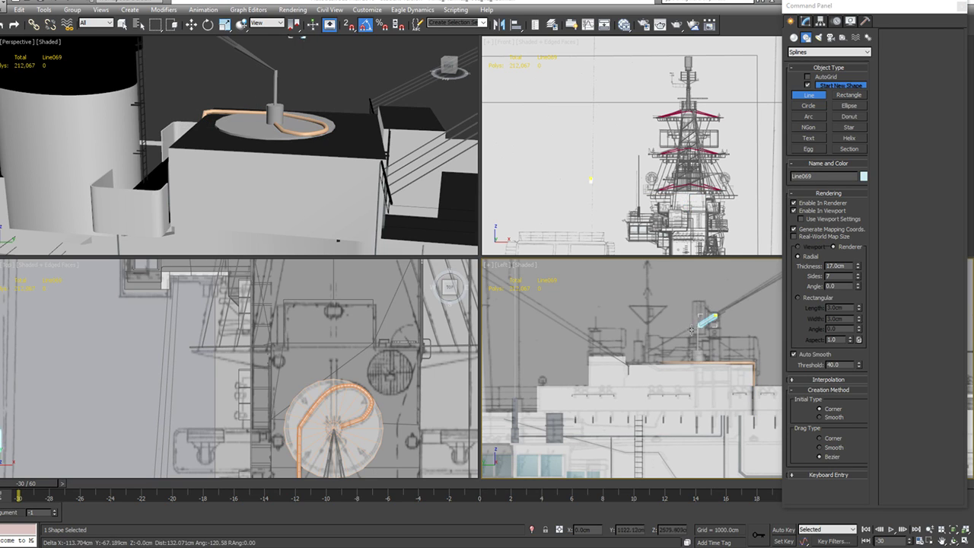
right_click(634, 363)
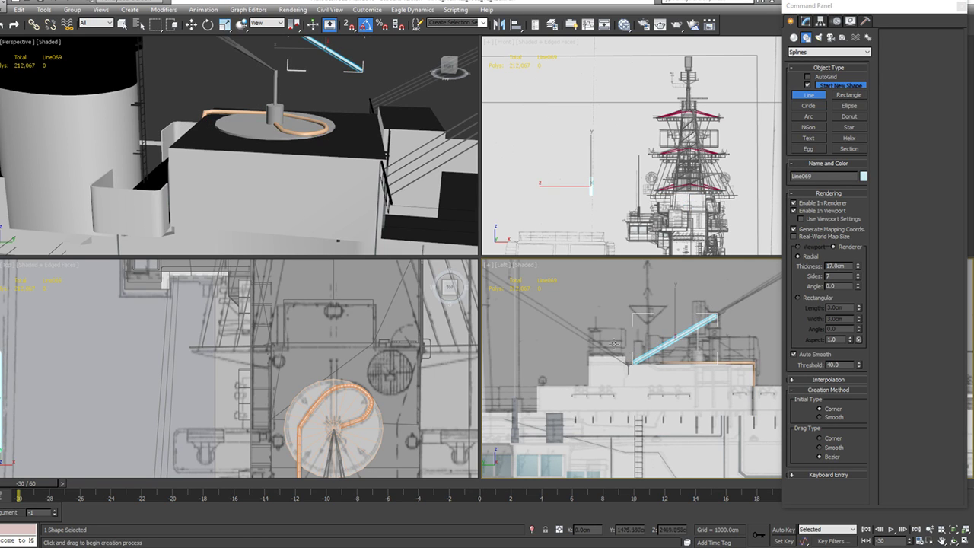
Step: Move the new line across to the aerial base on the island roof and set its rendered thickness to 5 cm
right_click(310, 93)
middle_click_drag(328, 80, 301, 167)
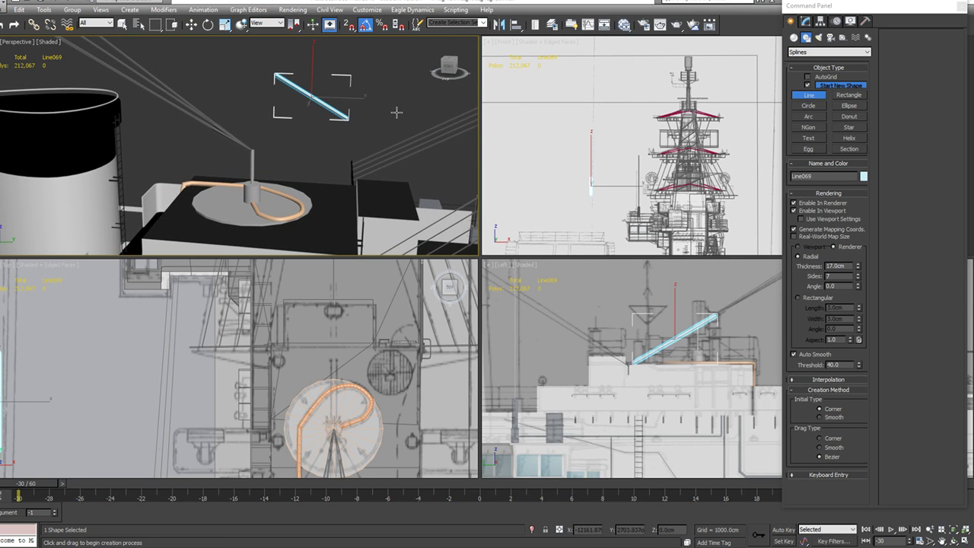
key("w")
left_click_drag(309, 104, 278, 175)
left_click(793, 22)
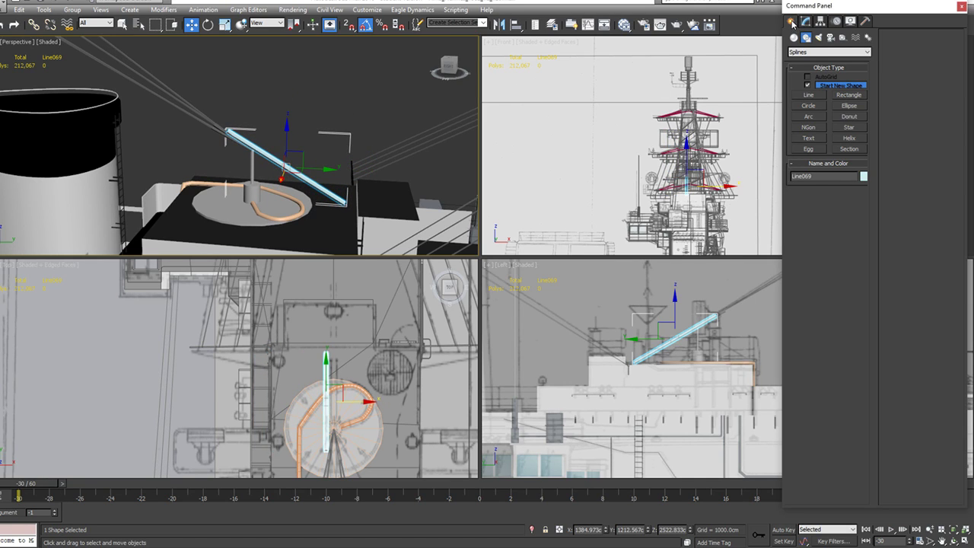
left_click(806, 21)
left_click_drag(858, 232, 858, 242)
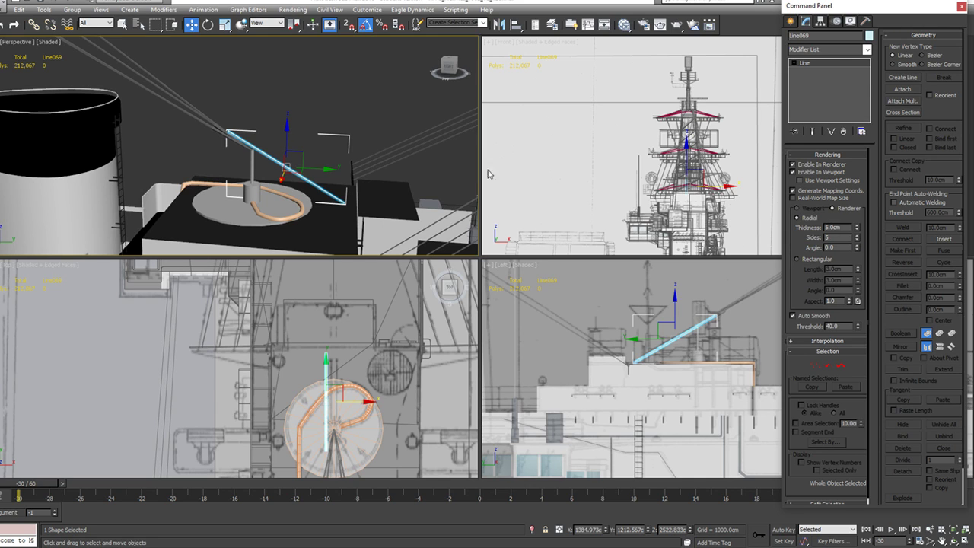
Step: Shift the wire to the aerial column and align its upper vertex with the column's tip in the Left view
middle_click_drag(374, 191, 331, 169, "alt")
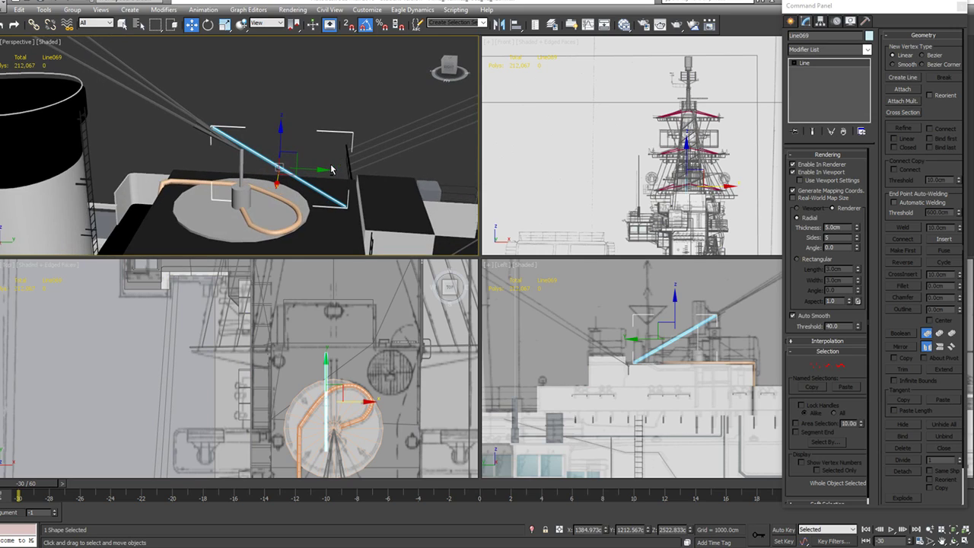
left_click_drag(299, 159, 318, 176)
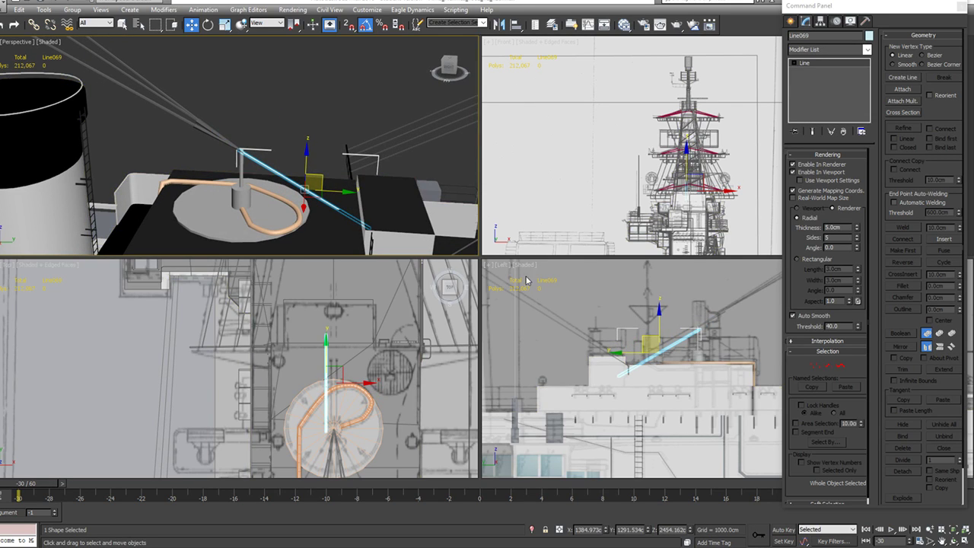
key("1")
scroll(720, 330, "up", 4)
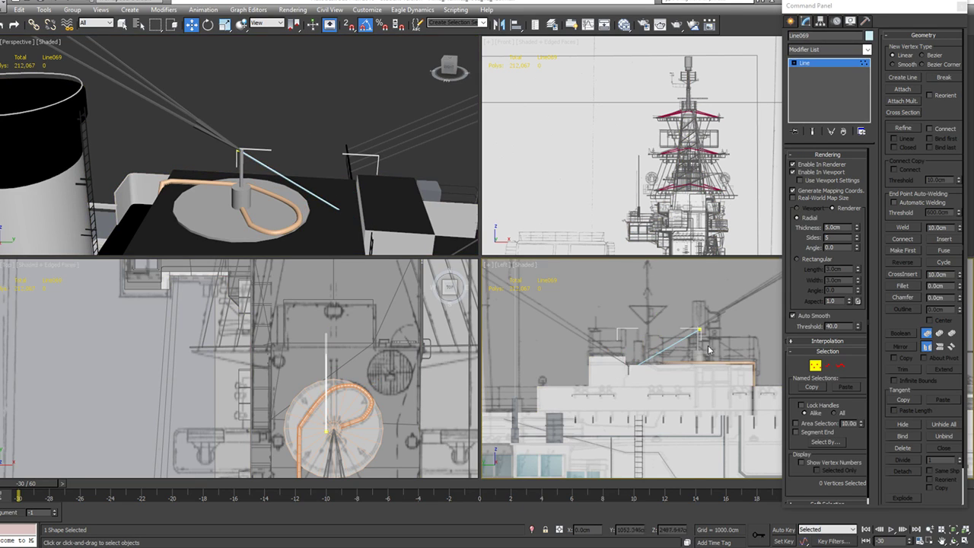
left_click(682, 333)
scroll(687, 328, "up", 2)
left_click_drag(686, 327, 692, 312)
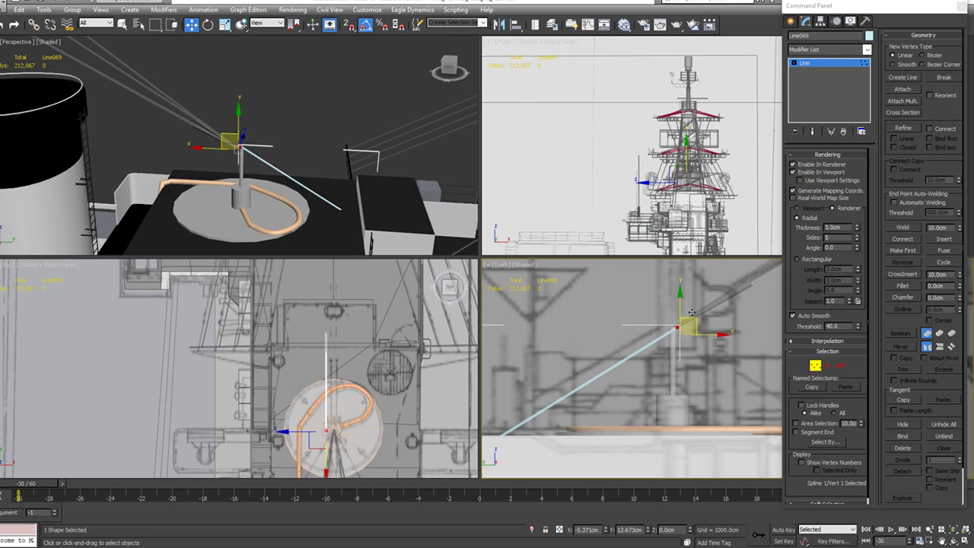
Step: Move the wire's lower vertex onto the roof surface beside the raised block, following the blueprint
middle_click_drag(561, 394, 646, 352)
left_click_drag(645, 352, 484, 470)
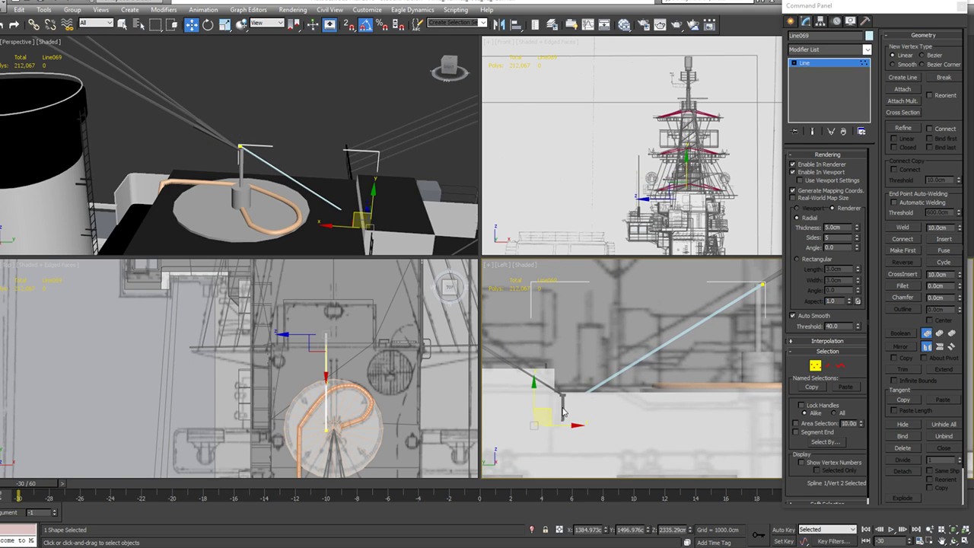
left_click_drag(548, 412, 586, 384)
middle_click_drag(614, 332, 617, 426)
scroll(624, 410, "down", 2)
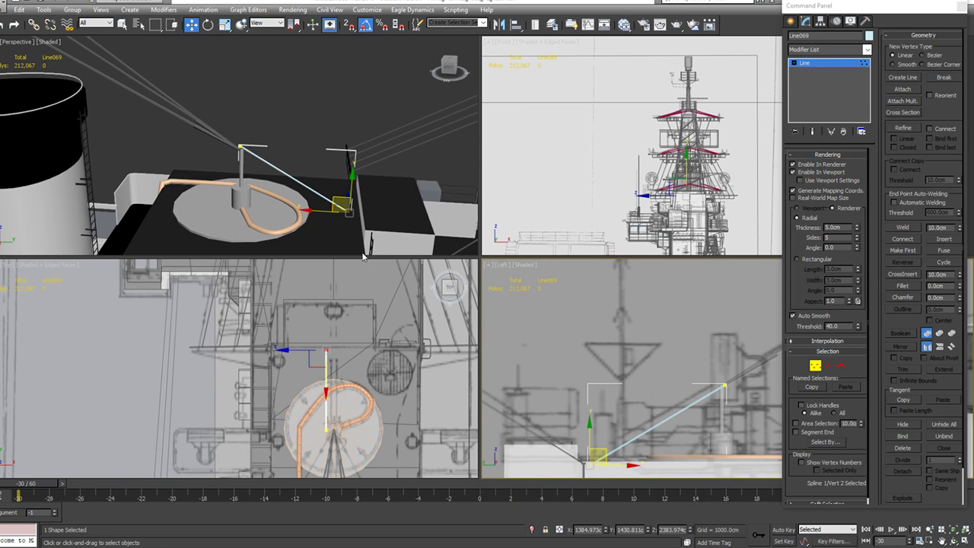
Step: Finish the vertex editing and centre the whole wire on the aerial column in the Top view
scroll(335, 411, "up", 5)
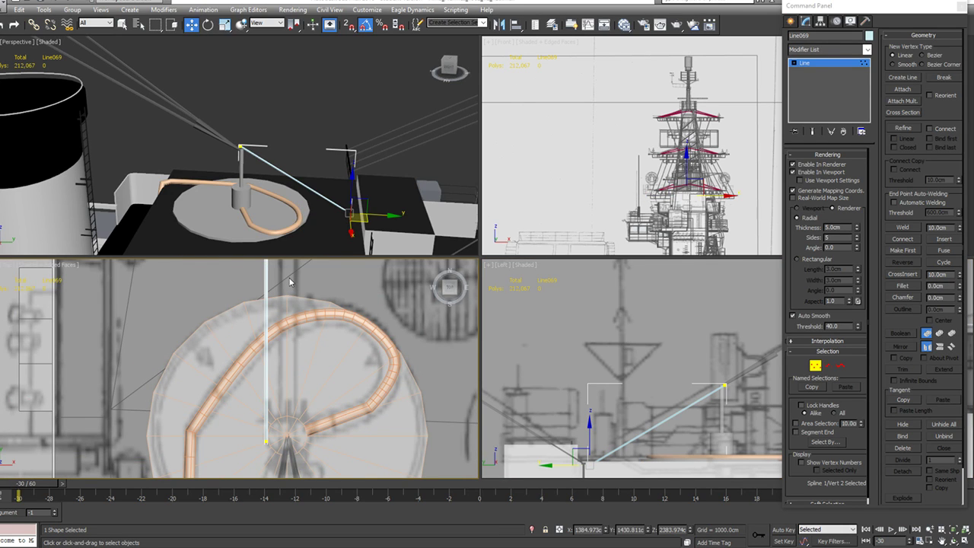
key("1")
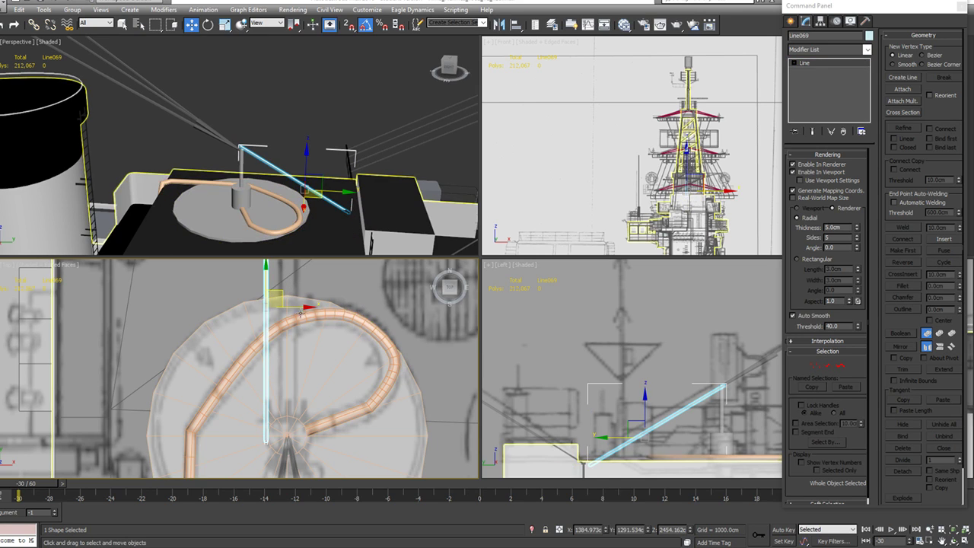
left_click_drag(301, 306, 323, 306)
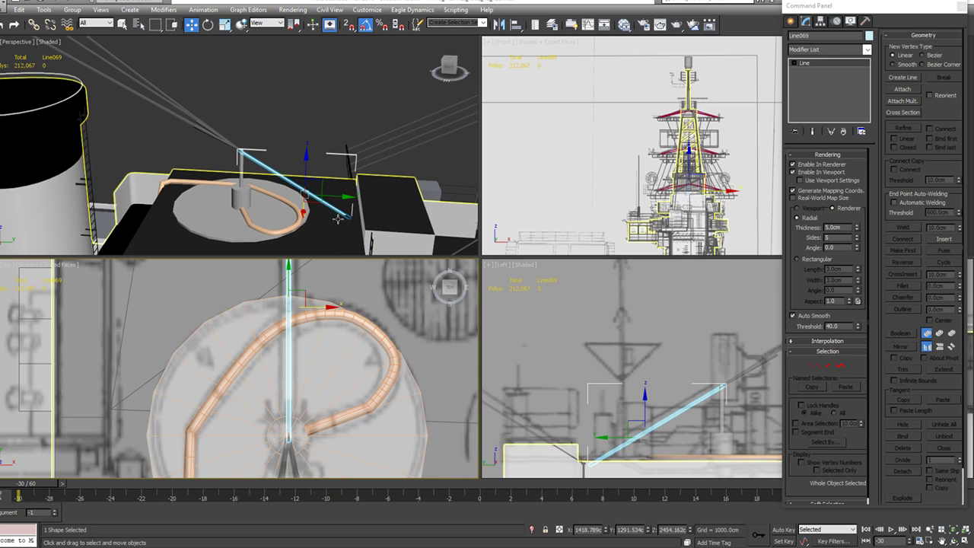
Step: Select the wire together with the curved pipe, assign the grey material to both and deselect them
middle_click_drag(342, 226, 252, 112, "alt")
left_click(276, 120)
middle_click_drag(320, 168, 314, 157, "alt")
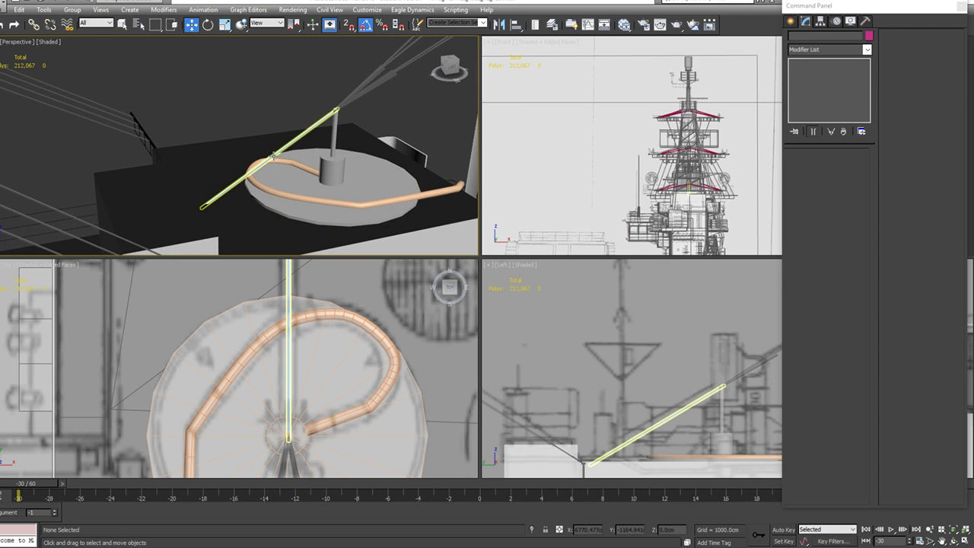
left_click(276, 154)
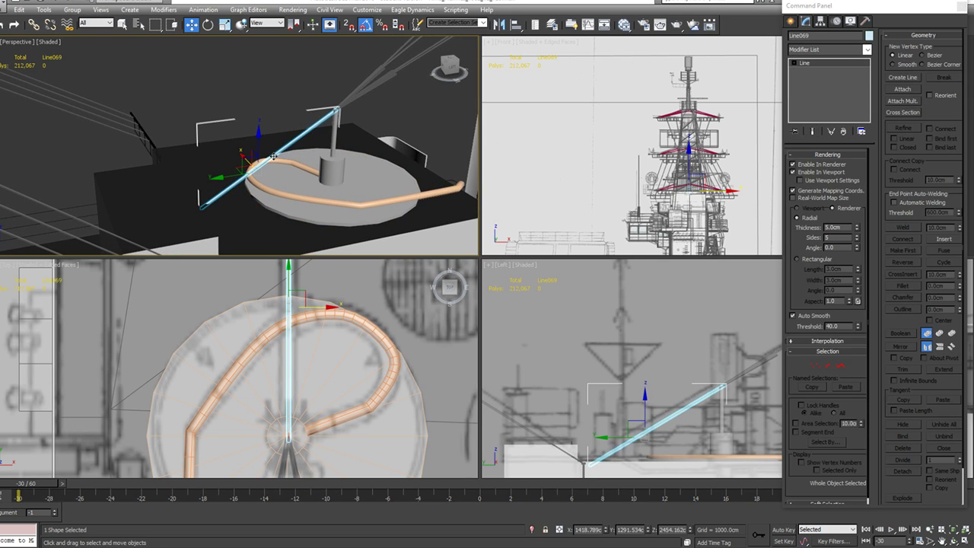
left_click(394, 204, "ctrl")
key("m")
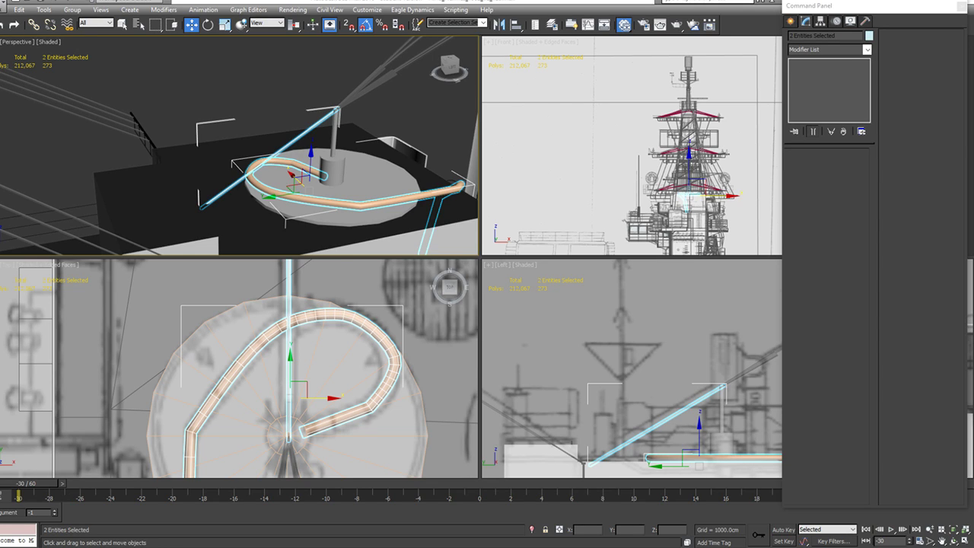
key("m")
left_click(181, 92)
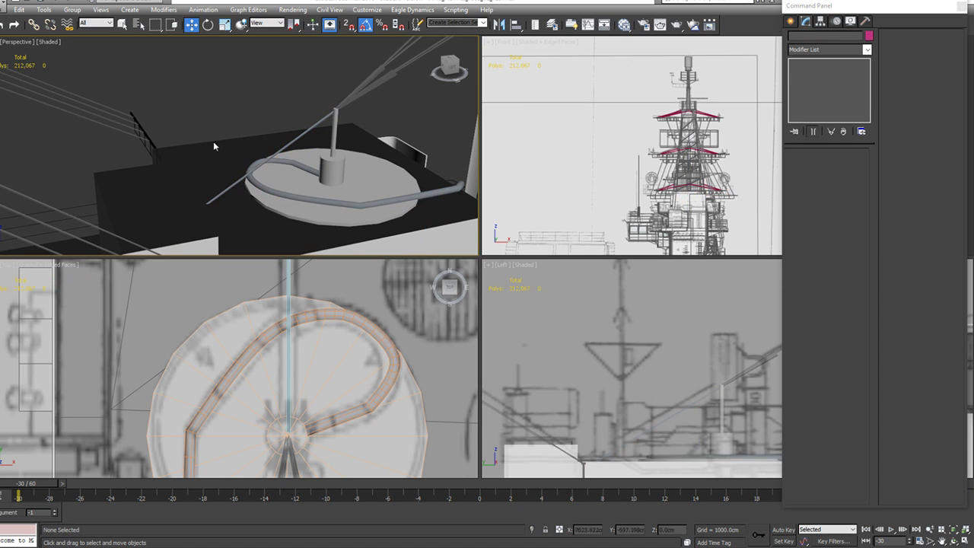
Step: Examine the rest of the island roof in Perspective and compare the aerial and funnel area with the blueprints
middle_click_drag(323, 181, 406, 207)
mouse_move(256, 175)
middle_mouse_down()
mouse_move(322, 142)
mouse_move(206, 176)
mouse_move(246, 176)
middle_mouse_up()
scroll(324, 137, "down", 3)
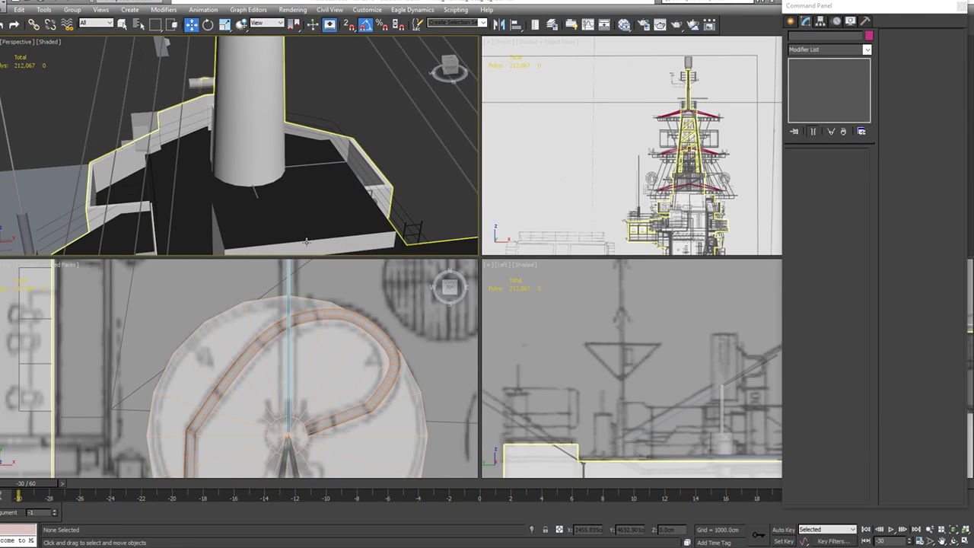
scroll(326, 403, "down", 5)
middle_click_drag(325, 403, 319, 309)
scroll(609, 379, "down", 5)
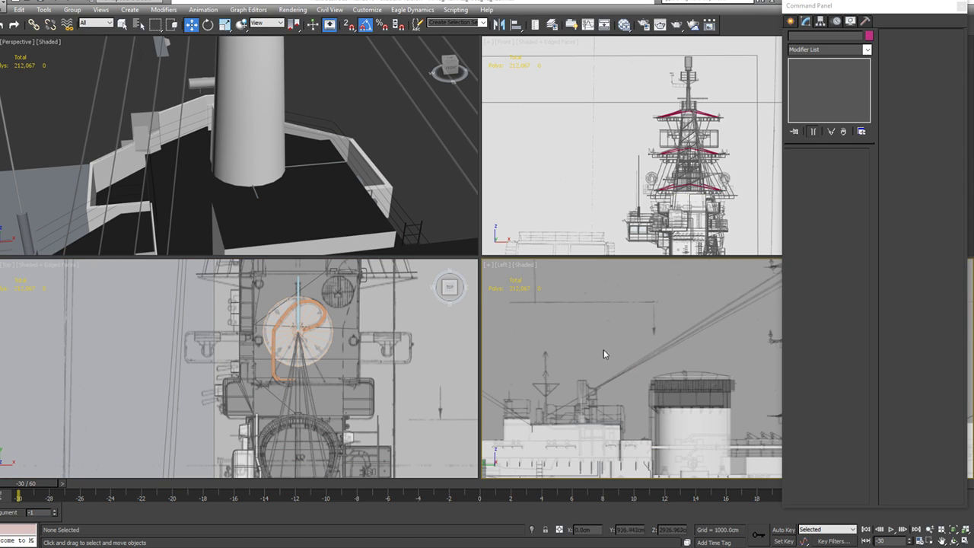
middle_click_drag(615, 338, 625, 373)
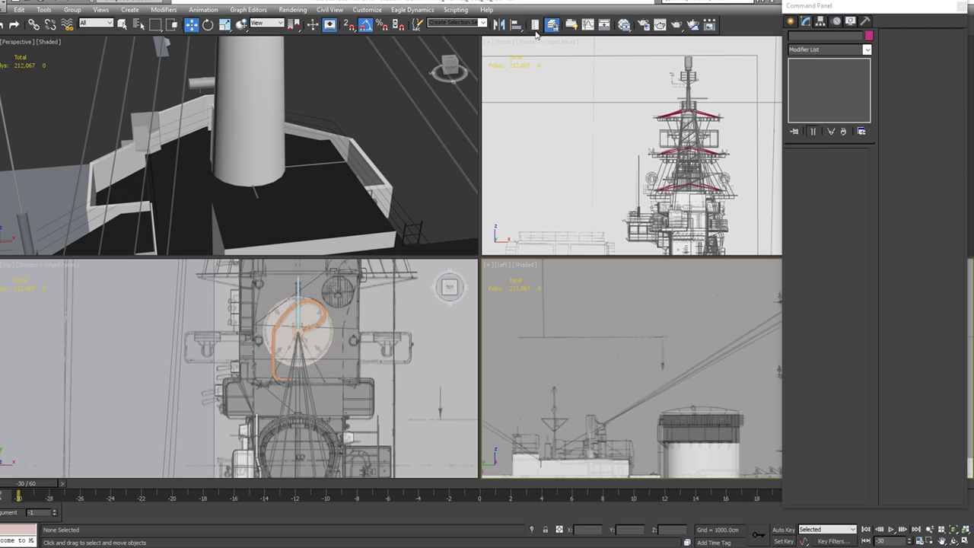
Step: Expand the Complete layer in the Layer Explorer and unhide its HULL Complete sublayer
left_click(571, 24)
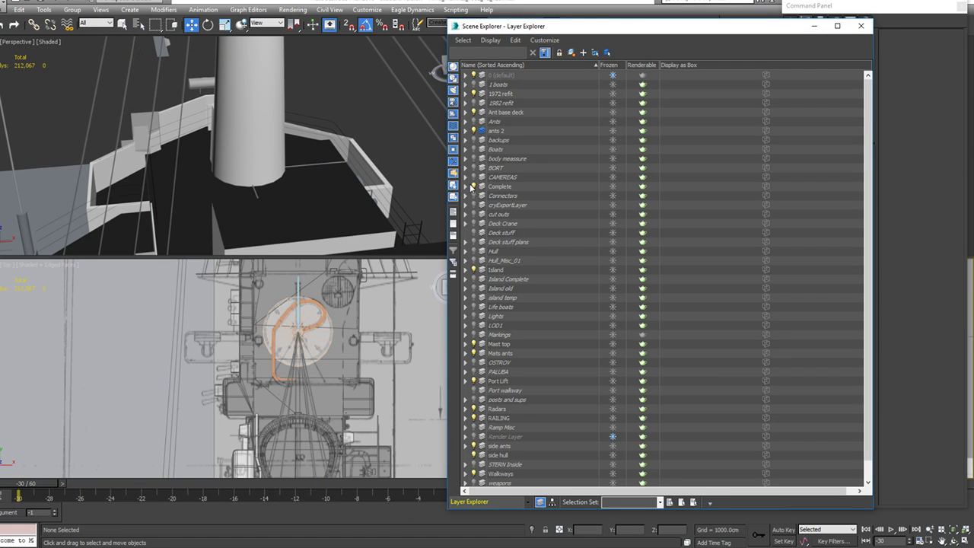
left_click(466, 187)
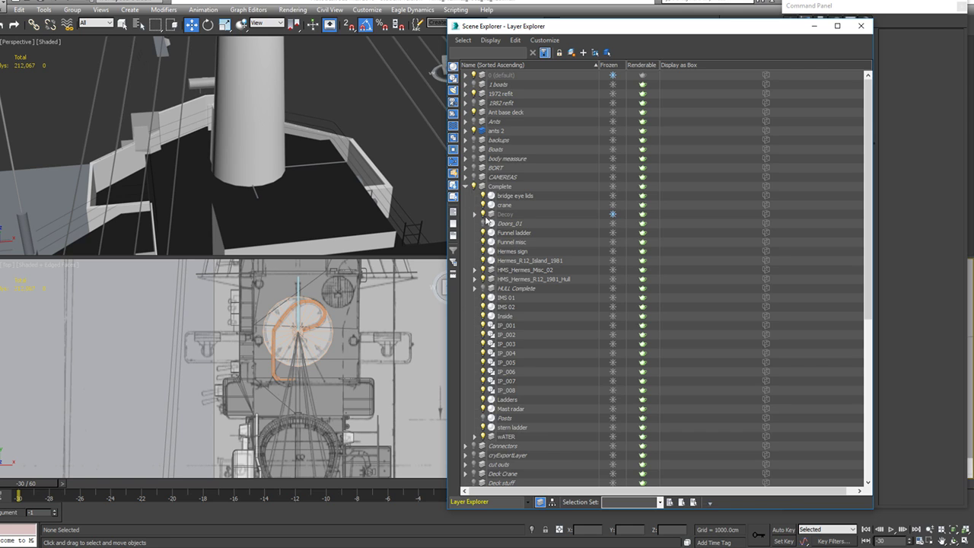
left_click(483, 288)
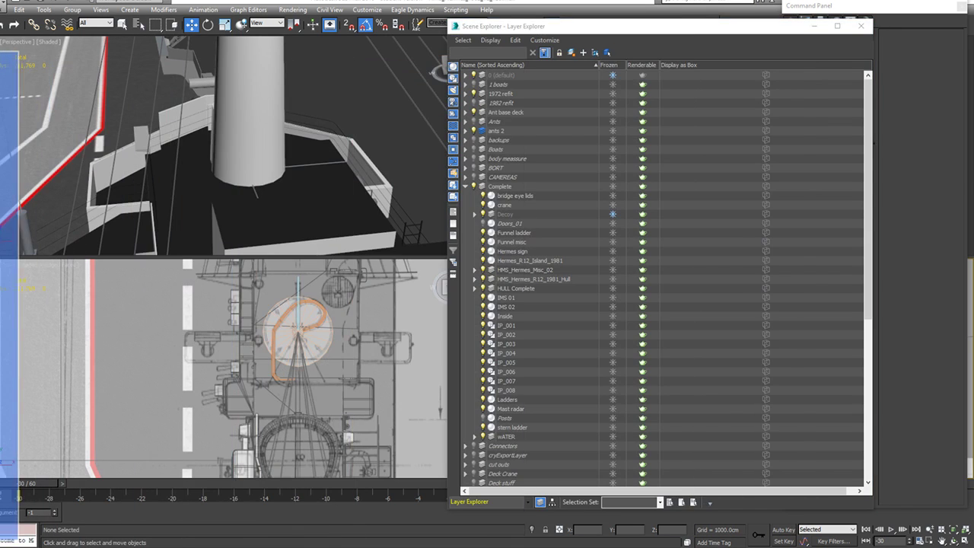
left_click(861, 26)
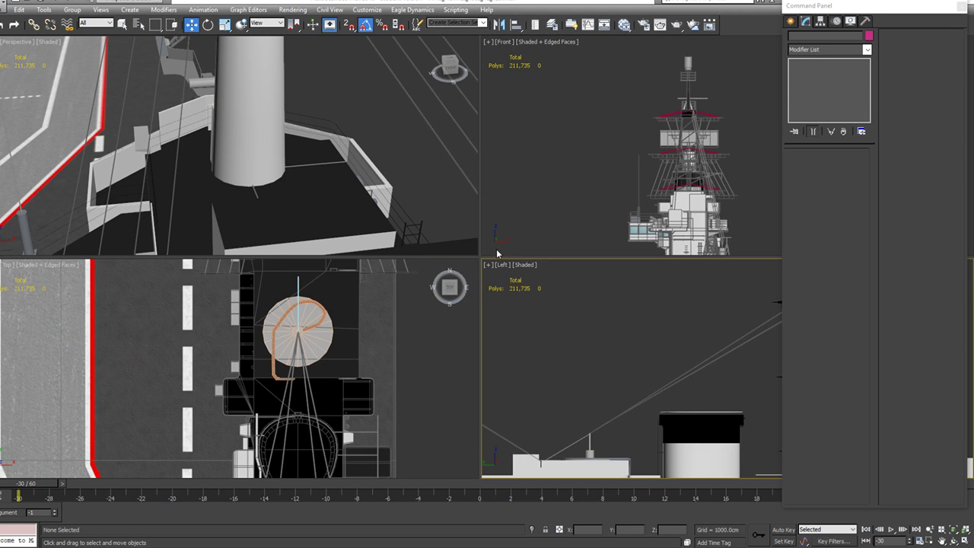
Step: Maximize the Perspective view and examine the whole carrier from both sides, then the island and its roof up close
left_click(282, 156)
key("alt+w")
scroll(278, 183, "down", 10)
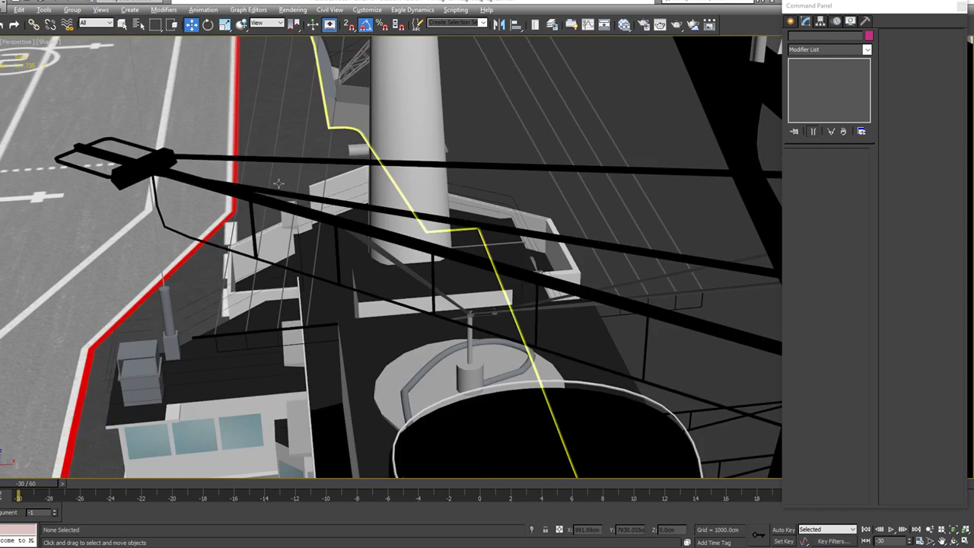
middle_click_drag(279, 274, 536, 237, "alt")
scroll(397, 229, "down", 3)
scroll(458, 183, "down", 5)
scroll(535, 237, "up", 5)
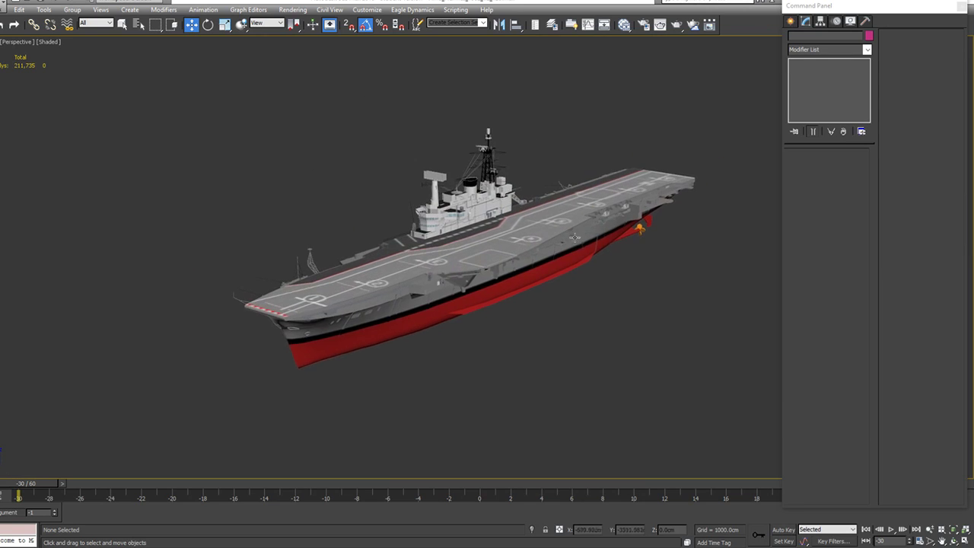
middle_click_drag(647, 169, 583, 205, "alt")
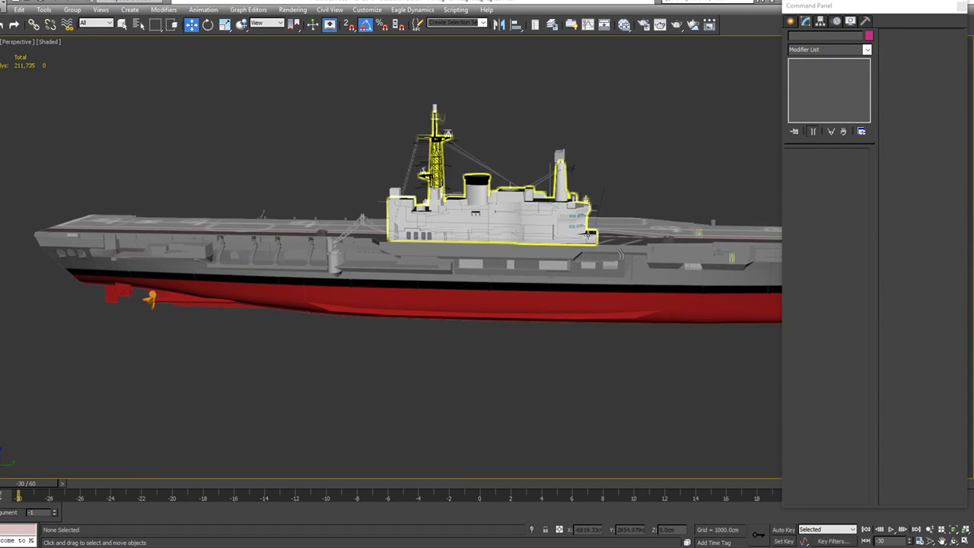
scroll(584, 205, "up", 5)
middle_click_drag(541, 230, 433, 233, "alt")
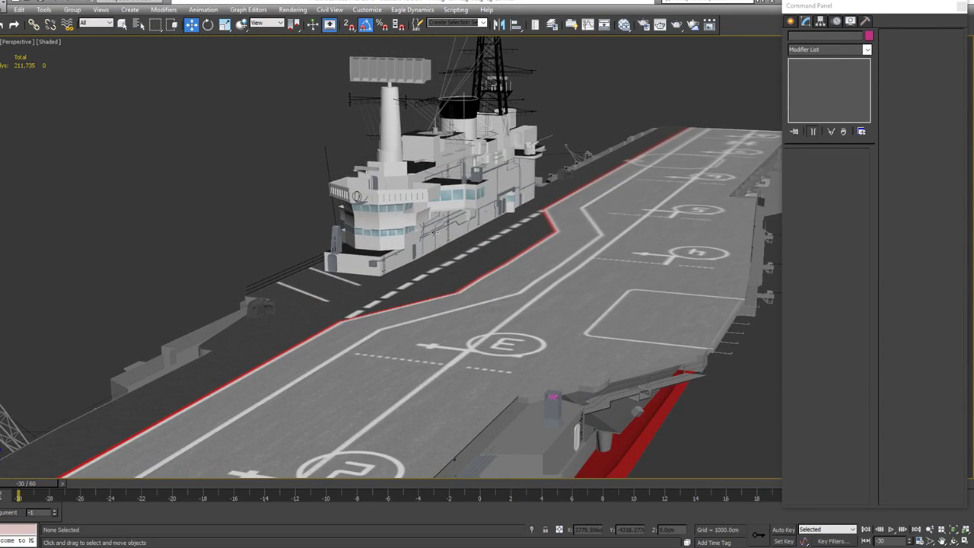
scroll(416, 215, "up", 8)
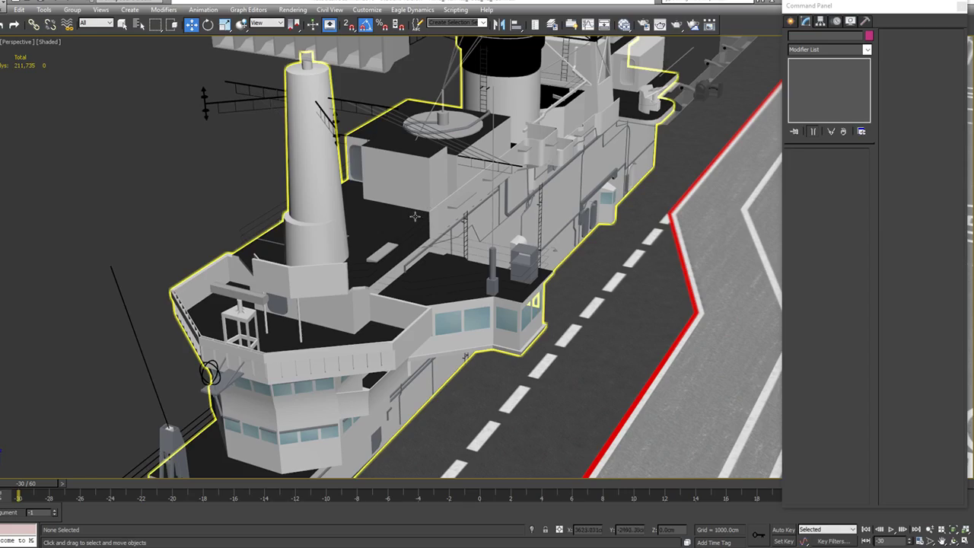
Step: Select the light stands object and view its parts along the island and flight deck
left_click(416, 215)
middle_click_drag(416, 215, 443, 70, "alt")
middle_click_drag(312, 174, 503, 59, "alt")
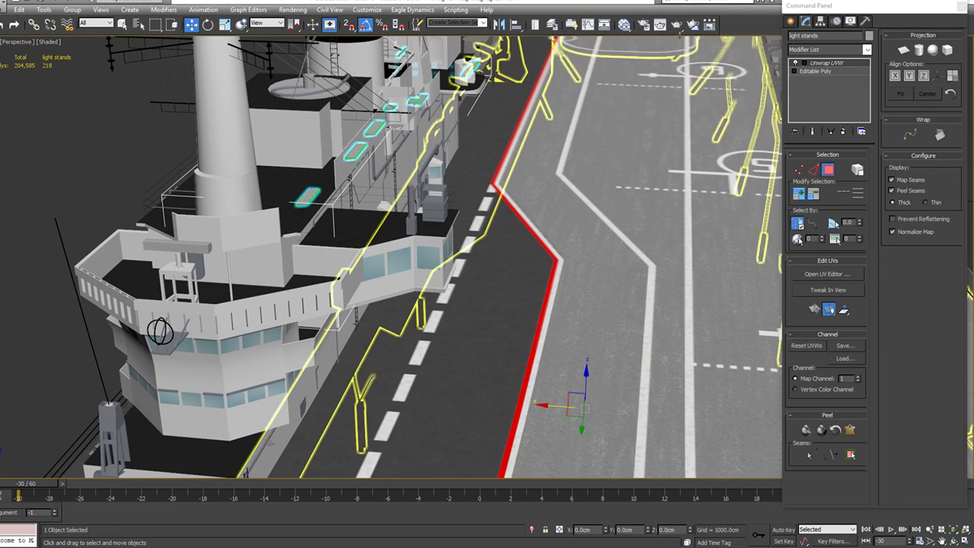
Step: Hide the light stands and select the island's railing object, rail Island
left_click(552, 25)
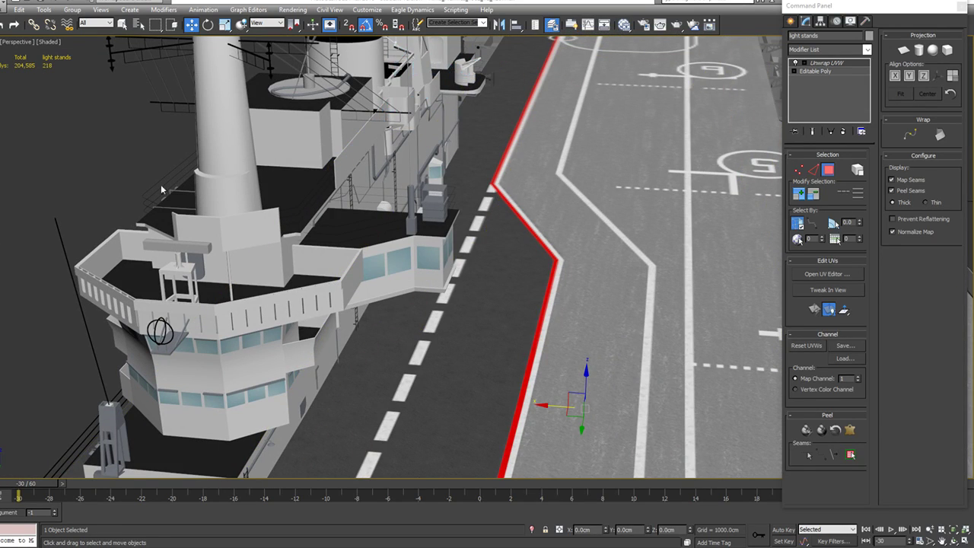
left_click(110, 169)
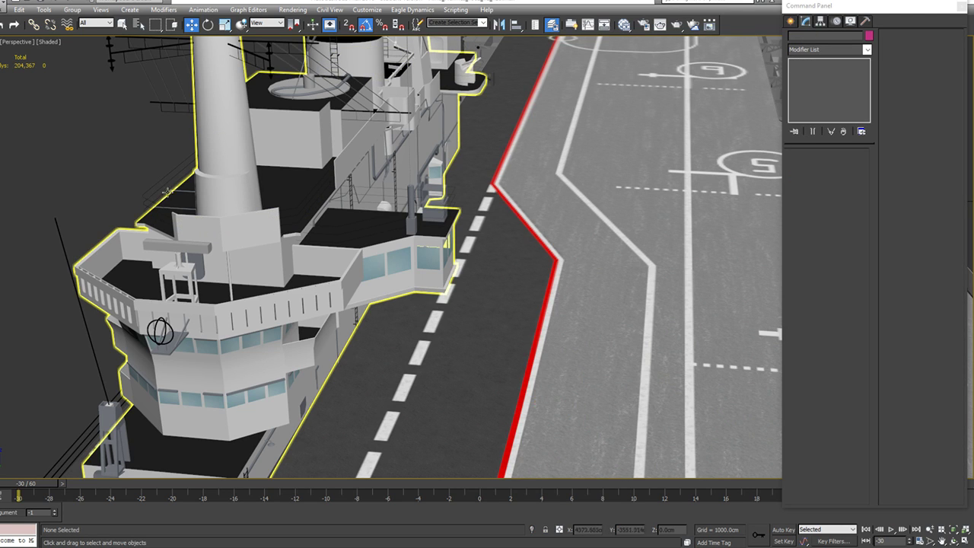
middle_click_drag(542, 230, 581, 194, "alt")
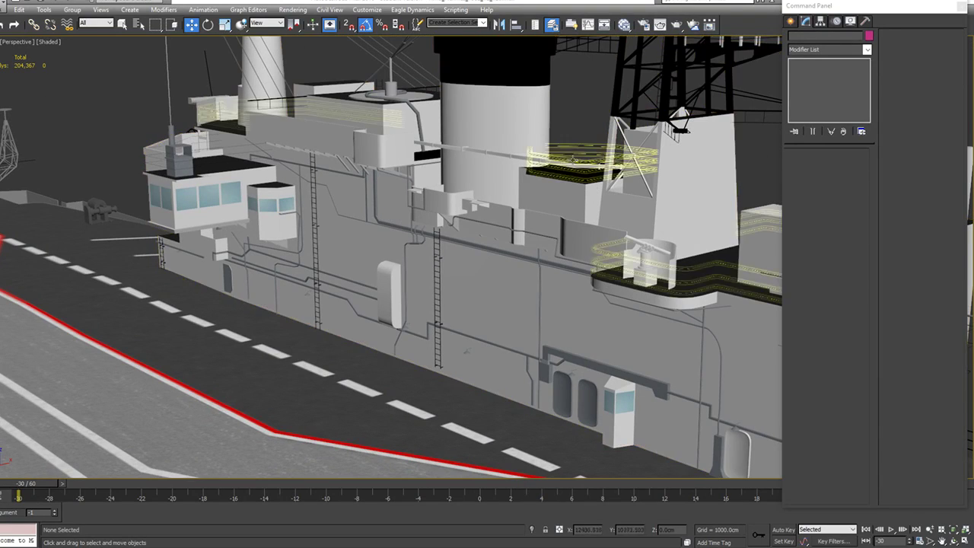
left_click(612, 253)
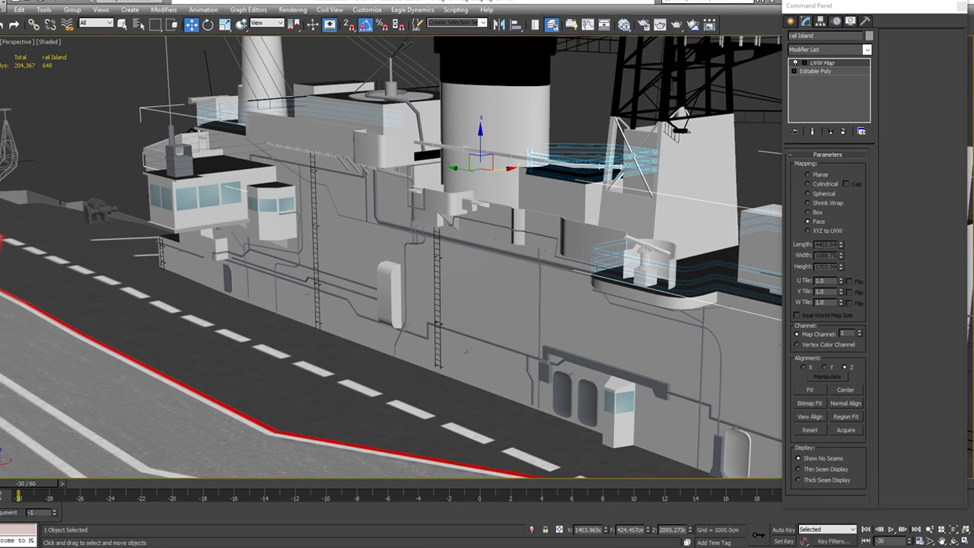
Step: Examine the island railings from several sides and locate the rail Island and STB Rail objects in the Layer Explorer
middle_click_drag(269, 209, 382, 273)
scroll(382, 272, "down", 2)
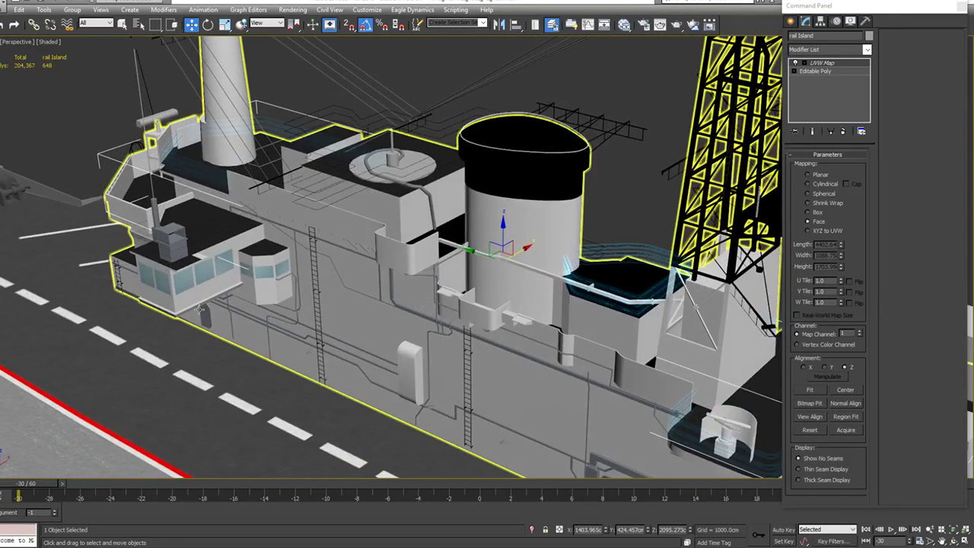
scroll(515, 281, "down", 5)
middle_click_drag(515, 283, 225, 282, "alt")
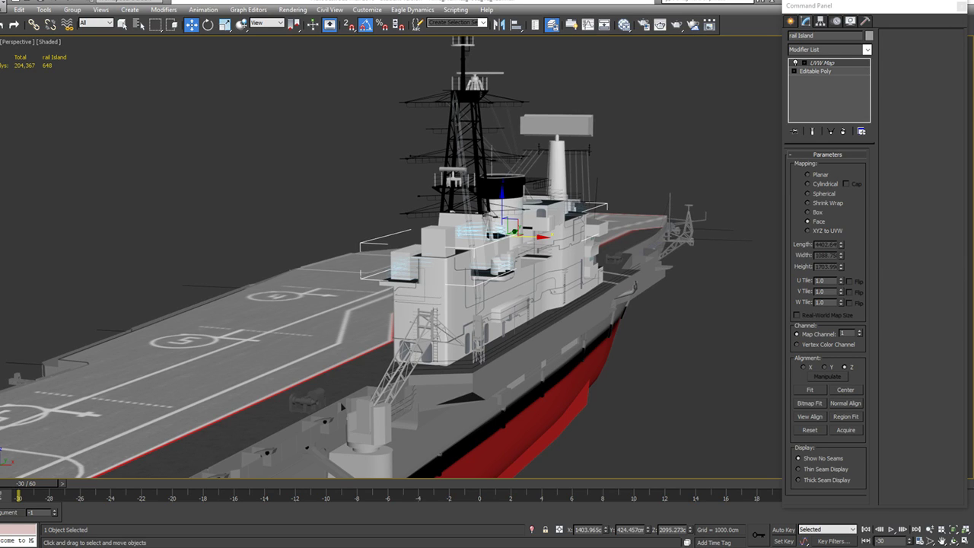
left_click_drag(0, 44, 137, 4)
key("z")
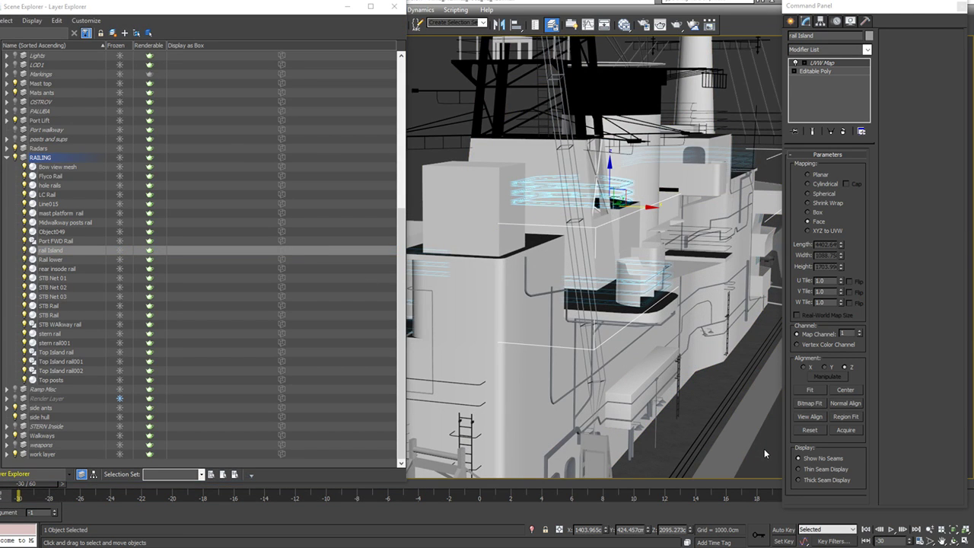
left_click(764, 448)
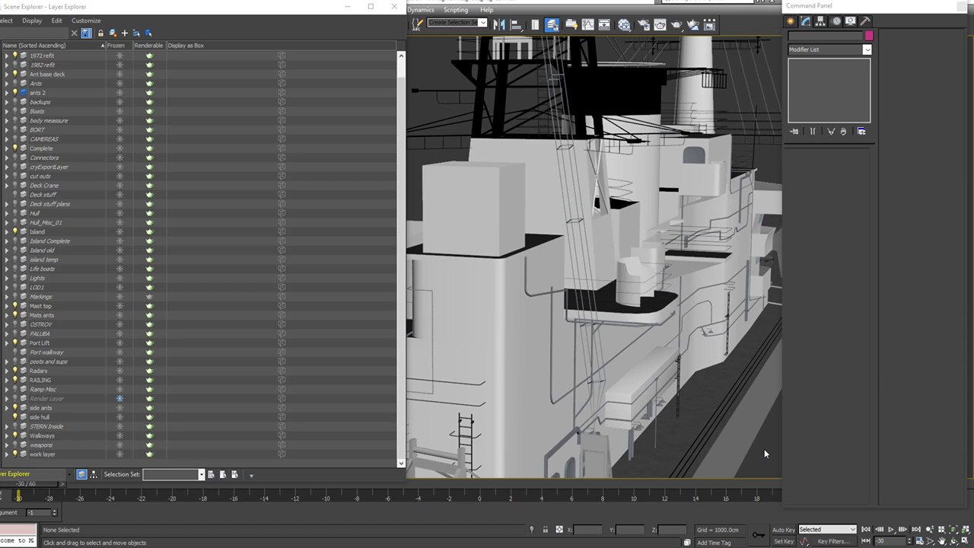
left_click(702, 436)
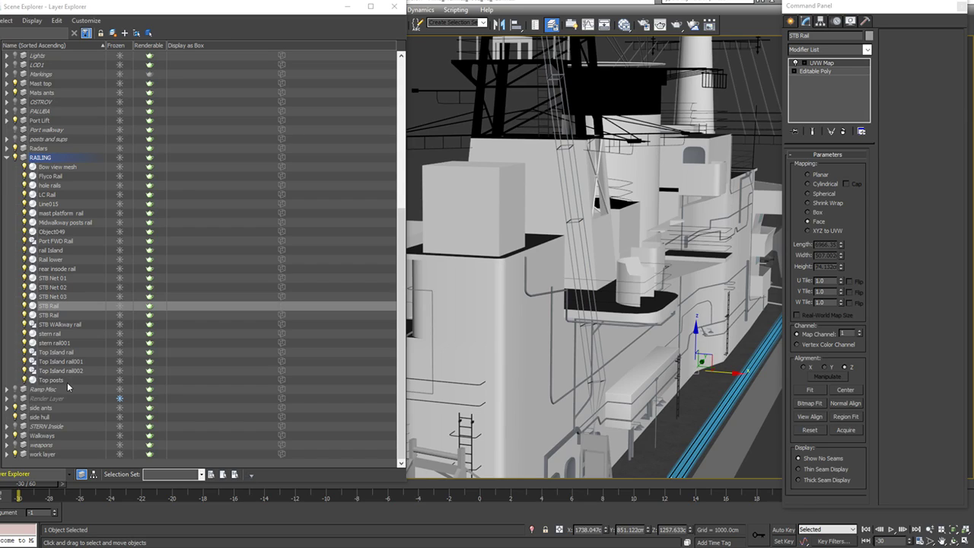
Step: Expand the posts and sups layer in the Layer Explorer and unhide it
left_click(15, 140)
left_click(14, 139)
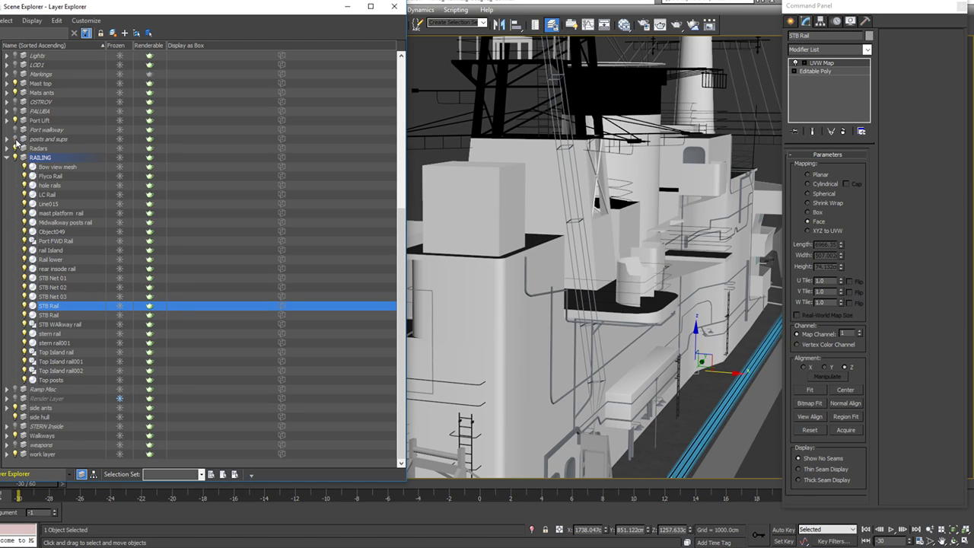
left_click(4, 140)
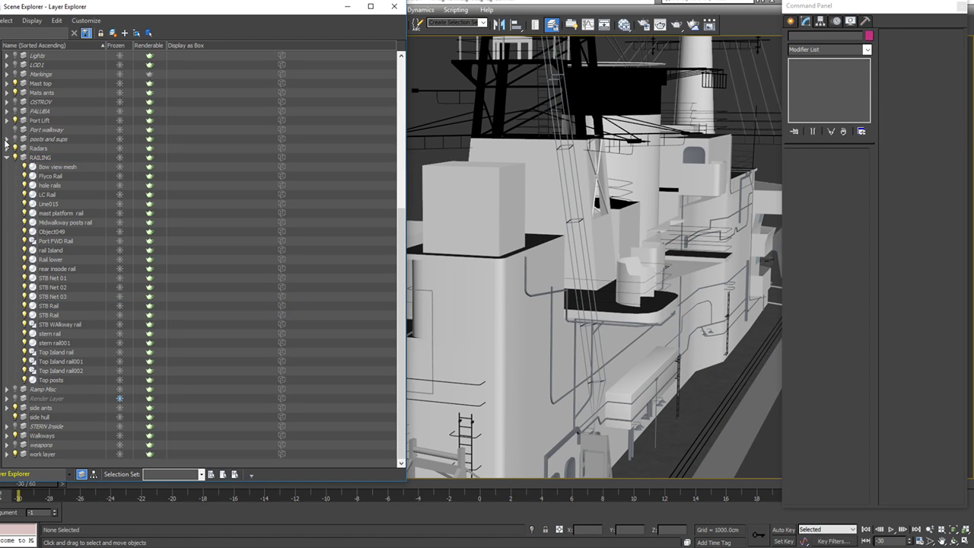
left_click(7, 141)
left_click(15, 139)
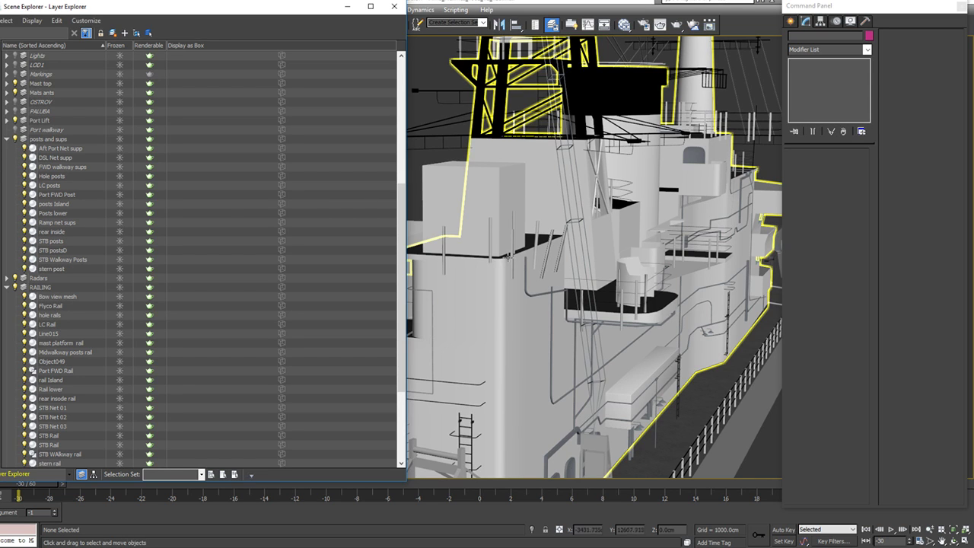
Step: Select the posts Island object and examine its railing posts around the island from above and from the stern
left_click(514, 242)
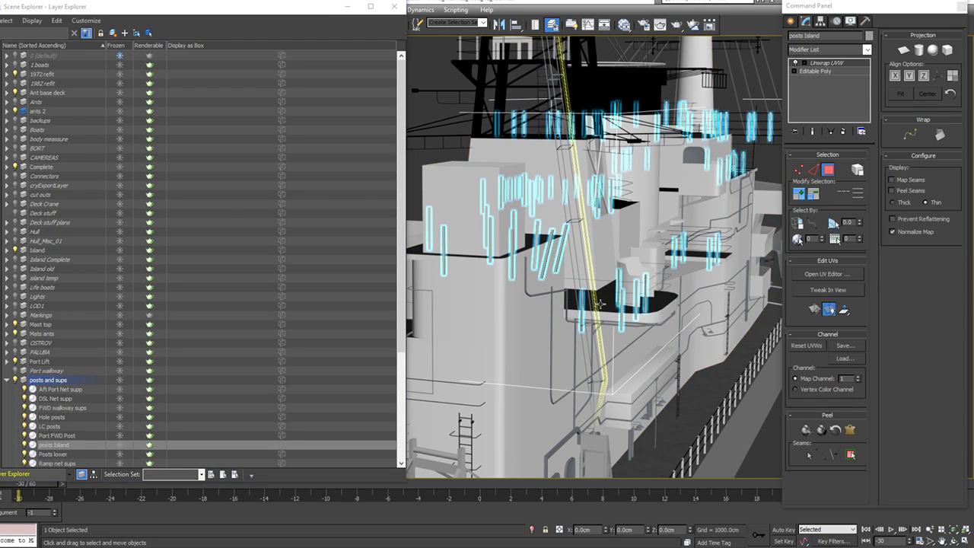
middle_click_drag(638, 281, 445, 289, "alt")
middle_click_drag(585, 311, 658, 335, "alt")
scroll(620, 338, "down", 3)
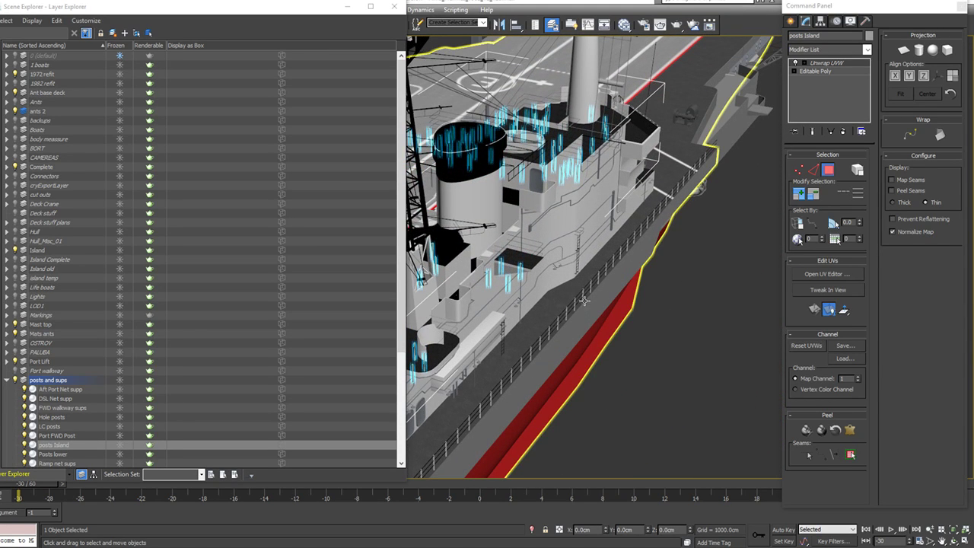
key("z")
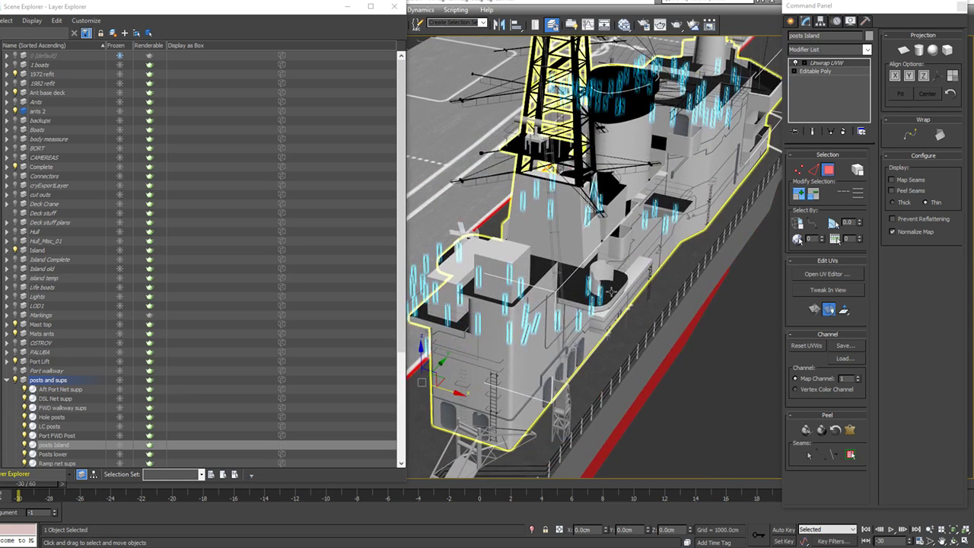
Step: Hide and collapse the posts and sups layer, then unhide and select the Posts object in the Complete layer
left_click(15, 380)
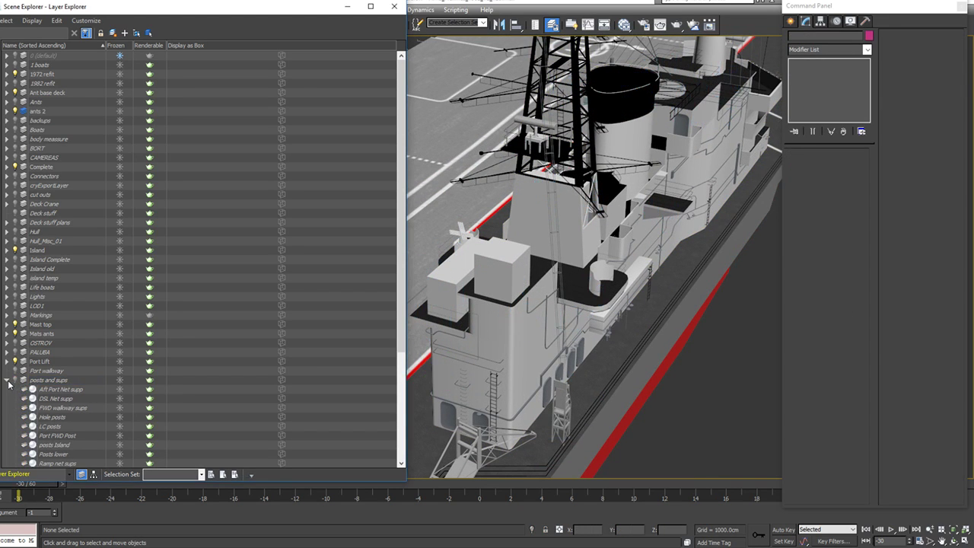
left_click(6, 380)
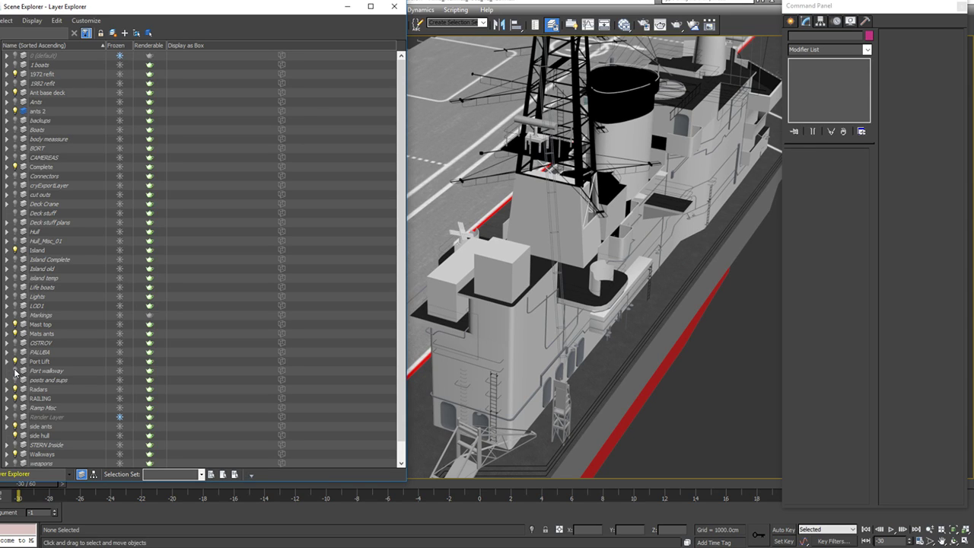
left_click(499, 352)
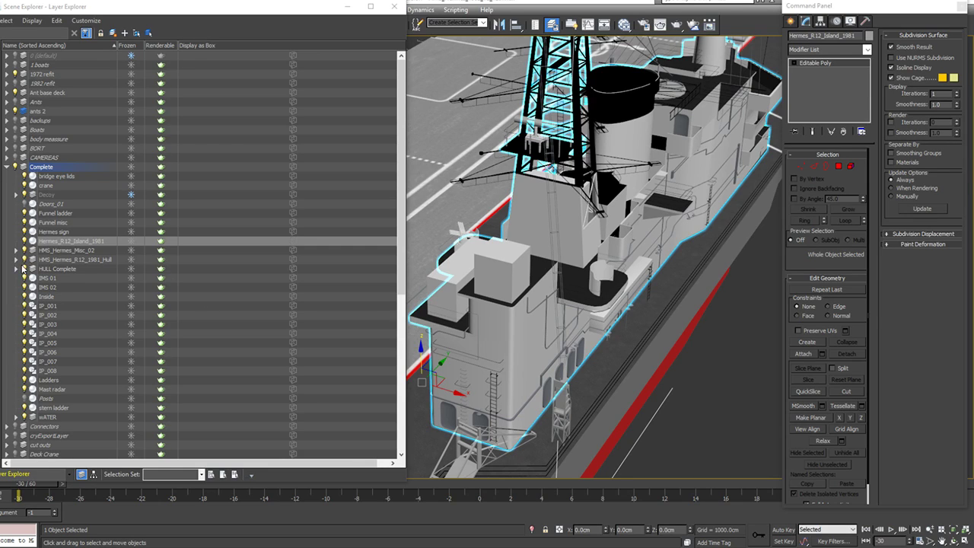
left_click(24, 398)
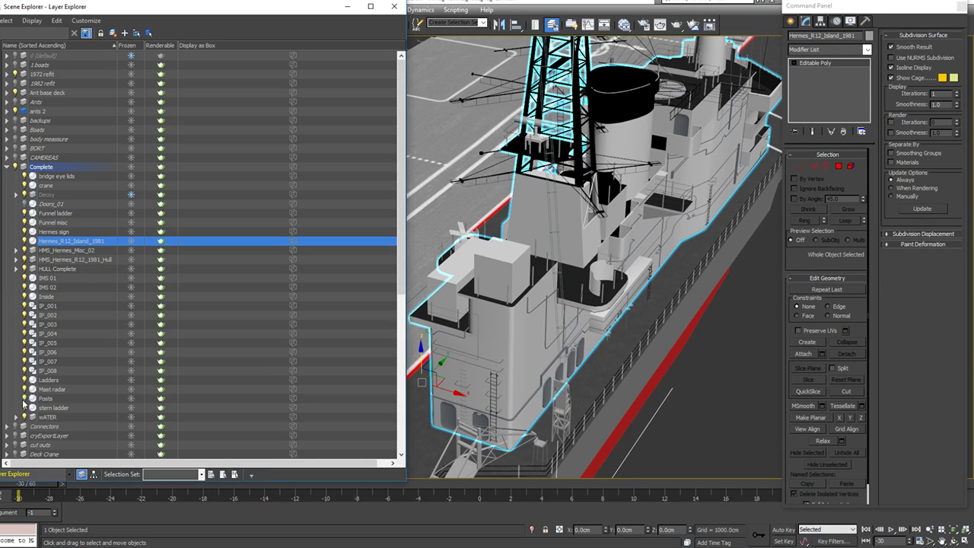
left_click(44, 399)
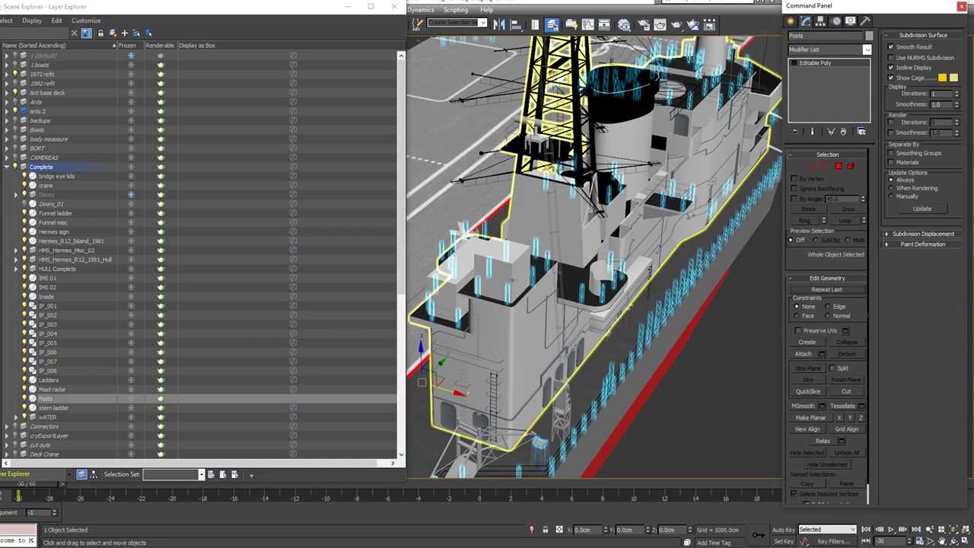
Step: Examine the railing posts along the walkway and island roof, clearing the selection for a closer look beside the funnel
middle_click_drag(723, 192, 670, 263, "alt")
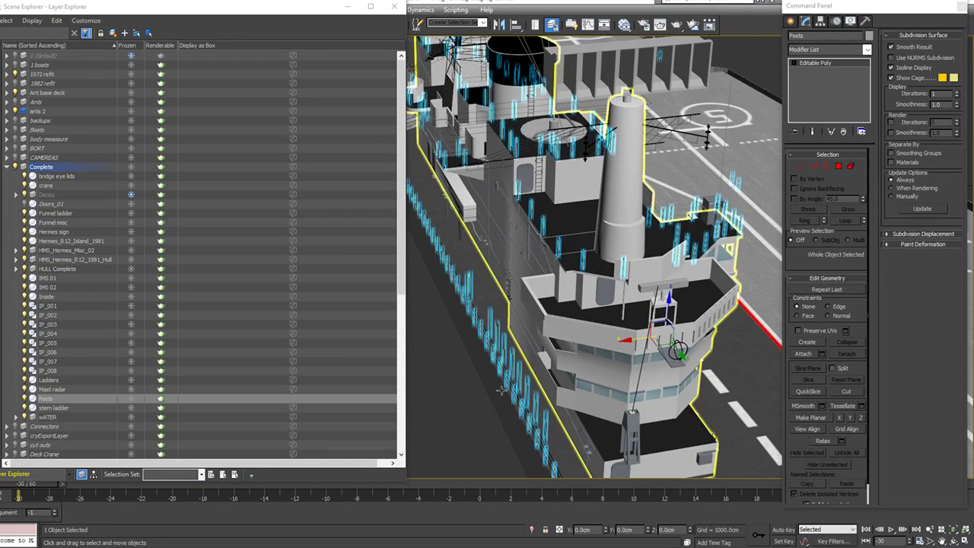
left_click(458, 429)
middle_click_drag(502, 294, 472, 339)
middle_click_drag(558, 305, 585, 310, "alt")
scroll(612, 211, "up", 4)
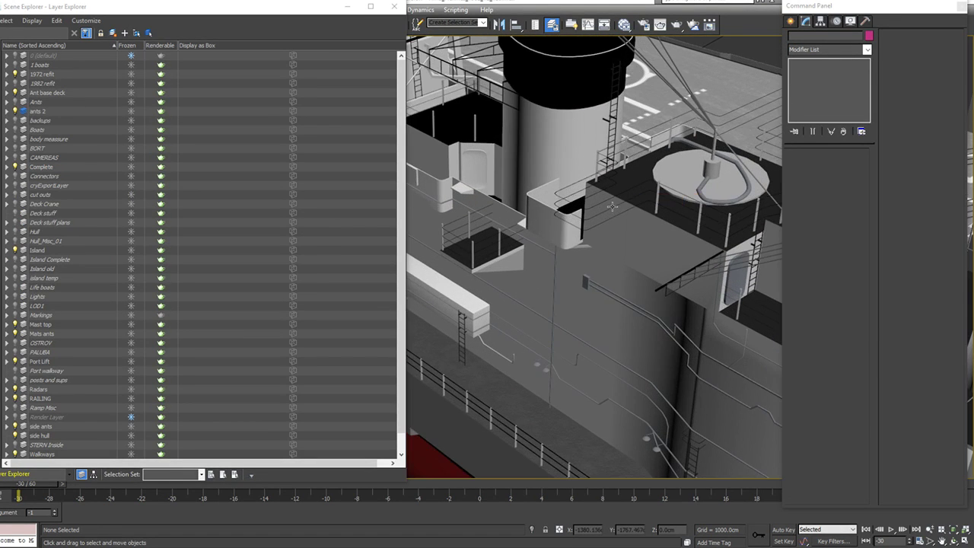
Step: Select the Top Island rail railing around the roof disc and examine its extent over the island
left_click(583, 207)
middle_click_drag(583, 207, 510, 259, "alt")
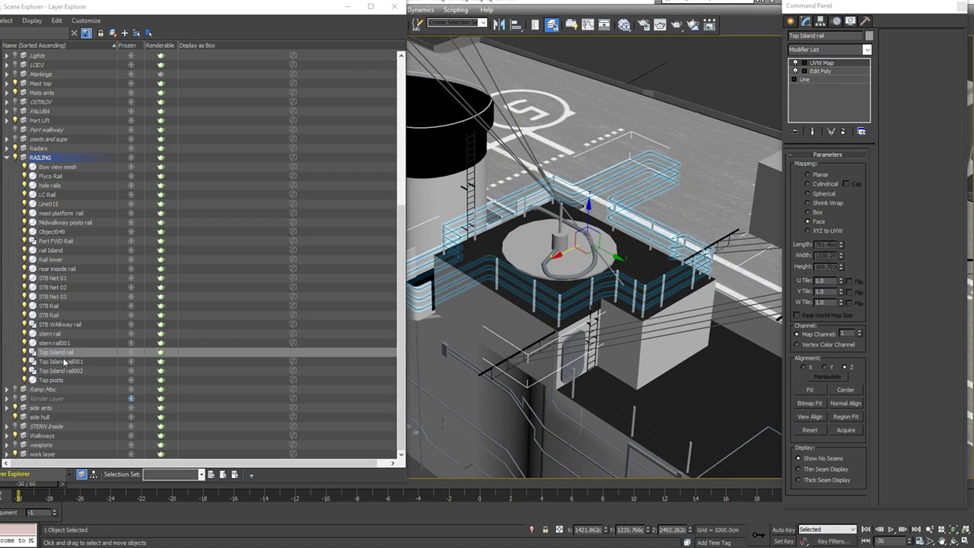
scroll(486, 362, "down", 6)
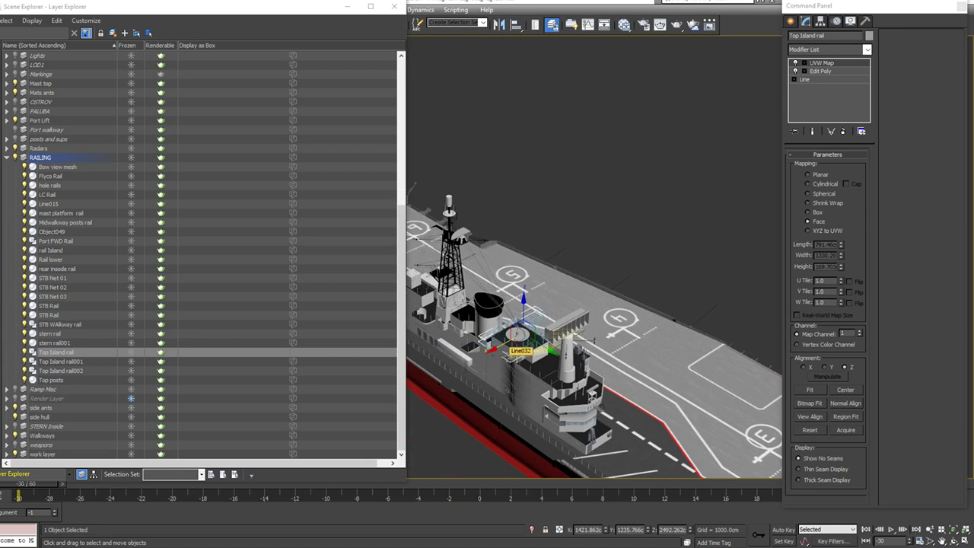
left_click(26, 354)
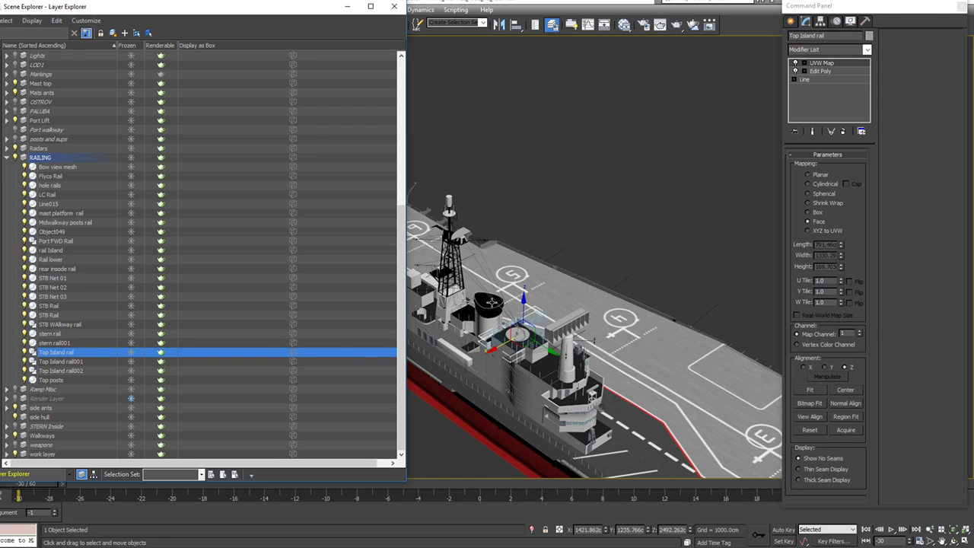
key("z")
middle_click_drag(552, 390, 555, 324)
Step: Clone the Top Island rail railing in the RAILING layer and hide the clone
left_click(63, 354)
right_click(89, 348)
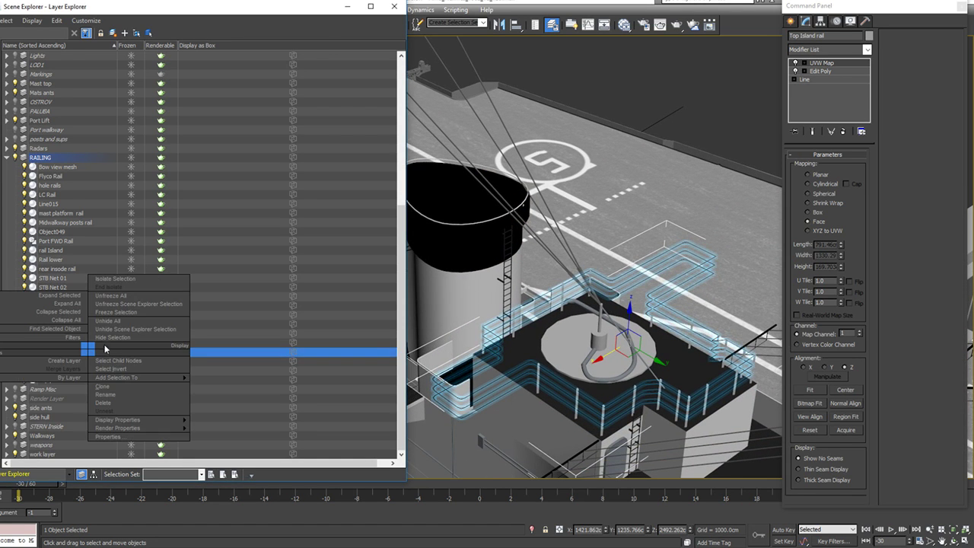
left_click(139, 388)
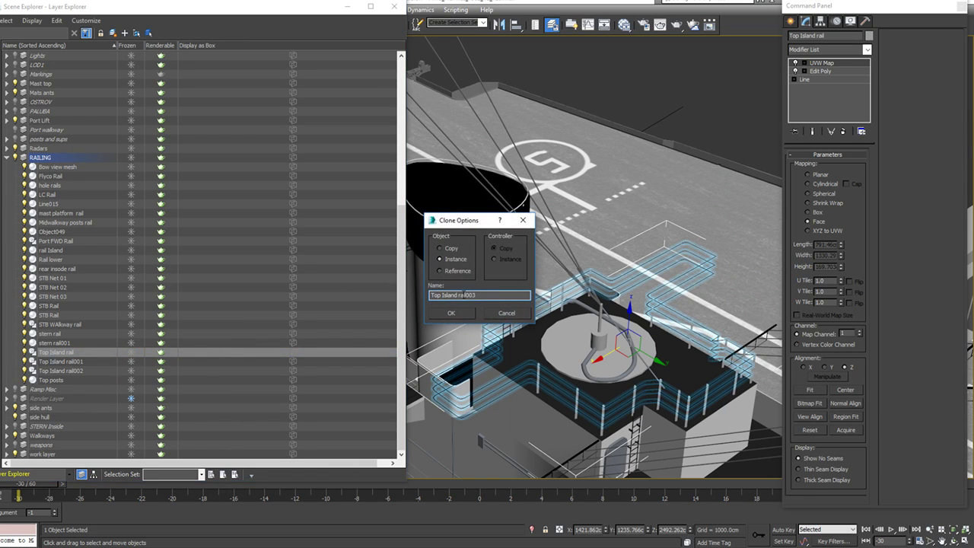
left_click(452, 313)
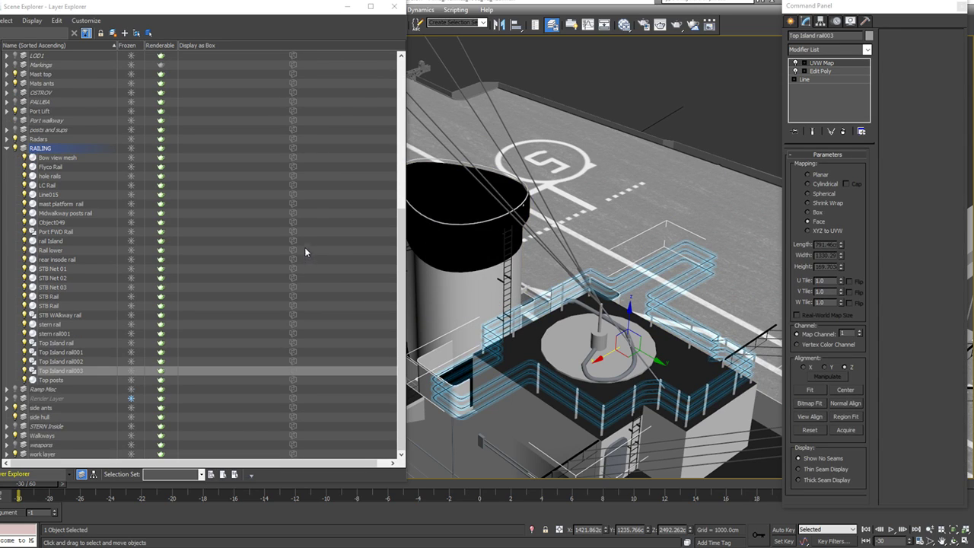
left_click(23, 370)
Step: Locate the Top Island rail002 railing on the mast platform and rename it Mast Lower rail
left_click(58, 362)
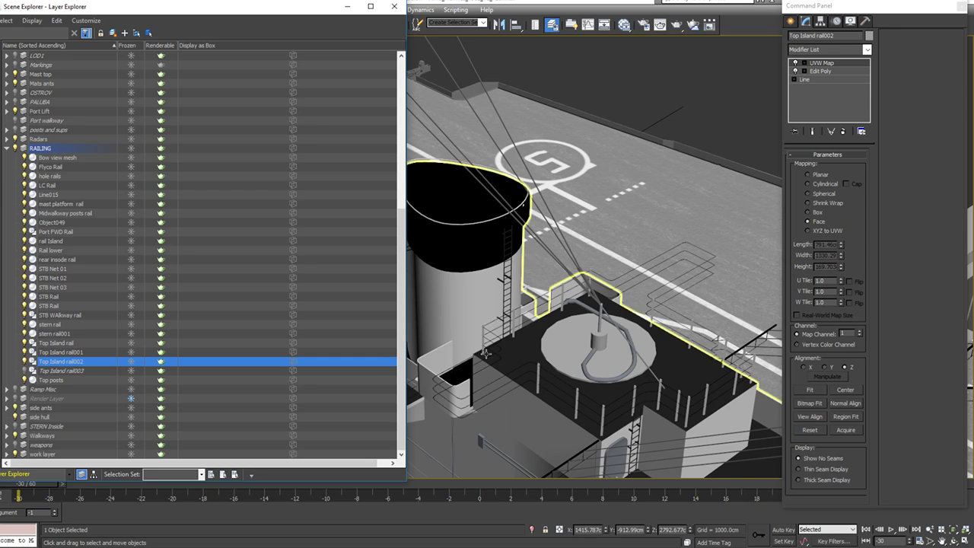
key("z")
scroll(572, 335, "down", 5)
middle_click_drag(620, 334, 536, 381, "alt")
left_click(59, 361)
left_click(59, 361)
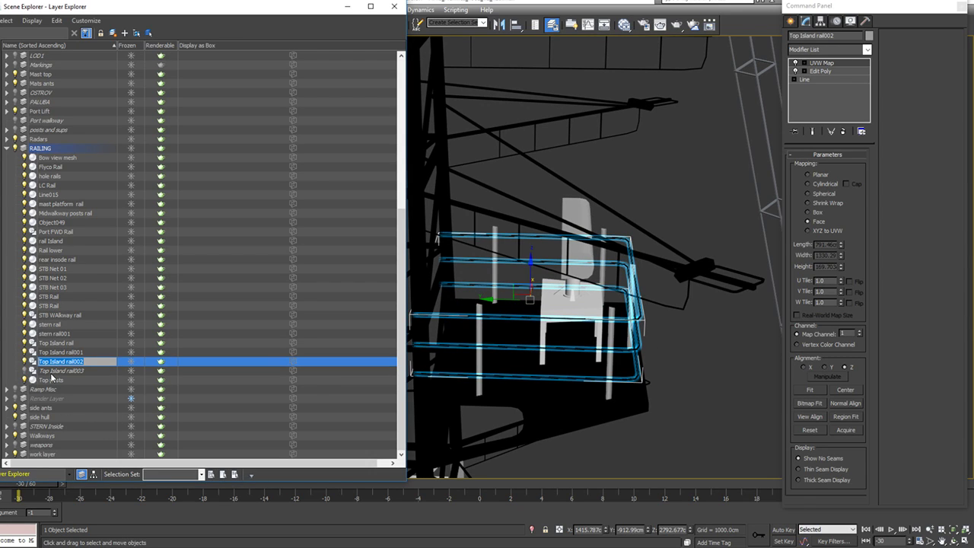
type("Rail")
key("Return")
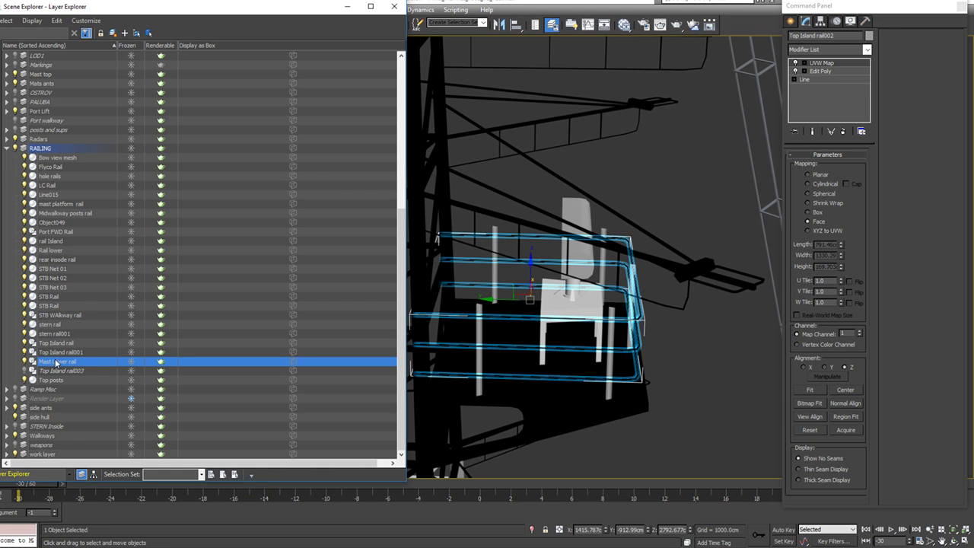
Step: Select Top Island rail001 and examine the small side platform it encloses beside the funnel
left_click(74, 354)
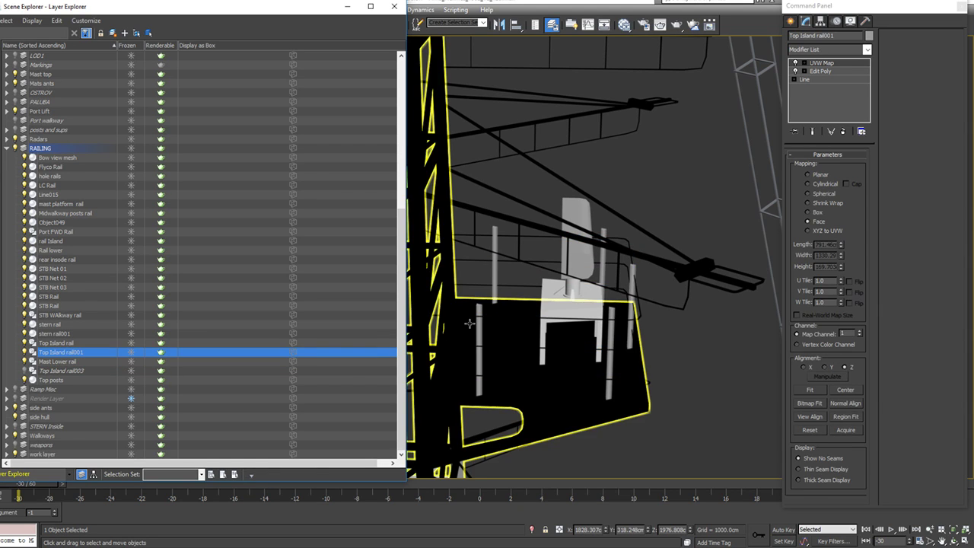
key("z")
scroll(511, 307, "down", 5)
middle_click_drag(511, 307, 368, 326, "alt")
scroll(534, 333, "down", 8)
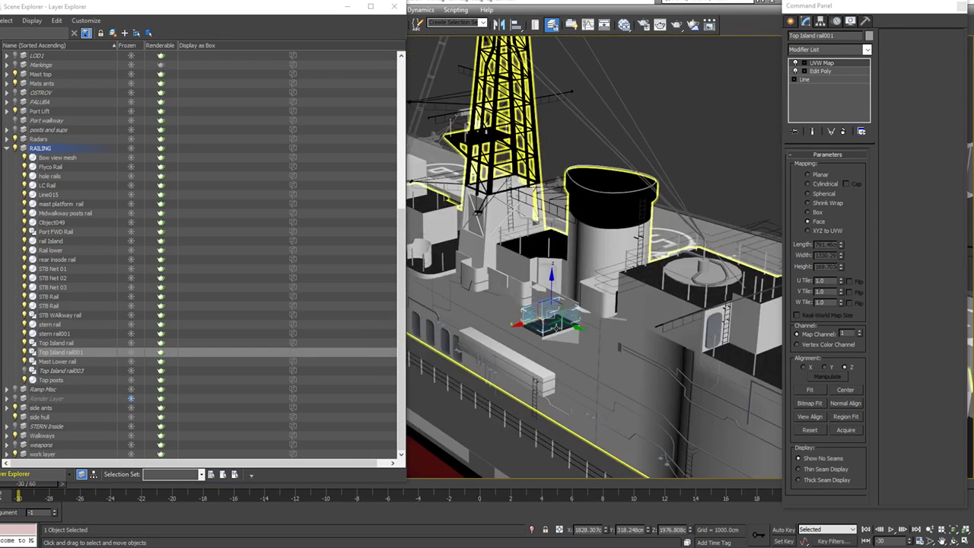
scroll(626, 336, "up", 3)
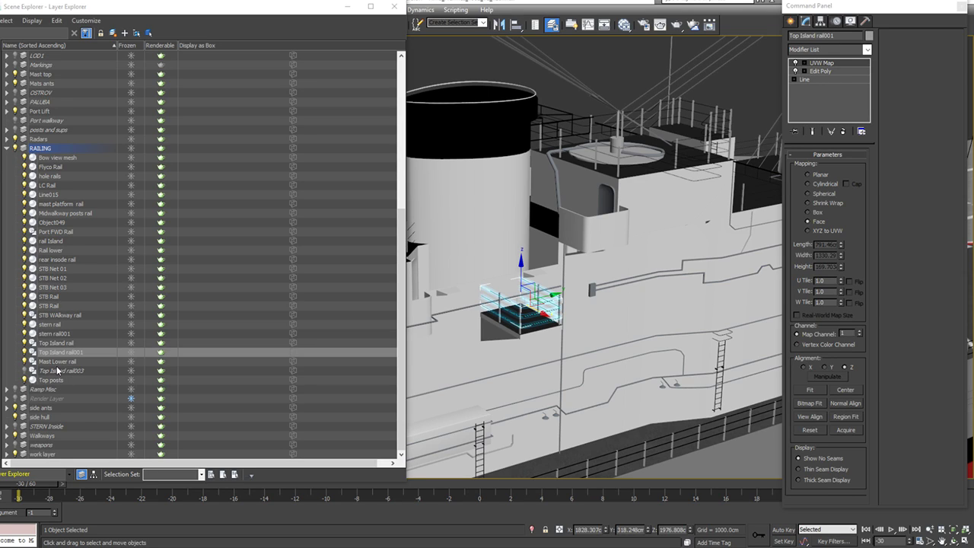
Step: Hide the original Top Island rail and unhide its clone, Top Island rail003
left_click(28, 344)
left_click(28, 344)
left_click(28, 376)
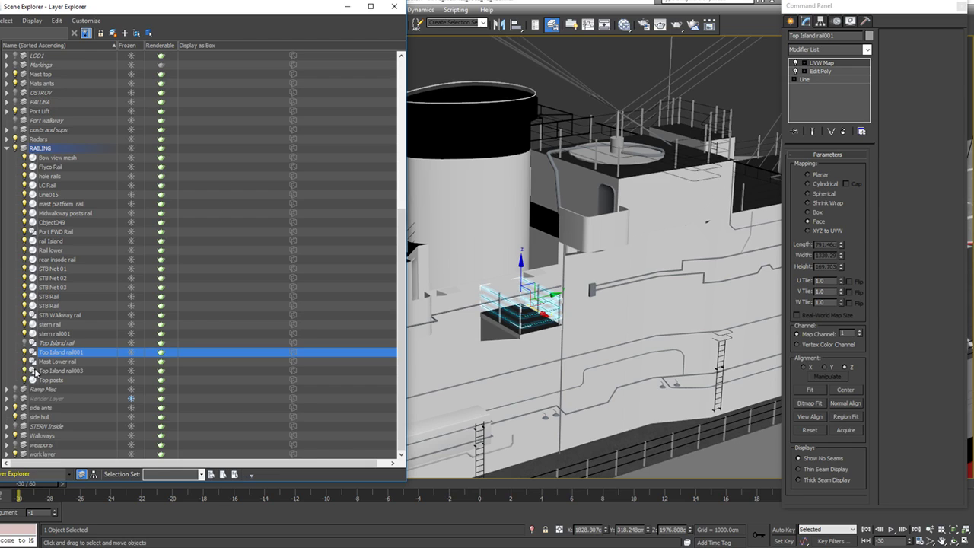
Step: Rename the visible clone Top Island rail003 as Top Island rail 1982
left_click(73, 372)
left_click(73, 372)
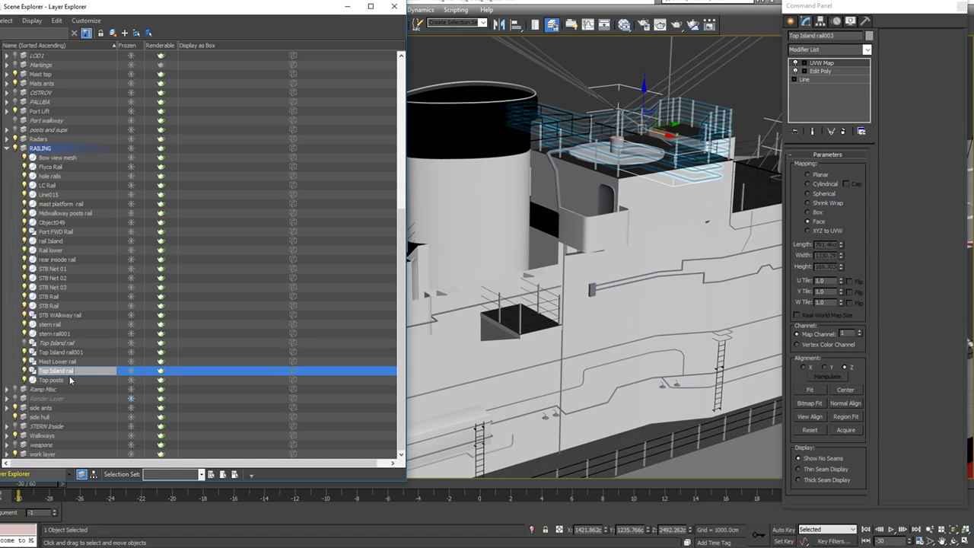
key("Return")
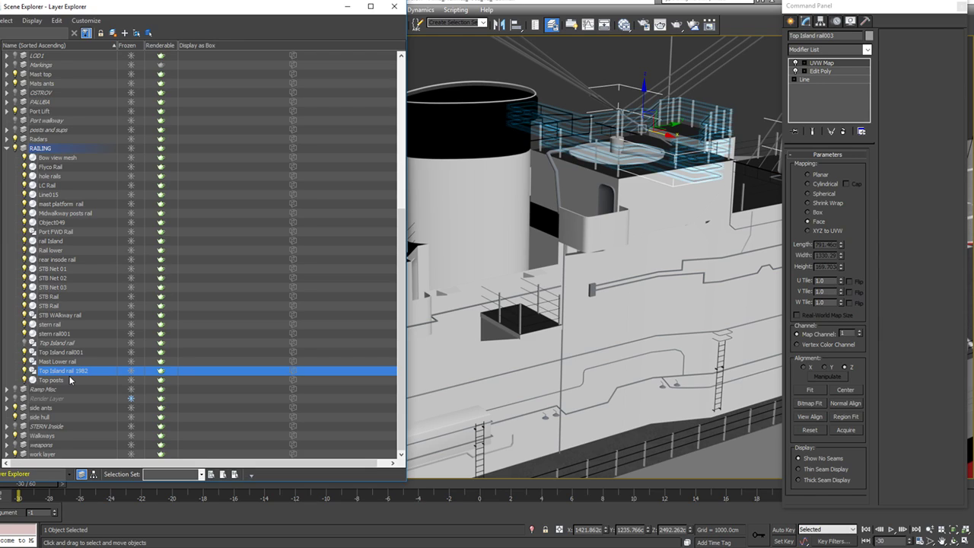
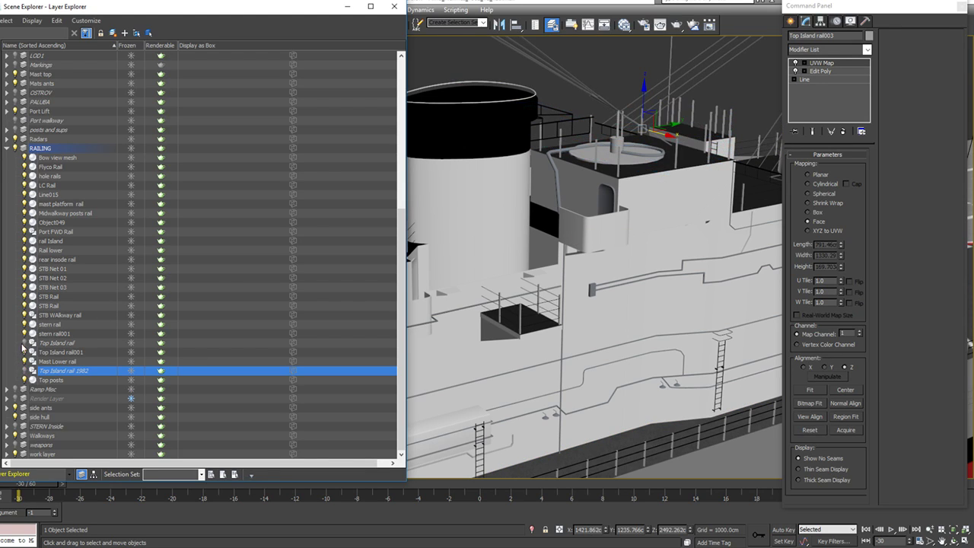
Step: Switch visibility from the 1982 clone to the original Top Island rail and rename the original Top Island rail 1972
left_click(59, 343)
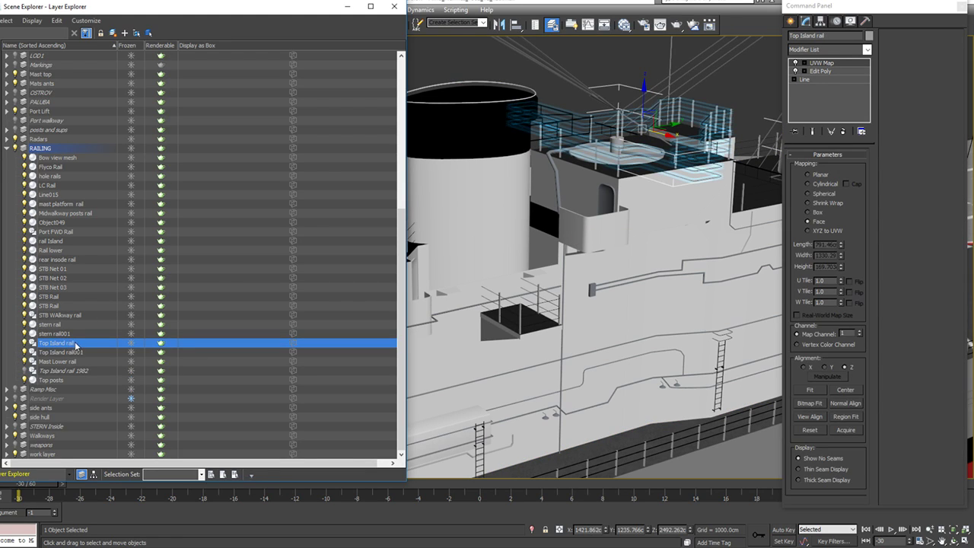
left_click(75, 344)
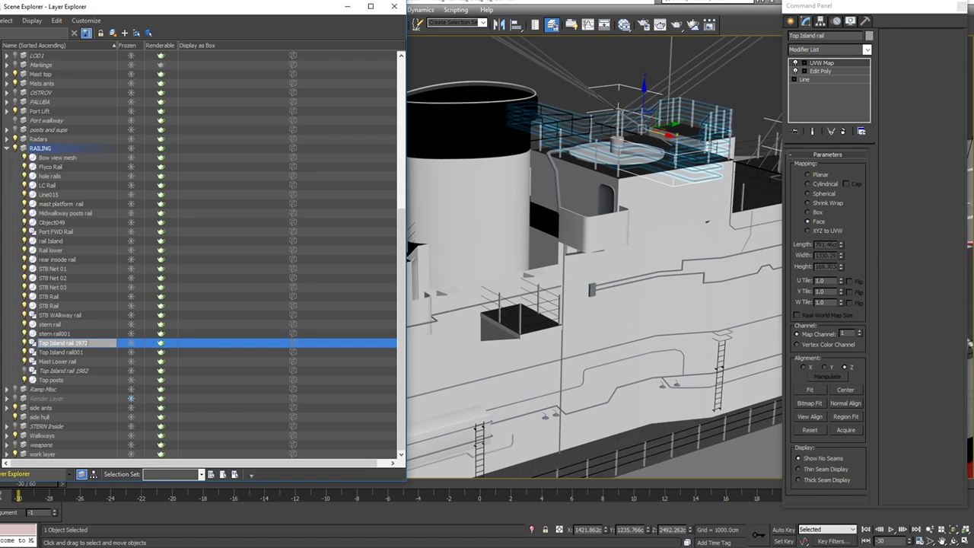
type("1972")
key("Return")
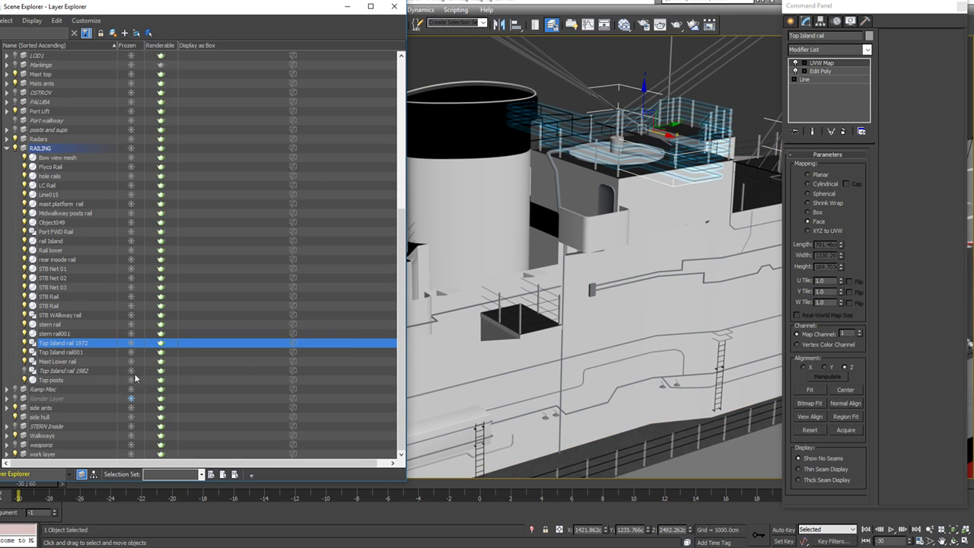
Step: Enlarge the Layer Explorer and move Top Island rail 1972 from the RAILING layer into the 1972 refit layer
scroll(113, 356, "up", 1)
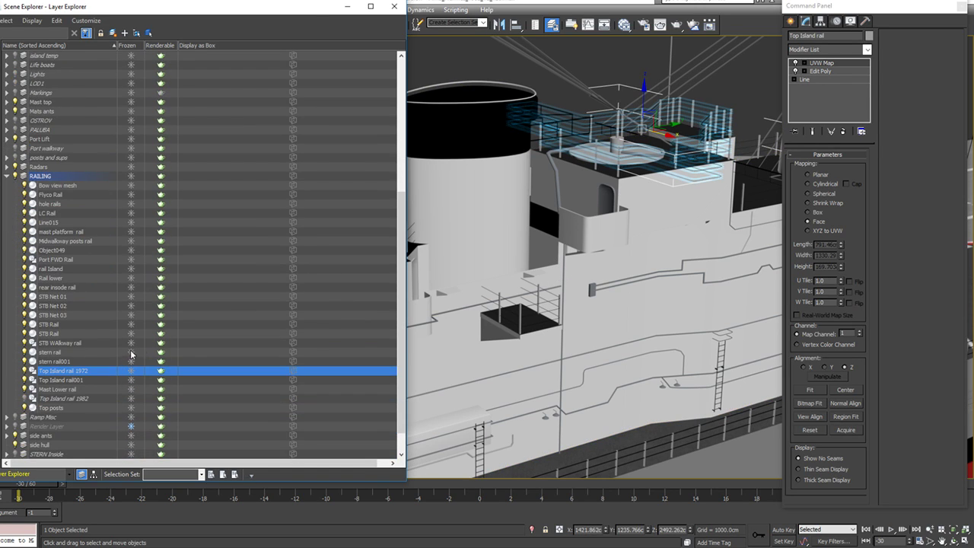
left_click_drag(274, 483, 265, 542)
scroll(176, 404, "up", 7)
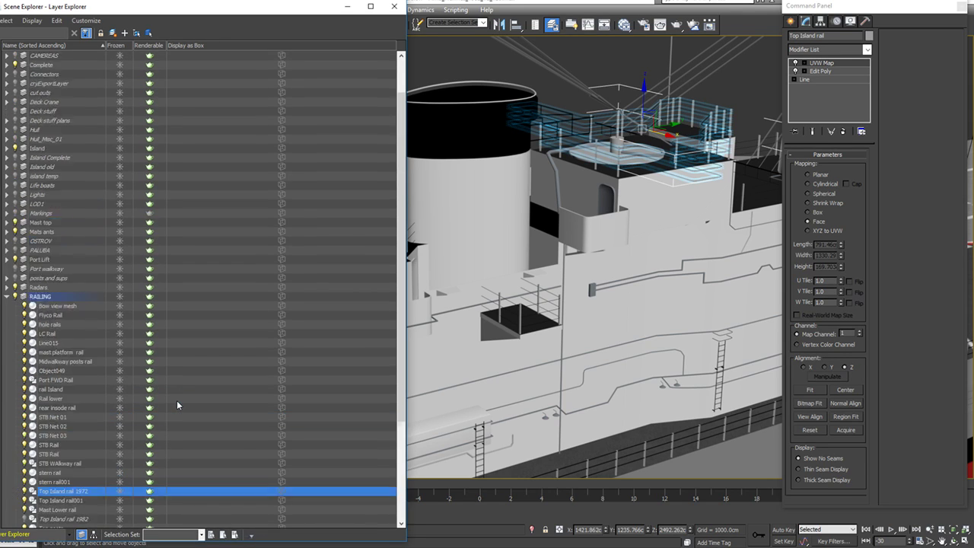
scroll(176, 403, "down", 6)
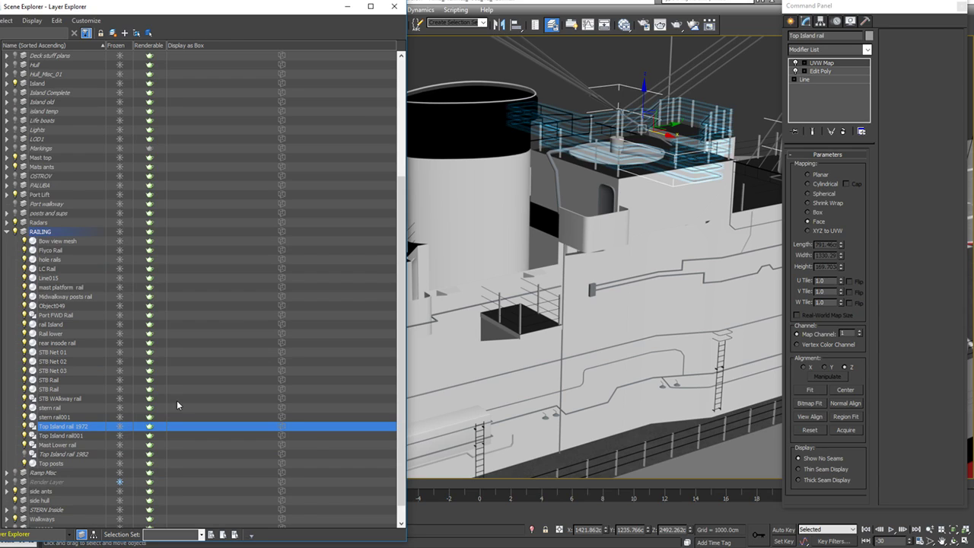
left_click_drag(81, 431, 53, 73)
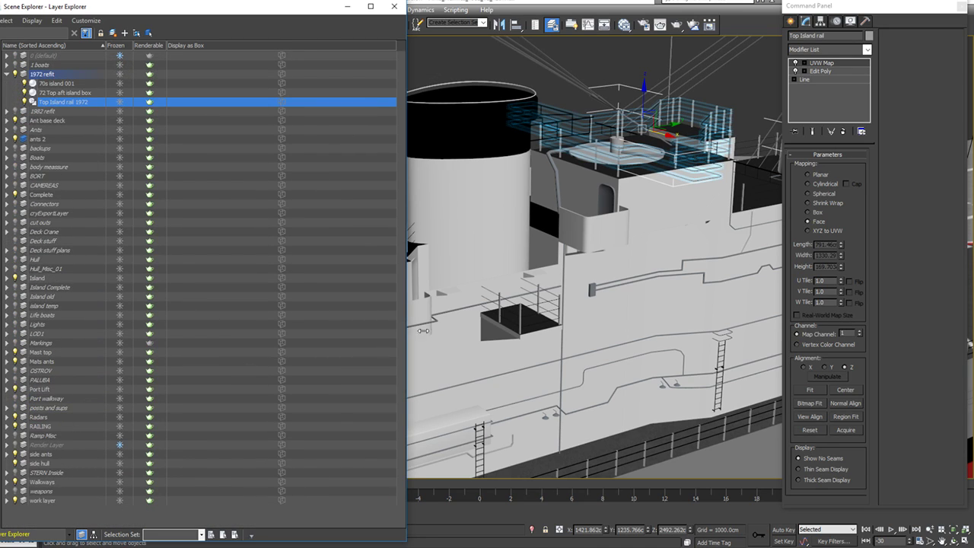
Step: Check which layers the island-top objects belong to, and move Top Island rail 1982 from RAILING into the 1982 refit layer
left_click(700, 105)
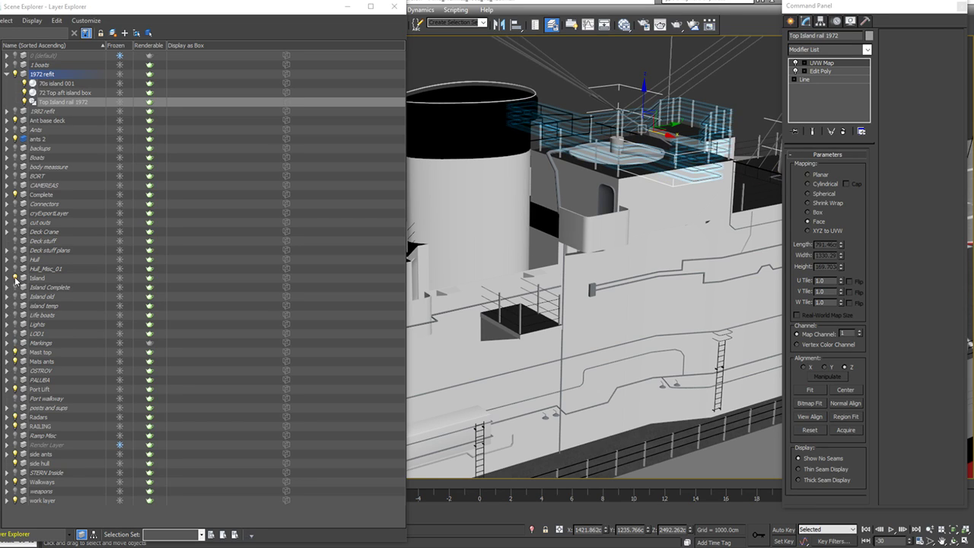
left_click(618, 162)
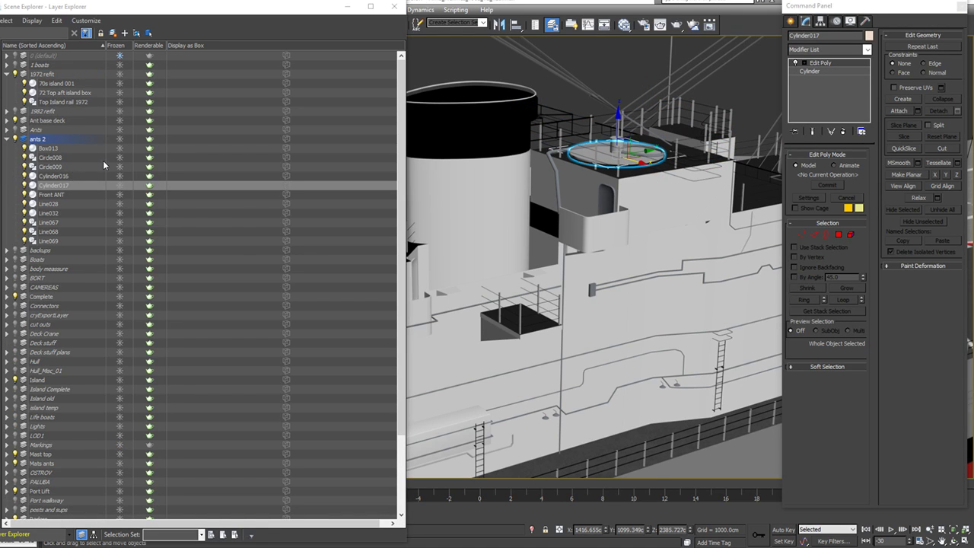
left_click(717, 72)
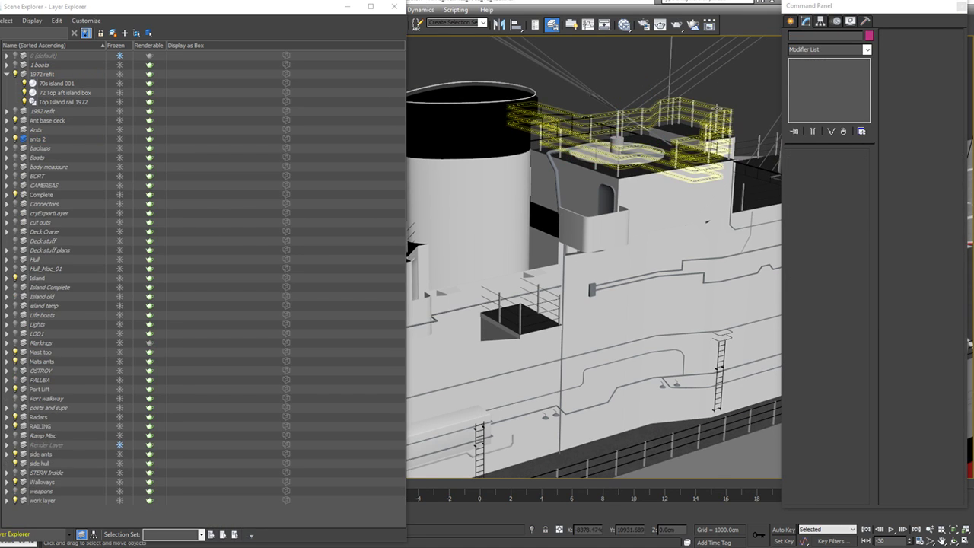
left_click(531, 304)
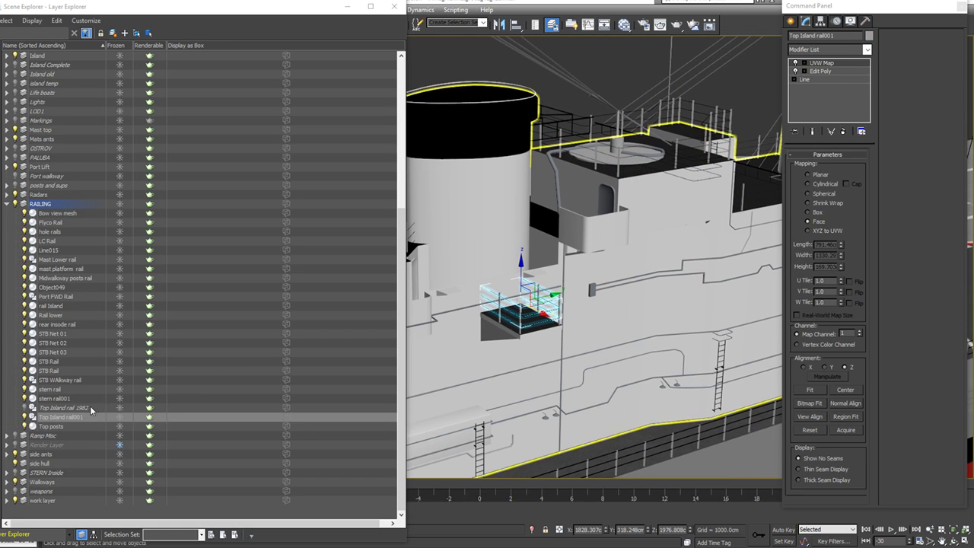
left_click(74, 410)
left_click_drag(76, 408, 59, 112)
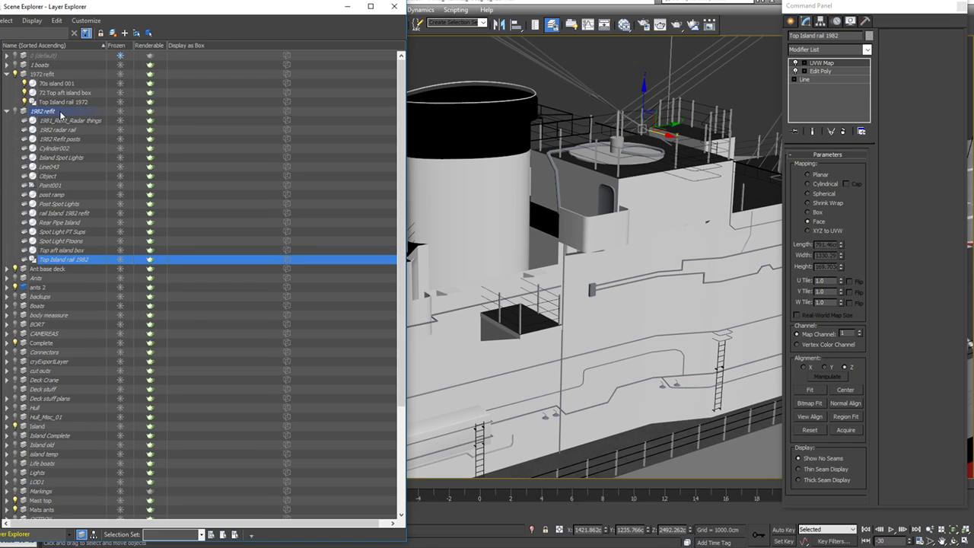
left_click(7, 112)
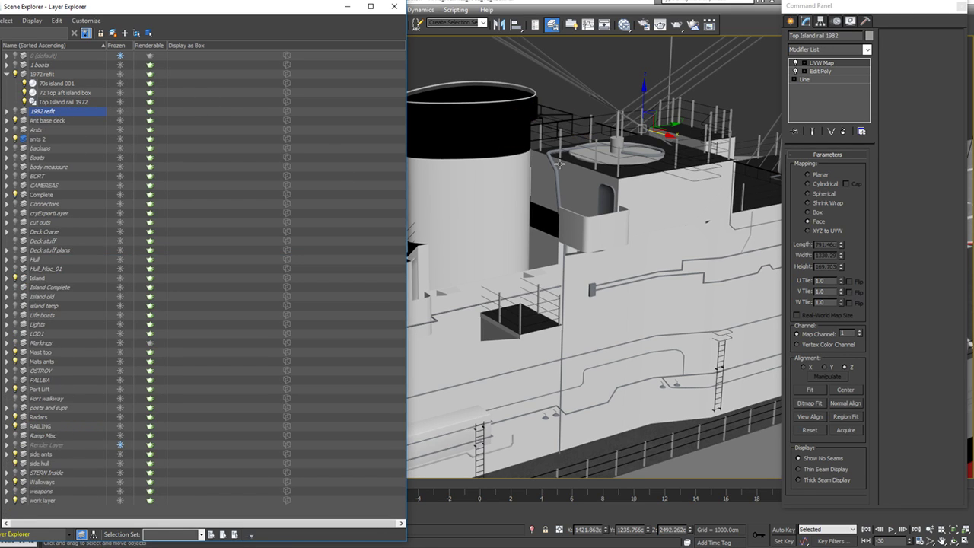
Step: Select Top Island rail 1972 around the island's top deck and remove its UVW Map modifier
left_click(605, 114)
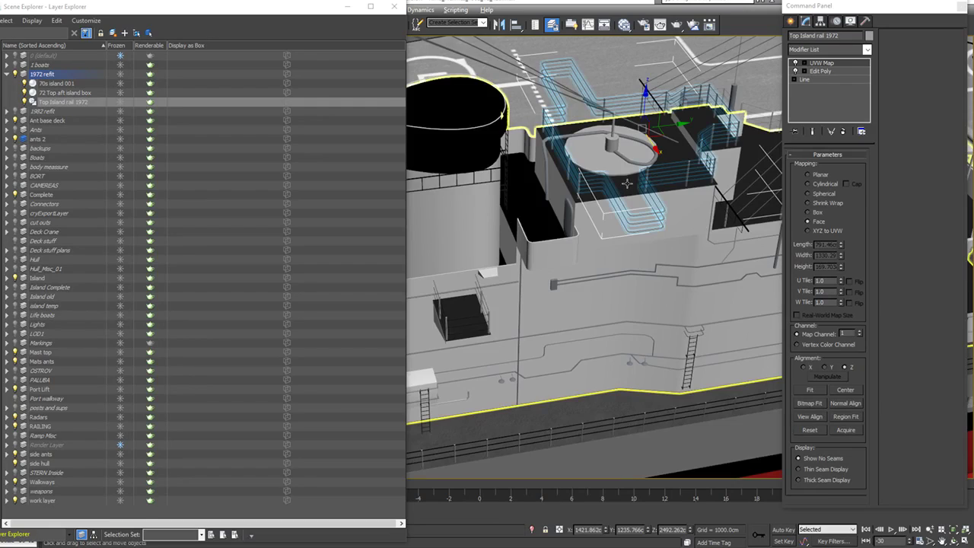
key("alt+w")
key("alt+w")
mouse_move(623, 247)
middle_mouse_down("alt")
mouse_move(641, 302)
mouse_move(615, 260)
middle_mouse_up("alt")
left_click(842, 131)
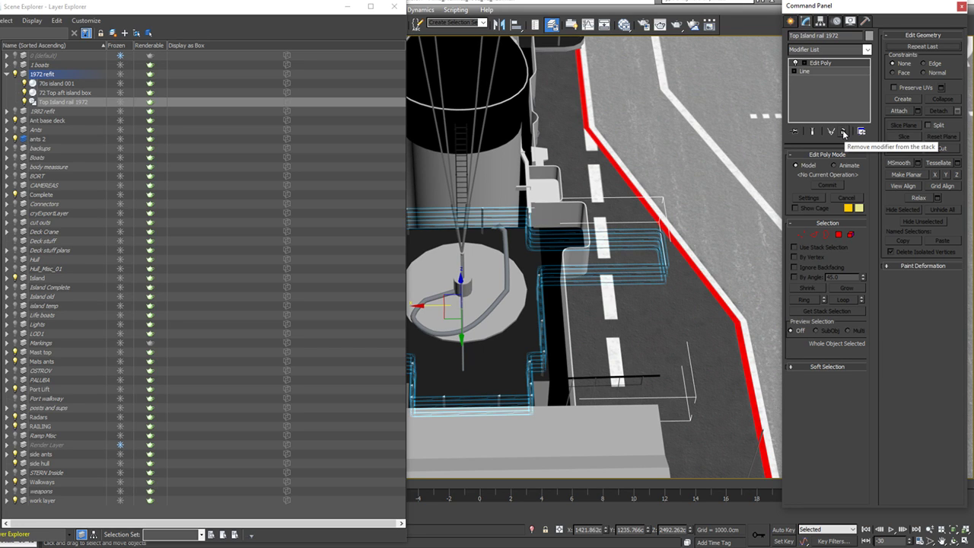
Step: Try removing the Edit Poly modifier and deleting the line vertices of the rail sections projecting beyond both sides of the deck
left_click(843, 132)
middle_click_drag(689, 263, 642, 253, "alt")
key("1")
left_click_drag(701, 334, 648, 405)
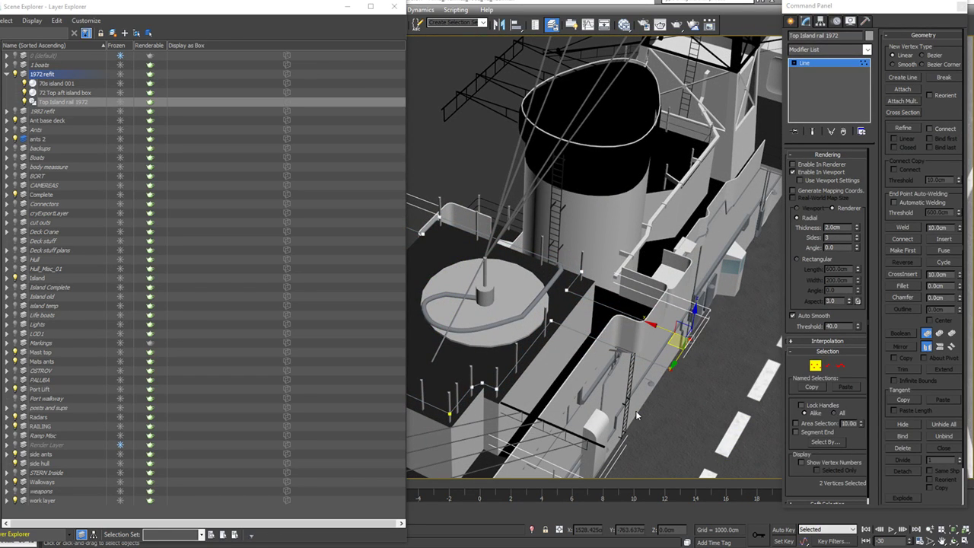
key("Delete")
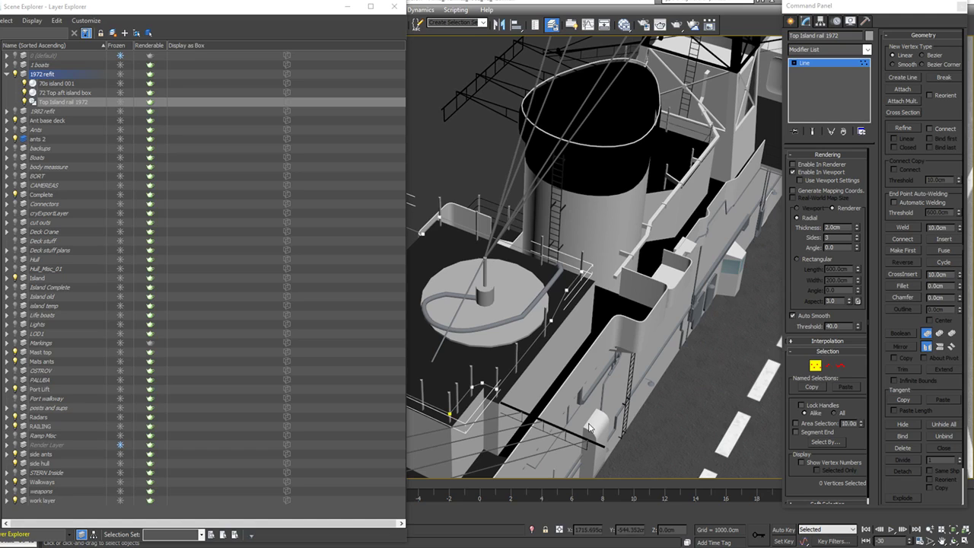
middle_click_drag(562, 334, 812, 364)
middle_click_drag(495, 328, 565, 217, "alt")
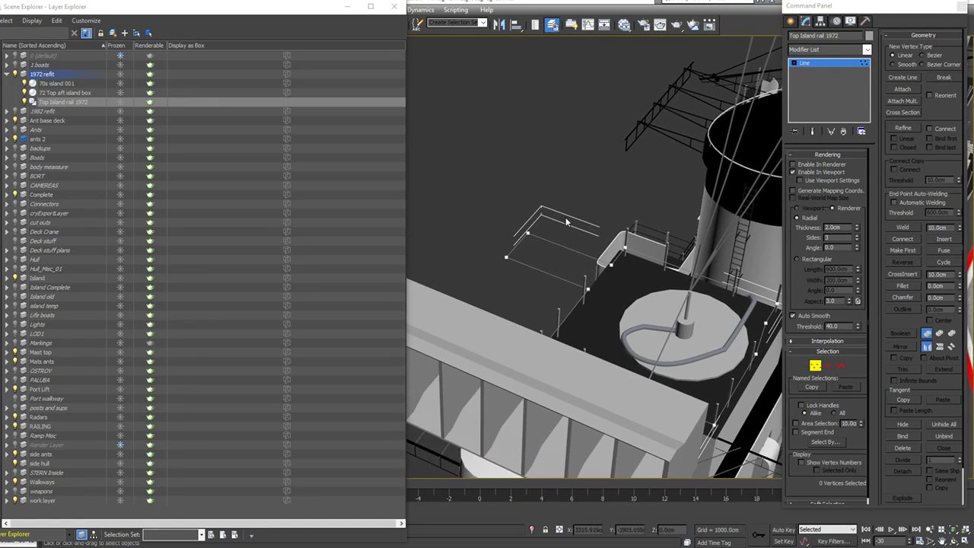
key("Delete")
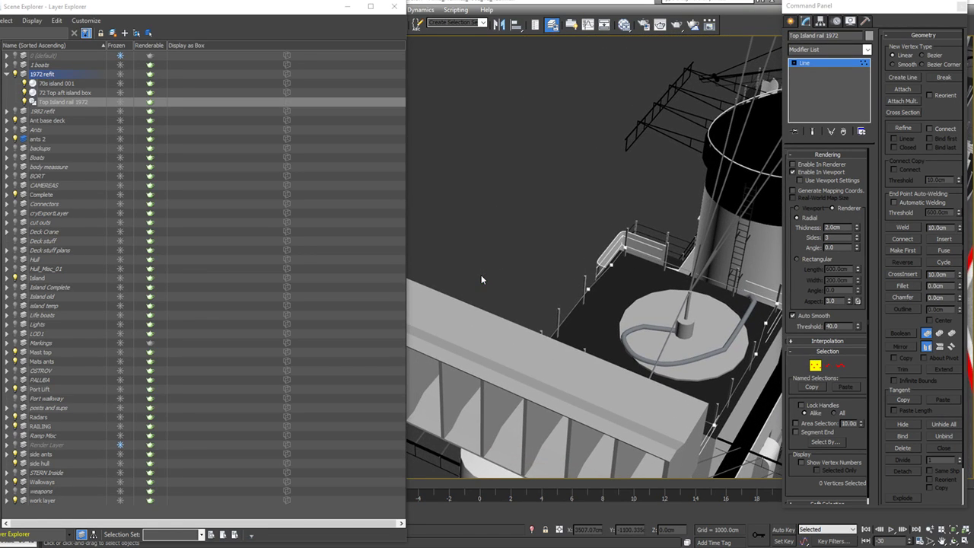
middle_click_drag(482, 275, 453, 268, "alt")
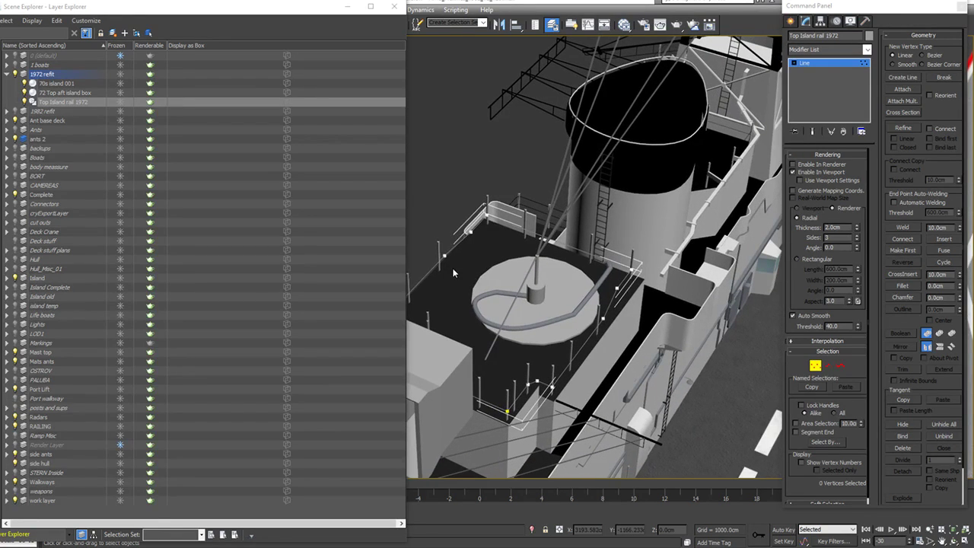
Step: Undo the vertex deletions and the removal of the Edit Poly modifier on Top Island rail 1972
key("ctrl+z")
key("ctrl+z")
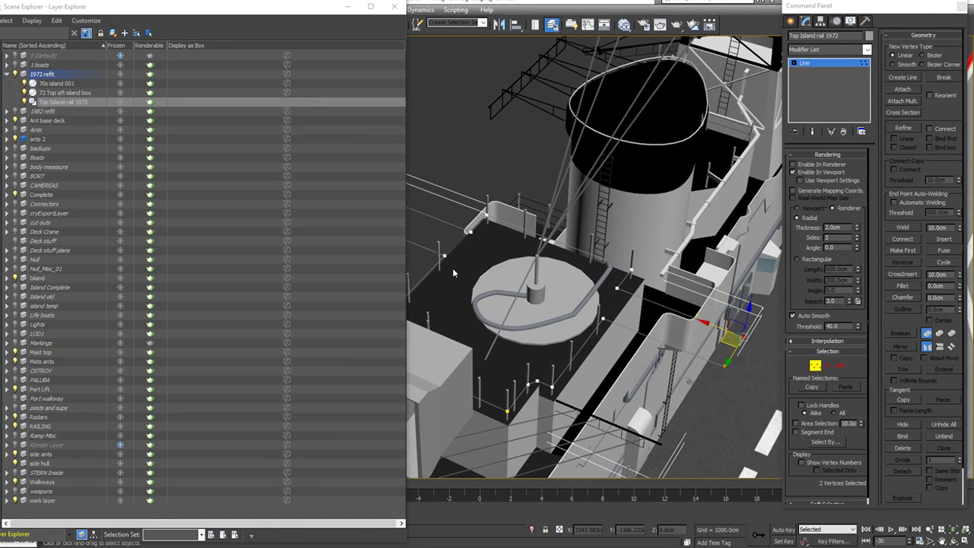
key("ctrl+z")
key("ctrl+z")
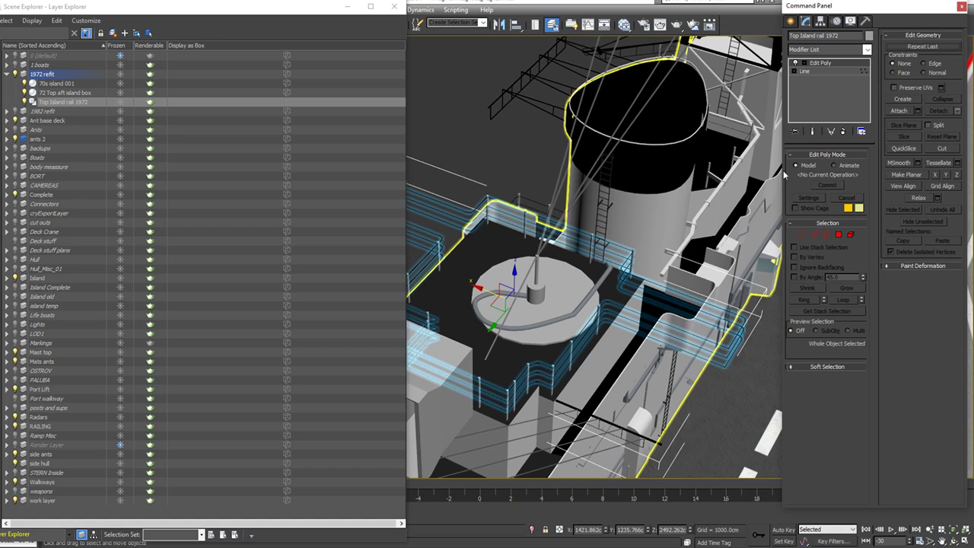
Step: Edit the base Line beneath Edit Poly and delete the vertices of the rail sections projecting beyond both sides of the deck
left_click(835, 71)
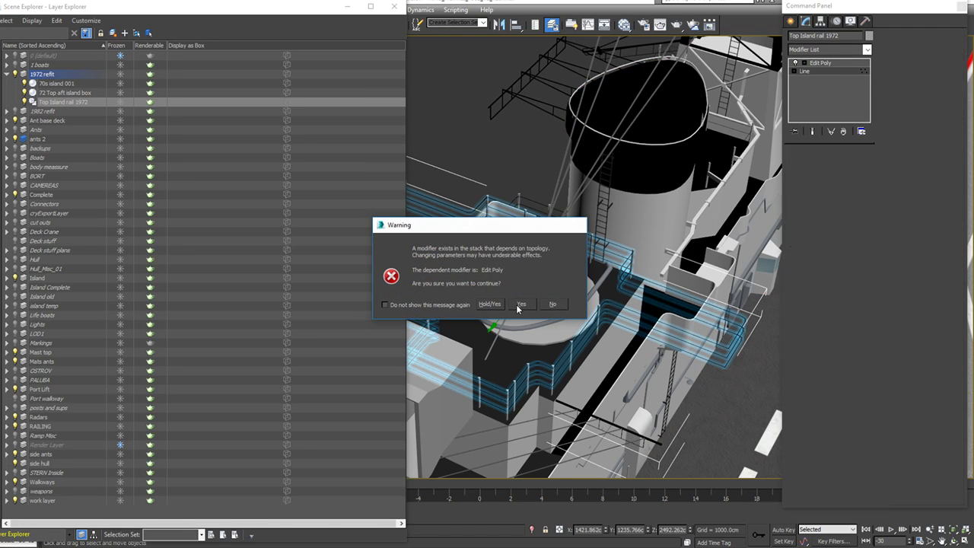
left_click(543, 308)
key("1")
key("1")
left_click_drag(756, 330, 698, 395)
left_click(697, 394)
middle_click_drag(697, 395, 552, 220, "alt")
left_click_drag(552, 219, 445, 299)
key("Delete")
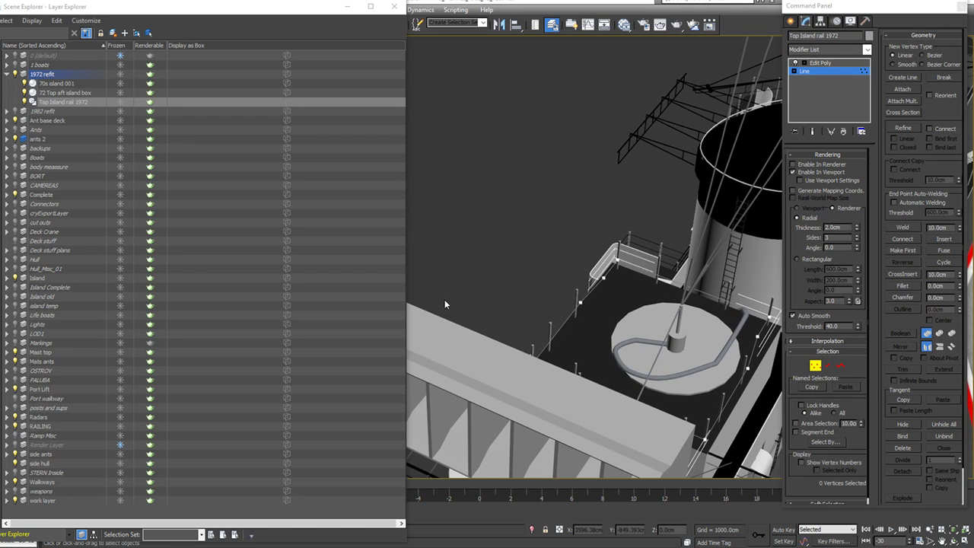
left_click(815, 366)
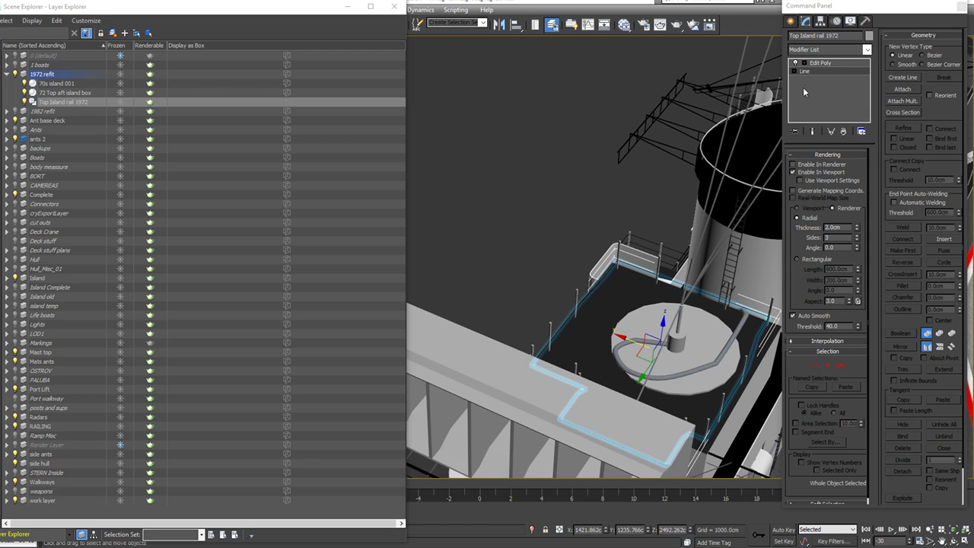
Step: Remove the Edit Poly modifier from Top Island rail 1972 and clone its line about 45 cm upward as a Copy
middle_click_drag(558, 246, 457, 176)
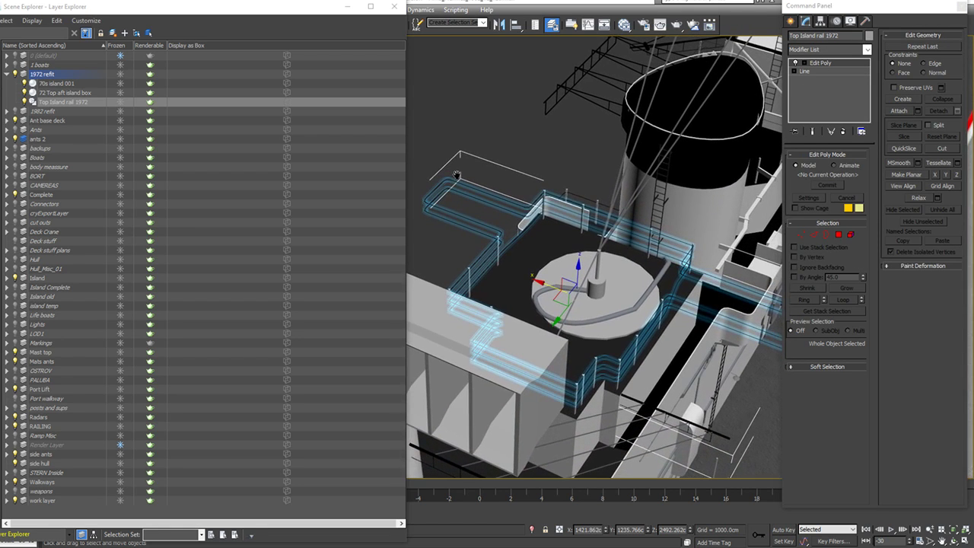
left_click(844, 133)
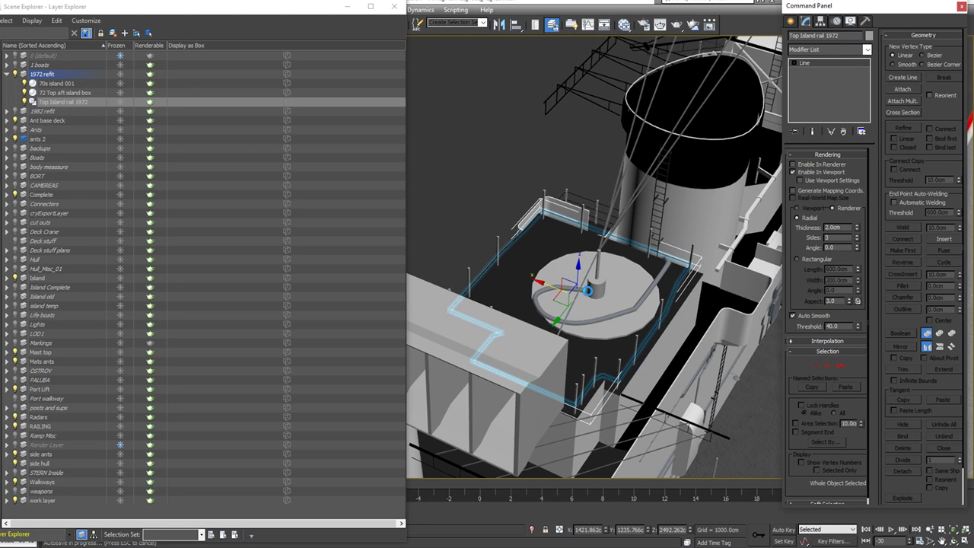
middle_click_drag(642, 327, 567, 271, "alt")
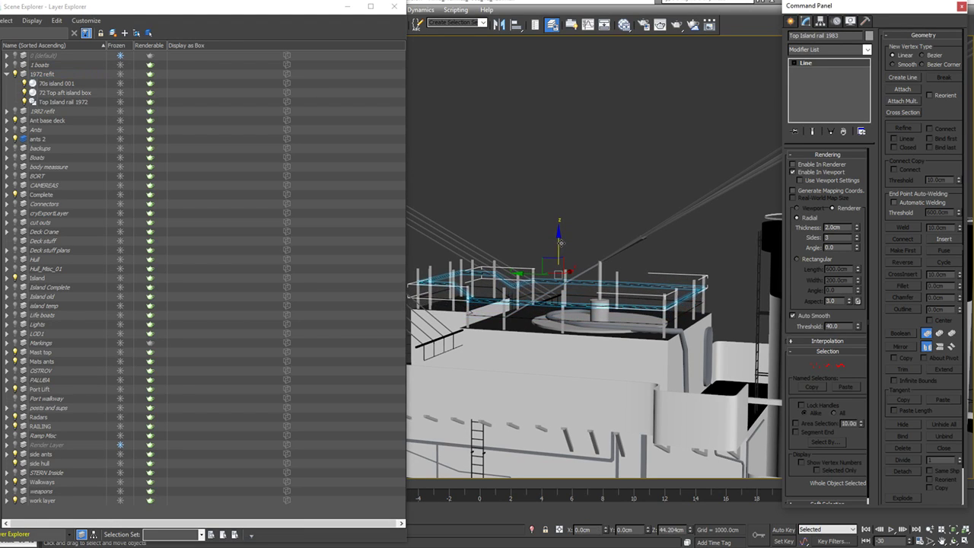
scroll(555, 285, "up", 3)
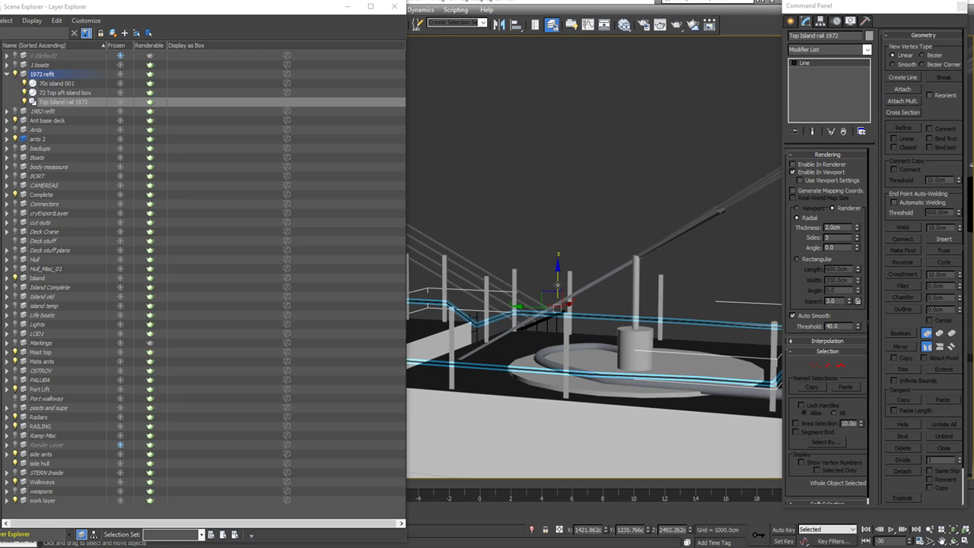
left_click(558, 285)
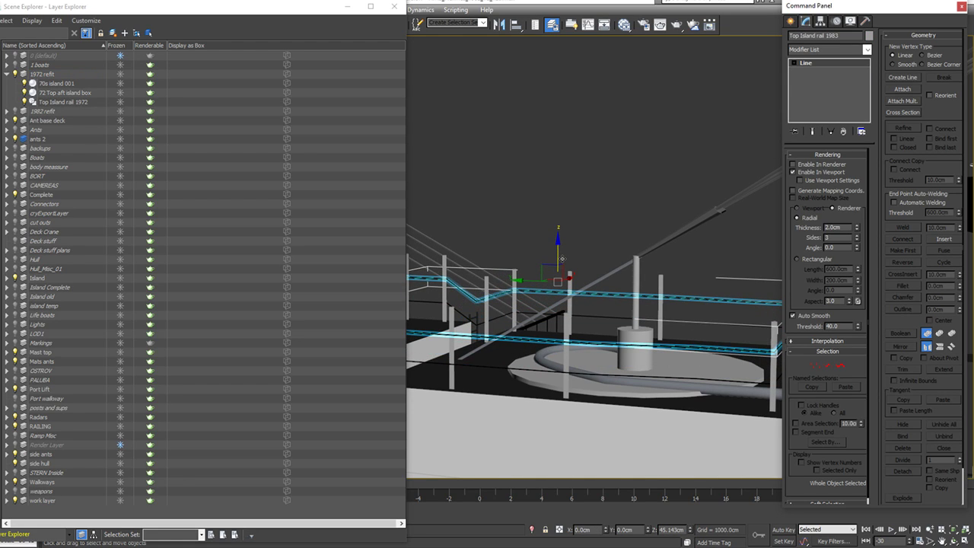
left_click_drag(561, 265, 560, 268, "shift")
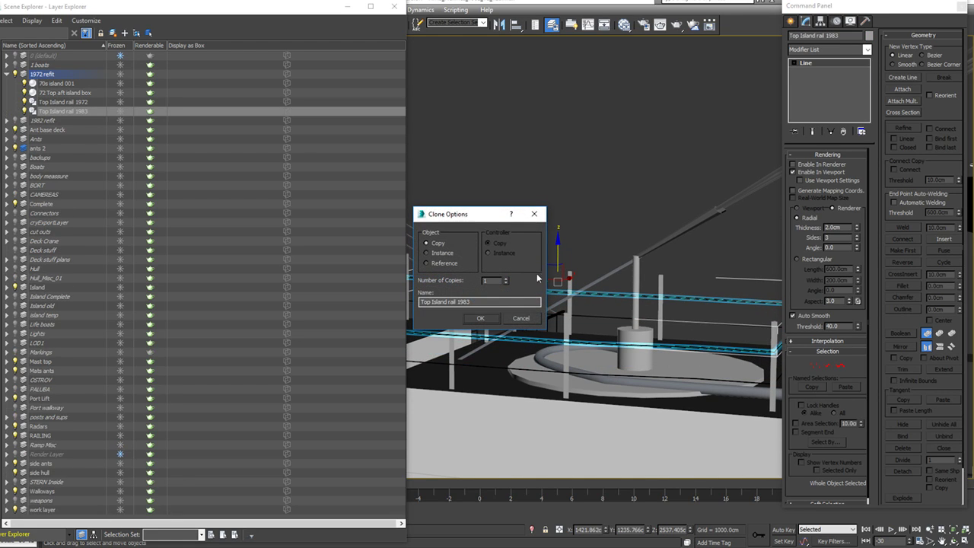
left_click(480, 319)
Step: Add one more copy of the rail line and adjust the rail height against the posts around the top deck
middle_click_drag(599, 337, 567, 316, "alt")
middle_click_drag(506, 286, 694, 259, "alt")
left_click(487, 290, "ctrl")
left_click_drag(696, 251, 696, 257)
middle_click_drag(682, 255, 536, 306, "alt")
left_click(758, 220)
middle_click_drag(650, 343, 657, 321)
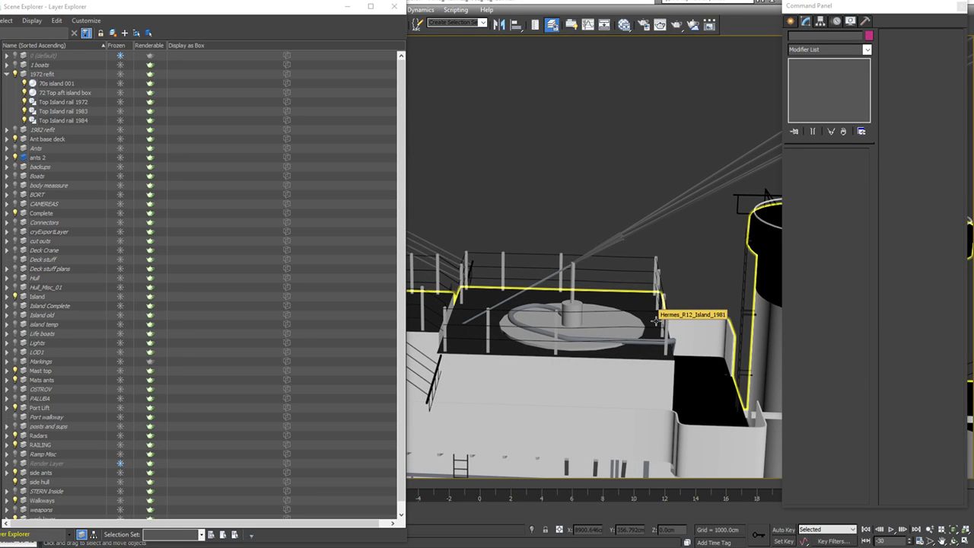
Step: Inspect the modifier stacks of Top Island rail 1983, the Flyco rail, the island rail and Mast Lower rail, down to the latter's base Line
left_click(617, 339)
middle_click_drag(617, 338, 686, 356, "alt")
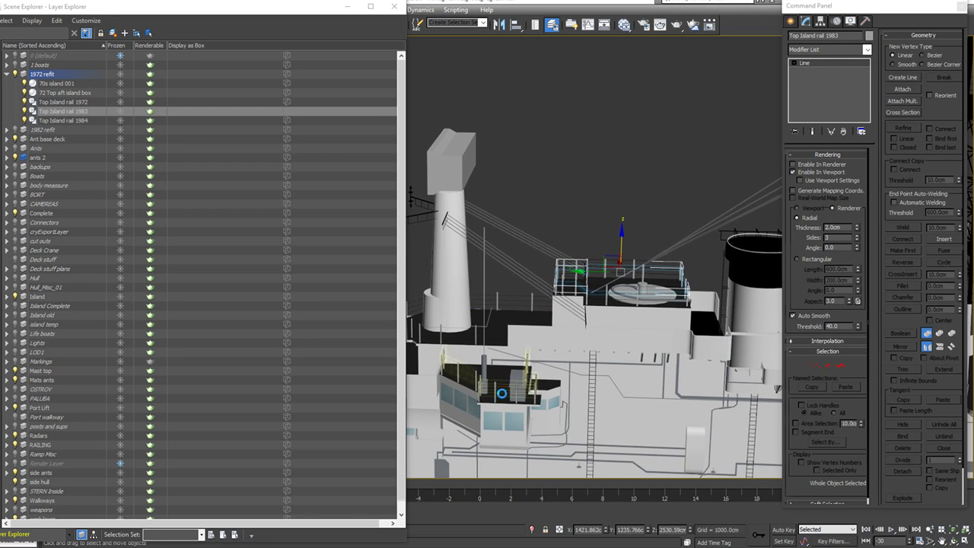
left_click(502, 394)
middle_click_drag(756, 391, 569, 396)
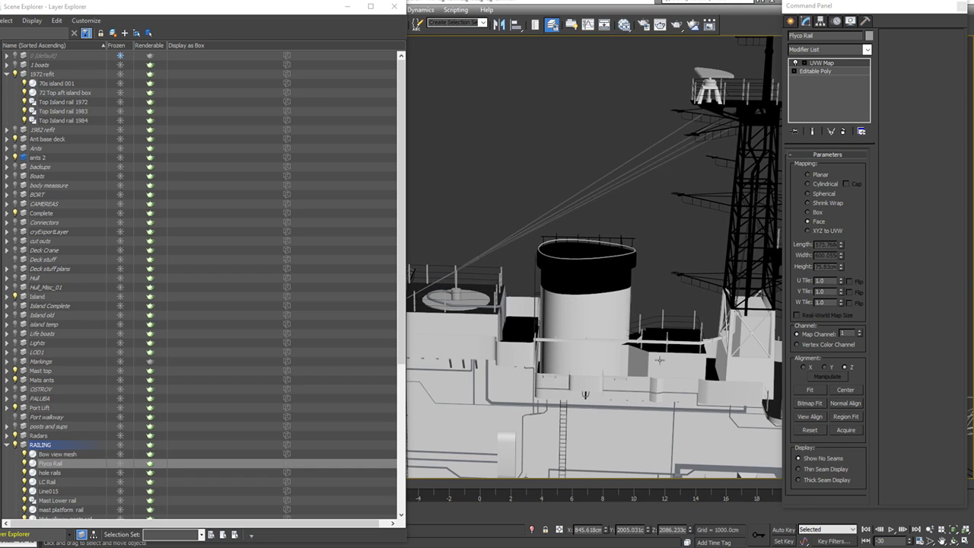
left_click(680, 316)
middle_click_drag(681, 316, 512, 327)
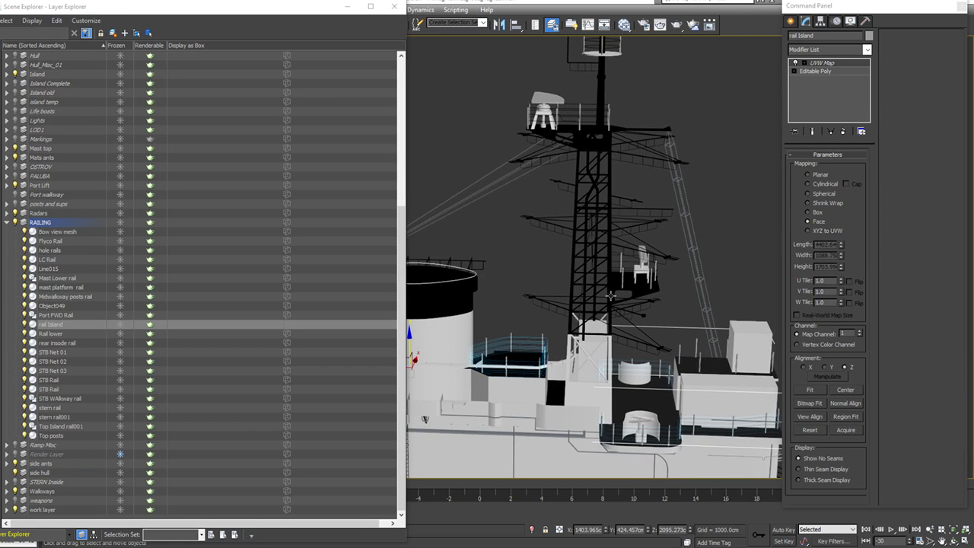
left_click(636, 268)
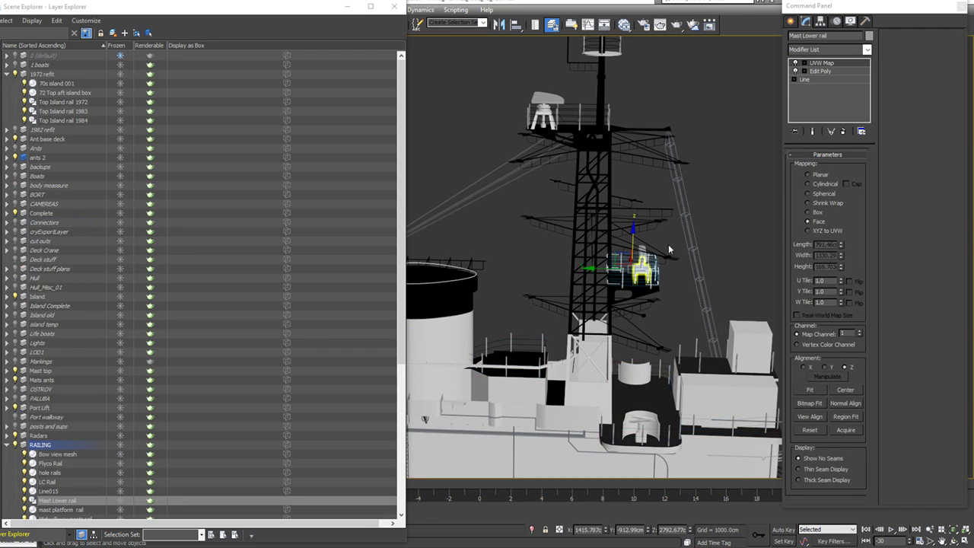
left_click(822, 78)
left_click(526, 304)
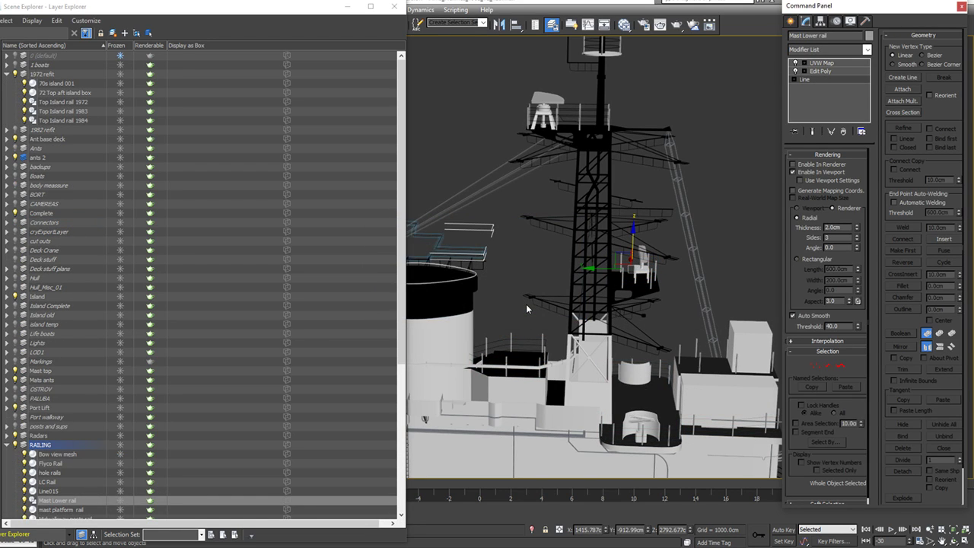
left_click(518, 255)
Step: Apply a UVW Map modifier with Face mapping to Top Island rail 1972, 1983 and 1984 together, and bring up the Material Editor
middle_click_drag(501, 271, 729, 283)
scroll(533, 316, "up", 5)
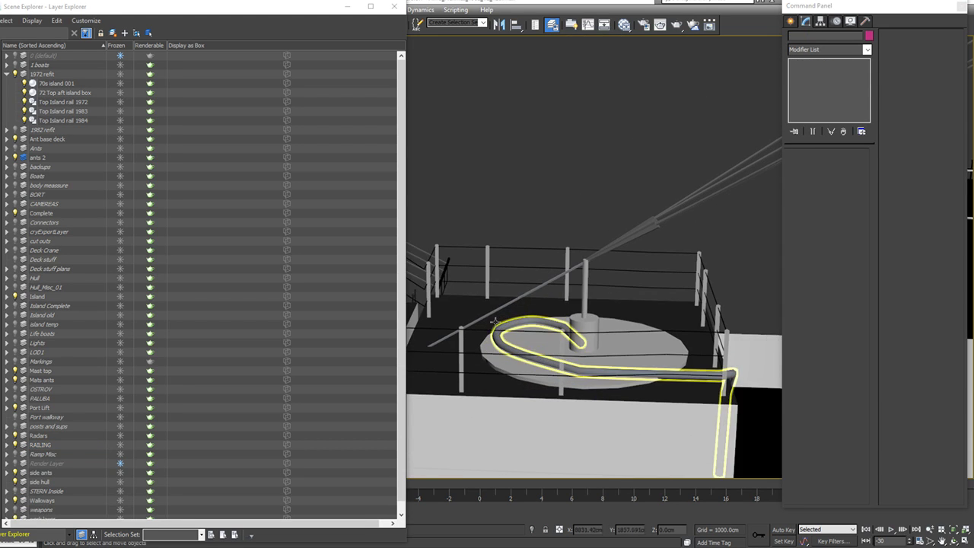
left_click(514, 283)
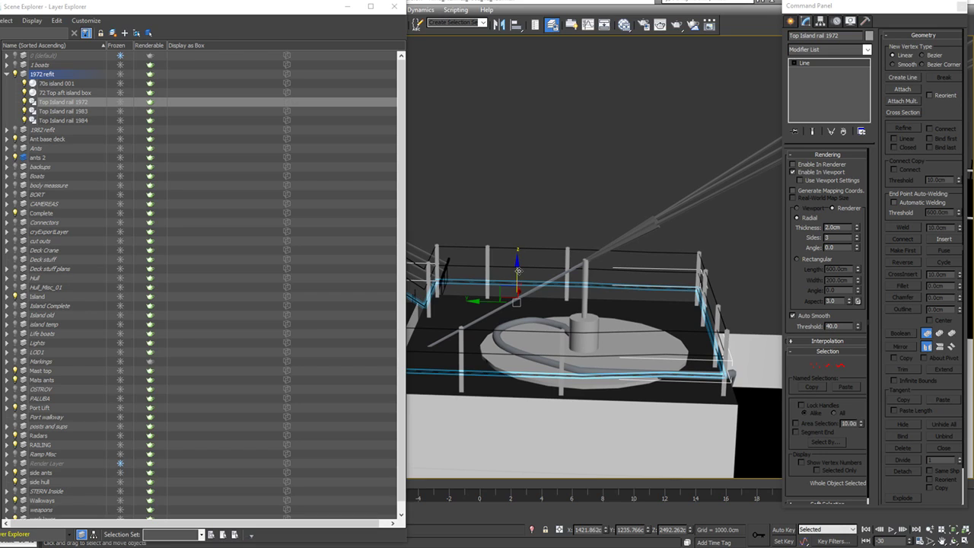
left_click(531, 267)
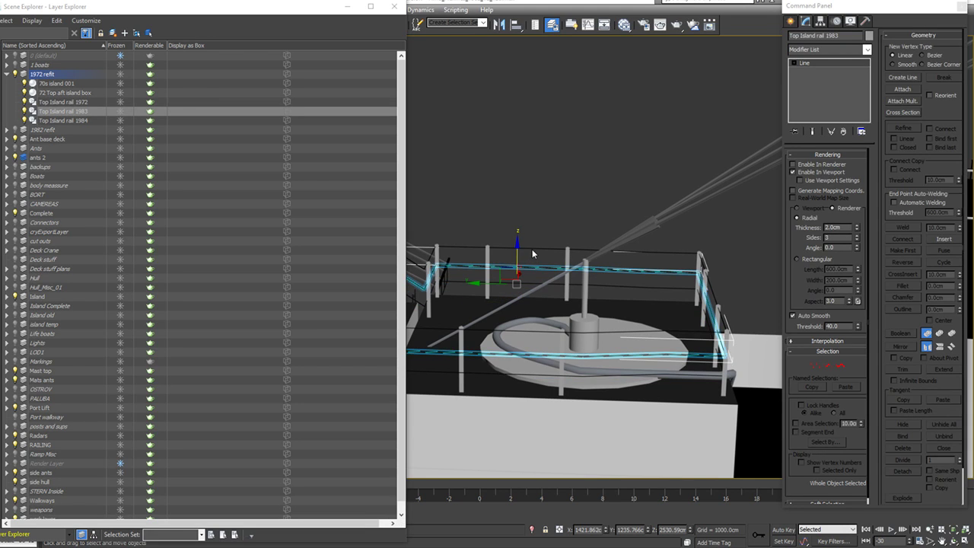
left_click(541, 248)
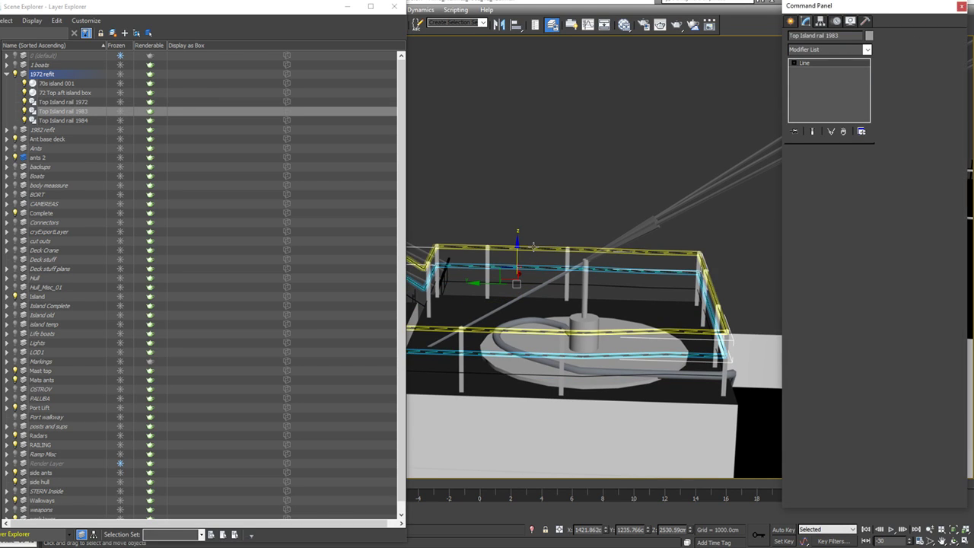
left_click(529, 284)
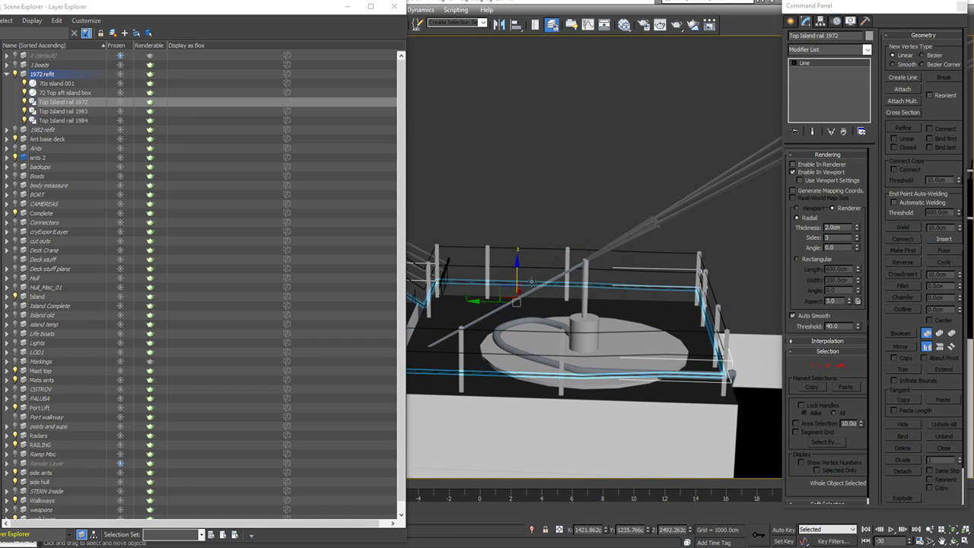
left_click(536, 273, "ctrl")
left_click(540, 248, "ctrl")
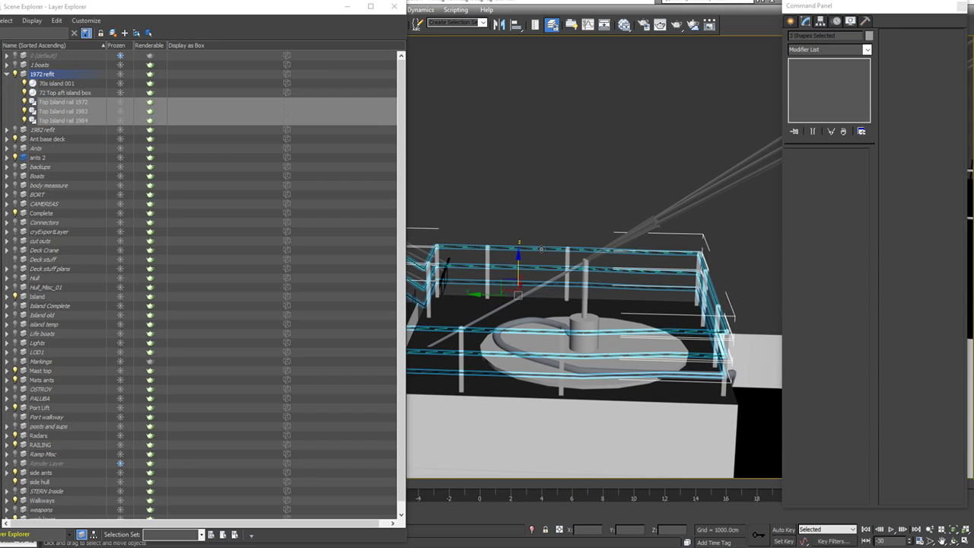
left_click(867, 50)
scroll(870, 396, "down", 15)
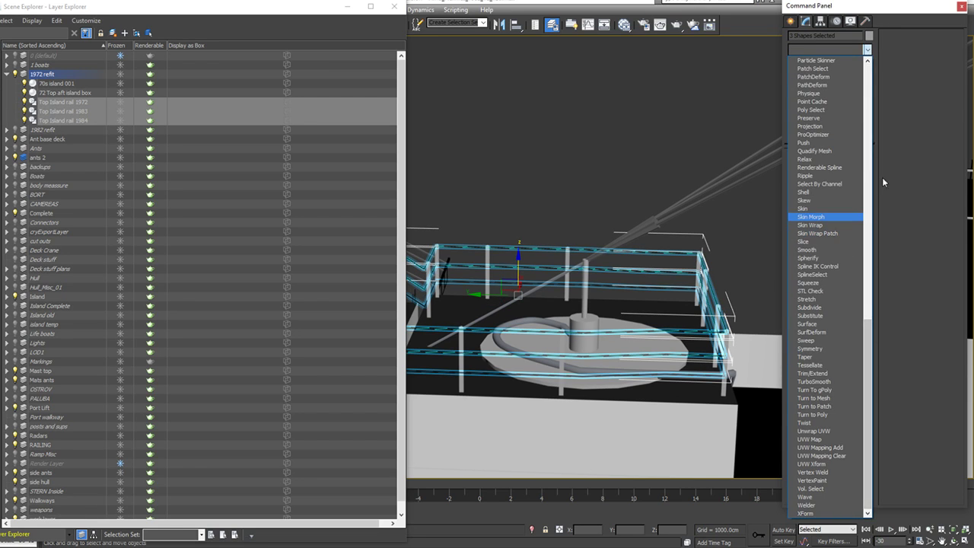
left_click(837, 438)
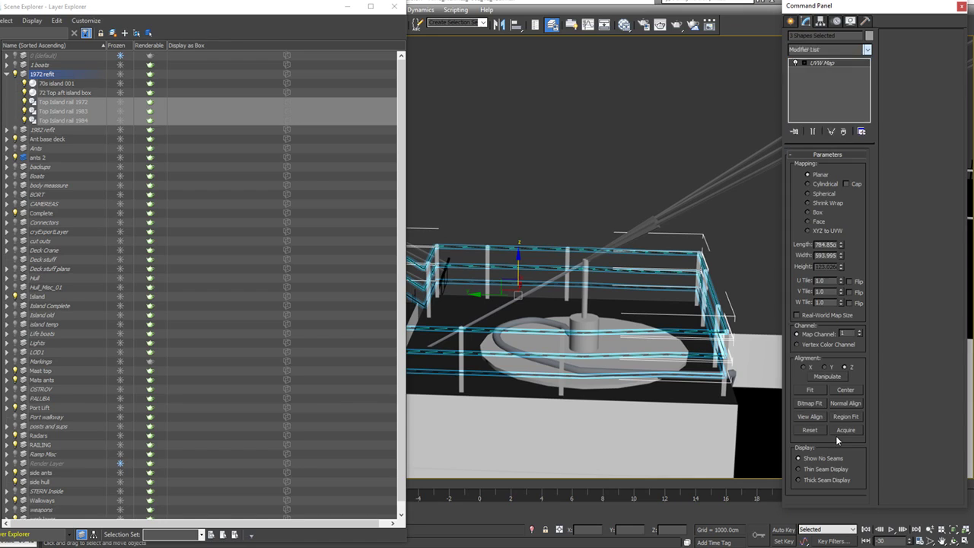
left_click(817, 225)
key("m")
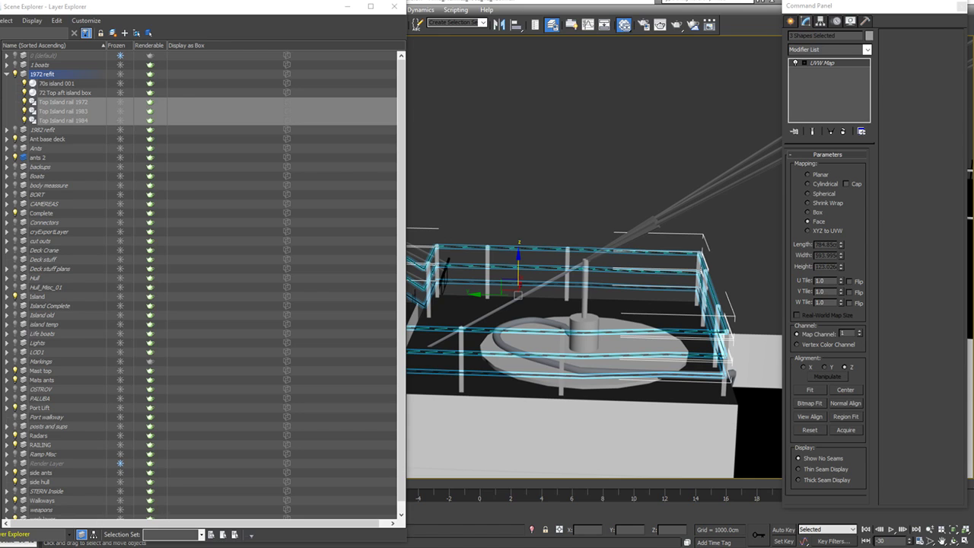
left_click(569, 210)
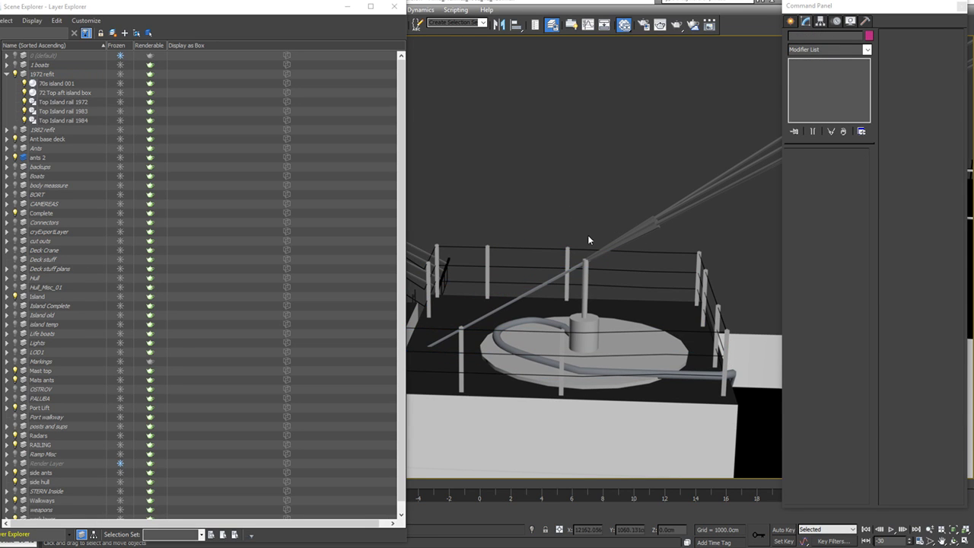
Step: Switch to the HMS Hermes plan in the picture viewer and examine the island's side elevation around the top deck railings
middle_click_drag(692, 359, 660, 357, "alt")
scroll(583, 430, "down", 5)
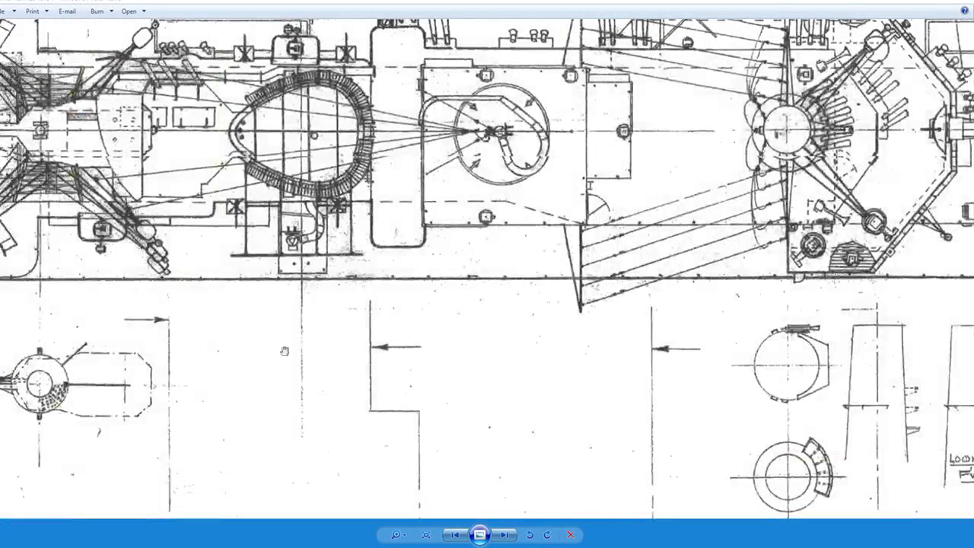
left_click_drag(675, 218, 367, 333)
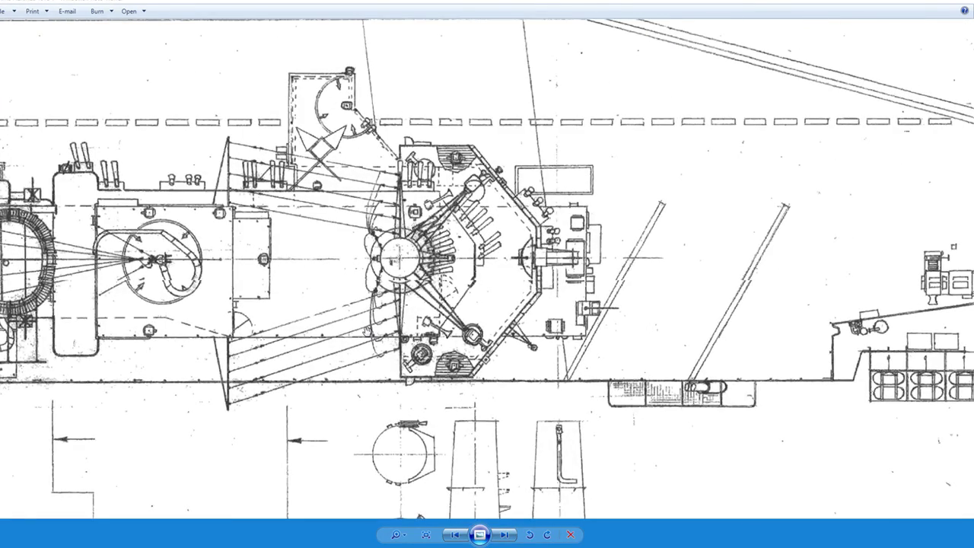
scroll(367, 332, "down", 3)
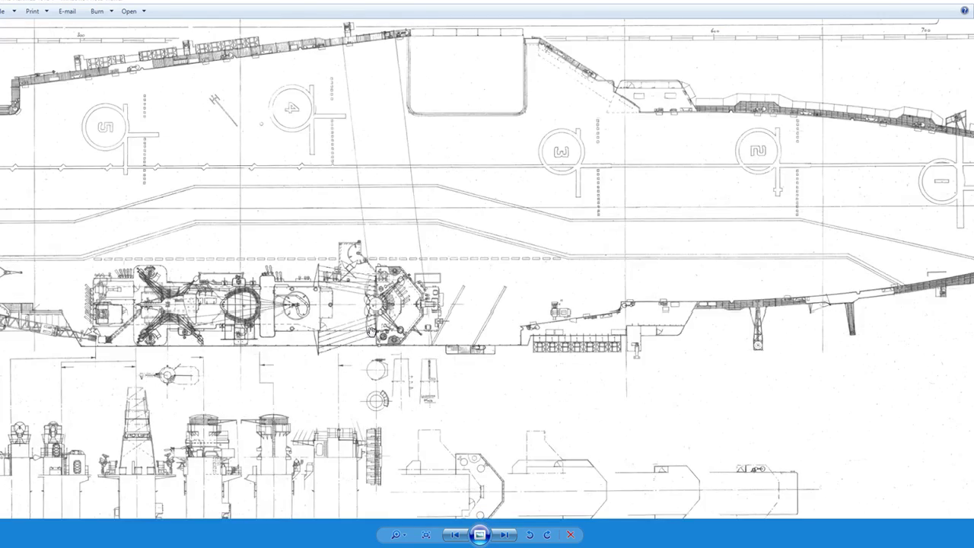
left_click_drag(424, 204, 429, 401)
left_click_drag(421, 122, 586, 363)
scroll(424, 227, "up", 4)
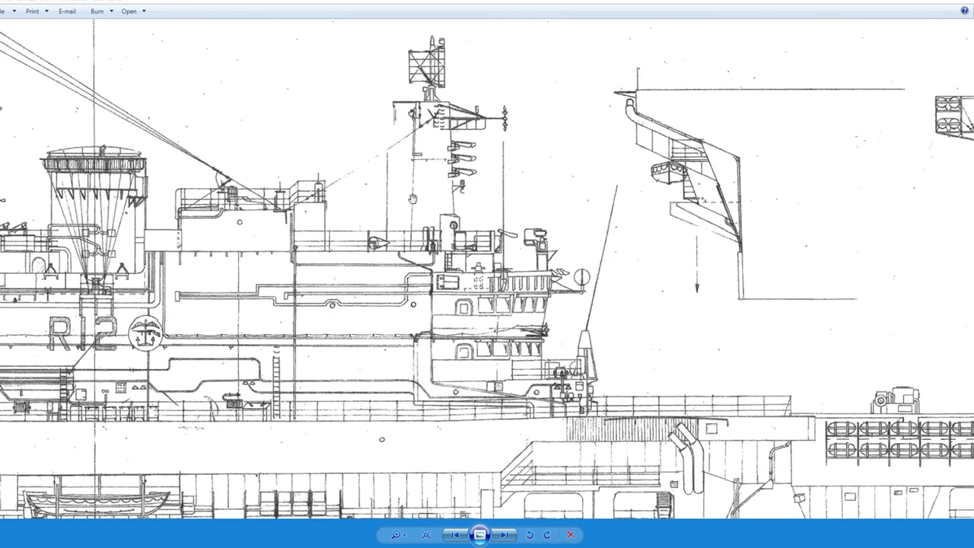
left_click_drag(315, 189, 496, 247)
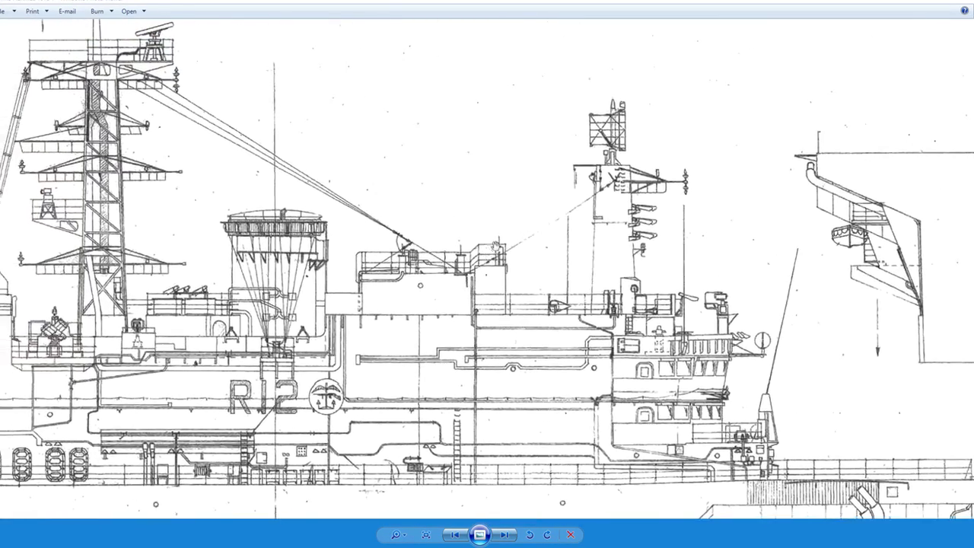
scroll(496, 246, "up", 4)
Step: Examine the island in the deck plan view, around the raised top deck with the circular base and curved pipe
scroll(536, 263, "down", 6)
left_click_drag(562, 398, 540, 210)
mouse_move(525, 452)
left_mouse_down()
mouse_move(550, 190)
mouse_move(593, 15)
left_mouse_up()
mouse_move(539, 274)
left_mouse_down()
mouse_move(538, 205)
mouse_move(495, 44)
left_mouse_up()
scroll(513, 309, "up", 5)
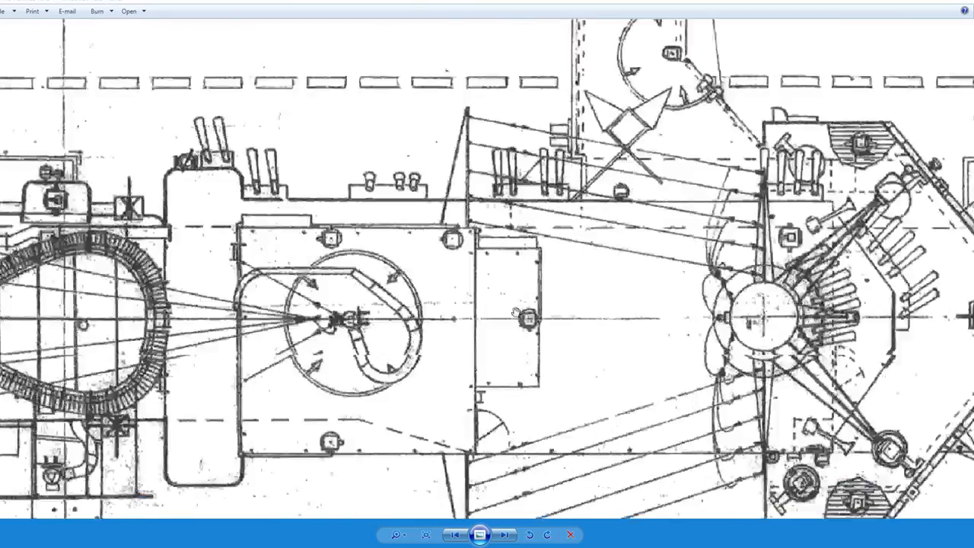
scroll(516, 314, "up", 1)
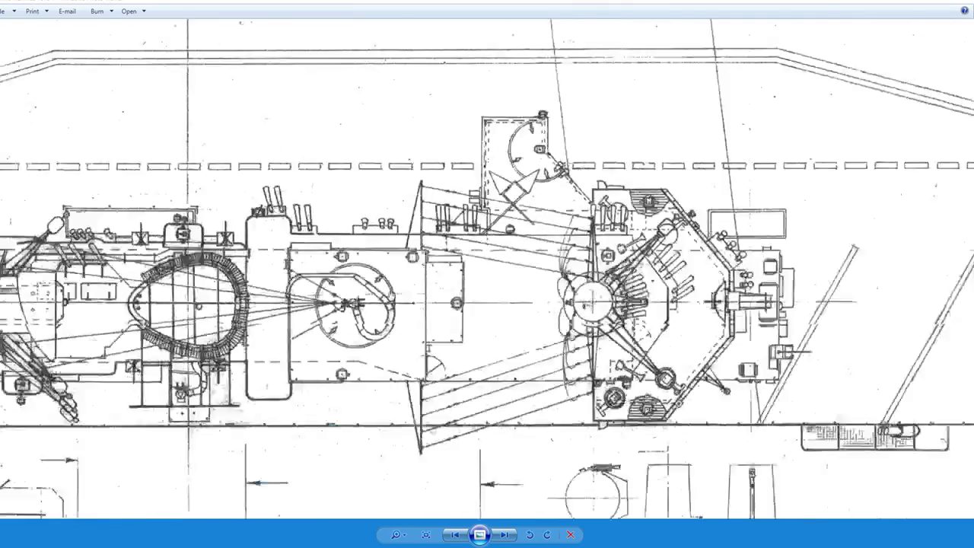
Step: Recheck the top island railing and the raised platform beside it in the side elevation of the plan
scroll(312, 392, "down", 5)
left_click_drag(435, 132, 383, 503)
scroll(379, 108, "up", 6)
left_click_drag(376, 90, 443, 366)
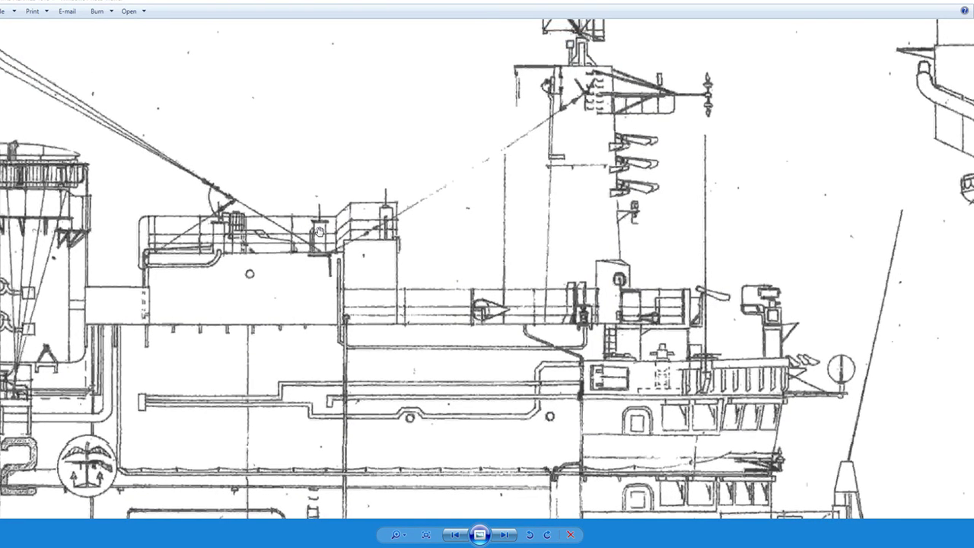
left_click_drag(317, 437, 386, 65)
left_click_drag(394, 464, 384, 73)
left_click_drag(388, 413, 382, 173)
left_click_drag(430, 358, 435, 34)
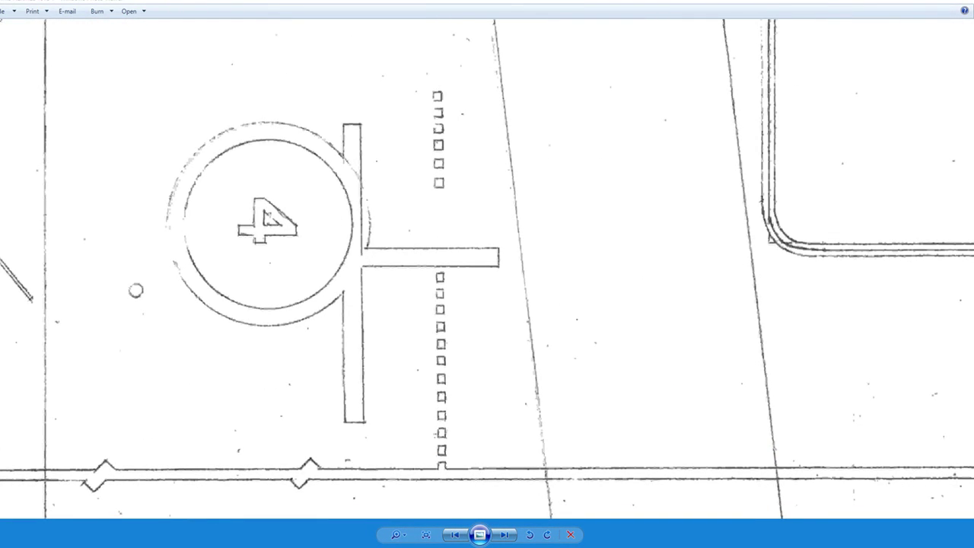
Step: Bring up the other HMS Hermes drawing with the R12 marking and compare the top view of its island
key("alt+Tab")
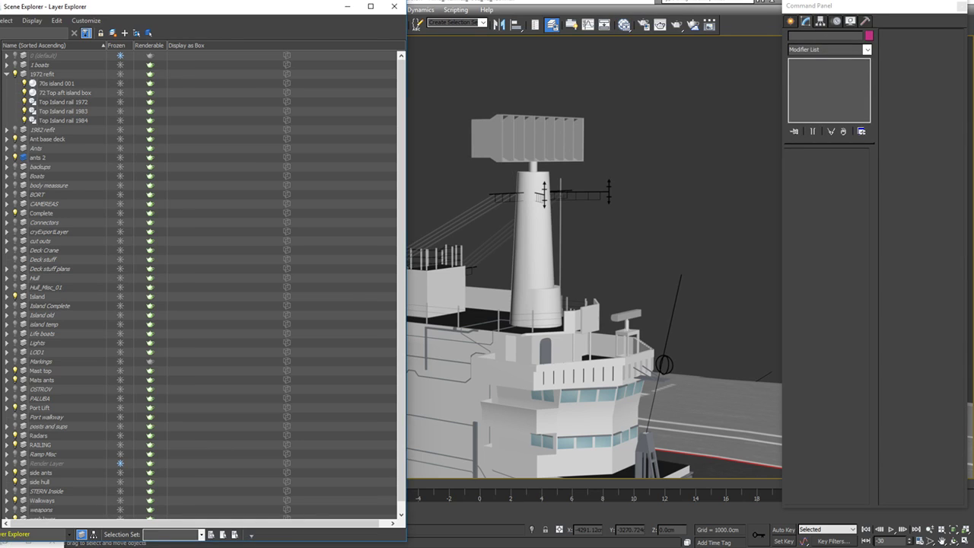
key("alt+Tab")
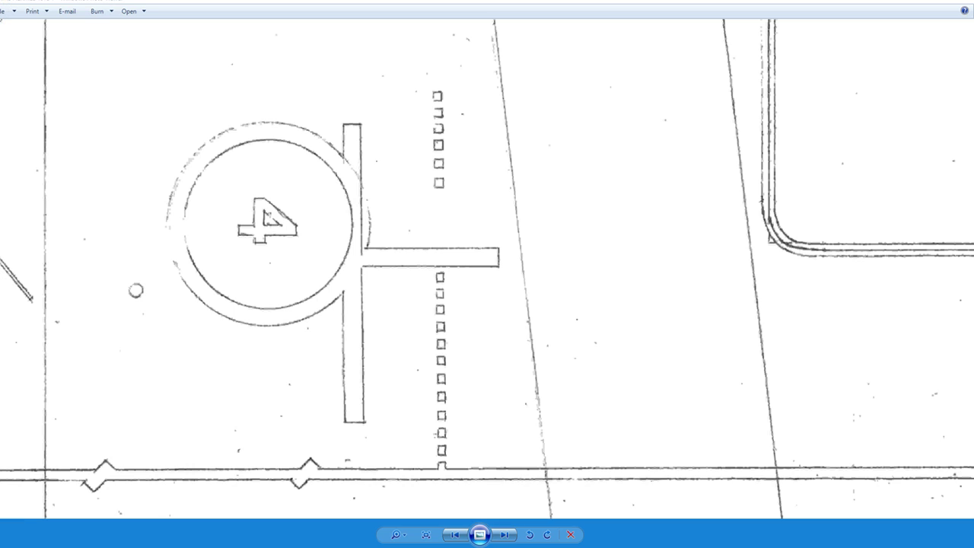
scroll(380, 291, "down", 6)
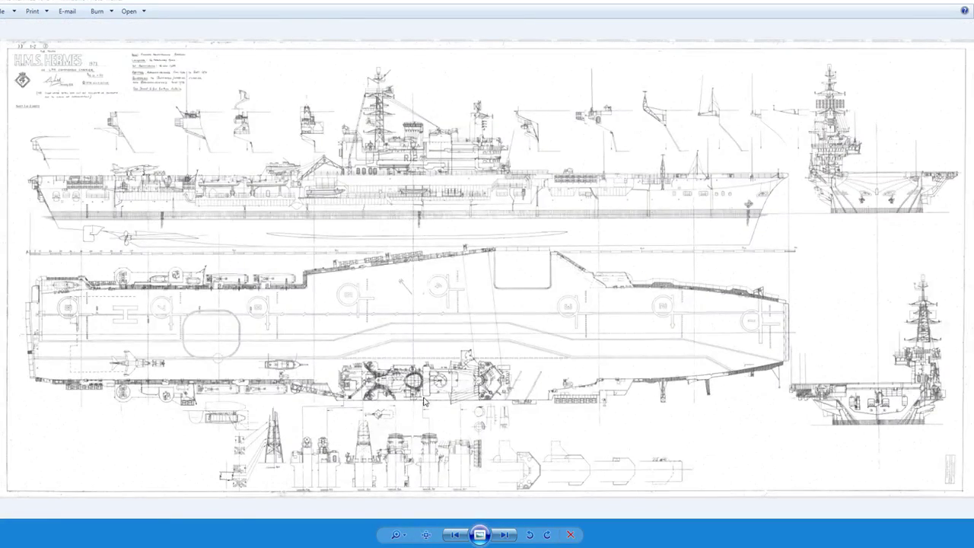
scroll(428, 392, "up", 5)
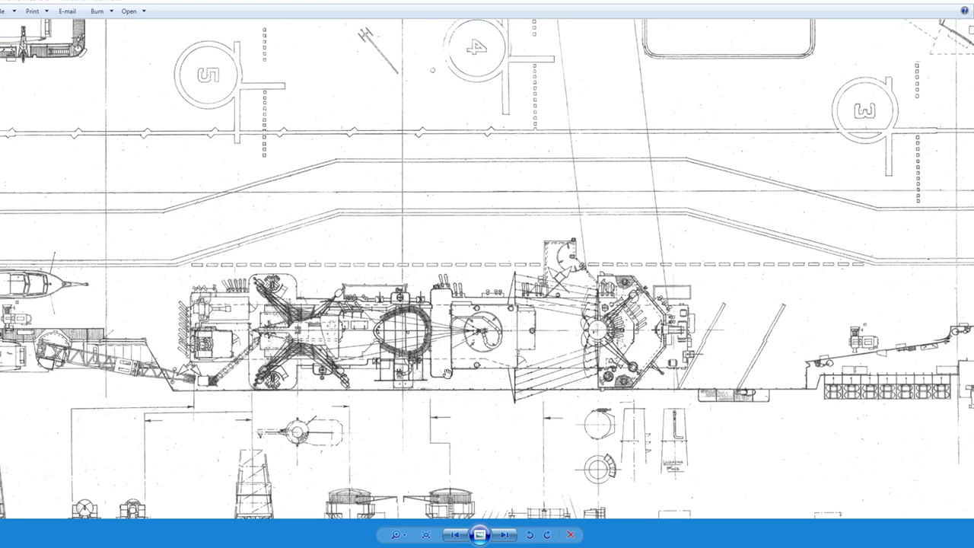
scroll(533, 341, "down", 5)
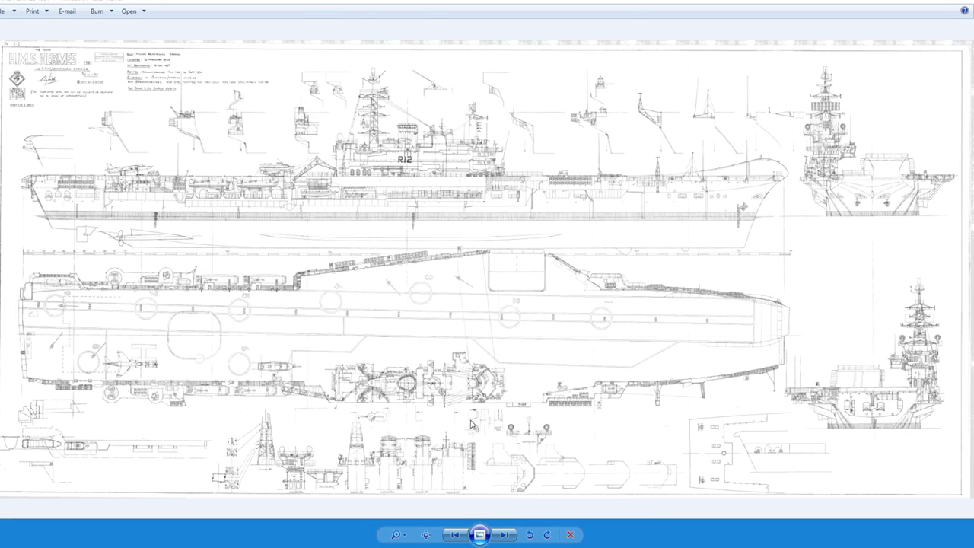
scroll(478, 423, "up", 5)
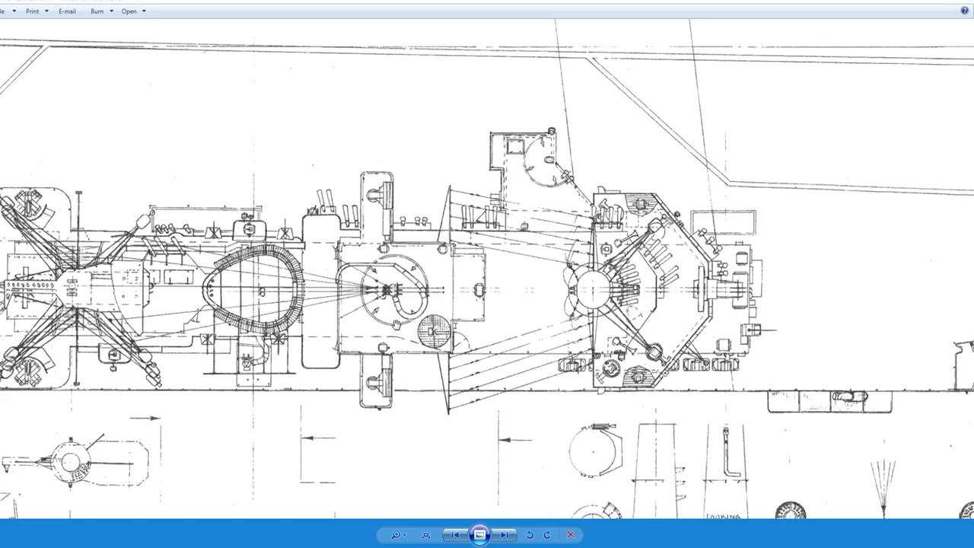
Step: Examine the island cross-sections and the Looking Aft view of the side platforms and their railings
scroll(388, 320, "down", 3)
scroll(384, 438, "up", 4)
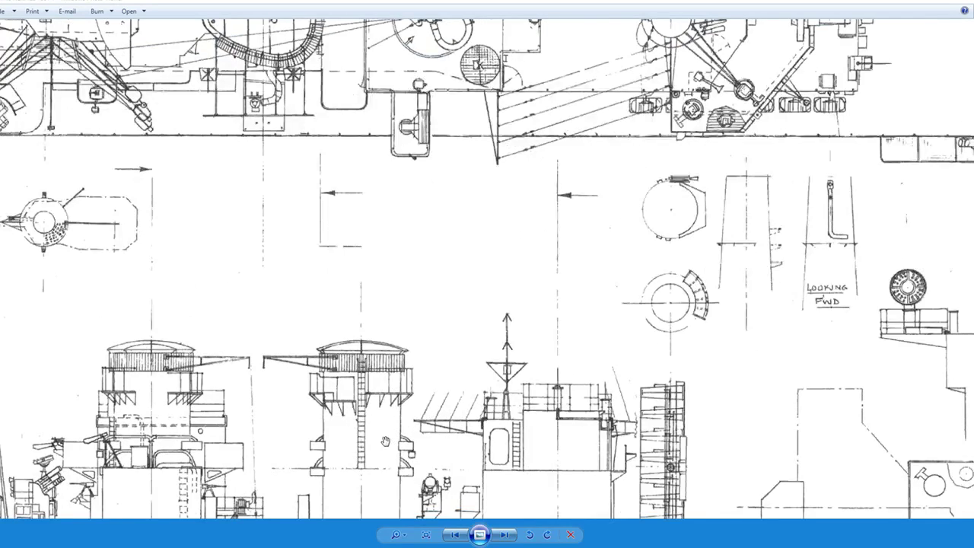
left_click_drag(356, 444, 426, 327)
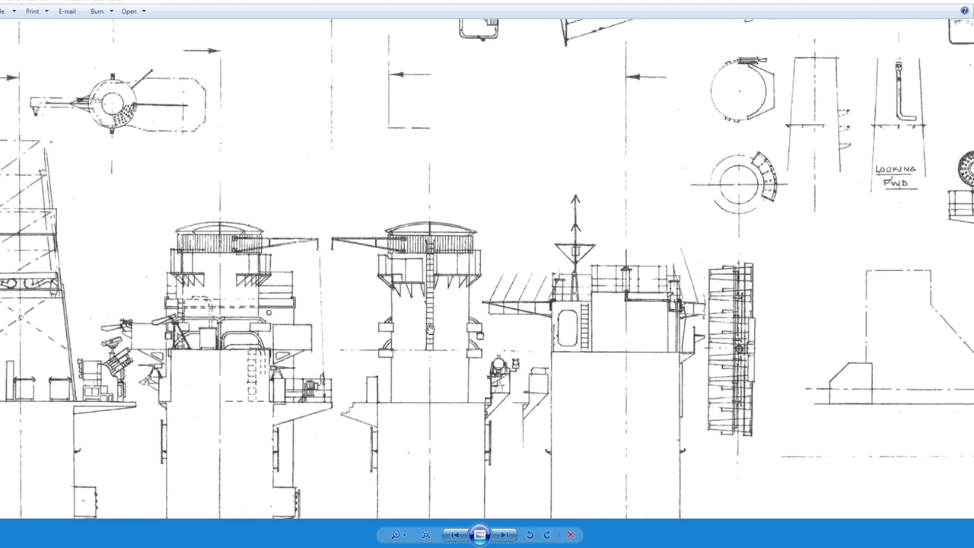
left_click_drag(504, 336, 403, 348)
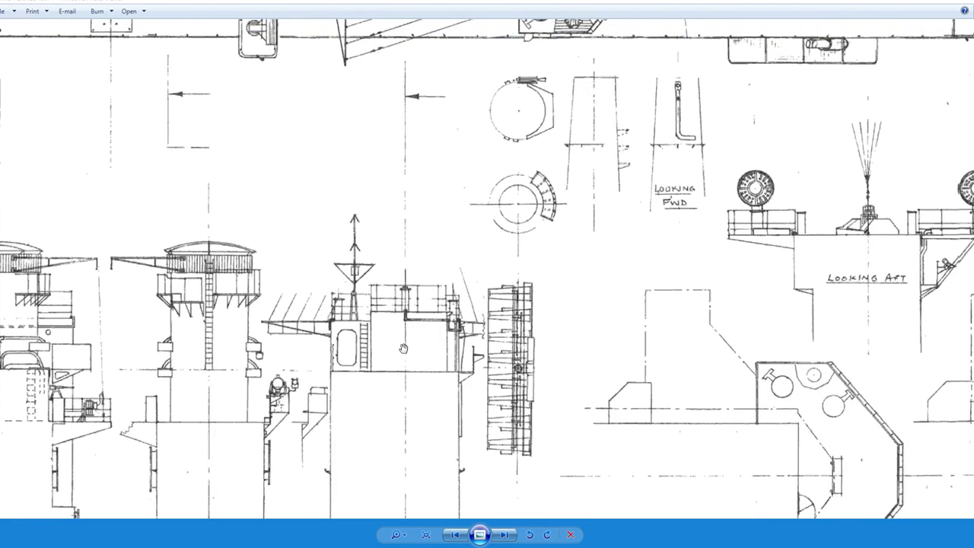
left_click_drag(727, 248, 489, 308)
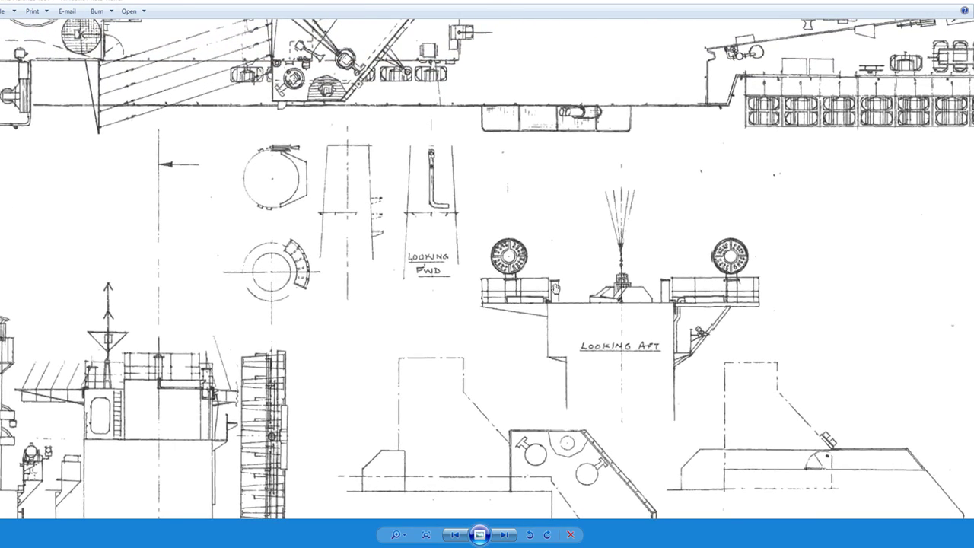
scroll(648, 270, "up", 3)
scroll(648, 270, "up", 1)
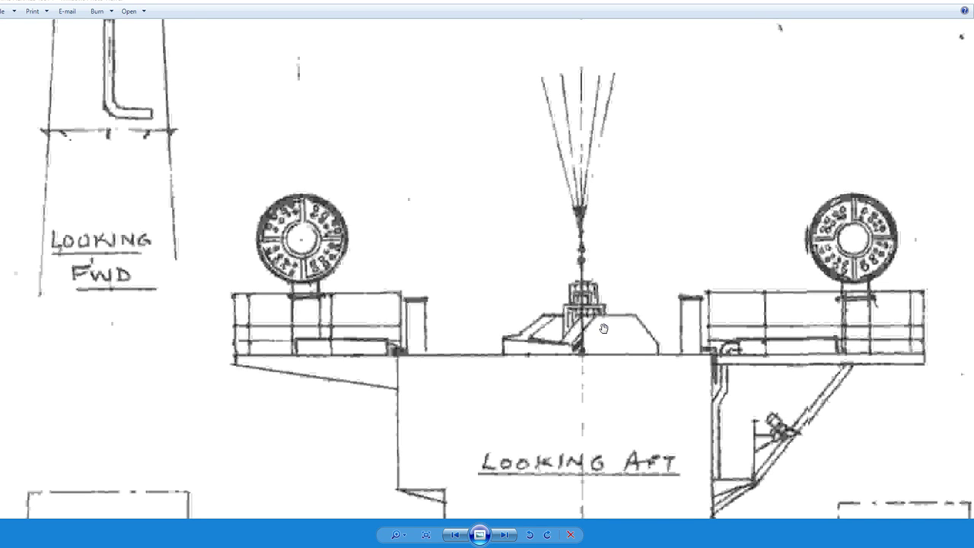
Step: Leave the Looking Aft view and bring up the HMS Hermes commando carrier drawing
scroll(604, 329, "down", 8)
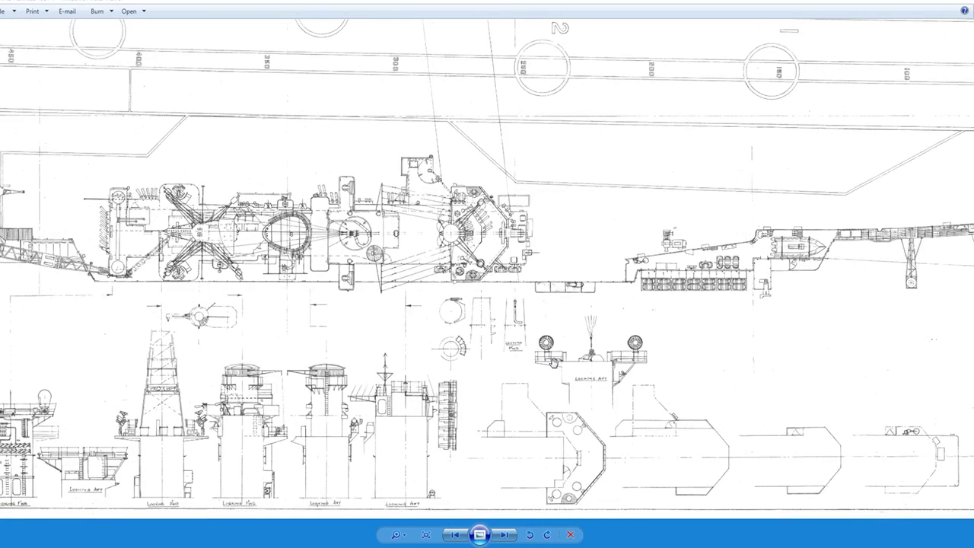
key("Right")
key("Right")
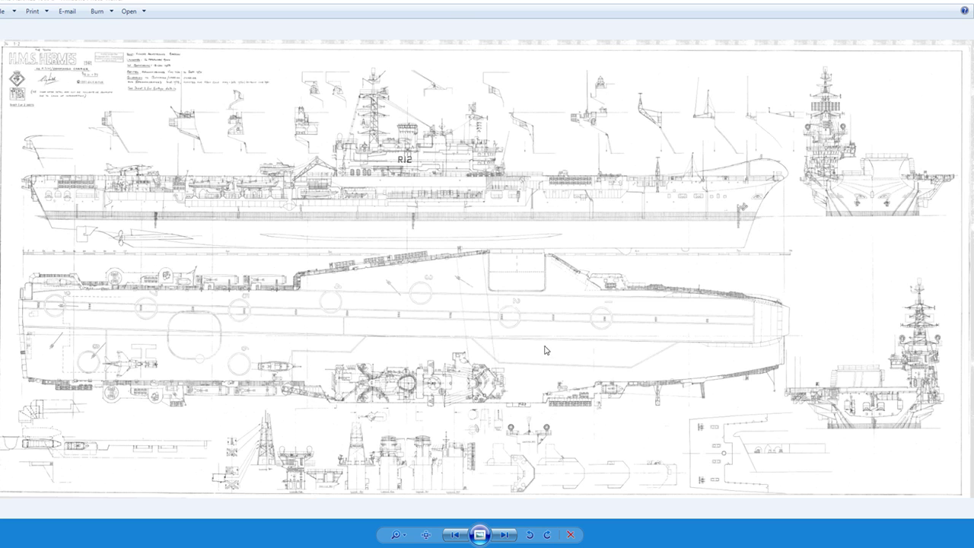
key("Right")
key("Right")
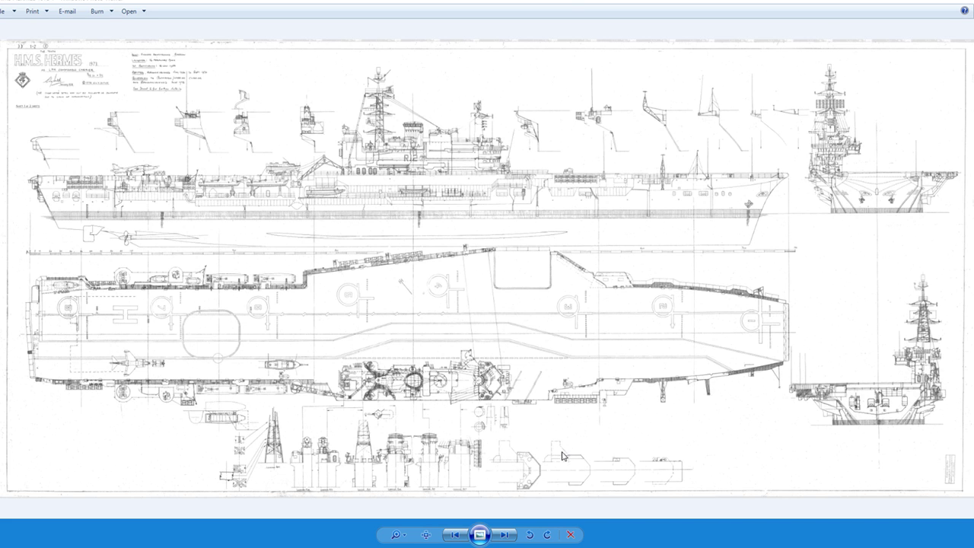
Step: Compare the island's top view and cross-sections in the commando carrier drawing with the Looking Aft view of the side platforms
scroll(457, 461, "up", 2)
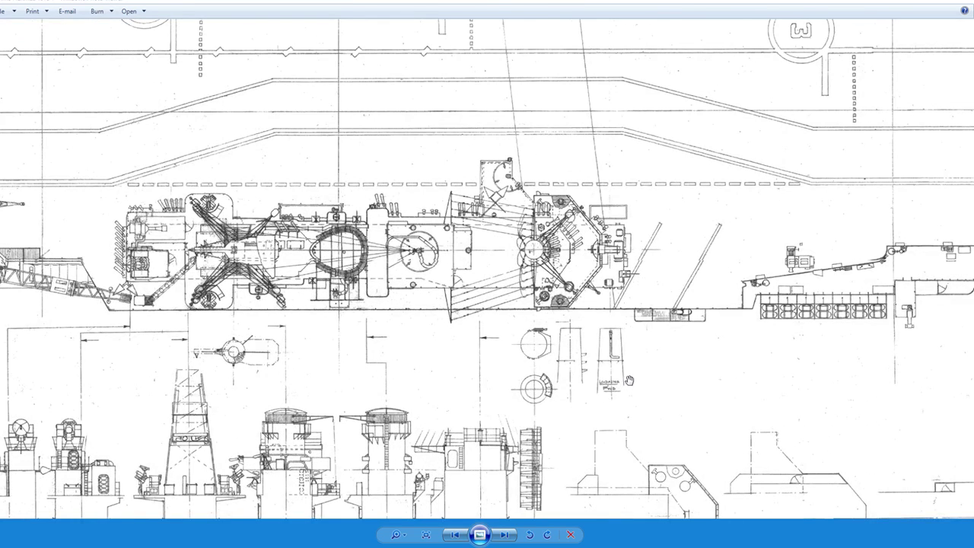
scroll(691, 162, "down", 3)
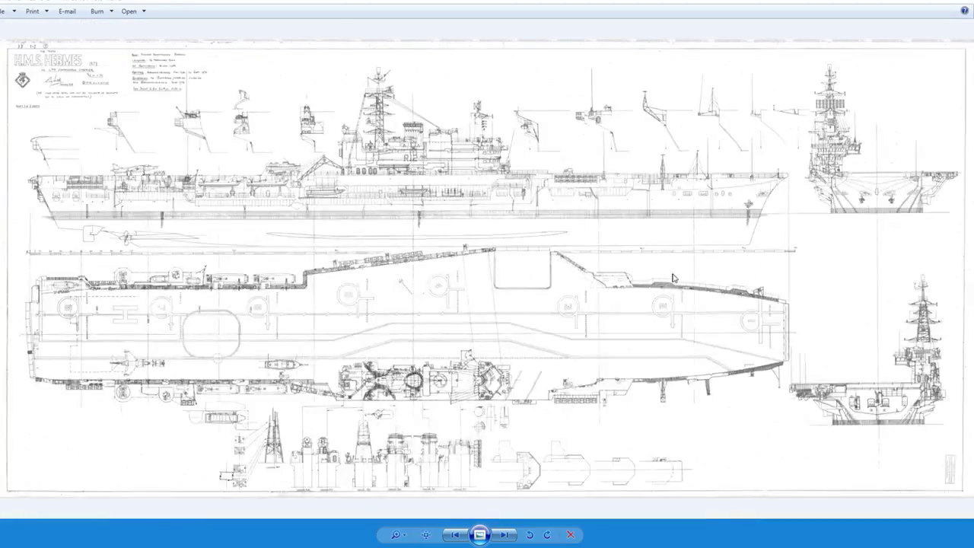
scroll(250, 495, "up", 3)
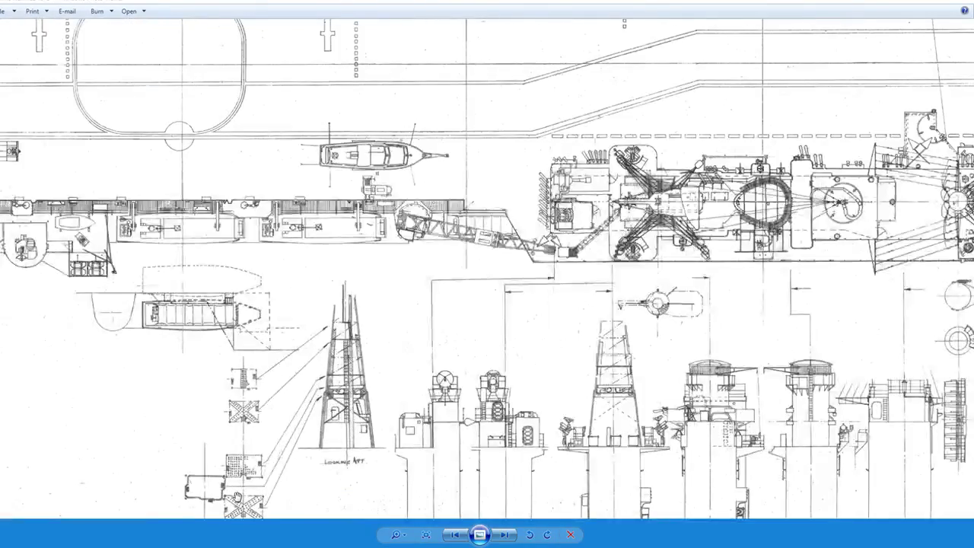
left_click_drag(683, 402, 422, 449)
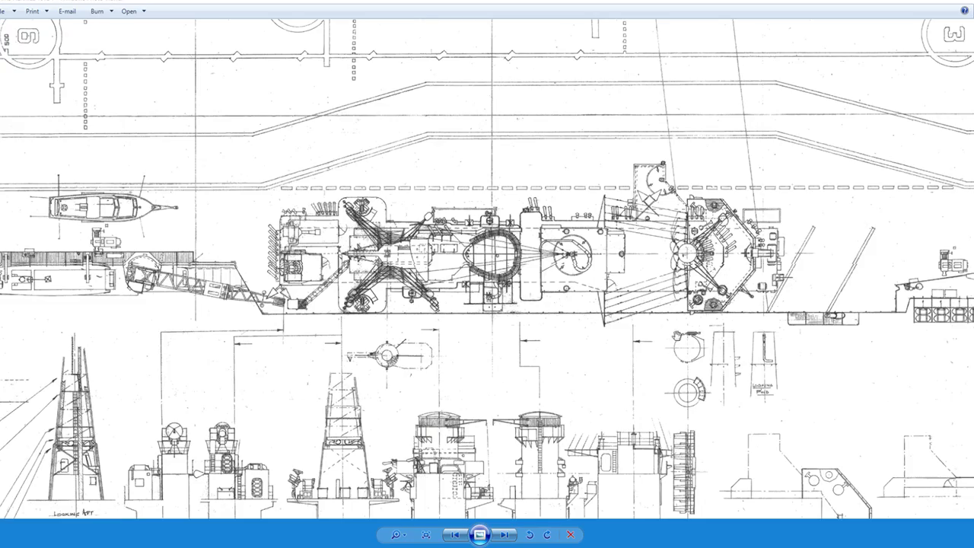
scroll(434, 387, "down", 4)
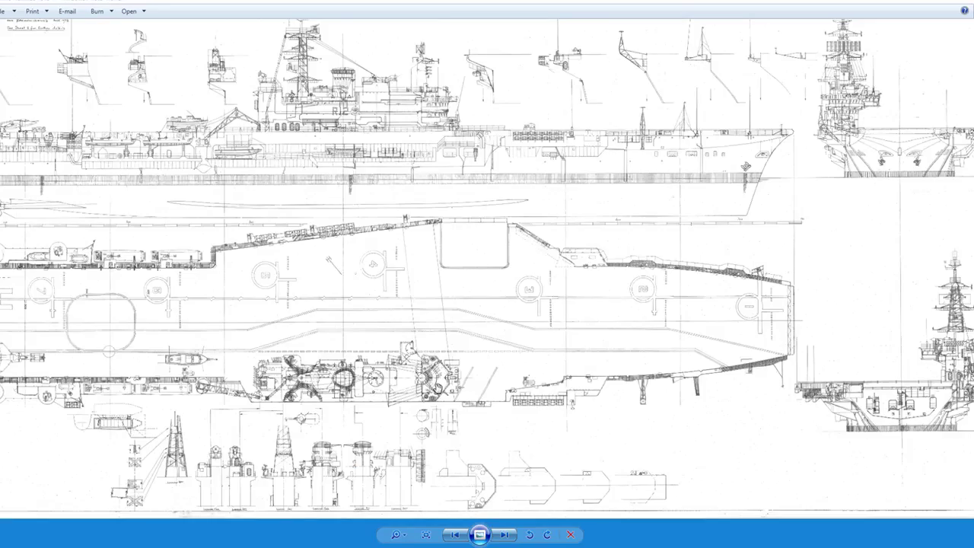
scroll(438, 389, "down", 1)
scroll(440, 392, "up", 4)
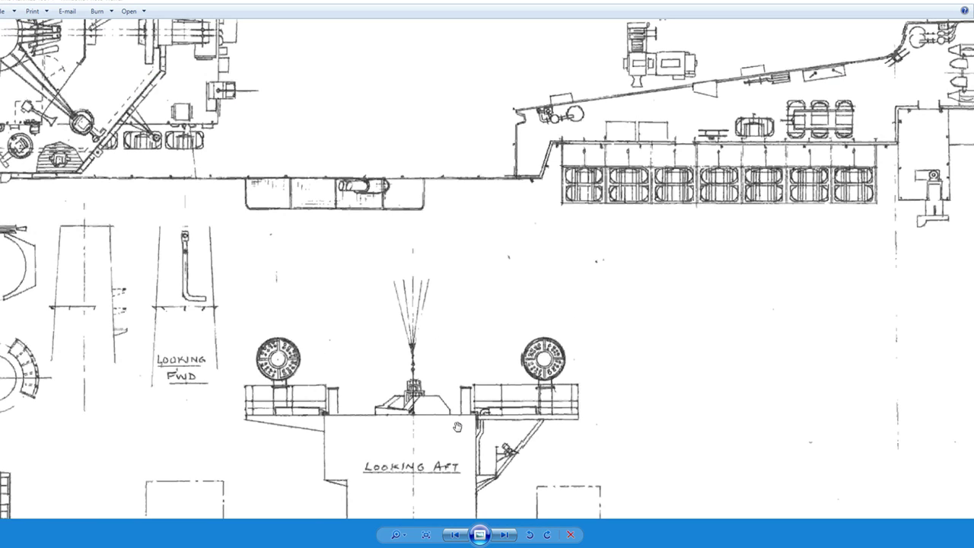
Step: Examine the "Looking Aft" elevation of the bridge structure below the deck plan
left_click_drag(457, 426, 427, 322)
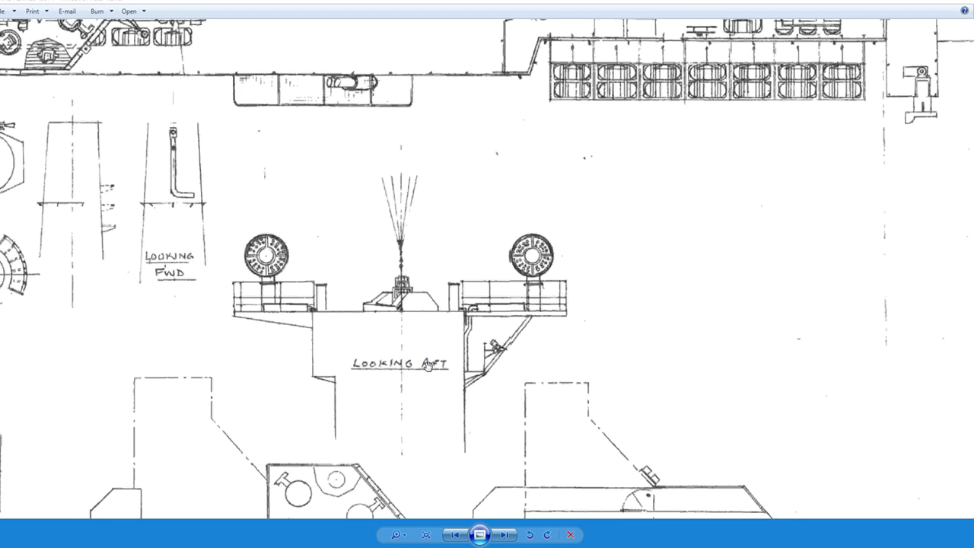
scroll(419, 306, "up", 1)
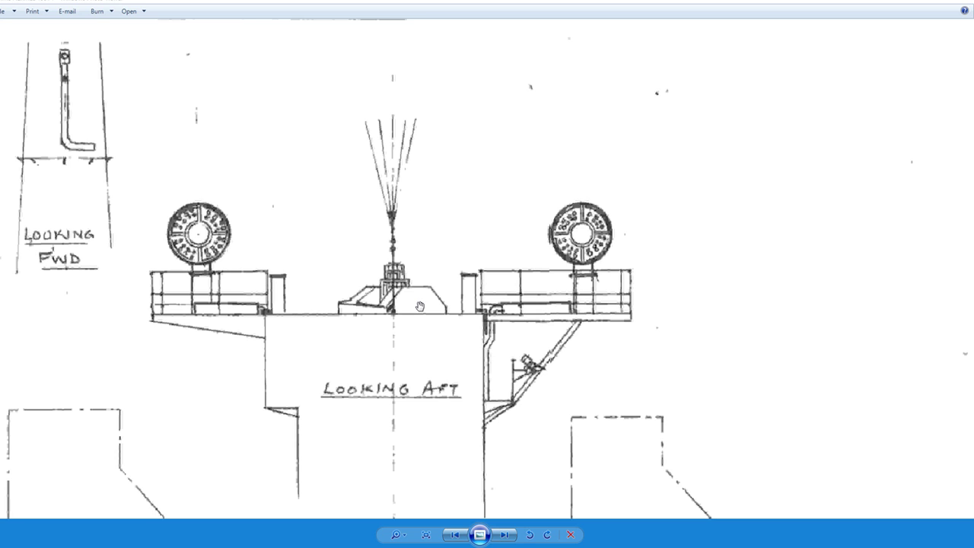
scroll(412, 360, "down", 5)
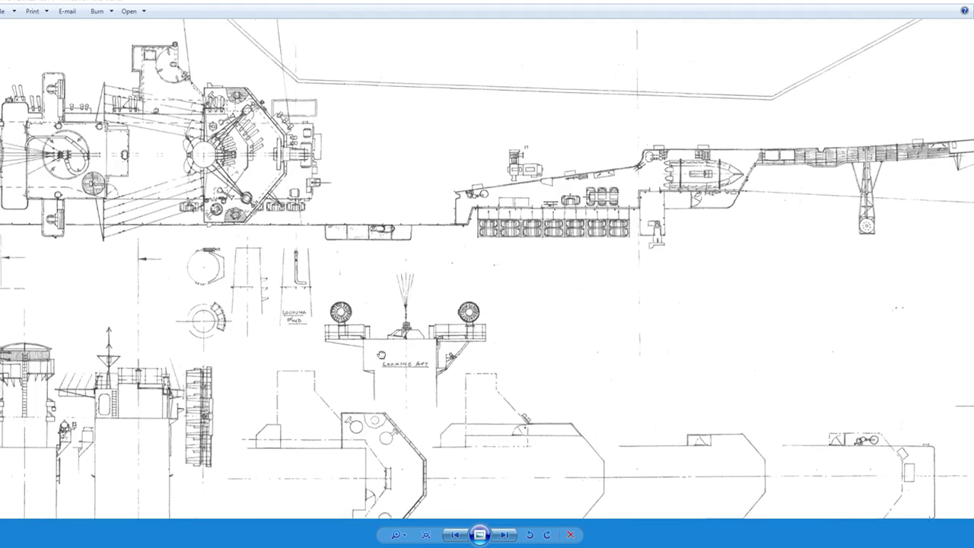
Step: Inspect the island's plan view from the funnel to the angular bridge, including the section arrows beneath it
scroll(335, 194, "up", 1)
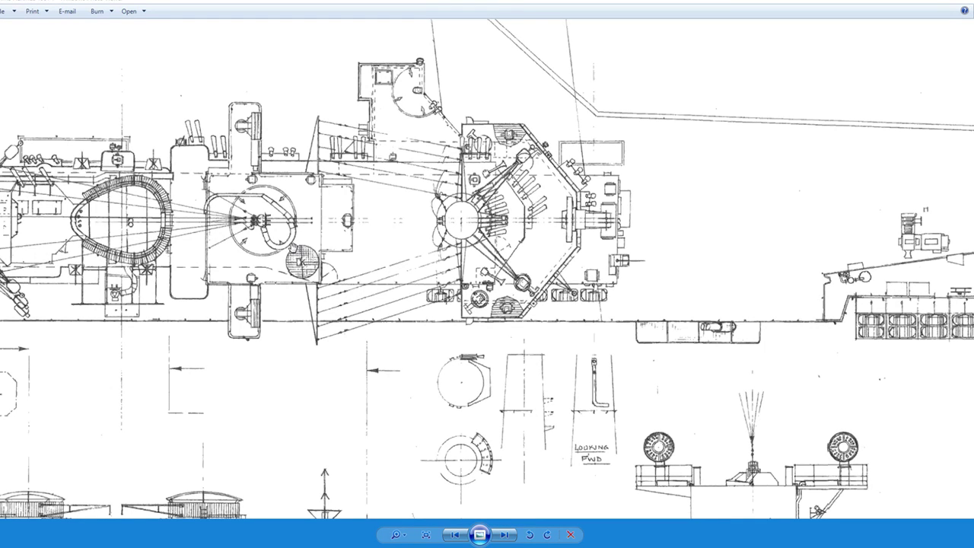
scroll(292, 248, "up", 1)
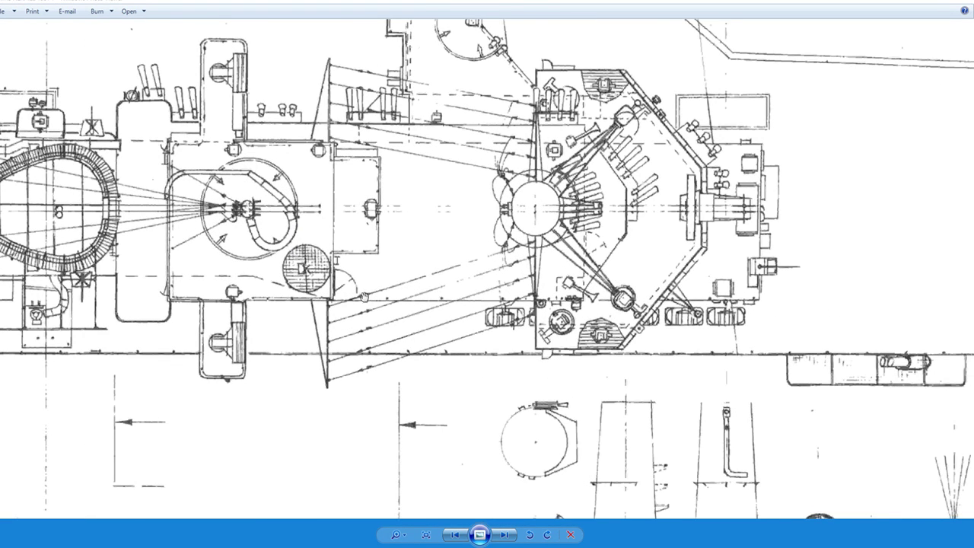
left_click_drag(821, 454, 625, 313)
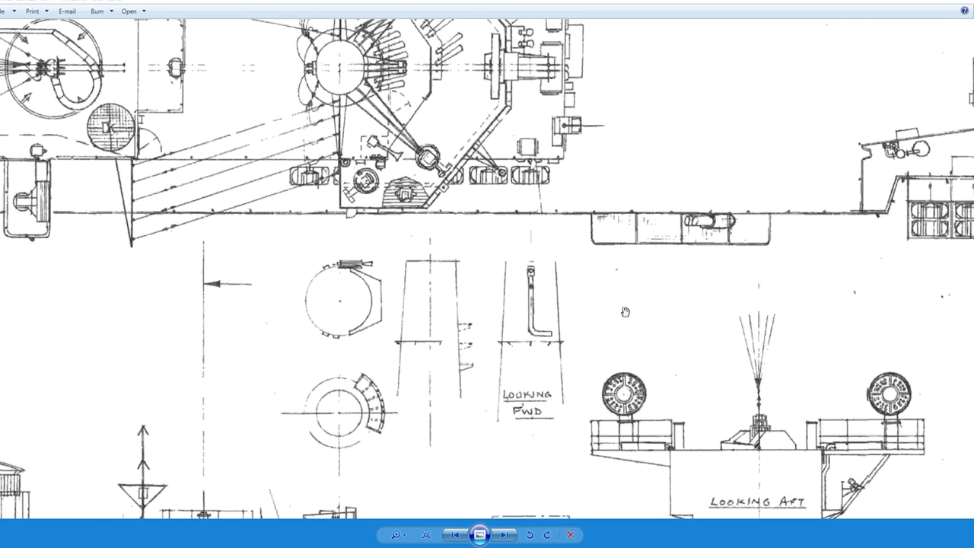
left_click_drag(429, 260, 659, 365)
left_click_drag(349, 282, 558, 342)
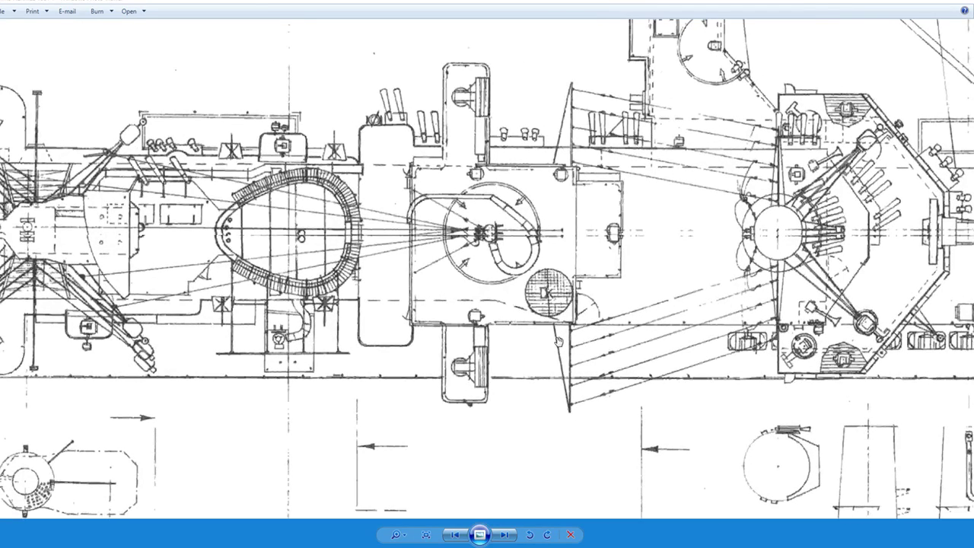
scroll(645, 417, "down", 4)
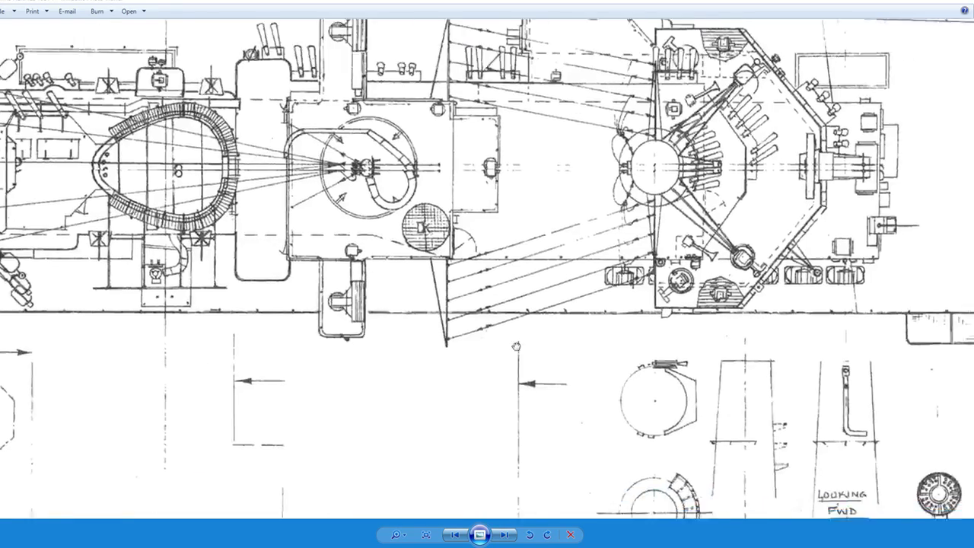
scroll(306, 330, "up", 4)
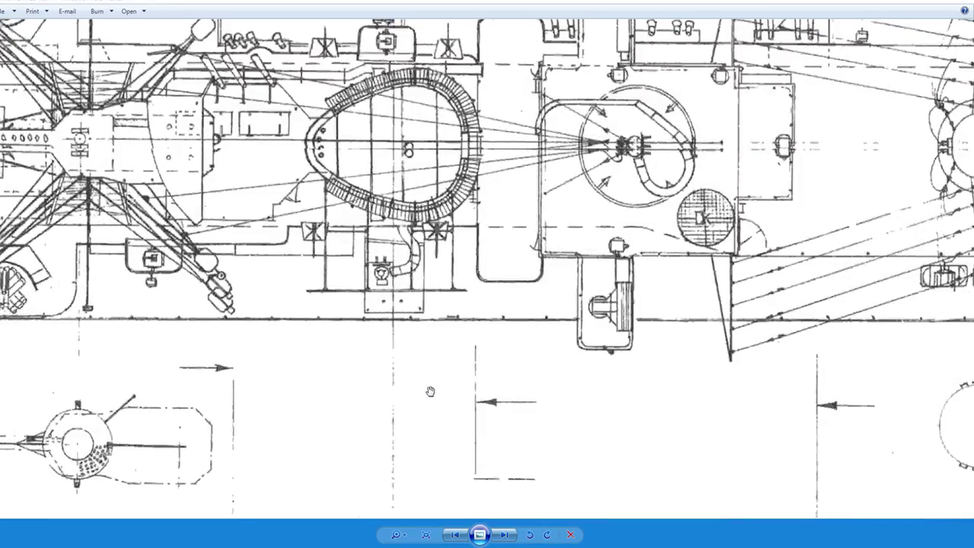
Step: Compare the funnel and deckhouse cross-sections with the section markers on the island plan
left_click_drag(431, 393, 425, 200)
left_click_drag(424, 380, 418, 184)
left_click_drag(443, 365, 430, 274)
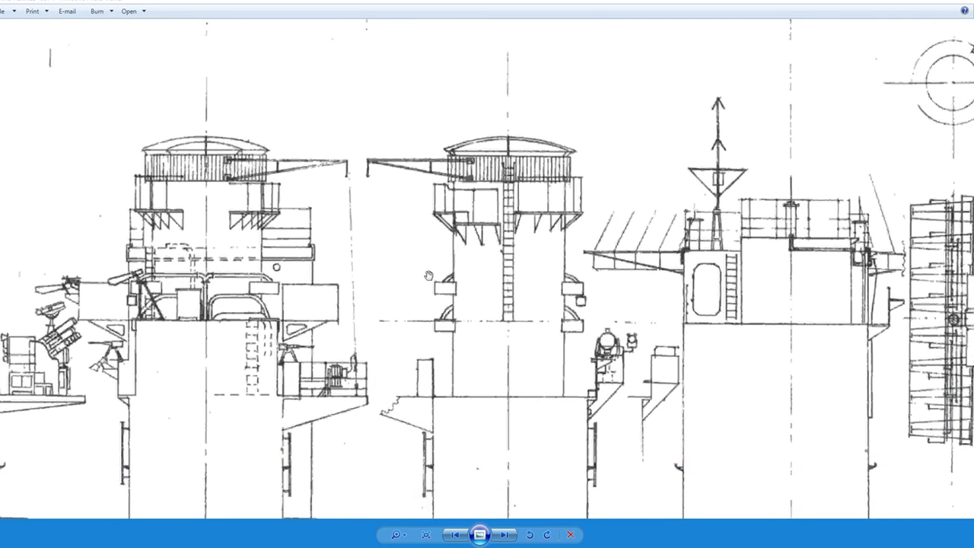
left_click_drag(350, 282, 378, 424)
left_click_drag(386, 294, 391, 447)
left_click_drag(391, 205, 390, 378)
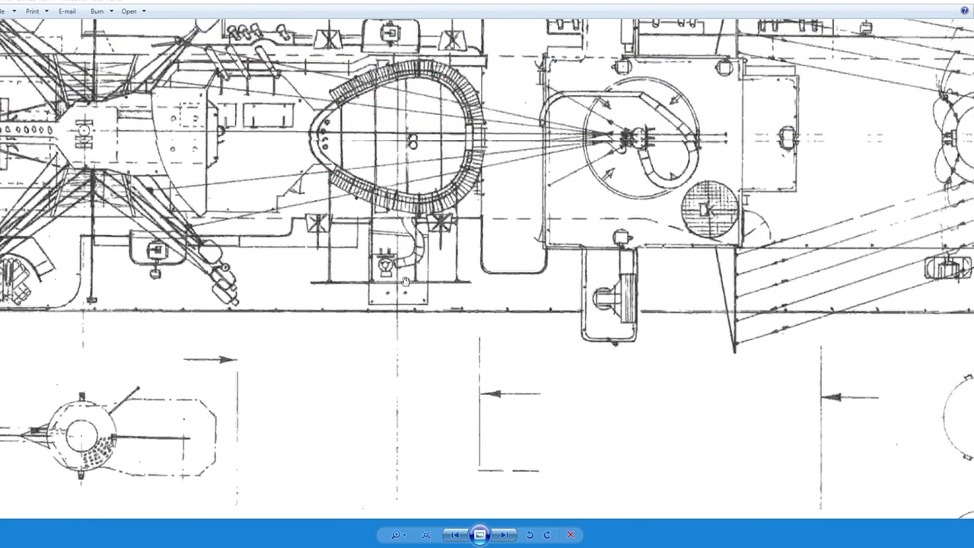
Step: Switch to the other ship drawing sheet and locate its island cross-sections below the deck plan
scroll(412, 345, "down", 3)
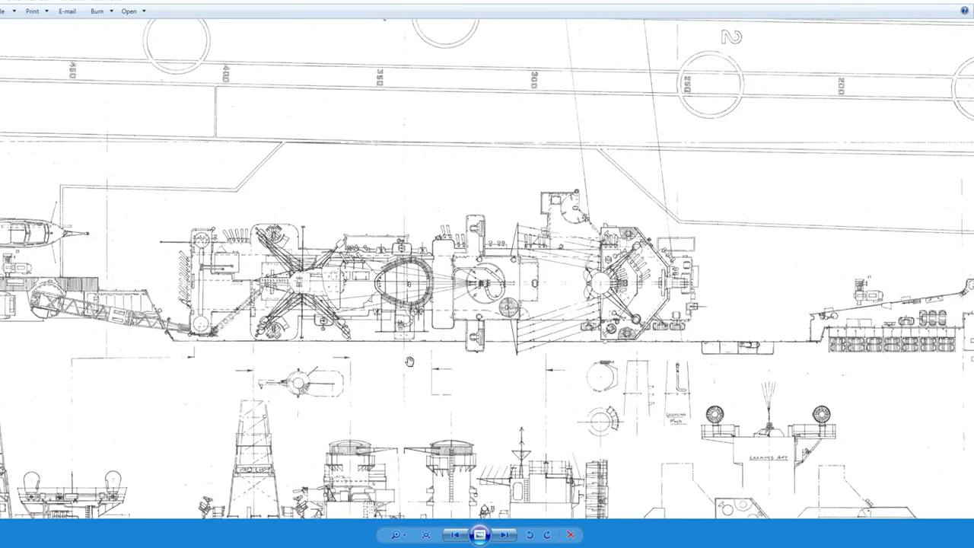
scroll(432, 357, "down", 3)
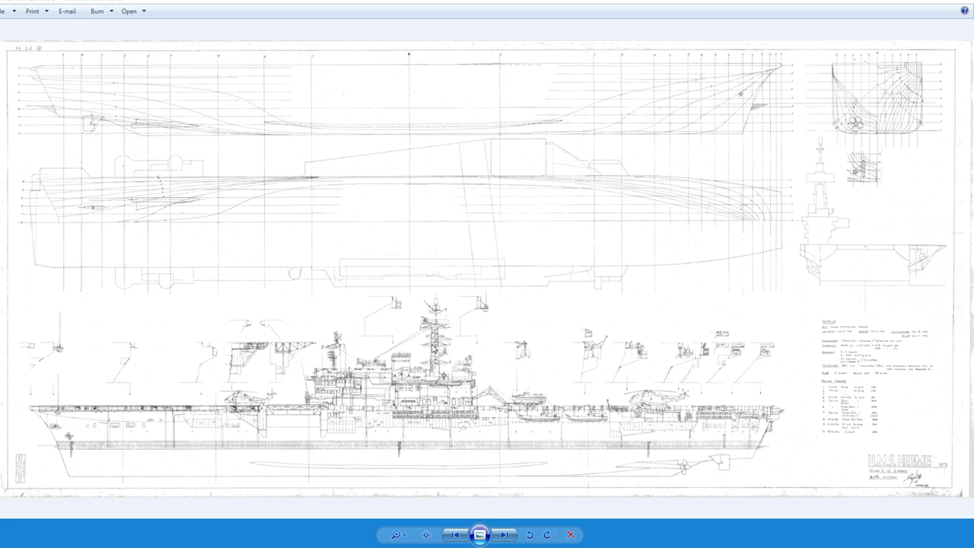
key("Left")
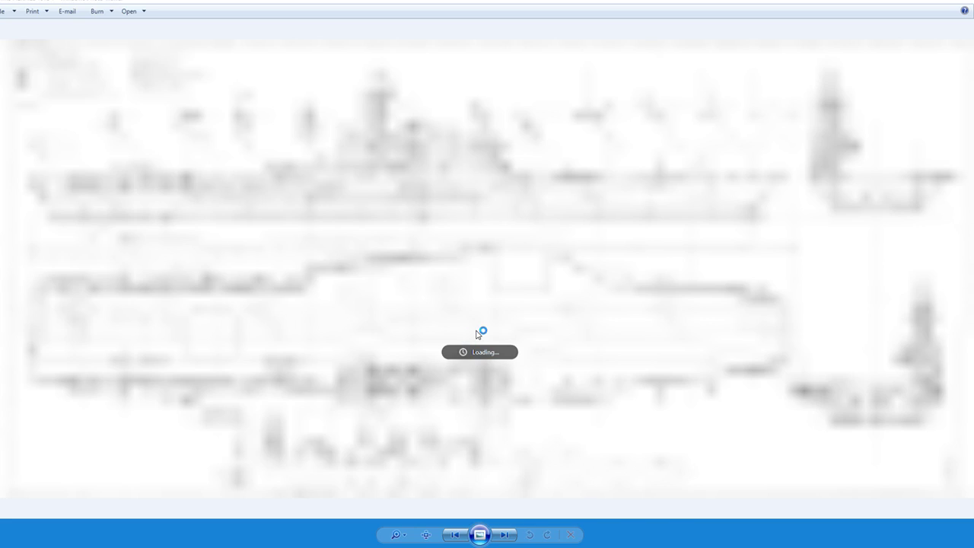
scroll(426, 430, "up", 3)
scroll(379, 415, "up", 3)
left_click_drag(375, 389, 382, 194)
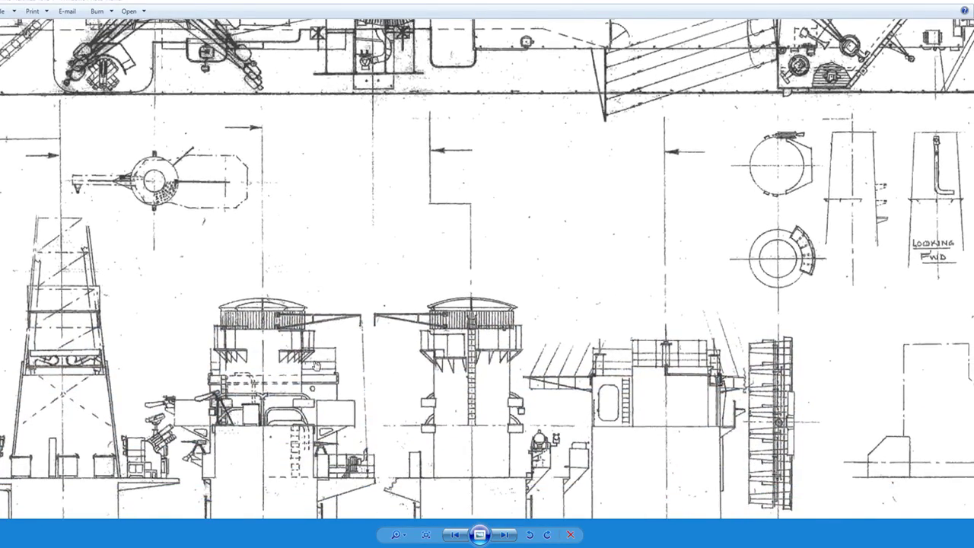
Step: Examine the funnel and deckhouse cross-sections on this sheet, including their platforms, ladders and brackets
scroll(350, 488, "up", 4)
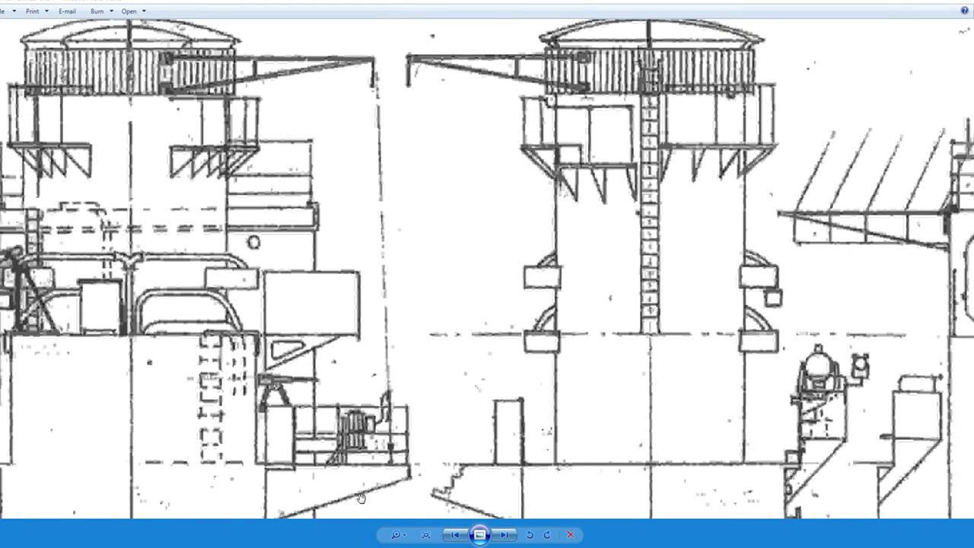
scroll(594, 430, "down", 3)
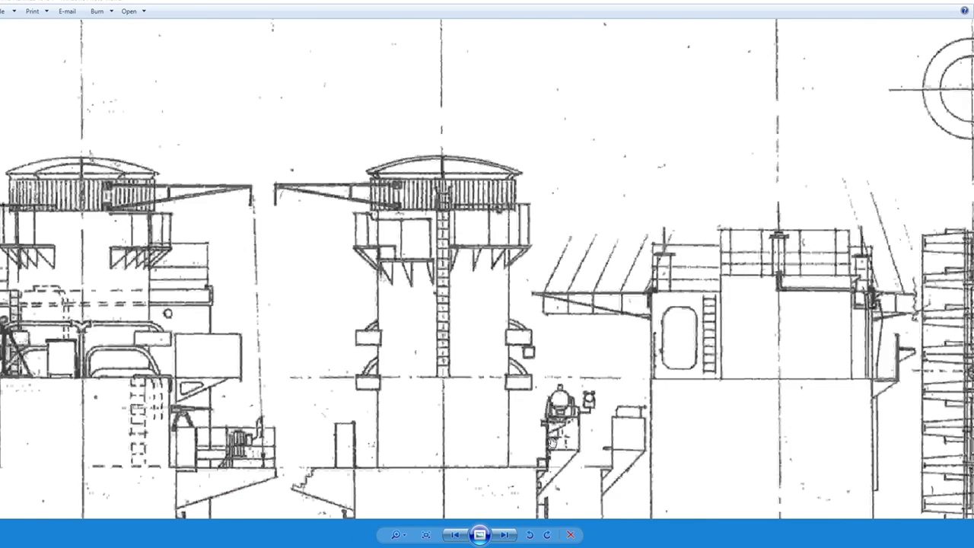
left_click_drag(553, 441, 565, 303)
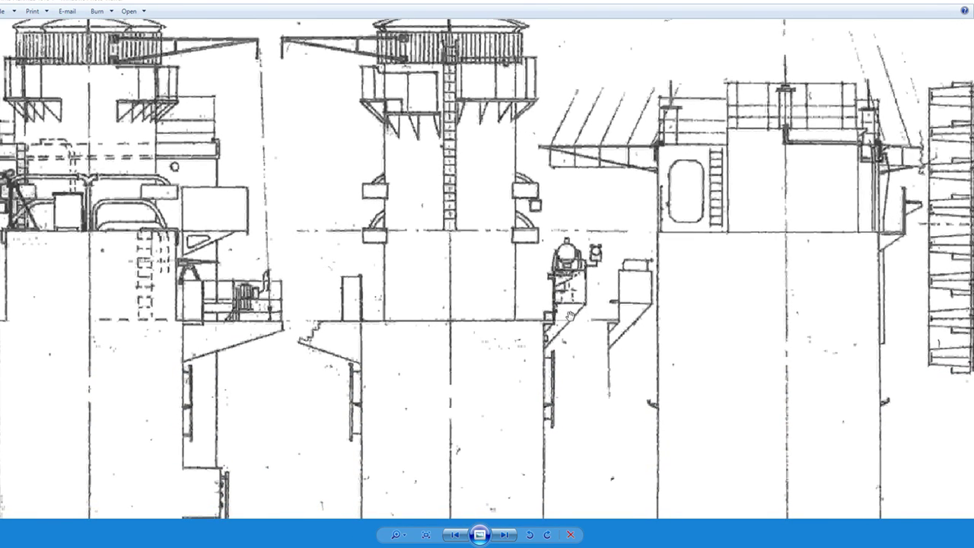
left_click_drag(693, 268, 356, 314)
left_click_drag(750, 281, 296, 336)
left_click_drag(642, 331, 562, 145)
Step: Inspect the deck plan between the angular bridge and the life raft racks, including the two diagonal double lines and the deck-edge platform
scroll(586, 294, "down", 3)
left_click_drag(597, 300, 586, 338)
left_click_drag(567, 185, 542, 337)
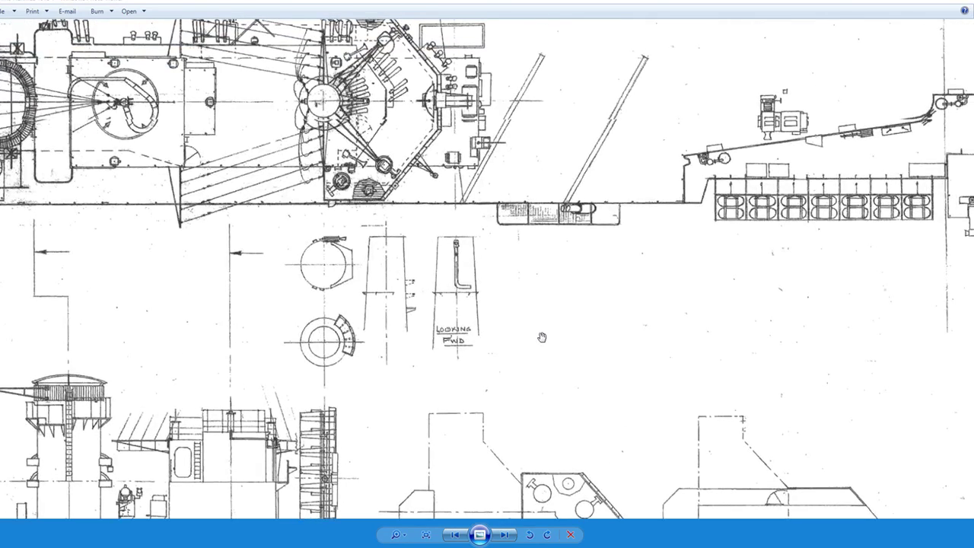
left_click_drag(450, 207, 459, 400)
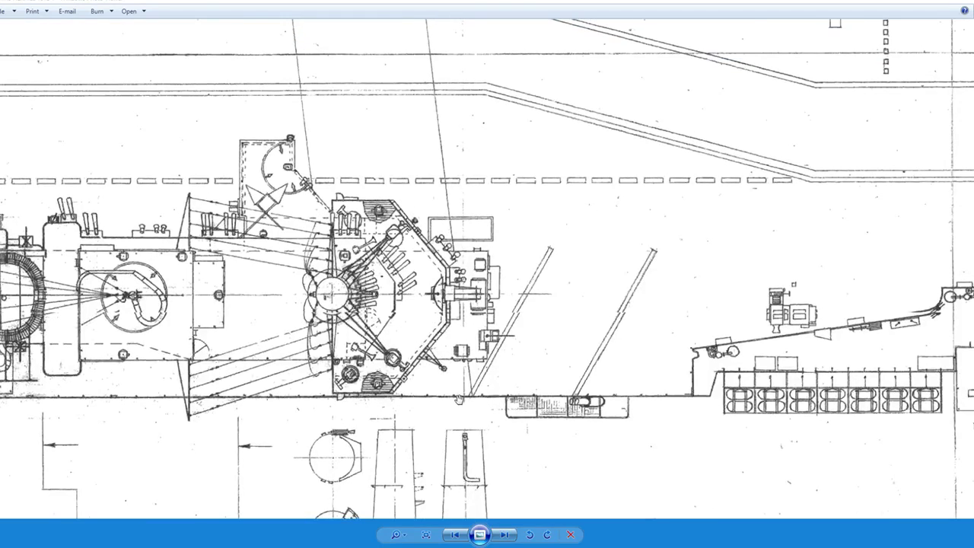
scroll(703, 373, "up", 2)
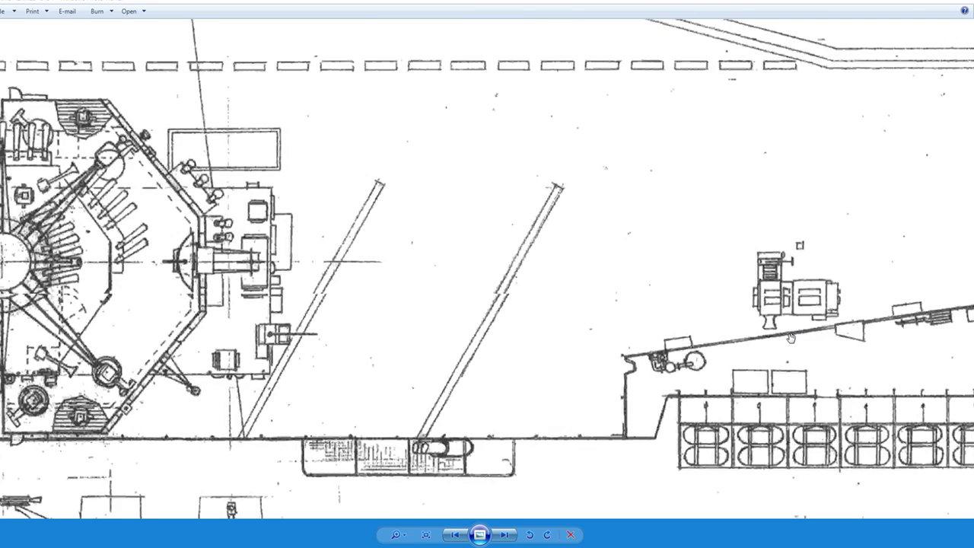
scroll(791, 338, "down", 2)
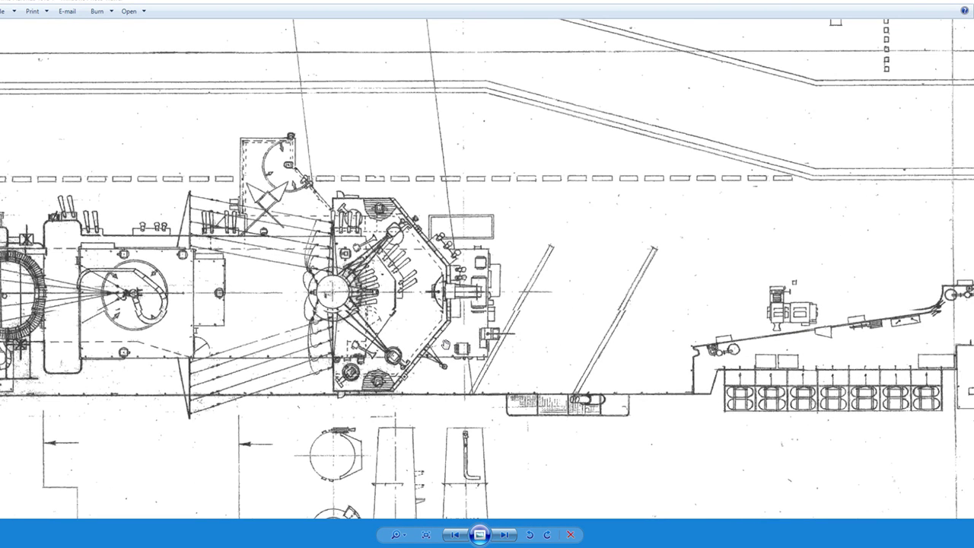
scroll(698, 365, "up", 2)
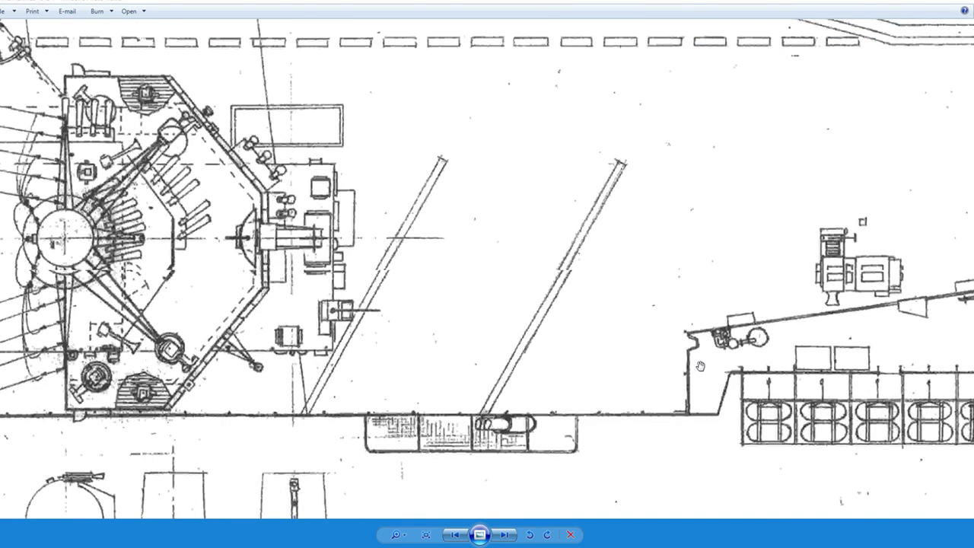
scroll(700, 367, "down", 3)
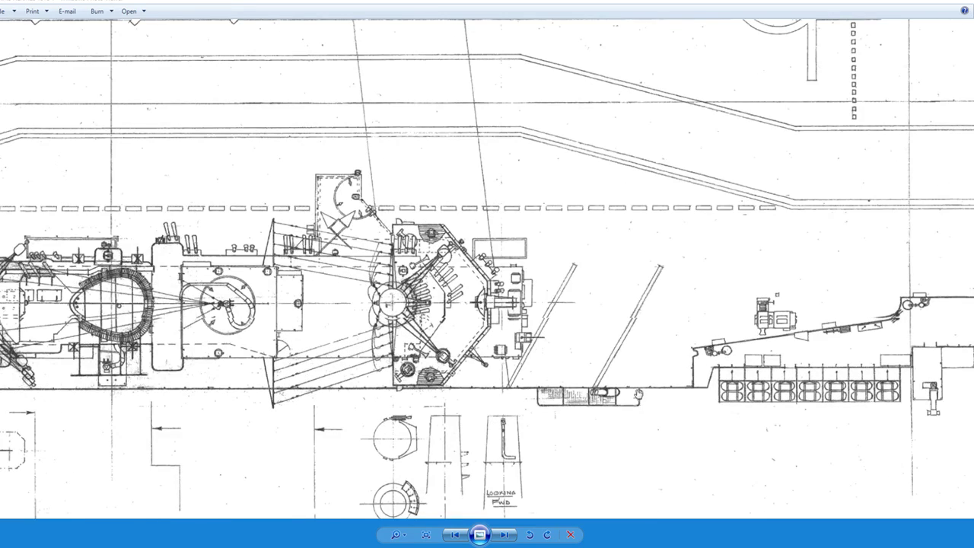
scroll(599, 415, "up", 3)
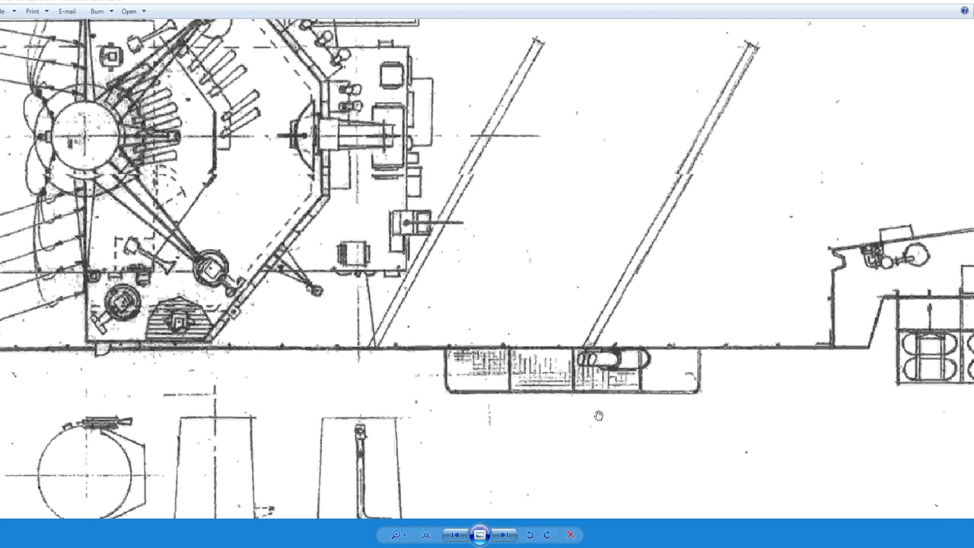
scroll(598, 414, "down", 4)
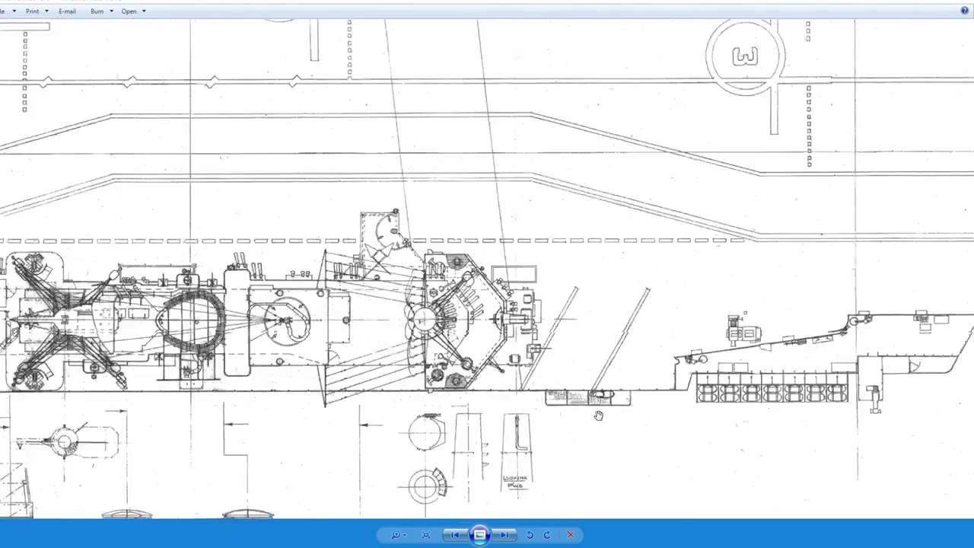
Step: Check the ship's side elevation beside the life raft racks against the same deck-edge area in the plan
scroll(618, 74, "up", 1)
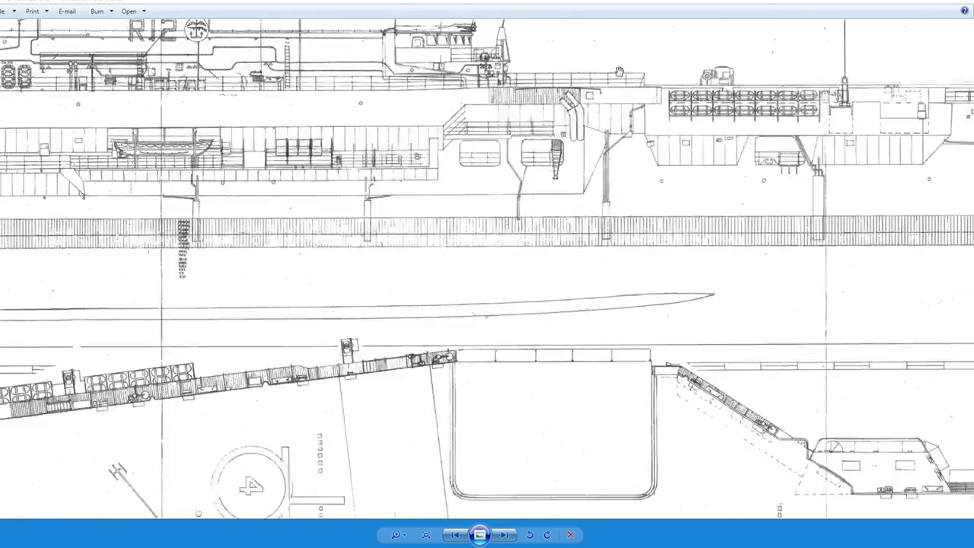
scroll(578, 95, "up", 2)
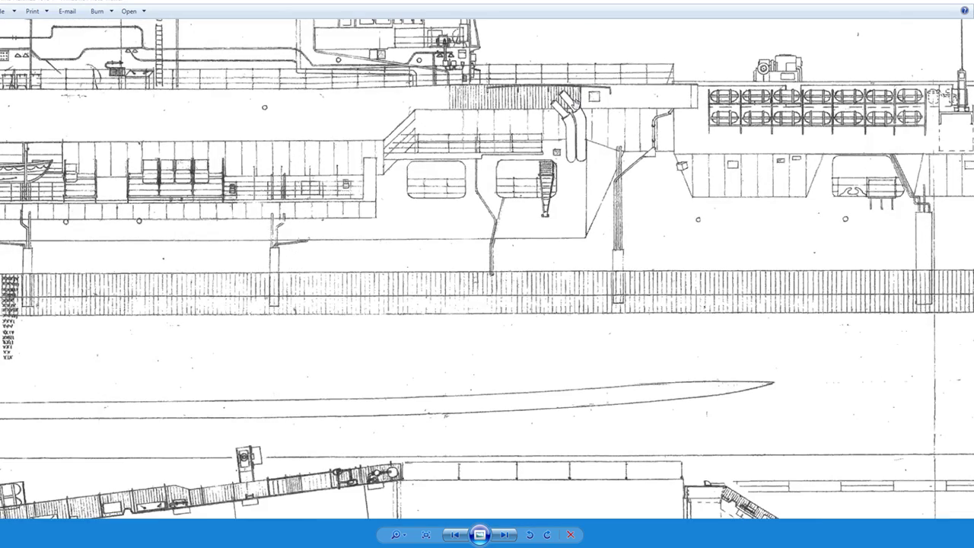
scroll(579, 169, "down", 3)
left_click_drag(615, 448, 628, 384)
scroll(586, 463, "up", 6)
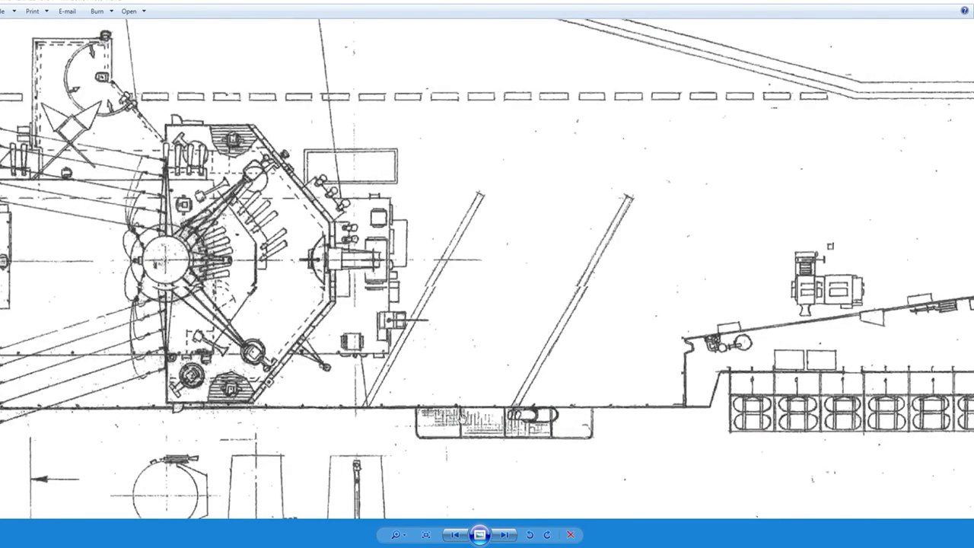
Step: Examine the island's side elevation around the R12 marking, from the funnel to the forward deckhouse
left_click_drag(251, 326, 642, 324)
left_click_drag(301, 232, 414, 485)
left_click_drag(368, 92, 412, 481)
left_click_drag(373, 54, 458, 488)
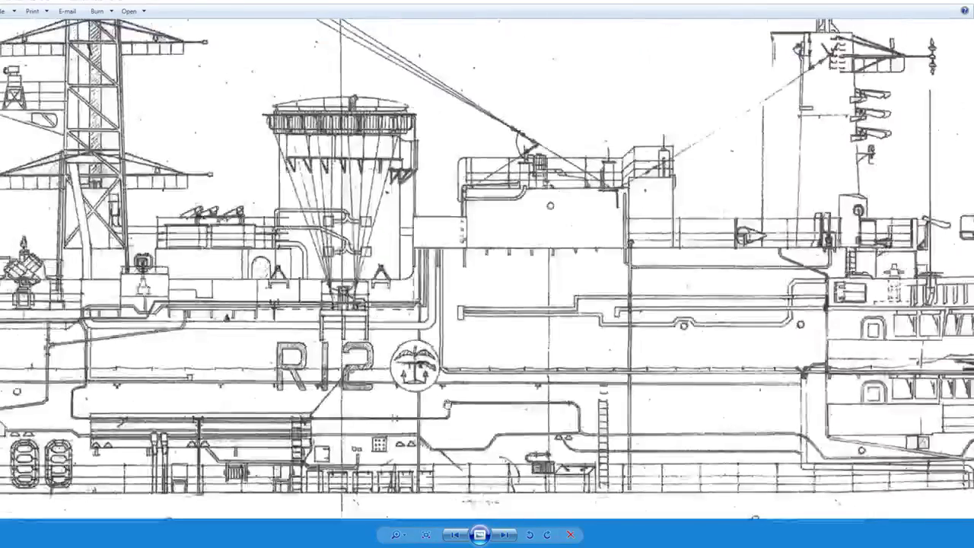
scroll(625, 171, "up", 1)
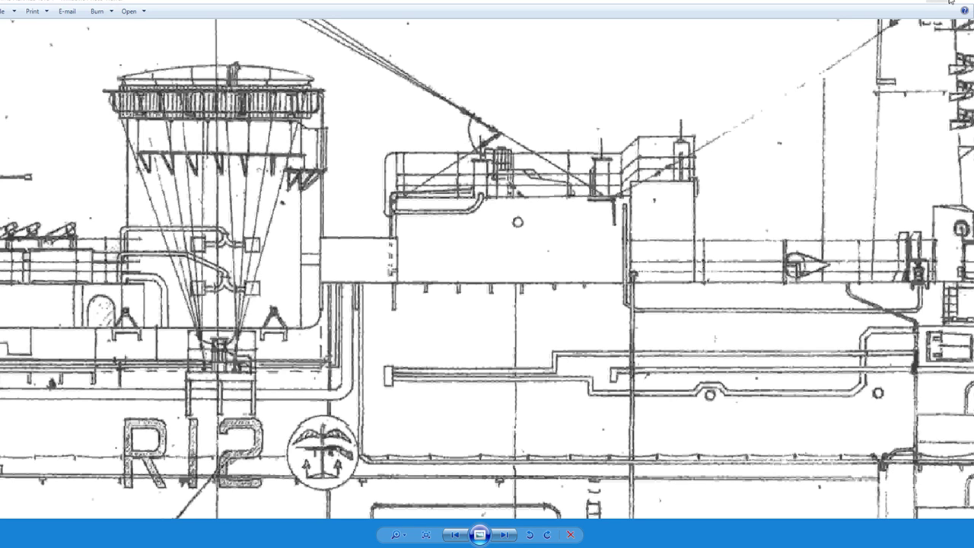
Step: Inspect the lattice mast, the funnel and the adjoining deckhouse on the island's side elevation
left_click_drag(431, 284, 842, 288)
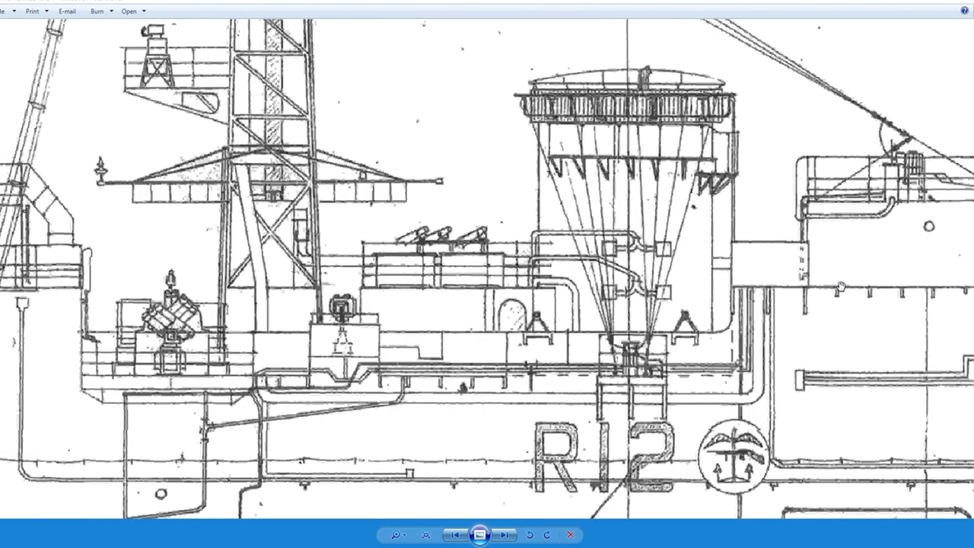
scroll(842, 286, "down", 2)
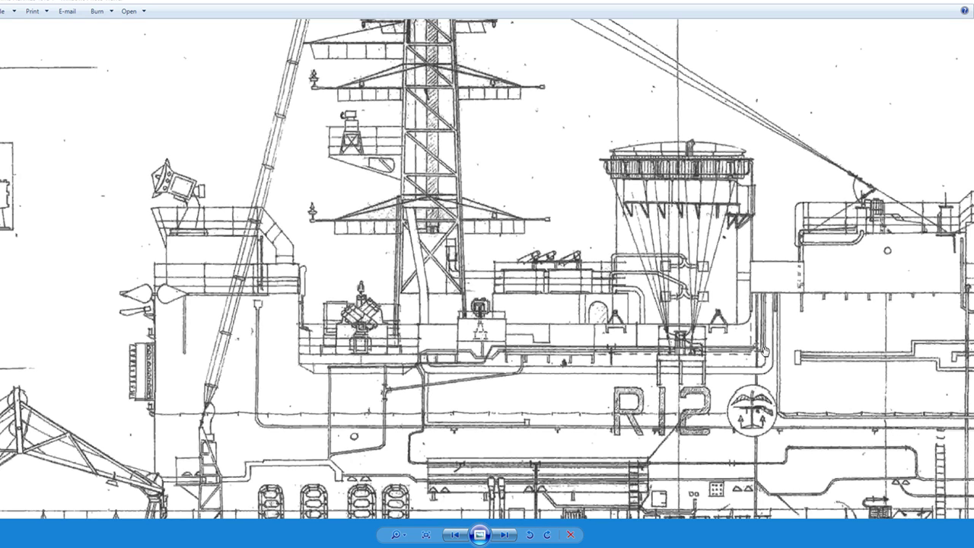
left_click_drag(764, 351, 566, 371)
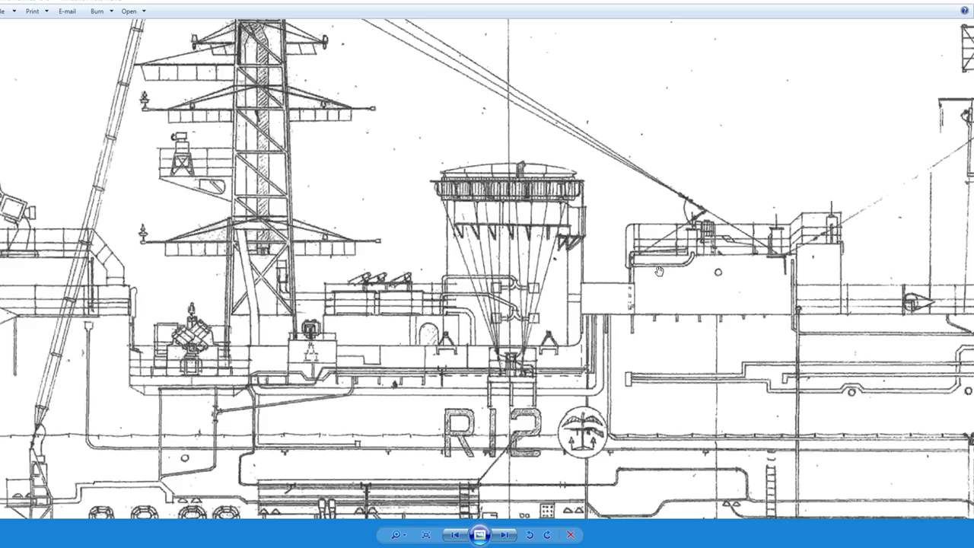
scroll(698, 243, "up", 3)
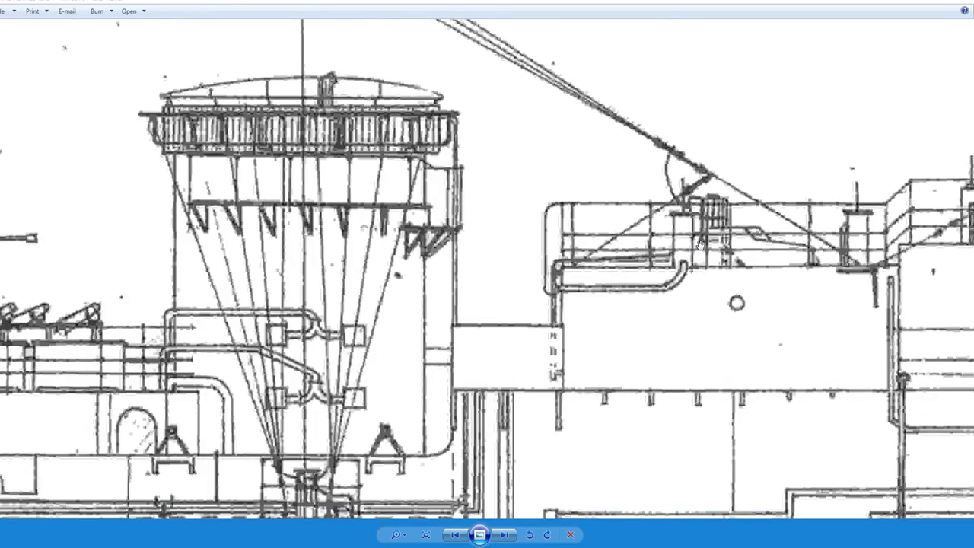
Step: Compare the island's plan view from the lattice mast to the angular bridge with the funnel and forward deckhouse in the side elevation
scroll(701, 243, "down", 6)
left_click_drag(701, 449, 700, 172)
left_click_drag(685, 503, 544, 5)
left_click_drag(595, 456, 535, 210)
scroll(479, 304, "up", 1)
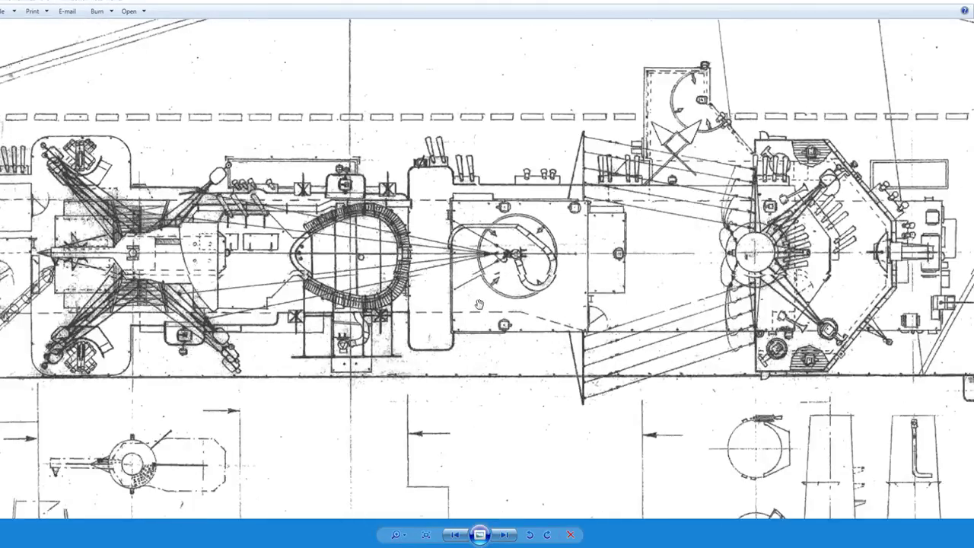
scroll(479, 304, "down", 3)
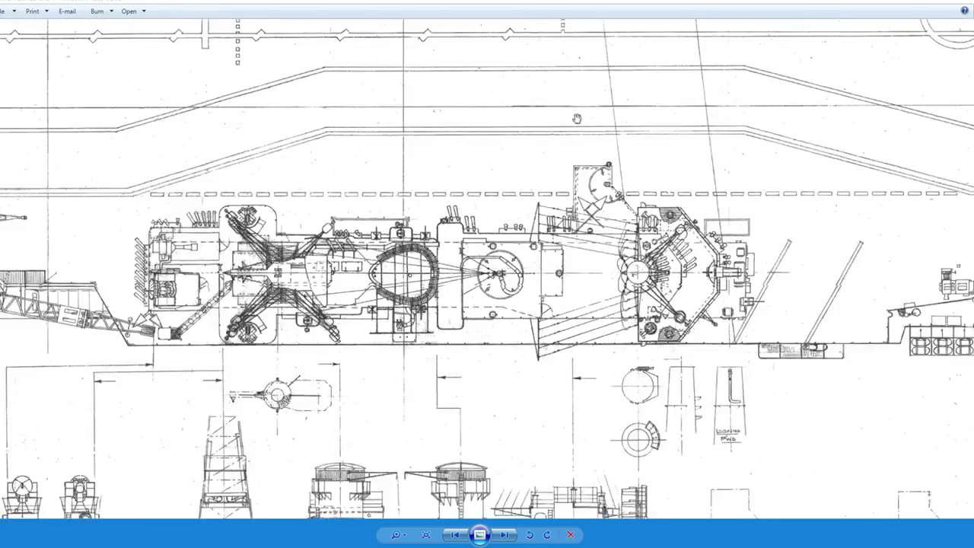
left_click_drag(576, 124, 546, 402)
left_click_drag(533, 46, 494, 518)
scroll(438, 274, "up", 4)
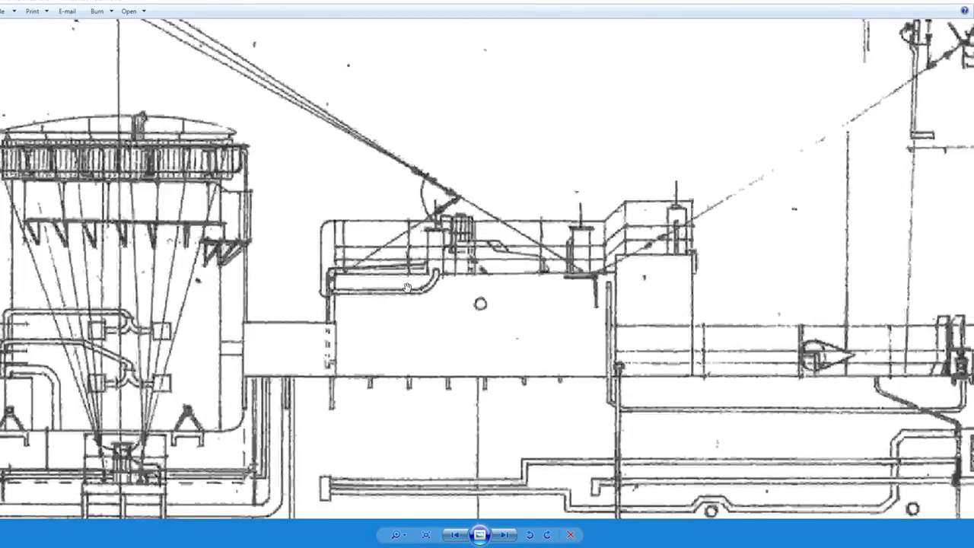
Step: Examine the island's cross-sections through the lattice mast and both sides of the funnel
scroll(407, 288, "down", 4)
left_click_drag(411, 499, 400, 35)
left_click_drag(398, 328, 415, 49)
left_click_drag(404, 358, 382, 155)
scroll(332, 446, "up", 1)
left_click_drag(353, 423, 440, 202)
scroll(337, 301, "up", 2)
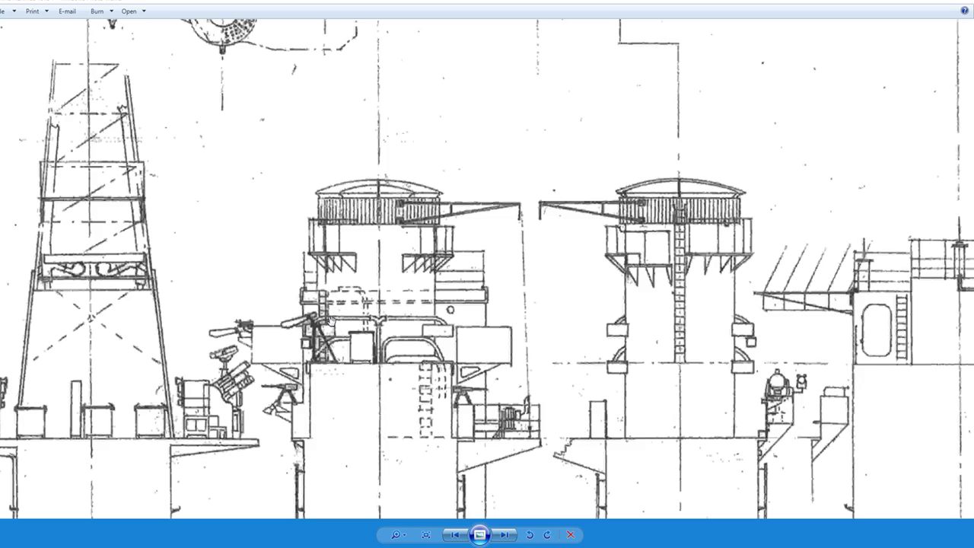
Step: Inspect the deckhouse roof between the funnel and the angular bridge on the island plan, including its circular platform and curved pipe
left_click_drag(619, 188, 437, 406)
mouse_move(526, 118)
left_mouse_down()
mouse_move(383, 496)
mouse_move(466, 370)
left_mouse_up()
scroll(455, 388, "down", 3)
left_click_drag(442, 440, 440, 190)
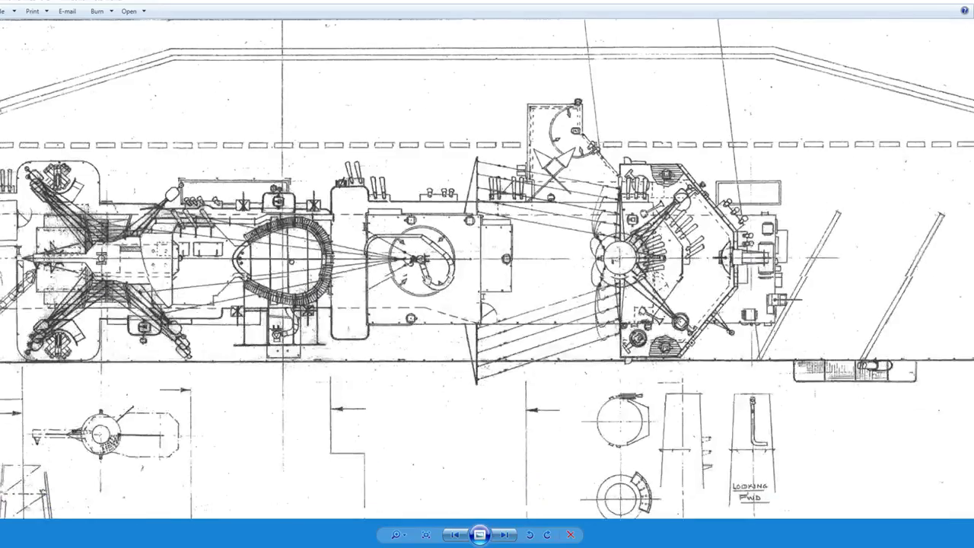
scroll(411, 318, "up", 2)
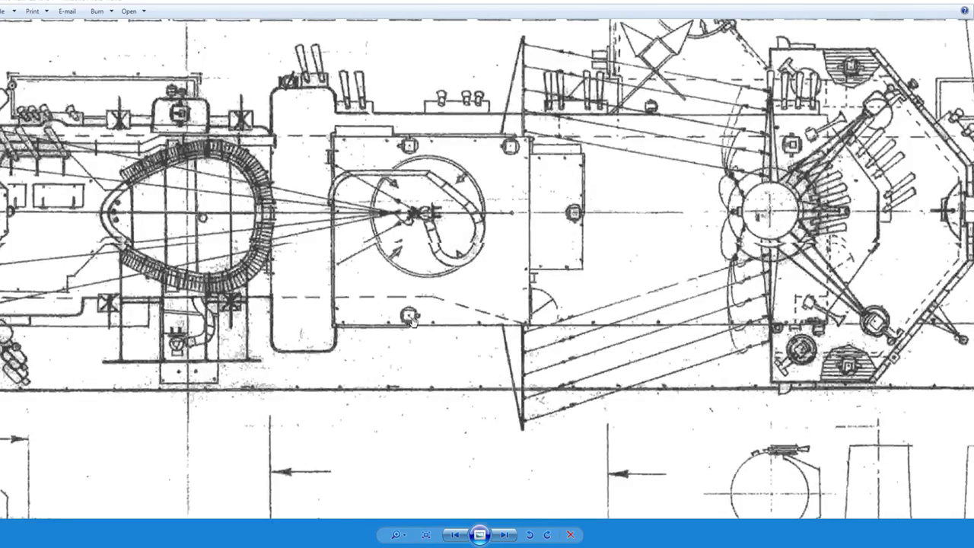
scroll(412, 319, "down", 2)
Step: Study the funnel and forward deckhouse cross-sections, including the deckhouse door, ladder and roof railings
scroll(445, 341, "down", 3)
left_click_drag(474, 461, 452, 311)
scroll(447, 385, "up", 4)
mouse_move(565, 84)
left_mouse_down()
mouse_move(570, 211)
mouse_move(525, 465)
mouse_move(531, 32)
left_mouse_up()
mouse_move(538, 373)
left_mouse_down()
mouse_move(547, 304)
mouse_move(550, 312)
left_mouse_up()
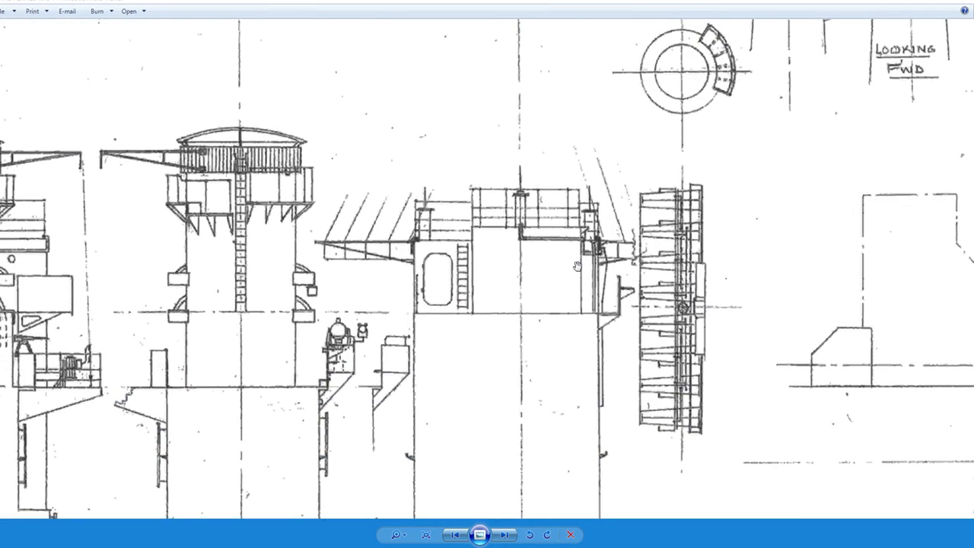
scroll(540, 311, "down", 7)
scroll(525, 347, "up", 1)
scroll(533, 389, "up", 4)
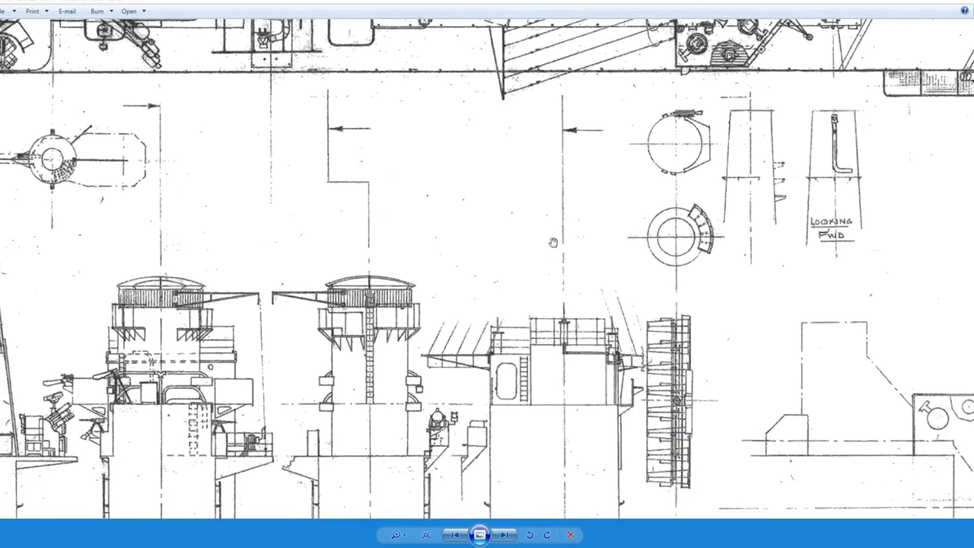
scroll(573, 366, "up", 2)
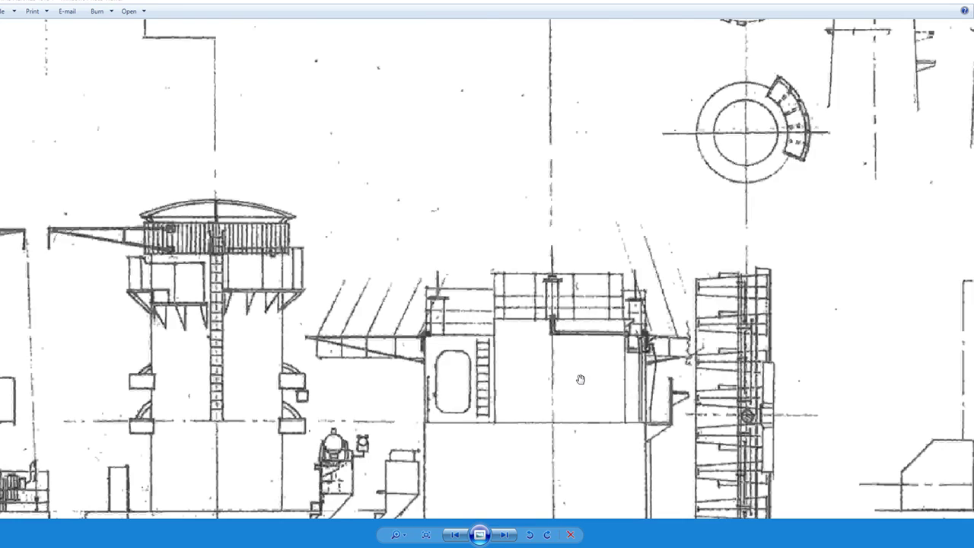
scroll(580, 379, "down", 5)
left_click_drag(524, 193, 524, 369)
scroll(526, 242, "up", 3)
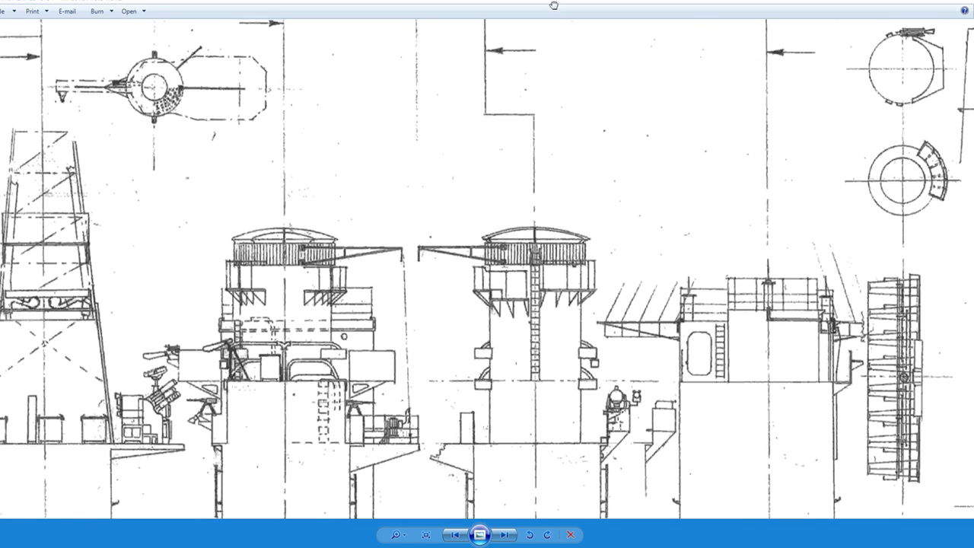
Step: Match the section arrows below the island plan to the corresponding funnel and deckhouse cross-sections
left_click_drag(557, 3, 662, 35)
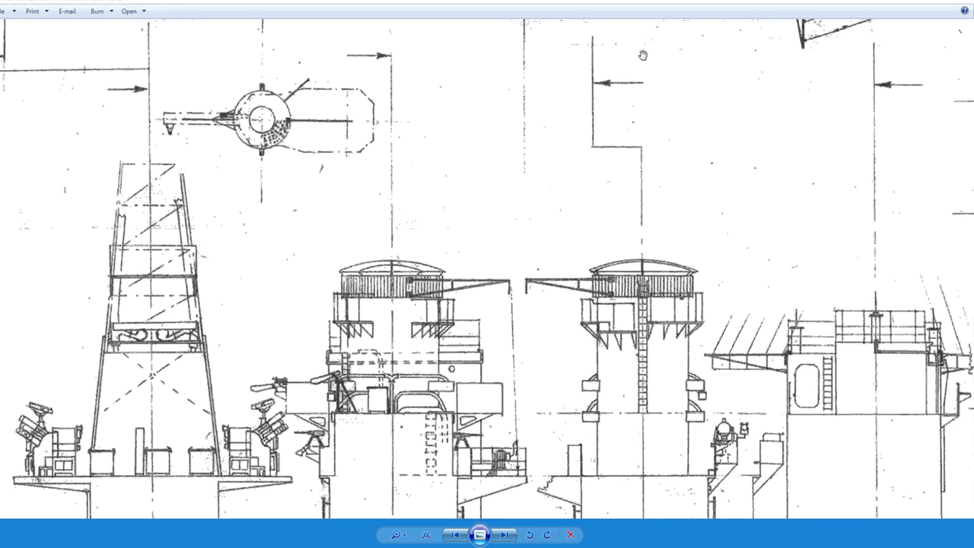
left_click_drag(643, 55, 464, 356)
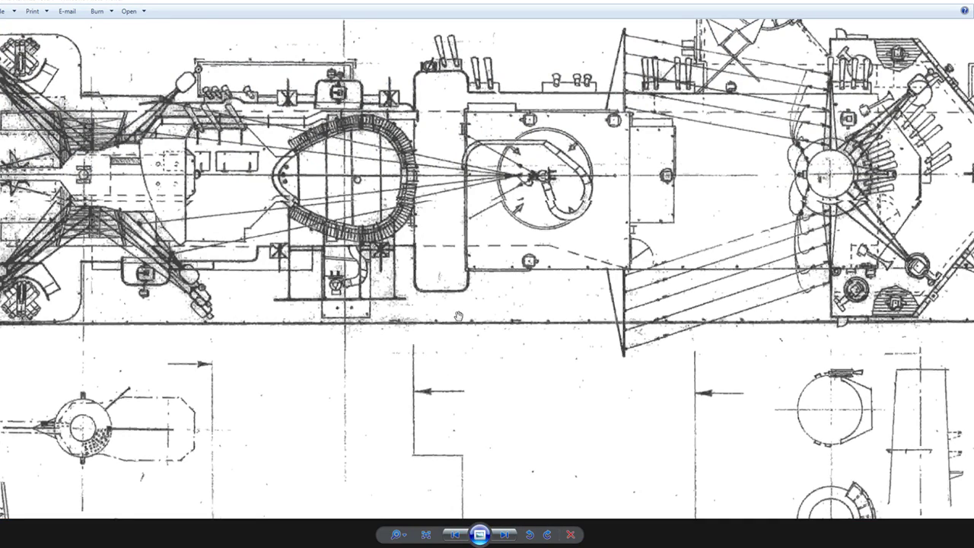
left_click_drag(436, 259, 398, 387)
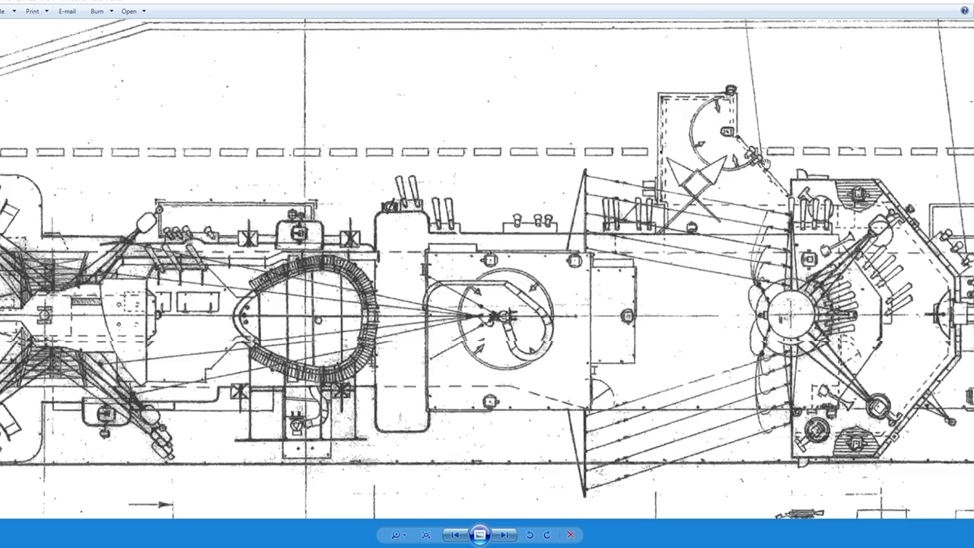
left_click_drag(708, 369, 624, 89)
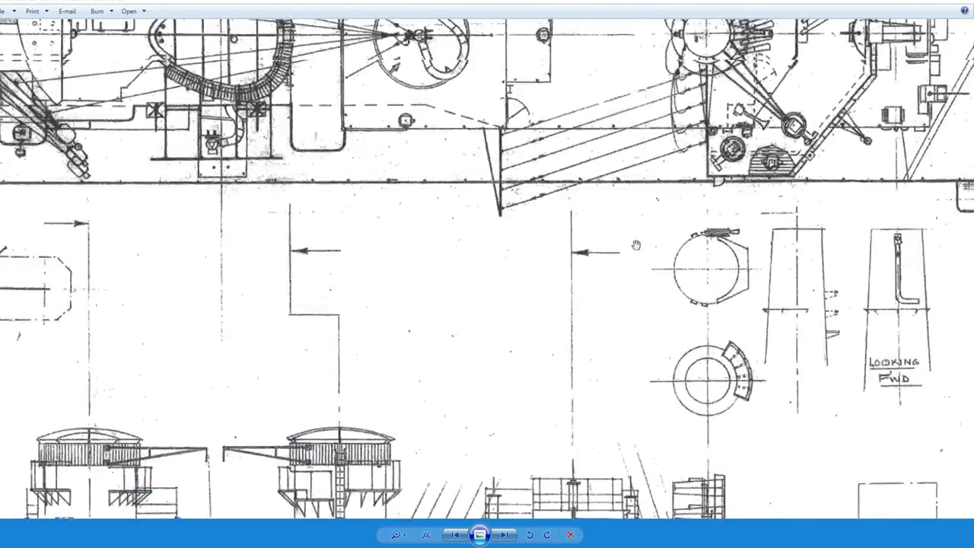
scroll(608, 283, "down", 3)
scroll(617, 283, "up", 3)
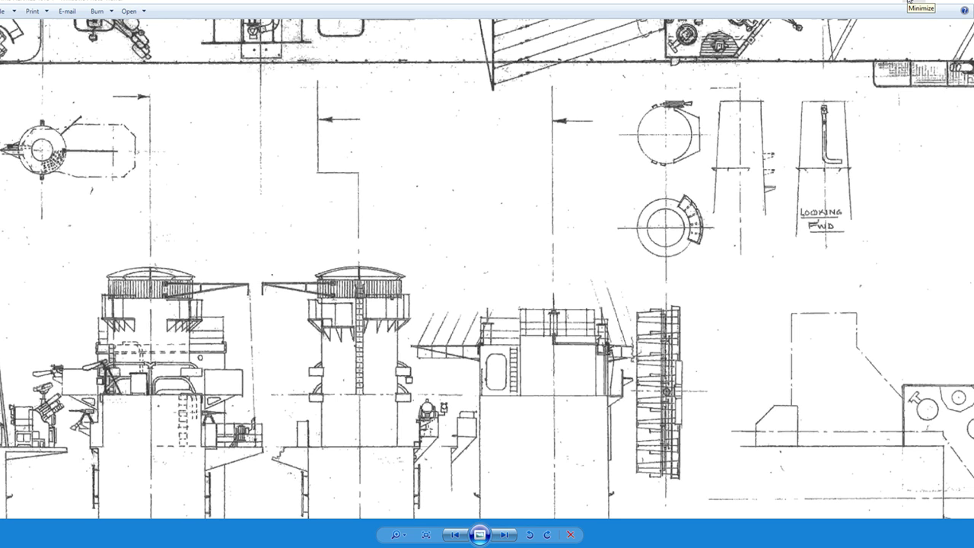
Step: Switch to the 3ds Max ship model and inspect the funnel, forward mast and railed deckhouse roof from several angles
left_click(909, 3)
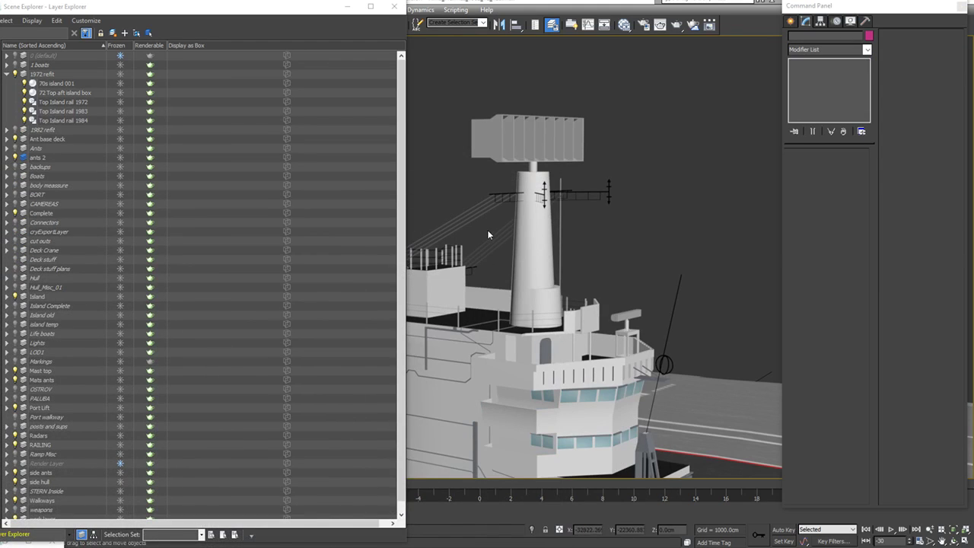
middle_click_drag(561, 268, 634, 283)
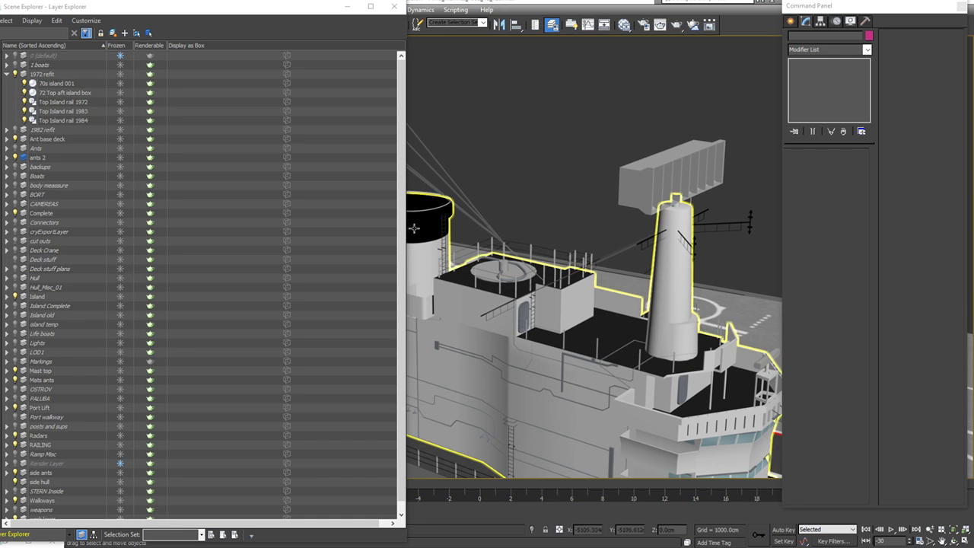
middle_click_drag(580, 305, 655, 349)
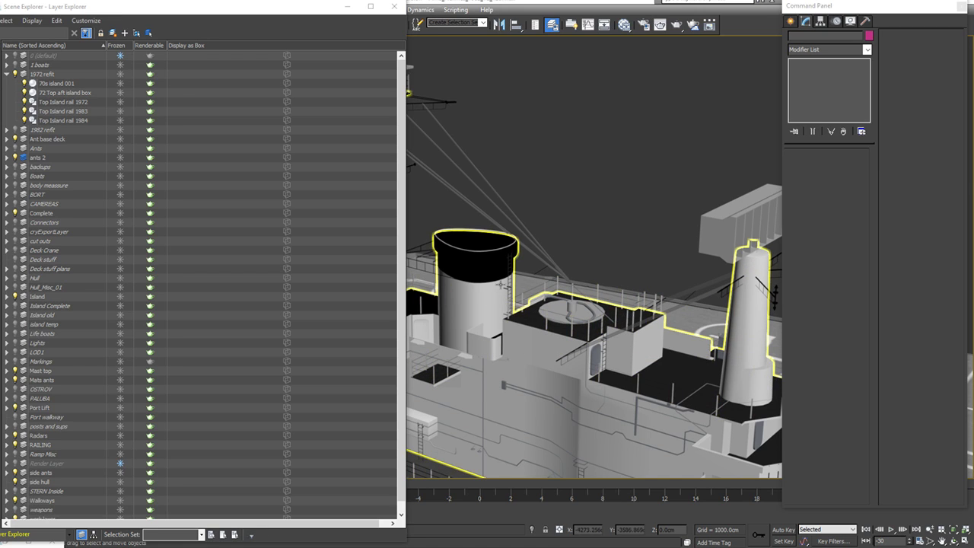
scroll(647, 314, "down", 5)
scroll(631, 314, "down", 2)
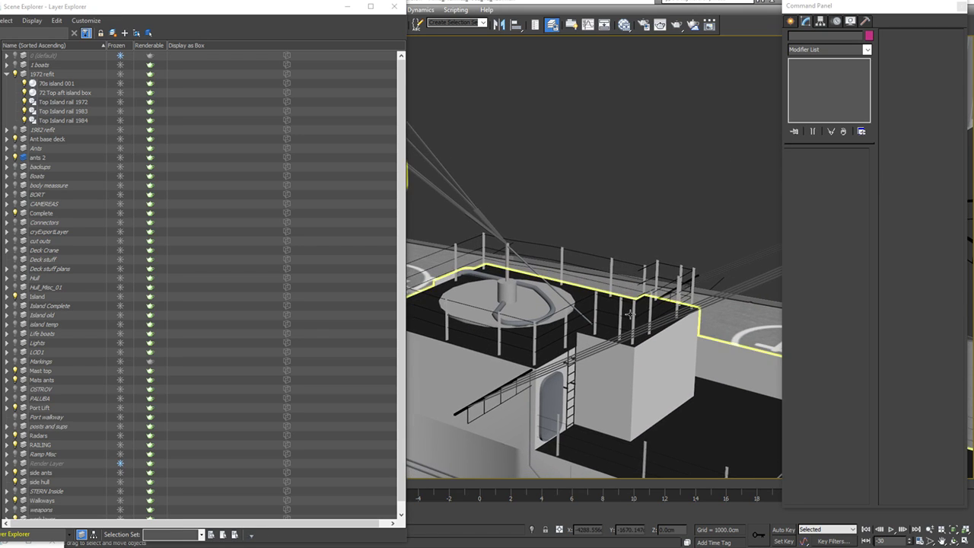
Step: Show all four viewports, minimize the Scene Explorer and bring the deckhouse roof into the Top view
key("alt+w")
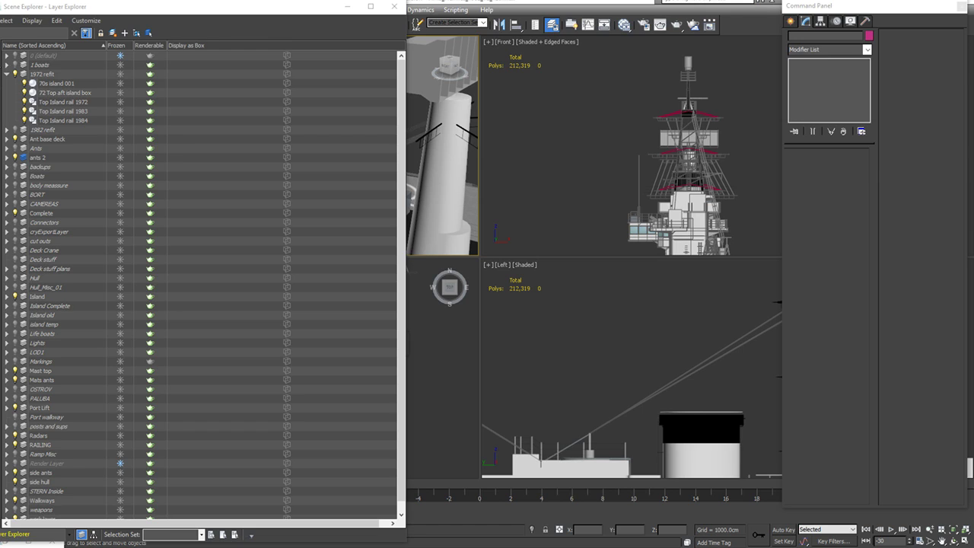
left_click(347, 6)
middle_click_drag(311, 346, 314, 440)
scroll(319, 359, "up", 5)
scroll(304, 392, "down", 3)
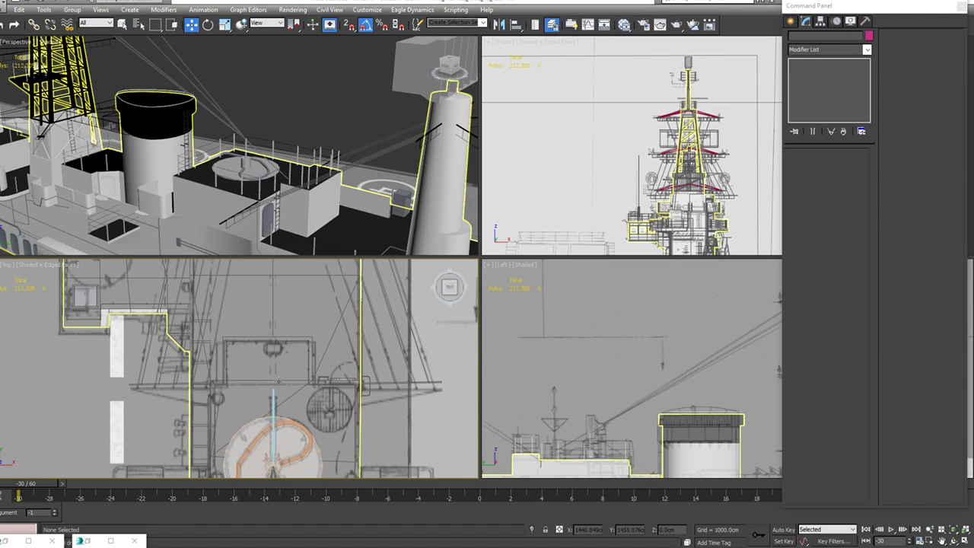
Step: Check the modelled deckhouse roof railings against the side-elevation blueprint in the Left view
middle_click_drag(623, 436, 651, 341)
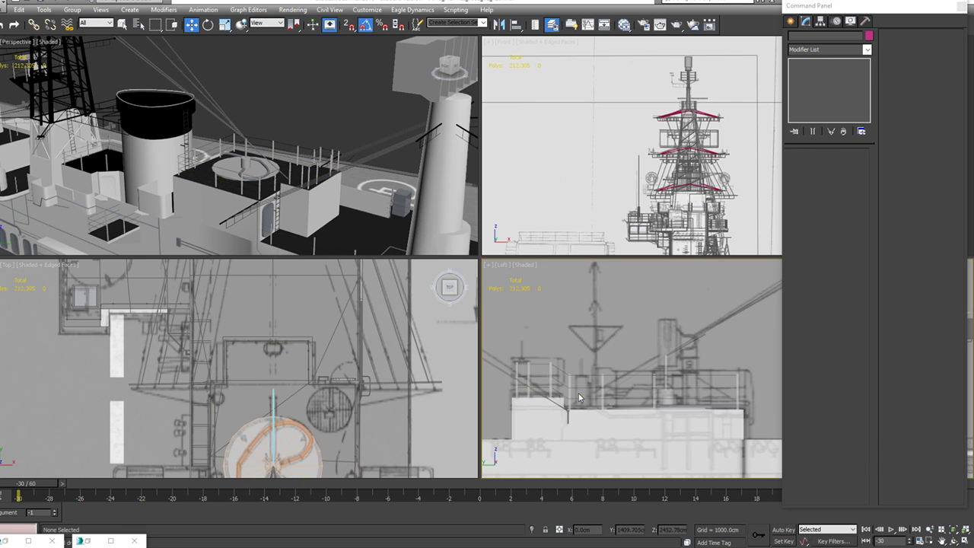
scroll(525, 371, "up", 5)
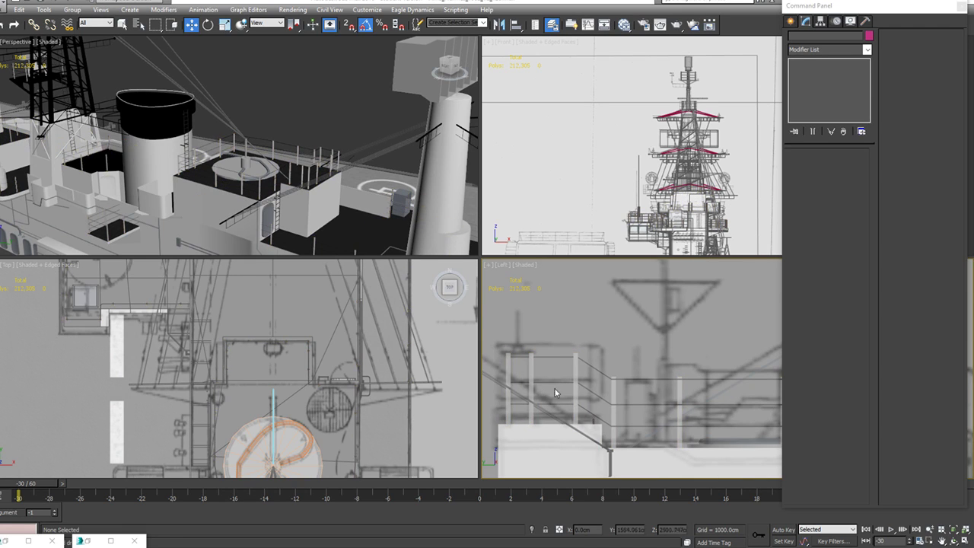
scroll(608, 399, "down", 3)
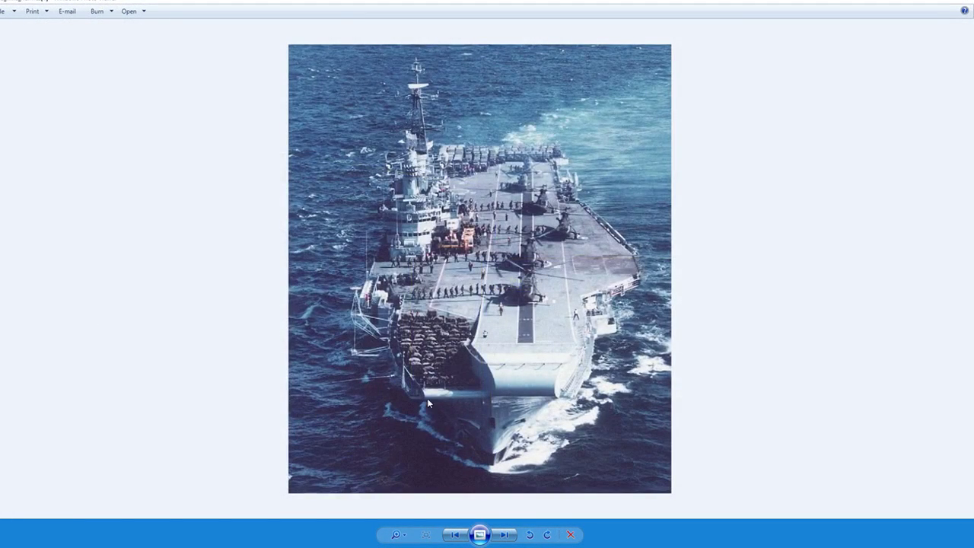
Step: Browse the ship reference photos to the black-and-white view of the island with Harriers parked alongside
key("Right")
key("Right")
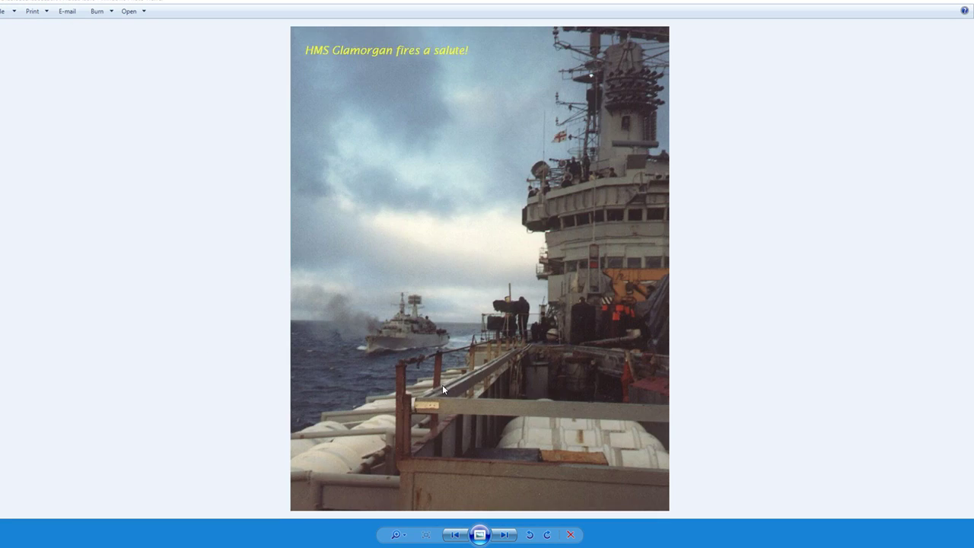
key("Right")
key("Right")
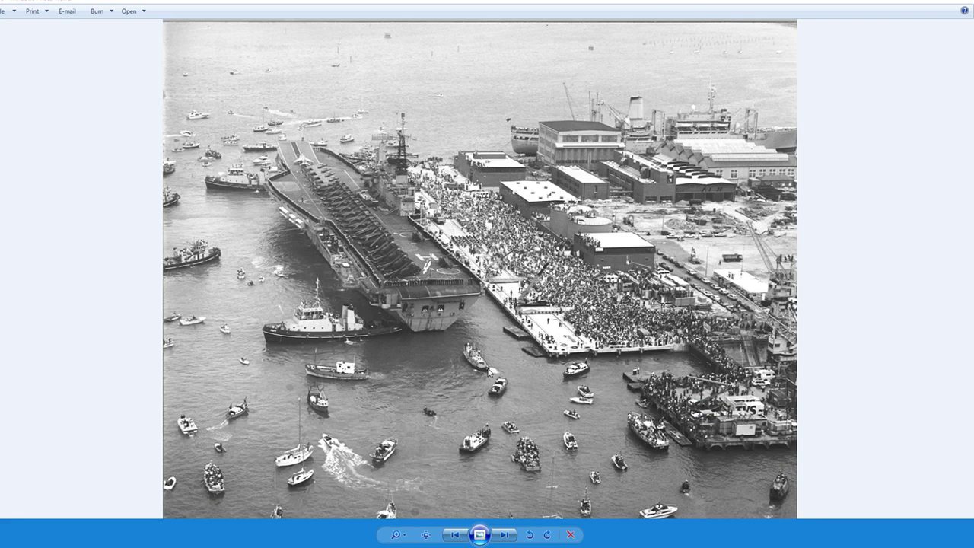
key("Right")
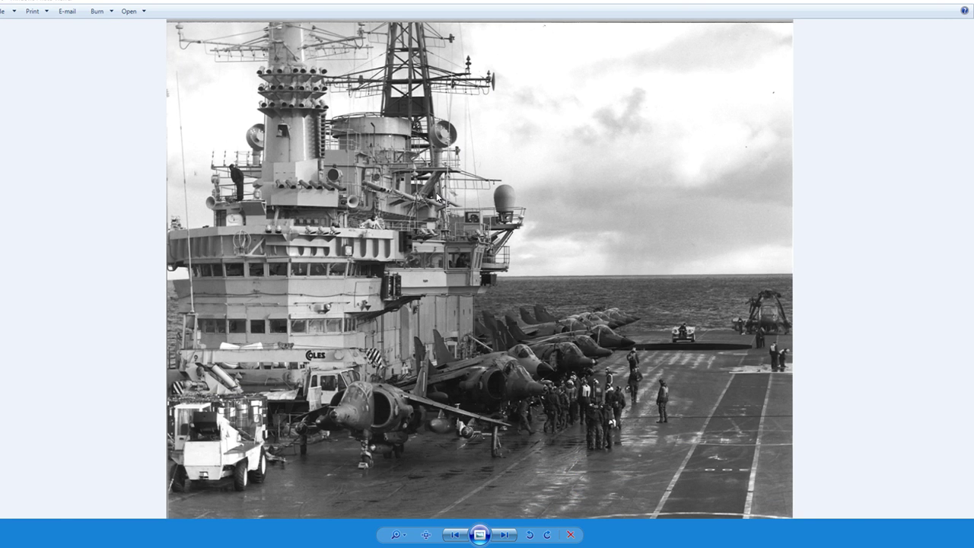
Step: Examine the funnel, dish antenna, deckhouse railings and bridge wing up close in the black-and-white island photo
scroll(411, 169, "up", 3)
left_click_drag(411, 169, 439, 283)
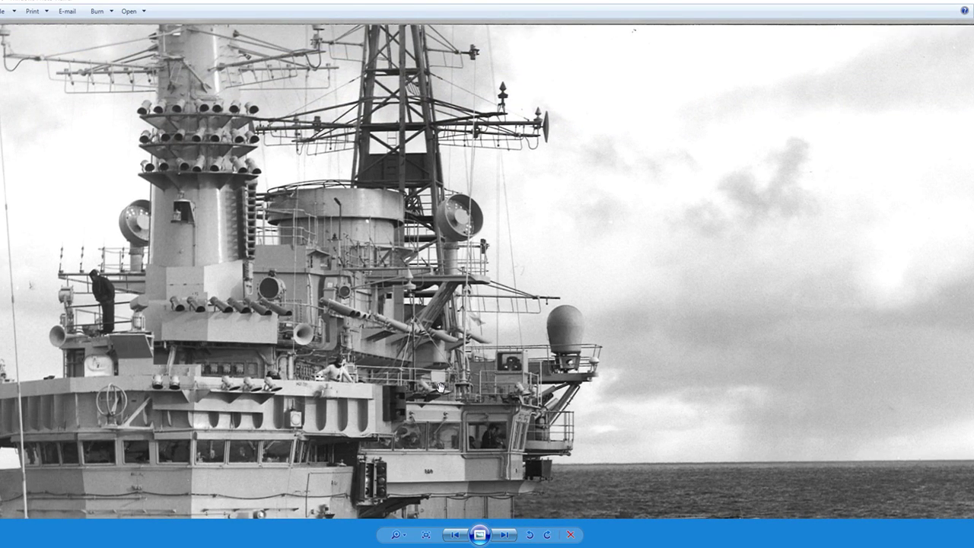
scroll(492, 200, "up", 2)
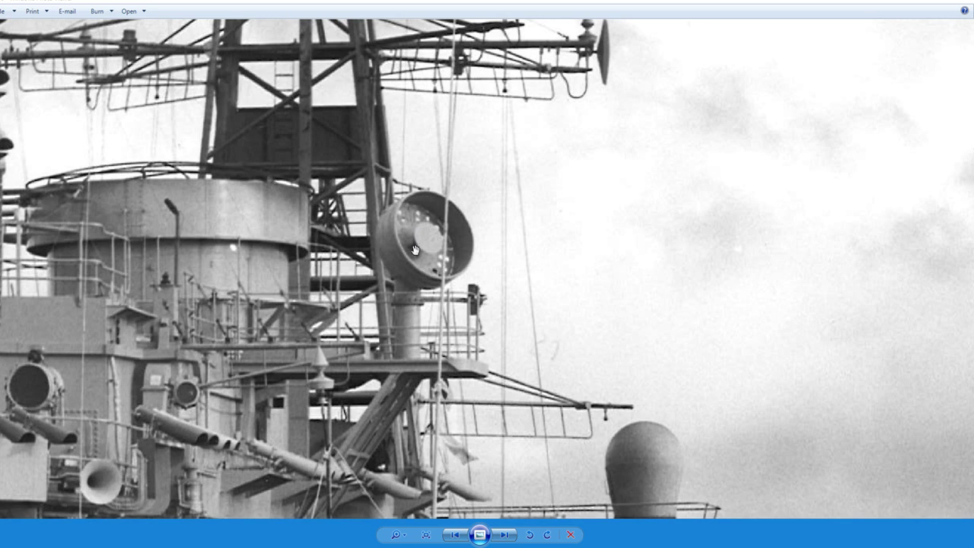
left_click_drag(414, 259, 445, 177)
left_click_drag(308, 308, 427, 124)
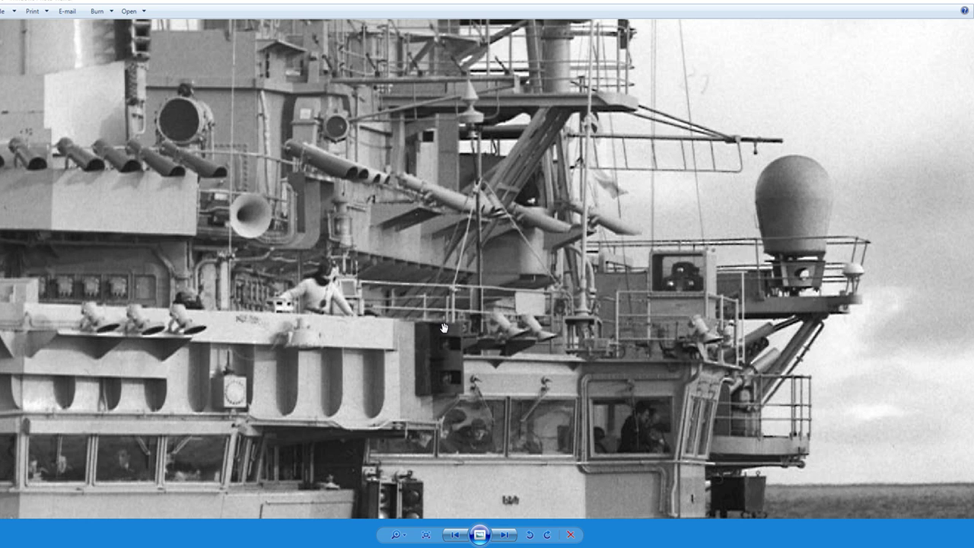
Step: Look through the following reference photos of the island and the hull side with its boats
scroll(444, 327, "down", 2)
scroll(445, 330, "down", 1)
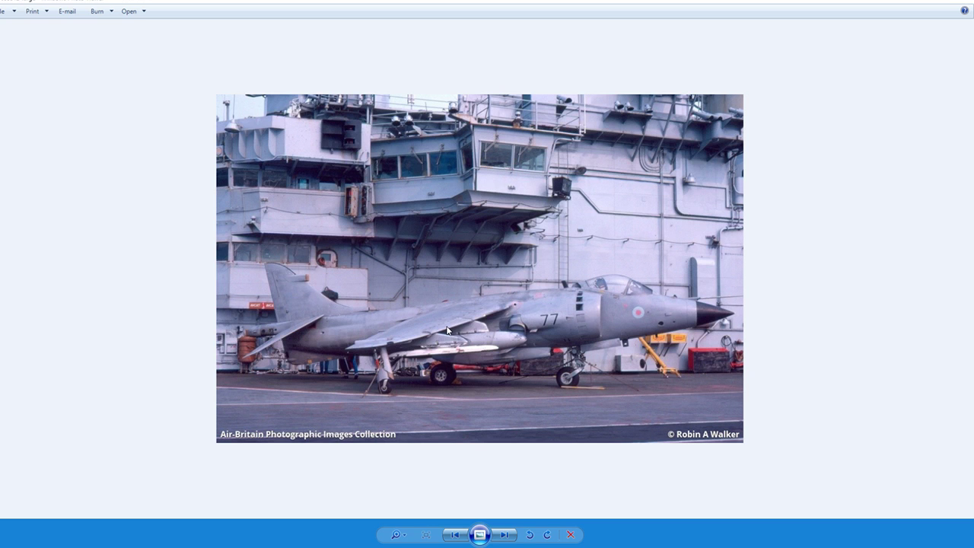
scroll(474, 298, "down", 2)
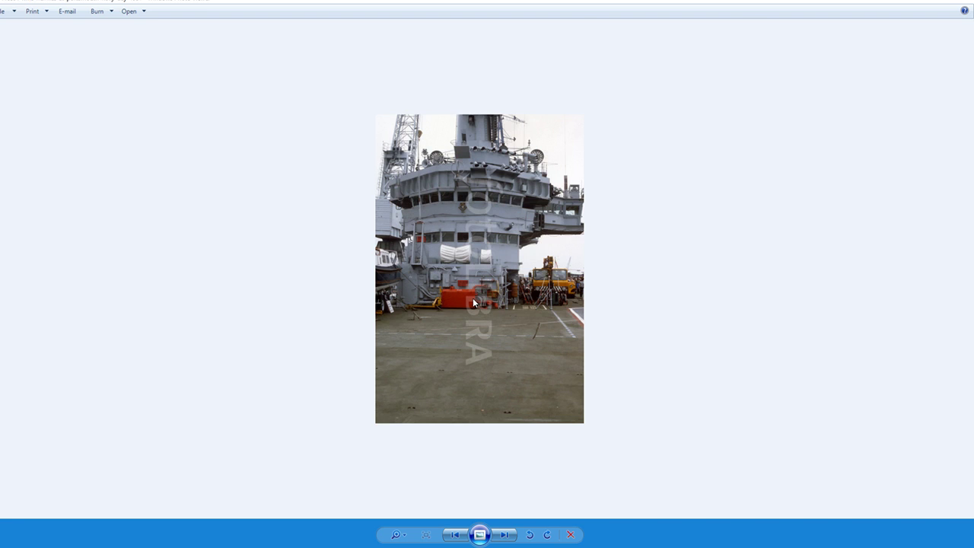
key("Right")
key("Left")
scroll(544, 221, "up", 3)
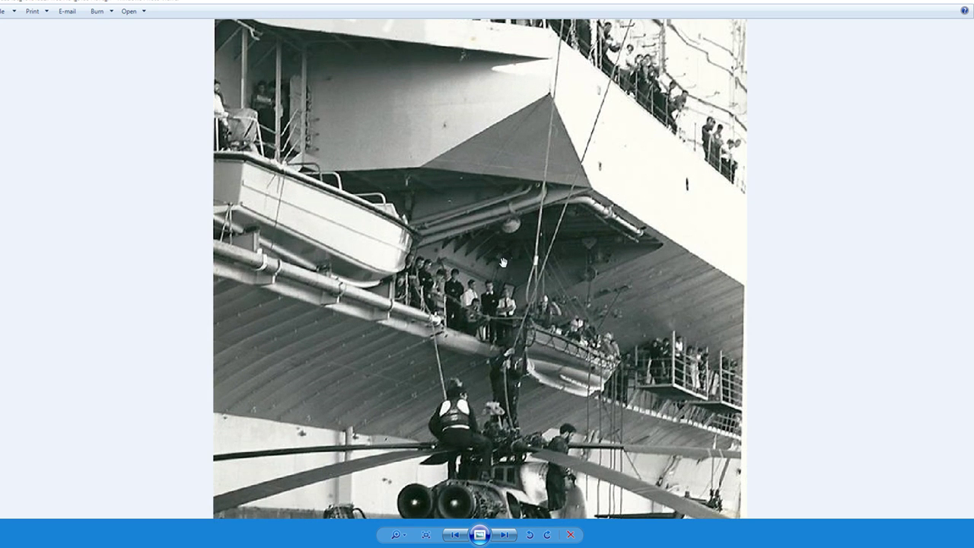
Step: Find the photo of the radome platform overlooking the helicopters on deck and enlarge it
scroll(503, 267, "down", 1)
scroll(499, 275, "down", 1)
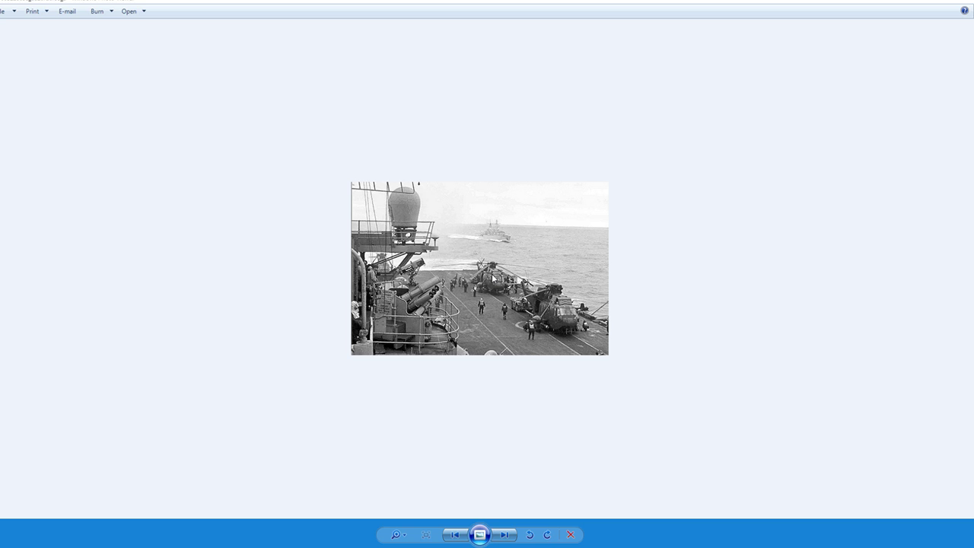
scroll(491, 280, "down", 1)
scroll(490, 277, "up", 1)
scroll(493, 274, "up", 3, "ctrl")
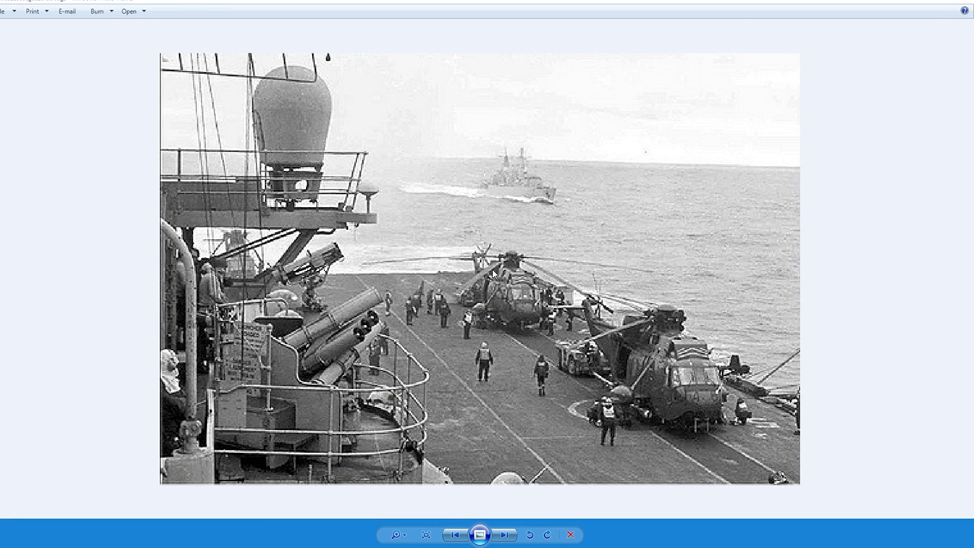
Step: Examine the colour island photo up close and look through the hull sponson and aerial flight-deck photos
scroll(493, 275, "down", 1)
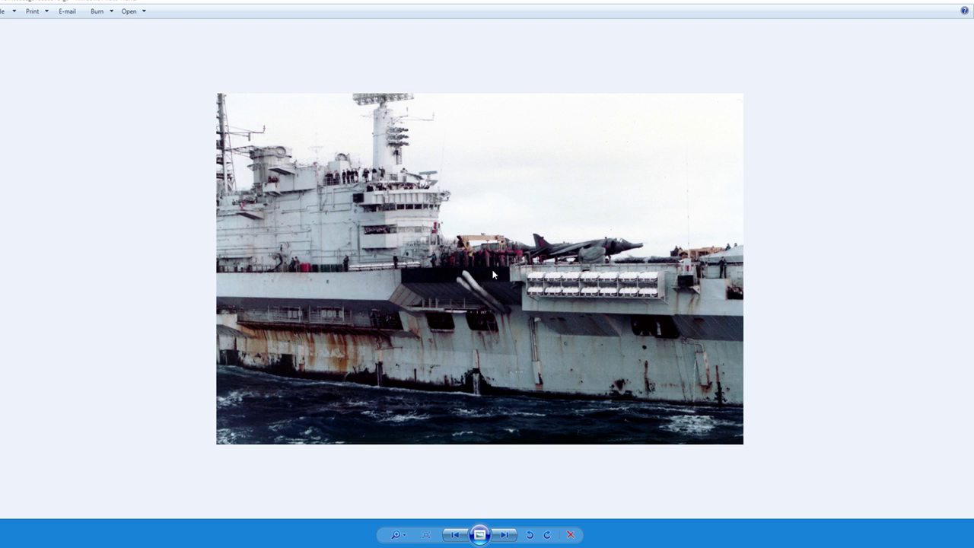
scroll(493, 274, "up", 3, "ctrl")
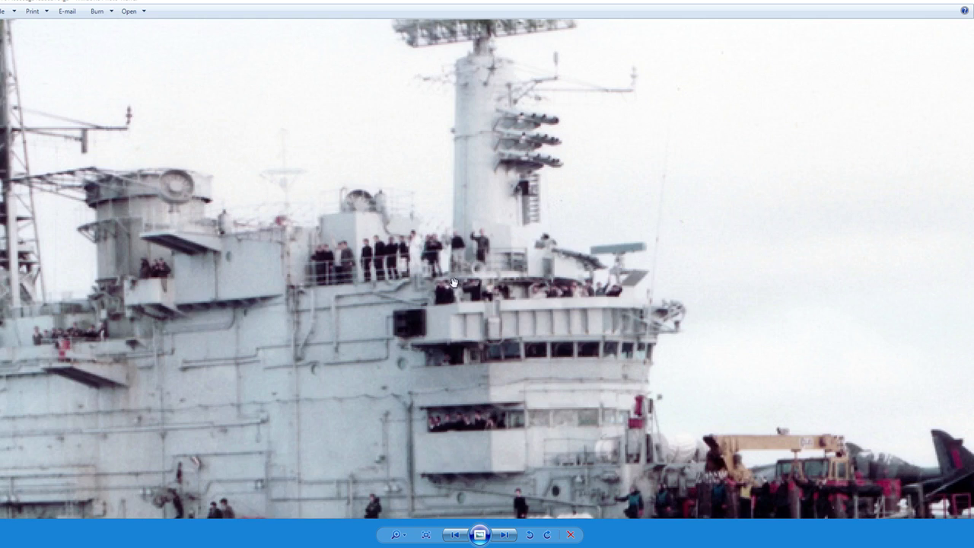
scroll(471, 297, "down", 3)
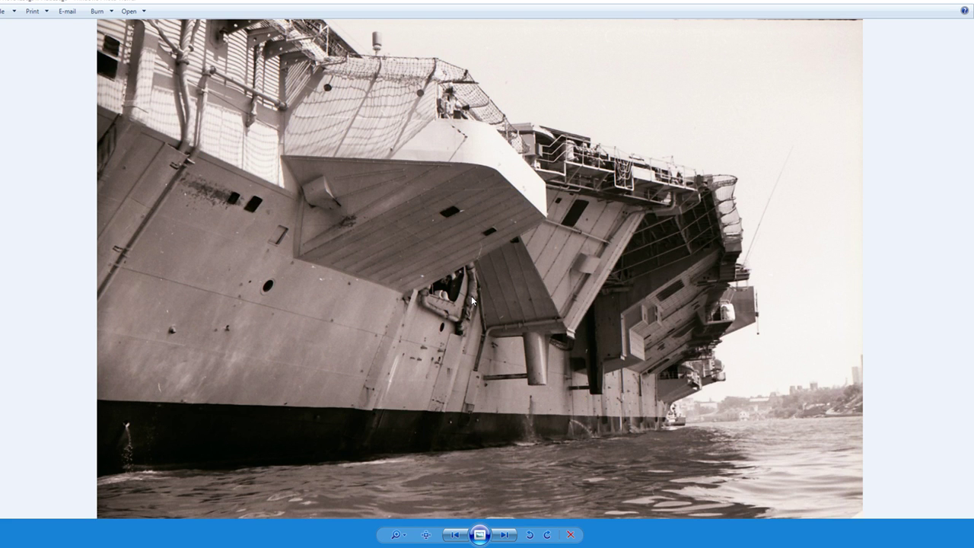
scroll(472, 301, "down", 2)
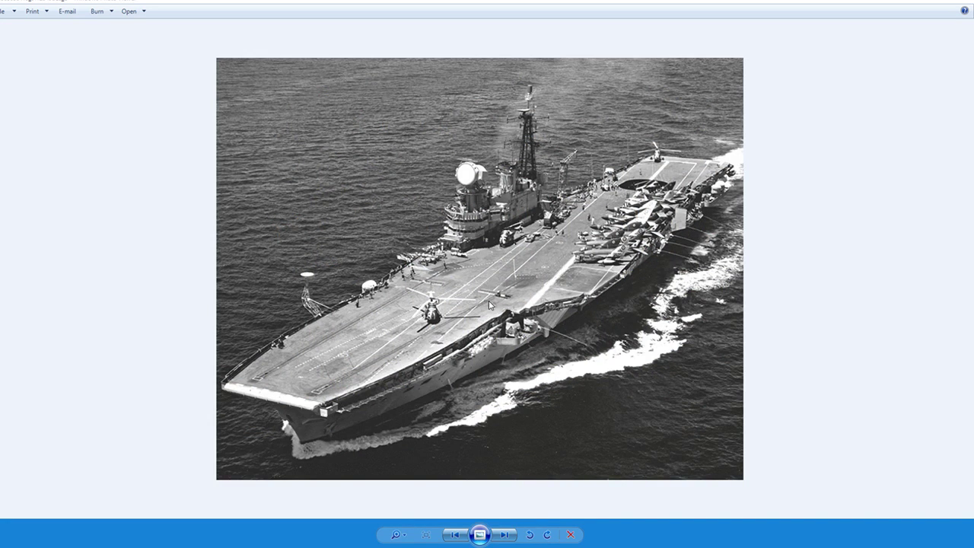
scroll(636, 177, "down", 2)
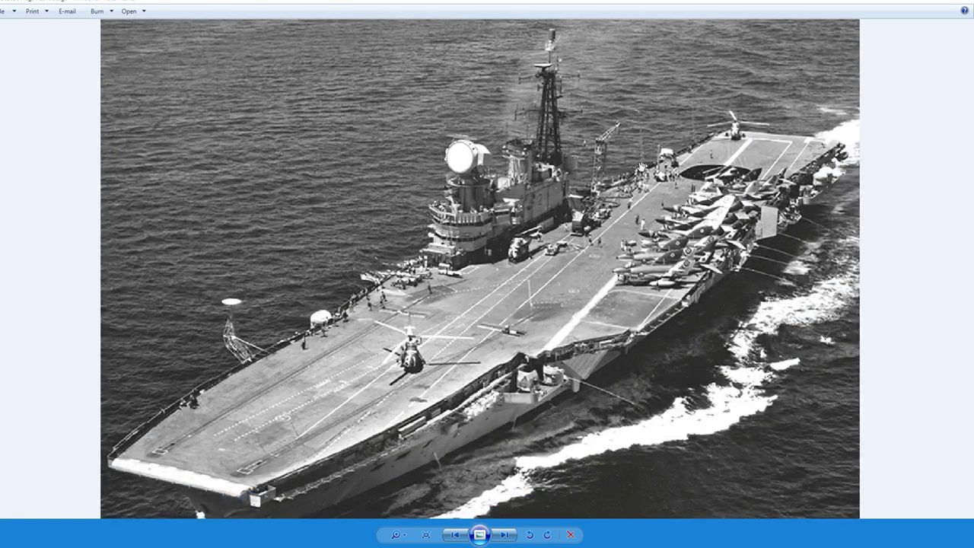
scroll(643, 170, "down", 1)
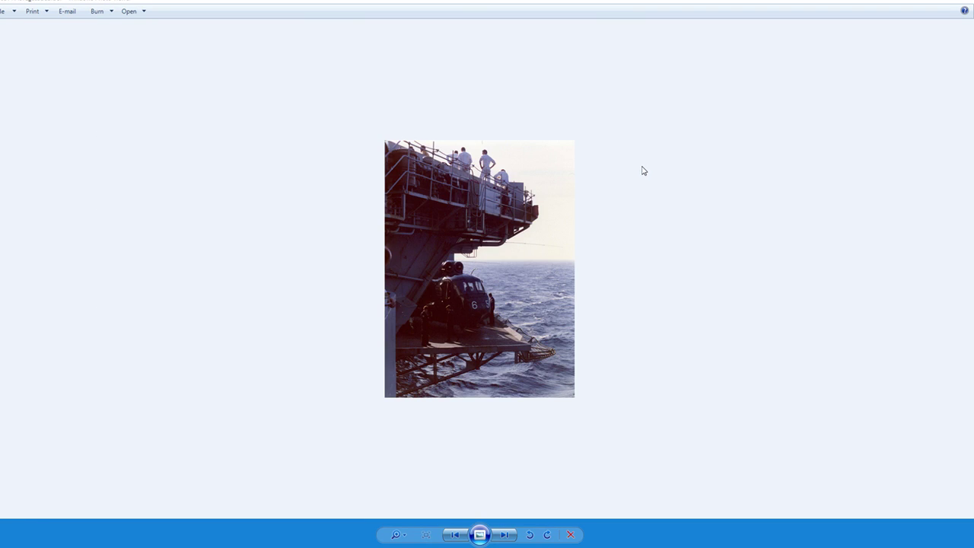
Step: Inspect the photos of the helicopter on the side lift and the railed launcher platform up close
scroll(461, 208, "up", 2, "ctrl")
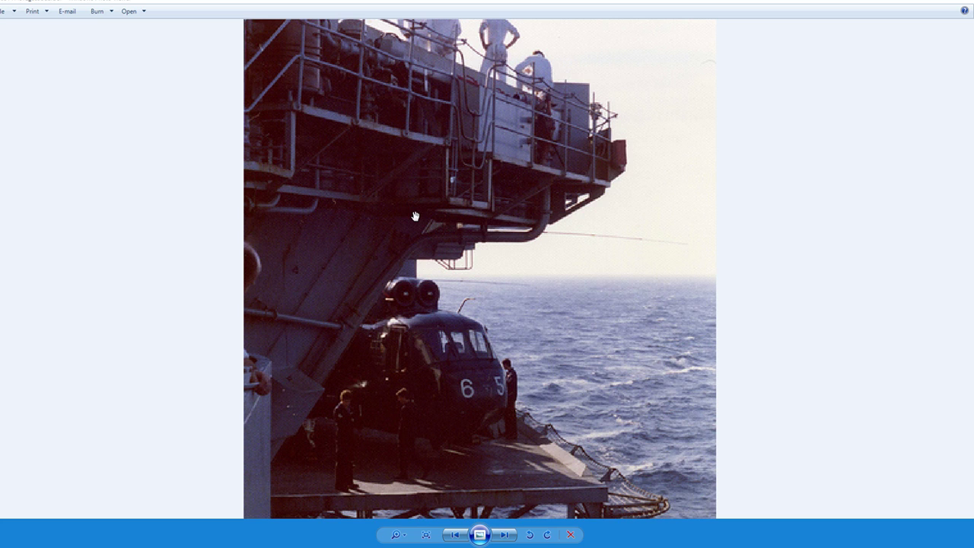
scroll(415, 216, "down", 2, "ctrl")
scroll(417, 217, "down", 1)
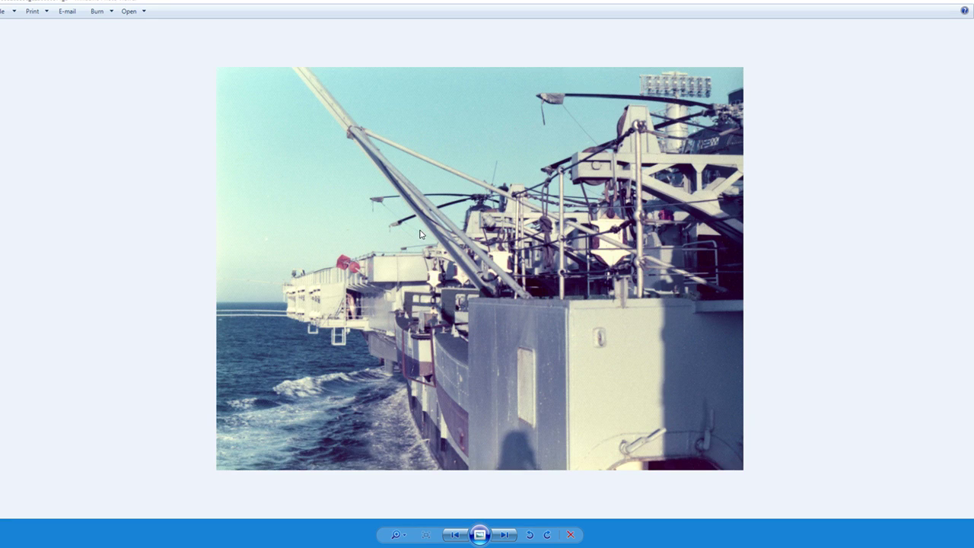
scroll(423, 234, "down", 1)
scroll(426, 234, "down", 1)
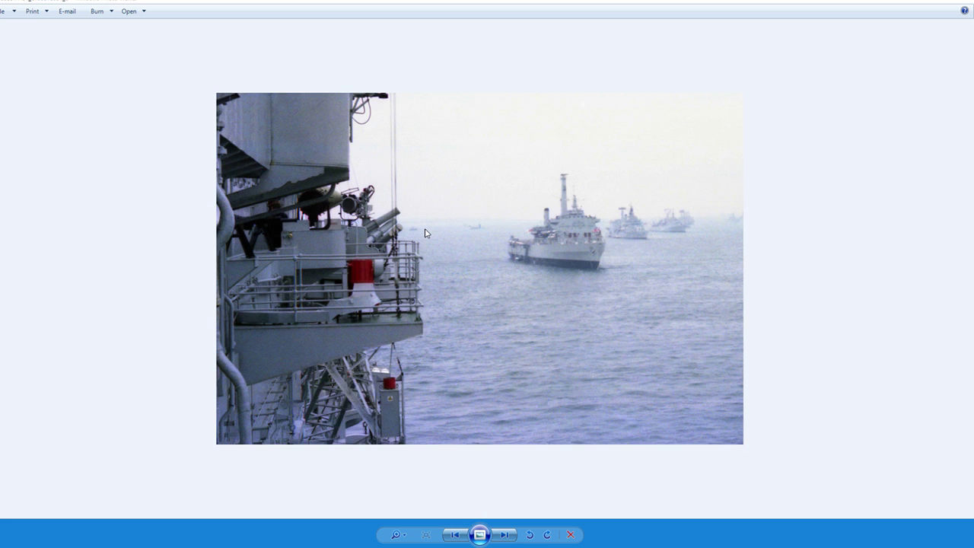
scroll(424, 234, "up", 2, "ctrl")
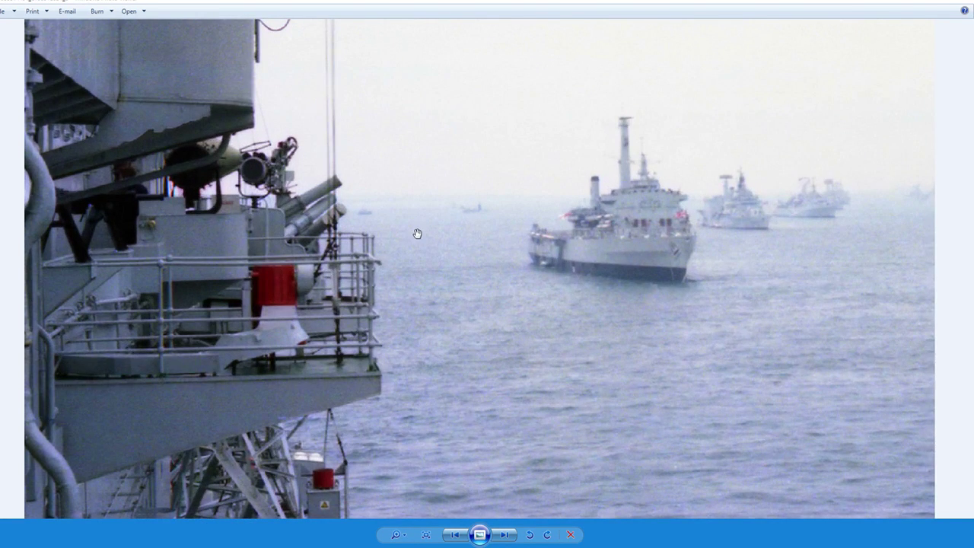
left_click_drag(418, 233, 431, 285)
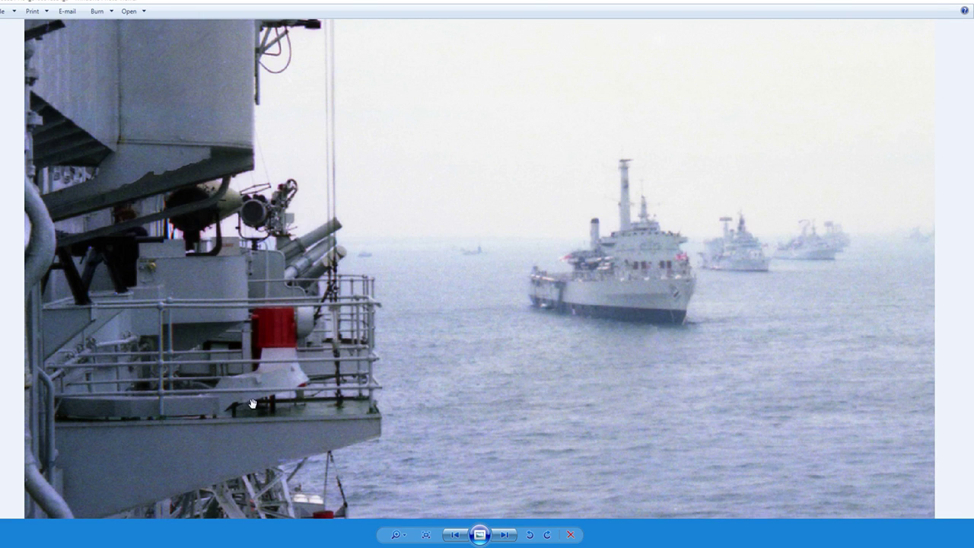
Step: Browse past the Harrier landing photo and the colour view of the island and lattice mast to the ships in formation
key("Right")
key("Right")
key("Right")
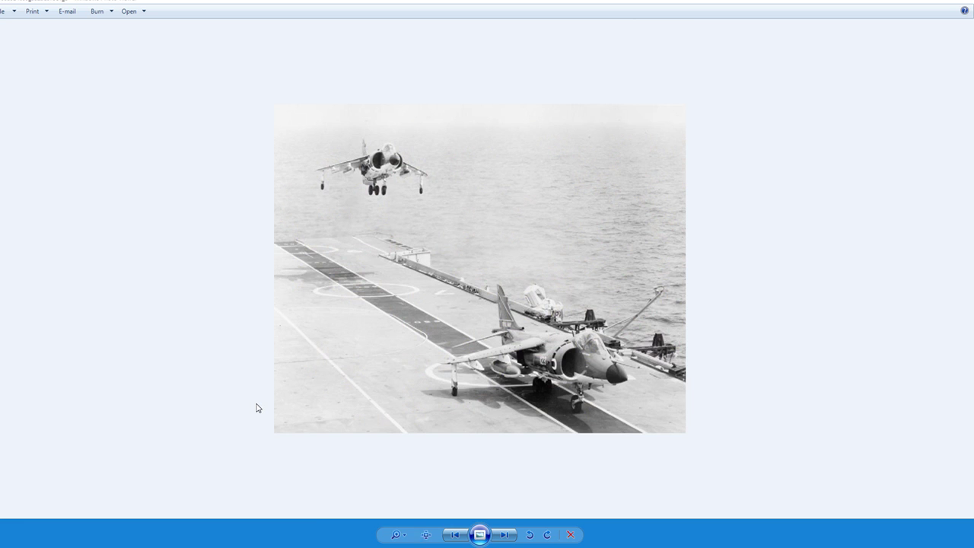
key("Right")
key("Left")
key("Right")
key("Right")
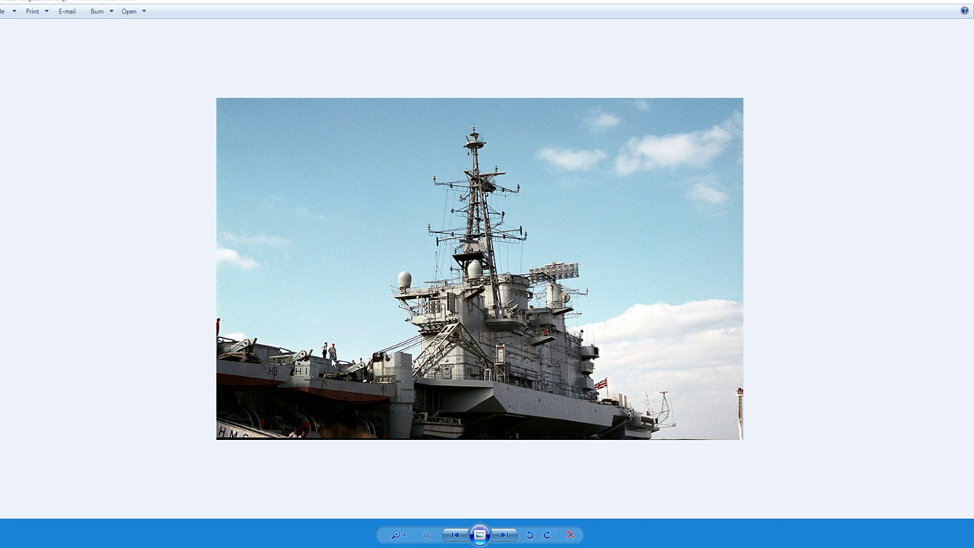
key("Right")
key("Right")
key("Right")
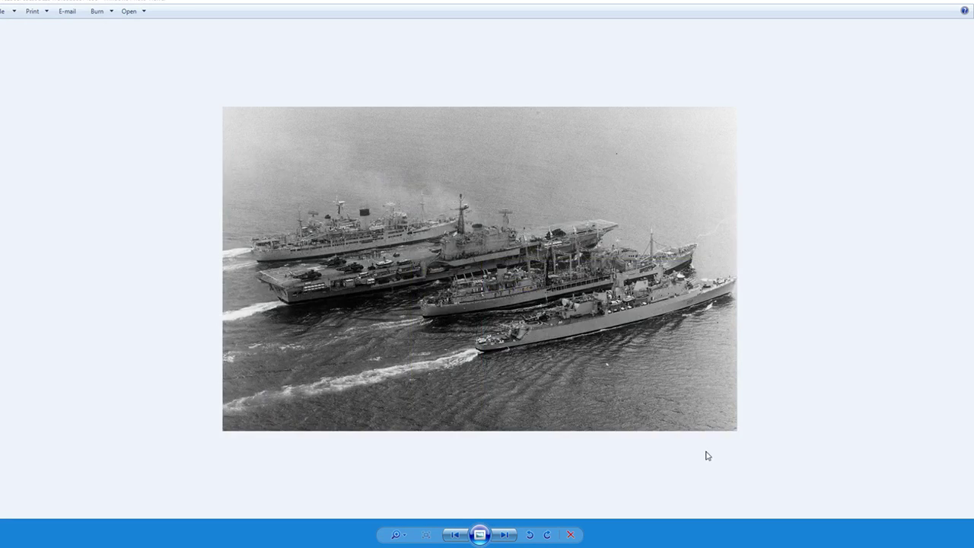
Step: Find the colour flight-deck photo with helicopters and a boat beside the island, and examine the island's aft end up close
key("Right")
key("Right")
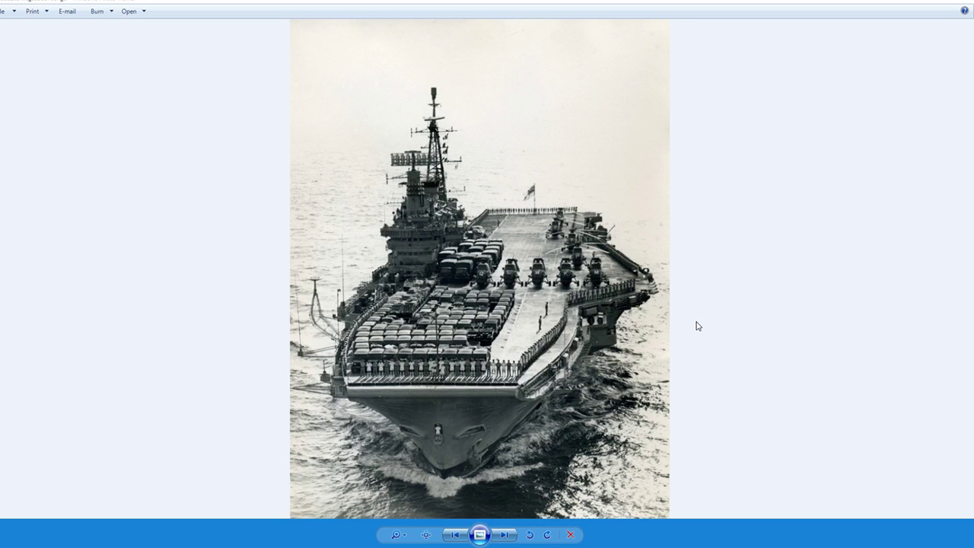
key("Right")
key("Right")
key("Right")
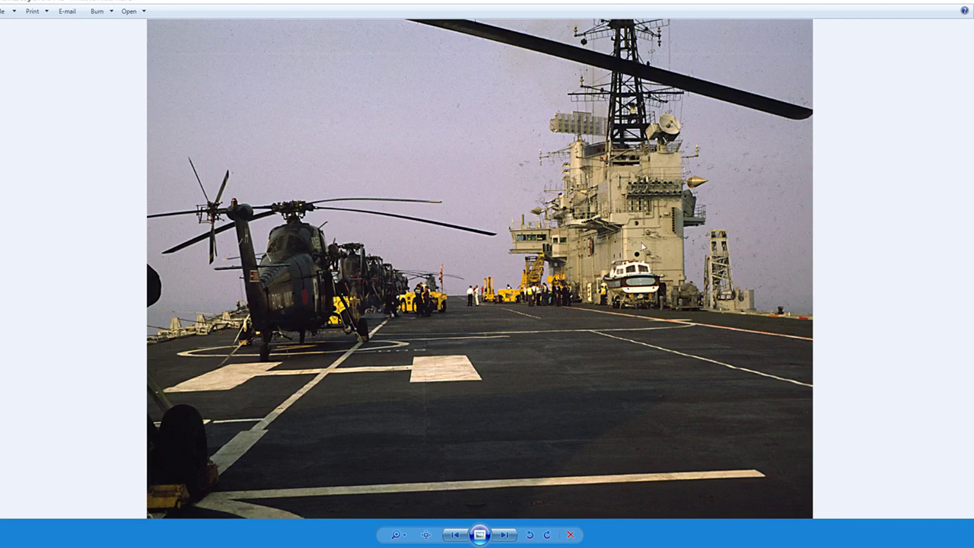
scroll(609, 177, "up", 3)
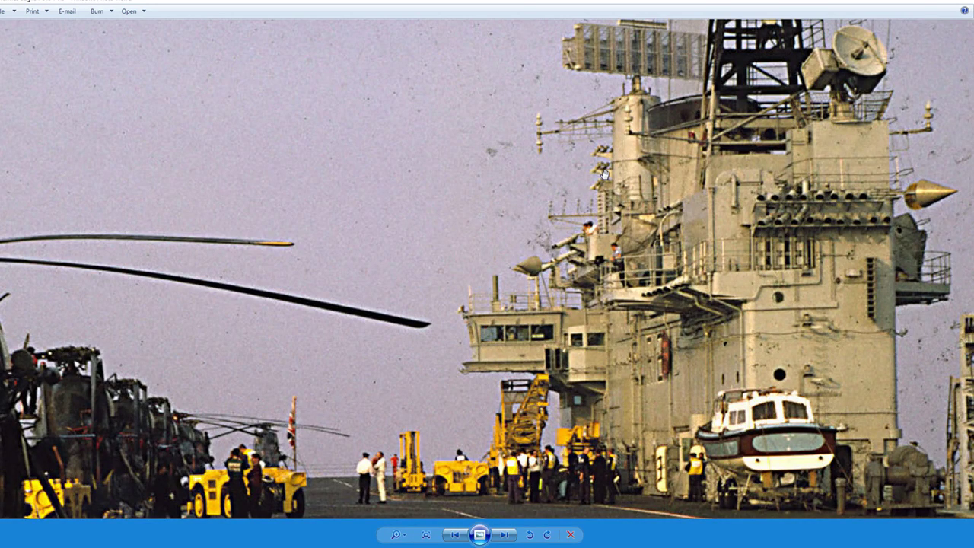
scroll(604, 175, "down", 3)
Step: Move on to the black-and-white bow view with helicopters on deck and examine the island's forward face up close
key("Right")
key("Right")
key("Right")
key("Right")
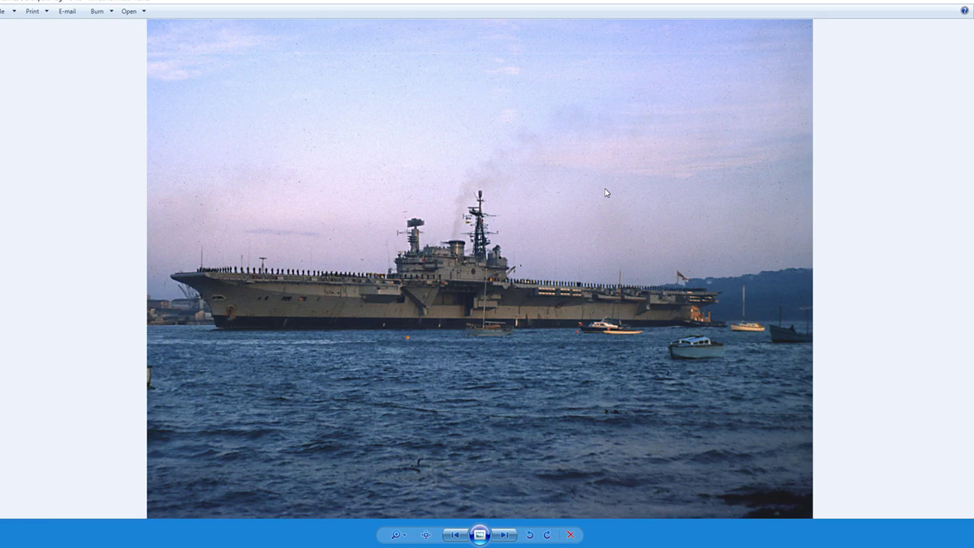
key("Right")
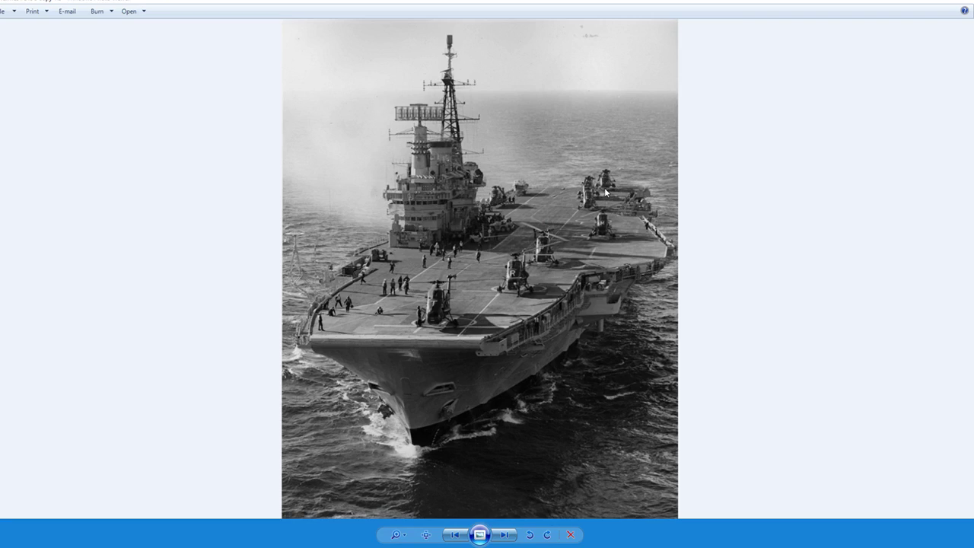
scroll(479, 163, "up", 3)
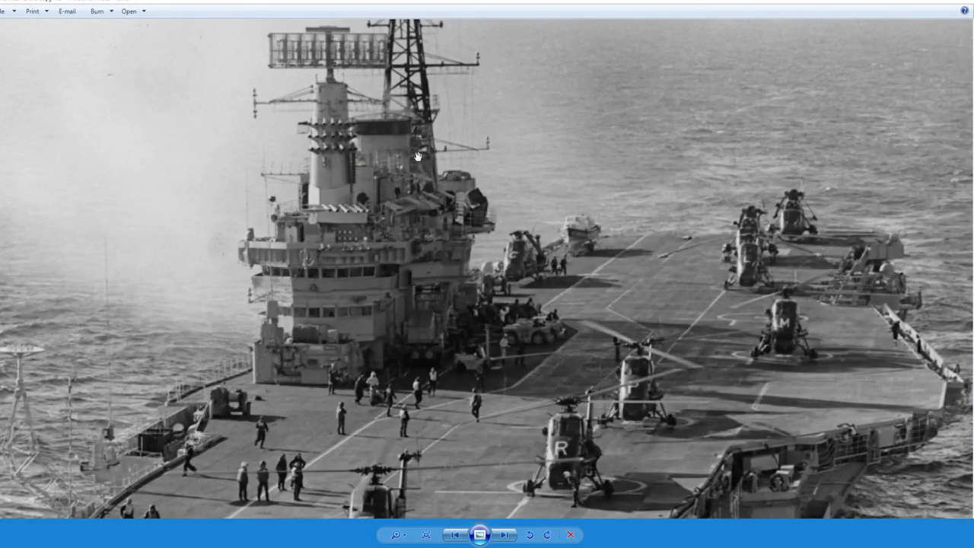
scroll(417, 156, "down", 3)
Step: Examine the R12 island, funnel and masts up close in the black-and-white photos from the port side and the snowy dockside
key("Right")
scroll(418, 158, "up", 2)
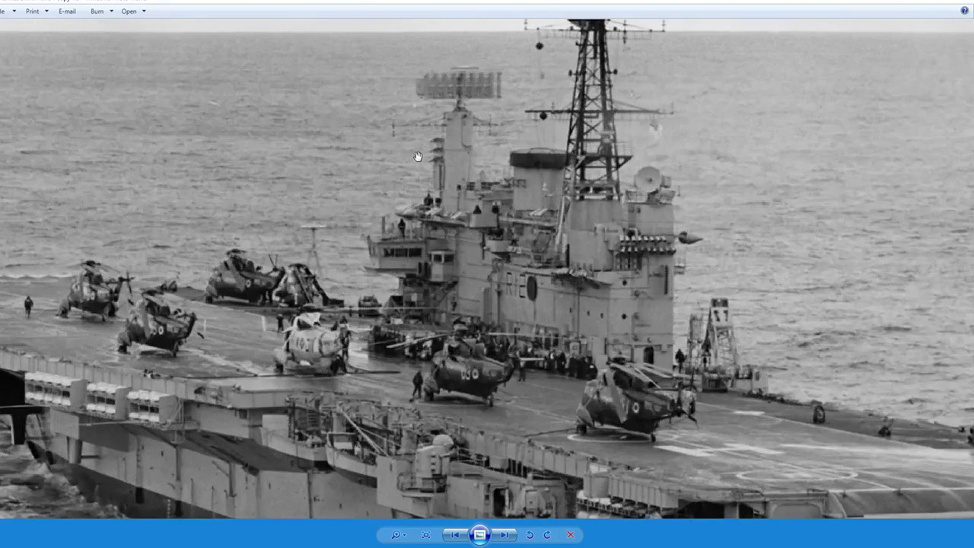
key("Right")
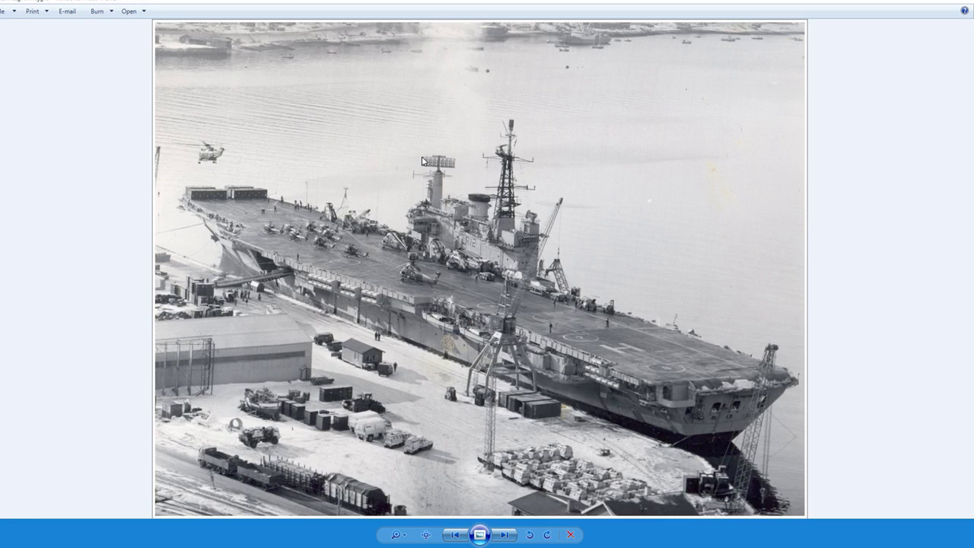
scroll(423, 161, "up", 3)
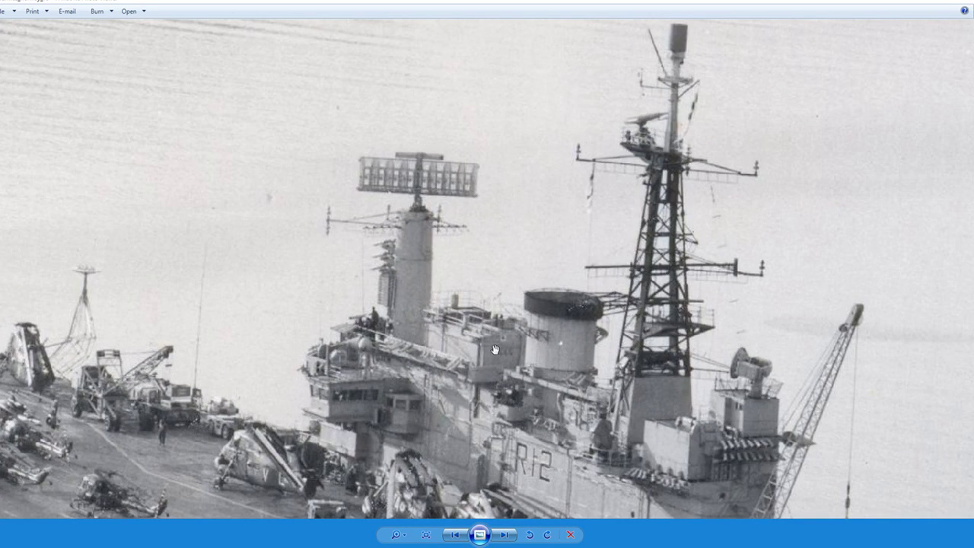
left_click_drag(495, 349, 487, 303)
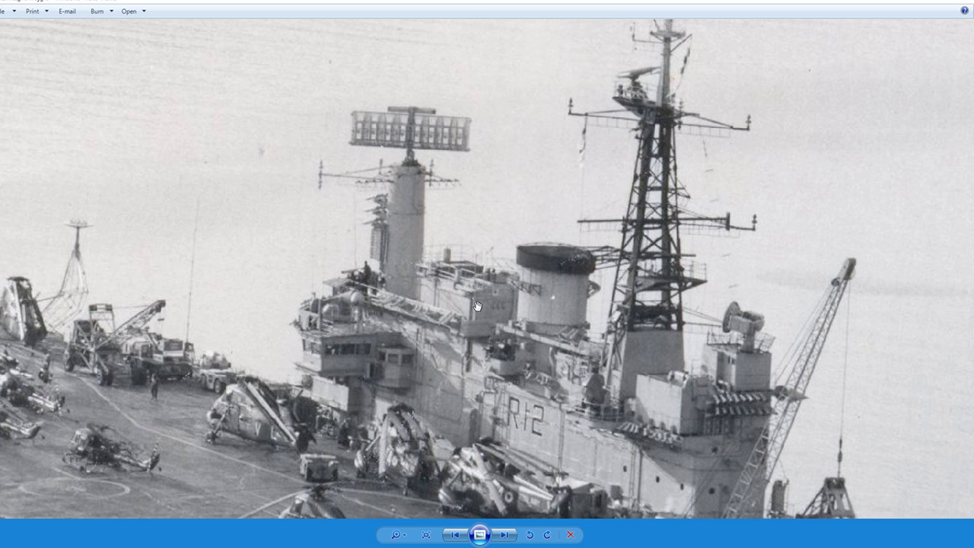
key("Right")
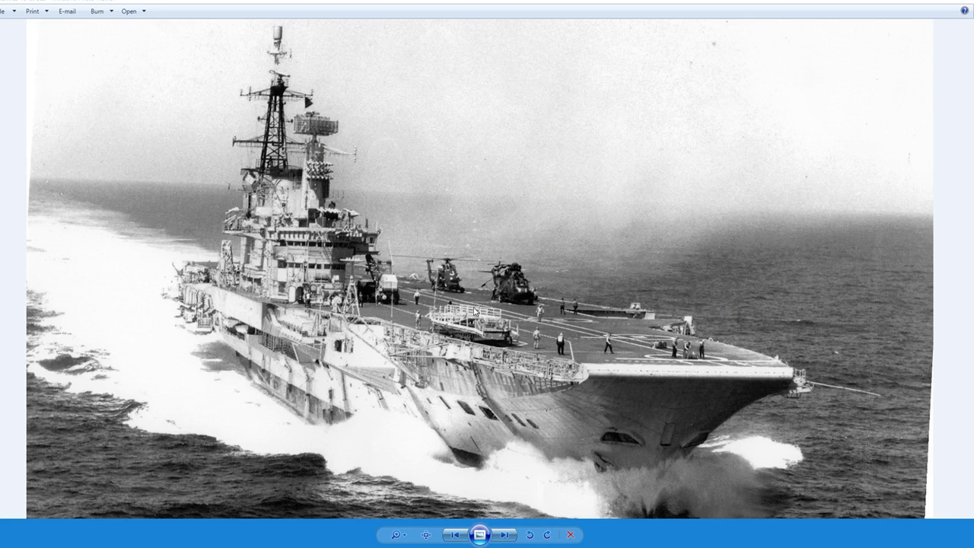
Step: Look through the remaining whole-ship photos, including the bow, stern, anchored and quayside views
scroll(284, 272, "down", 1)
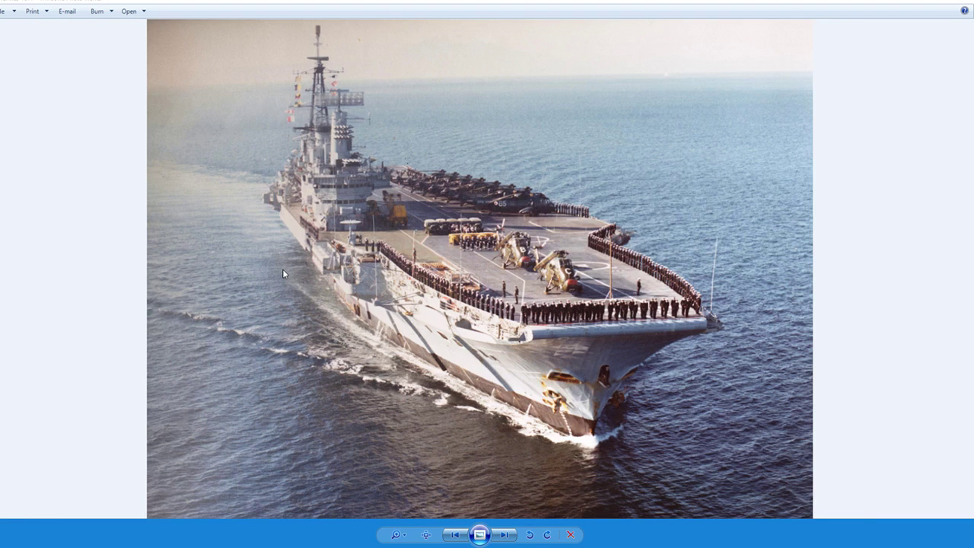
scroll(282, 273, "up", 1)
scroll(283, 273, "down", 4)
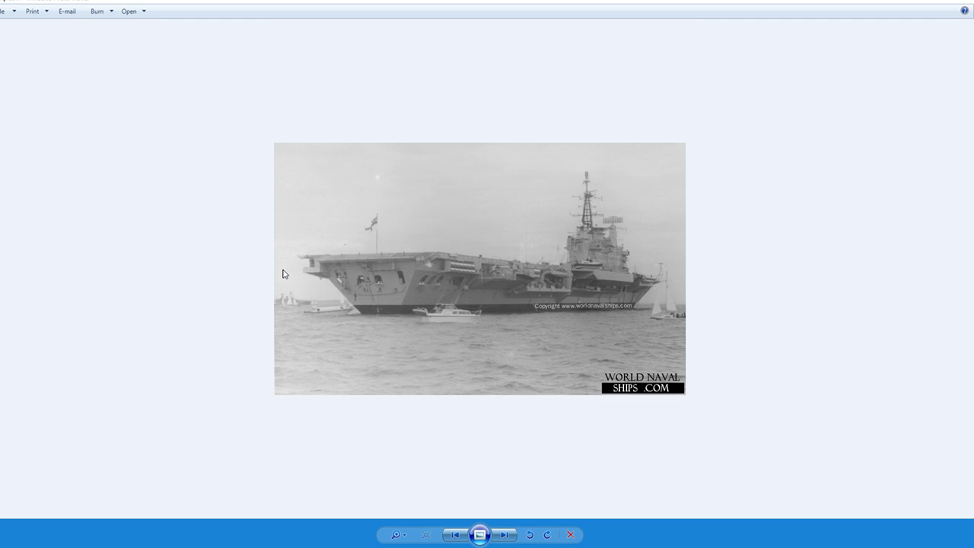
scroll(284, 272, "down", 1)
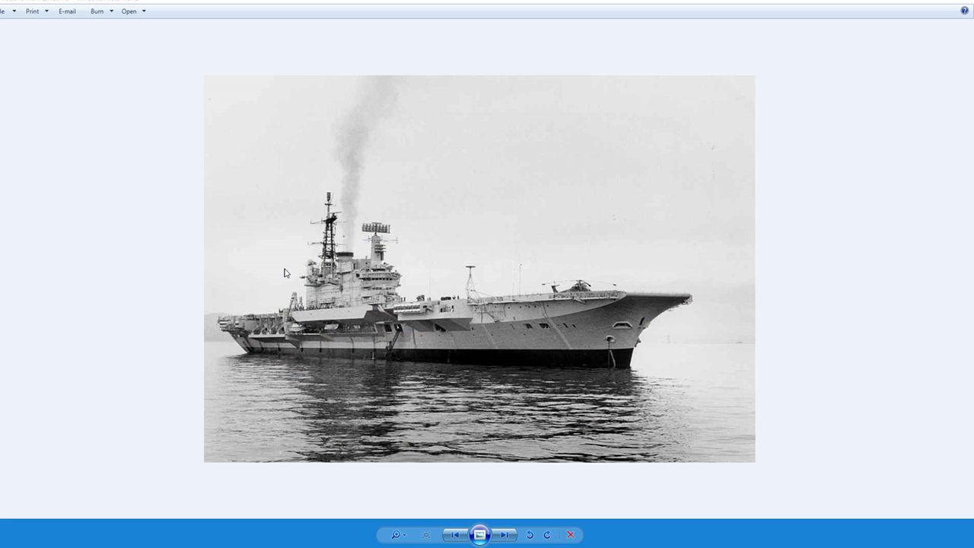
scroll(284, 273, "down", 1)
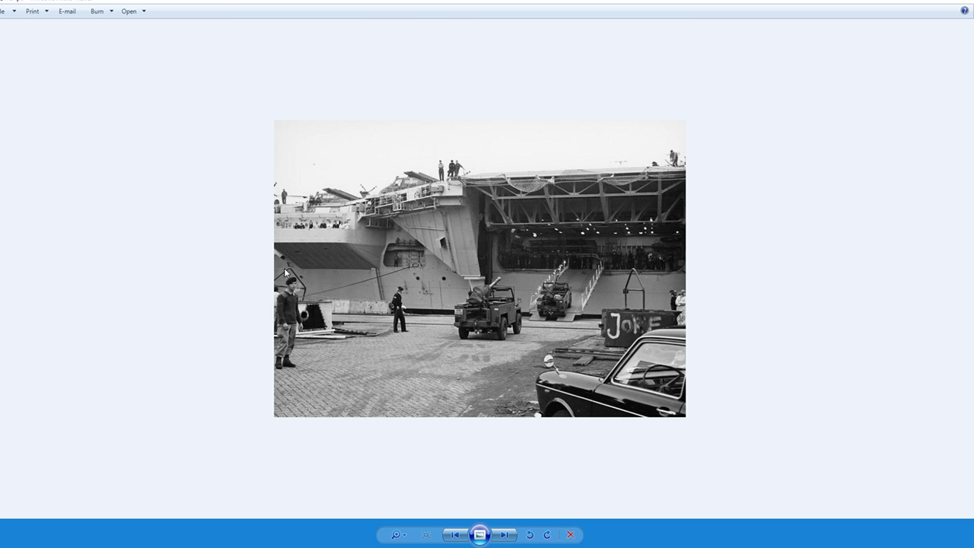
scroll(285, 273, "down", 2)
scroll(284, 273, "down", 1)
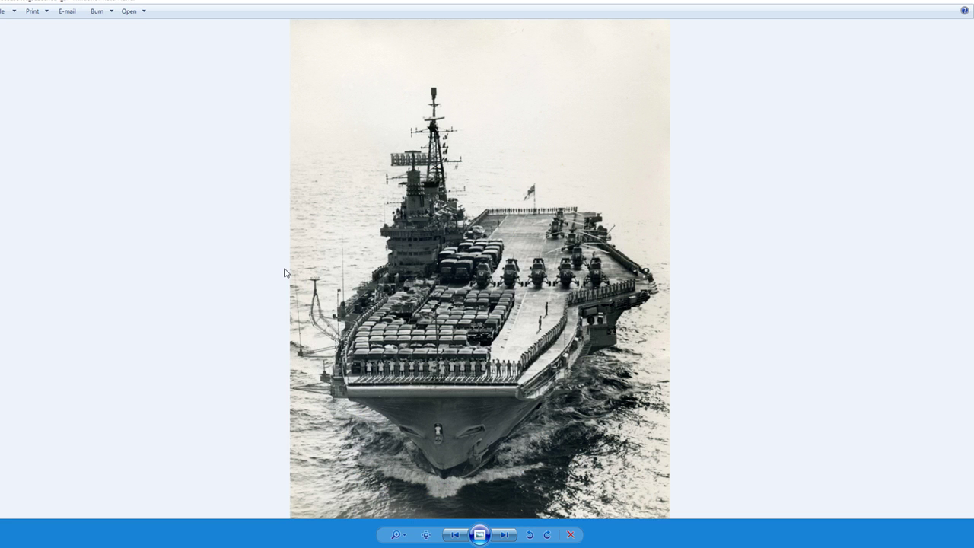
scroll(284, 273, "down", 2)
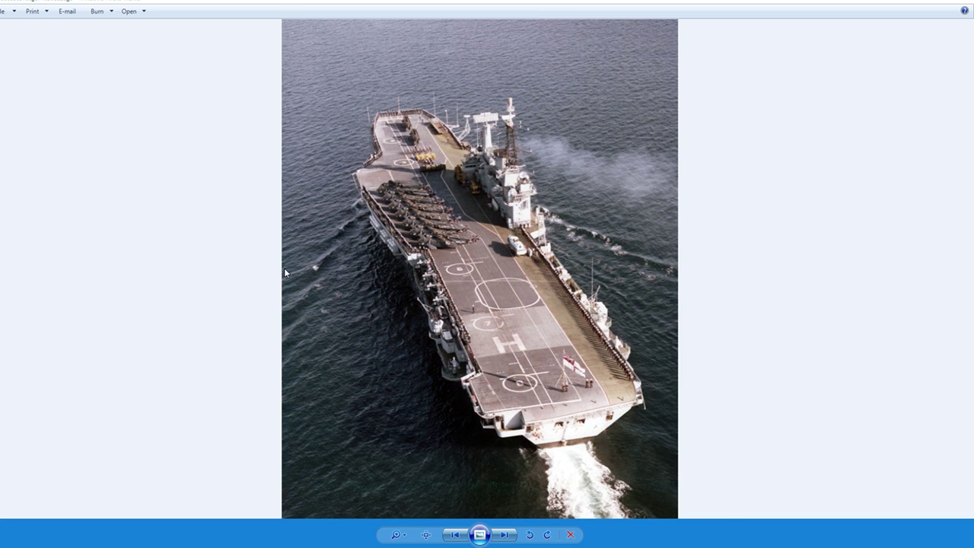
scroll(285, 272, "down", 1)
scroll(284, 272, "down", 1)
scroll(526, 125, "down", 1)
Step: Switch back to 3ds Max and examine the deckhouse in the side plan and the area beside the funnel in the top plan
left_click(953, 1)
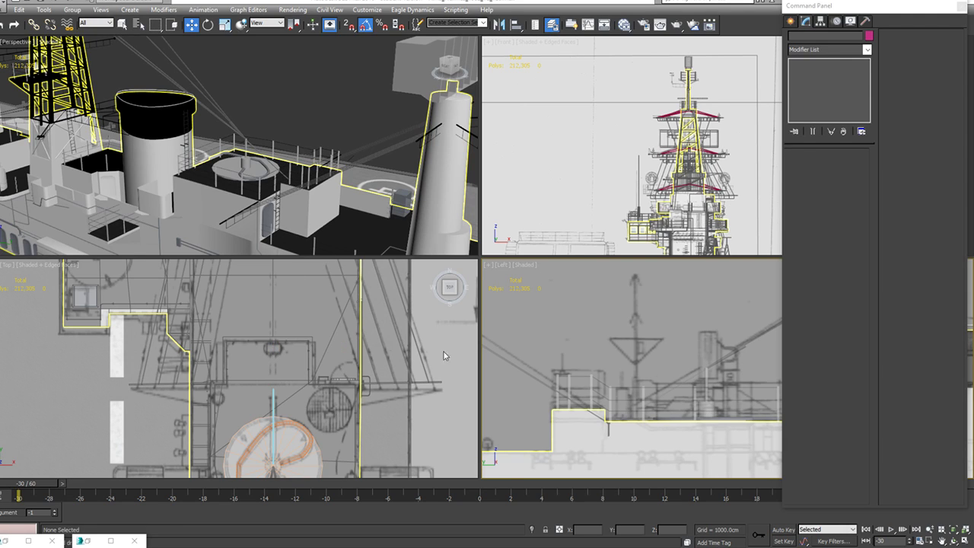
middle_click_drag(682, 397, 577, 414)
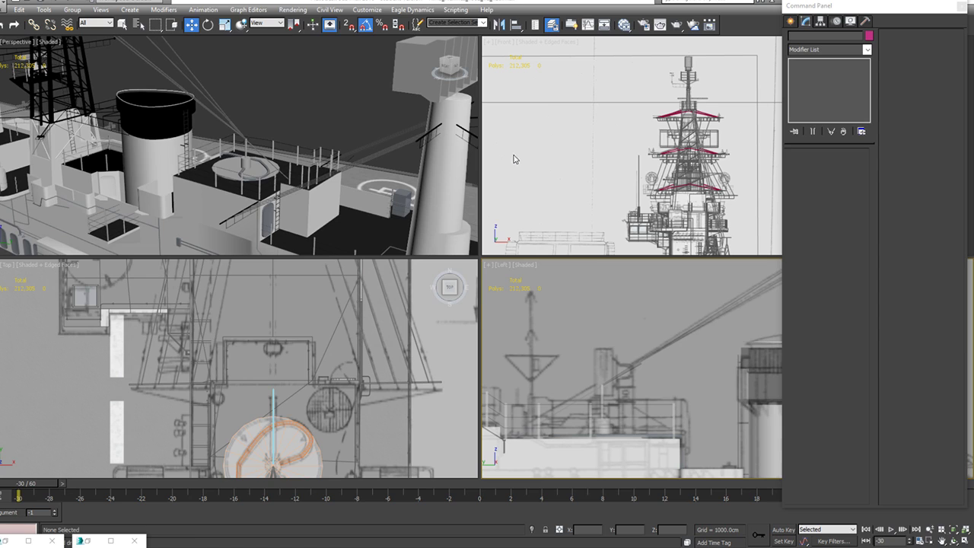
middle_click_drag(368, 414, 364, 260)
middle_click_drag(353, 368, 347, 251)
middle_click_drag(385, 403, 387, 344)
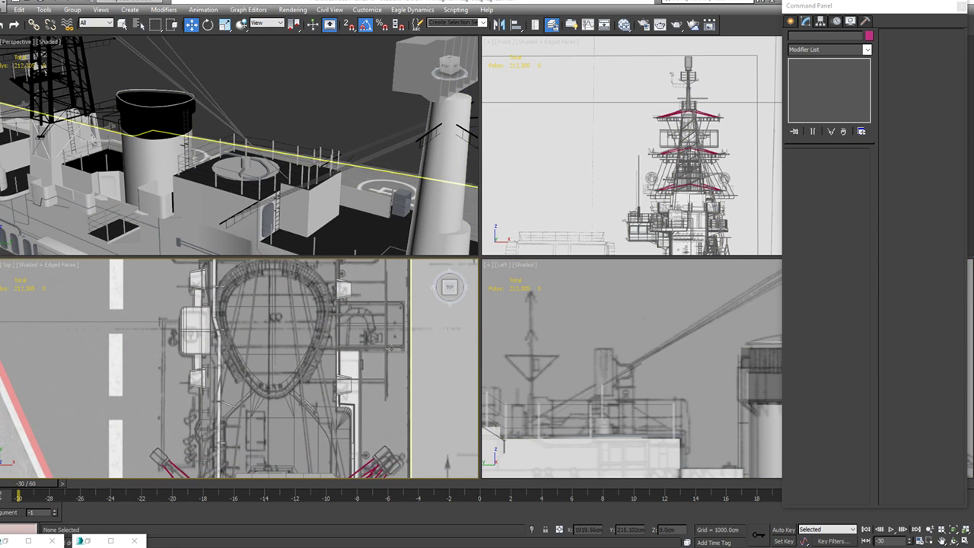
scroll(386, 342, "up", 3)
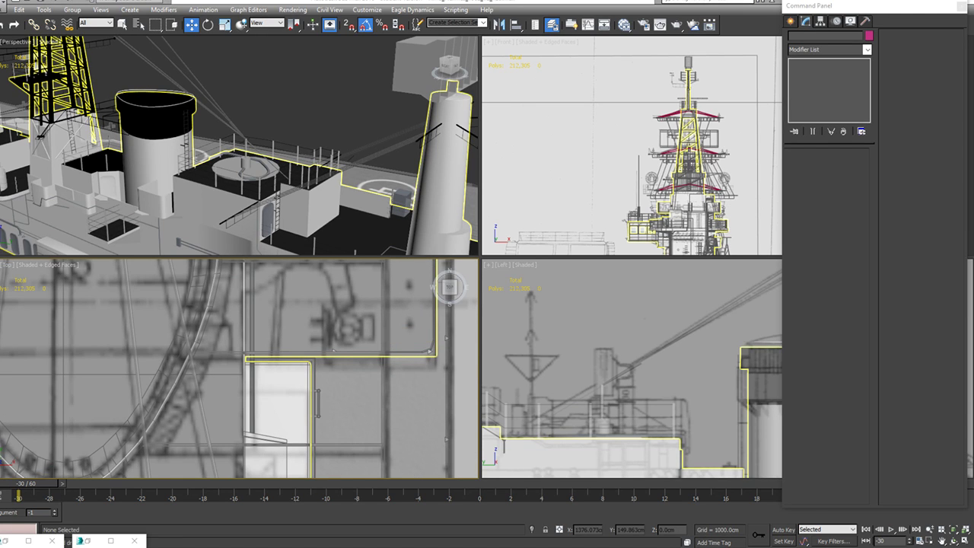
Step: Return to the reference photos and look through them up to the black-and-white HMS Hermes 1982 harbour view
key("alt+Tab")
key("Right")
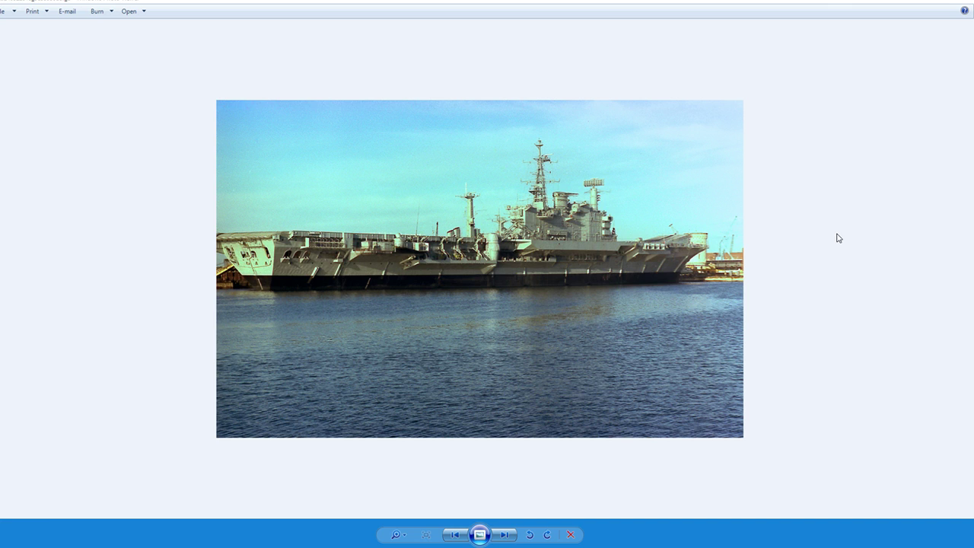
key("Right")
key("Right")
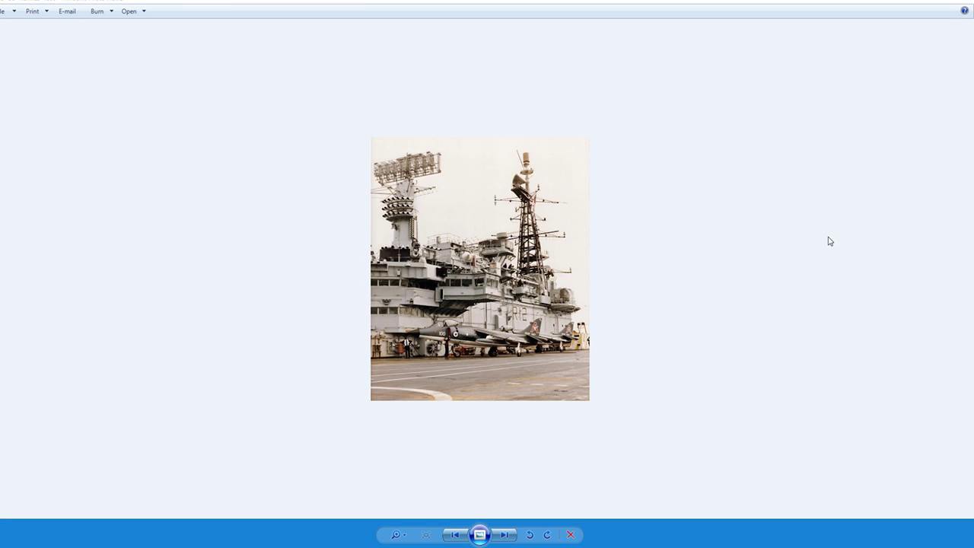
key("Right")
key("Right")
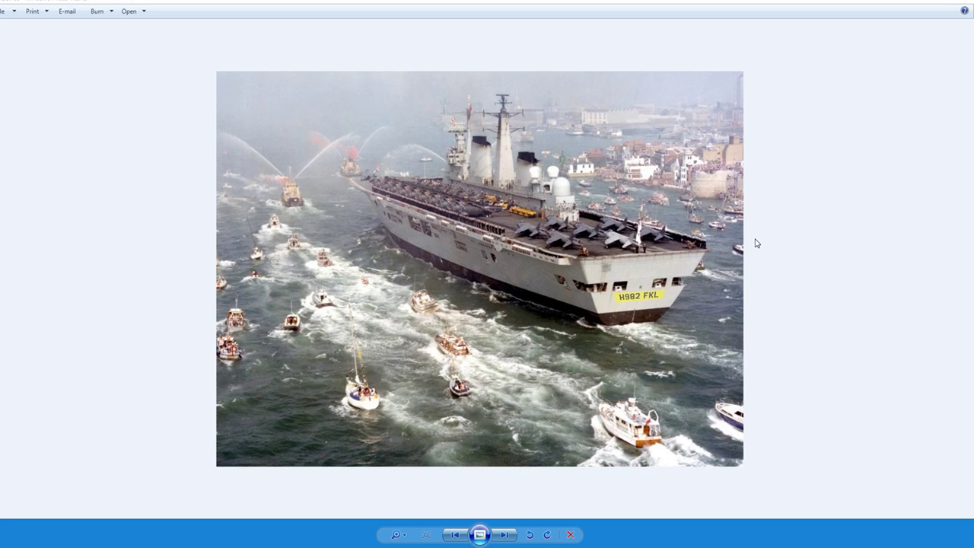
key("Right")
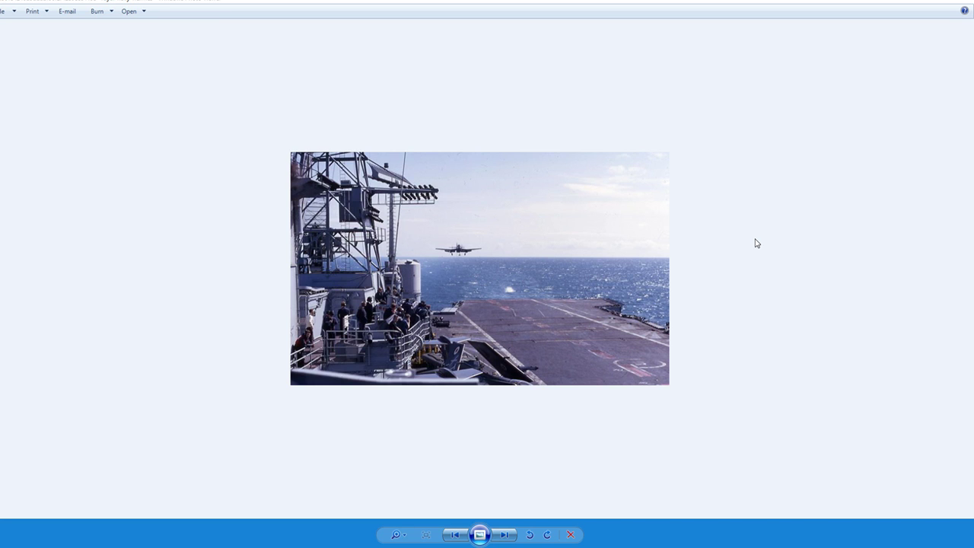
key("Right")
key("Right")
key("Right")
key("Right")
key("Right")
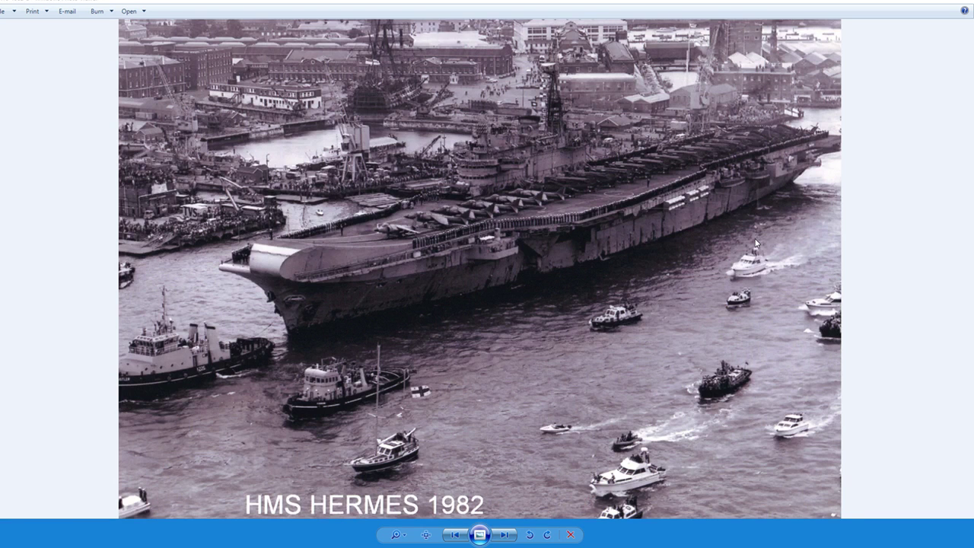
Step: Look through the following whole-ship photos up to the colour side view with tugs off the headland, and examine it up close
key("Right")
key("Right")
key("Right")
key("Right")
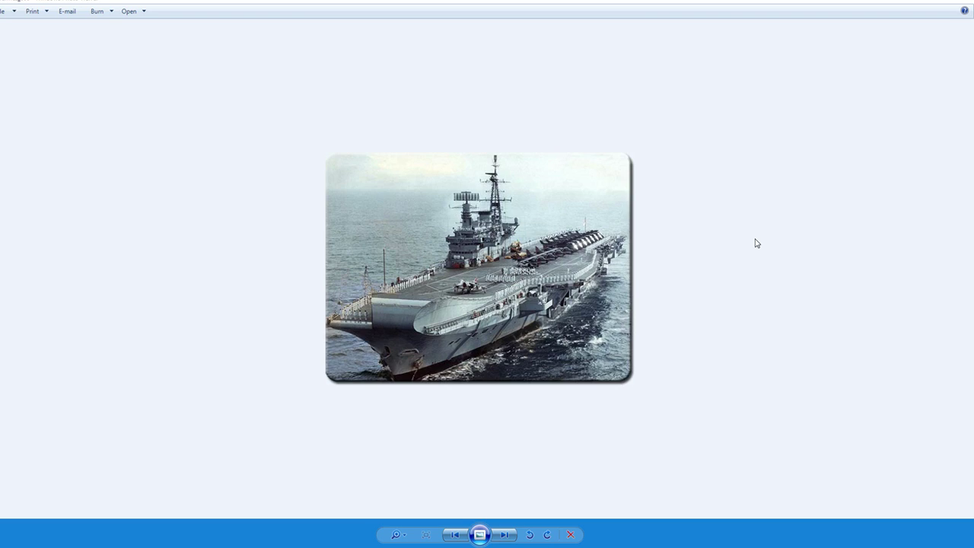
key("Right")
key("Right")
key("Right")
key("Right")
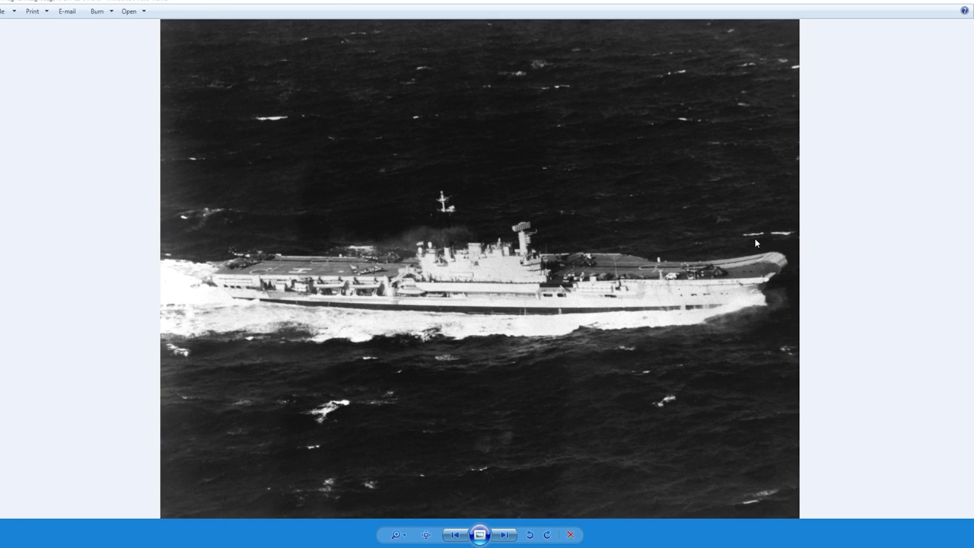
key("Right")
key("Right")
key("Right")
key("Right")
key("Right")
key("Right")
key("Right")
key("Right")
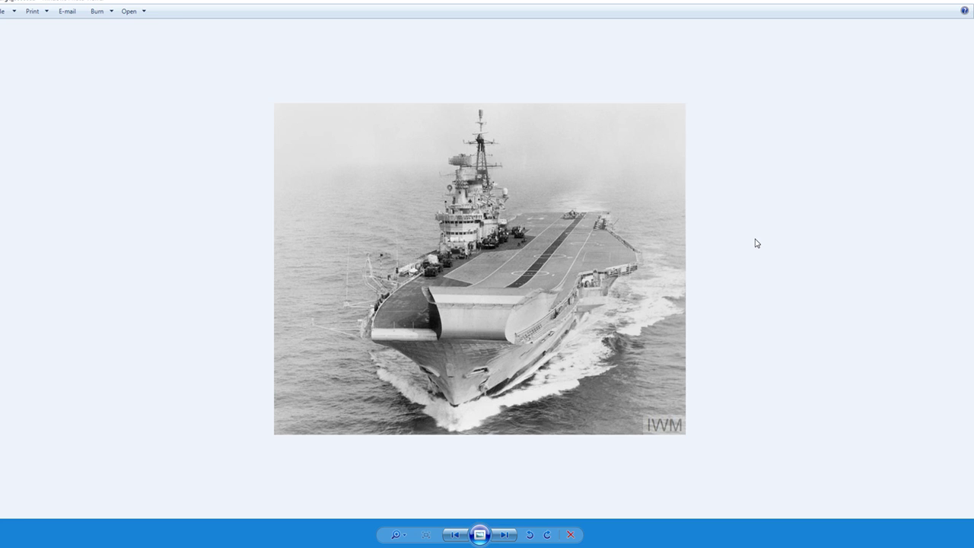
key("Right")
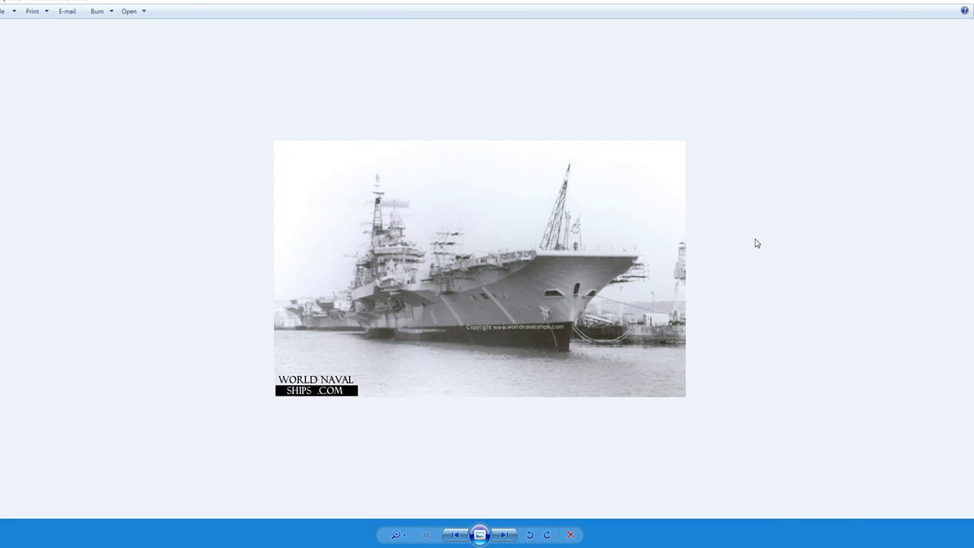
key("Right")
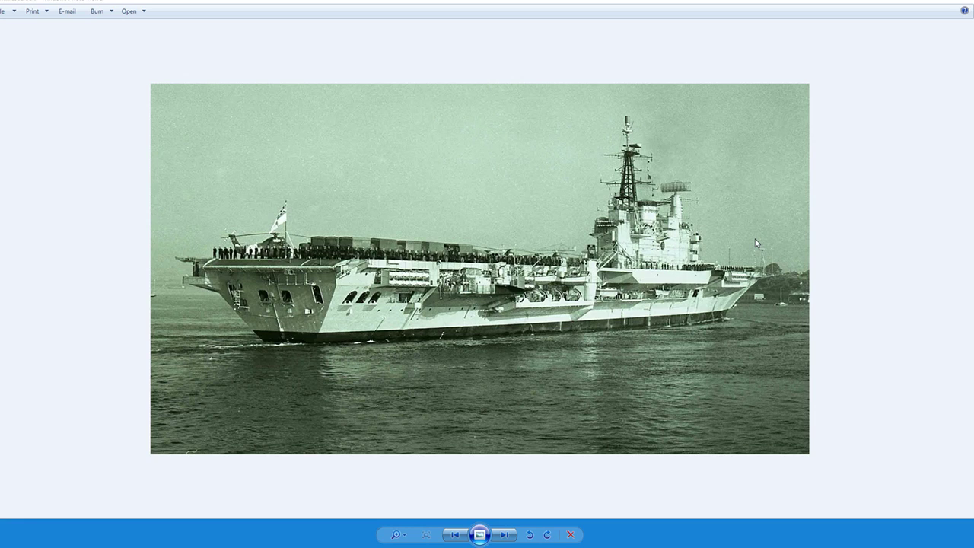
key("Right")
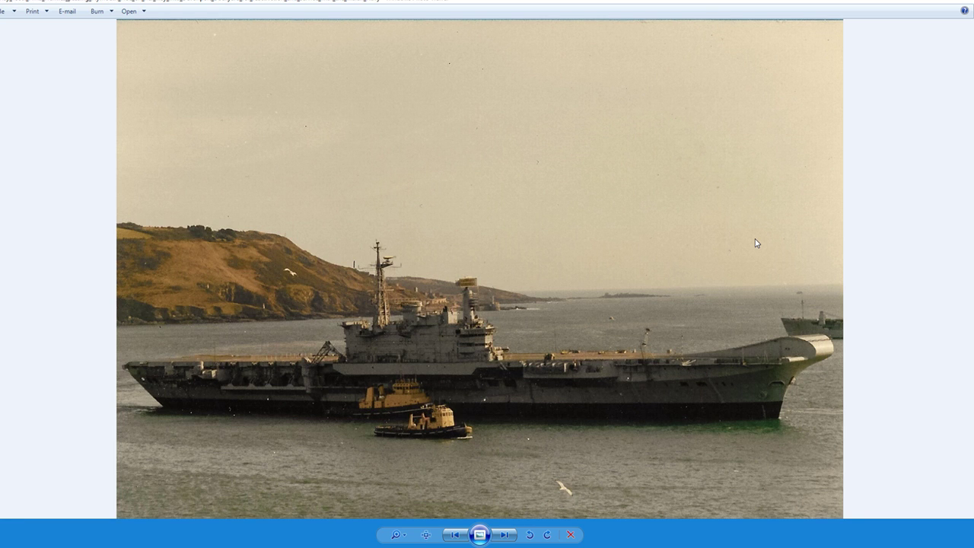
scroll(513, 328, "up", 5)
Step: Find the black-and-white dockside photo of the island with signal flags and examine the island and masts up close
key("Right")
key("Right")
key("Right")
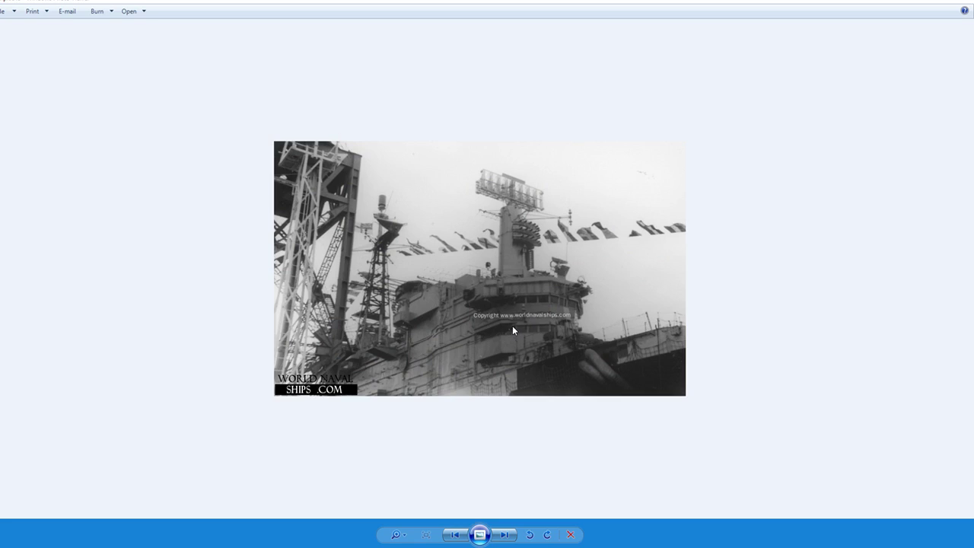
scroll(445, 258, "up", 4)
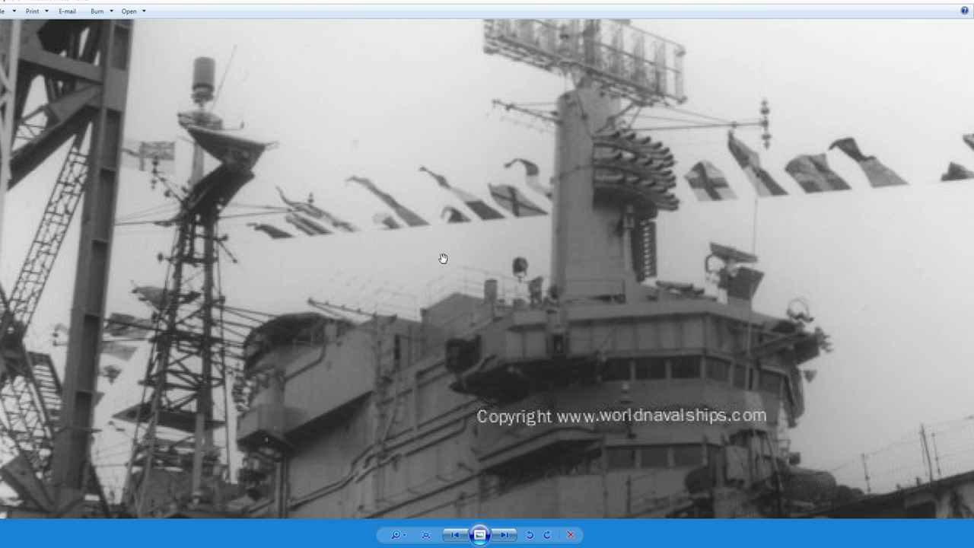
Step: Move on through the aerial and Harrier photos to the parked helicopter view and examine the island behind it up close
key("Right")
key("Right")
key("Right")
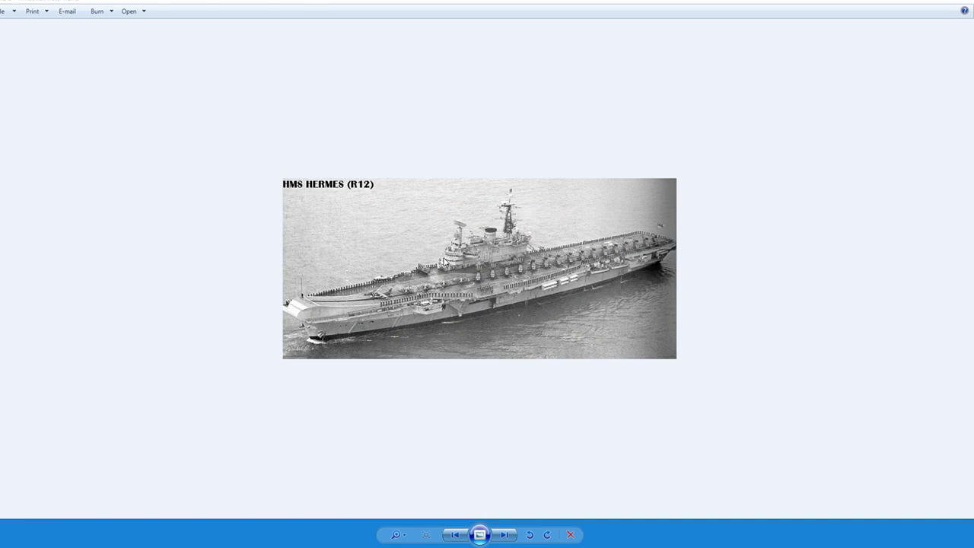
key("Right")
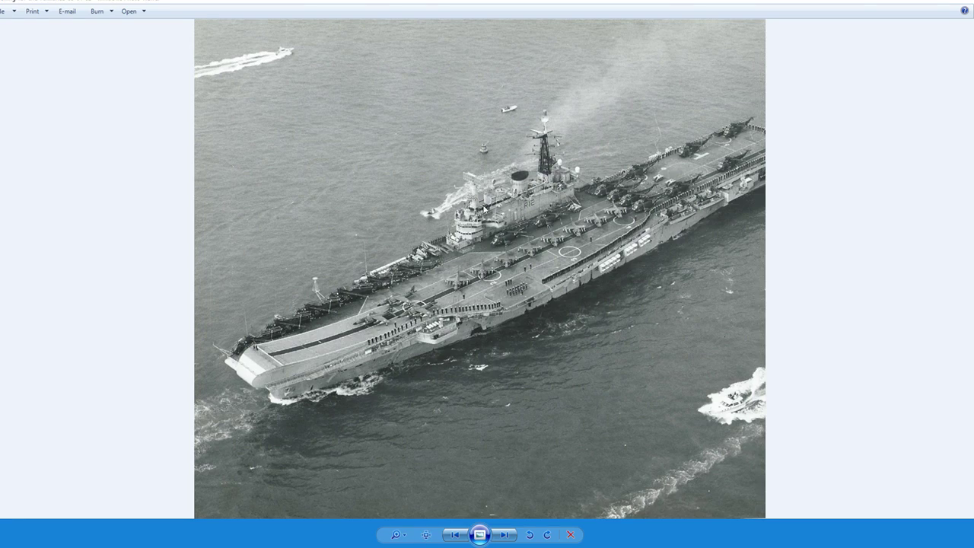
scroll(542, 228, "up", 4)
key("Right")
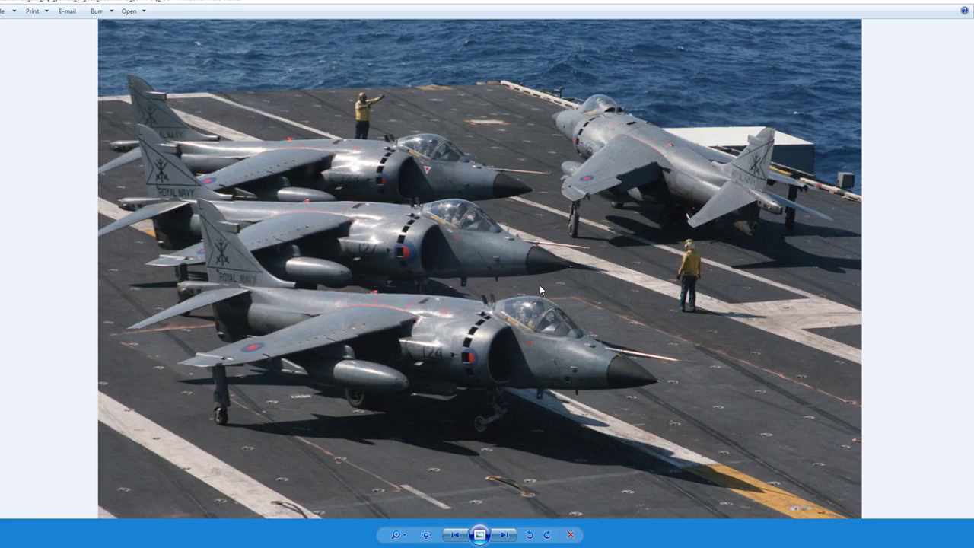
key("Right")
scroll(467, 198, "up", 3)
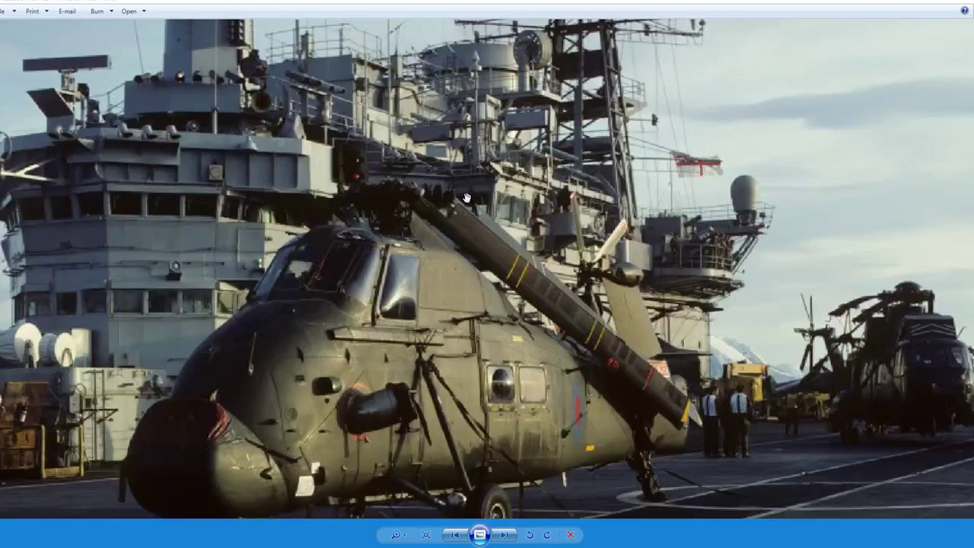
left_click_drag(467, 198, 453, 263)
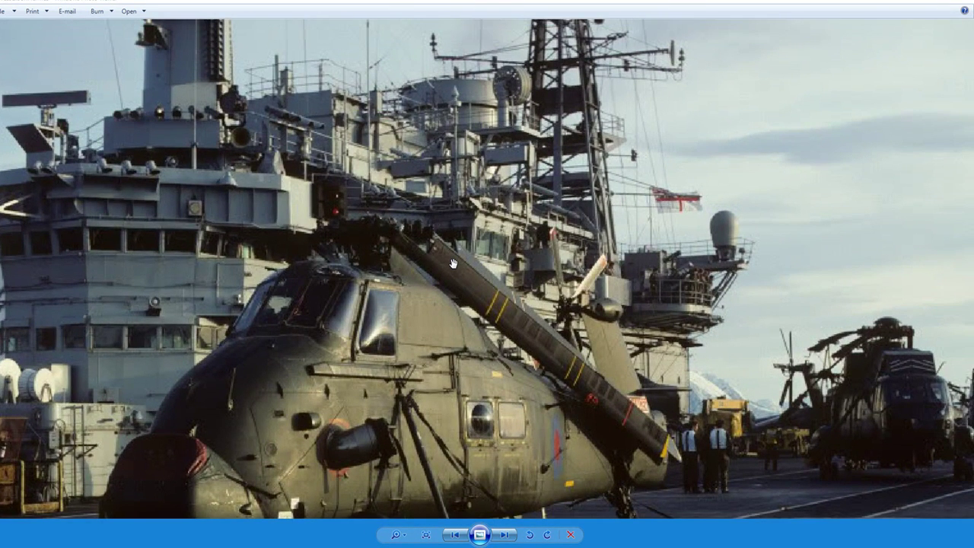
Step: Find the black-and-white deck photo with Harriers beside the island and examine the funnel and its surrounding platforms up close
key("Right")
key("Right")
key("Right")
key("Right")
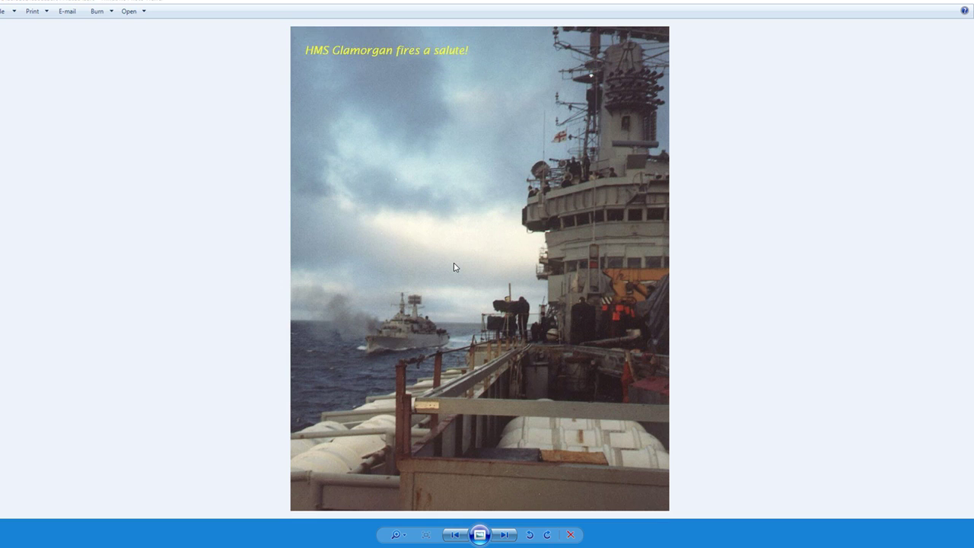
key("Right")
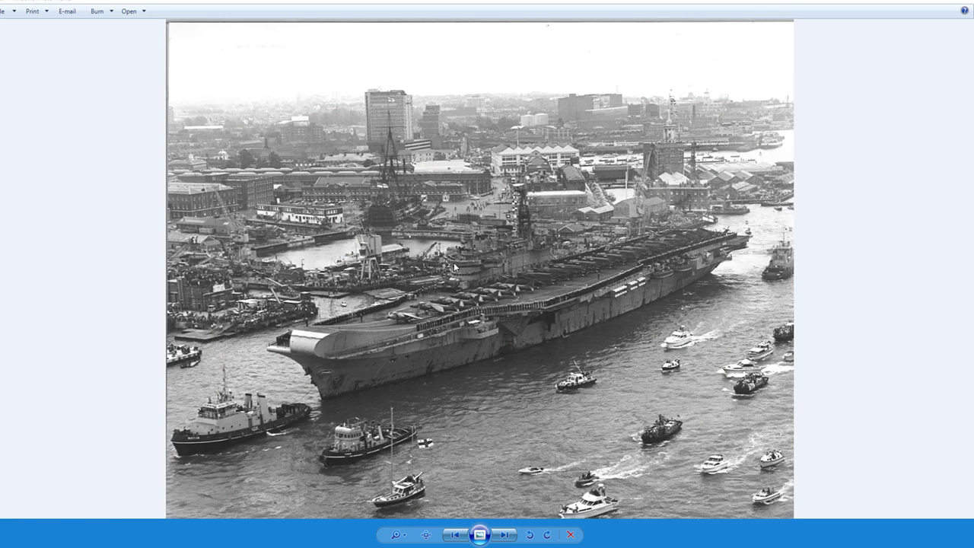
key("Right")
key("Right")
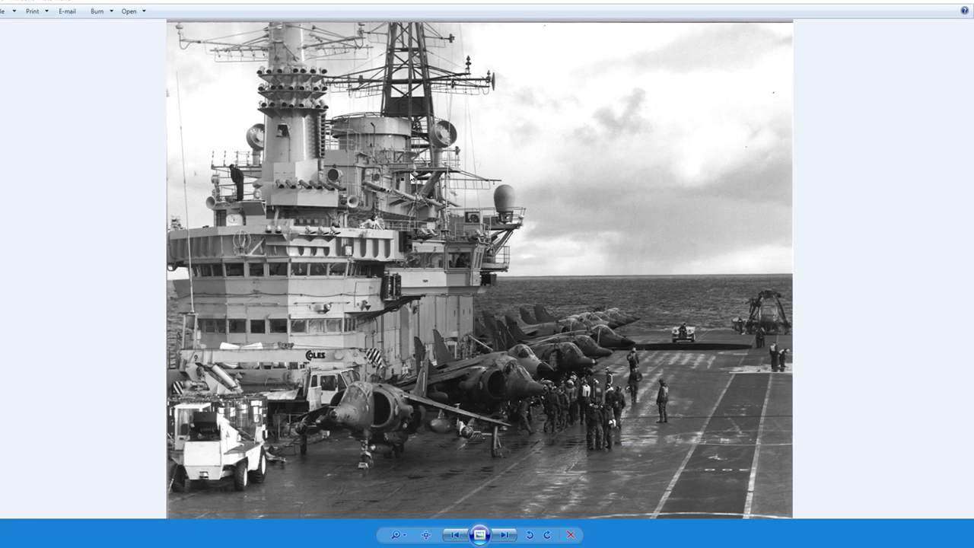
scroll(409, 186, "up", 4)
left_click_drag(255, 192, 318, 231)
scroll(273, 235, "up", 2)
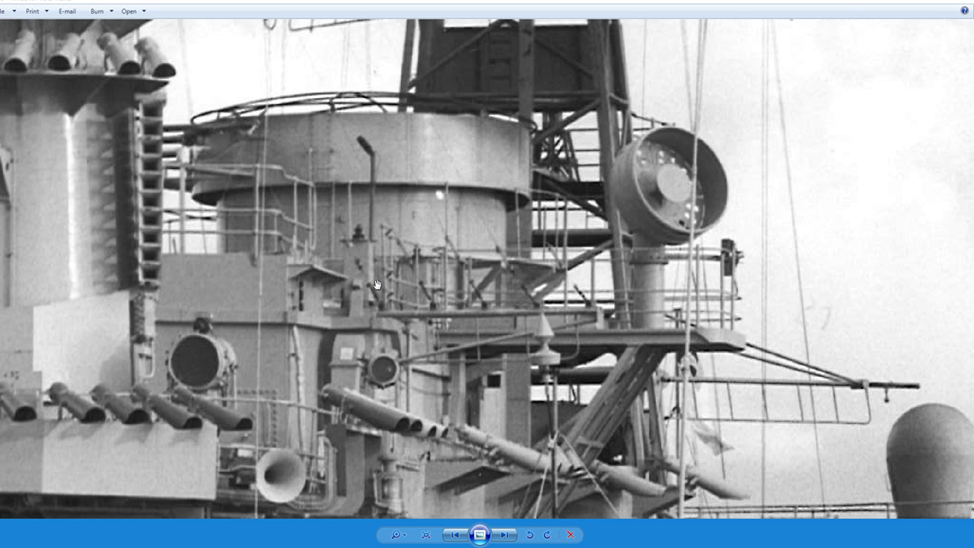
Step: Look through the following photos to the view over the searchlights towards the deck helicopters, and examine the island platform up close
key("Right")
key("Right")
key("Right")
key("Right")
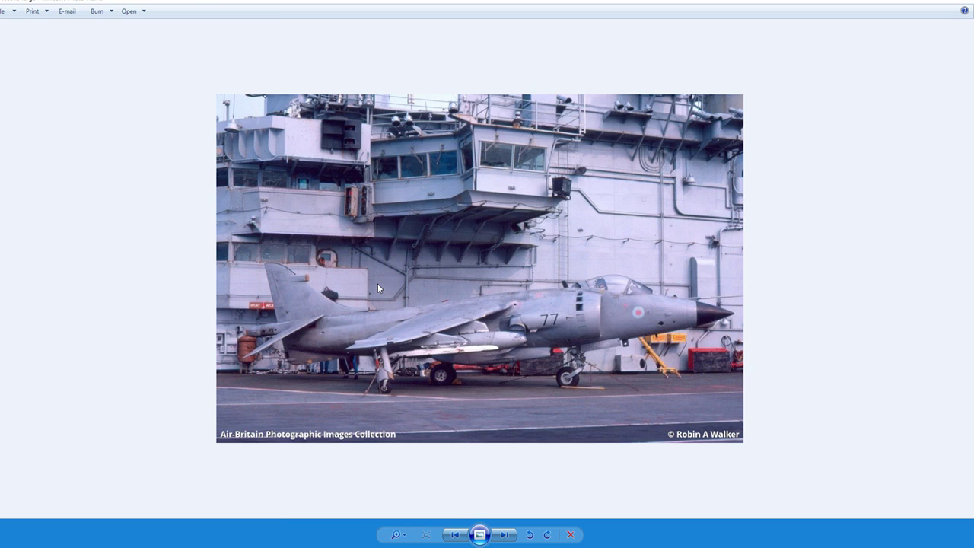
key("Right")
key("Right")
key("Right")
key("Right")
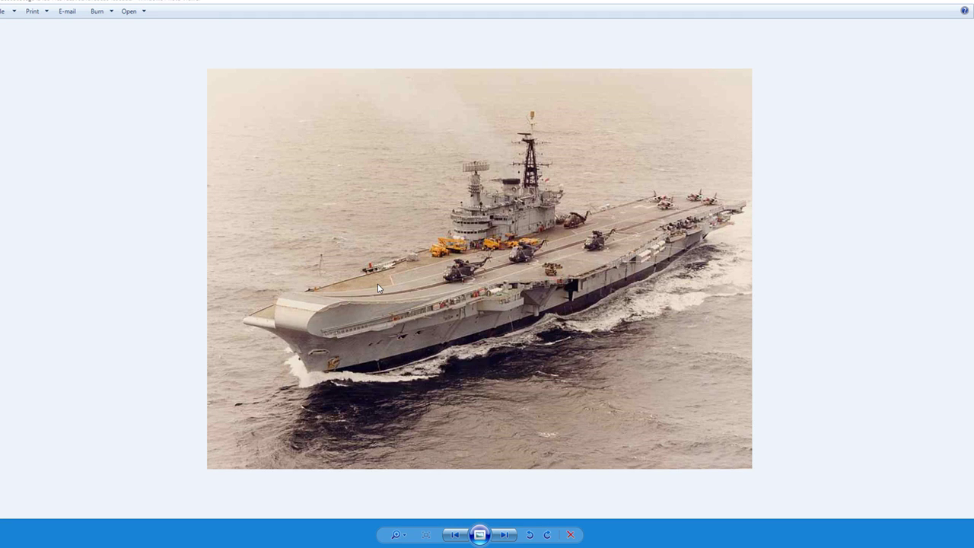
key("Right")
key("Right")
key("Right")
key("Right")
key("Right")
key("Right")
key("Right")
key("Left")
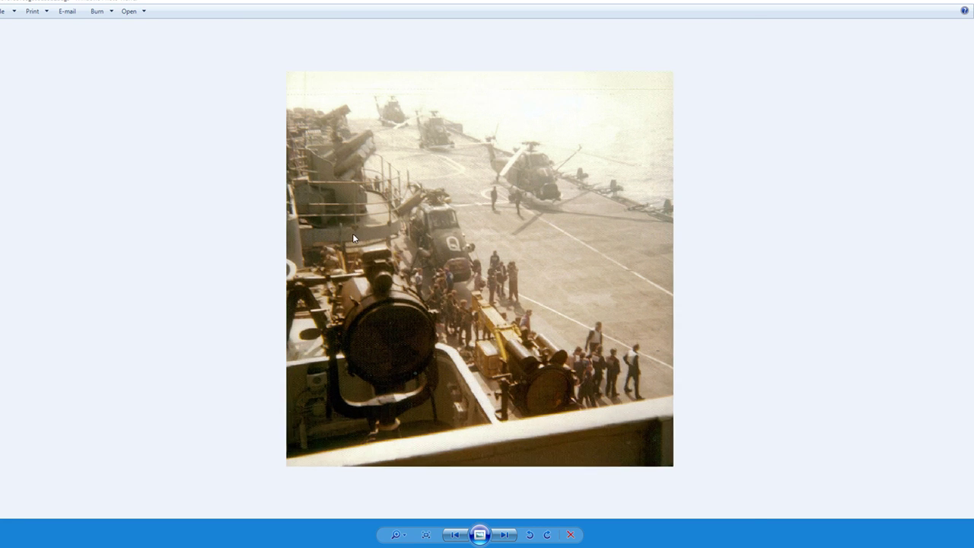
scroll(352, 235, "up", 1)
left_click_drag(353, 236, 390, 312)
Step: Find the colour photo of the railed side platform with other ships at anchor and examine the platform up close
key("Right")
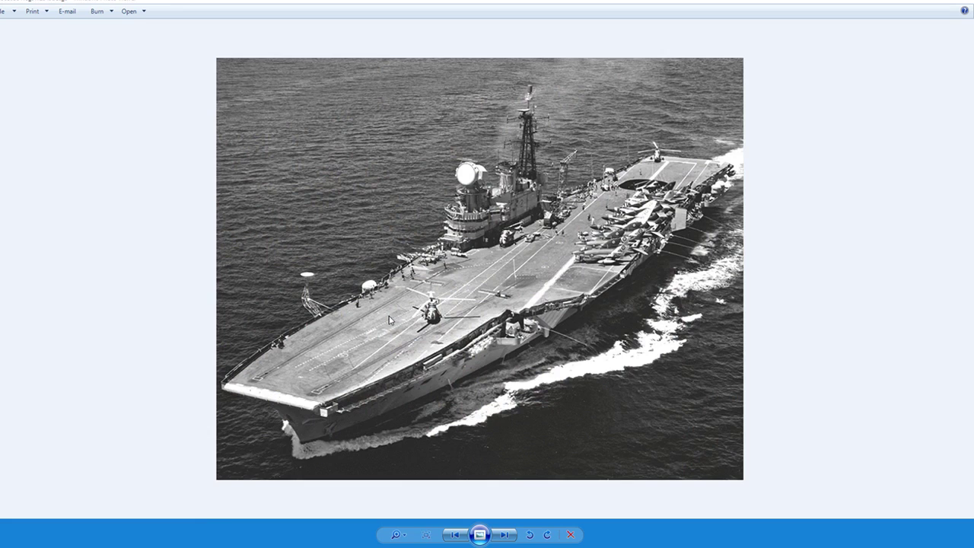
key("Right")
key("Right")
key("Right")
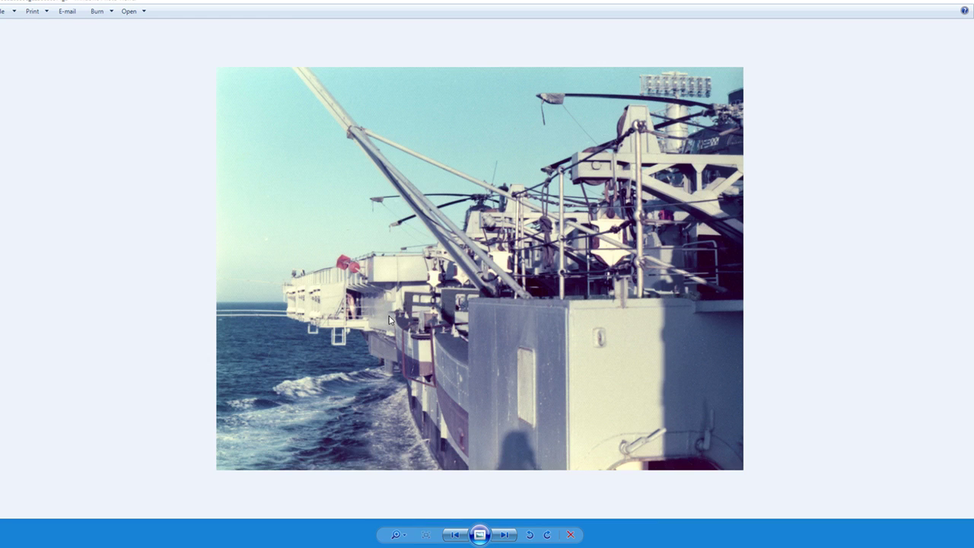
key("Right")
key("Right")
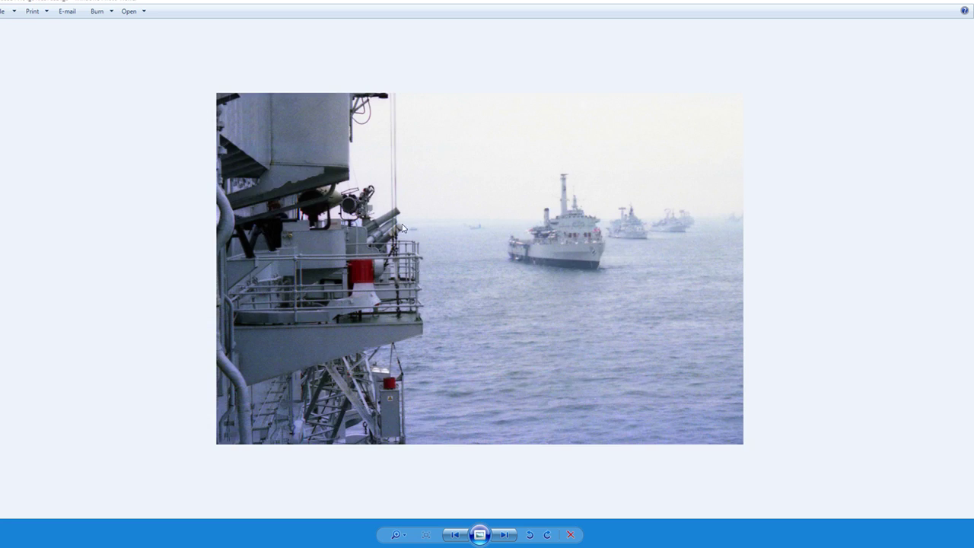
scroll(378, 214, "up", 3)
scroll(377, 217, "down", 3)
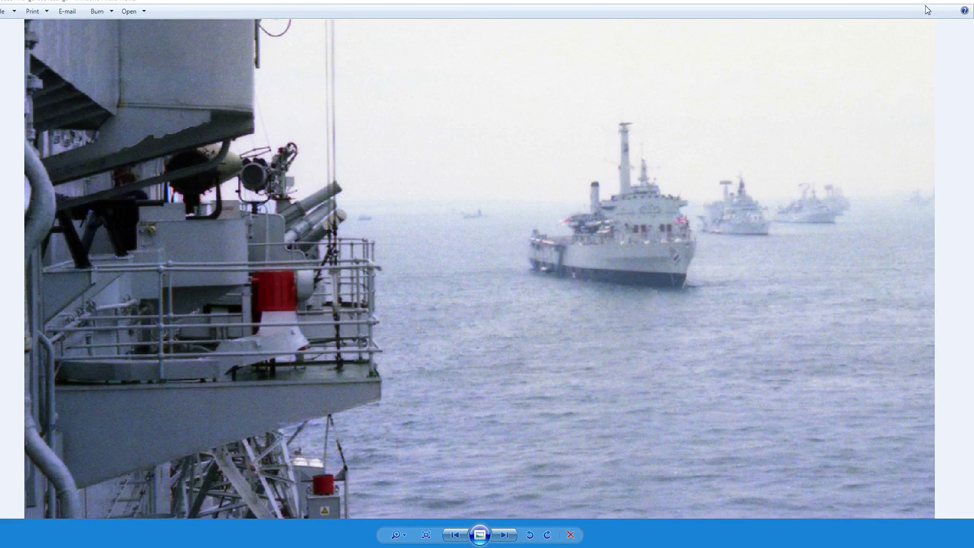
Step: Put the ship photo away and examine the island and funnel area on the scanned deck plan up close
left_click(876, 3)
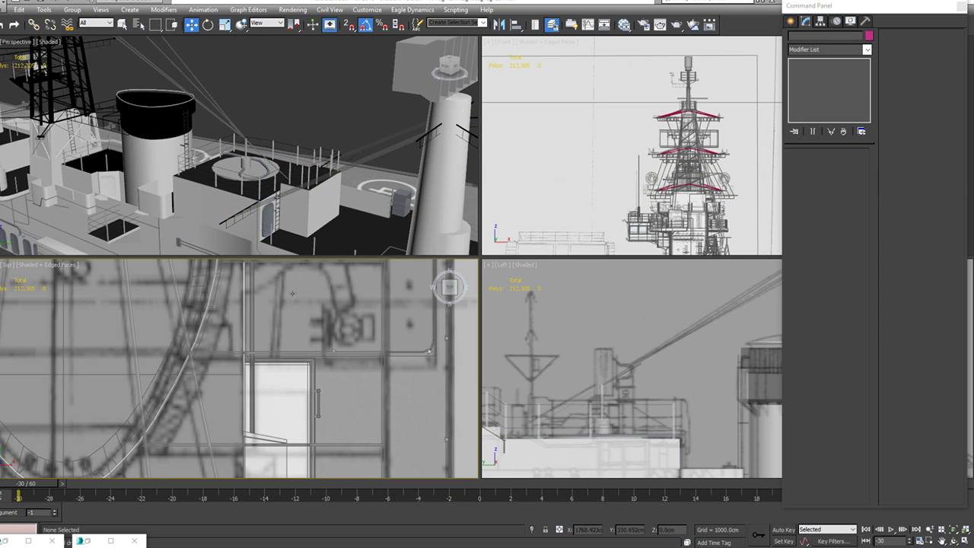
middle_click_drag(366, 342, 343, 388)
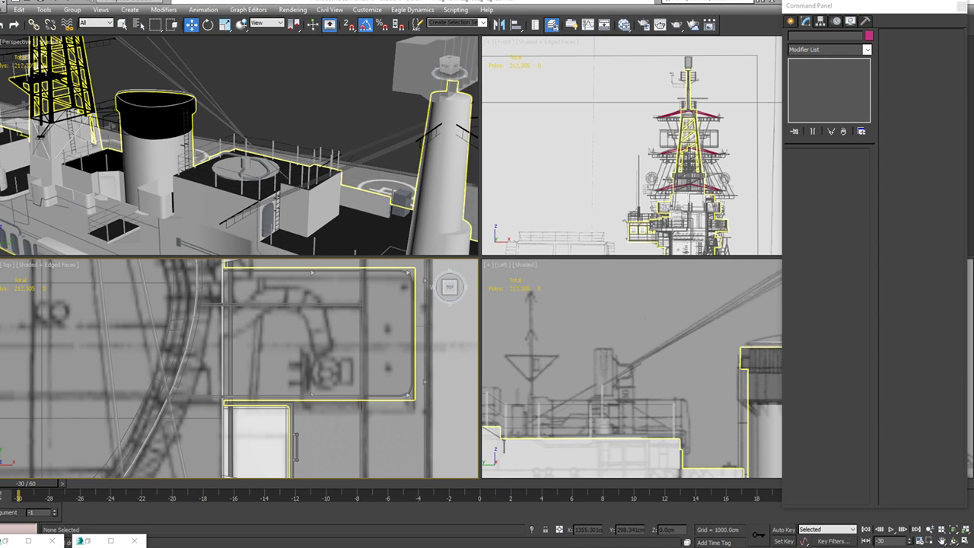
key("alt+Tab")
left_click_drag(402, 370, 456, 225)
scroll(470, 318, "down", 4)
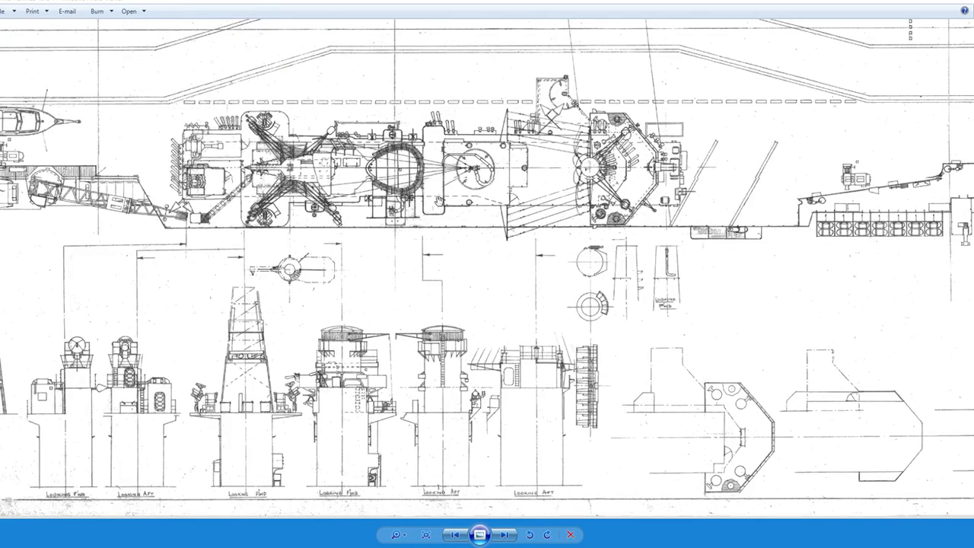
scroll(437, 202, "up", 3)
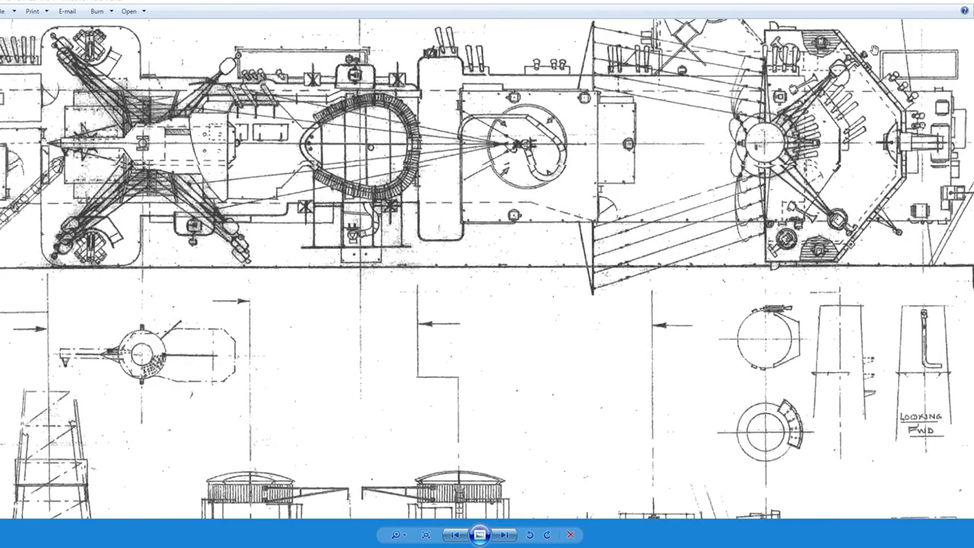
left_click(913, 4)
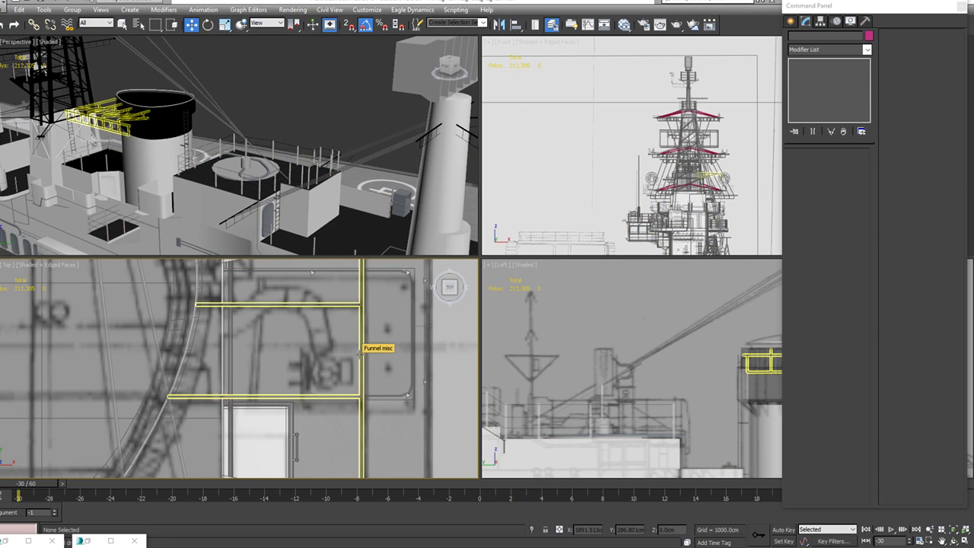
Step: Inspect the funnel and surrounding platforms in the model's side view and the whole island in perspective
mouse_move(720, 369)
middle_mouse_down()
mouse_move(501, 322)
mouse_move(507, 303)
middle_mouse_up()
middle_click_drag(611, 389, 645, 307)
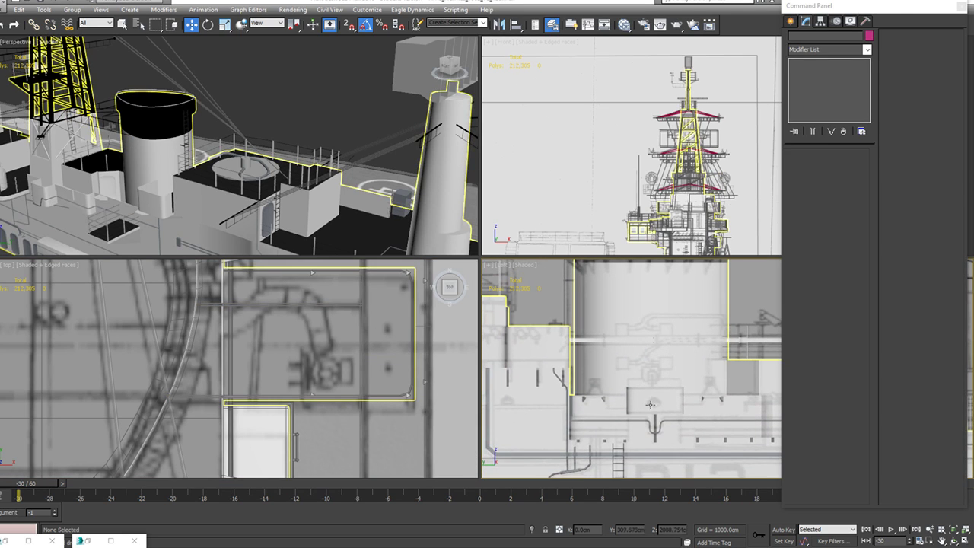
middle_click_drag(628, 352, 645, 293)
scroll(641, 362, "down", 5)
scroll(640, 365, "down", 3)
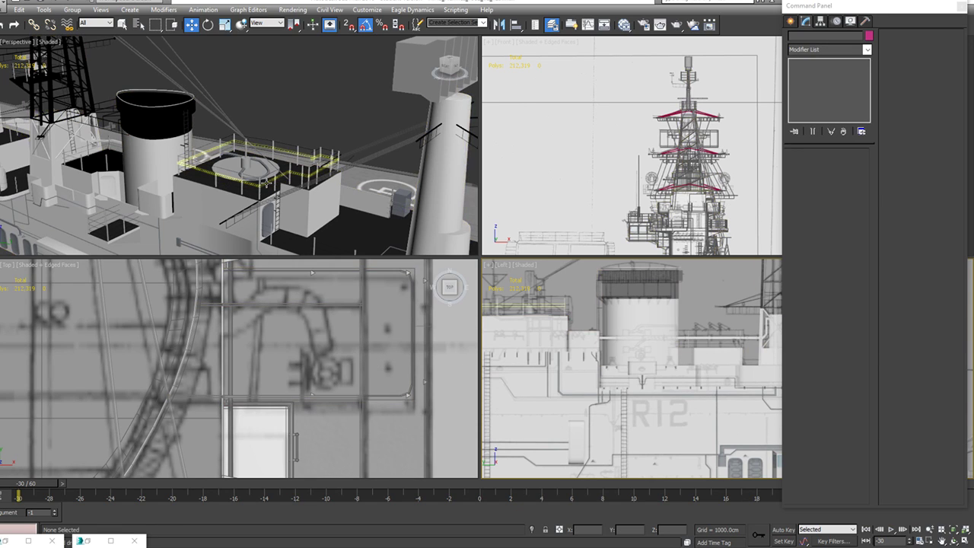
scroll(270, 181, "down", 8)
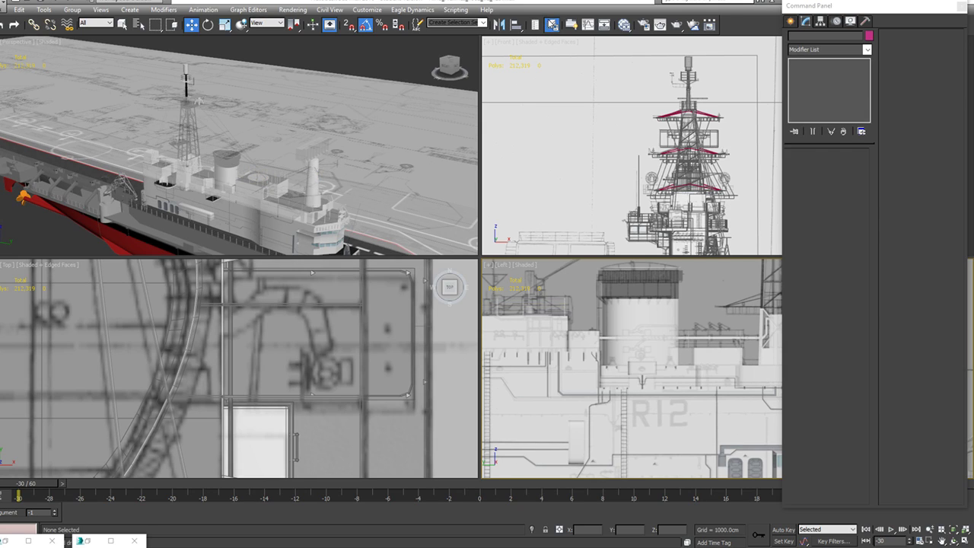
Step: Hide the reference plans and enlarge the floating Layer Explorer so its layer list can be read
left_click(128, 542)
left_click(552, 24)
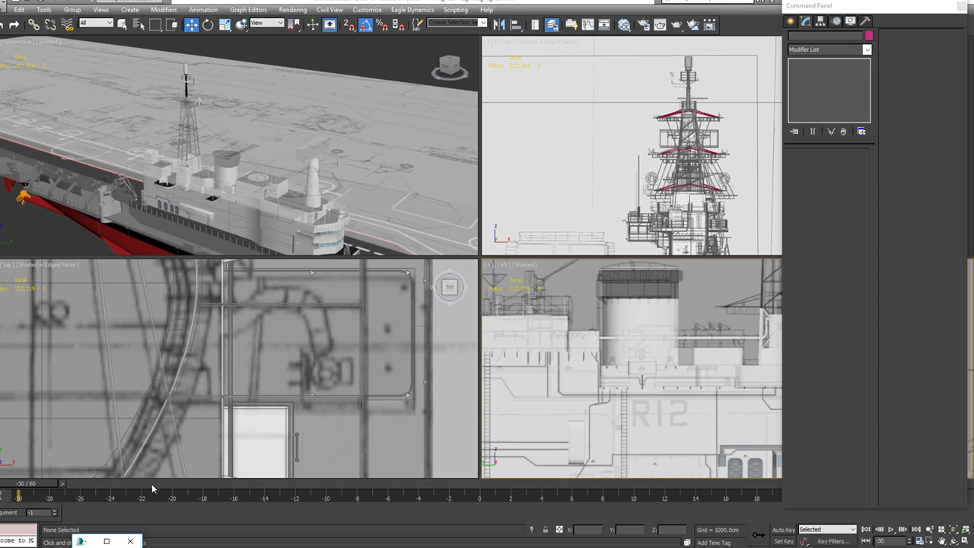
left_click(106, 541)
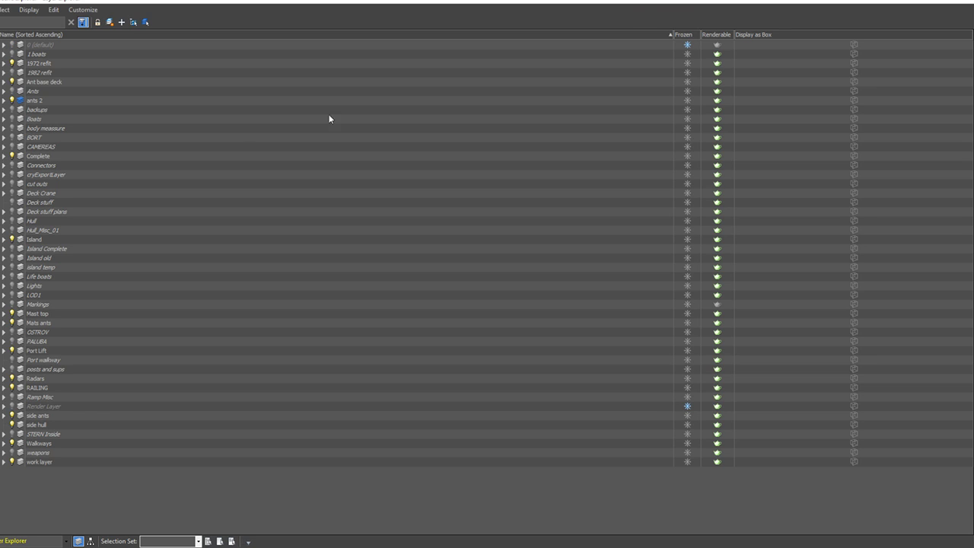
left_click_drag(675, 2, 172, 46)
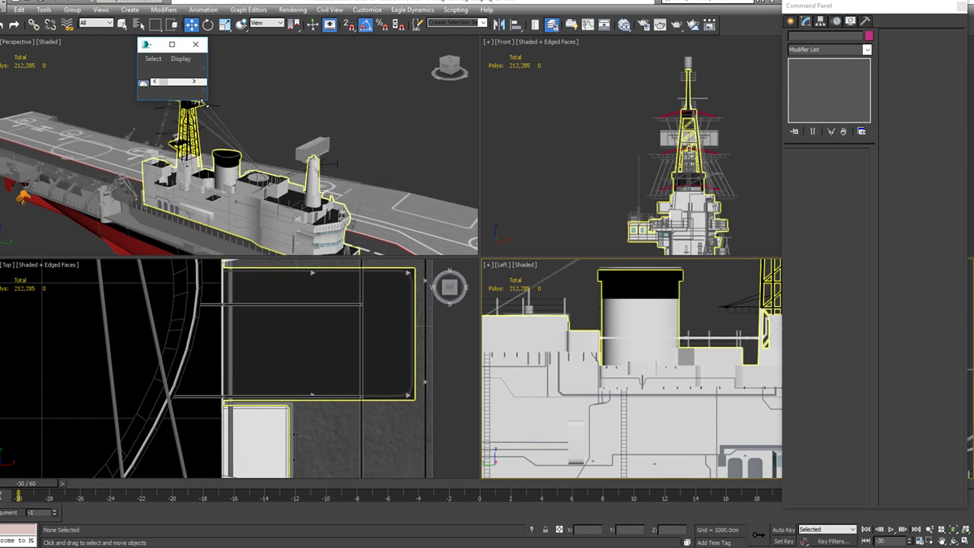
left_click_drag(205, 100, 729, 480)
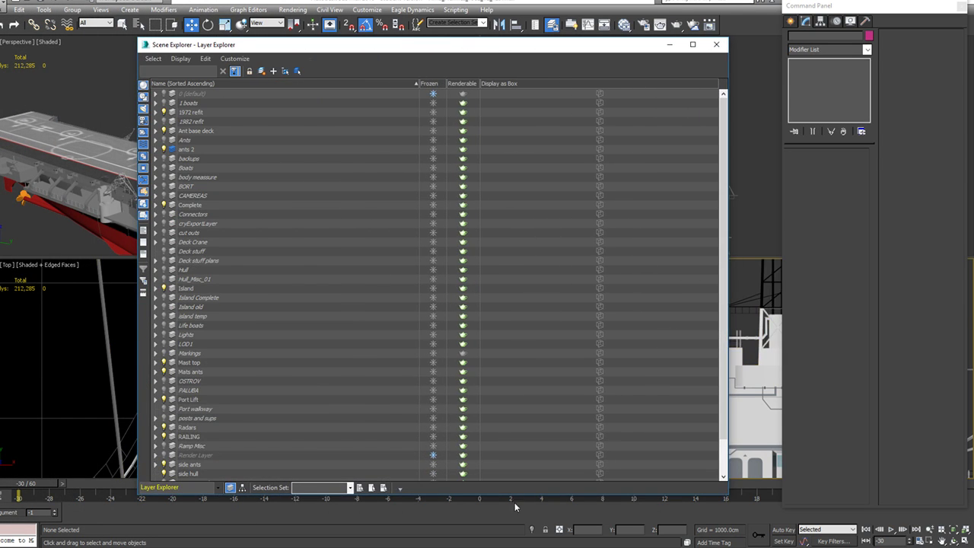
scroll(66, 415, "down", 10)
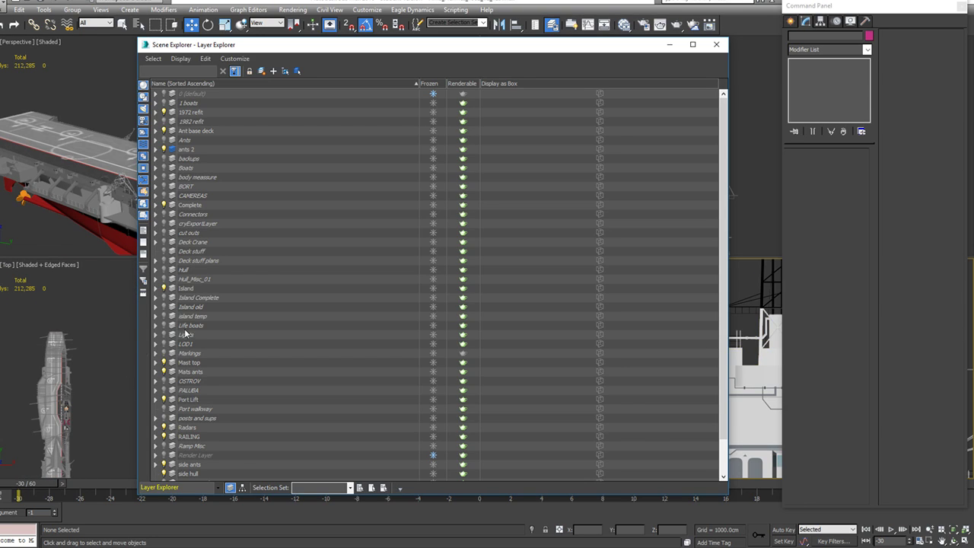
Step: Make the BORT, OSTROV and PALUBA layers visible and move the Layer Explorer out of the way
left_click(163, 186)
left_click(163, 186)
left_click(164, 186)
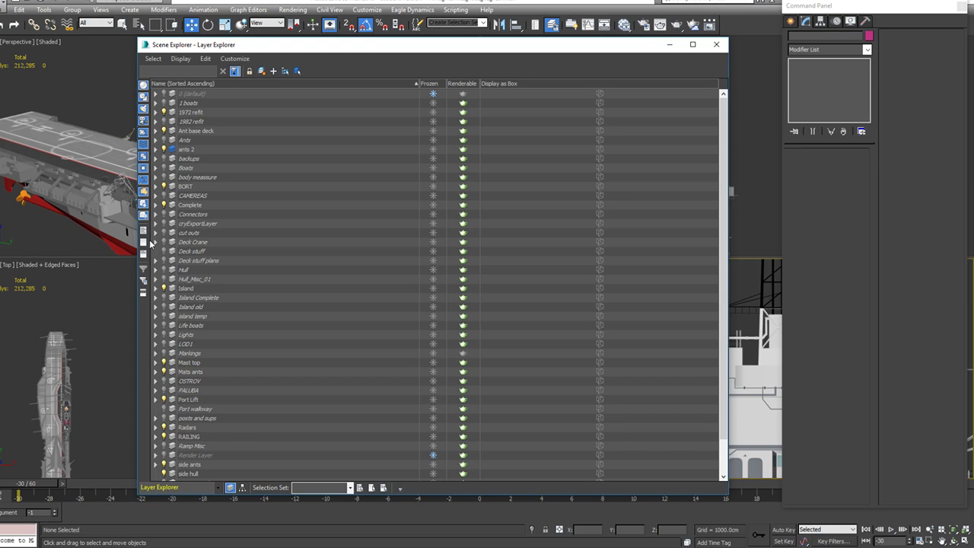
left_click(164, 381)
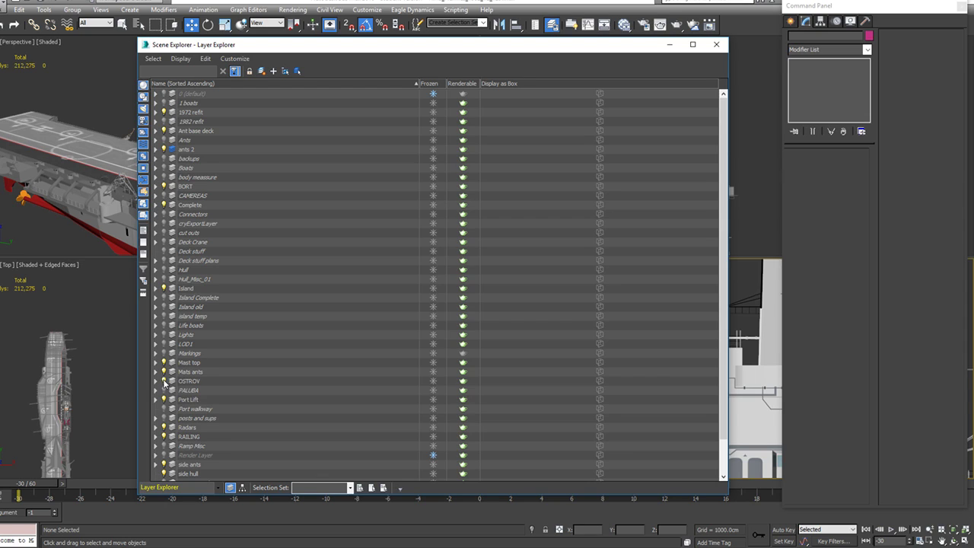
left_click(164, 389)
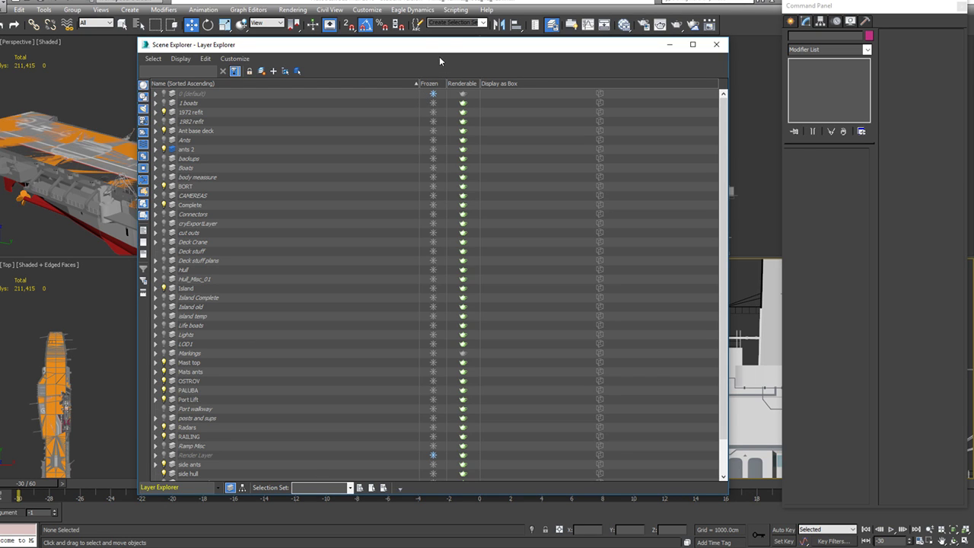
left_click_drag(446, 49, 0, 81)
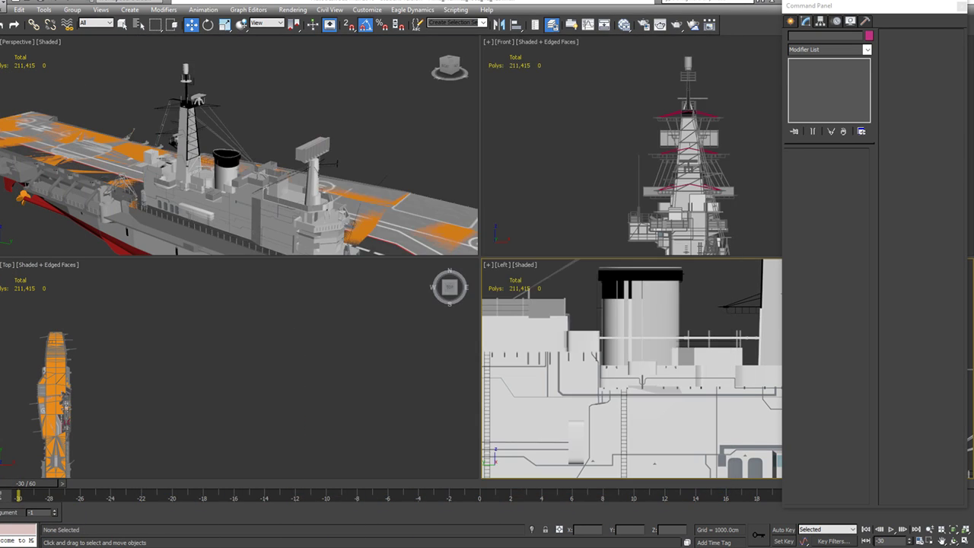
Step: Select the entire ship in the top view and group it, accepting the suggested group name
middle_click_drag(135, 330, 188, 303)
scroll(188, 302, "down", 2)
left_click_drag(194, 287, 35, 469)
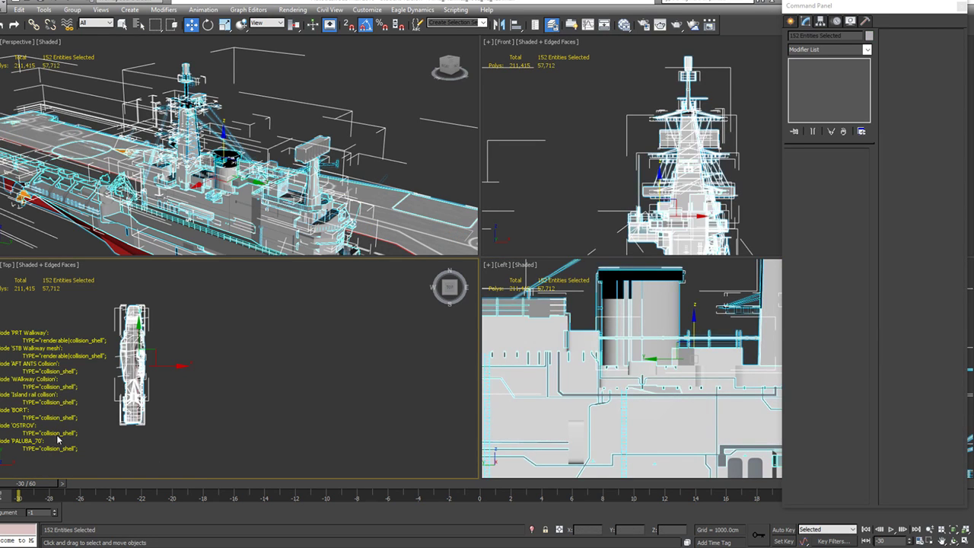
left_click(73, 9)
left_click(76, 23)
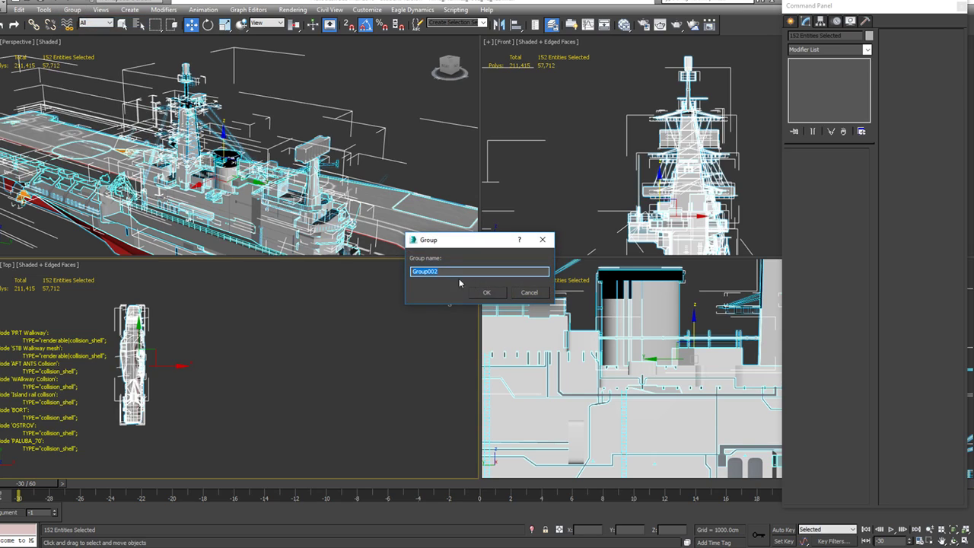
left_click(488, 293)
Step: Center the ship group's pivot on the object, then set the pivot's X and Y position to 0
middle_click_drag(214, 361, 294, 361)
scroll(294, 360, "up", 3)
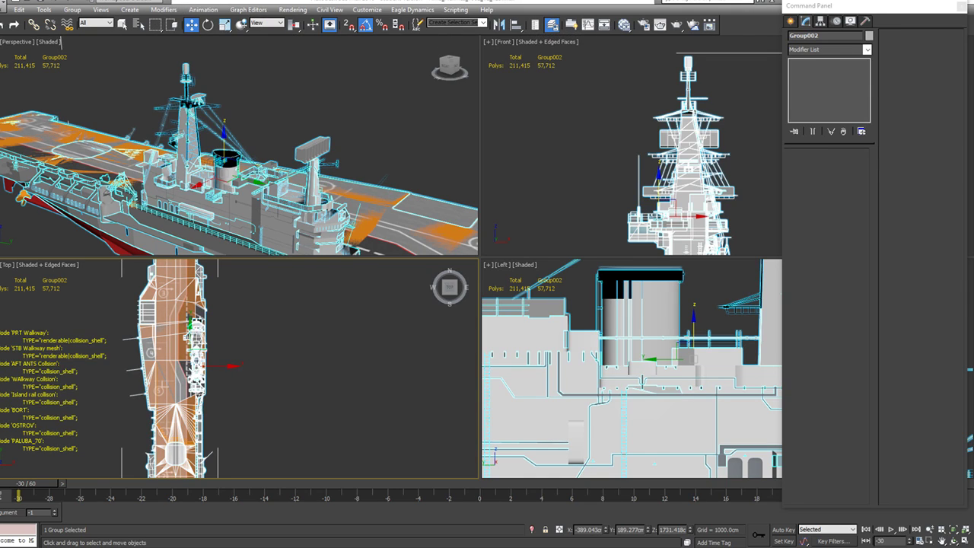
left_click(821, 21)
left_click(826, 85)
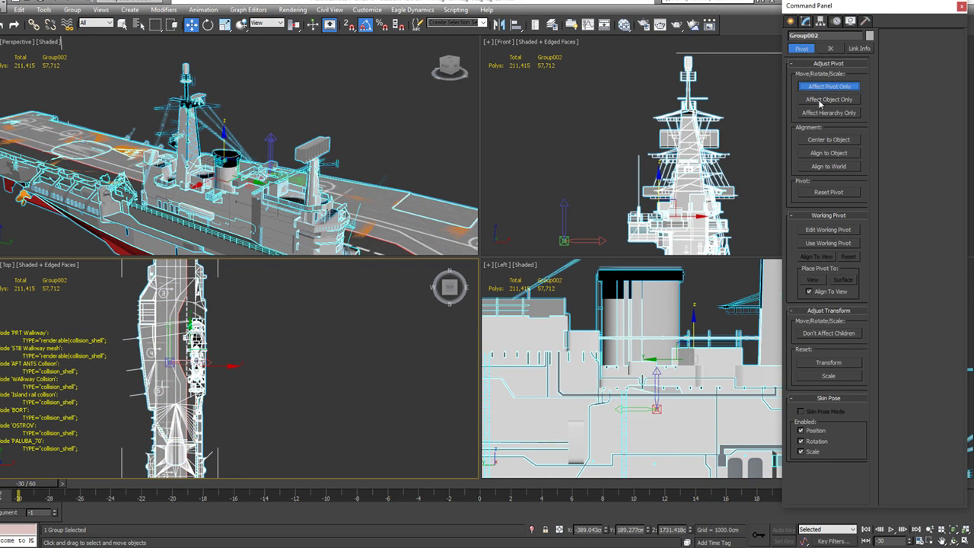
left_click(829, 140)
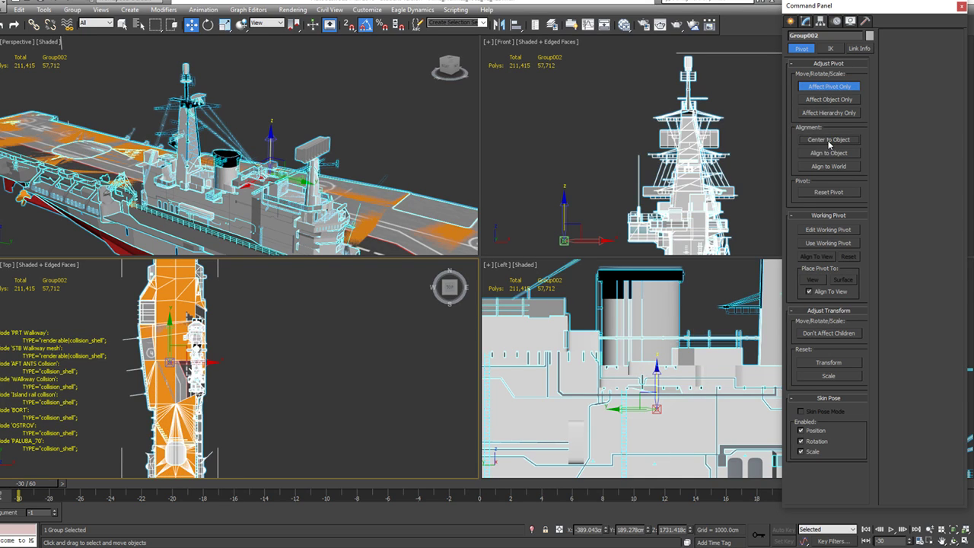
right_click(606, 530)
right_click(651, 530)
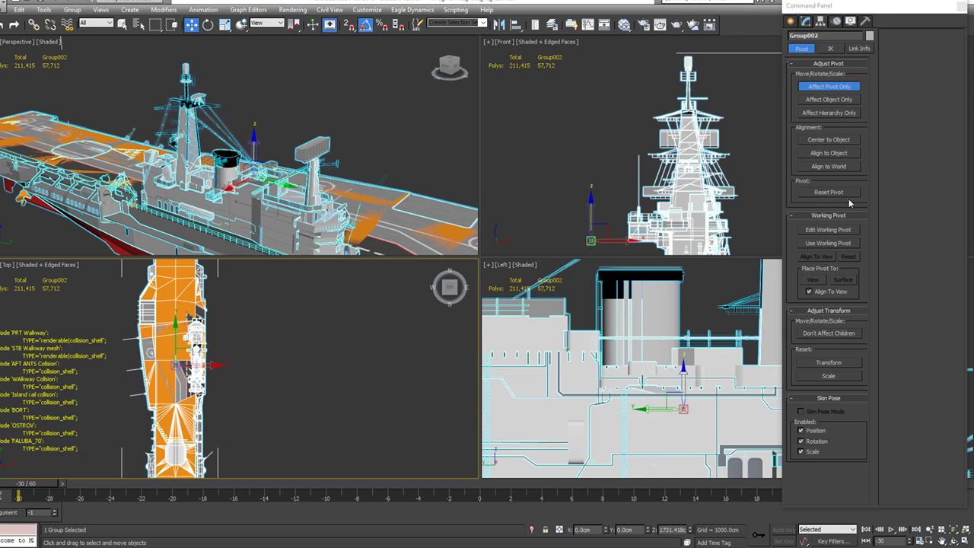
left_click(829, 86)
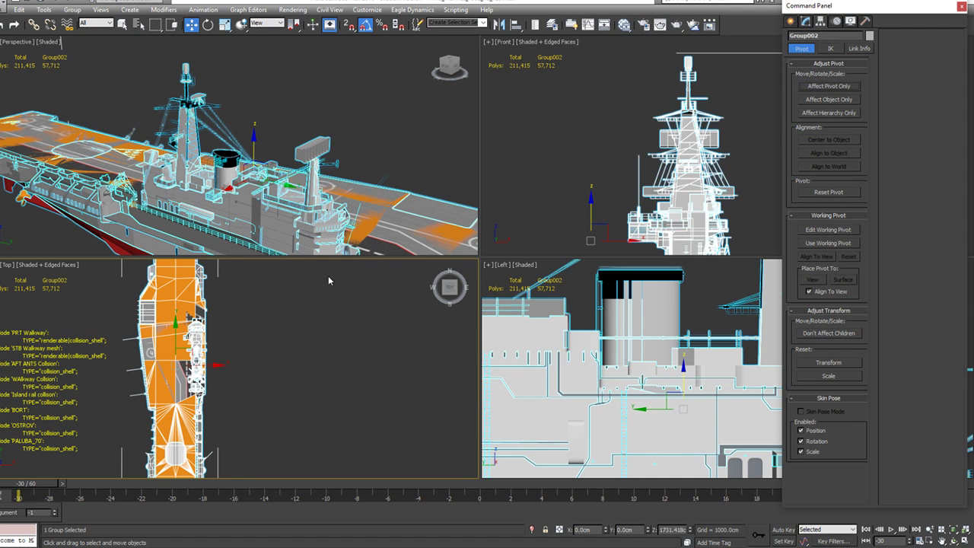
Step: Activate rotation for the ship group and set the angle snap increment to 10 degrees
key("e")
left_click_drag(274, 363, 261, 419)
right_click(261, 419)
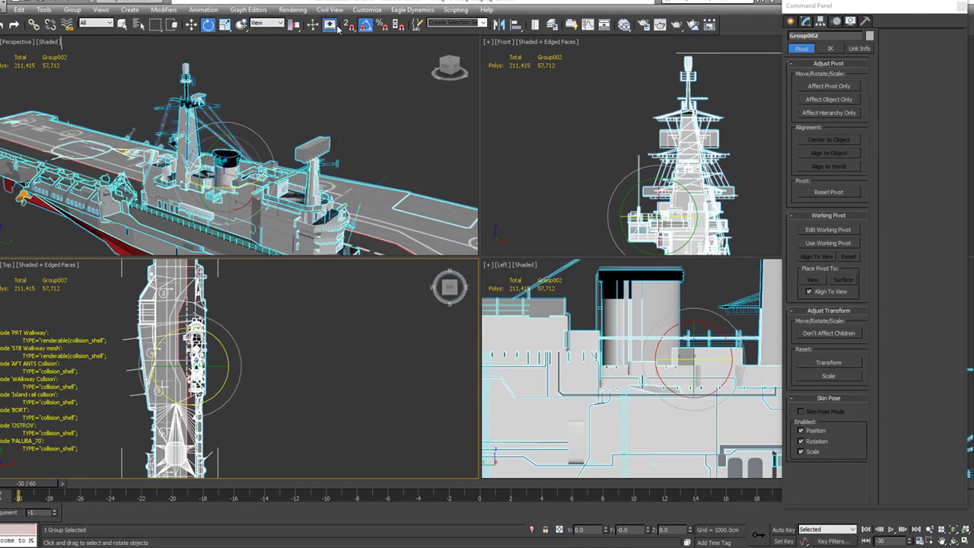
right_click(365, 24)
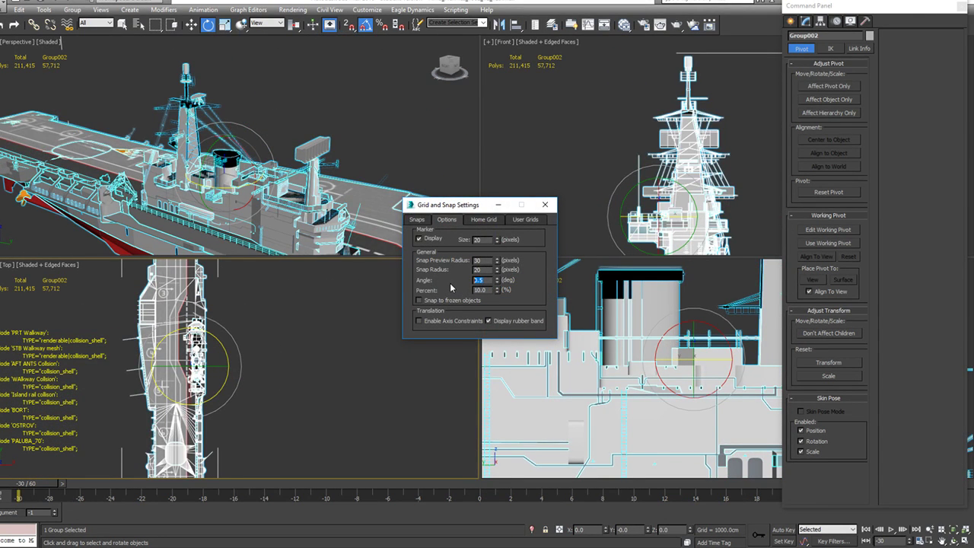
type("10")
key("Return")
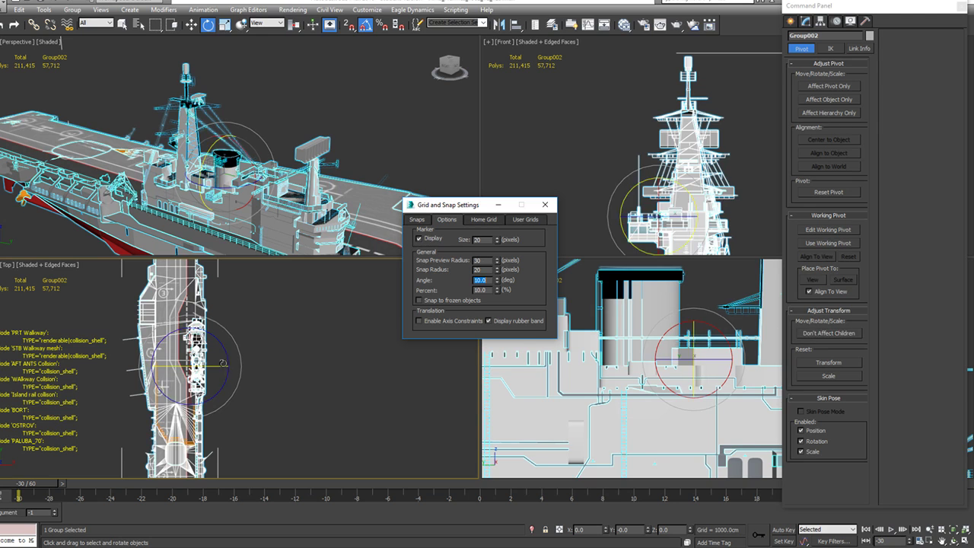
Step: Try to rotate the ship group by -90 degrees in the top view
left_click_drag(227, 352, 238, 383)
key("g")
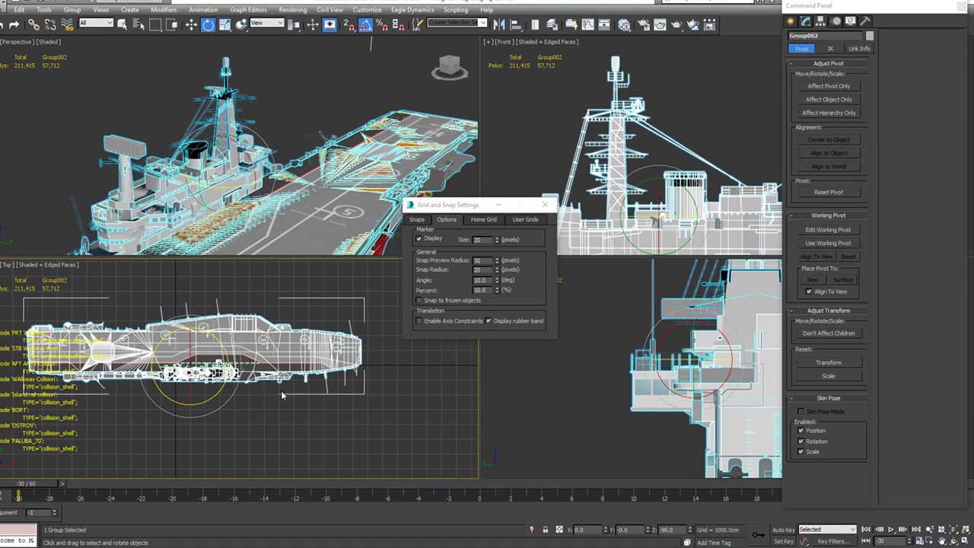
key("ctrl+z")
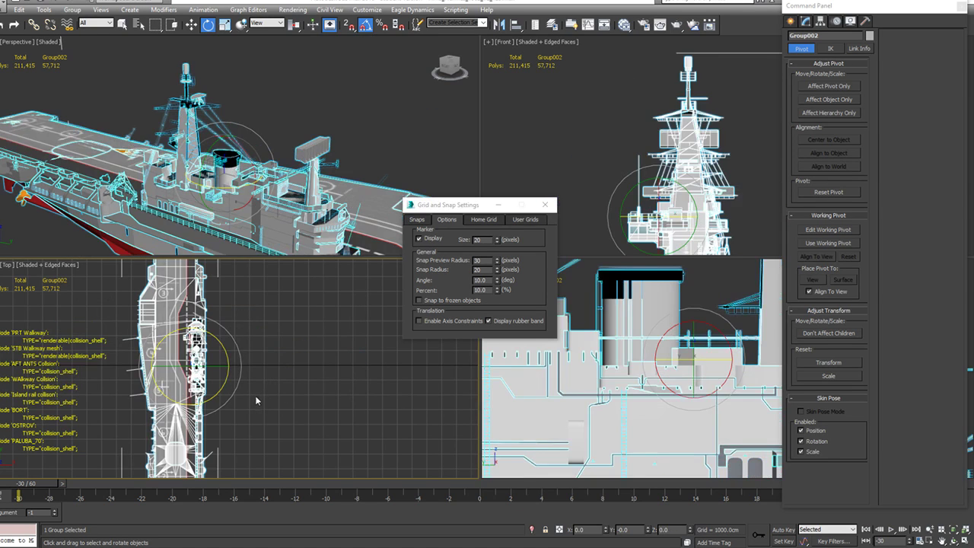
Step: Rotate the ship group by -90 degrees about its adjusted pivot point so the hull lies horizontally in the top view
left_click(830, 86)
left_click(855, 92)
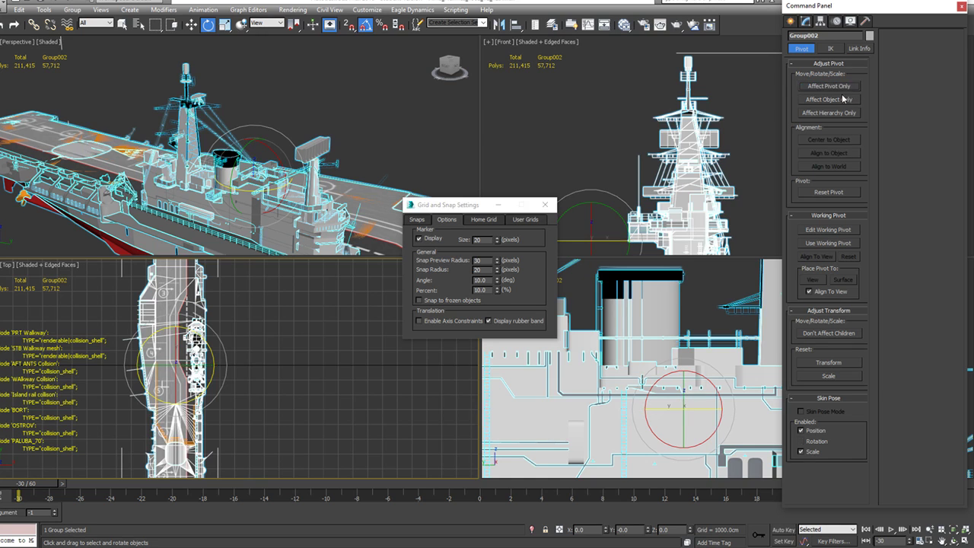
left_click_drag(212, 352, 223, 418)
middle_click_drag(76, 403, 264, 404)
scroll(263, 403, "up", 3)
scroll(262, 403, "down", 5)
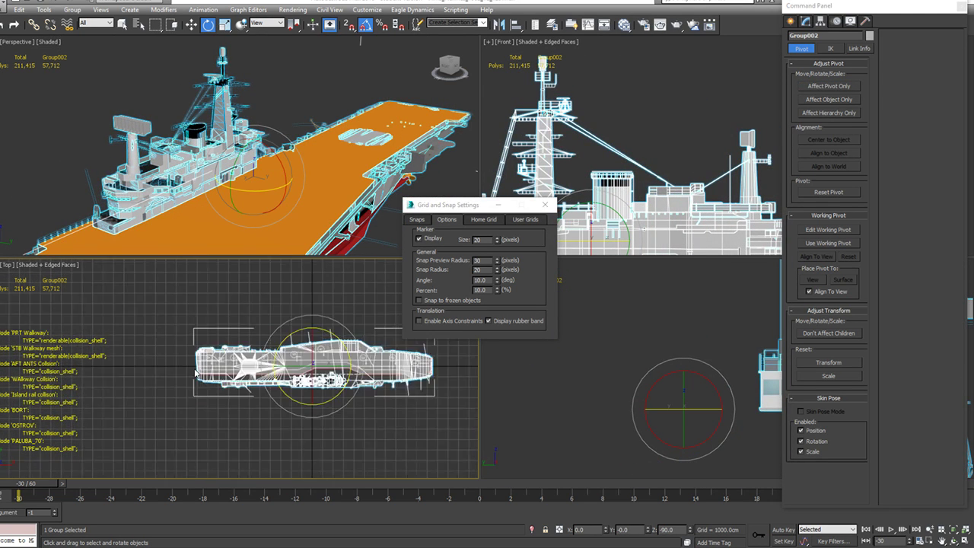
Step: Run the export from the EDM Export Toolbar utility and dismiss the error report
left_click(865, 22)
left_click(832, 195)
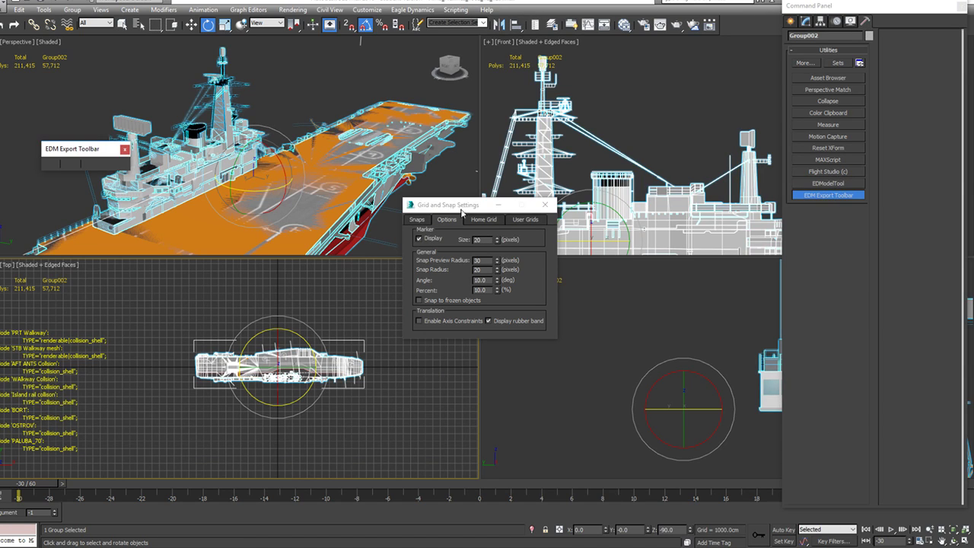
left_click(68, 169)
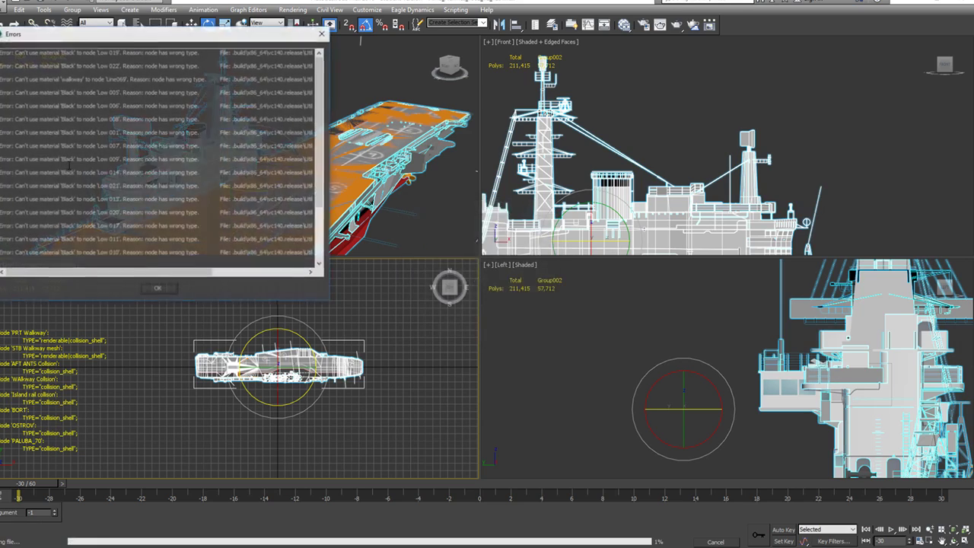
left_click(153, 289)
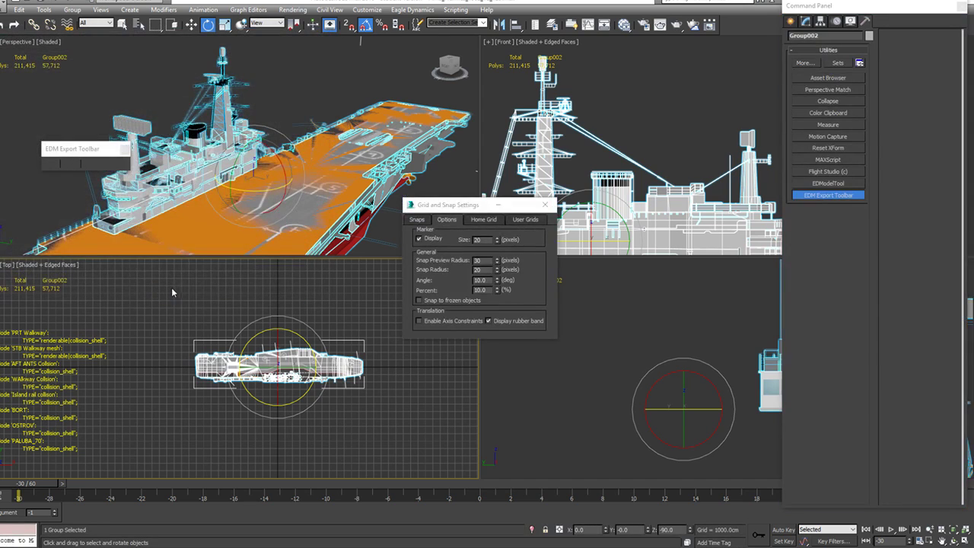
Step: Select the ship group in the front view and ungroup it into its separate objects
left_click(623, 117)
scroll(632, 115, "up", 4)
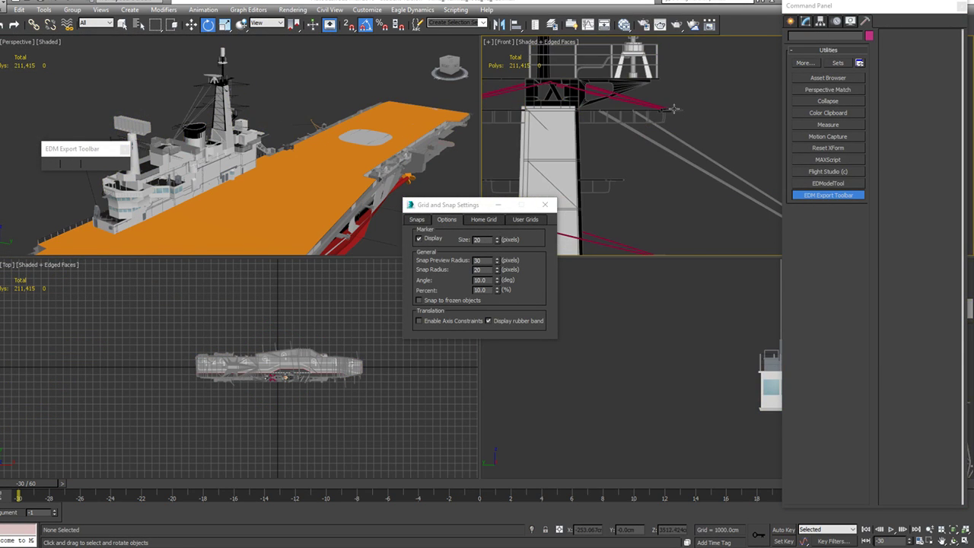
scroll(667, 110, "up", 2)
left_click(595, 132)
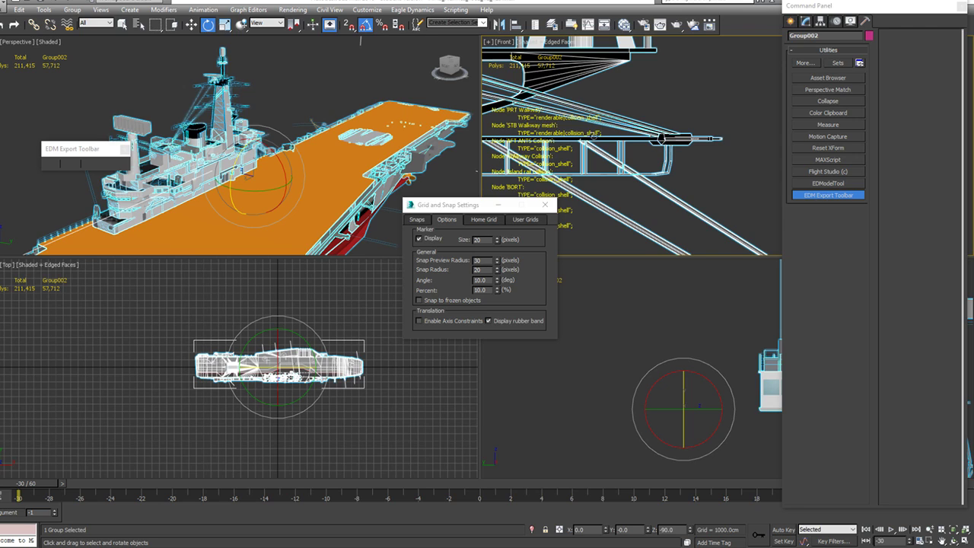
left_click(682, 104)
left_click(646, 131)
right_click(645, 128)
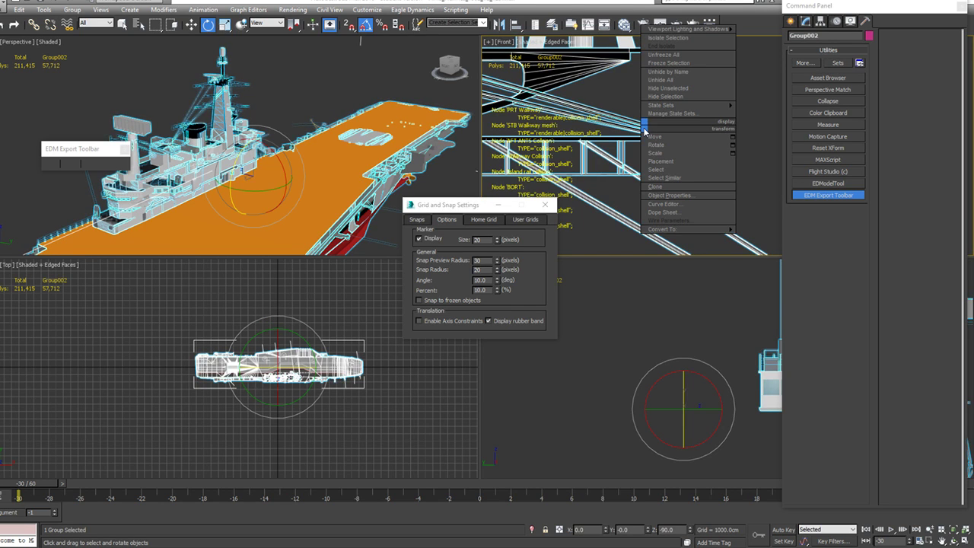
left_click(122, 13)
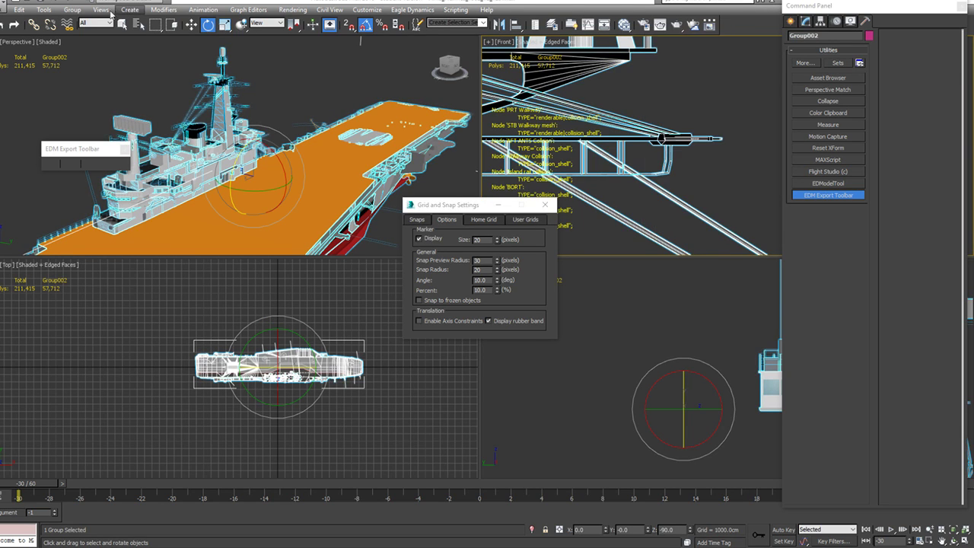
left_click(72, 10)
left_click(74, 34)
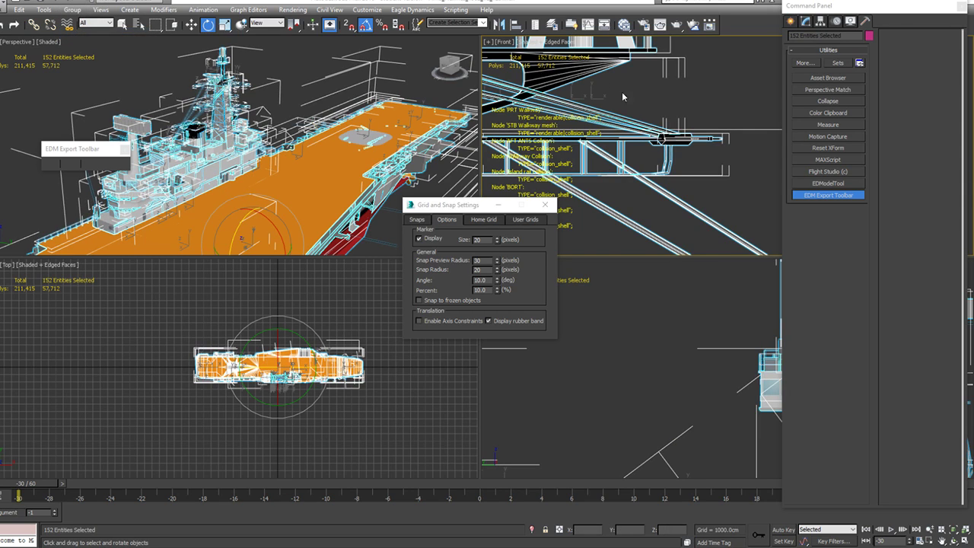
Step: Select the line shapes on both sides of the main mast's uppermost yardarm in the front view
left_click_drag(634, 97, 579, 117)
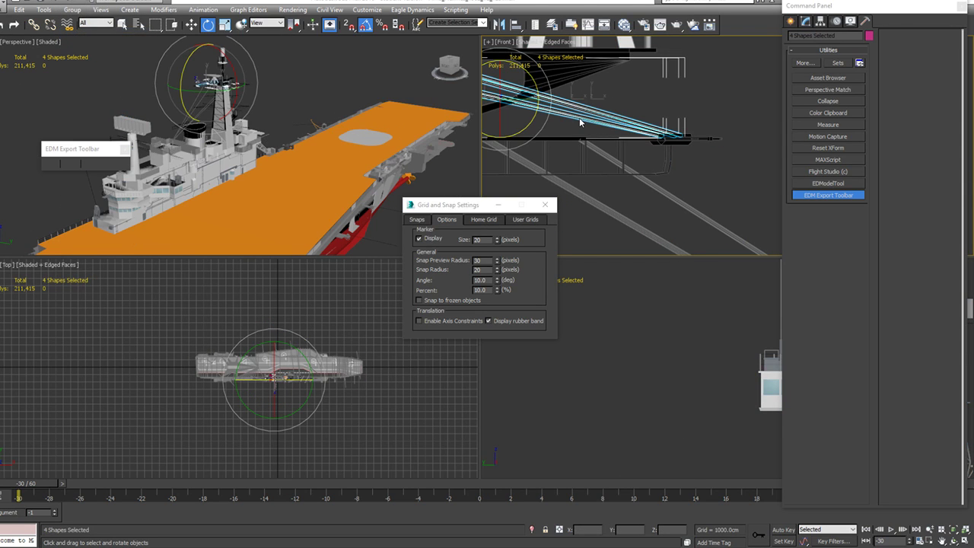
key("q")
key("z")
middle_click_drag(712, 111, 773, 134)
scroll(773, 134, "down", 4)
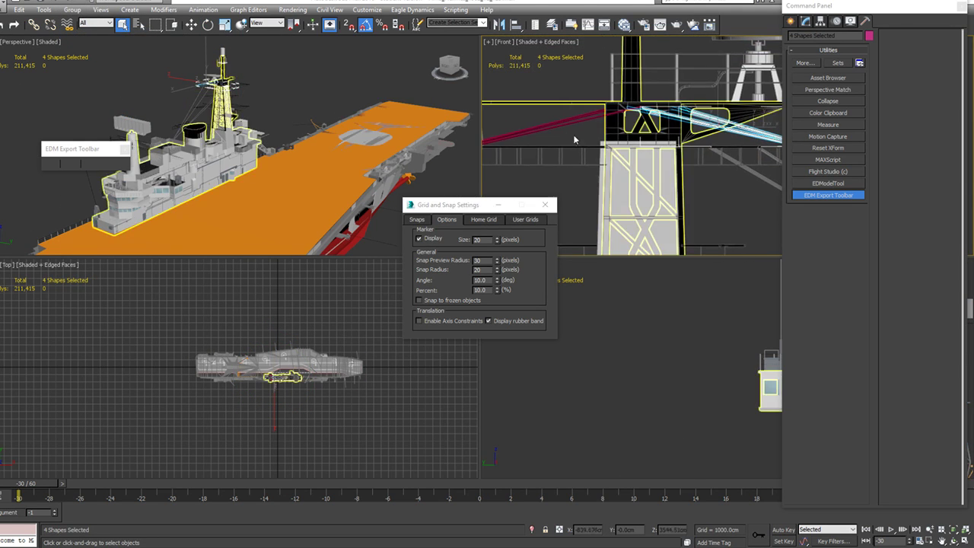
left_click_drag(553, 111, 563, 130, "ctrl")
middle_click_drag(610, 174, 645, 50)
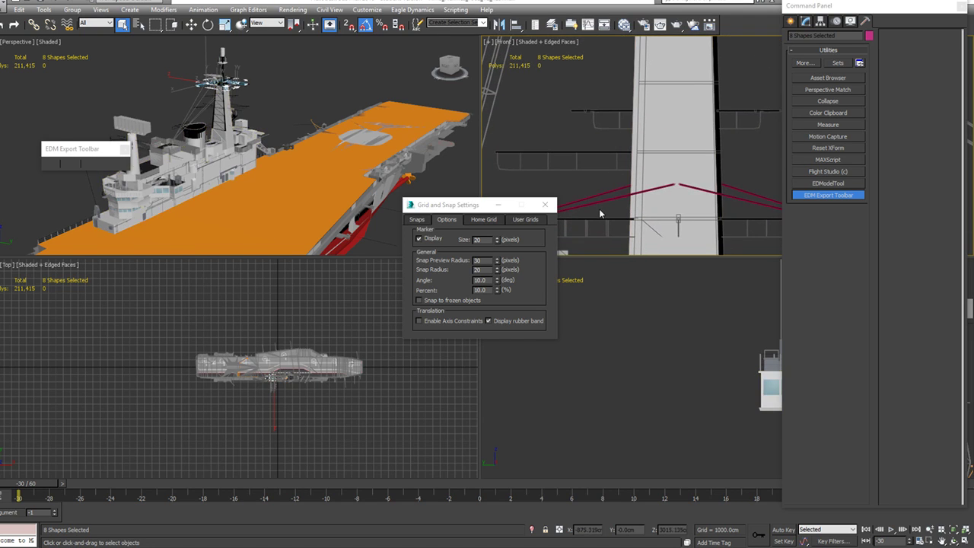
Step: Add the line shapes on both sides of the mast's two lower yardarms to the selection and check the mast for missed ones
left_click_drag(585, 198, 599, 216, "ctrl")
left_click_drag(755, 193, 744, 218, "ctrl")
middle_click_drag(644, 237, 630, 130)
left_click_drag(570, 197, 587, 219, "ctrl")
left_click_drag(740, 188, 733, 213, "ctrl")
middle_click_drag(713, 217, 692, 25)
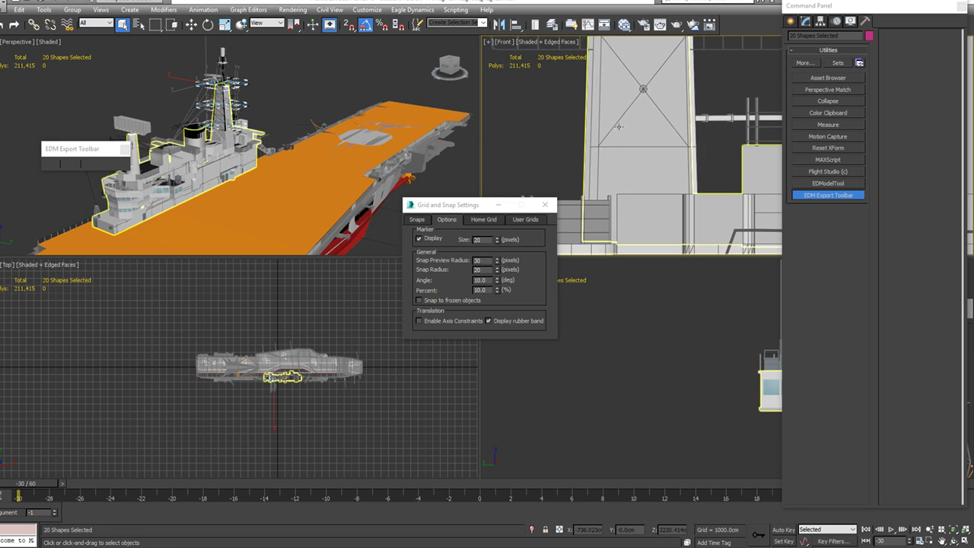
middle_click_drag(677, 116, 640, 213)
middle_click_drag(712, 134, 724, 287)
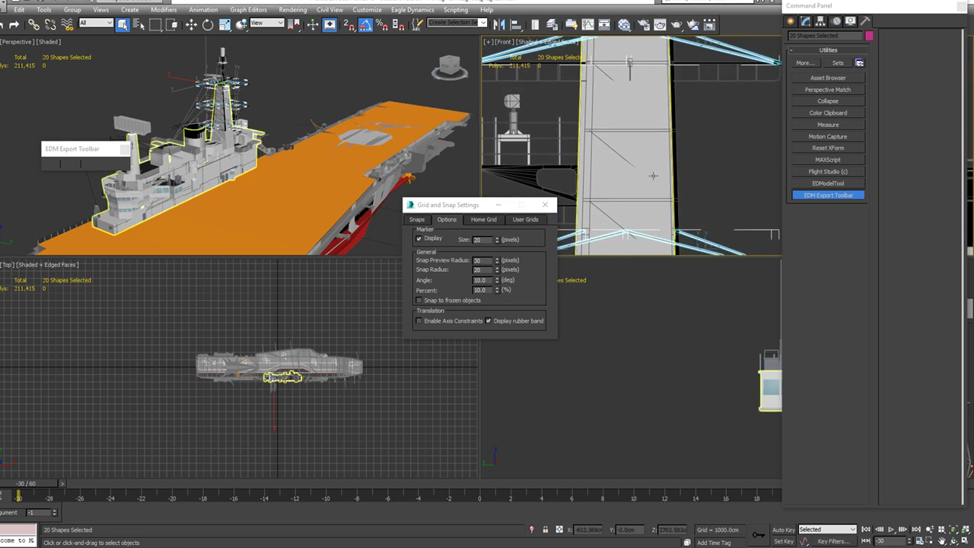
scroll(277, 166, "up", 10)
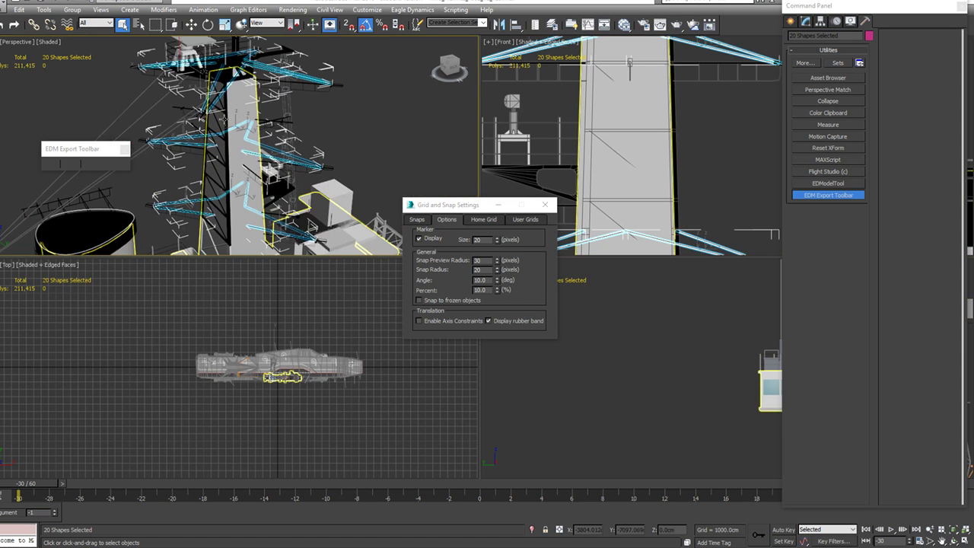
scroll(277, 166, "down", 4)
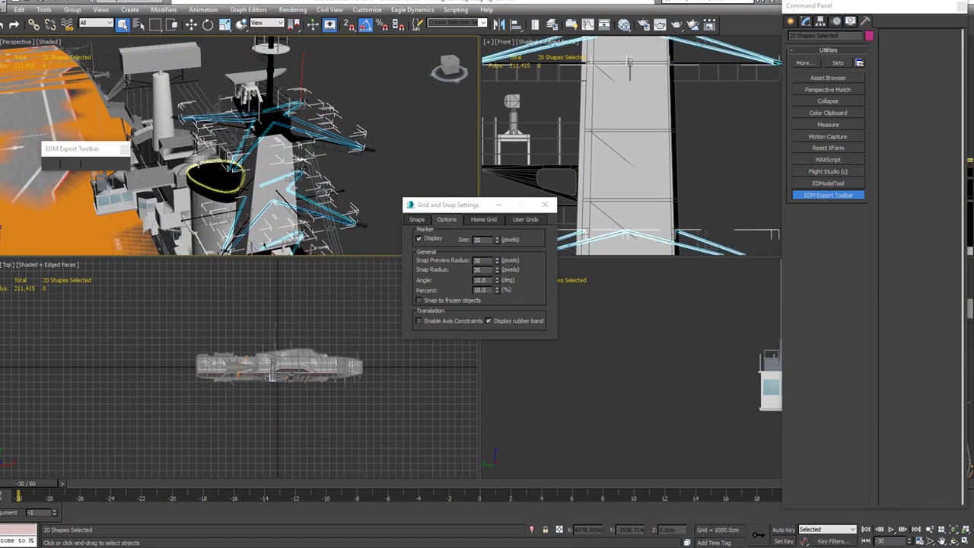
Step: Apply a UVW Map modifier with Face mapping to the selected mast line shapes
left_click(805, 23)
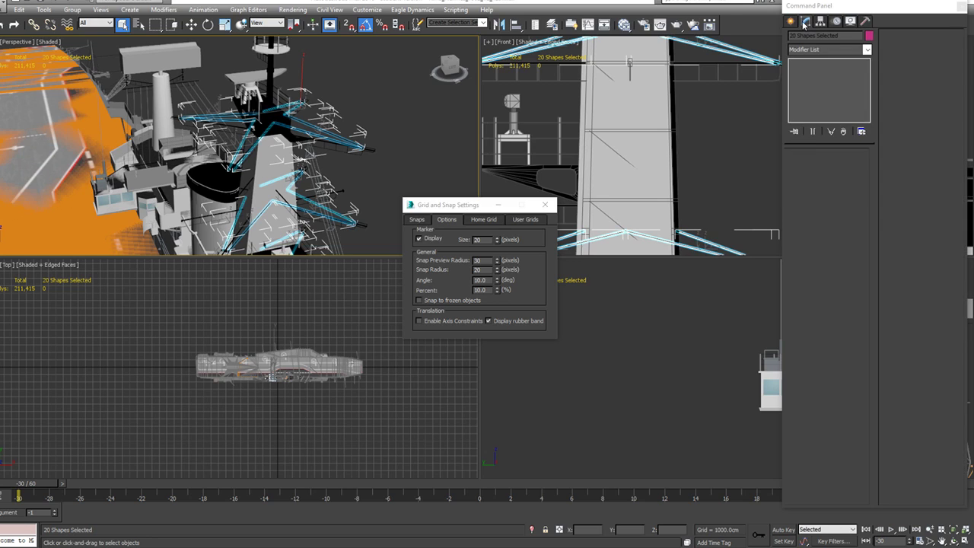
left_click(812, 51)
left_click_drag(868, 301, 868, 435)
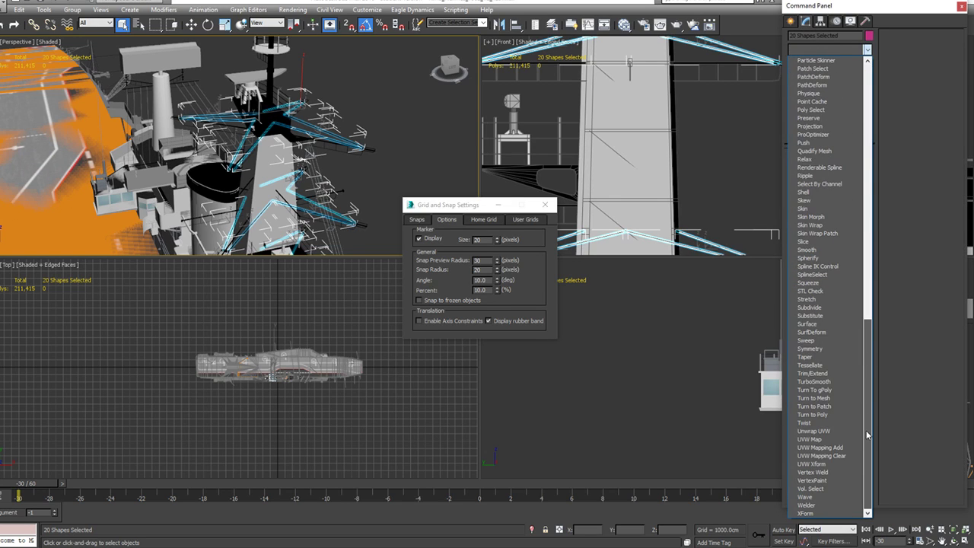
left_click(827, 439)
left_click(820, 222)
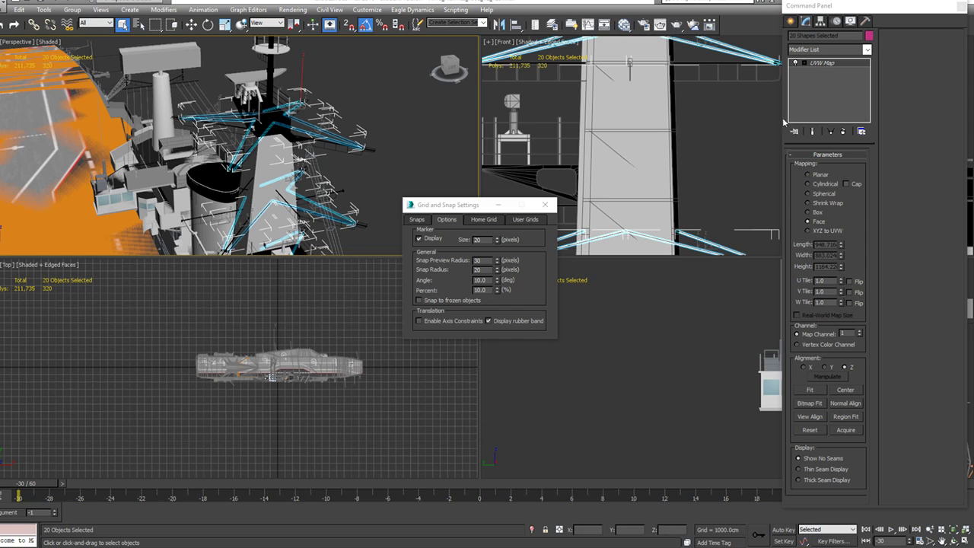
Step: Select the whole ship in the top view, run the EDM export and dismiss the error report
left_click_drag(152, 317, 485, 427)
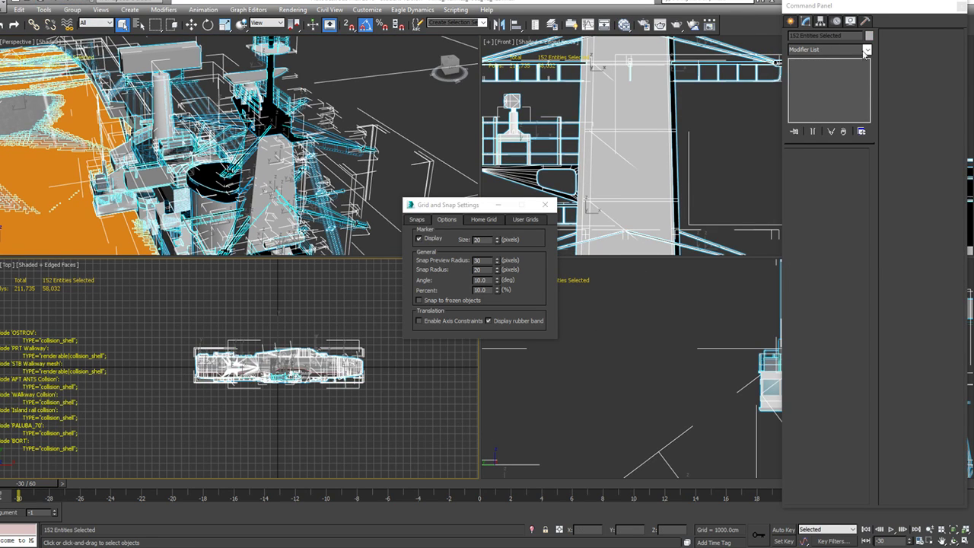
left_click(866, 21)
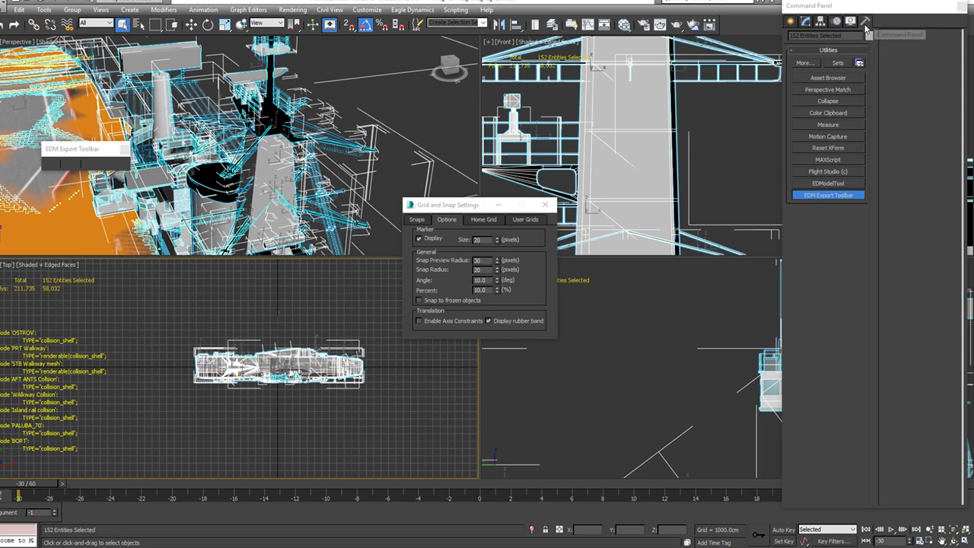
left_click(70, 165)
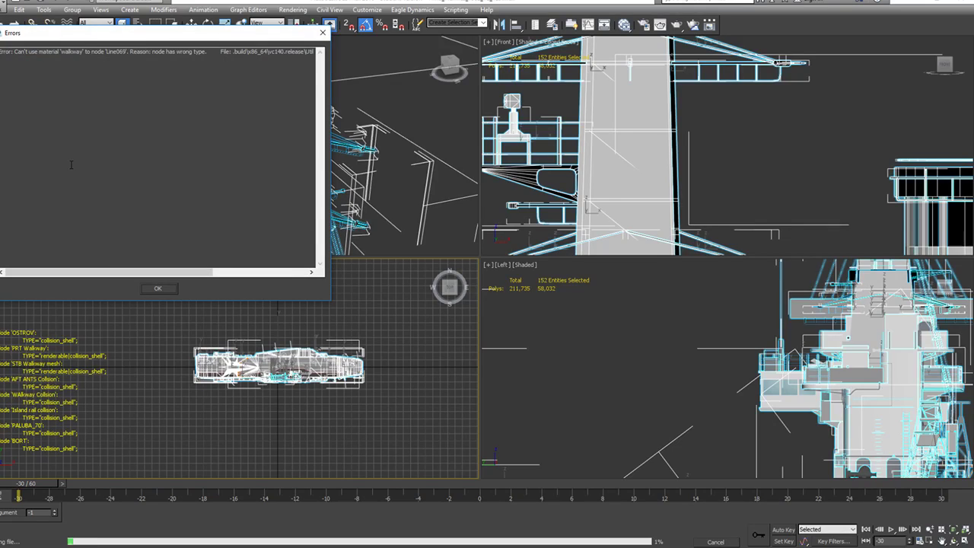
left_click(151, 290)
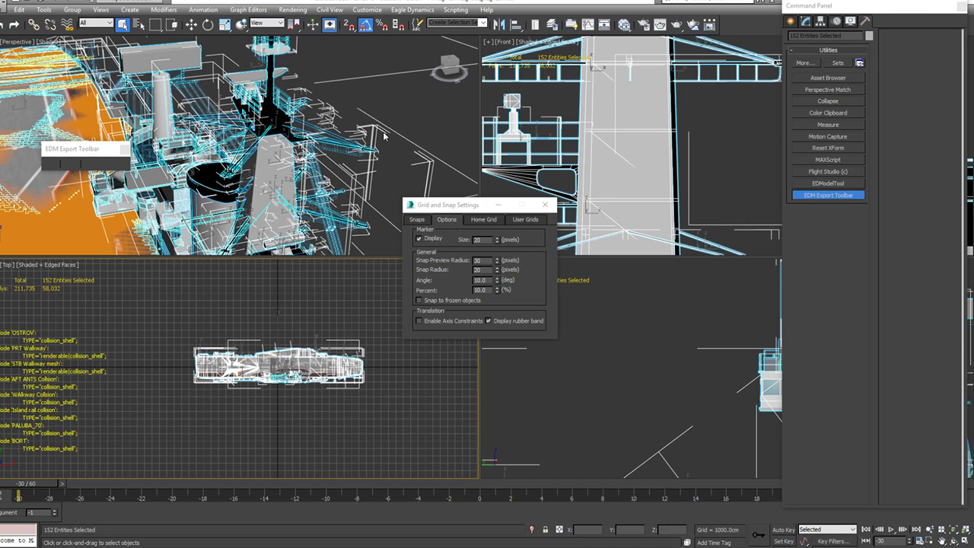
Step: Open the Scene Explorer and look through its object list for the Line069 shape
key("w")
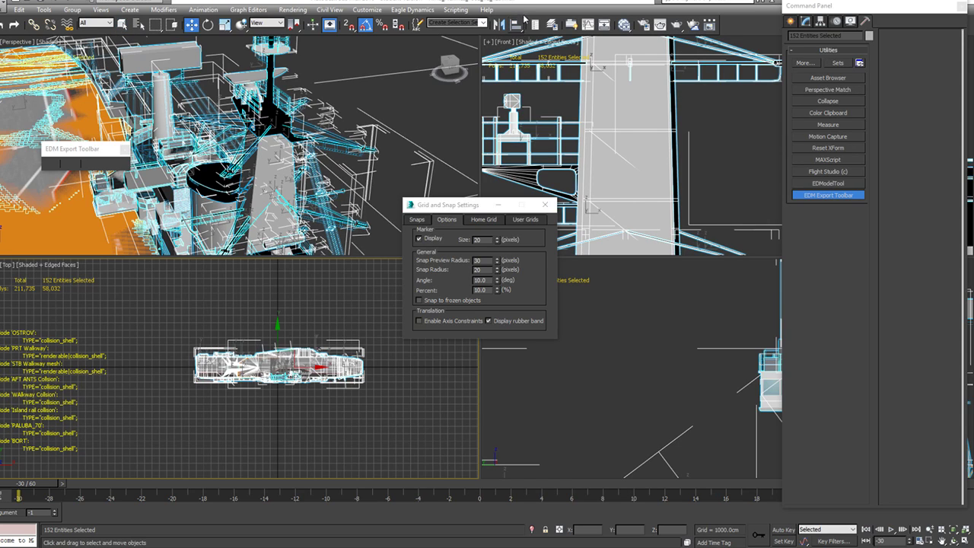
left_click(535, 24)
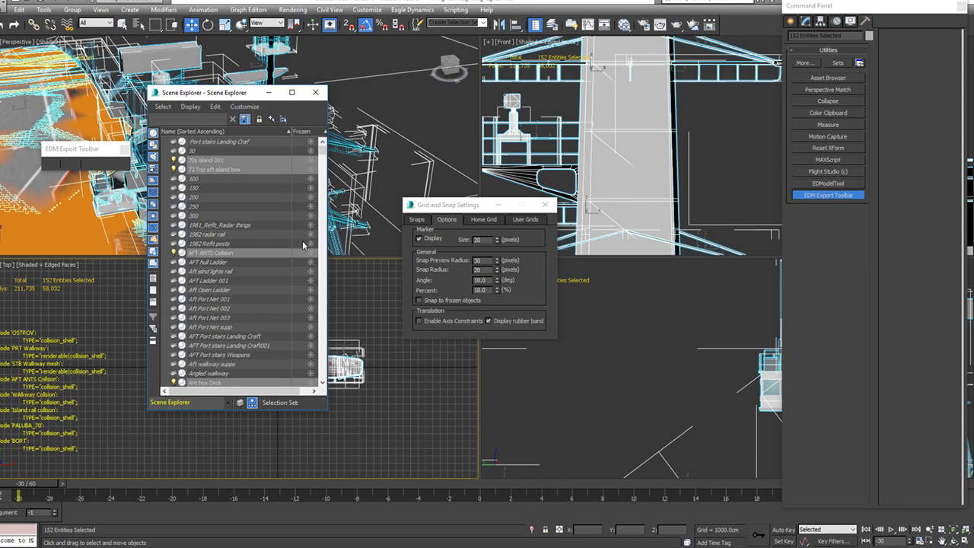
scroll(275, 321, "down", 15)
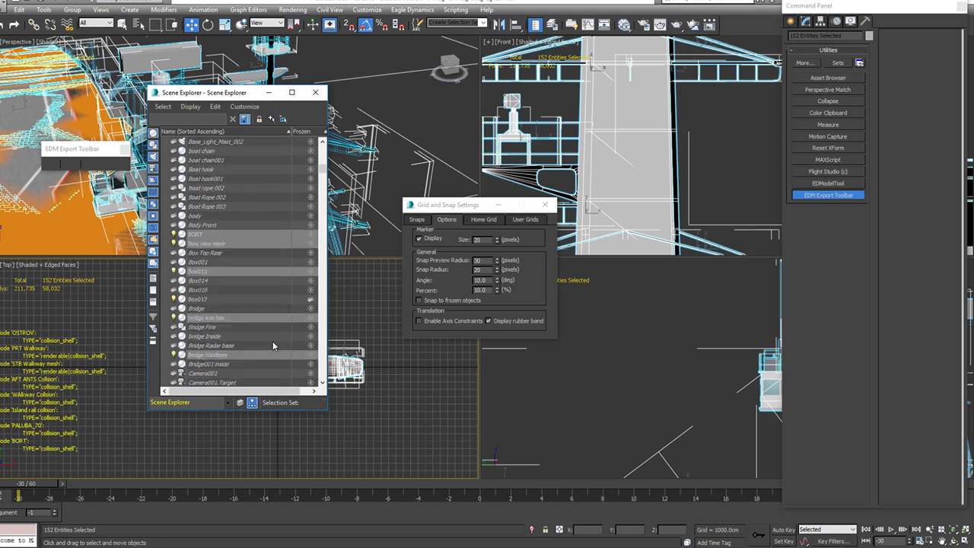
scroll(259, 356, "down", 20)
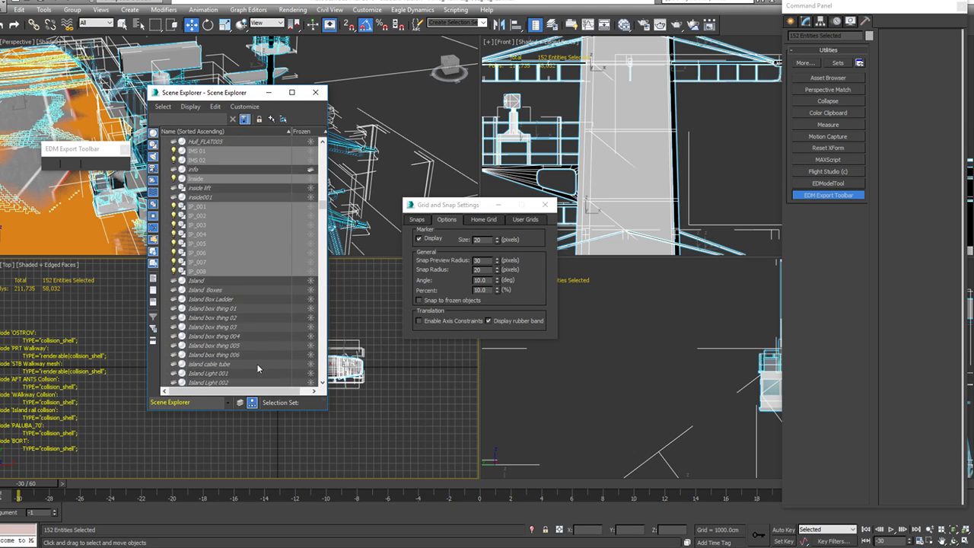
scroll(253, 355, "down", 20)
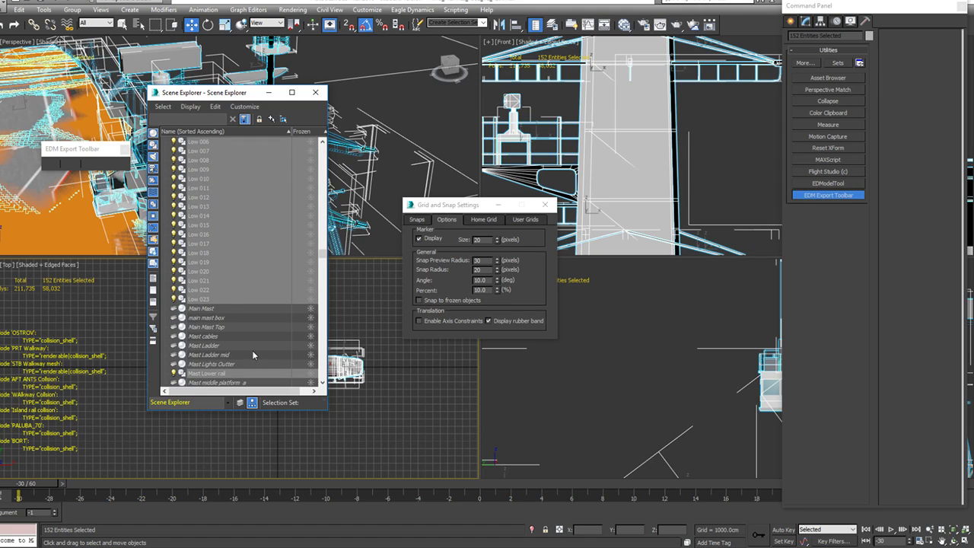
scroll(252, 349, "up", 6)
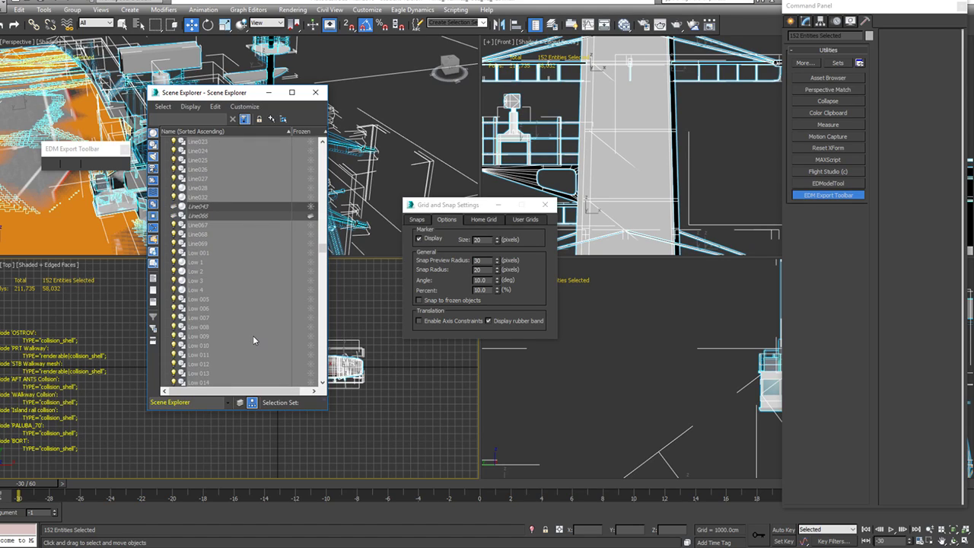
scroll(253, 335, "up", 4)
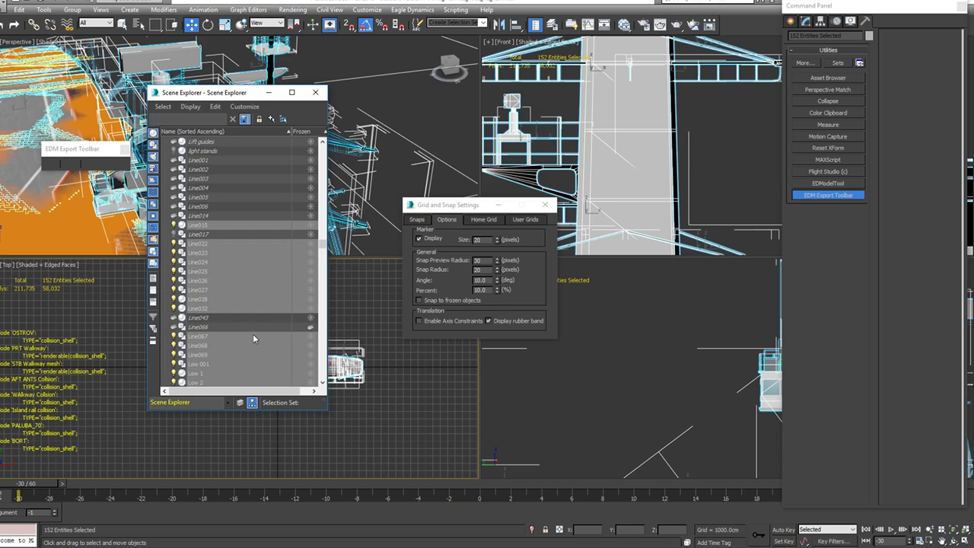
scroll(252, 334, "down", 20)
scroll(253, 333, "down", 20)
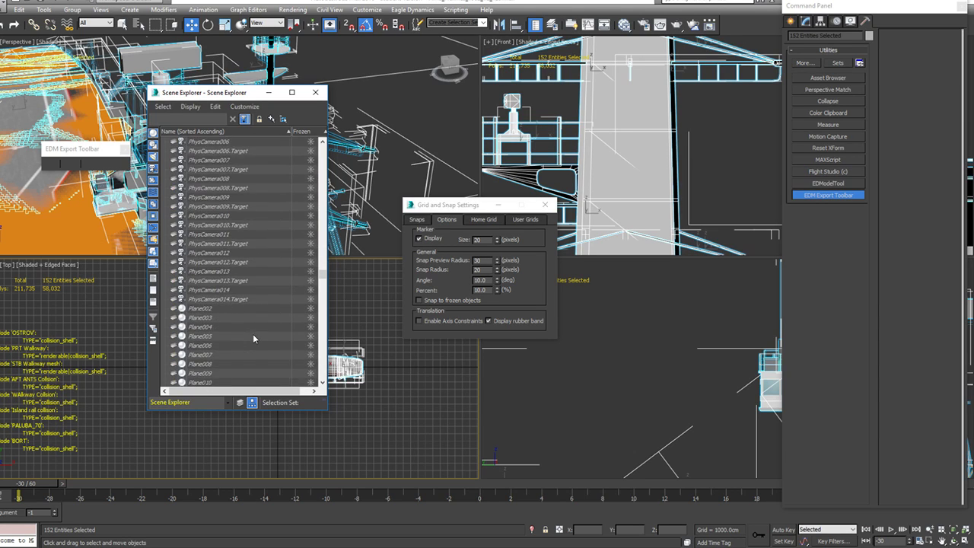
left_click_drag(325, 294, 330, 373)
left_click_drag(335, 383, 355, 144)
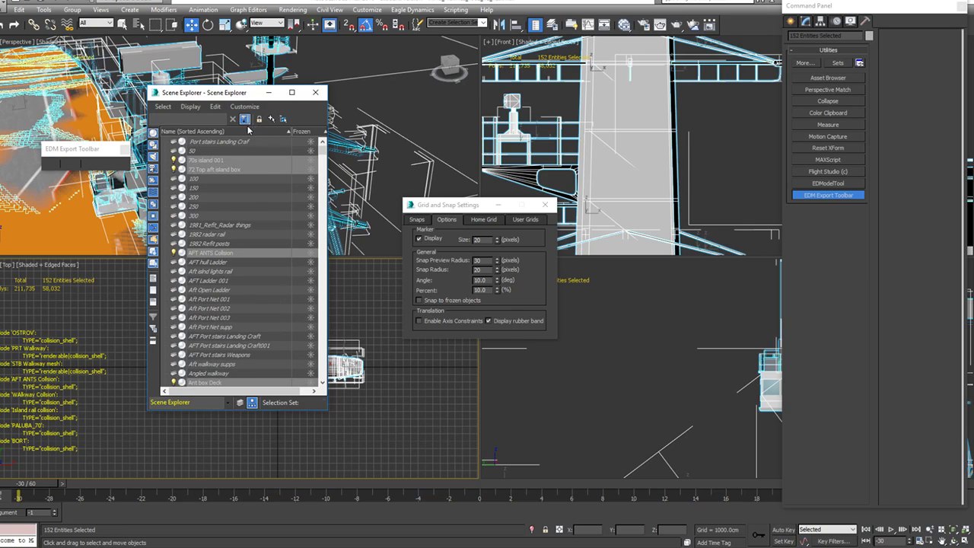
Step: Clear the selection, filter the Scene Explorer by "Line" and select the Line069 shape
left_click(377, 323)
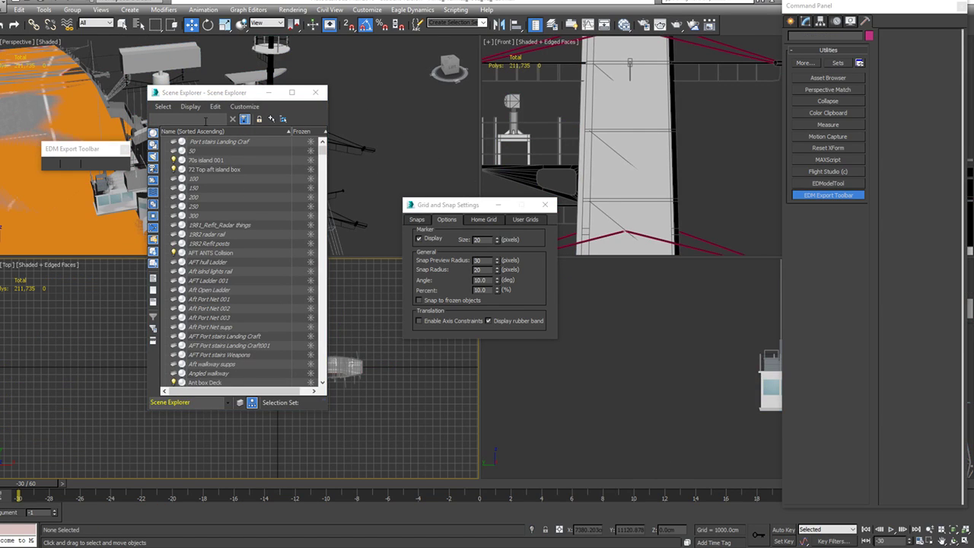
left_click(199, 118)
type("Line")
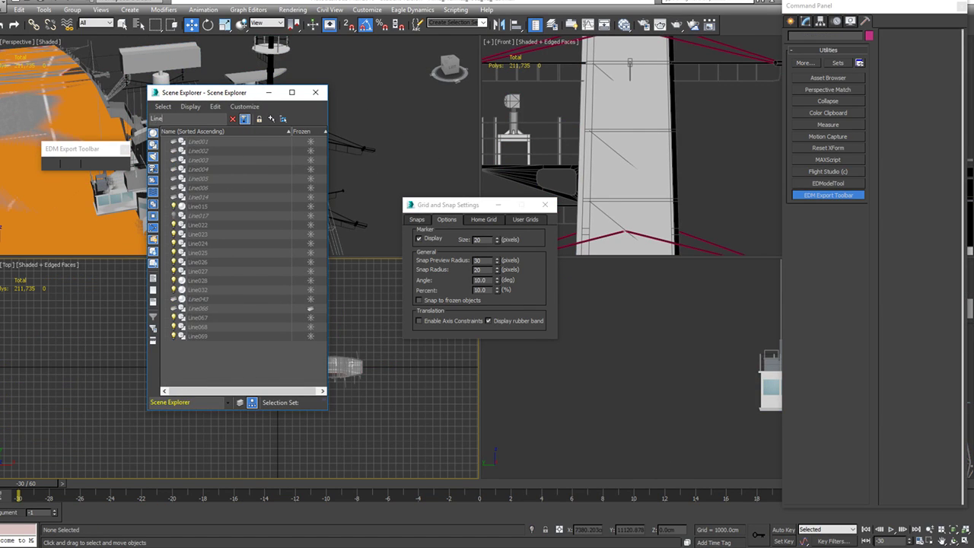
left_click(178, 290)
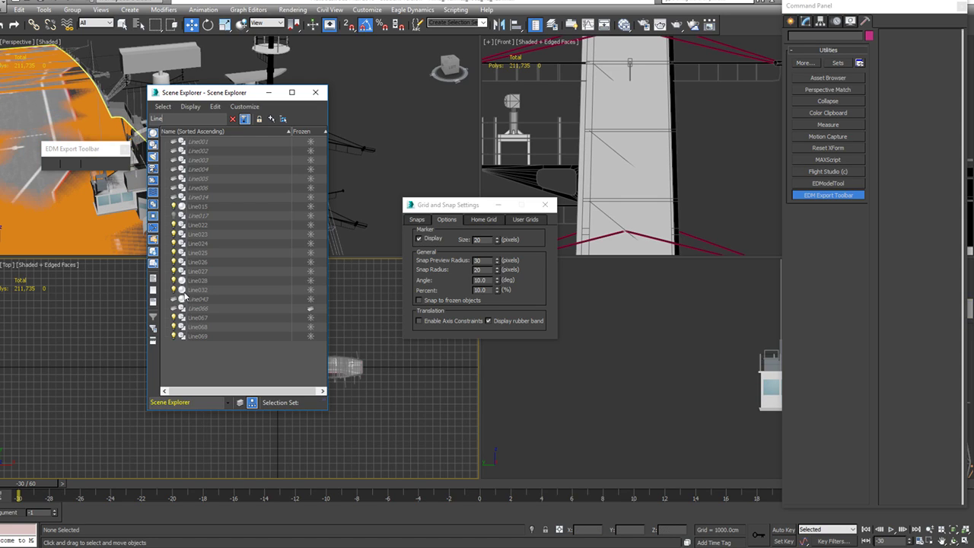
left_click(200, 336)
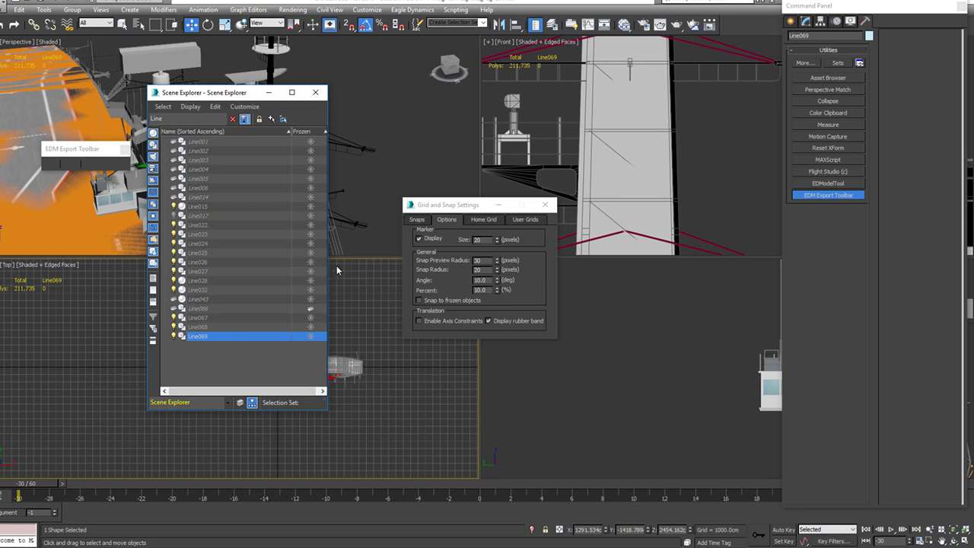
Step: Add an Edit Poly modifier to the Line069 shape
left_click_drag(245, 94, 0, 114)
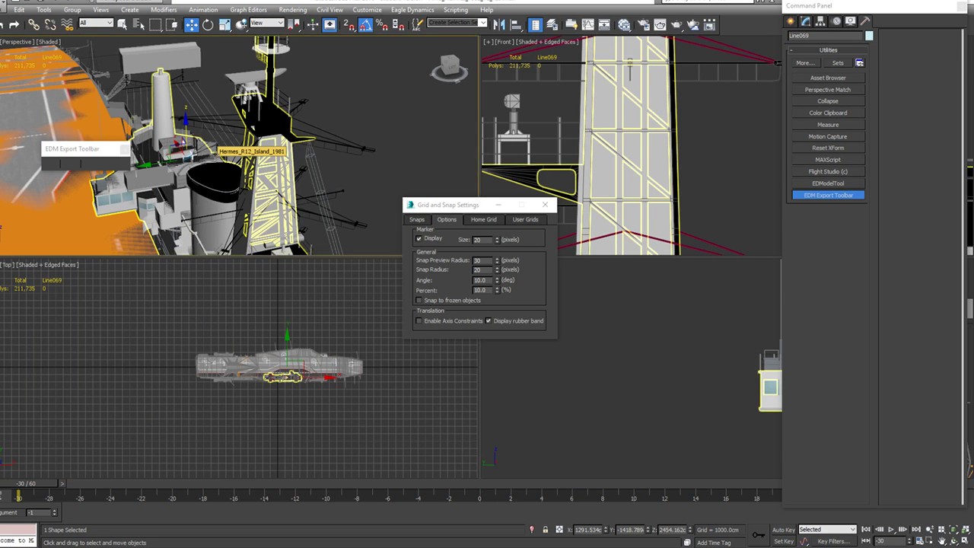
key("z")
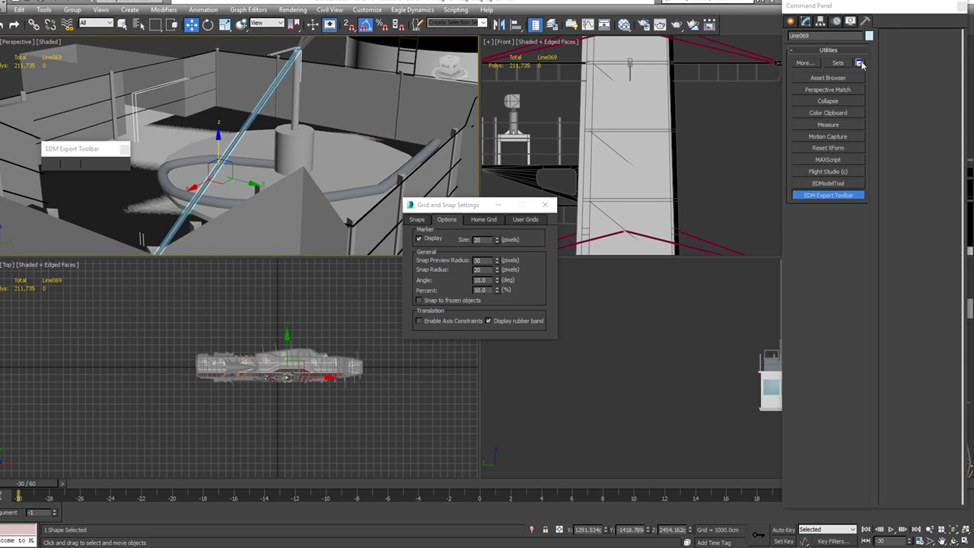
left_click(807, 22)
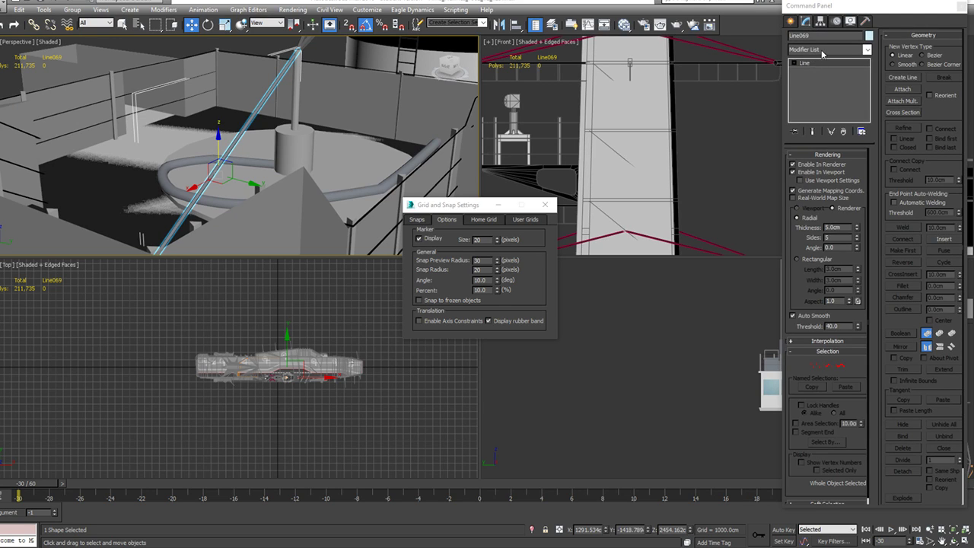
left_click(822, 50)
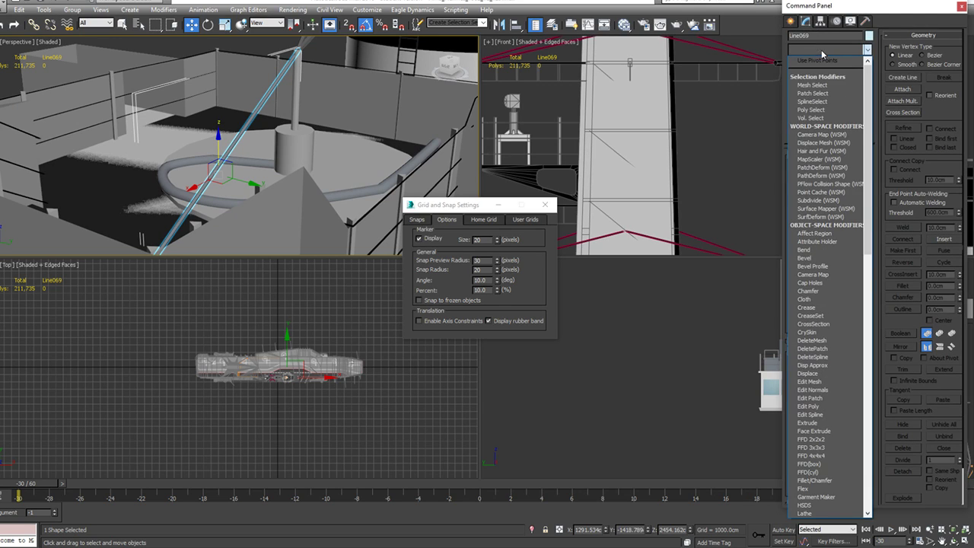
left_click(826, 406)
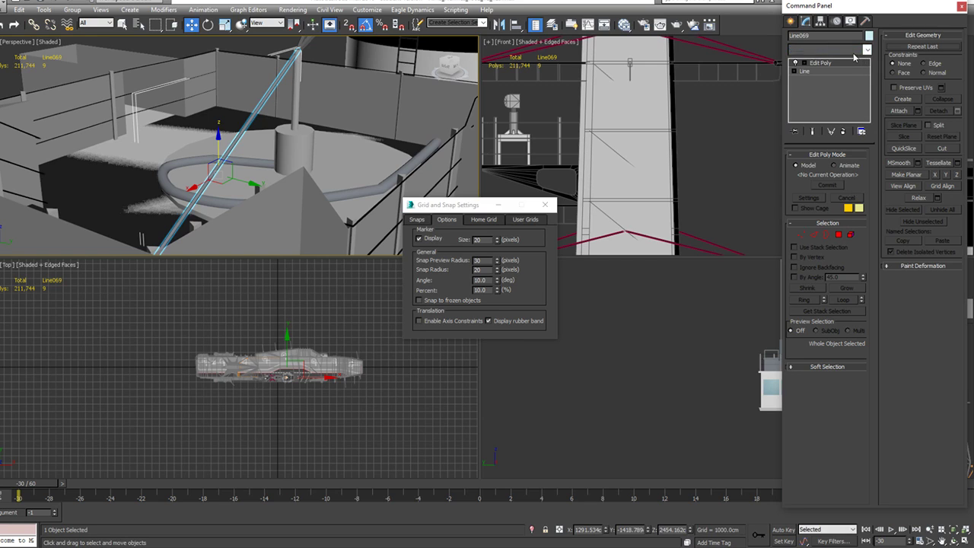
Step: Add a UVW Map modifier with Face mapping on top of Line069's Edit Poly modifier
left_click(854, 51)
scroll(829, 228, "down", 10)
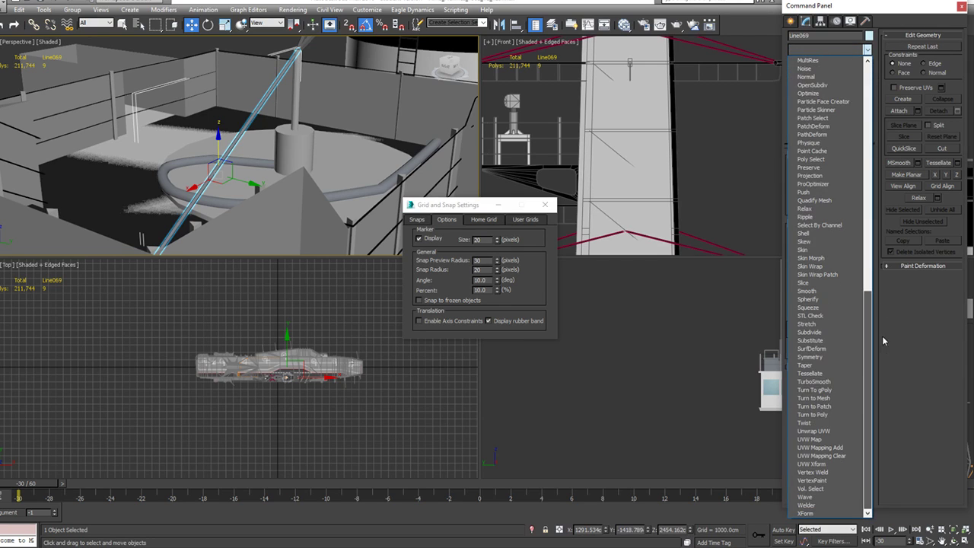
left_click(833, 440)
left_click(820, 222)
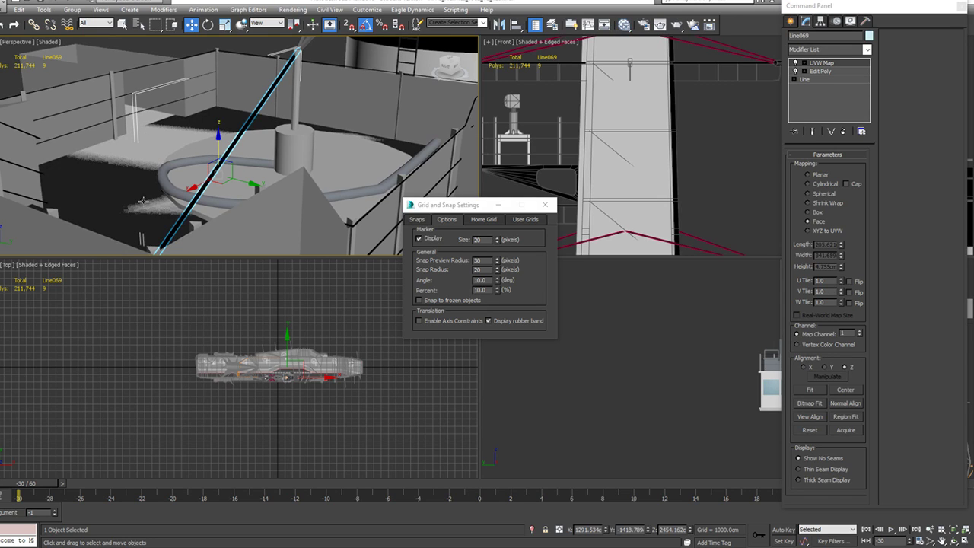
Step: Select the whole ship in the top view and bring up the utilities for the EDM export
left_click_drag(178, 330, 366, 421)
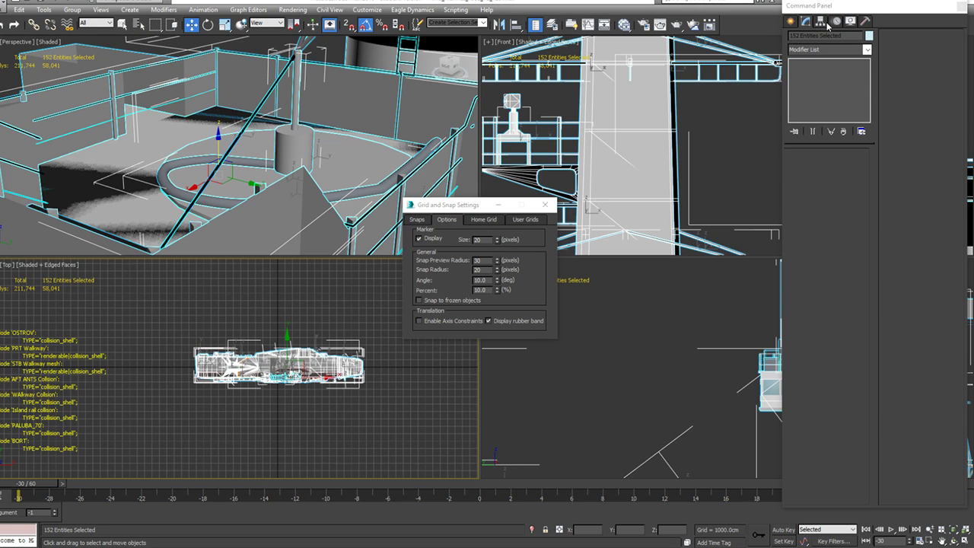
left_click(866, 23)
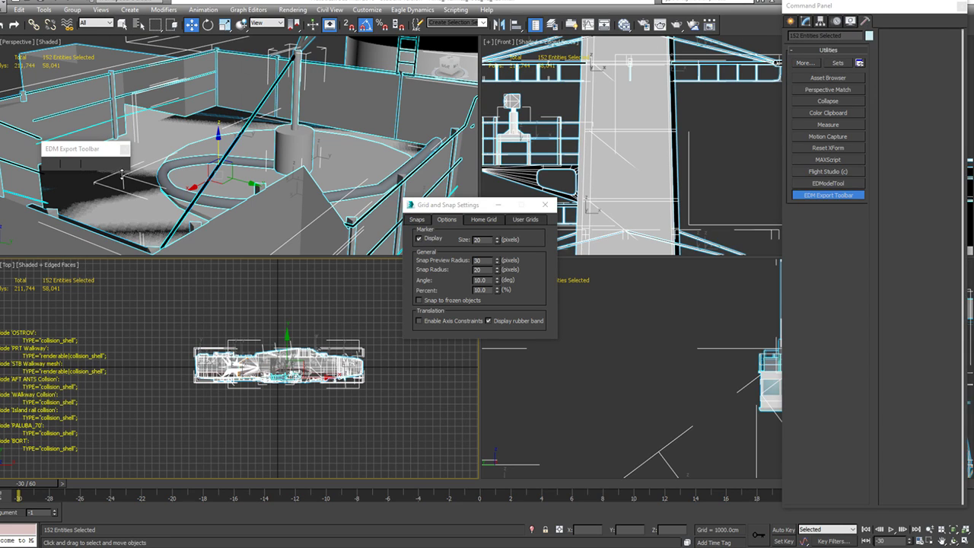
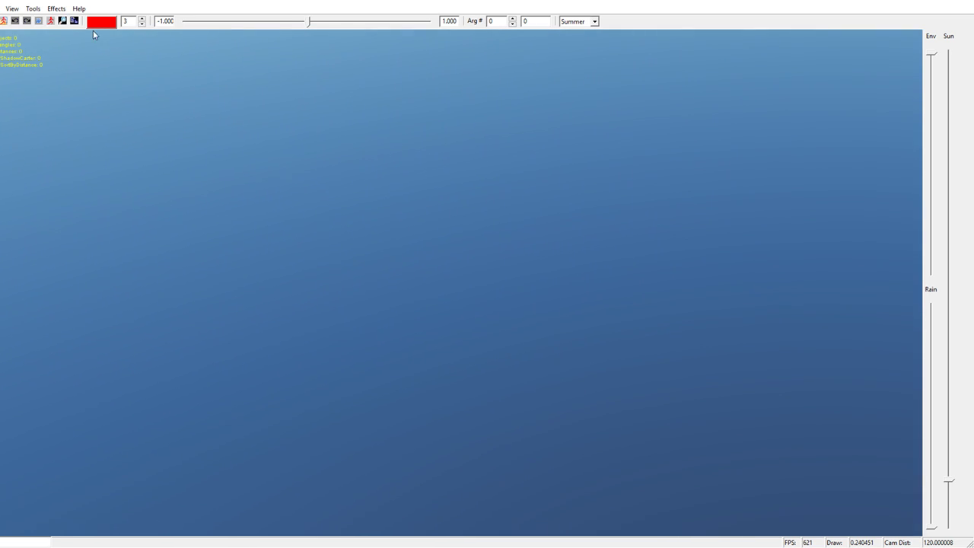
Step: Switch to the EDM model viewer and load hms_hermes_1982_v2_129.edm from the Shapes folder
left_click(1, 8)
left_click(32, 24)
left_click(144, 84)
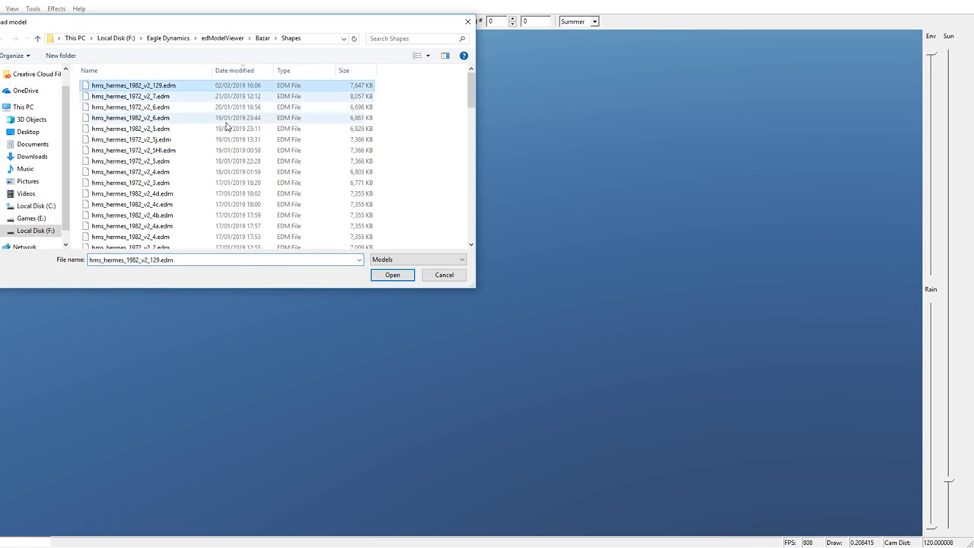
left_click(402, 277)
Step: Examine the exported ship's lattice mast, funnel and rigging lines up close
left_click_drag(381, 335, 346, 322)
left_click_drag(436, 270, 130, 211)
left_click_drag(707, 204, 408, 290)
scroll(407, 289, "up", 8)
left_click_drag(580, 208, 514, 230)
left_click_drag(488, 280, 381, 258)
scroll(496, 242, "up", 4)
scroll(479, 221, "up", 3)
middle_click_drag(358, 130, 461, 286)
scroll(463, 209, "up", 4)
left_click_drag(463, 200, 364, 145)
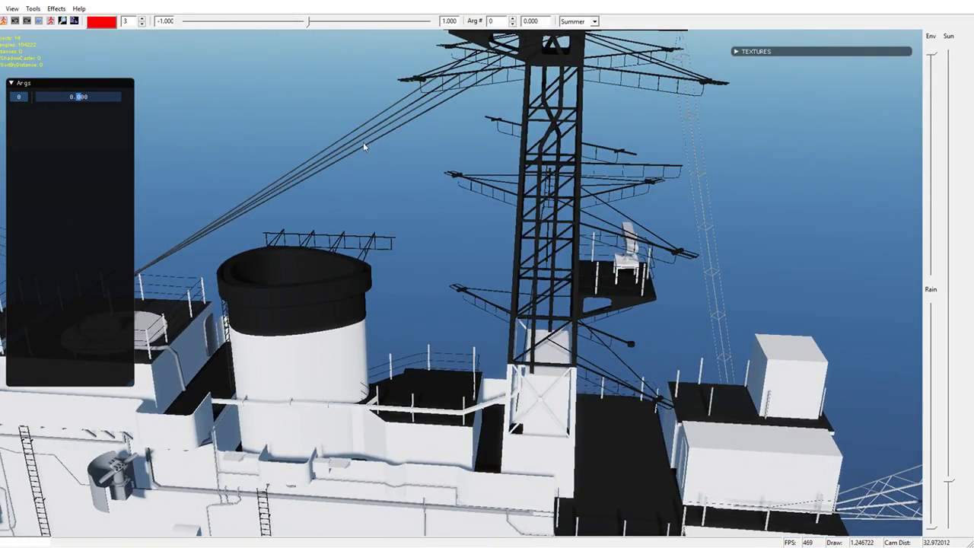
Step: Examine the ship's island side and its full flight deck from above
left_click_drag(399, 174, 489, 332)
scroll(307, 190, "down", 10)
scroll(400, 339, "up", 5)
left_click_drag(400, 339, 519, 312)
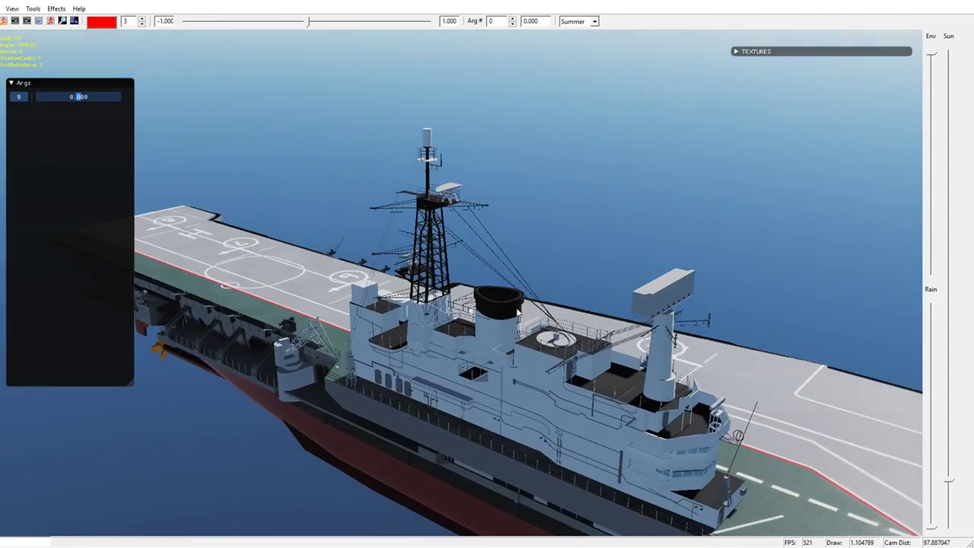
scroll(532, 316, "up", 8)
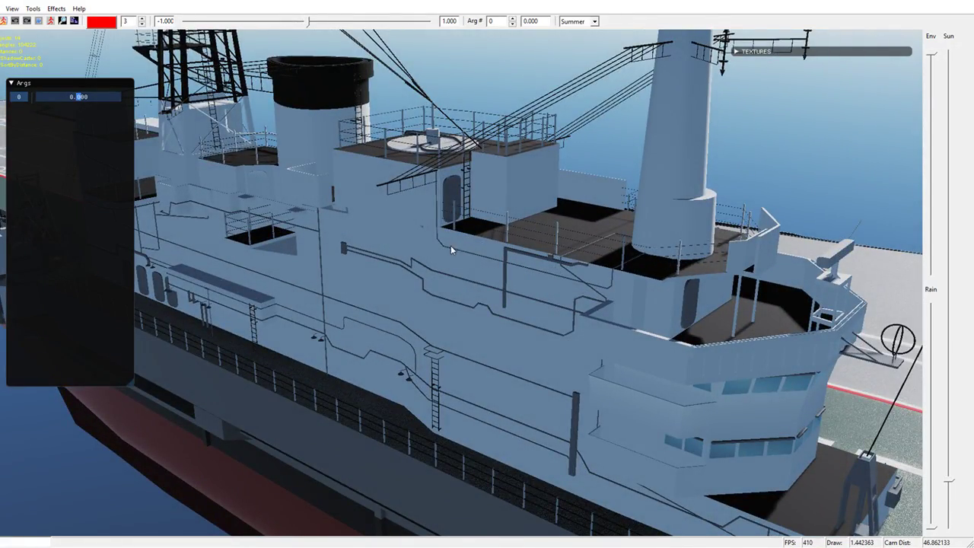
left_click_drag(449, 247, 430, 236)
right_click_drag(431, 233, 644, 385)
left_click_drag(644, 385, 428, 394)
scroll(583, 305, "up", 1)
scroll(601, 308, "down", 1)
scroll(394, 492, "down", 3)
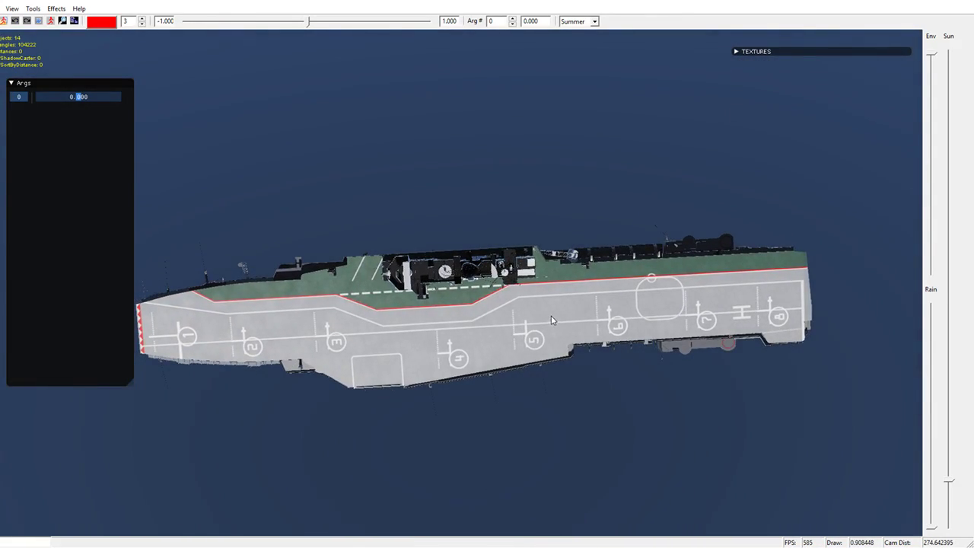
Step: Change the viewer's environment setting to a landscape background and inspect the island, radar mast and railings under it
left_click_drag(691, 321, 481, 76)
left_click(930, 96)
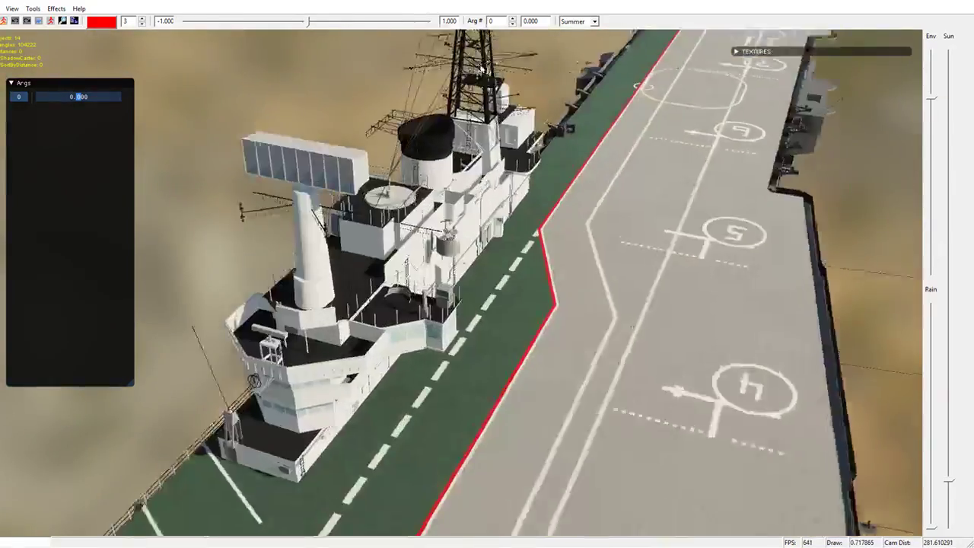
scroll(343, 272, "up", 10)
left_click_drag(343, 272, 361, 288)
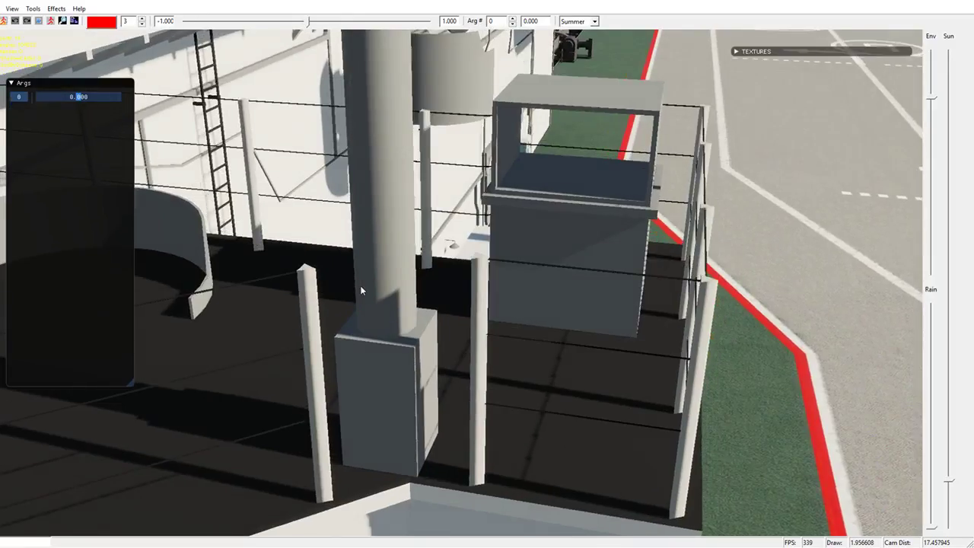
scroll(360, 288, "down", 8)
left_click_drag(352, 340, 516, 294)
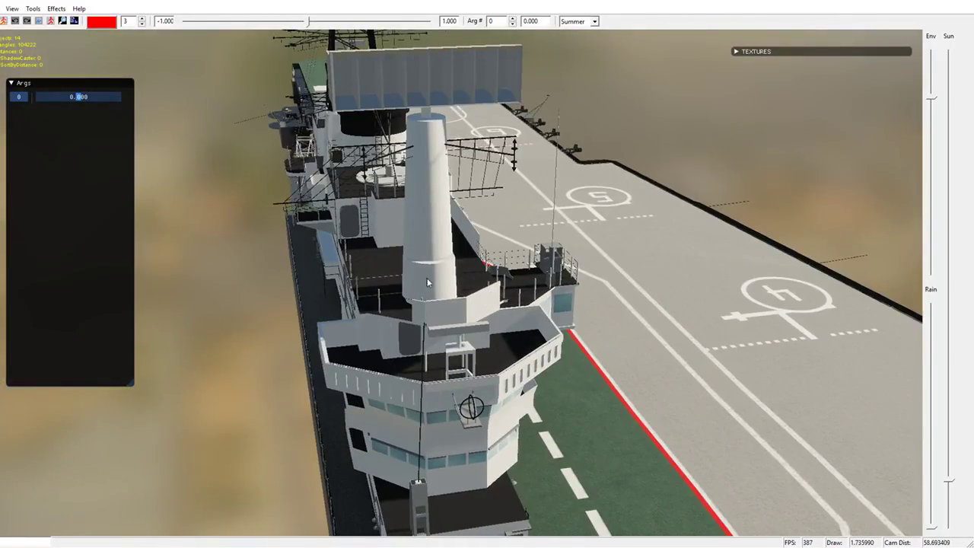
left_click_drag(422, 280, 394, 283)
middle_click_drag(394, 283, 399, 271)
scroll(399, 270, "up", 5)
left_click_drag(399, 267, 524, 259)
left_click_drag(624, 220, 705, 326)
left_click_drag(411, 373, 216, 336)
scroll(461, 326, "down", 10)
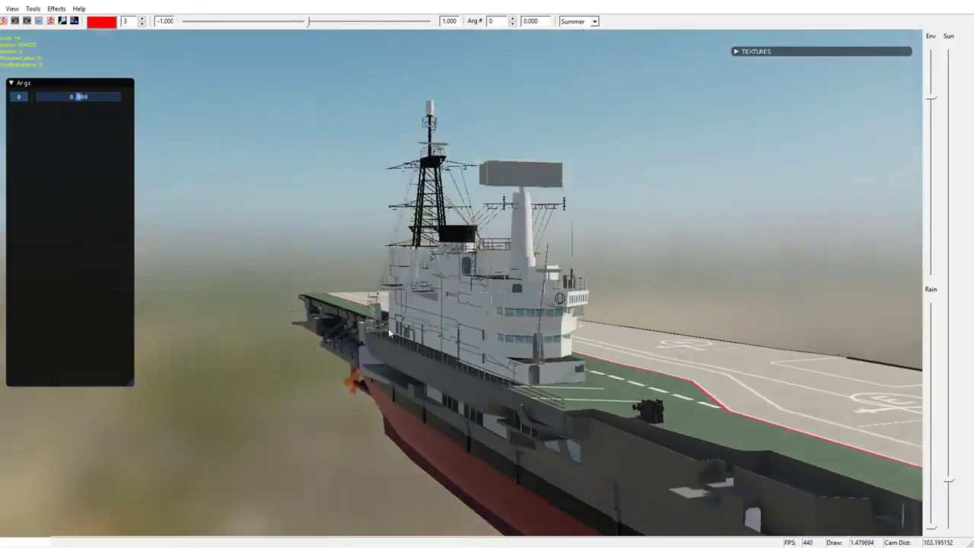
Step: Inspect the bridge windows, island side piping and hull of the exported ship, and close the viewer
left_click_drag(389, 333, 496, 340)
left_click_drag(443, 364, 359, 369)
scroll(361, 325, "up", 8)
left_click_drag(360, 324, 437, 328)
scroll(437, 327, "down", 7)
left_click_drag(434, 374, 529, 417)
scroll(500, 297, "up", 3)
scroll(499, 298, "up", 3)
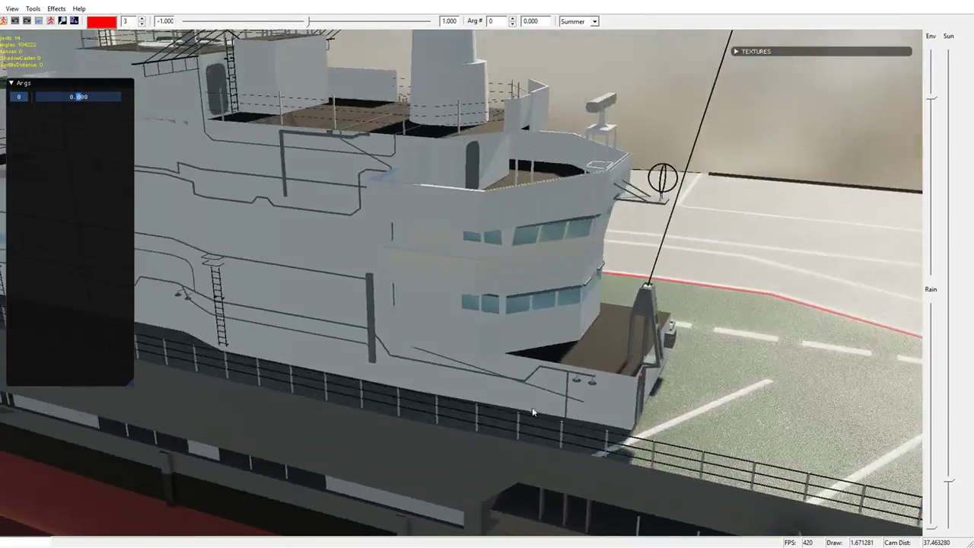
left_click_drag(626, 296, 317, 283)
scroll(335, 251, "up", 5)
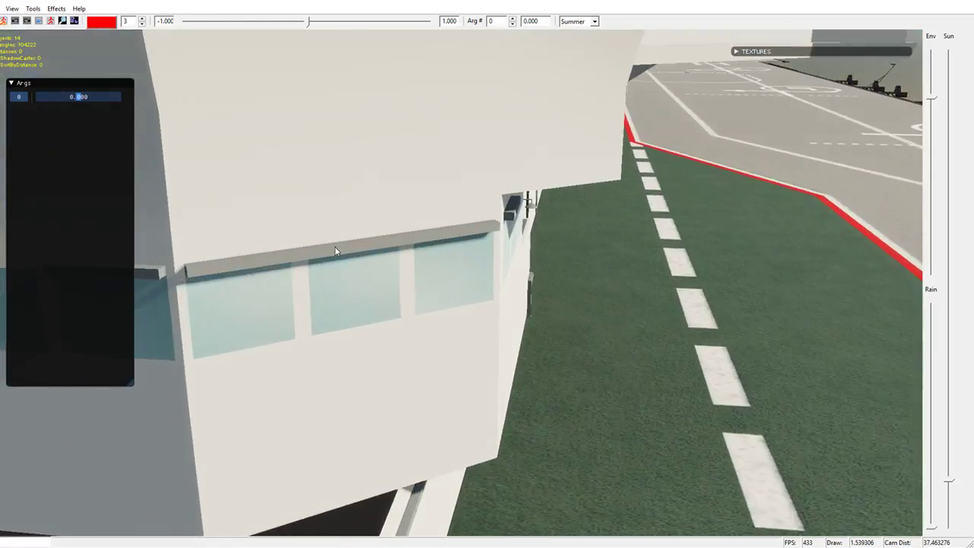
scroll(332, 255, "down", 1)
middle_click_drag(400, 273, 405, 268)
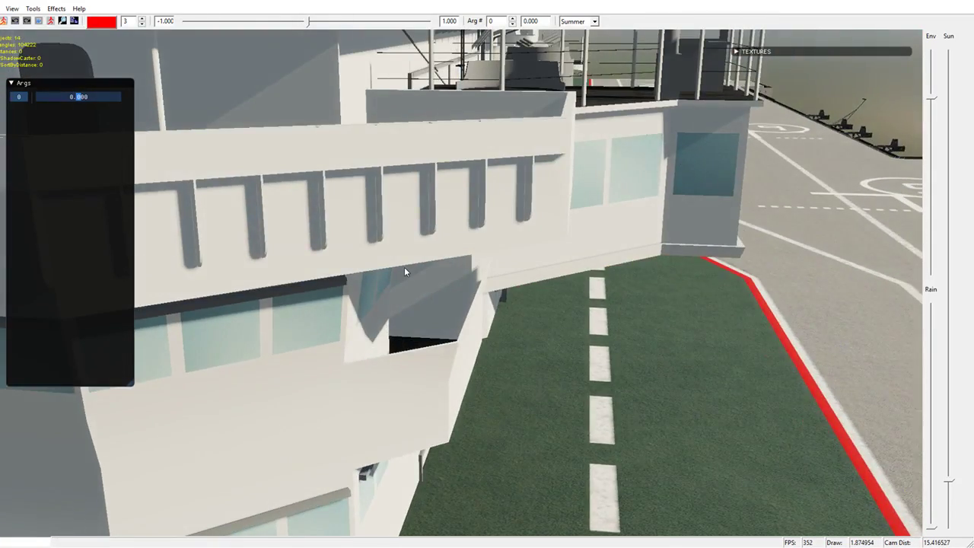
left_click_drag(387, 274, 679, 343)
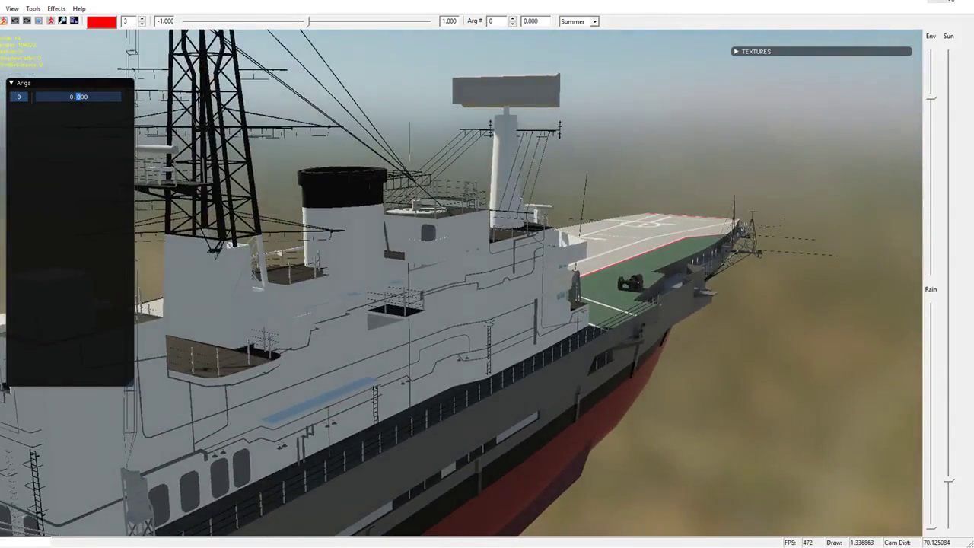
left_click(963, 2)
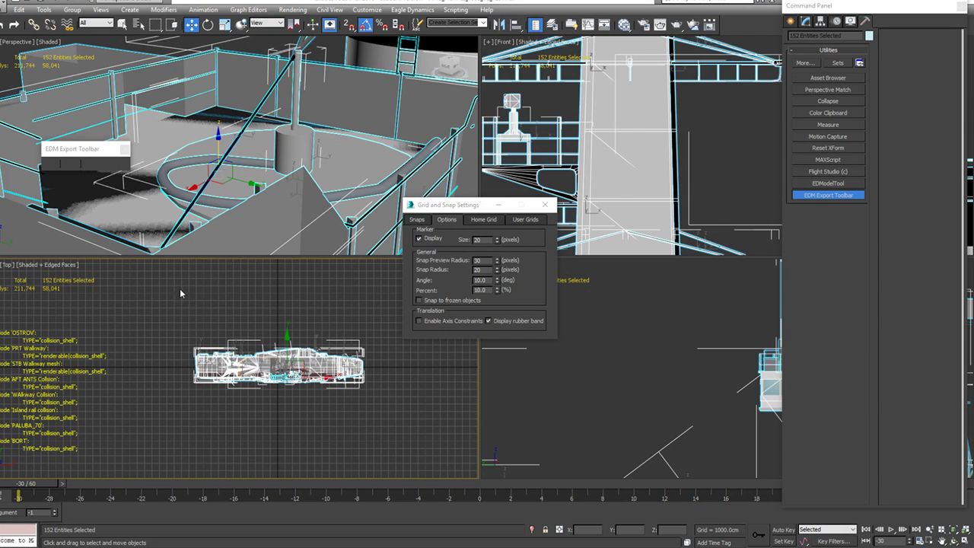
Step: Group all selected ship objects under the default group name
left_click(73, 10)
left_click(84, 23)
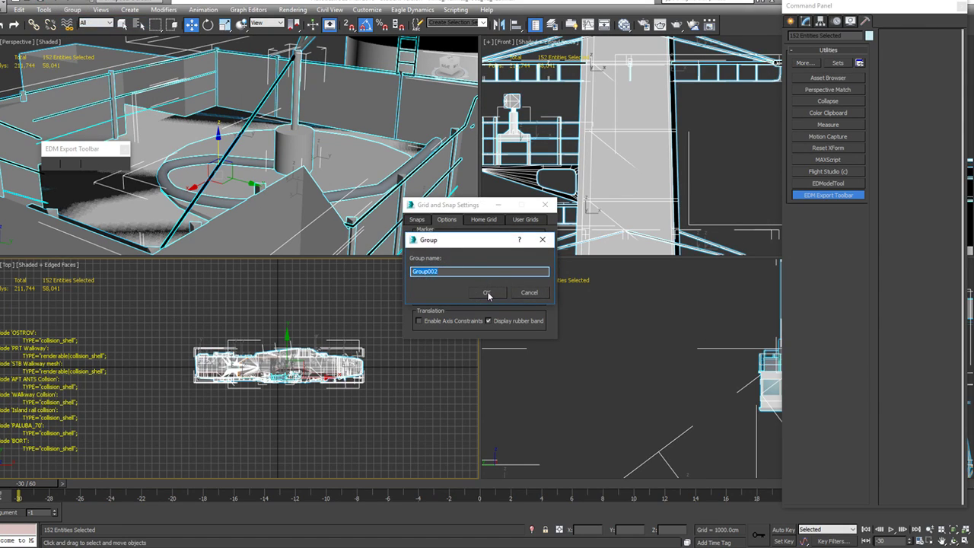
left_click(488, 293)
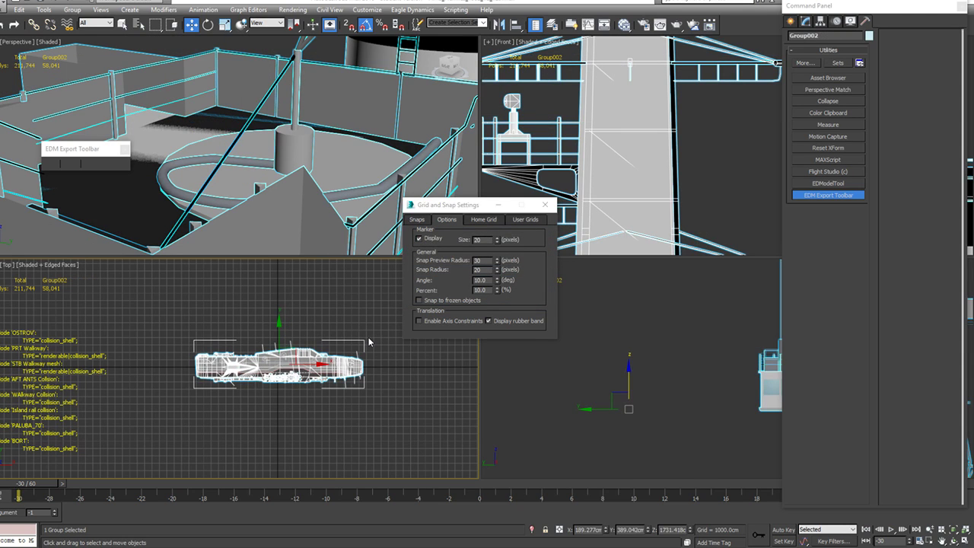
Step: Try rotating the ship group 90 degrees in the top view and undo the rotation
key("e")
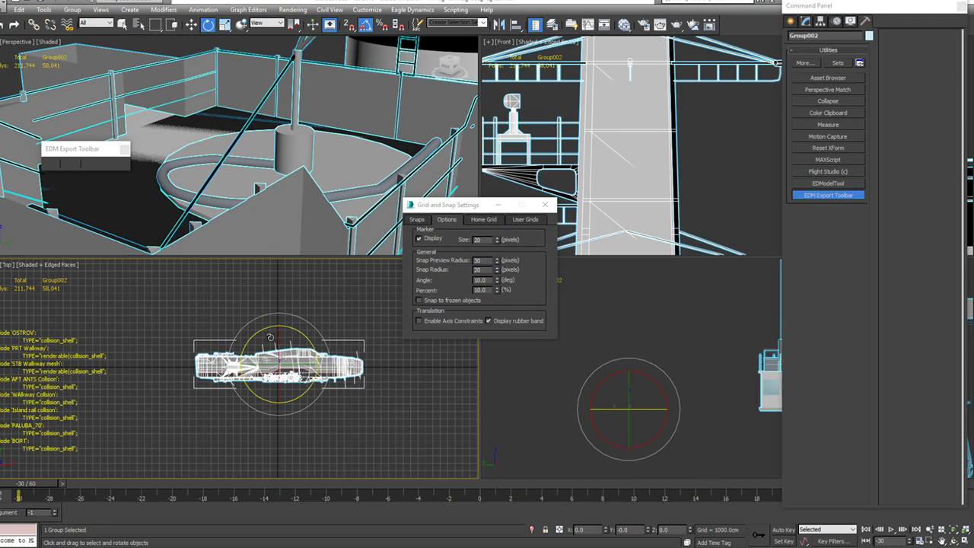
left_click_drag(257, 333, 255, 379)
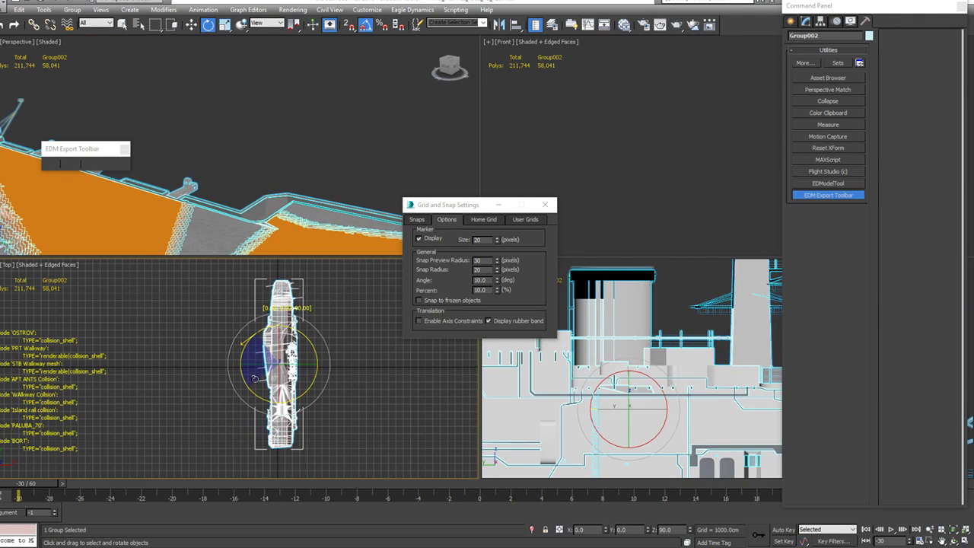
key("ctrl+z")
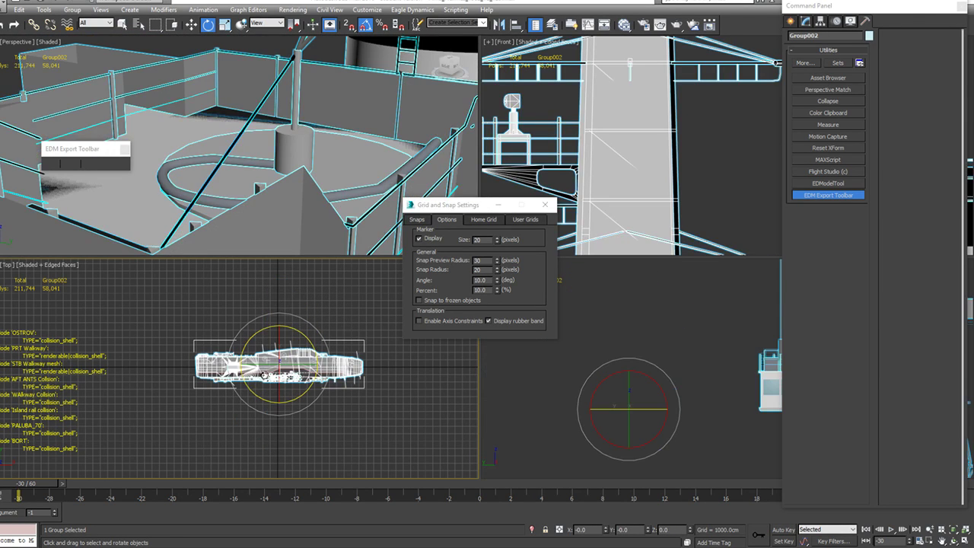
Step: Move only the ship group's pivot to X 0 and Y 0, leaving the geometry in place
scroll(287, 362, "up", 3)
key("w")
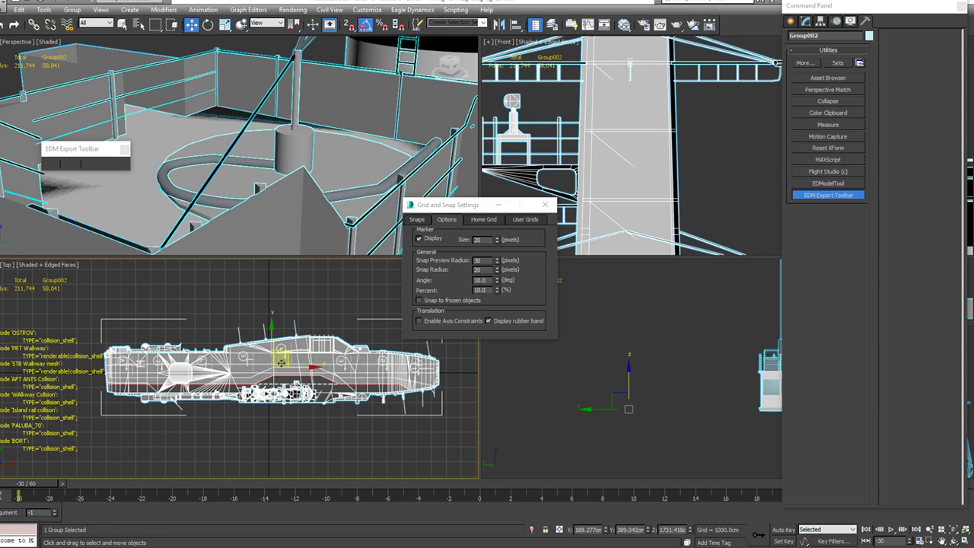
left_click(823, 22)
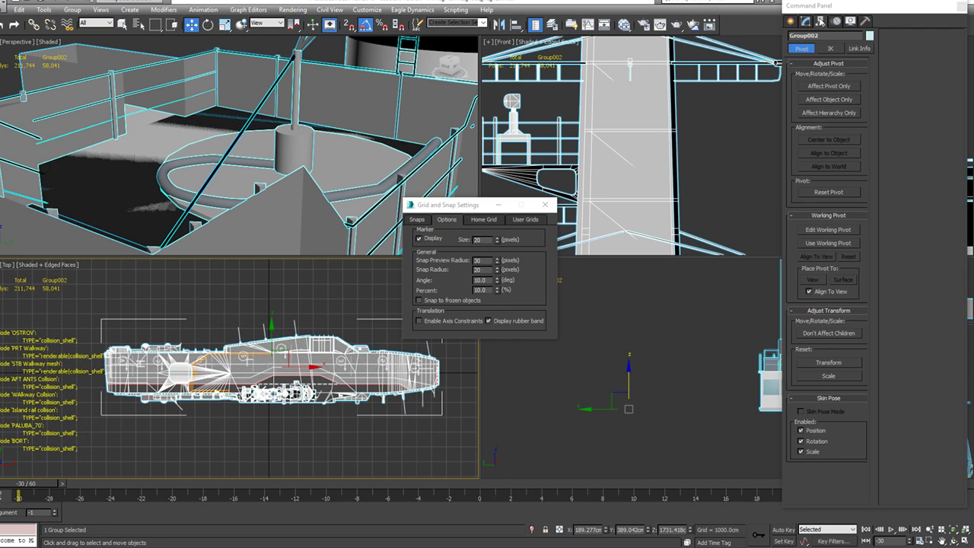
right_click(608, 531)
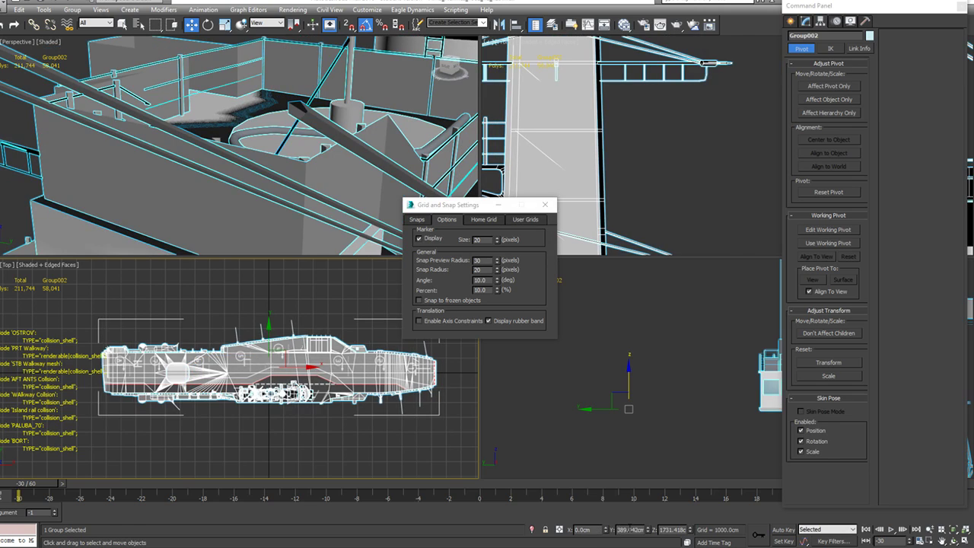
key("ctrl+z")
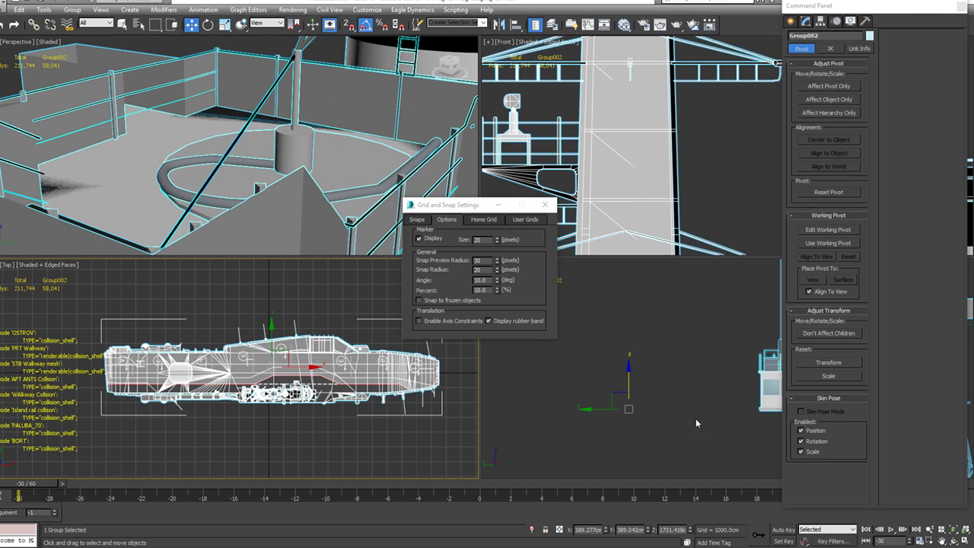
left_click(830, 86)
right_click(607, 531)
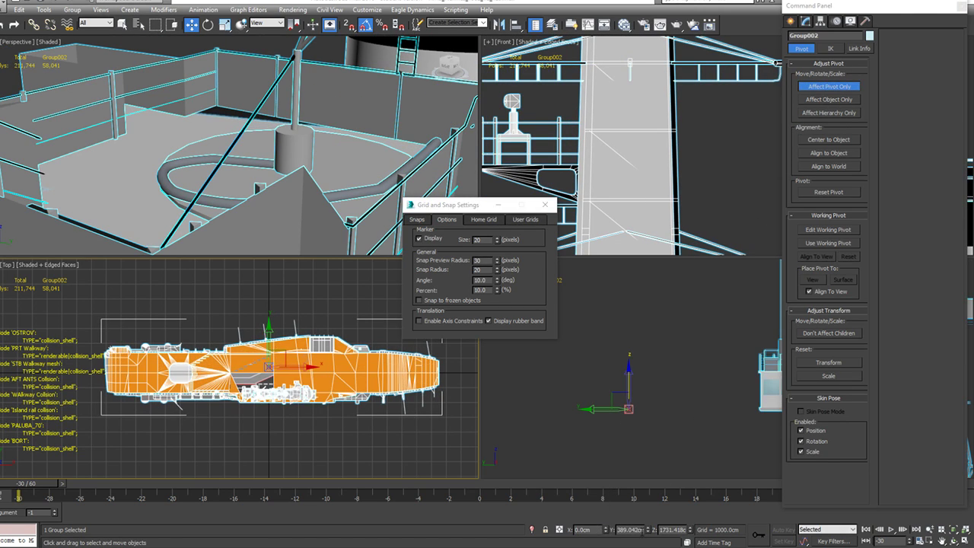
right_click(649, 531)
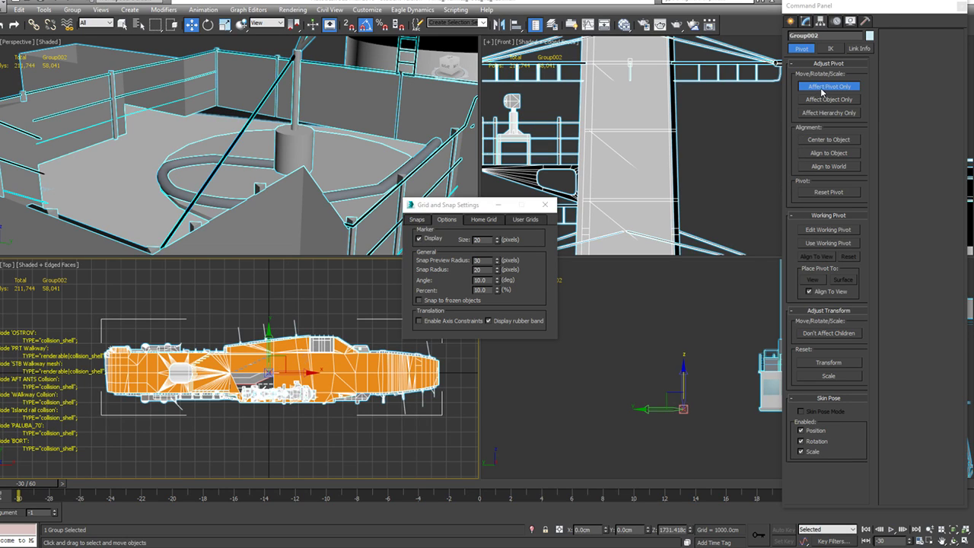
Step: Leave pivot-only editing, rotate the ship group 90 degrees about Z in the top view, and ungroup it
key("e")
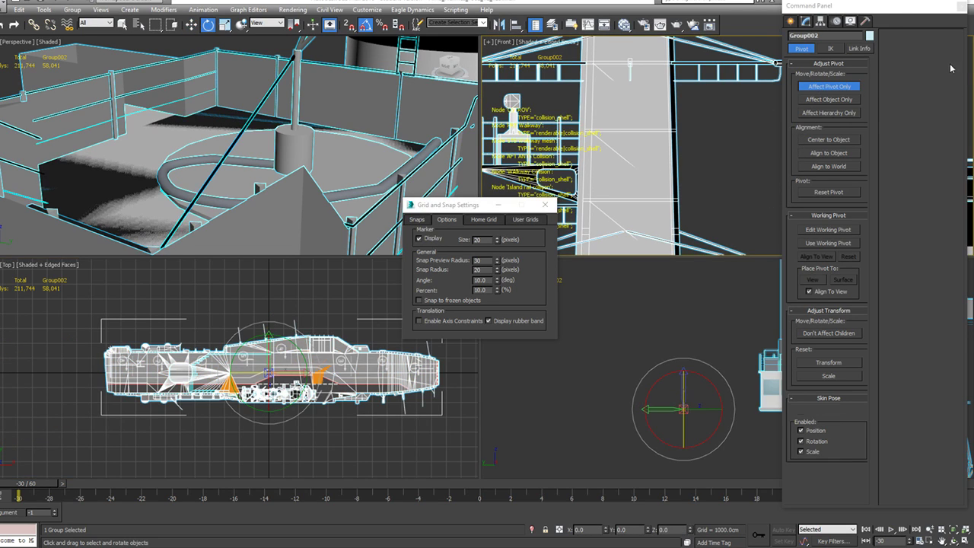
left_click(835, 86)
left_click_drag(262, 340, 237, 374)
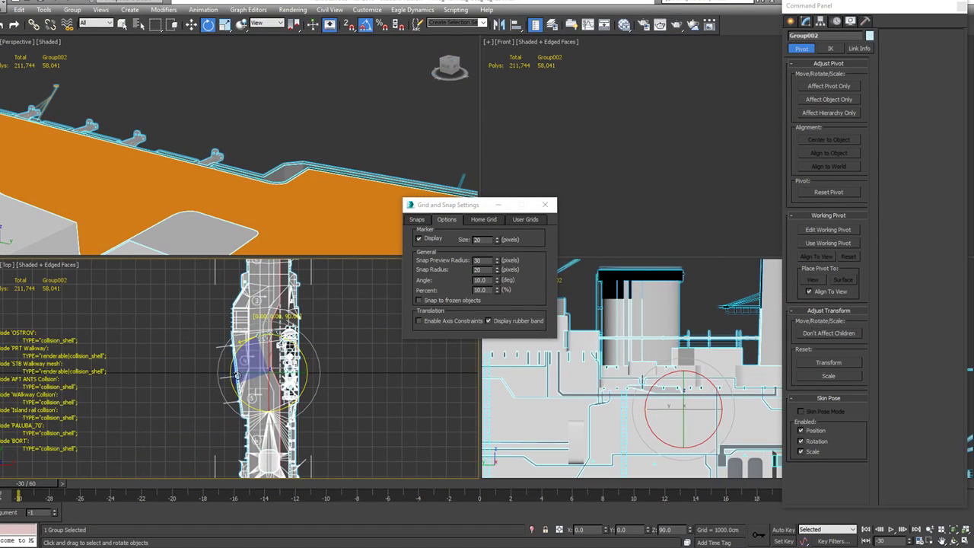
left_click(76, 10)
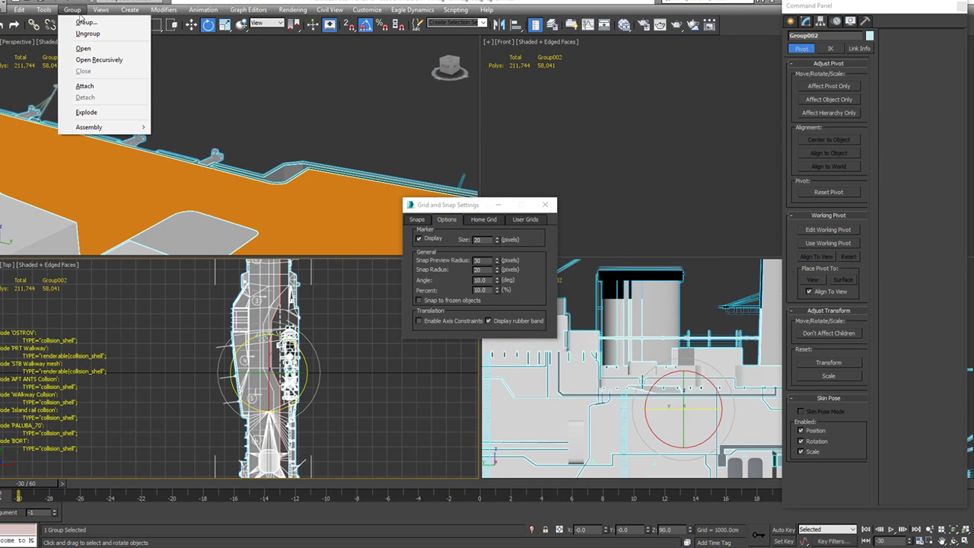
left_click(87, 34)
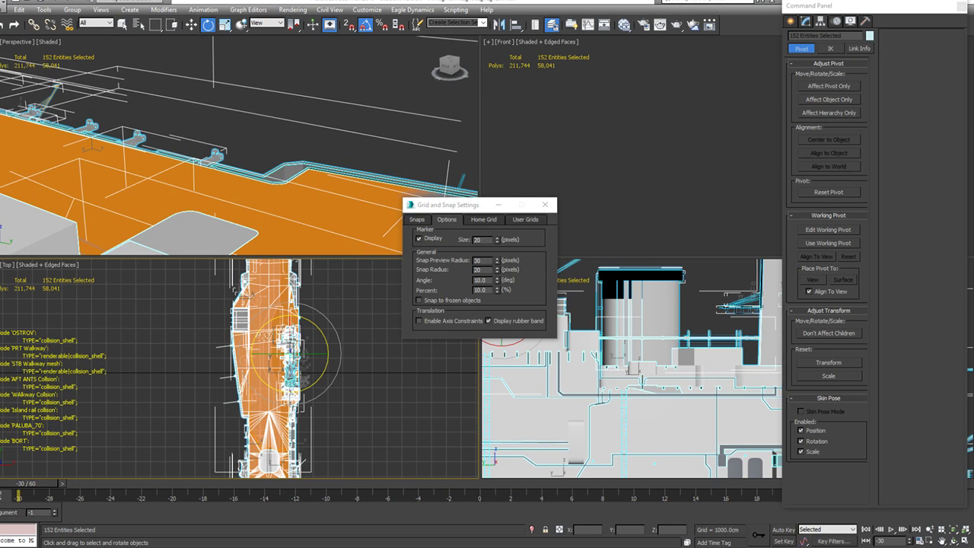
left_click(161, 322)
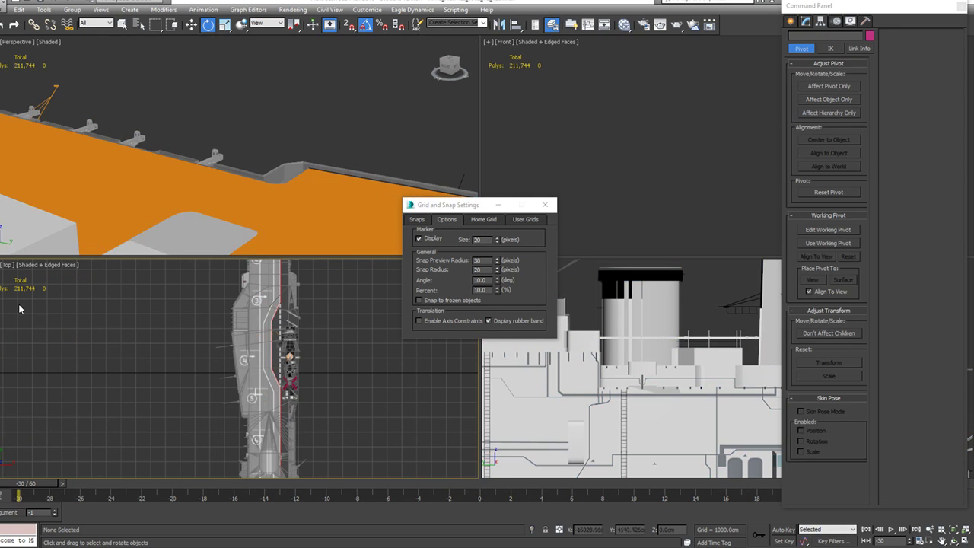
Step: Examine the contents of the Complete layer and its frozen sublayer in the Layer Explorer, and close the explorer
left_click_drag(0, 114, 233, 56)
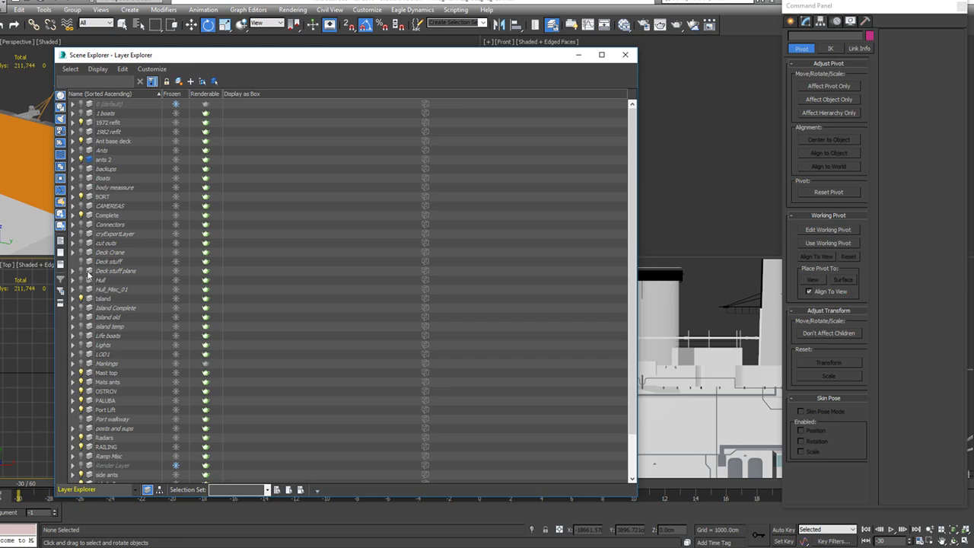
left_click(73, 216)
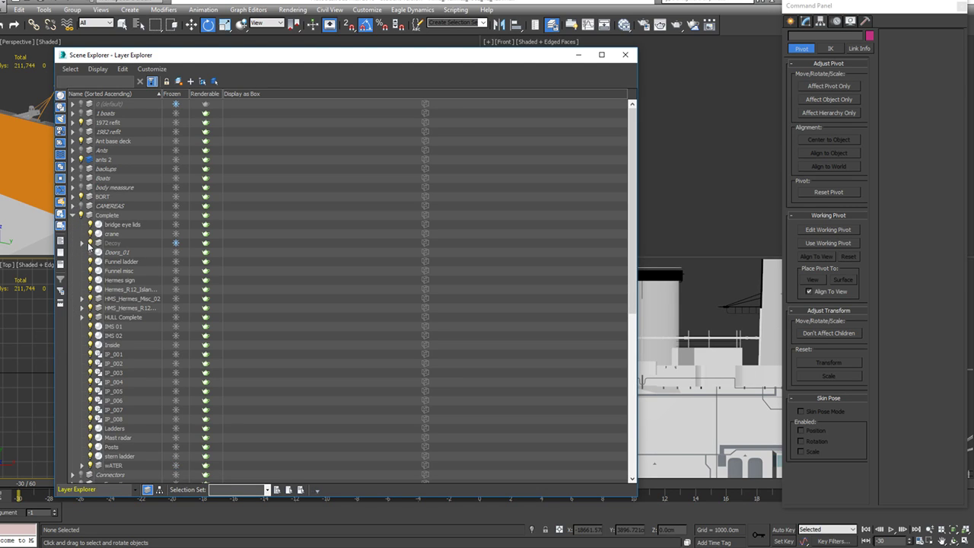
left_click(83, 243)
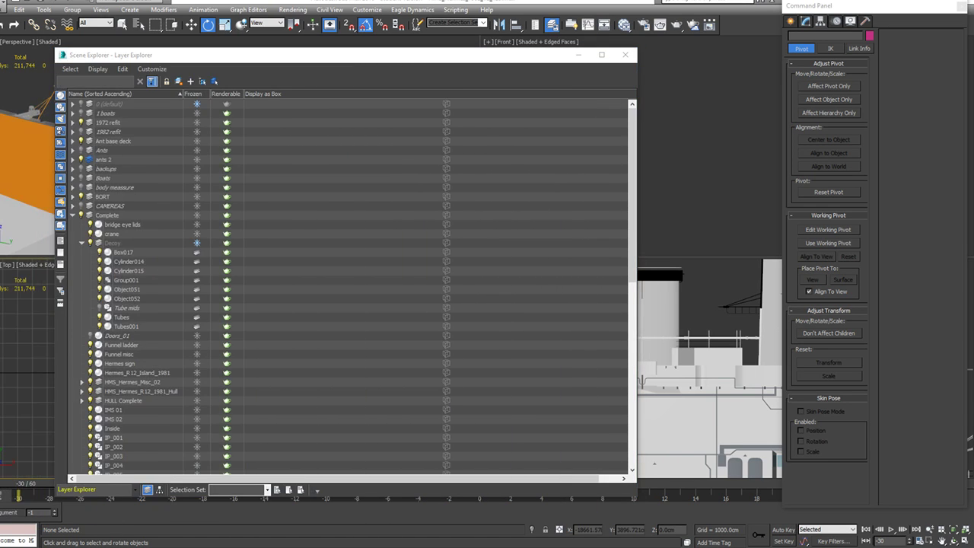
left_click(626, 54)
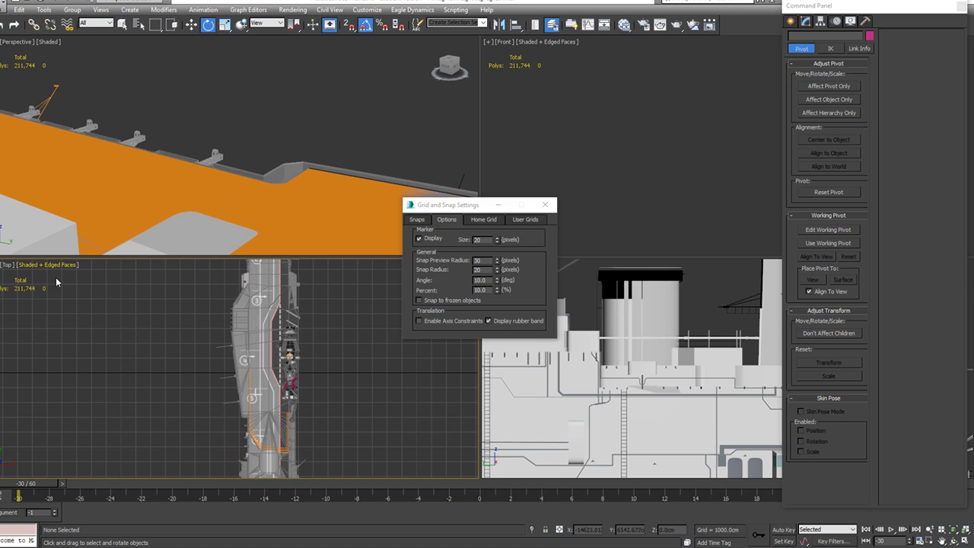
Step: Examine the aft island boxes, the lattice mast base and the adjacent deck markings in the top view
scroll(288, 382, "up", 8)
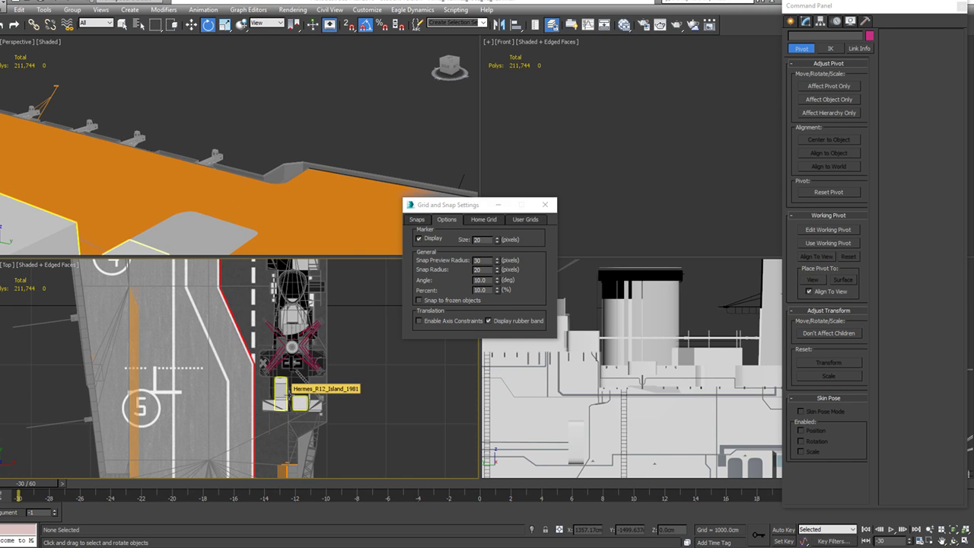
scroll(286, 383, "up", 4)
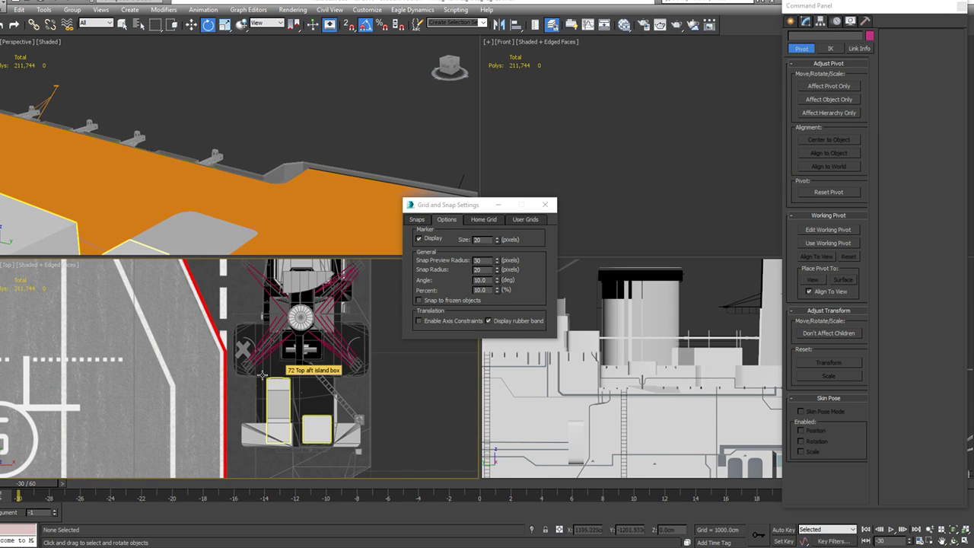
left_click(269, 376)
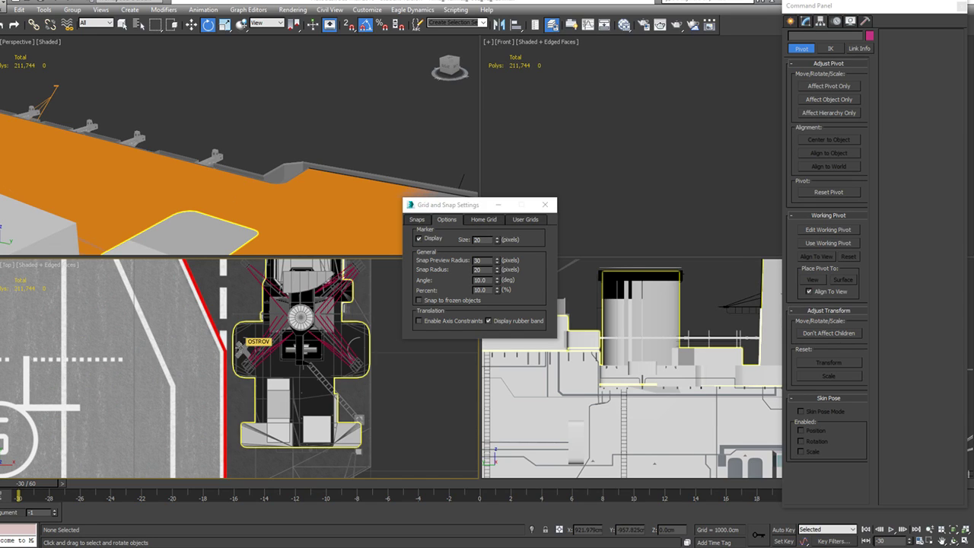
left_click(244, 349)
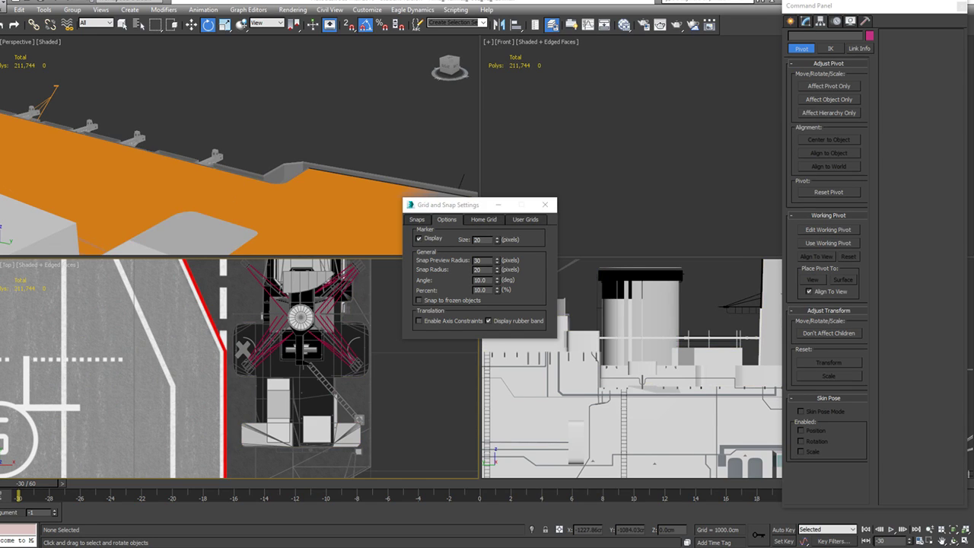
scroll(229, 346, "up", 3)
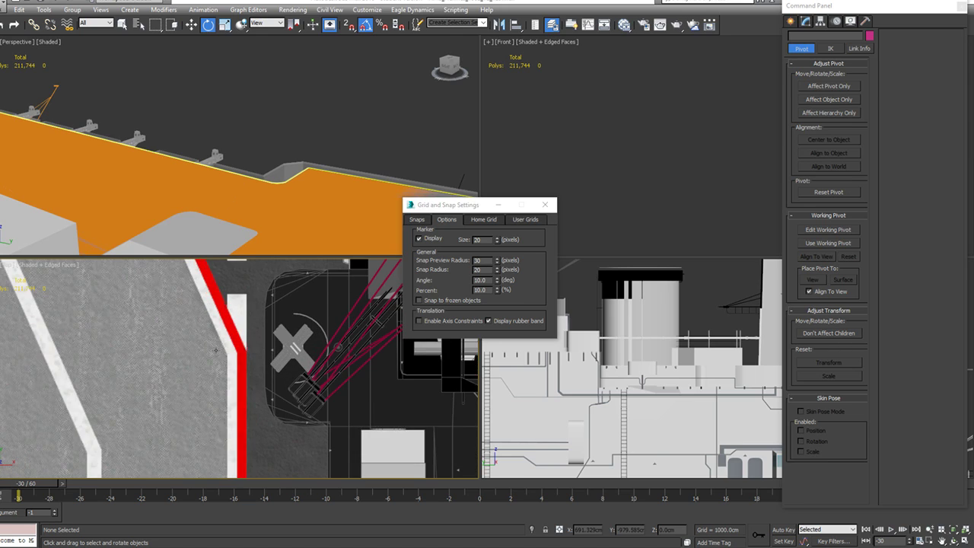
scroll(238, 344, "down", 4)
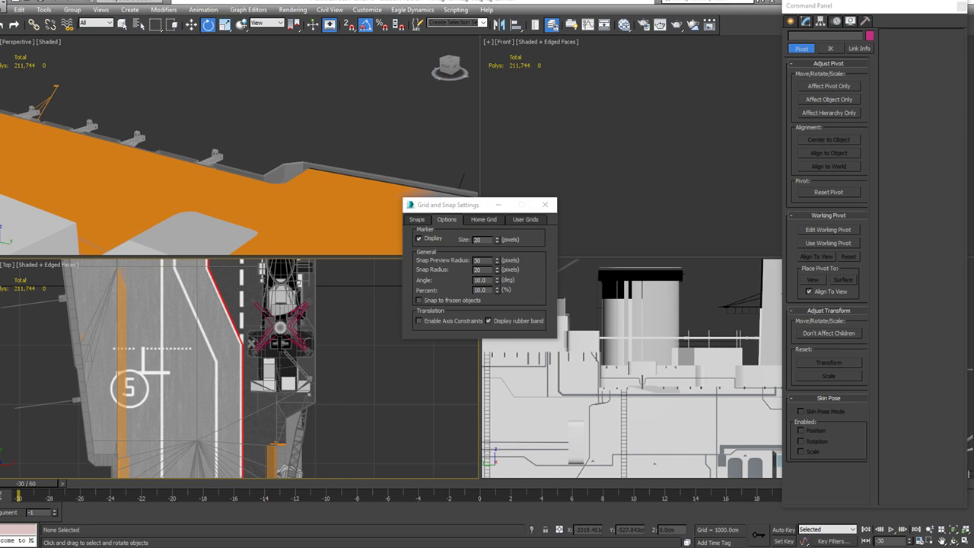
scroll(92, 370, "down", 5)
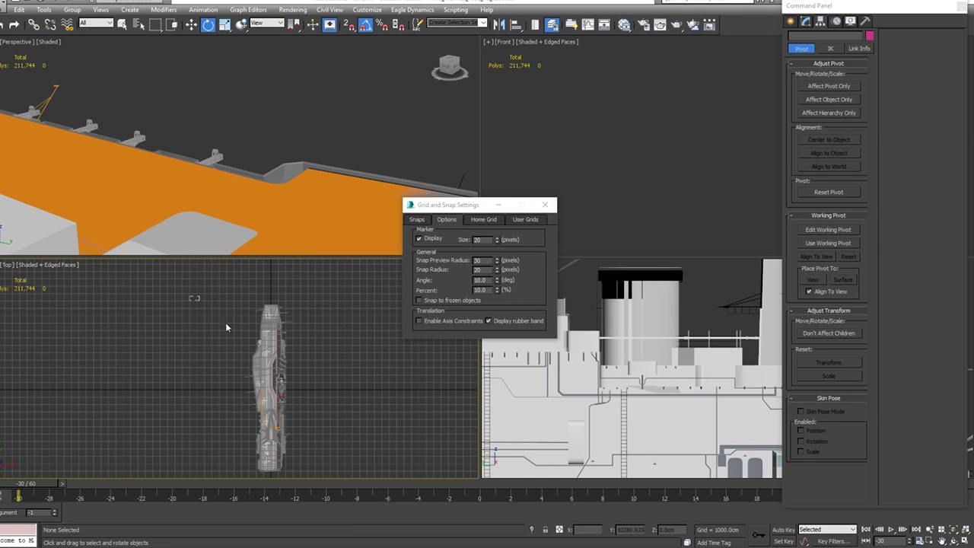
Step: Select all visible ship objects, switch to the model viewer, load hms_hermes_1982_v2_129.edm, and inspect the ship's orientation
key("ctrl+a")
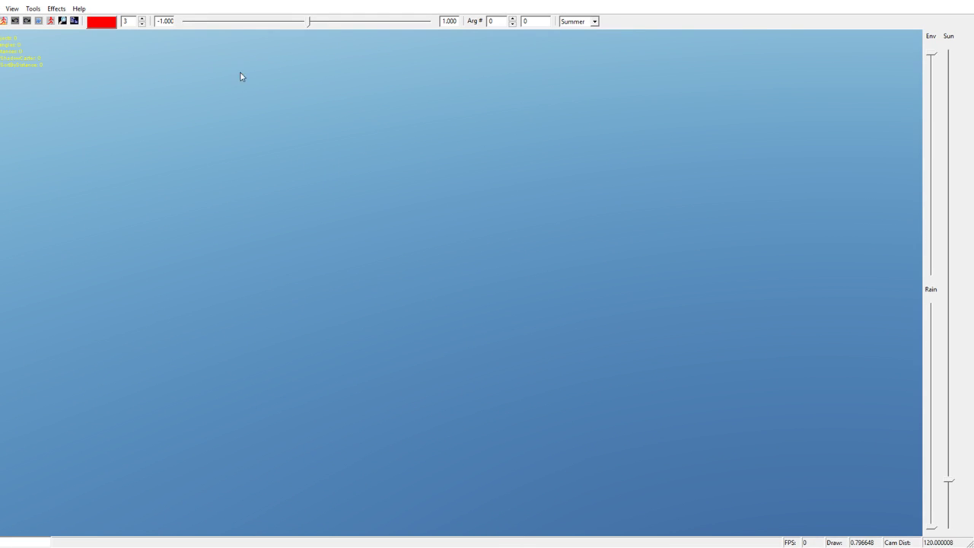
left_click(3, 8)
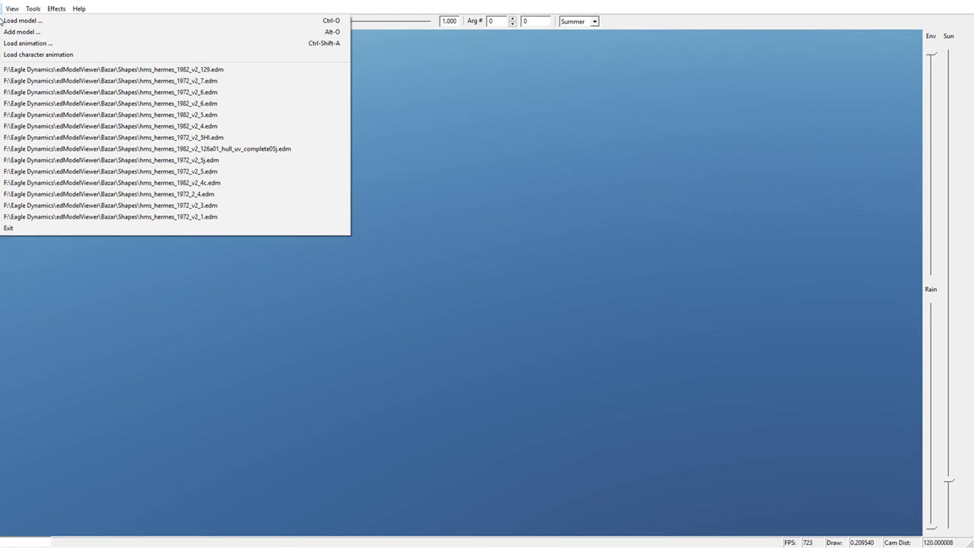
left_click(39, 70)
left_click_drag(560, 213, 611, 111)
scroll(496, 346, "up", 5)
left_click_drag(609, 202, 784, 63)
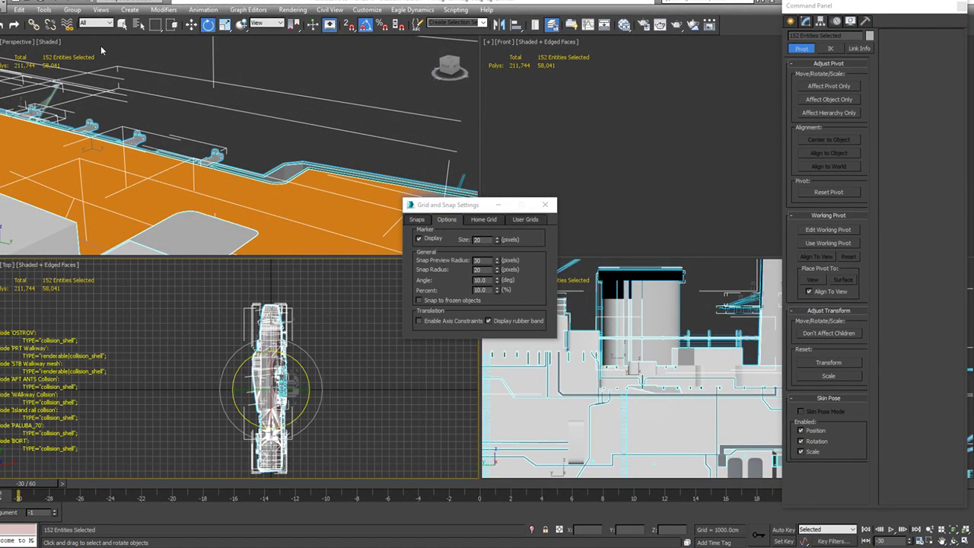
Step: Group all selected ship objects under the default name Group002
left_click(72, 9)
left_click(83, 25)
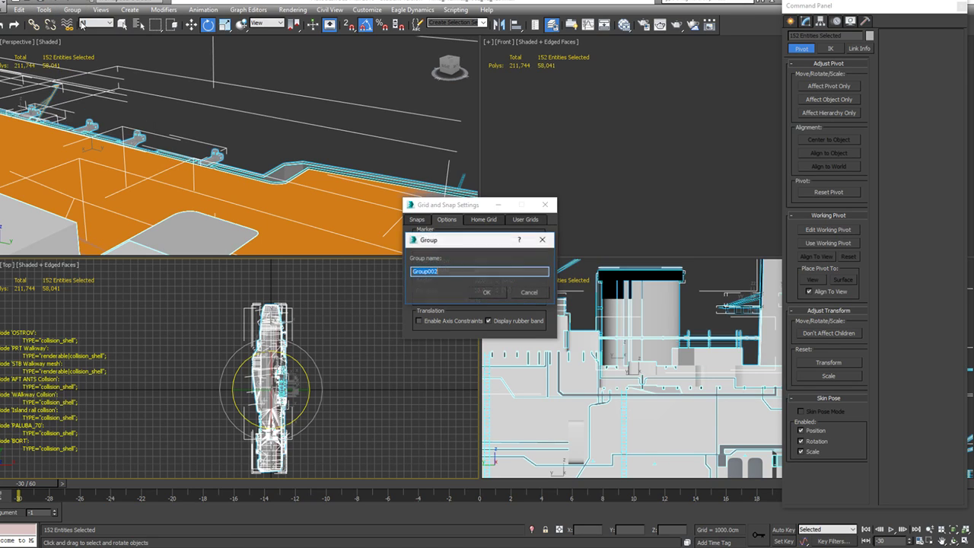
left_click(486, 292)
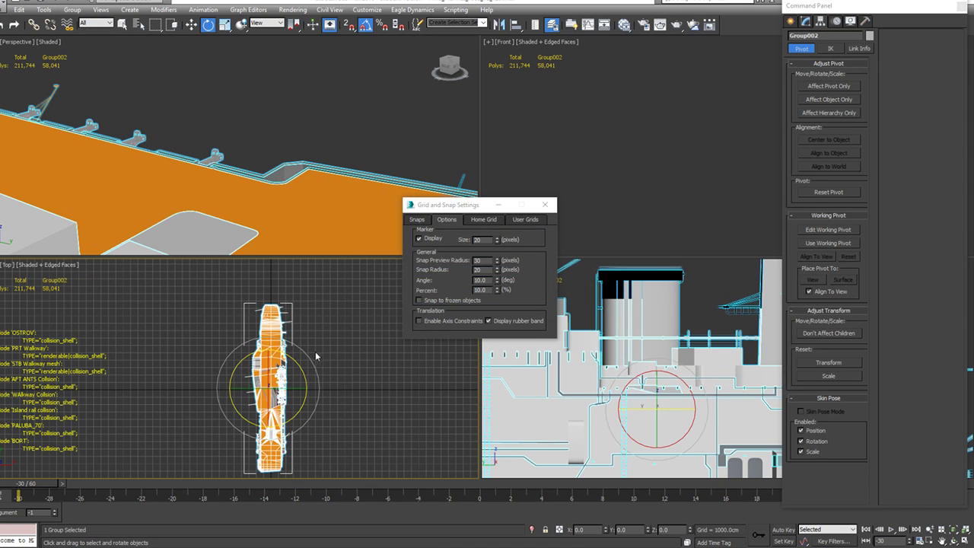
Step: Try rotating the ship group -90 degrees about Z in the top view and undo the rotation
left_click_drag(294, 367, 310, 391)
scroll(311, 391, "up", 3)
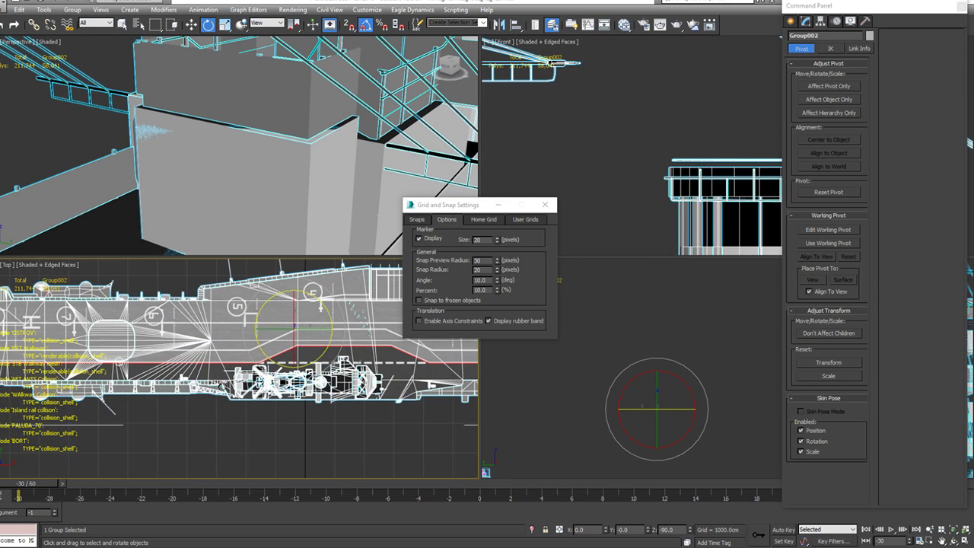
scroll(310, 391, "up", 3)
scroll(283, 361, "up", 4)
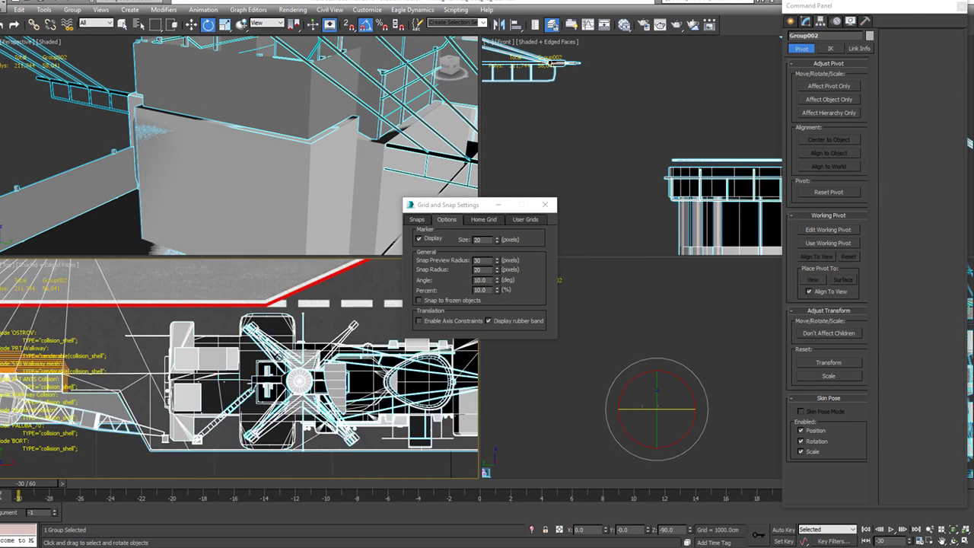
key("ctrl+z")
Step: Try rotating the ship group 10 degrees about Z around its pivot and cancel the rotation
scroll(247, 366, "down", 5)
middle_click_drag(305, 337, 248, 359)
scroll(248, 359, "up", 1)
scroll(247, 359, "up", 2)
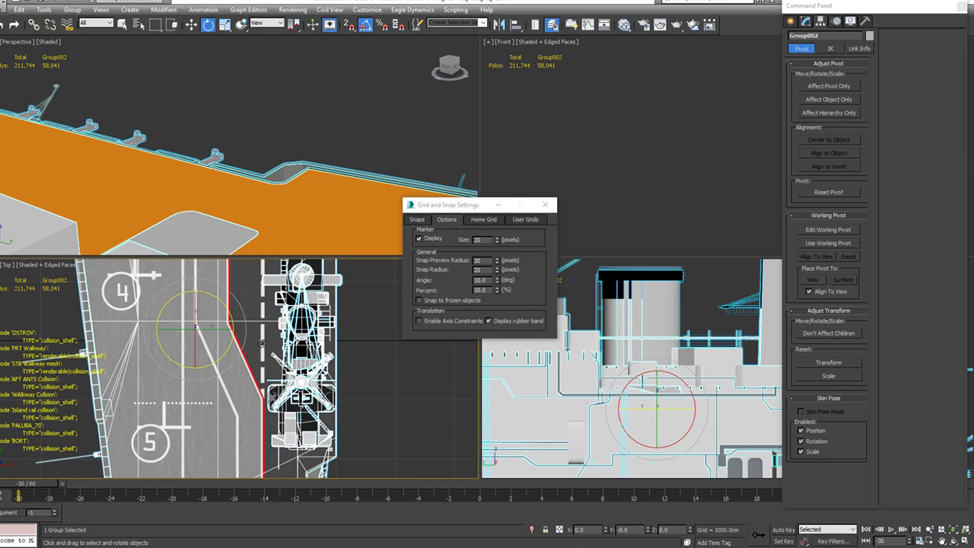
left_click_drag(229, 316, 225, 308)
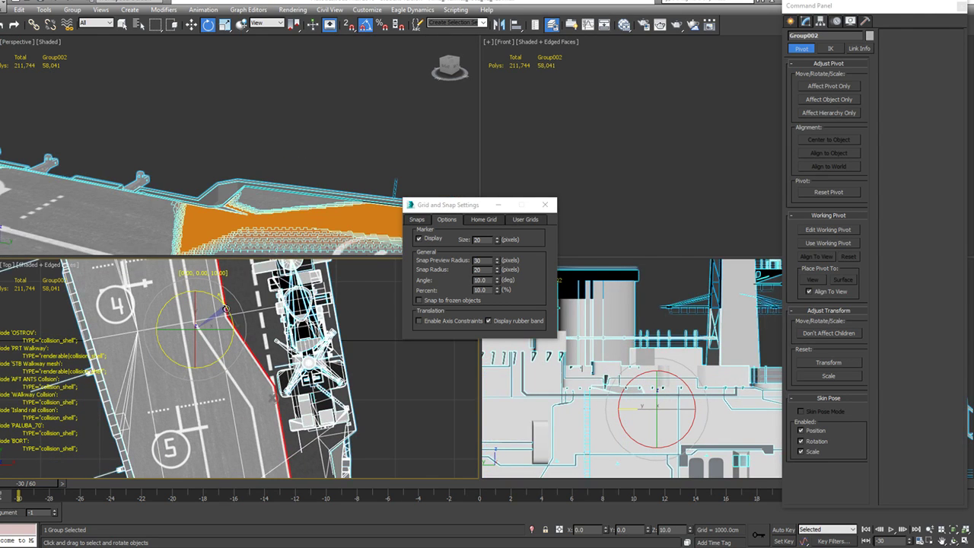
right_click(225, 308)
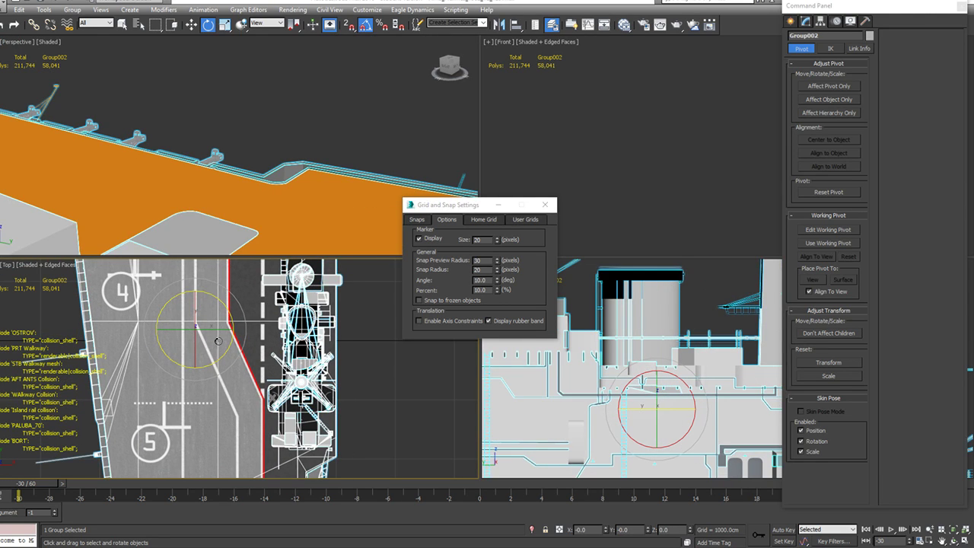
Step: Try moving the ship group about 6821 cm along X in the top view and revert the move
scroll(225, 367, "down", 5)
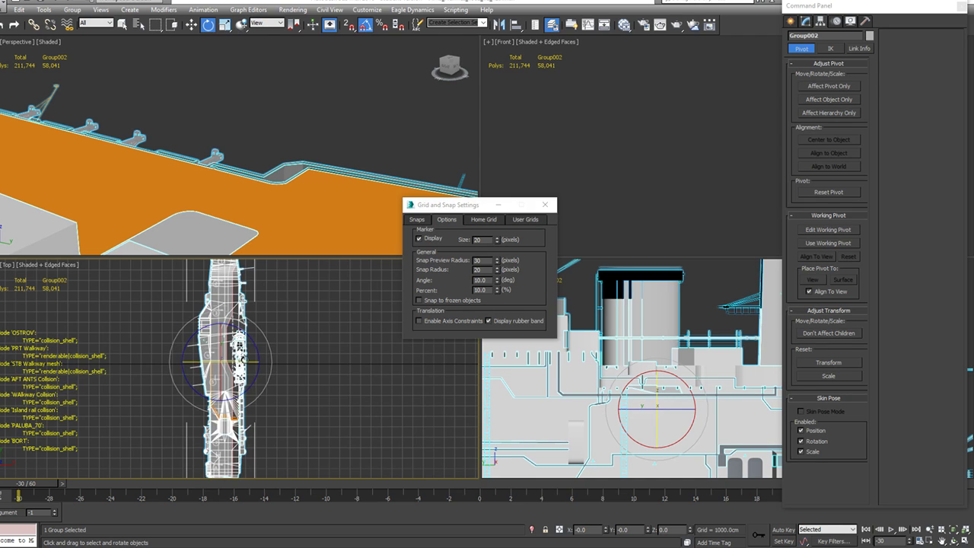
key("w")
scroll(231, 371, "up", 2)
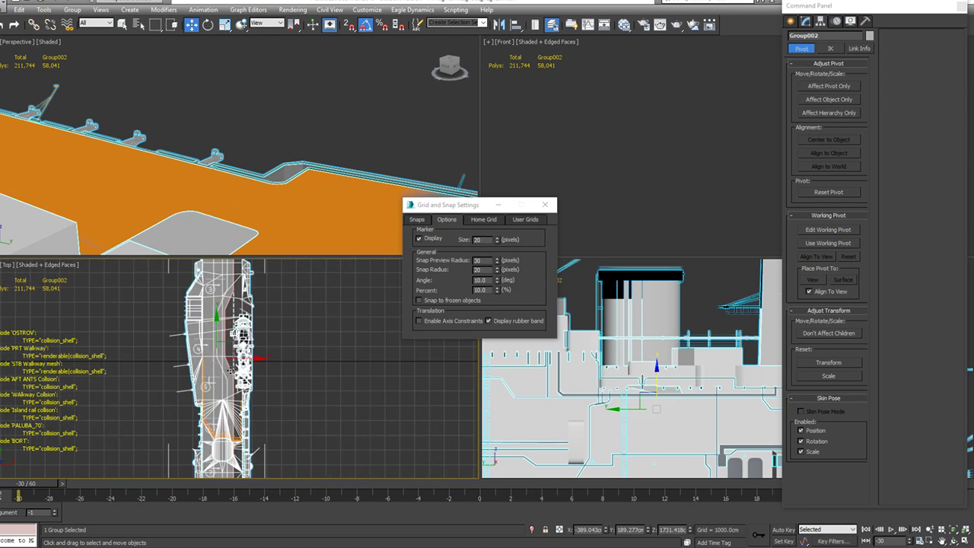
scroll(231, 371, "up", 2)
left_click_drag(241, 355, 382, 355)
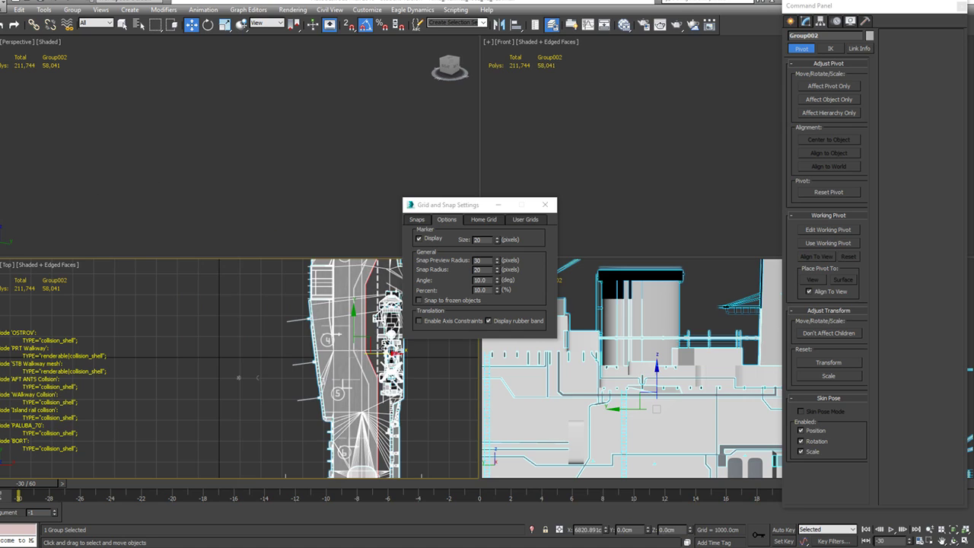
scroll(244, 310, "down", 4)
left_click_drag(369, 472, 369, 472)
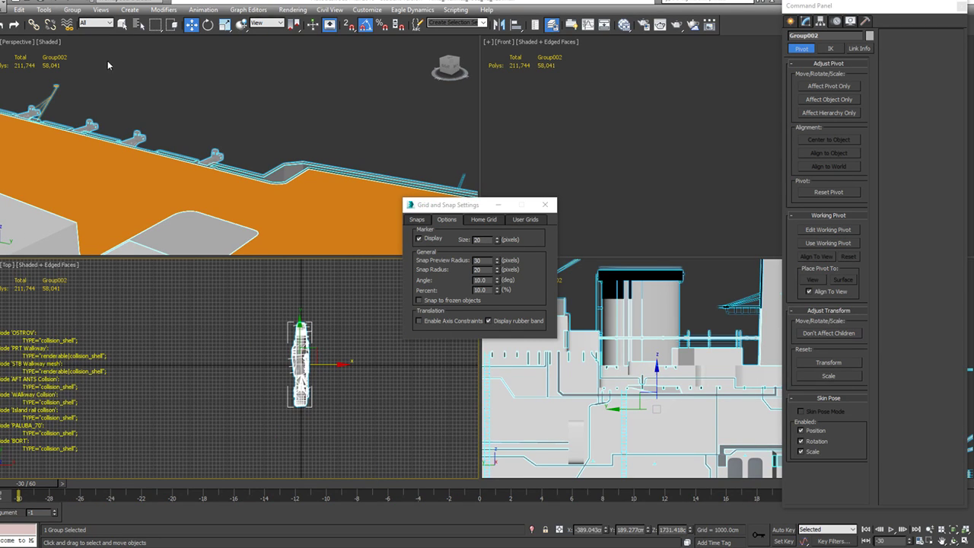
Step: Ungroup the ship and regroup its selected objects under the default name Group002
left_click(72, 10)
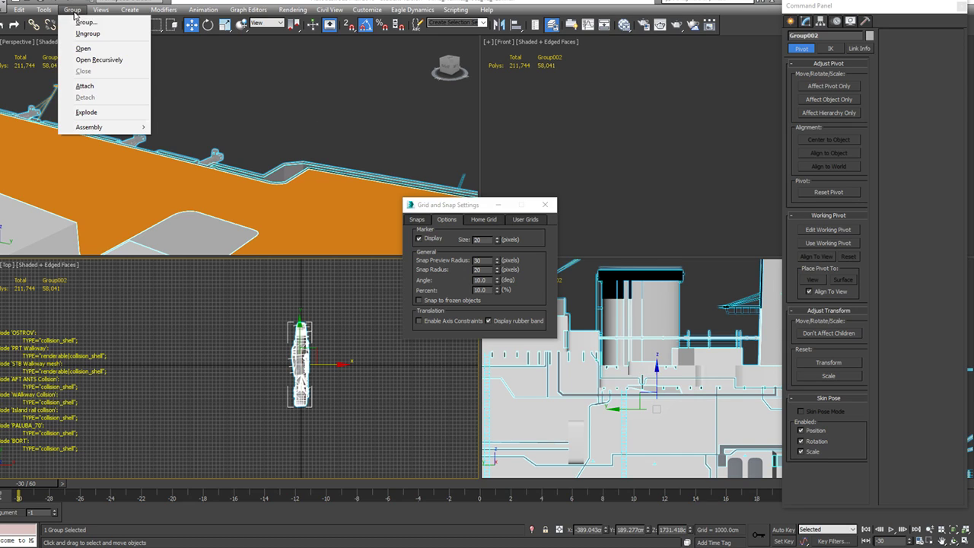
left_click(87, 34)
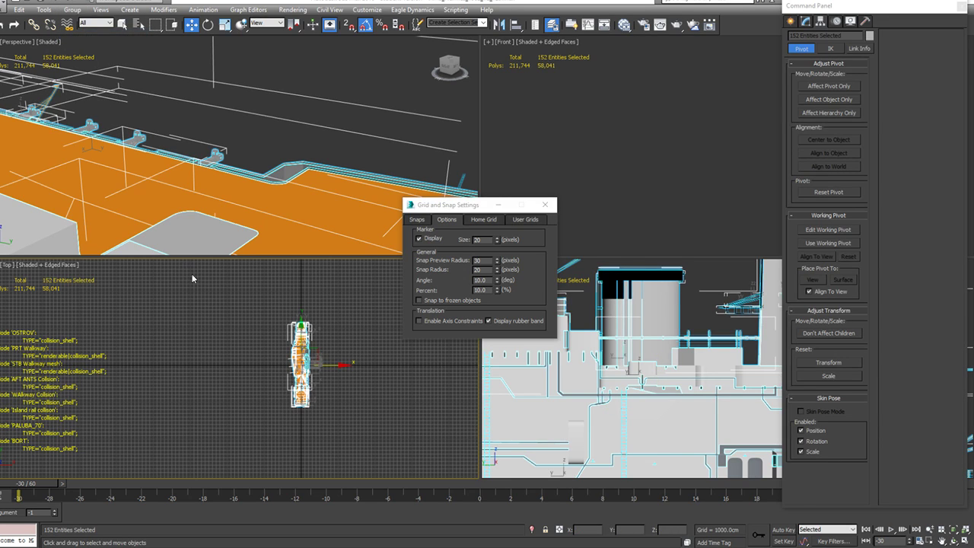
left_click(73, 10)
left_click(77, 23)
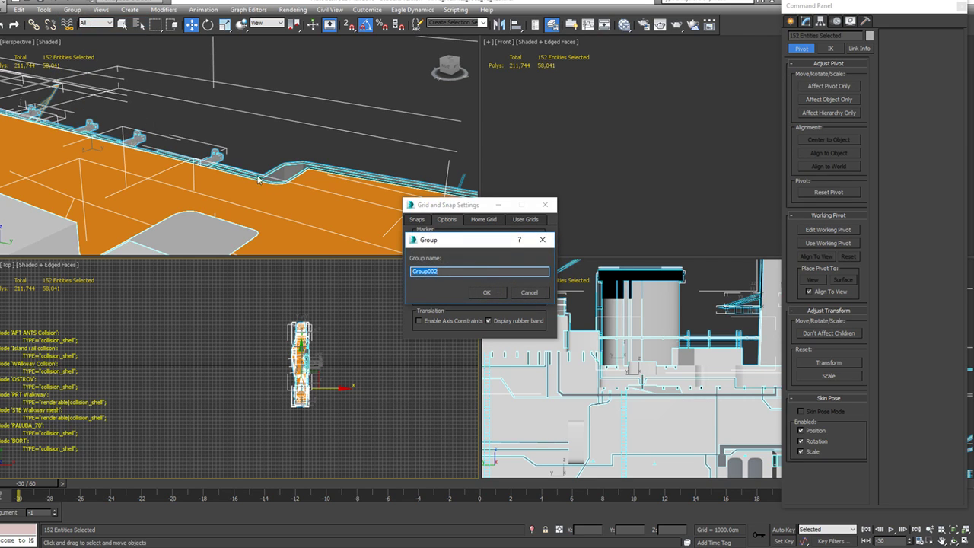
left_click(475, 291)
key("z")
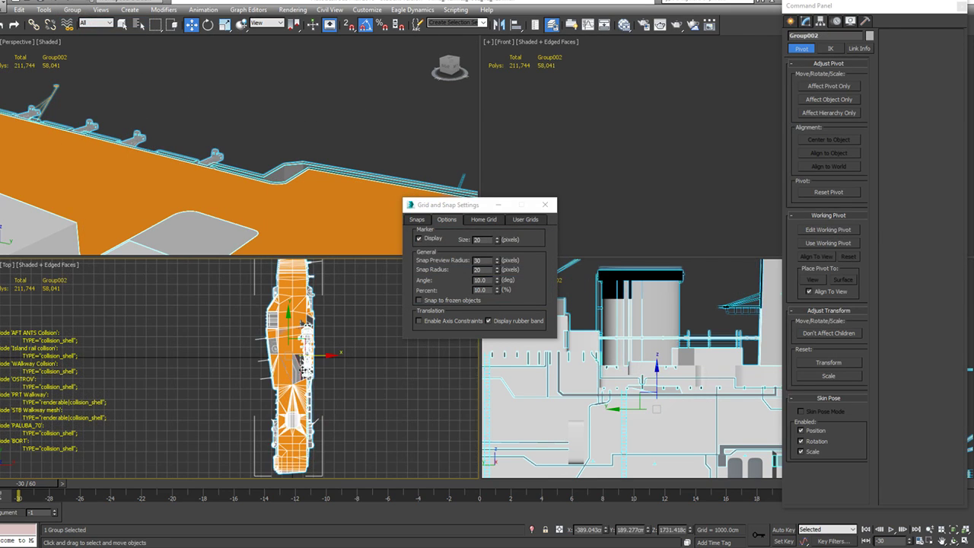
left_click_drag(274, 313, 198, 311)
right_click(198, 312)
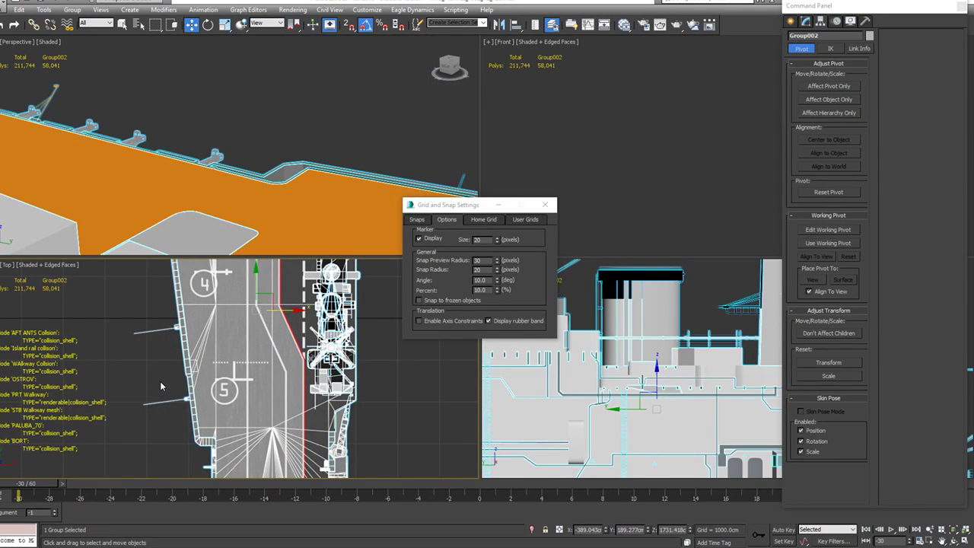
Step: Ungroup the ship, select all of its objects including the missed ones in the top view, and regroup them as Group002
left_click(72, 9)
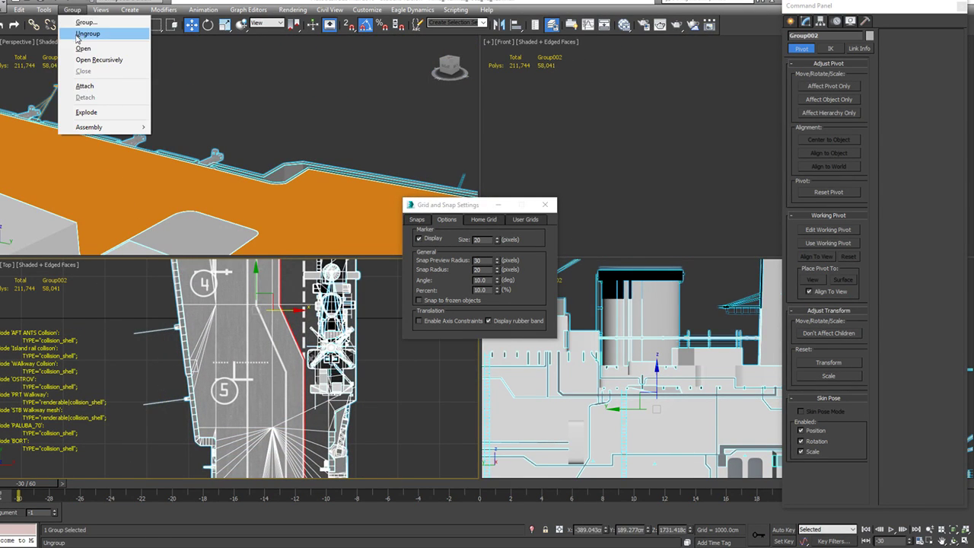
left_click(79, 34)
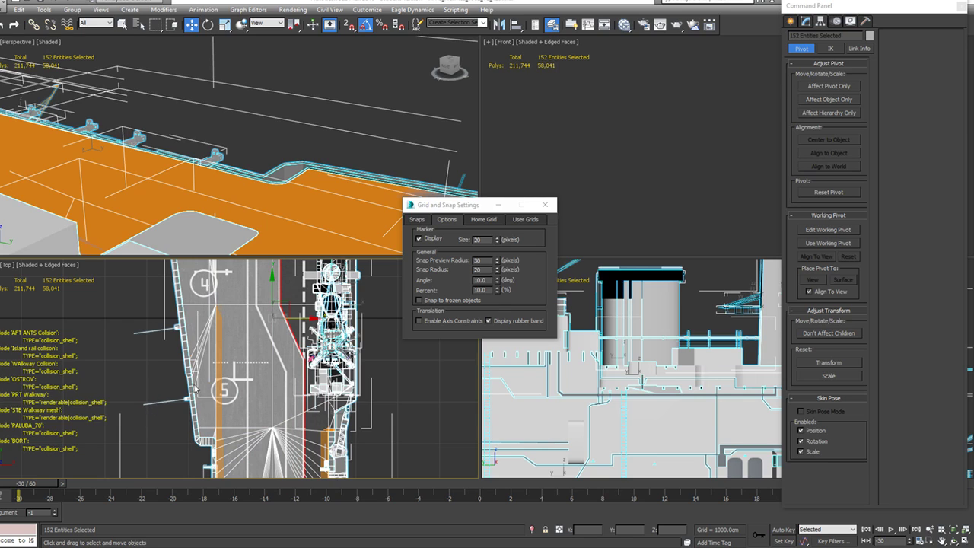
scroll(182, 395, "down", 6)
scroll(183, 329, "down", 2)
left_click_drag(329, 447, 312, 455)
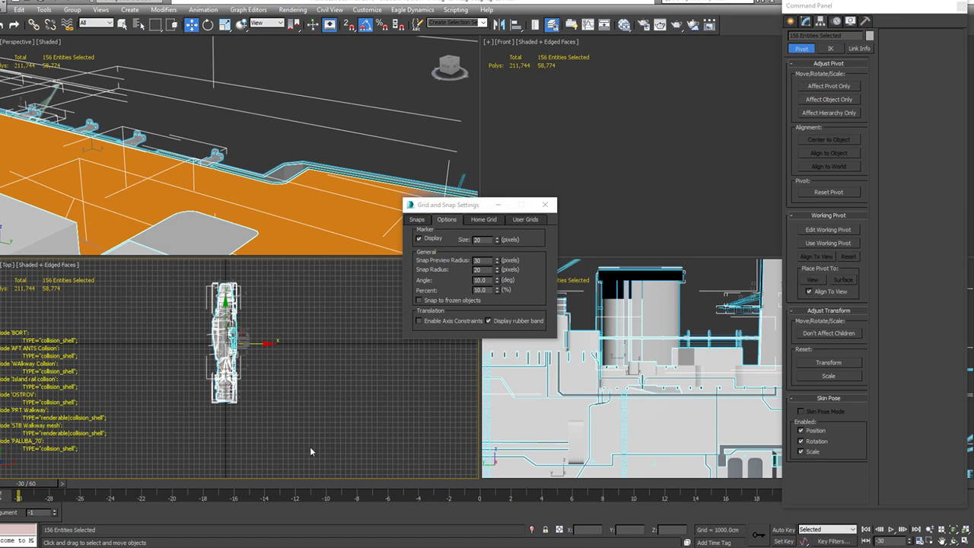
left_click(100, 9)
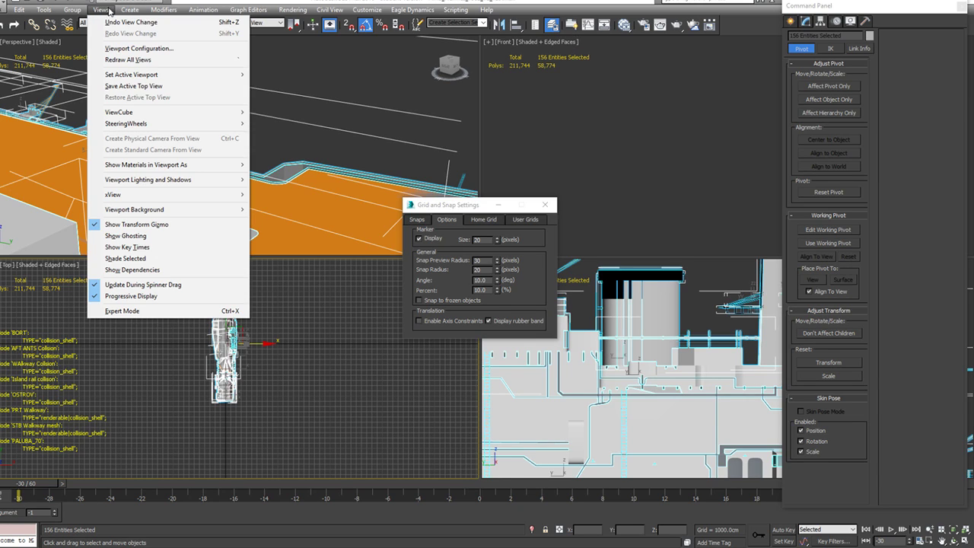
left_click(73, 24)
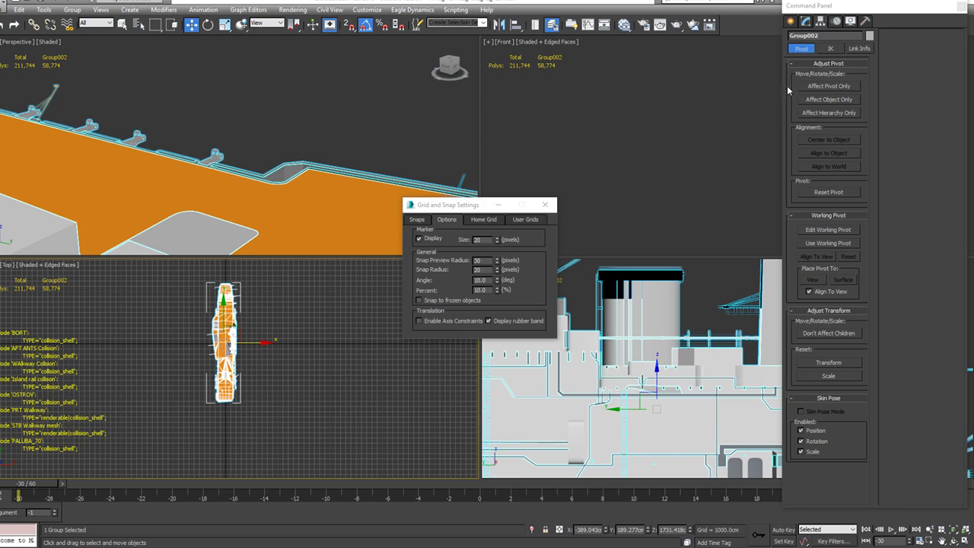
Step: Move only the ship group's pivot to X 0 and Y 0, and finish pivot editing
left_click(829, 86)
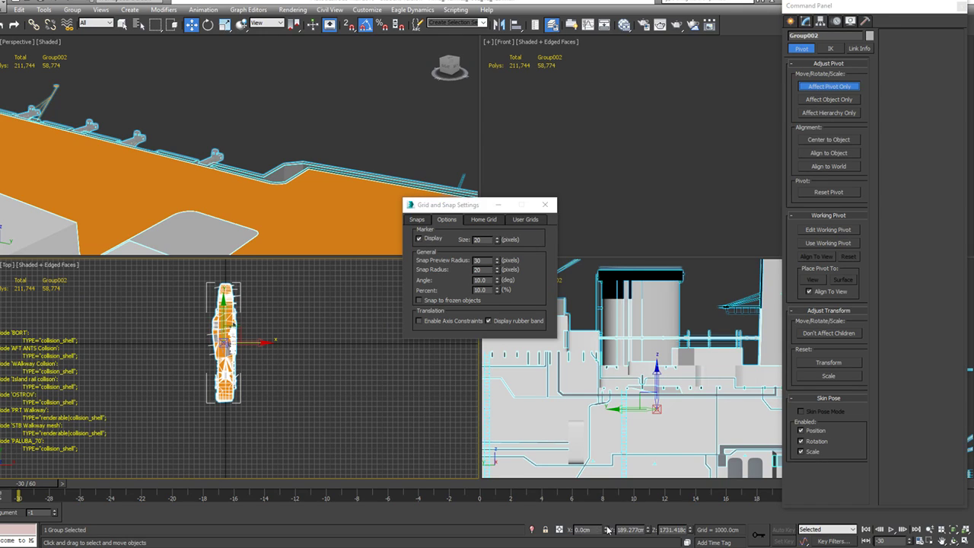
right_click(651, 532)
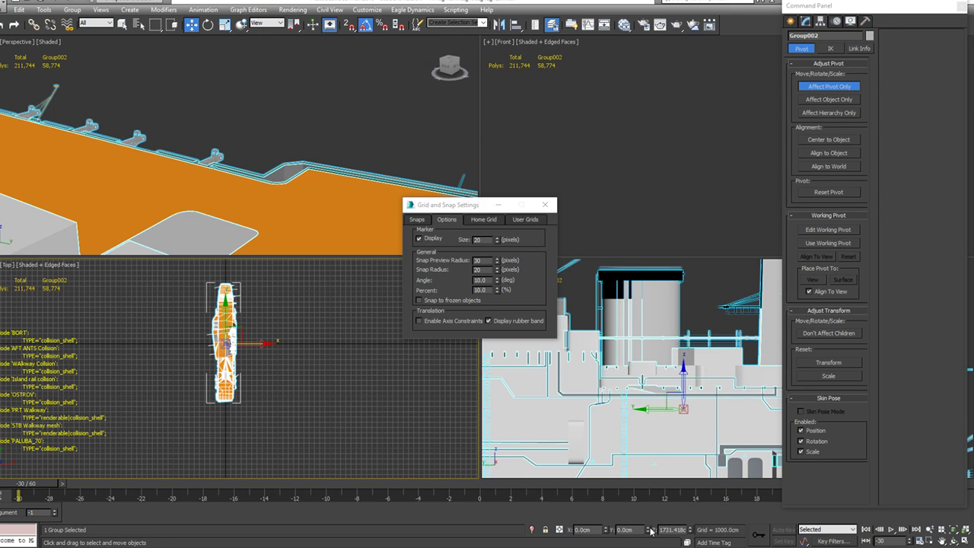
key("e")
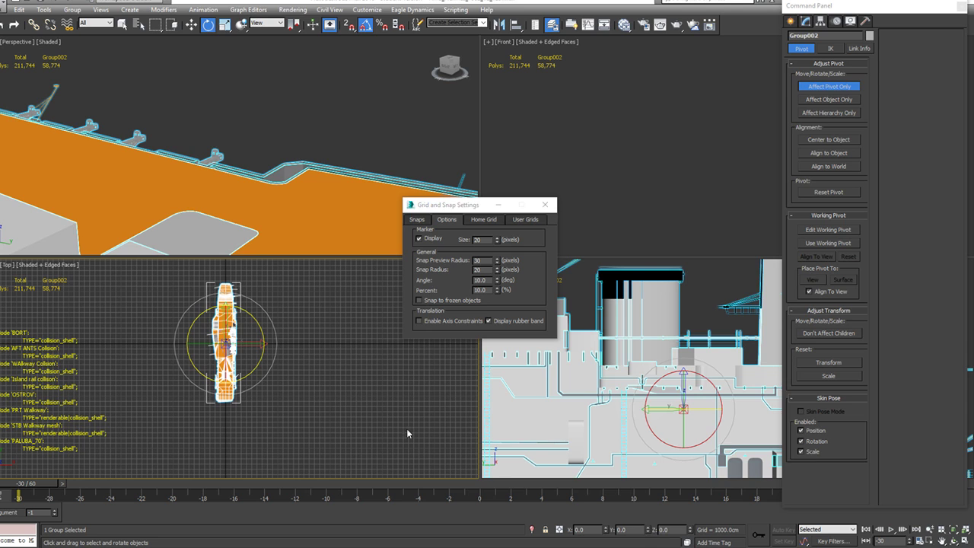
left_click(829, 86)
Step: Rotate the ship group -90 degrees about Z in the top view and export it with the EDM export tool
left_click_drag(255, 333, 270, 362)
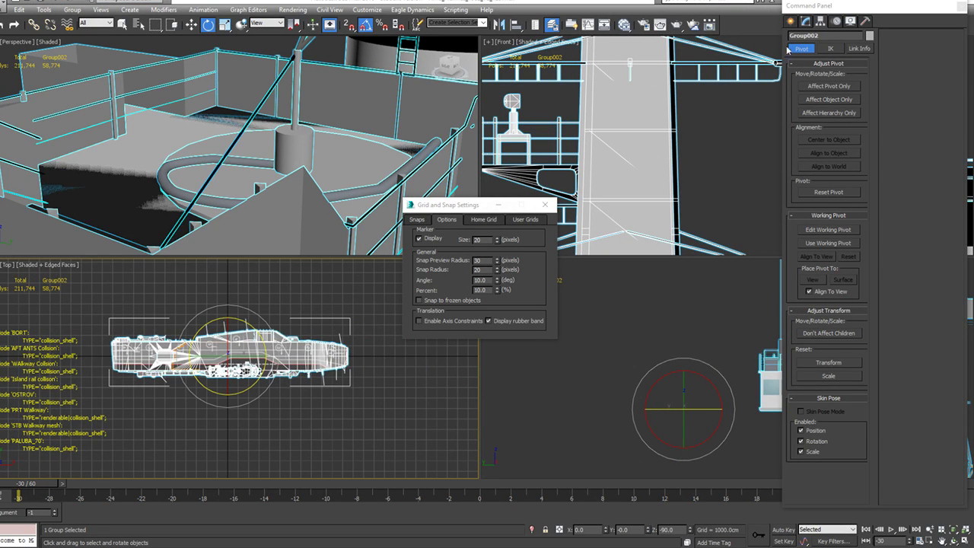
left_click(865, 20)
left_click(828, 195)
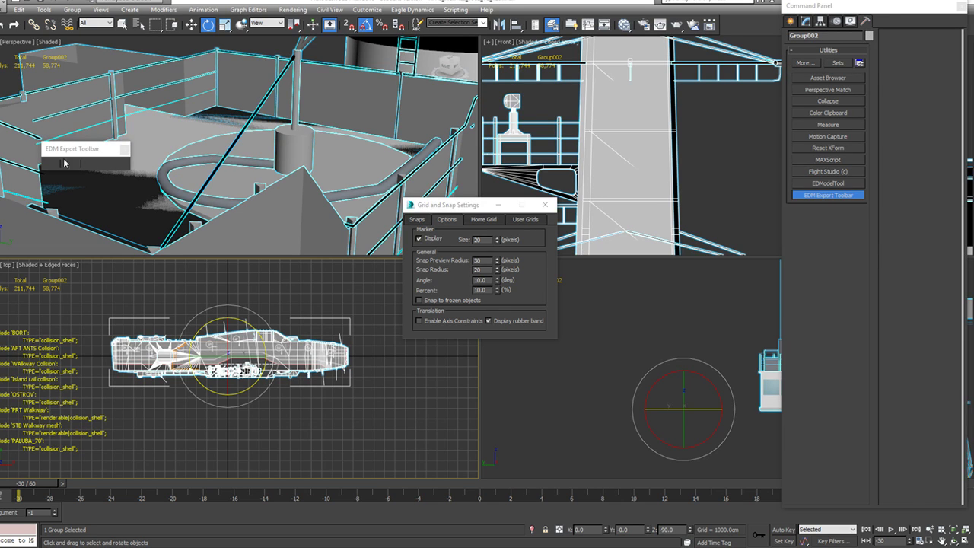
left_click(68, 166)
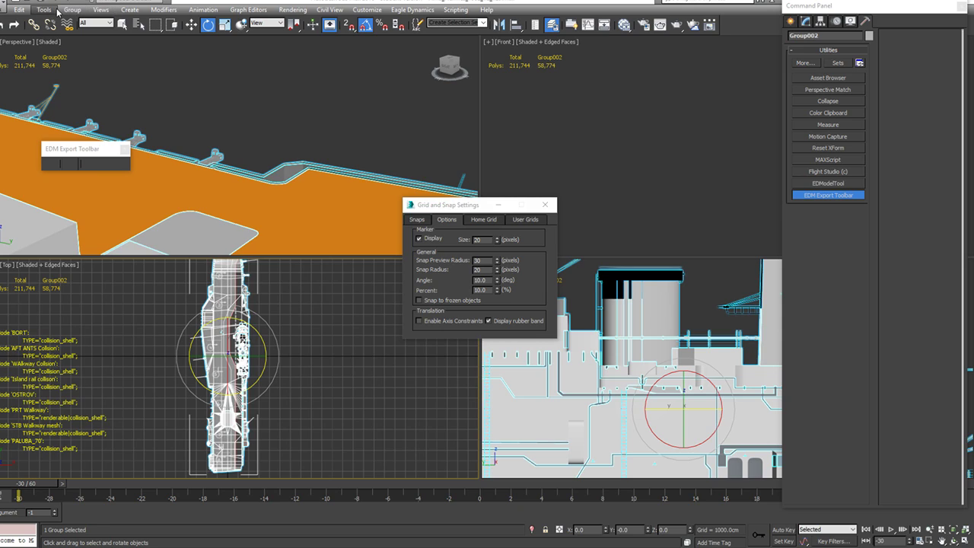
Step: Ungroup the ship into its separate objects and save the scene
left_click(71, 9)
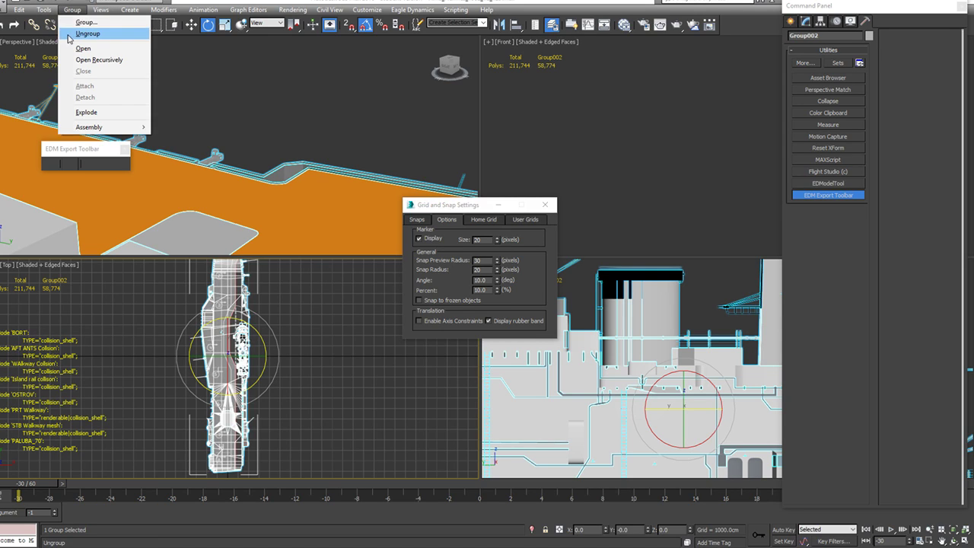
left_click(84, 34)
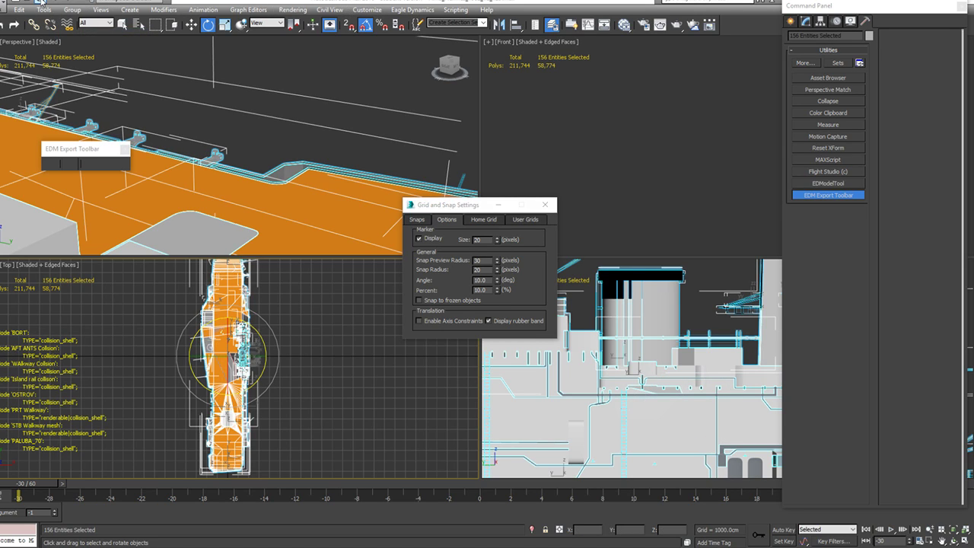
key("ctrl+s")
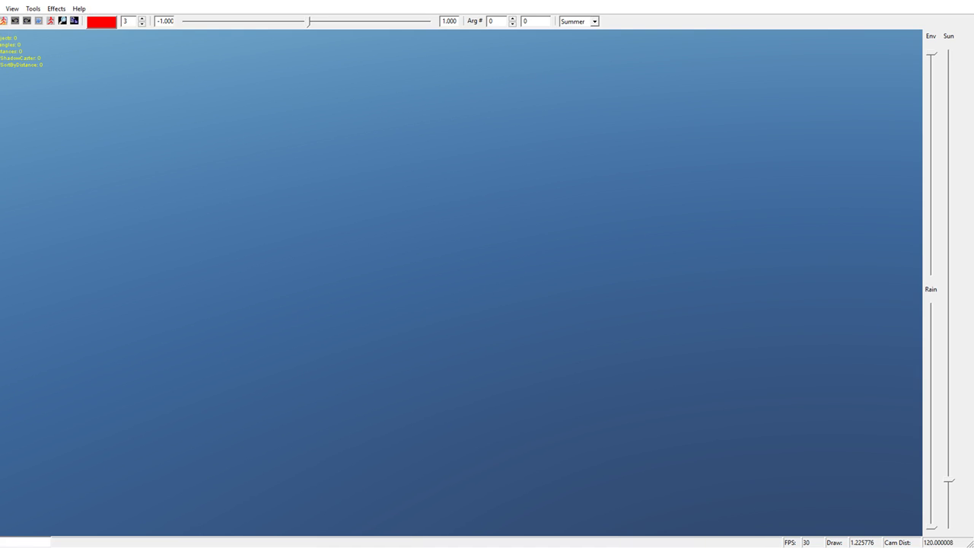
Step: Switch to the model viewer and load hms_hermes_1982_v2_129a.edm from the Shapes folder
left_click(3, 8)
left_click(23, 23)
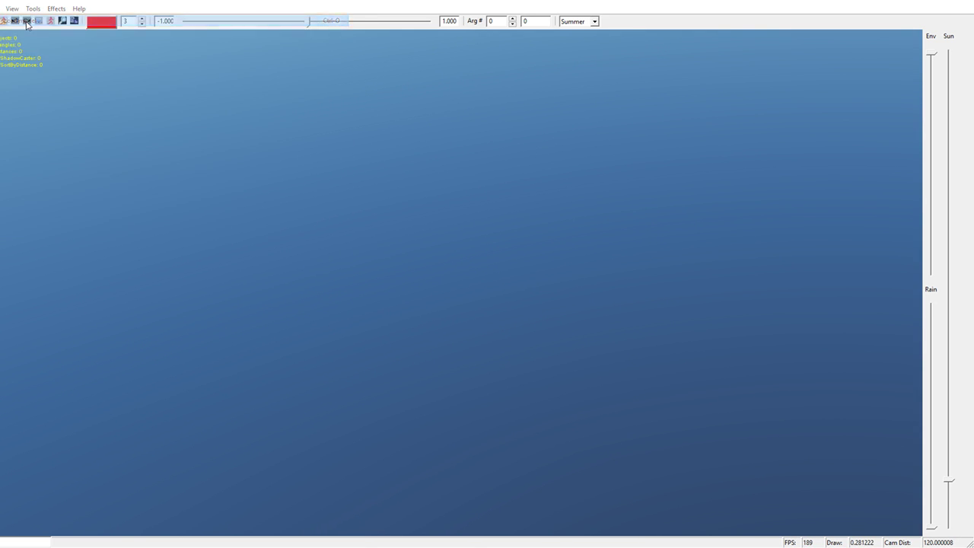
left_click(151, 86)
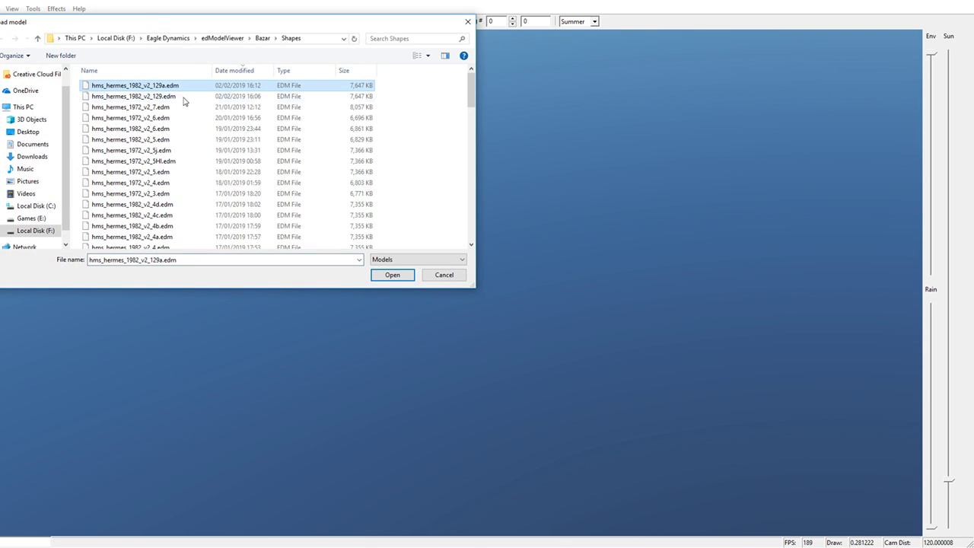
left_click(390, 275)
Step: Examine the exported ship's flight deck markings and island superstructure from close up and from several angles
left_click_drag(656, 268, 584, 140)
scroll(617, 94, "up", 6)
scroll(585, 143, "up", 5)
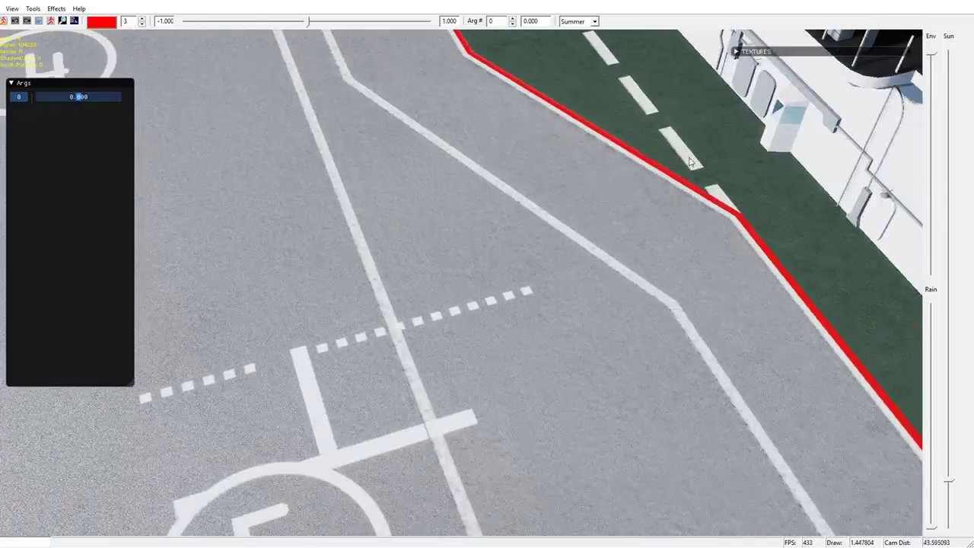
left_click_drag(691, 162, 741, 129)
middle_click_drag(741, 129, 774, 76)
scroll(774, 77, "up", 5)
scroll(772, 76, "down", 3)
left_click_drag(769, 80, 801, 186)
scroll(301, 198, "down", 5)
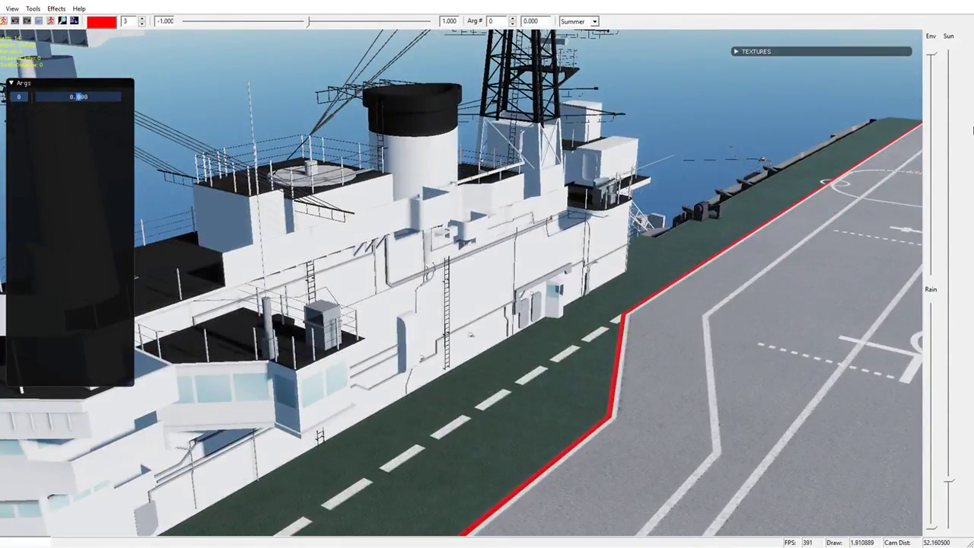
Step: Lower the viewer's environment setting and examine the flight deck and island under the changed lighting
left_click(932, 167)
left_click(932, 167)
left_click(932, 168)
left_click_drag(715, 263, 598, 310)
scroll(481, 281, "down", 3)
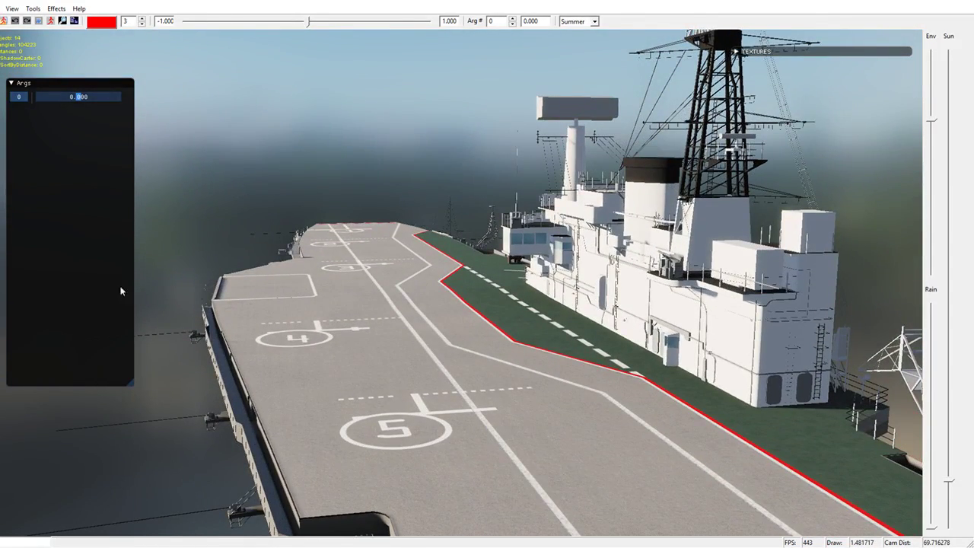